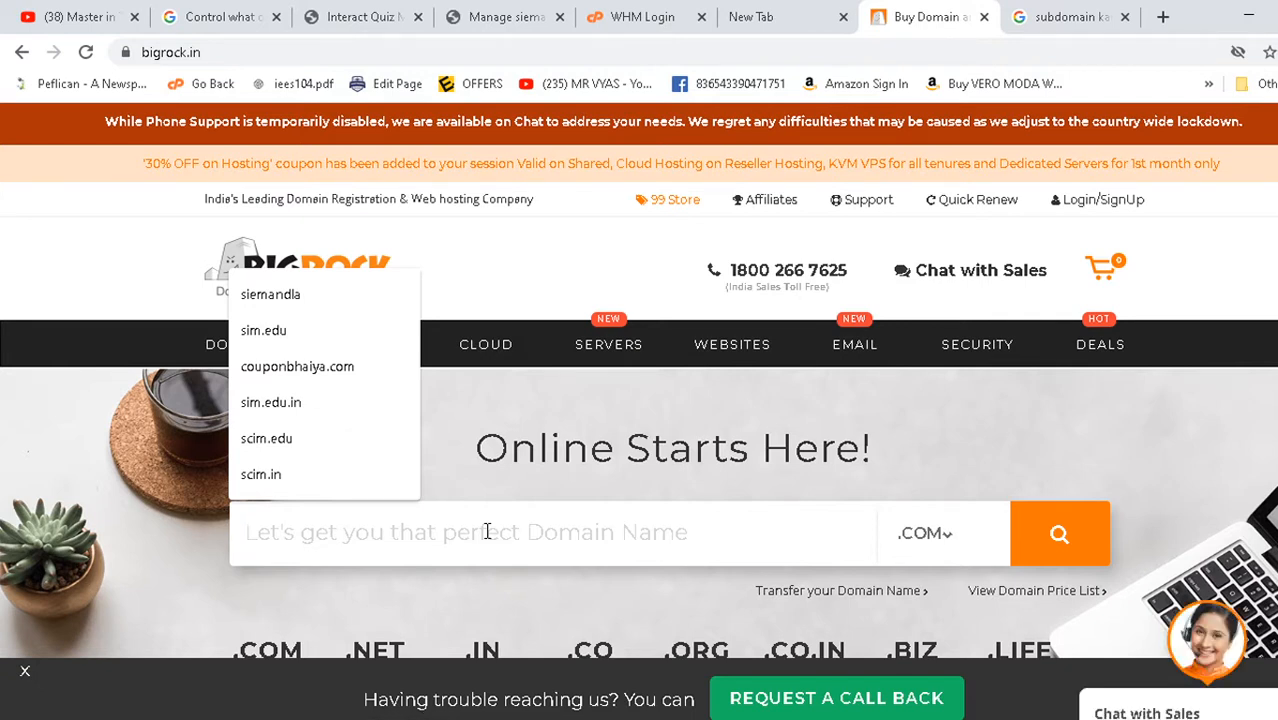
- Search BigRock for ajayuiux.com to check whether the domain is available
{"action": "type", "text": "master"}
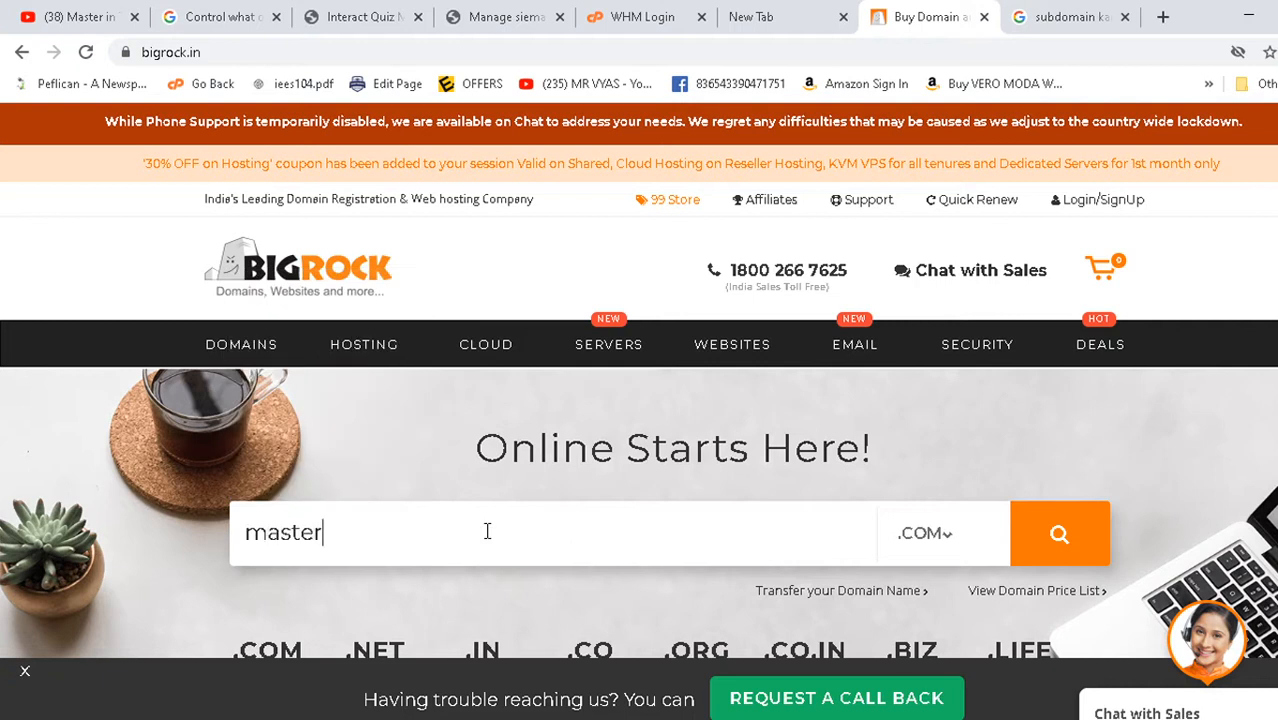
{"action": "type", "text": "int"}
{"action": "key", "text": "BackSpace"}
{"action": "key", "text": "BackSpace"}
{"action": "key", "text": "BackSpace"}
{"action": "key", "text": "BackSpace"}
{"action": "key", "text": "BackSpace"}
{"action": "key", "text": "BackSpace"}
{"action": "key", "text": "BackSpace"}
{"action": "key", "text": "BackSpace"}
{"action": "key", "text": "BackSpace"}
{"action": "type", "text": "ajayuiux"}
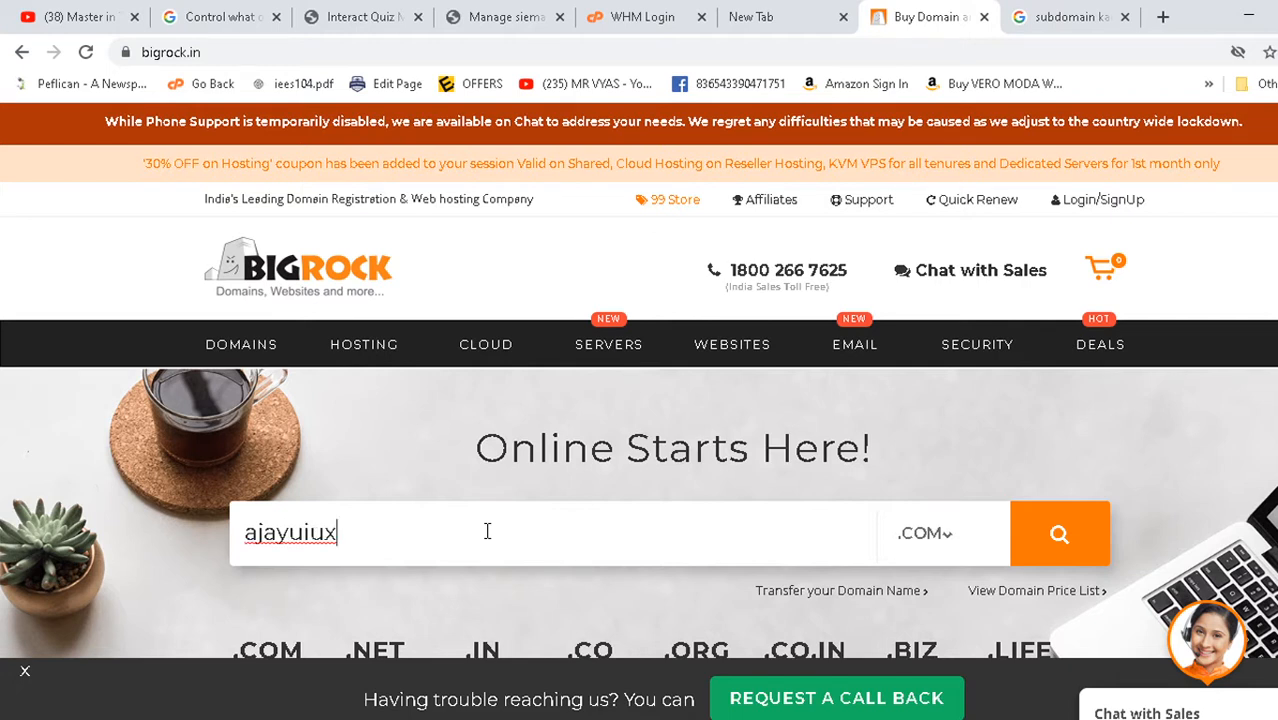
{"action": "type", "text": ".com"}
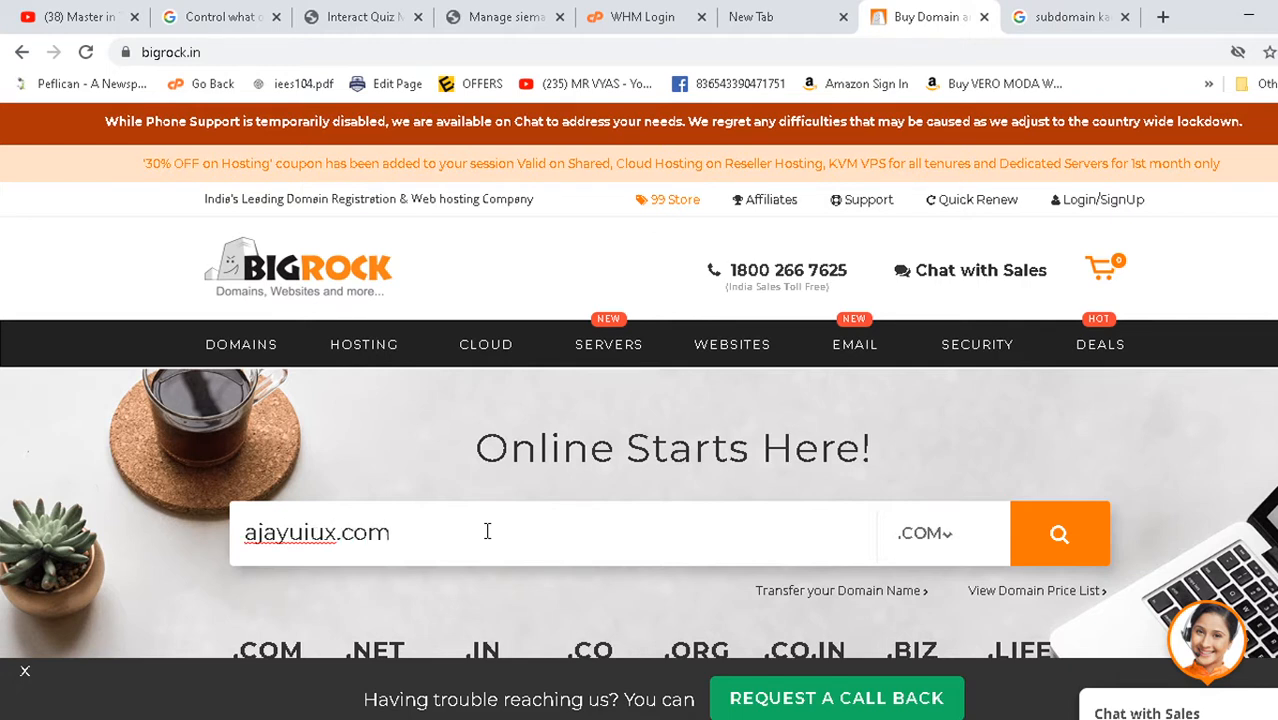
{"action": "left_click", "coordinate": [1059, 538]}
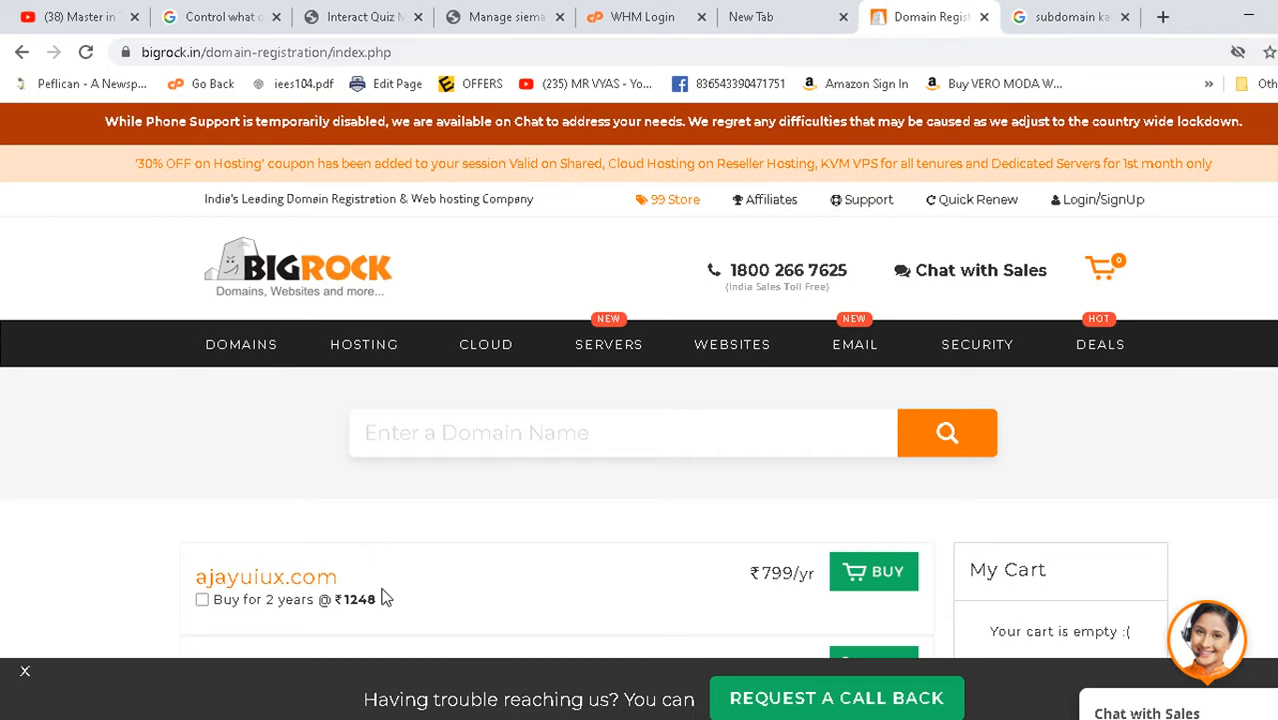
- Choose the two-year term (₹1248) for ajayuiux.com
{"action": "left_click_drag", "start_coordinate": [368, 585], "coordinate": [287, 577]}
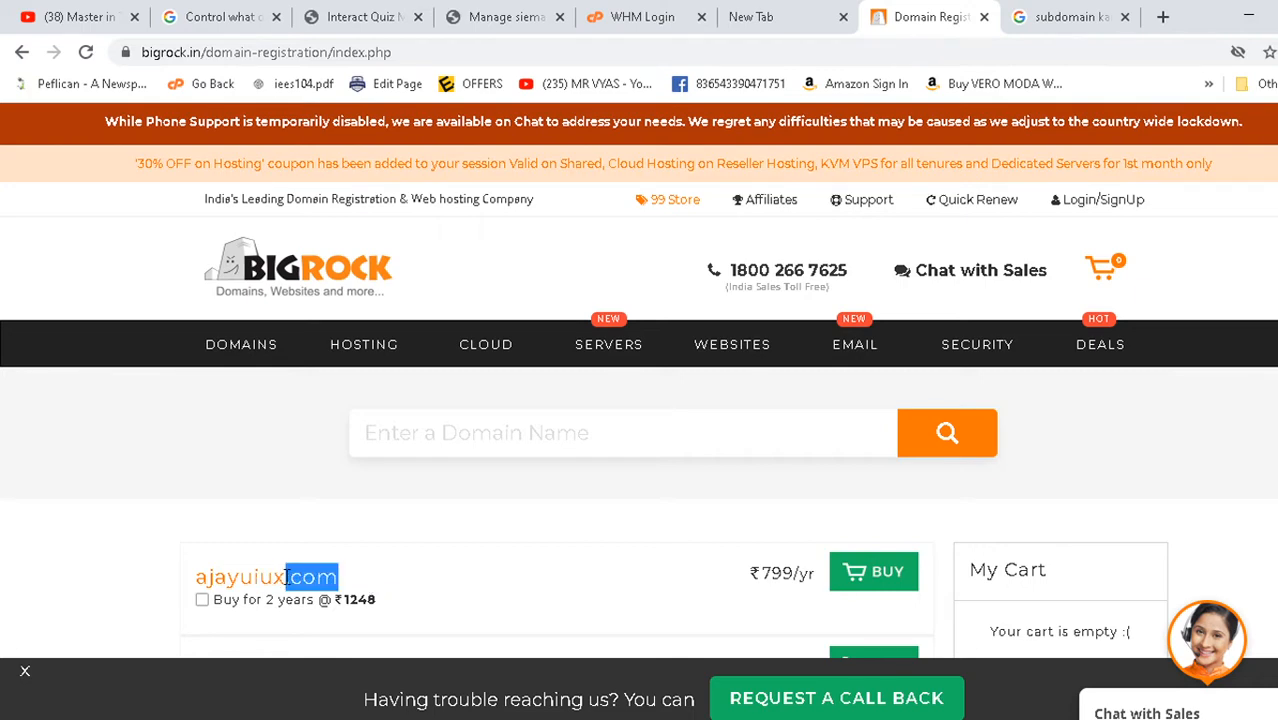
{"action": "scroll", "coordinate": [287, 577], "scroll_direction": "down", "scroll_amount": 3}
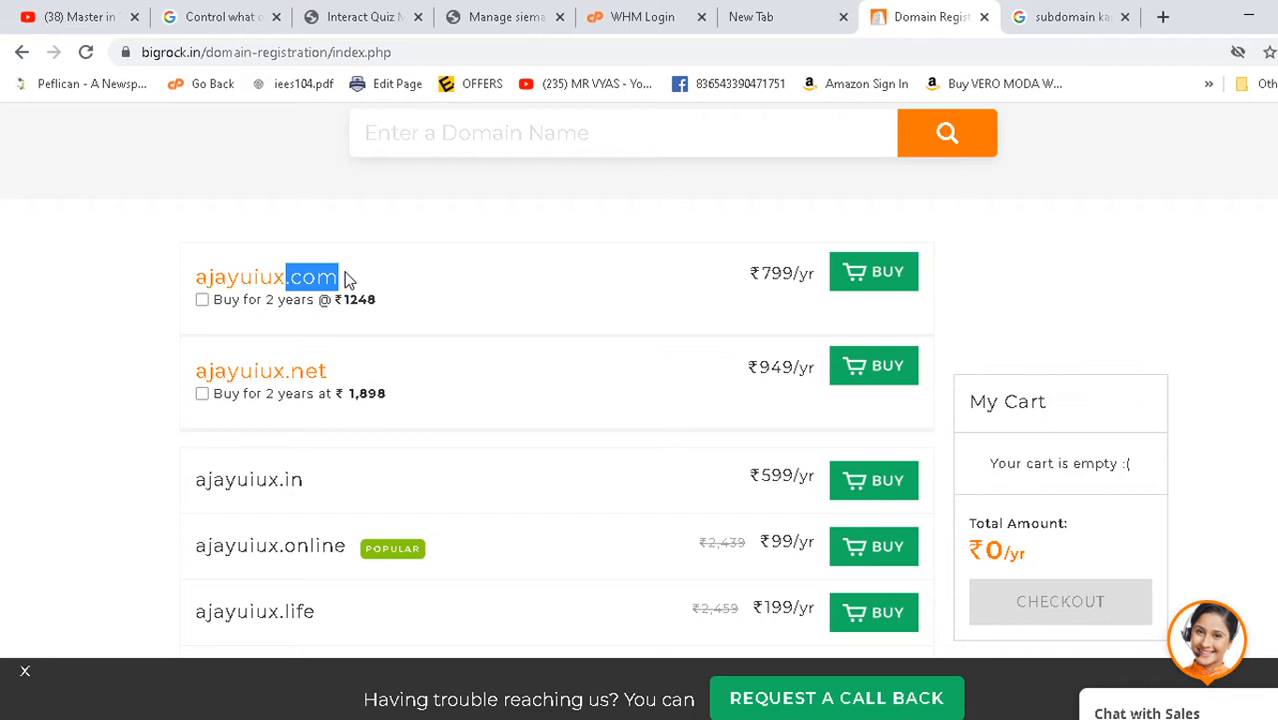
{"action": "left_click", "coordinate": [245, 300]}
{"action": "left_click_drag", "start_coordinate": [345, 311], "coordinate": [373, 304]}
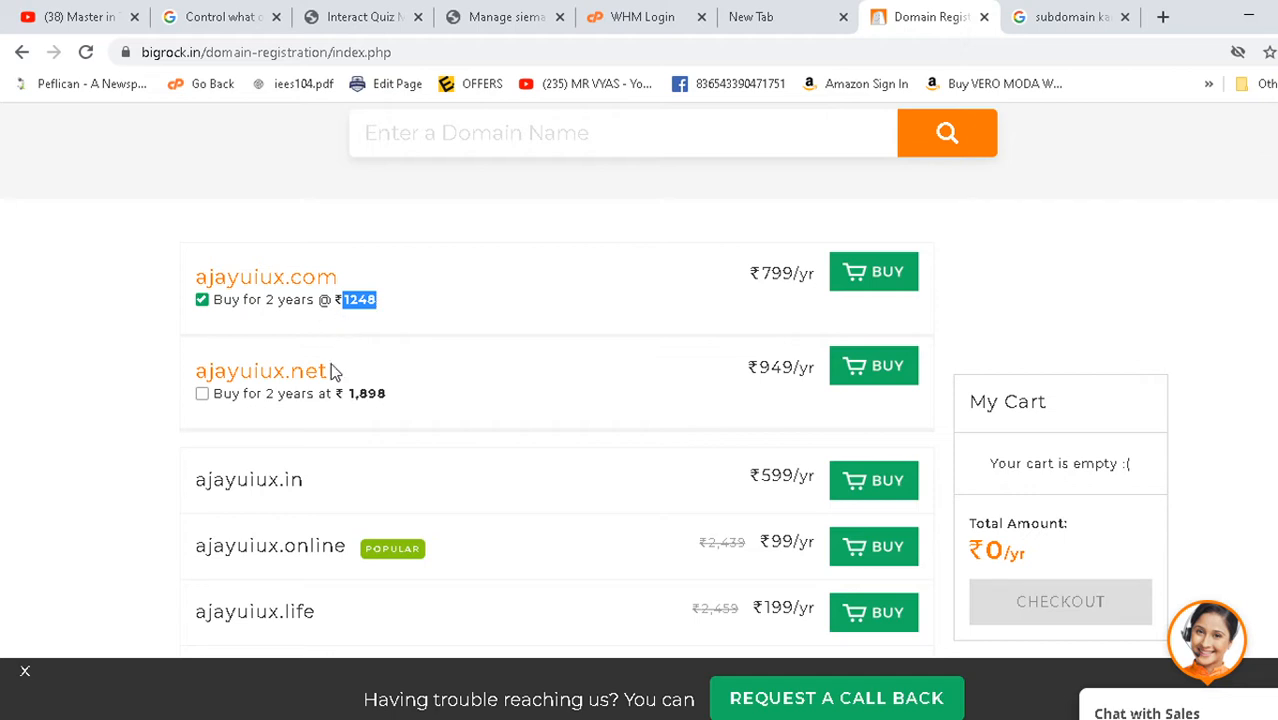
- Compare the .net, .in and discounted .online (₹99/yr) prices for ajayuiux
{"action": "left_click_drag", "start_coordinate": [408, 412], "coordinate": [356, 398]}
{"action": "left_click_drag", "start_coordinate": [208, 479], "coordinate": [252, 478]}
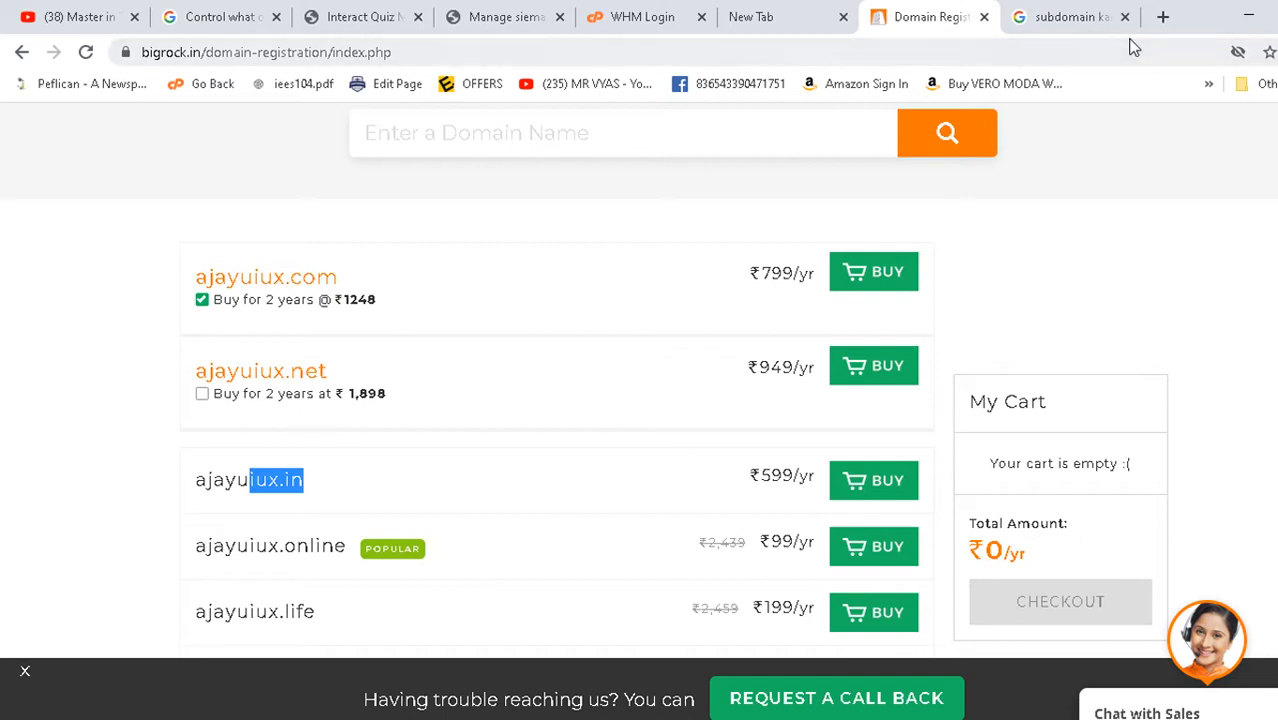
{"action": "scroll", "coordinate": [254, 522], "scroll_direction": "down", "scroll_amount": 1}
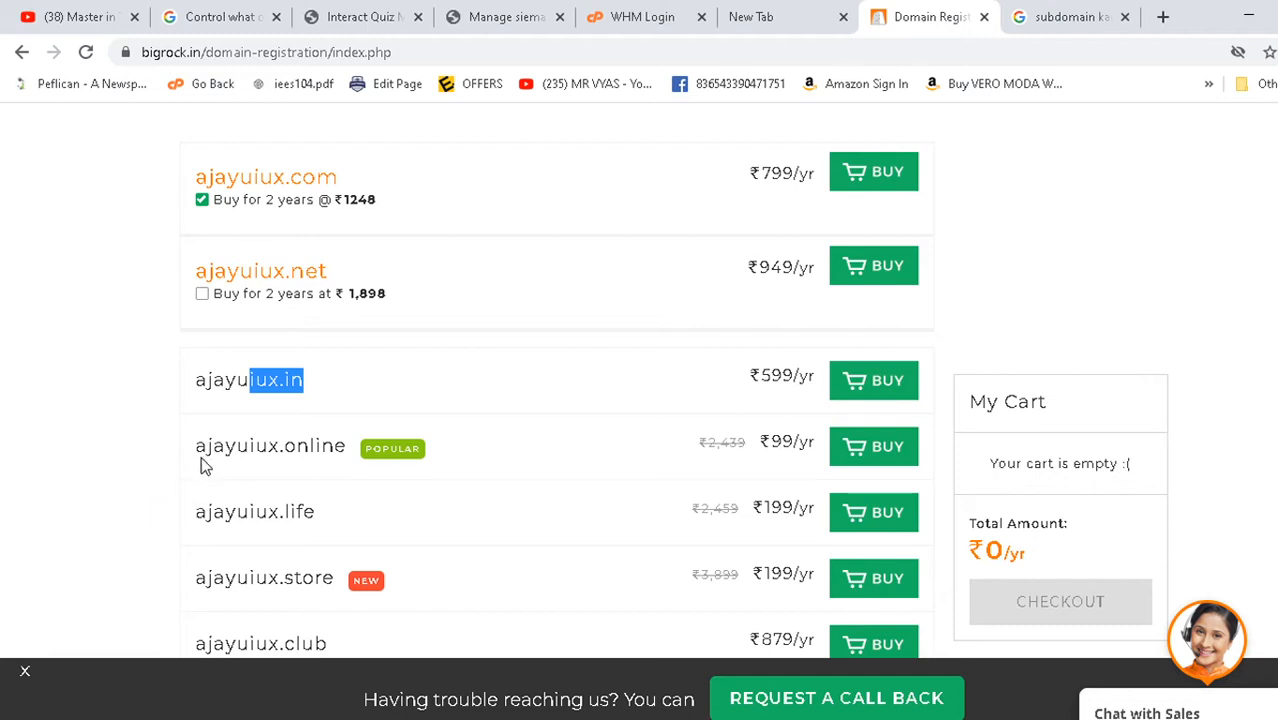
{"action": "left_click_drag", "start_coordinate": [190, 447], "coordinate": [347, 450]}
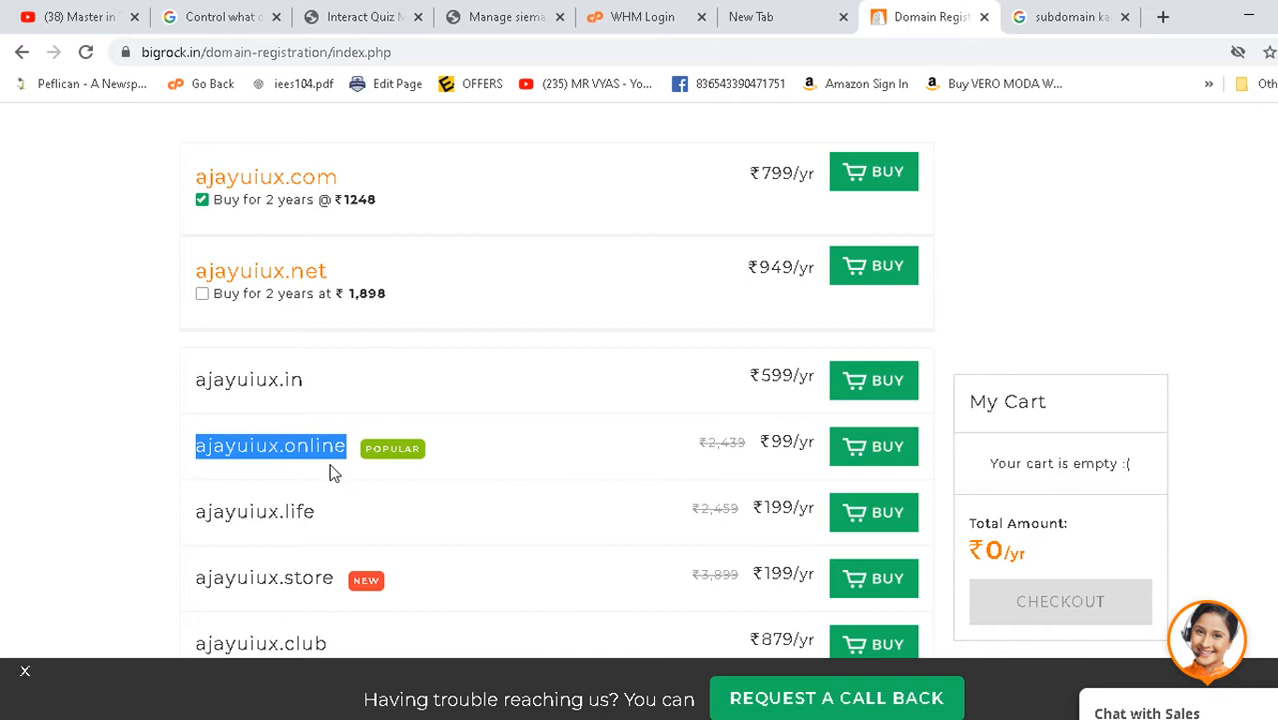
{"action": "left_click", "coordinate": [249, 480]}
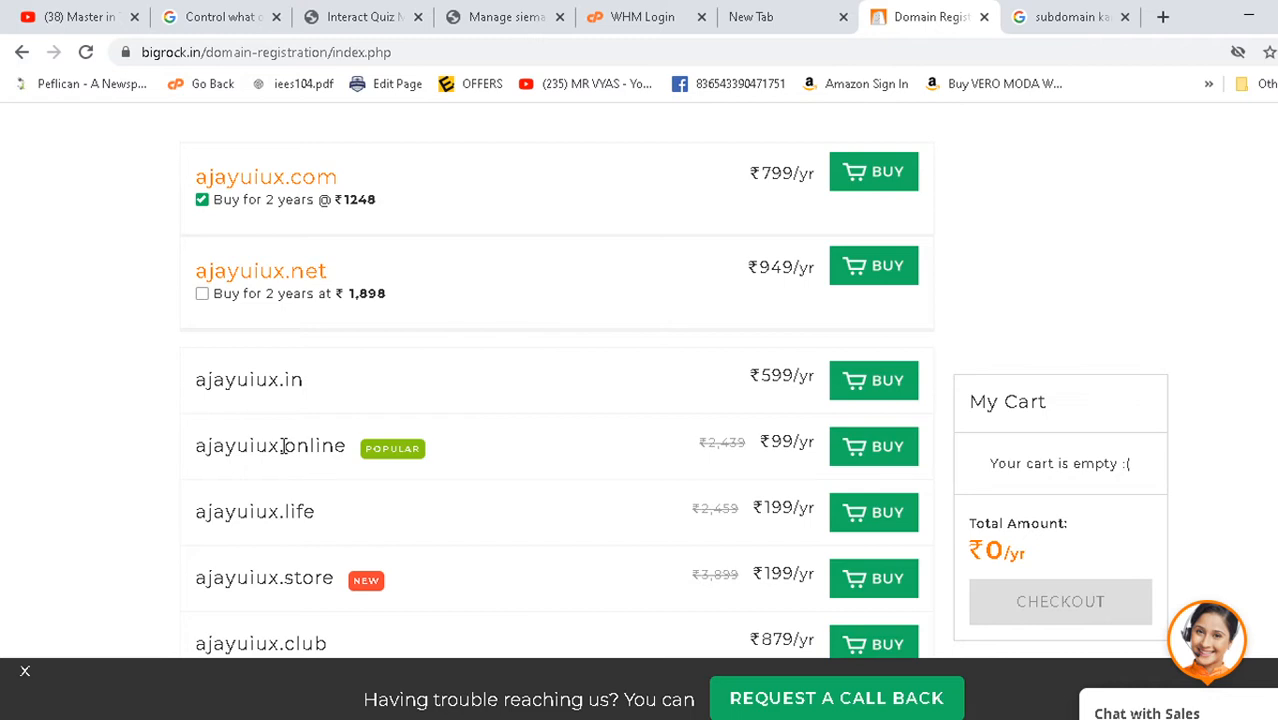
{"action": "left_click_drag", "start_coordinate": [282, 446], "coordinate": [198, 448]}
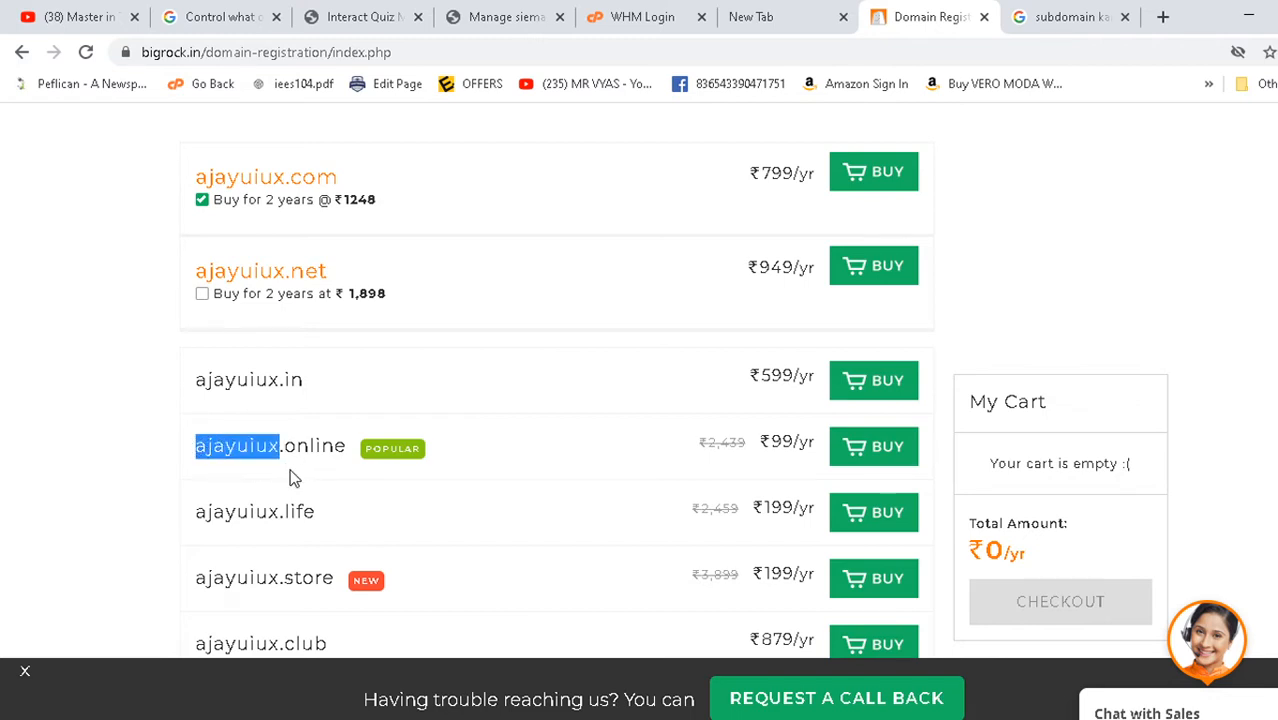
{"action": "left_click_drag", "start_coordinate": [768, 458], "coordinate": [802, 449]}
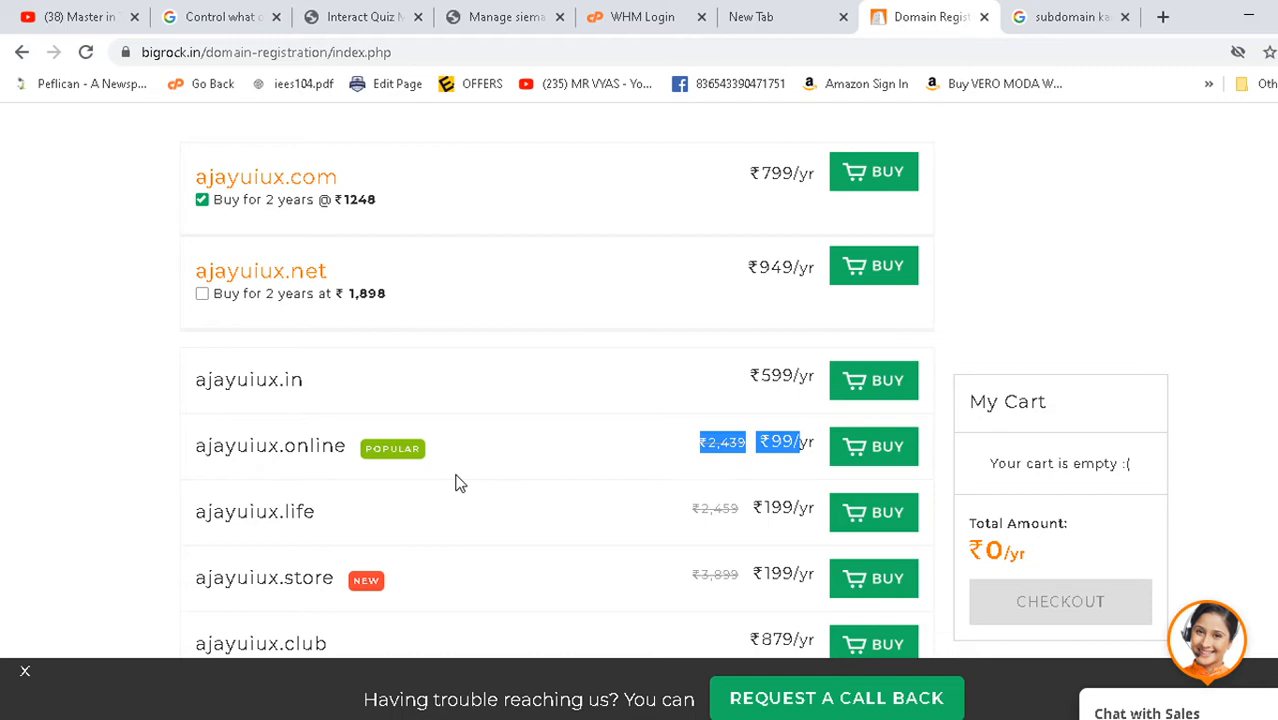
{"action": "scroll", "coordinate": [408, 474], "scroll_direction": "down", "scroll_amount": 5}
{"action": "scroll", "coordinate": [424, 476], "scroll_direction": "up", "scroll_amount": 5}
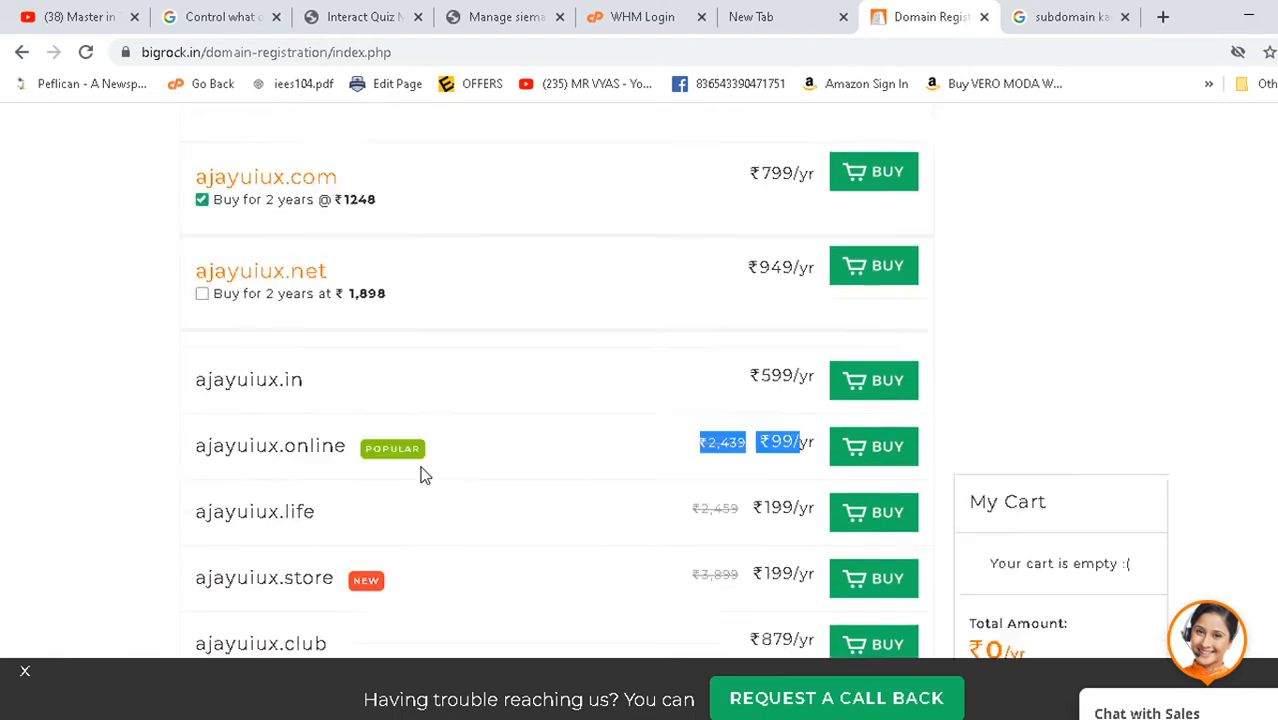
{"action": "scroll", "coordinate": [422, 474], "scroll_direction": "up", "scroll_amount": 4}
{"action": "scroll", "coordinate": [425, 440], "scroll_direction": "down", "scroll_amount": 2}
{"action": "left_click", "coordinate": [425, 232]}
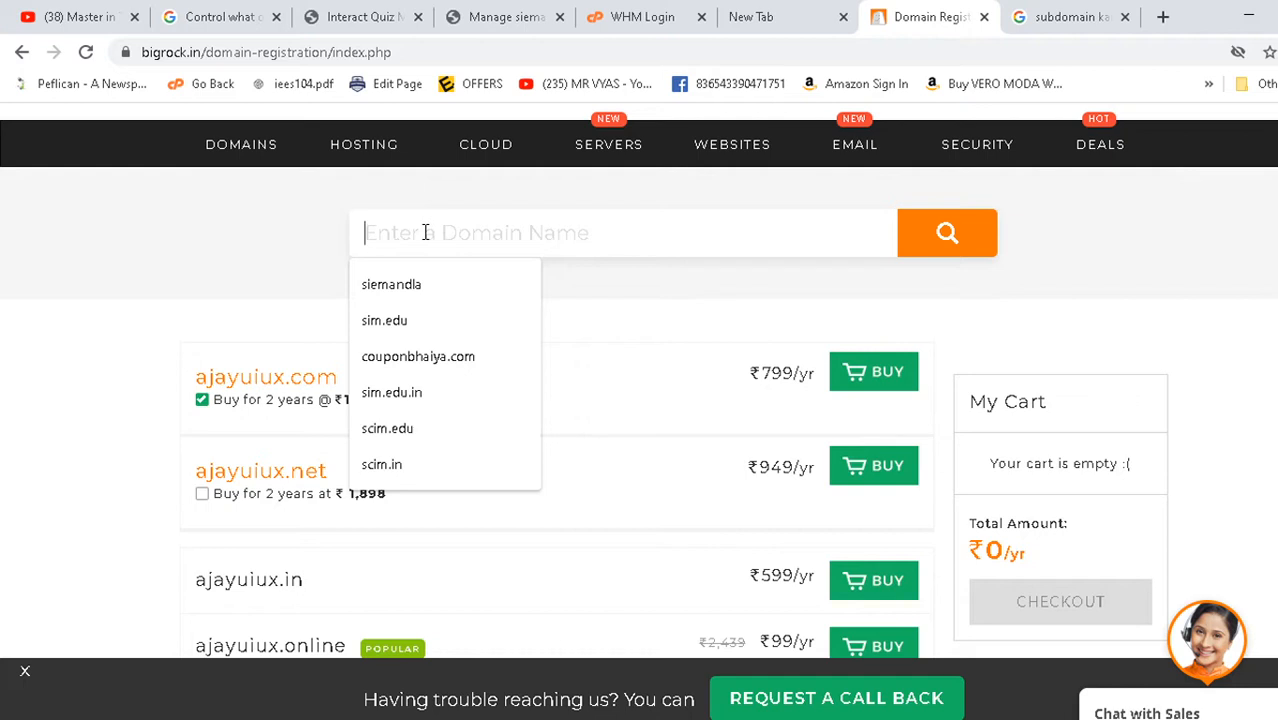
- Check couponbhaiya.com availability on BigRock, finding it unavailable with alternatives offered
{"action": "type", "text": "coup"}
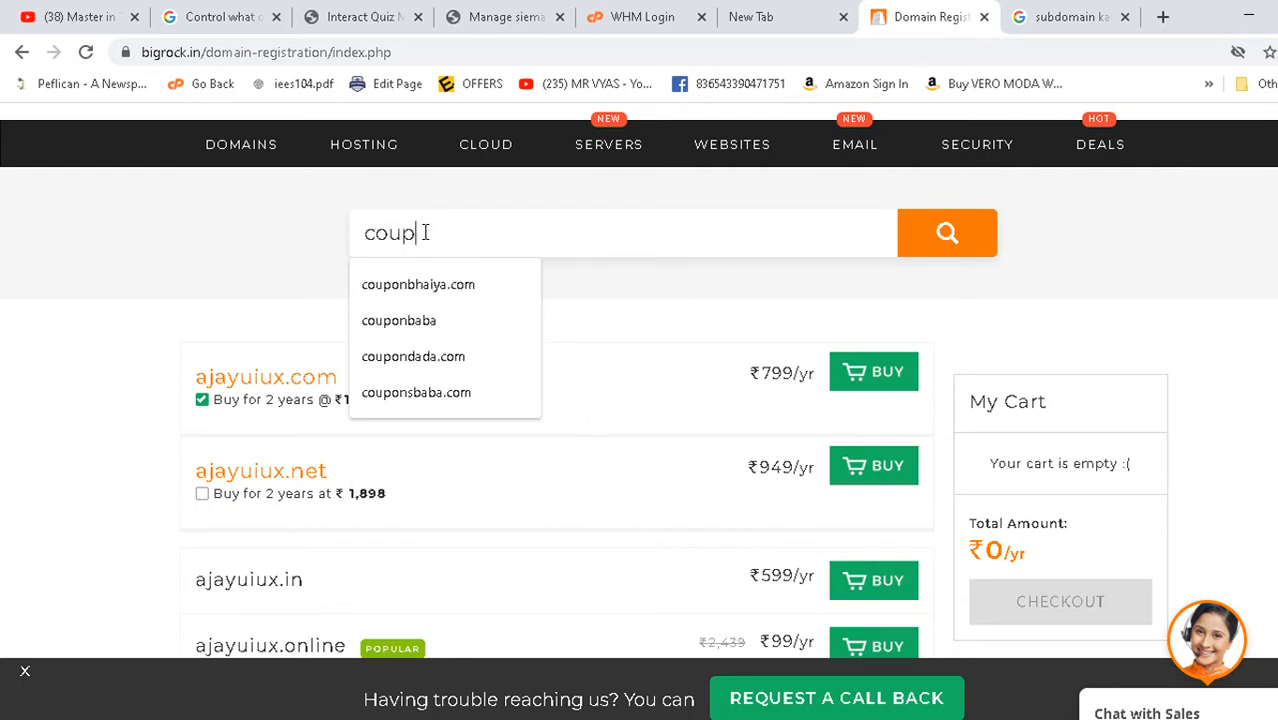
{"action": "type", "text": "onbhaiya"}
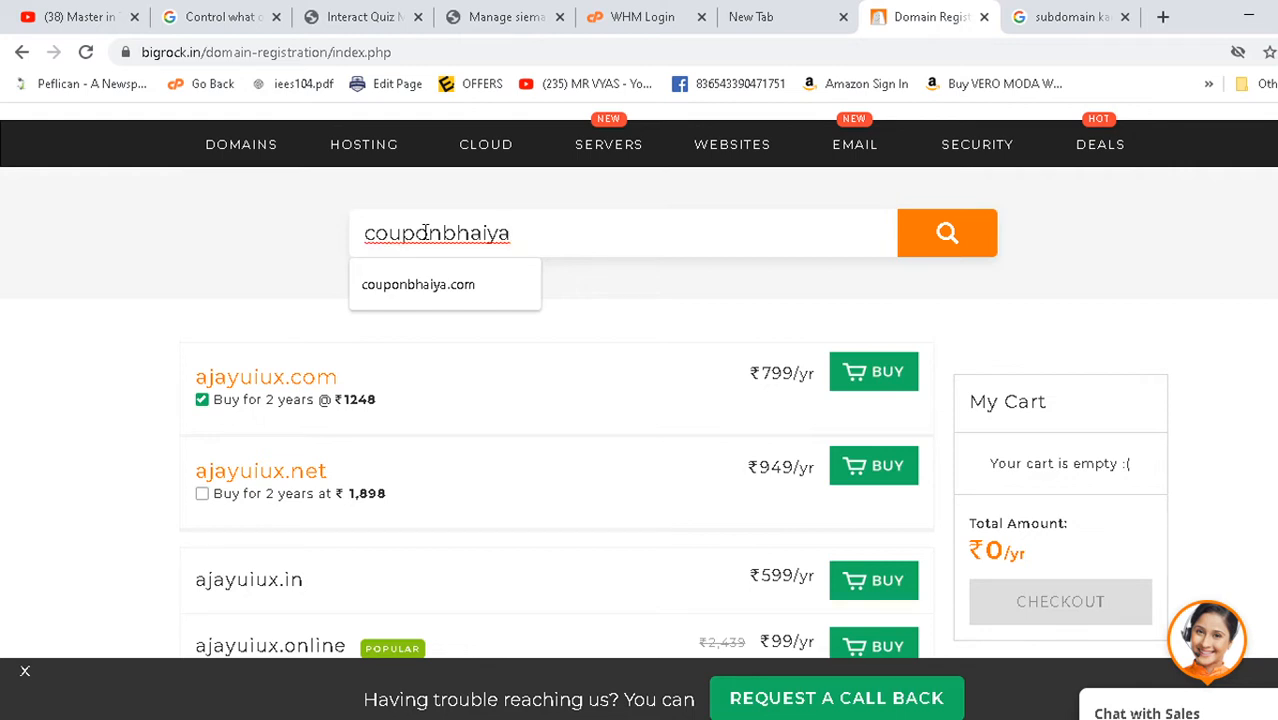
{"action": "type", "text": ".com"}
{"action": "left_click", "coordinate": [990, 242]}
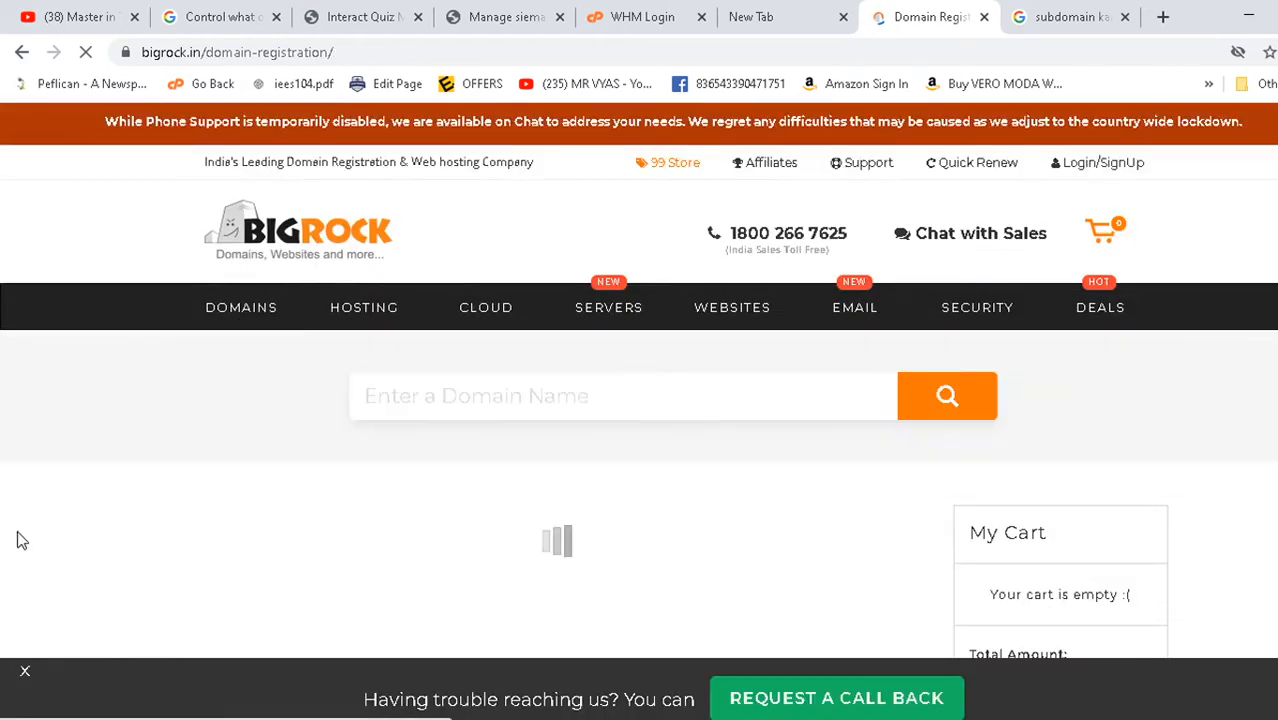
{"action": "scroll", "coordinate": [131, 519], "scroll_direction": "down", "scroll_amount": 2}
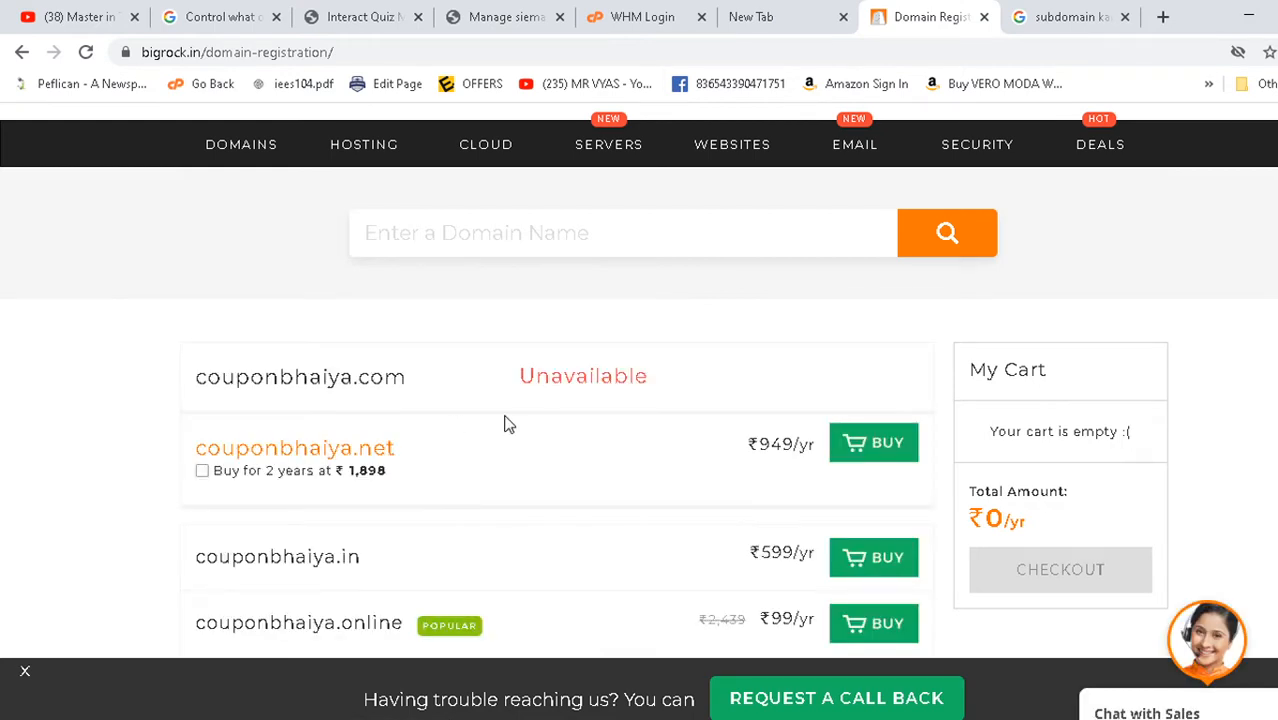
{"action": "left_click_drag", "start_coordinate": [408, 378], "coordinate": [196, 372]}
{"action": "key", "text": "ctrl+c"}
{"action": "left_click", "coordinate": [1094, 14]}
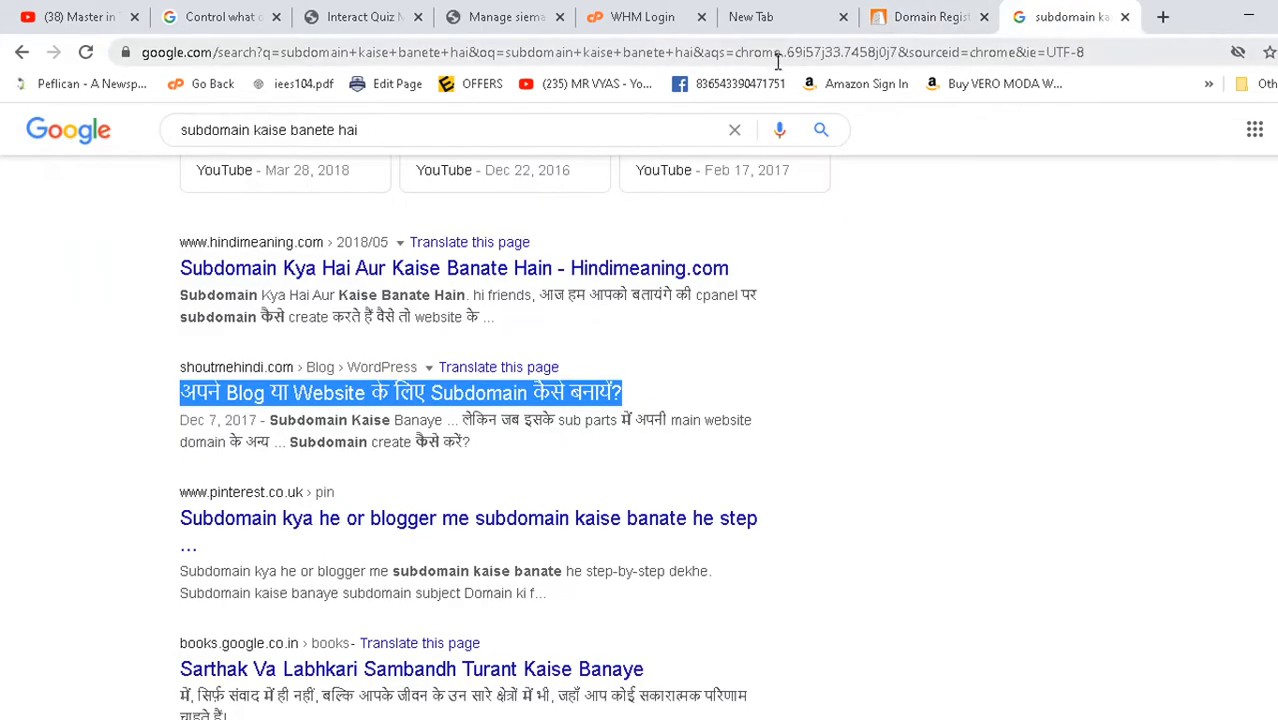
- Load the couponbhaiya.com website in place of the Google results
{"action": "left_click", "coordinate": [776, 55]}
{"action": "key", "text": "ctrl+v"}
{"action": "key", "text": "Return"}
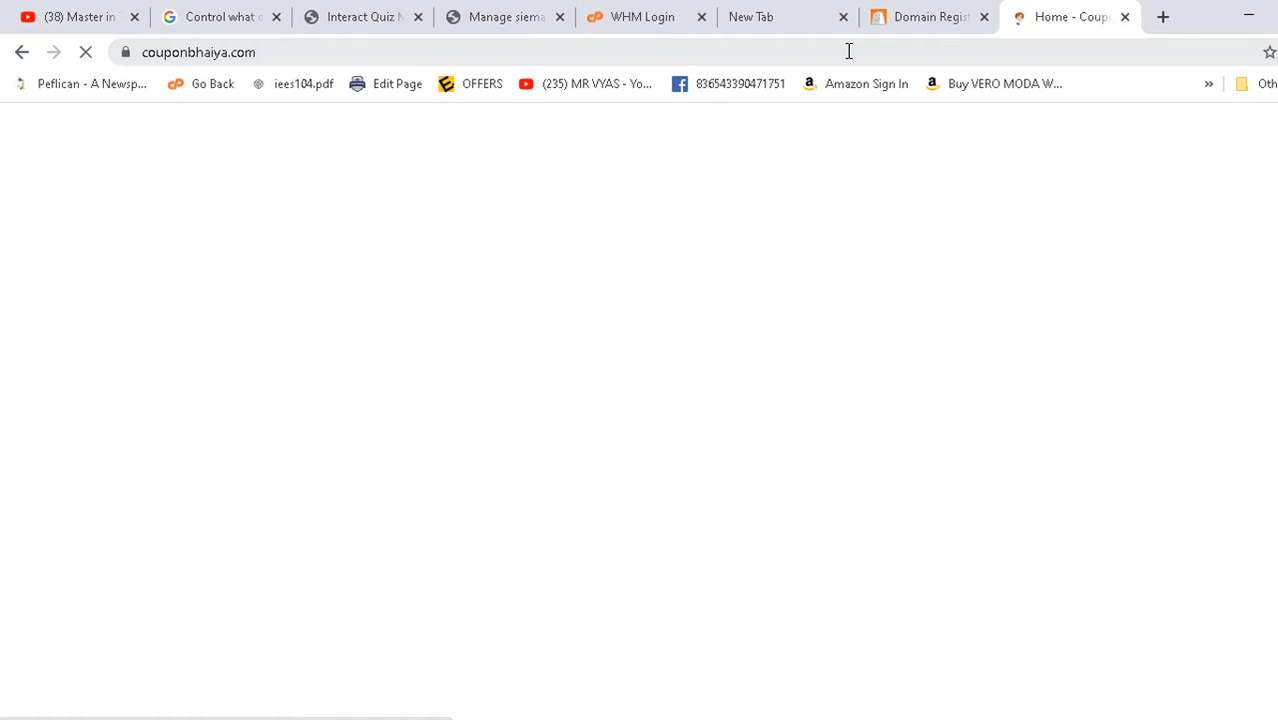
- Check whether the couponbhaiya.com site has loaded, then return to BigRock's results
{"action": "left_click", "coordinate": [943, 12]}
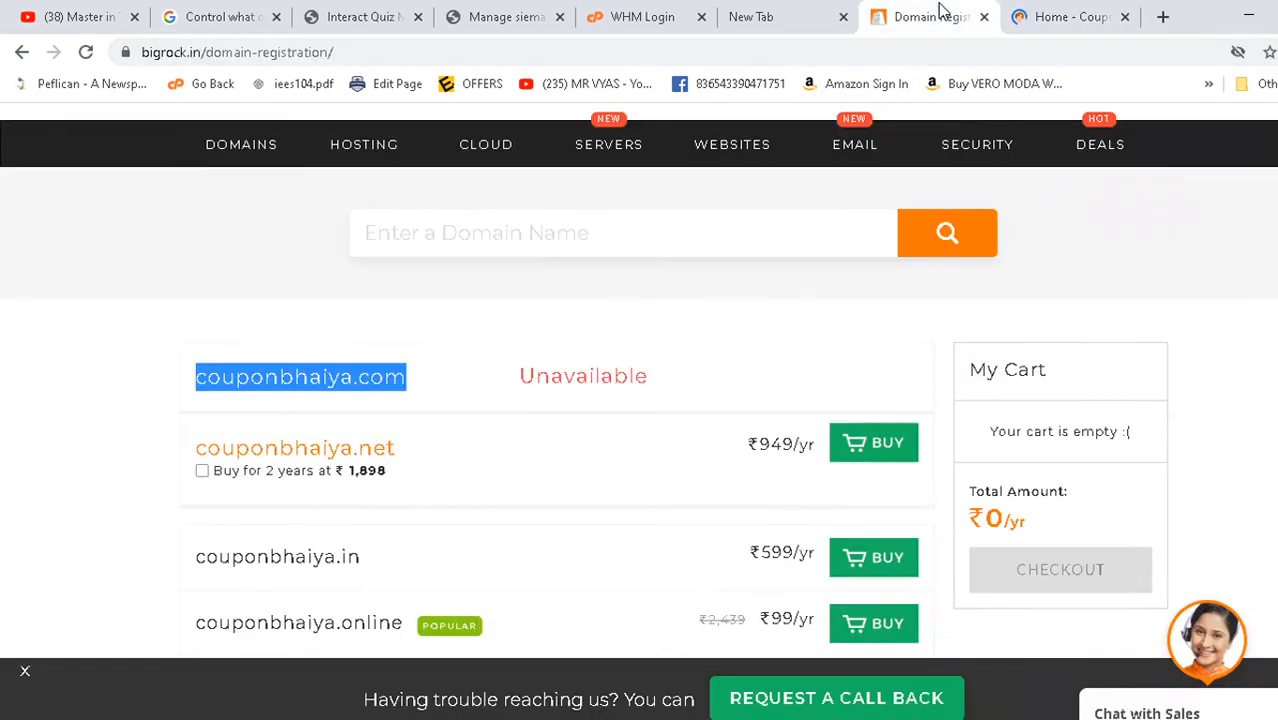
{"action": "left_click", "coordinate": [1095, 15]}
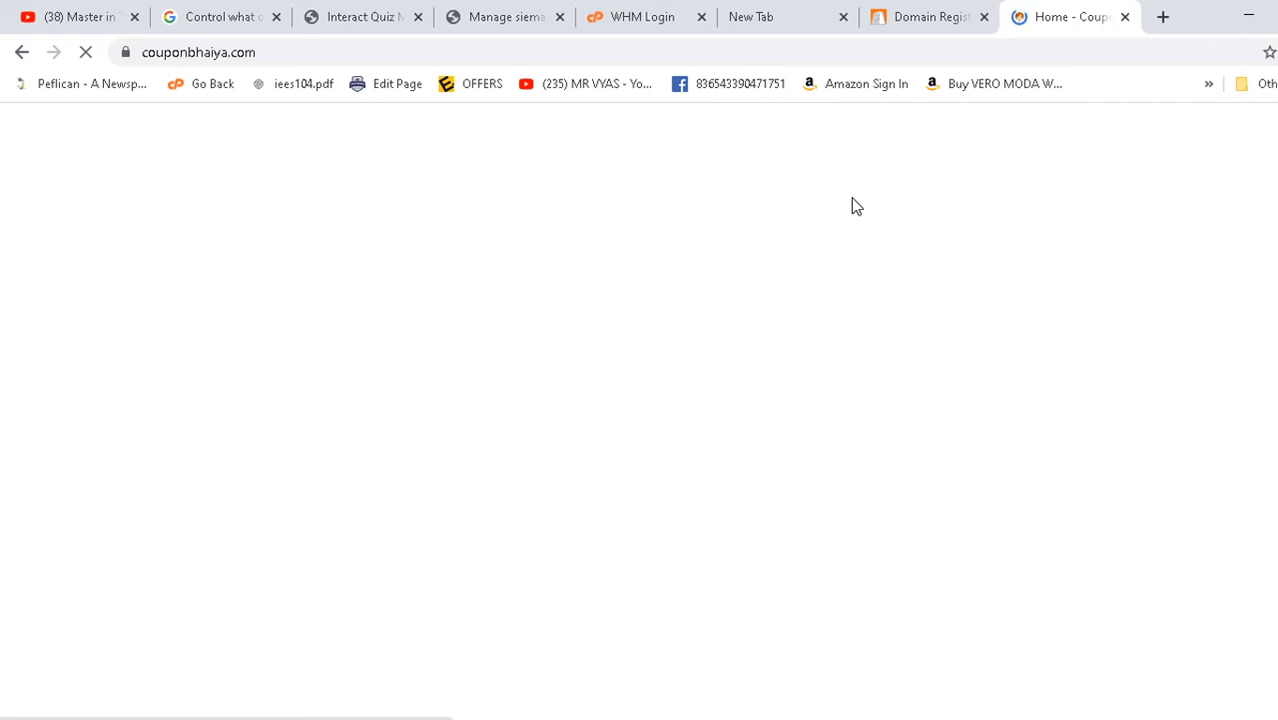
{"action": "left_click", "coordinate": [937, 27]}
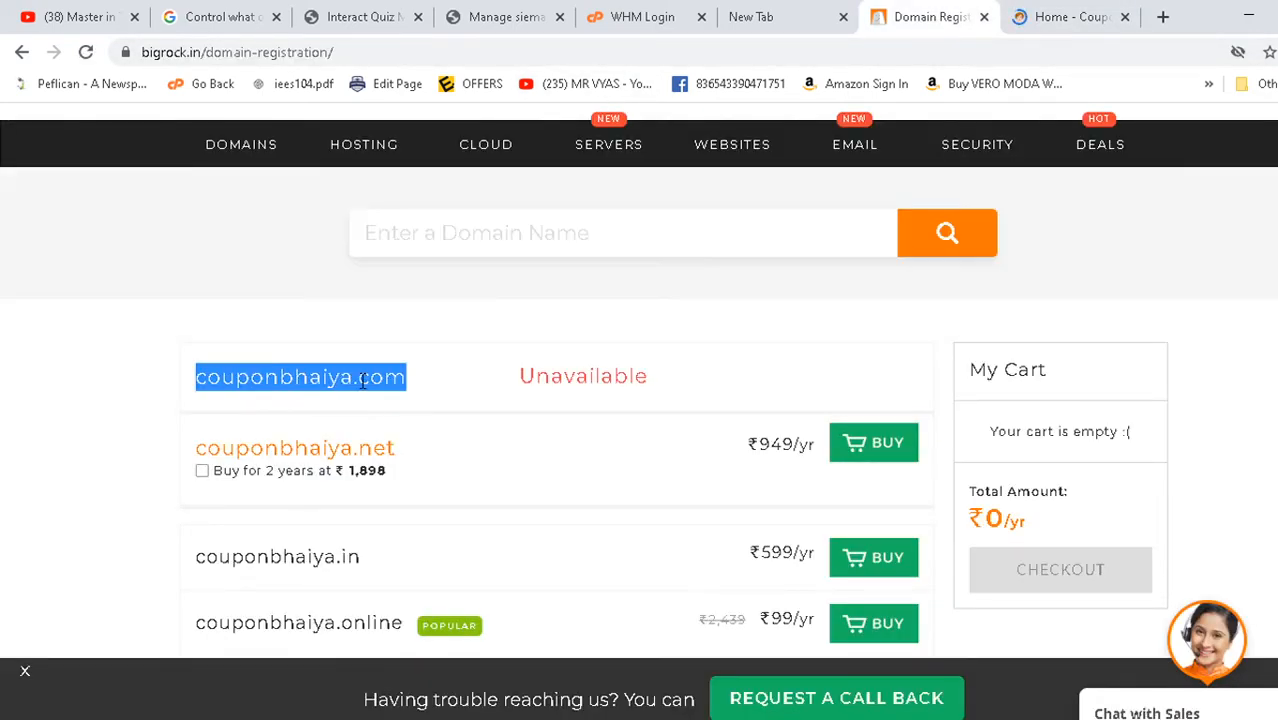
- Review the couponbhaiya.in (₹599/yr) and couponbhaiya.life results
{"action": "scroll", "coordinate": [522, 374], "scroll_direction": "down", "scroll_amount": 3}
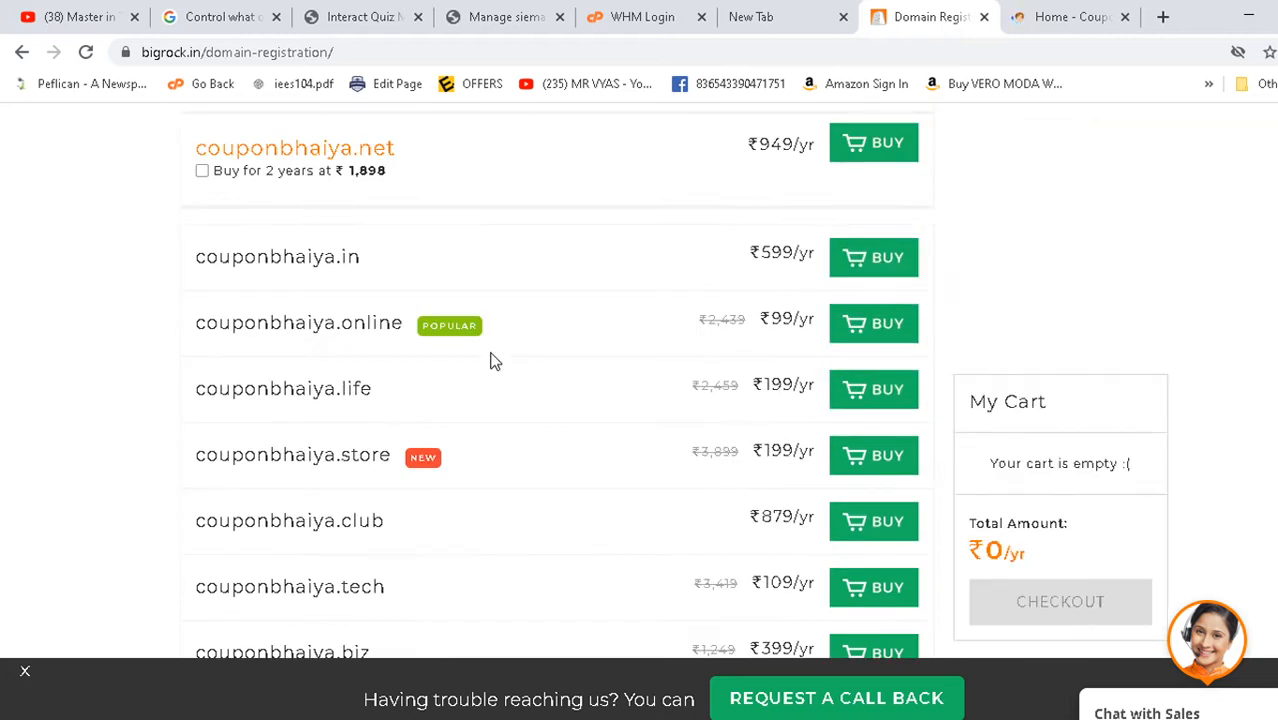
{"action": "left_click_drag", "start_coordinate": [200, 252], "coordinate": [385, 274]}
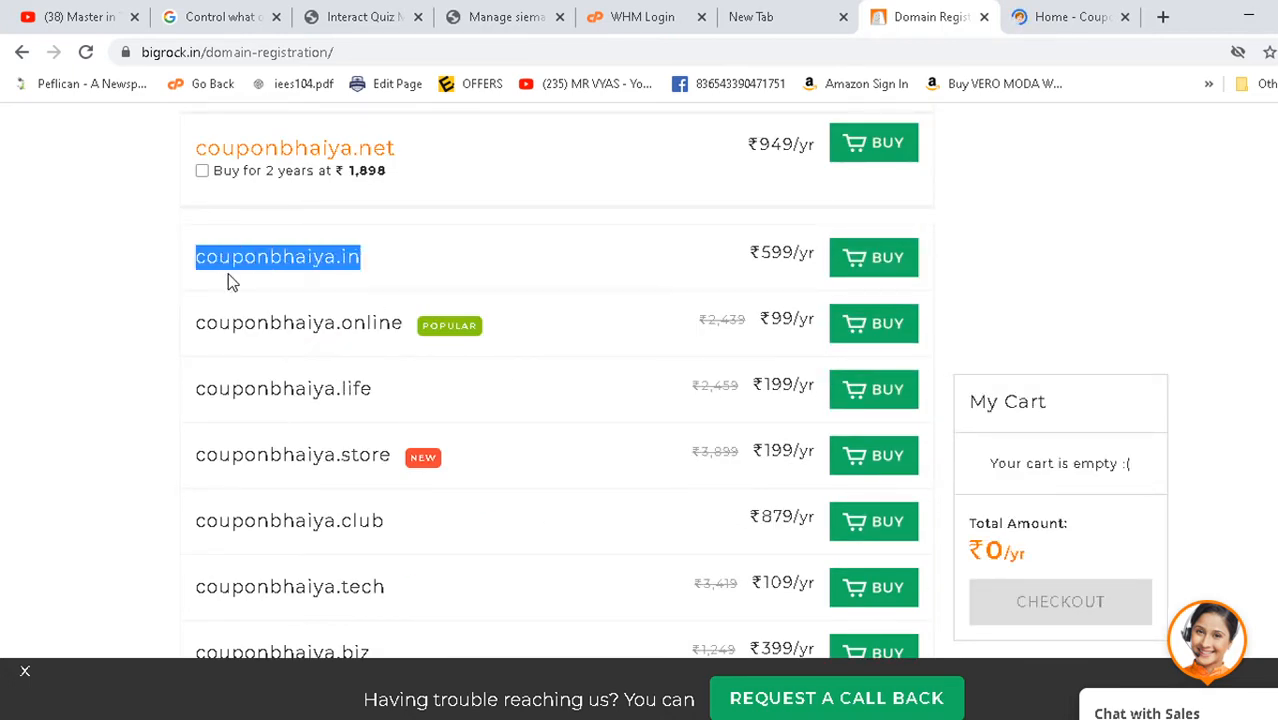
{"action": "left_click_drag", "start_coordinate": [203, 374], "coordinate": [340, 410]}
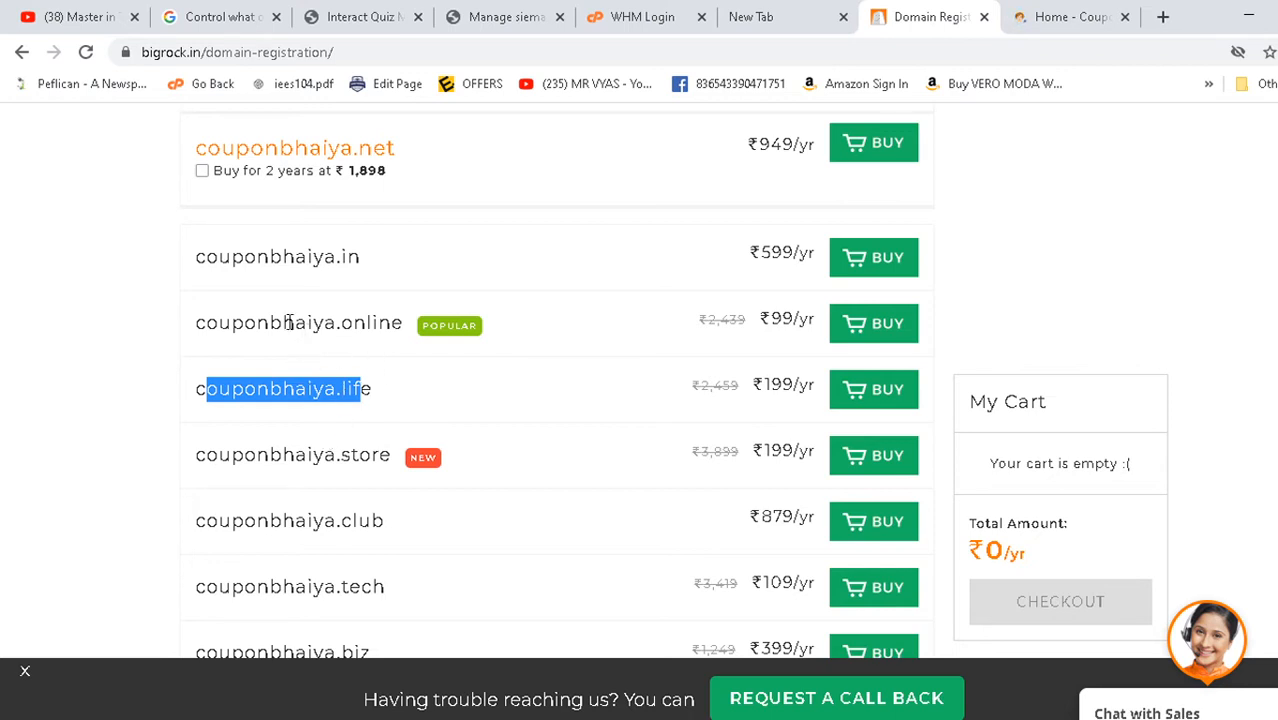
{"action": "scroll", "coordinate": [288, 321], "scroll_direction": "up", "scroll_amount": 2}
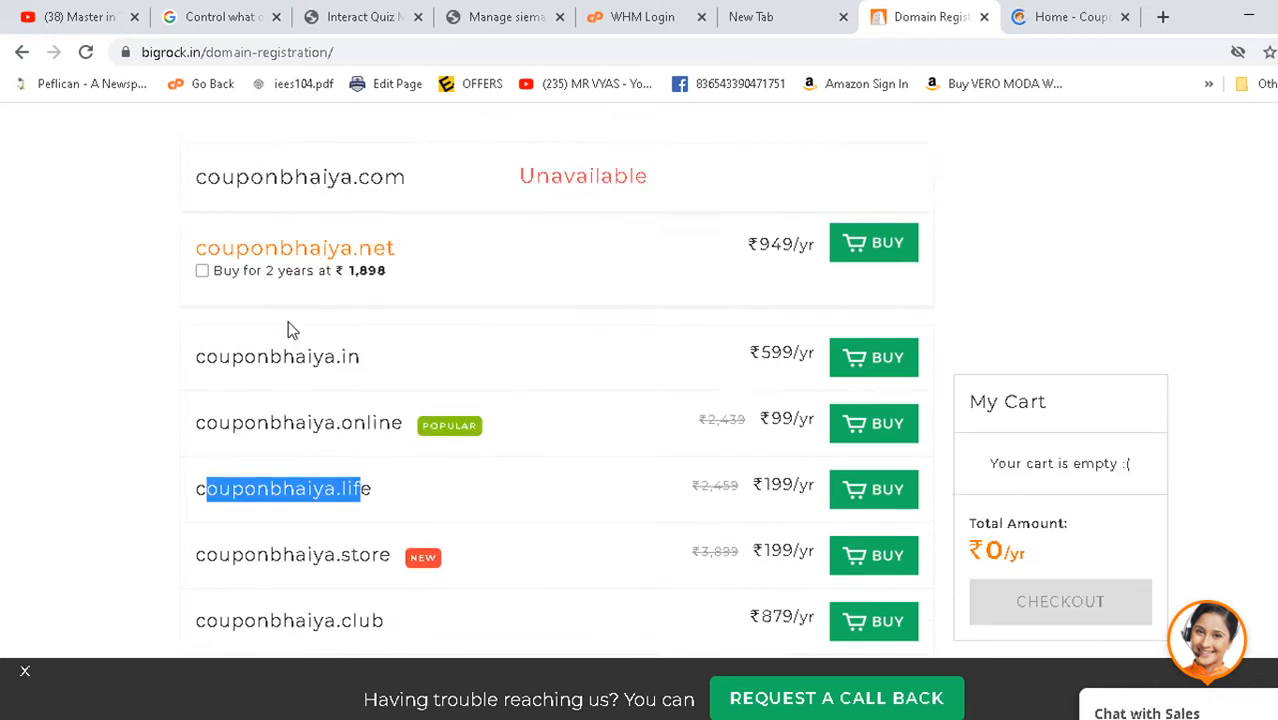
{"action": "left_click_drag", "start_coordinate": [366, 472], "coordinate": [192, 453]}
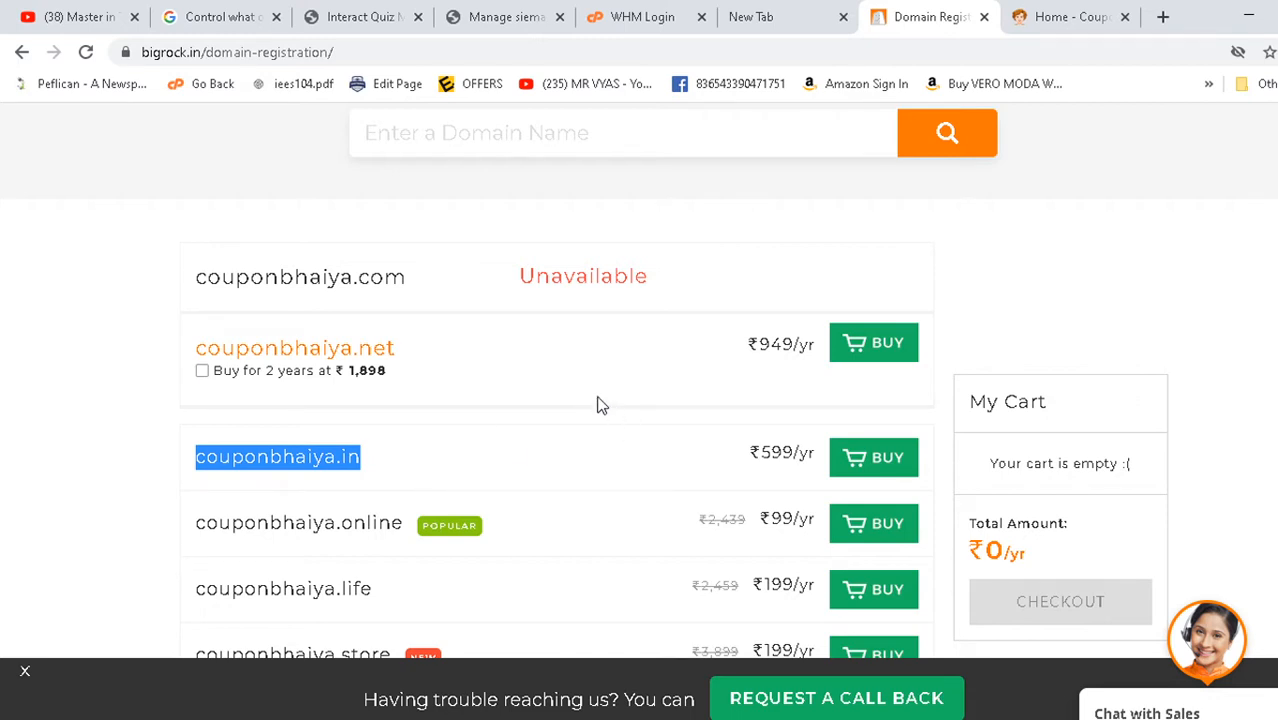
{"action": "left_click", "coordinate": [1072, 12]}
- Browse the CouponBhaiya homepage down to its footer, then go back to BigRock
{"action": "scroll", "coordinate": [560, 348], "scroll_direction": "down", "scroll_amount": 3}
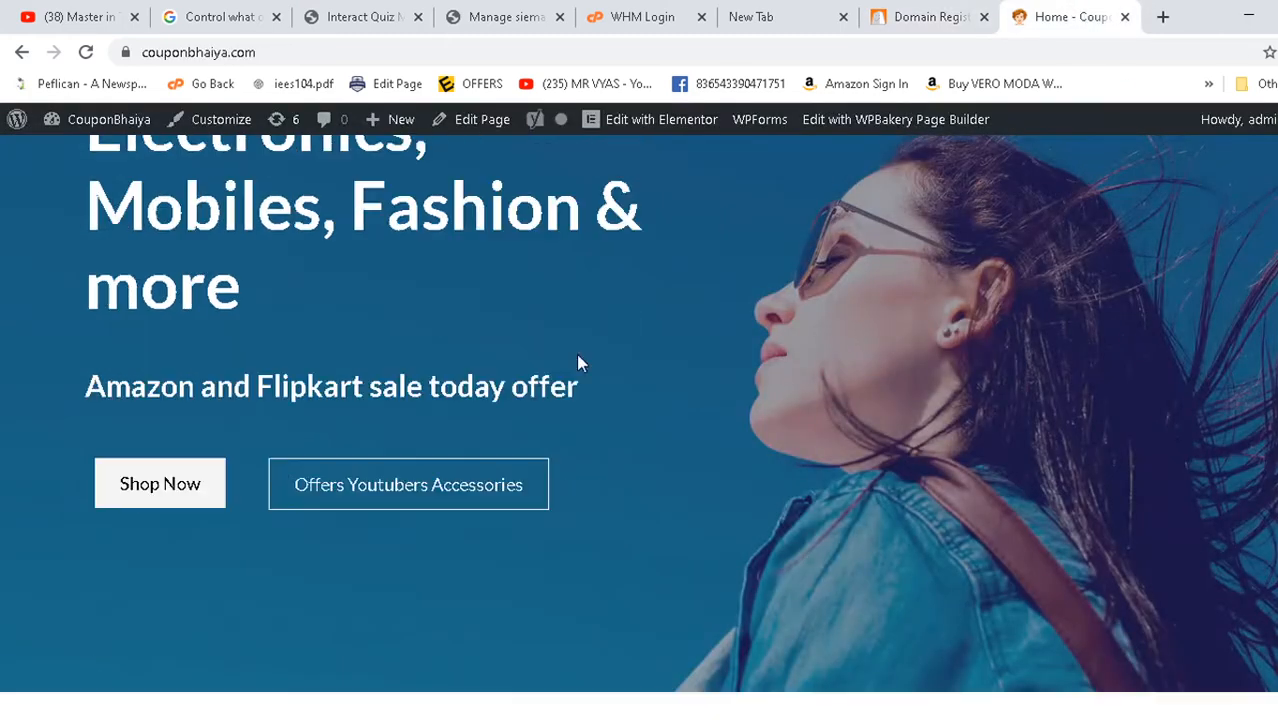
{"action": "scroll", "coordinate": [578, 363], "scroll_direction": "up", "scroll_amount": 3}
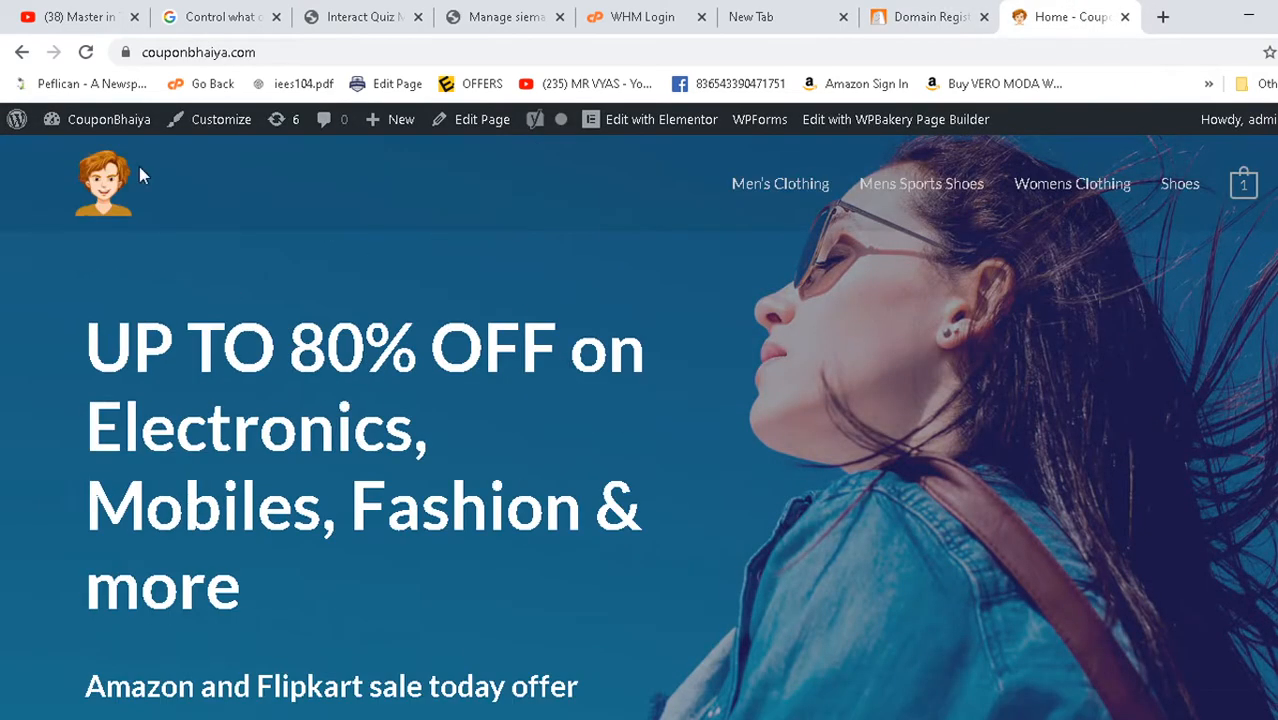
{"action": "left_click", "coordinate": [300, 58]}
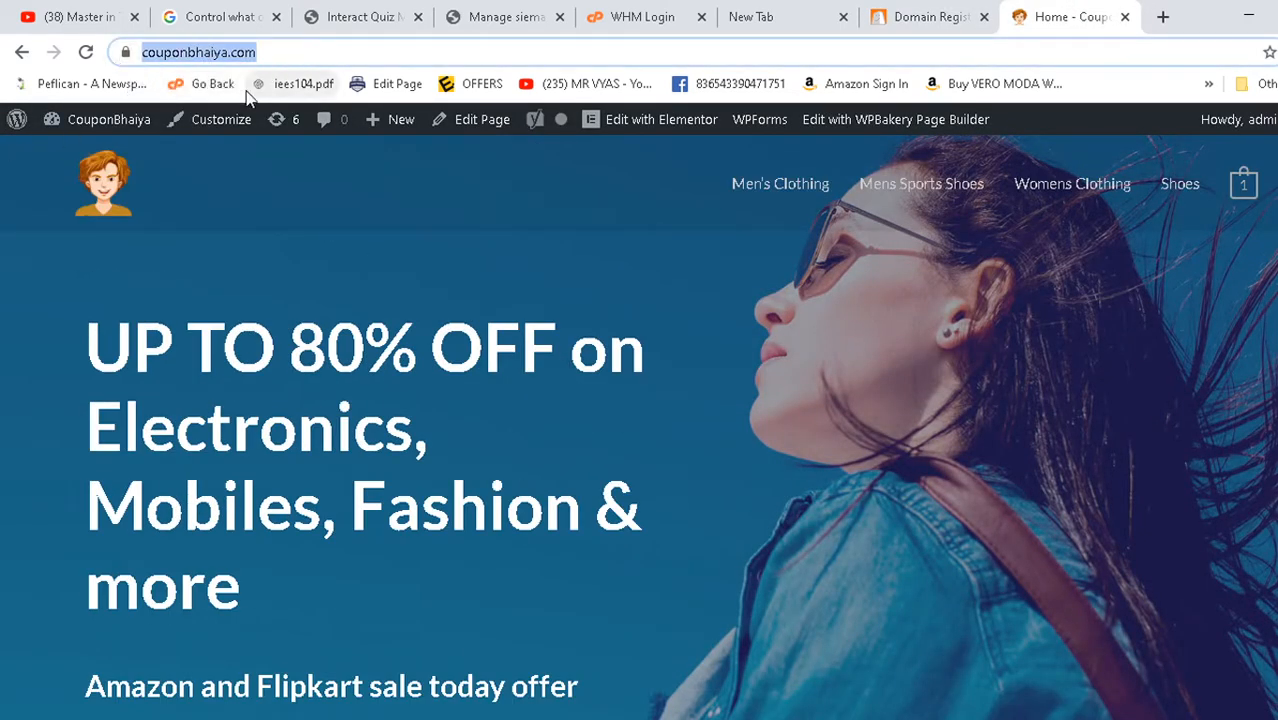
{"action": "scroll", "coordinate": [261, 217], "scroll_direction": "down", "scroll_amount": 10}
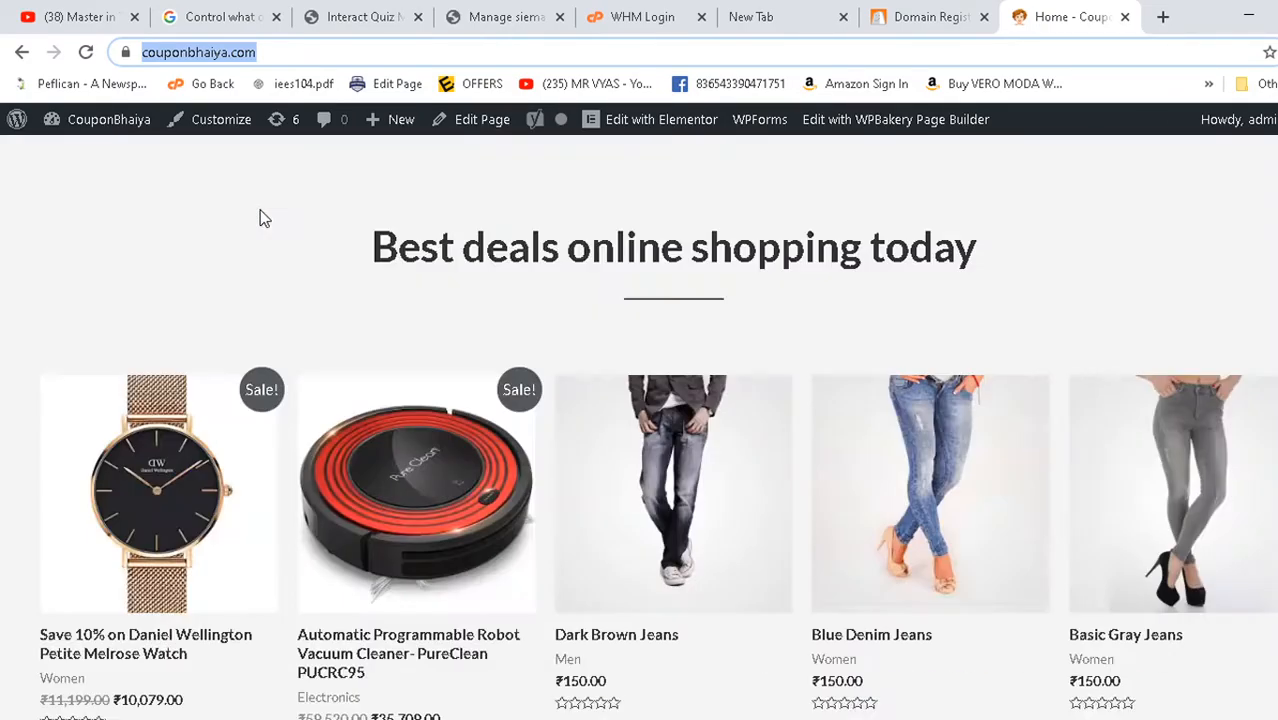
{"action": "scroll", "coordinate": [260, 218], "scroll_direction": "down", "scroll_amount": 10}
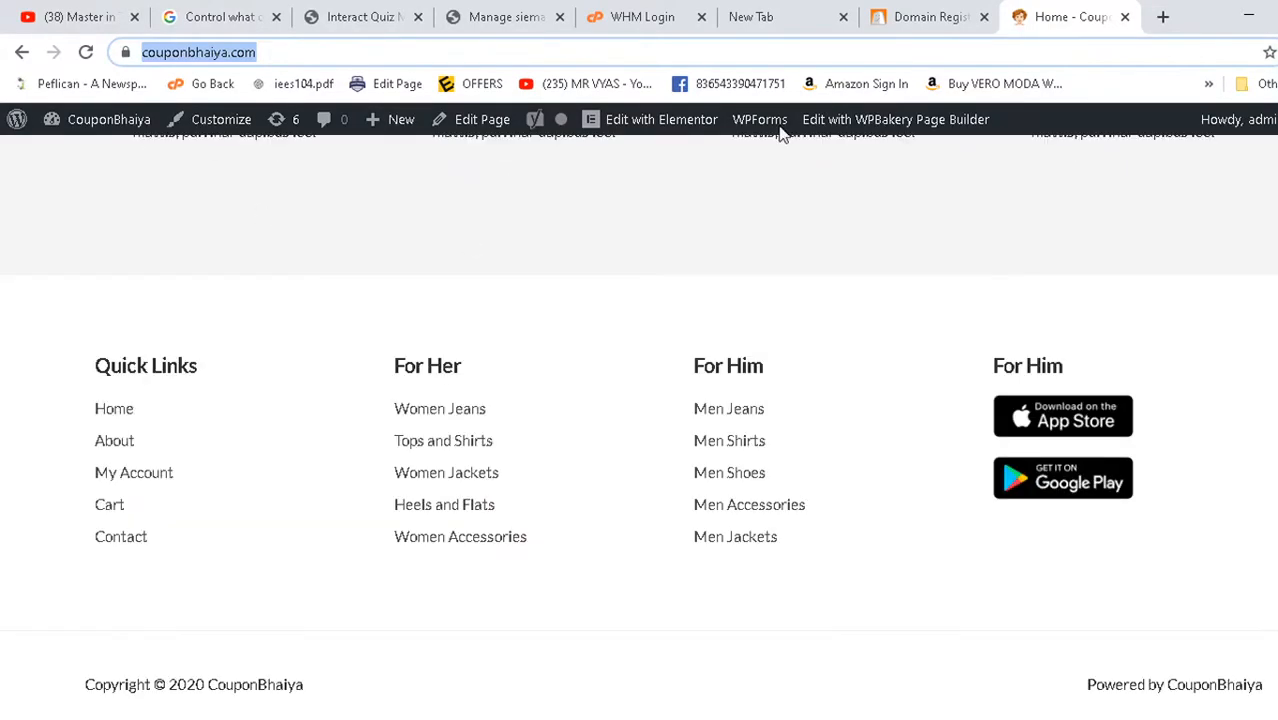
{"action": "left_click", "coordinate": [915, 17]}
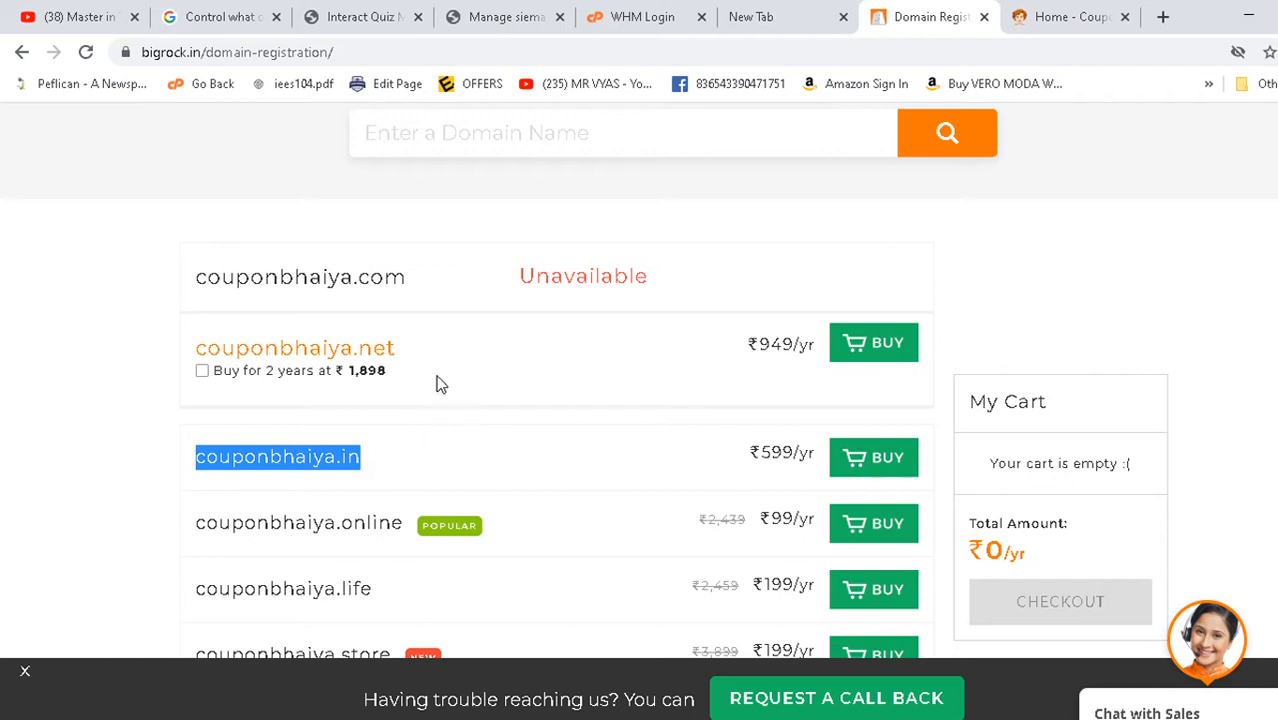
- Search indiandesigners and add indiandesigners.online at ₹99/yr to the BigRock cart
{"action": "left_click", "coordinate": [106, 464]}
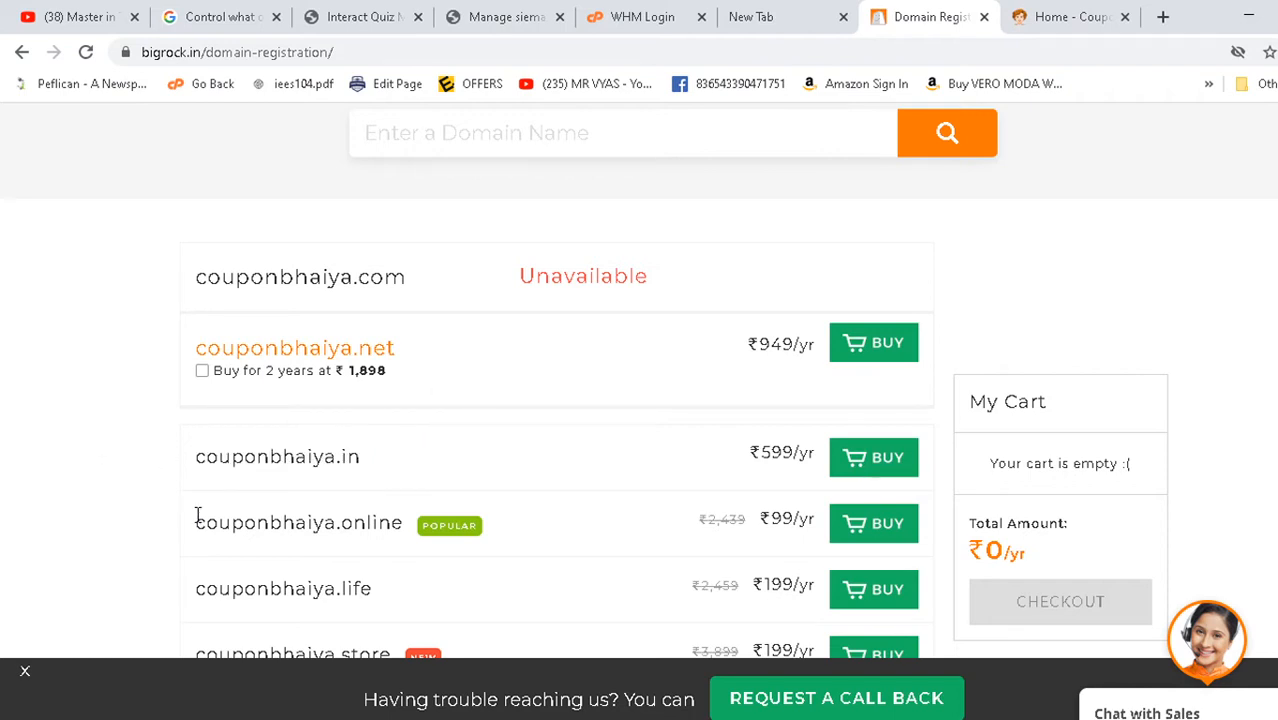
{"action": "left_click_drag", "start_coordinate": [207, 517], "coordinate": [390, 528]}
{"action": "left_click", "coordinate": [632, 133]}
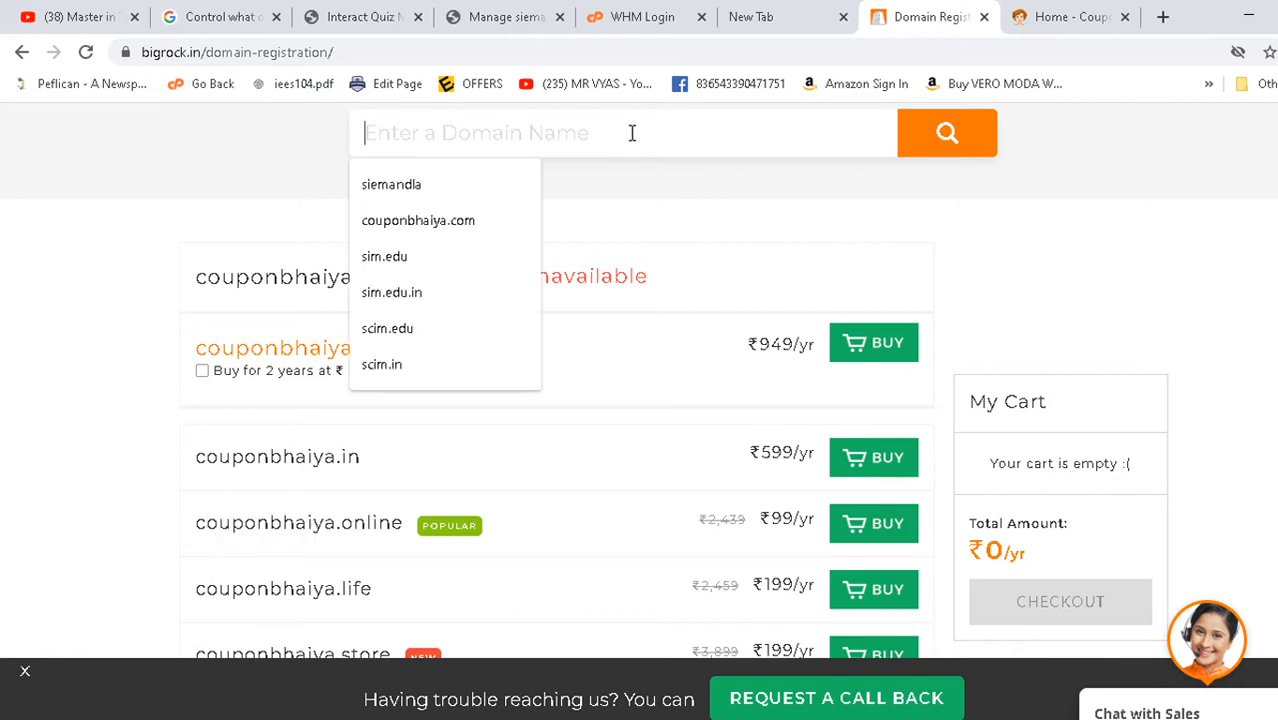
{"action": "type", "text": "indian"}
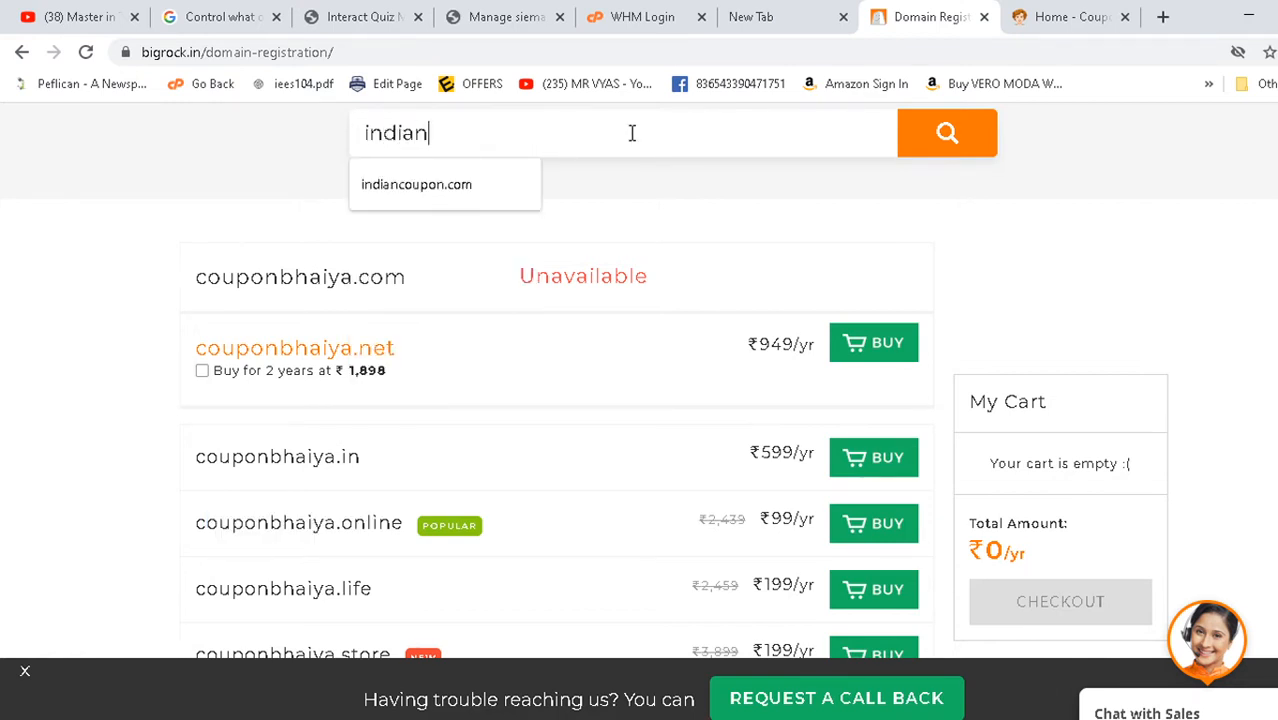
{"action": "type", "text": "designer"}
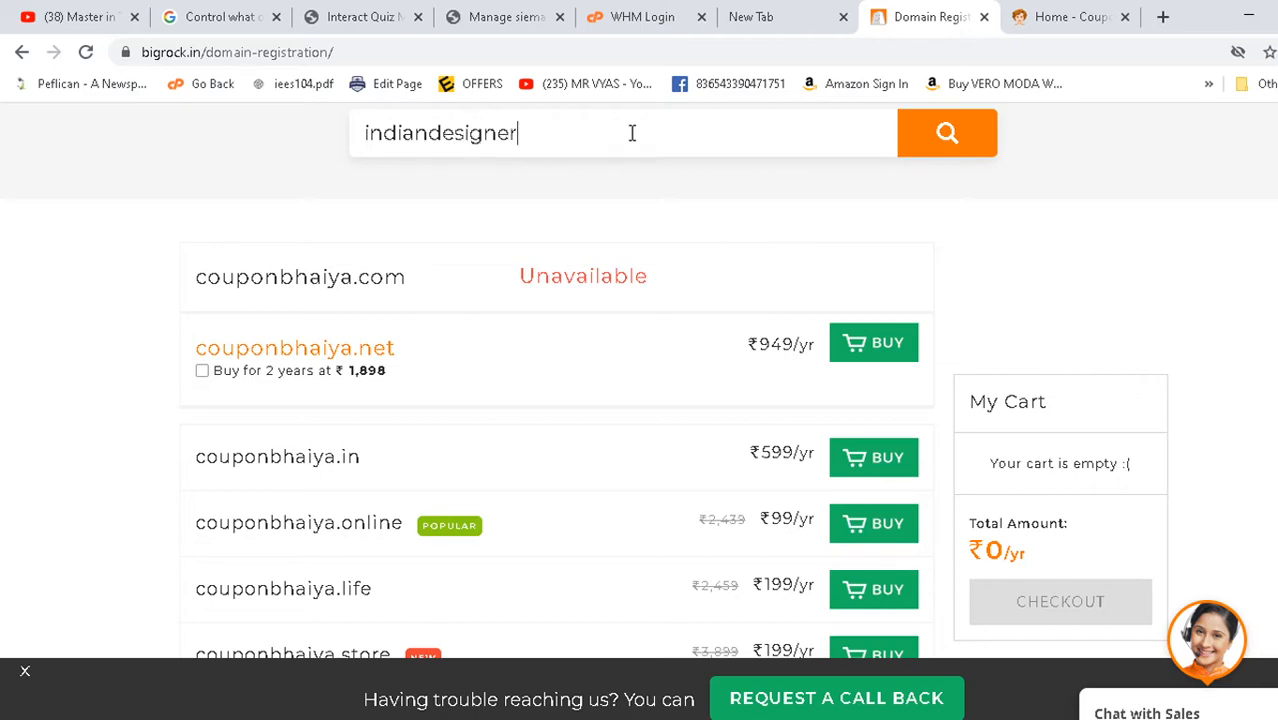
{"action": "type", "text": "s"}
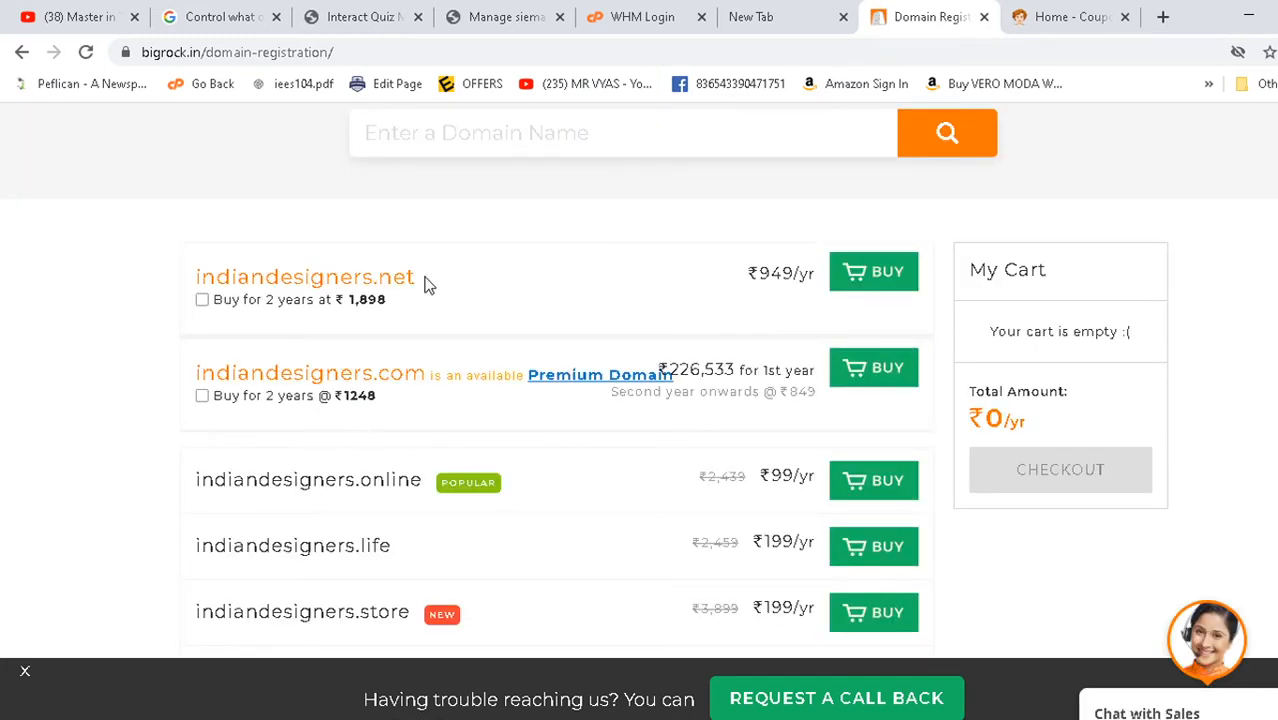
{"action": "scroll", "coordinate": [531, 463], "scroll_direction": "down", "scroll_amount": 2}
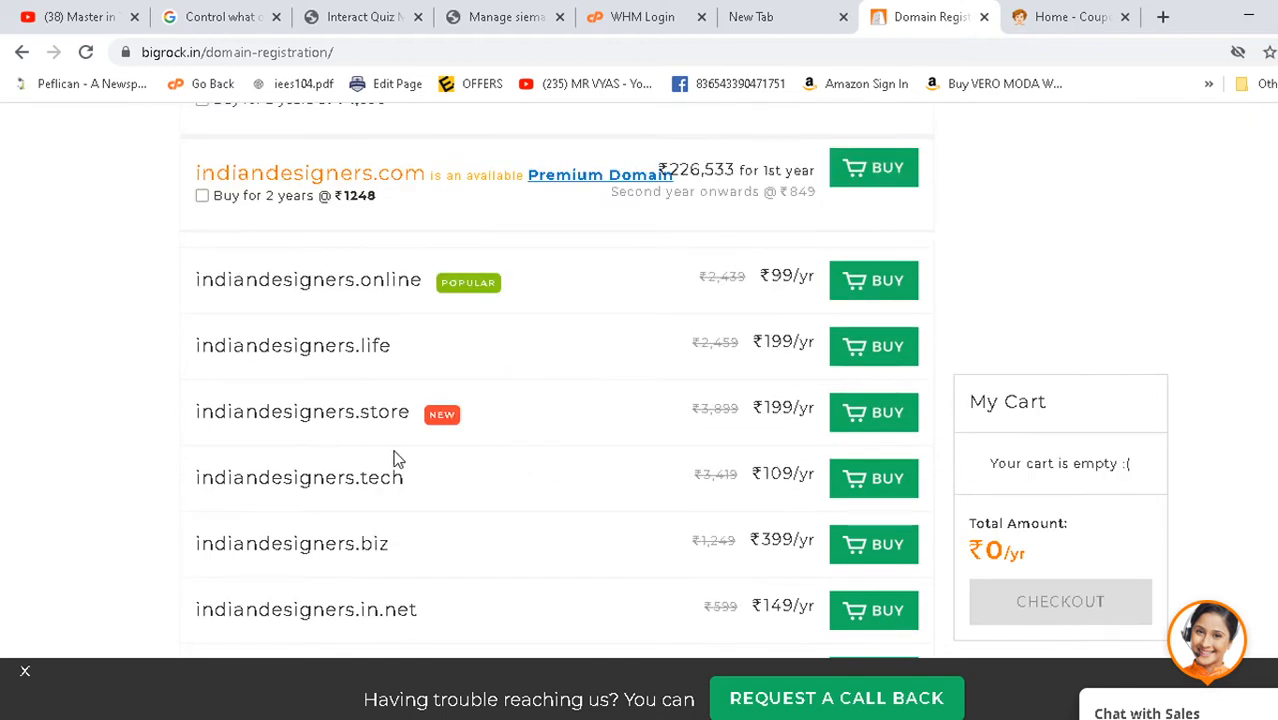
{"action": "left_click_drag", "start_coordinate": [203, 283], "coordinate": [428, 283]}
{"action": "left_click", "coordinate": [299, 306]}
{"action": "left_click", "coordinate": [873, 292]}
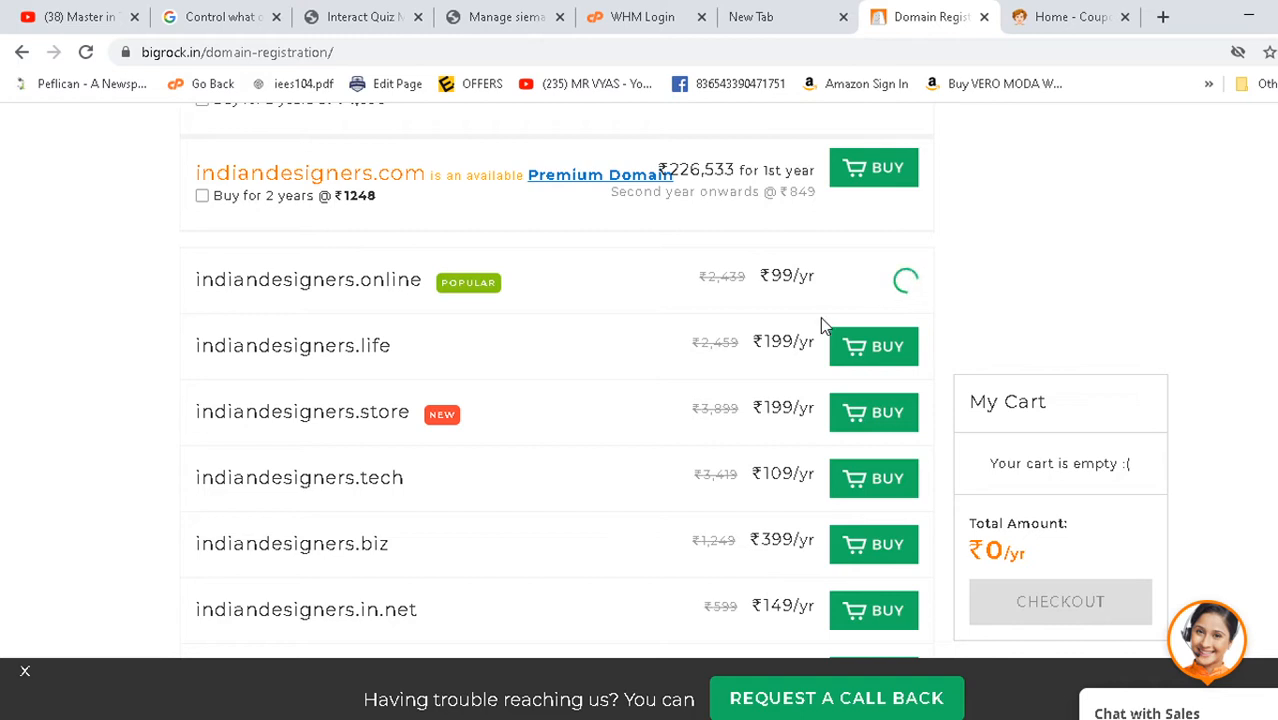
{"action": "left_click", "coordinate": [1163, 18]}
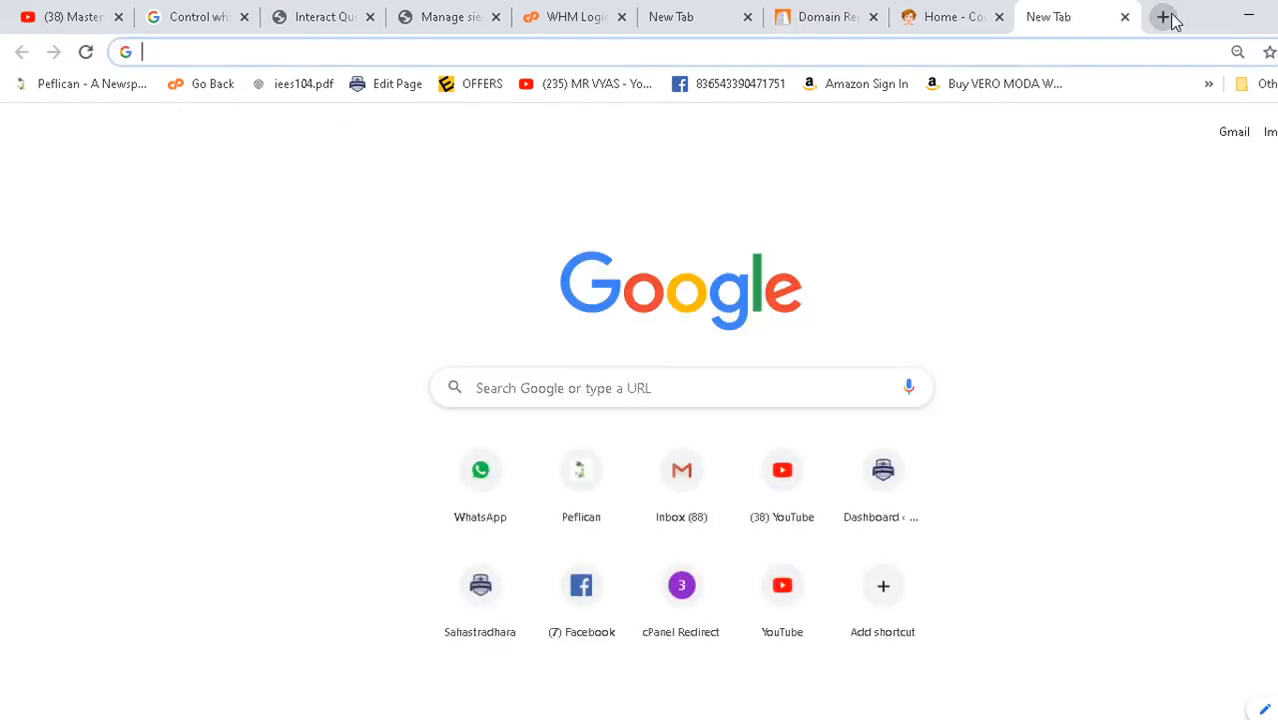
- Google 'bigrock discount coupon'
{"action": "type", "text": "bi"}
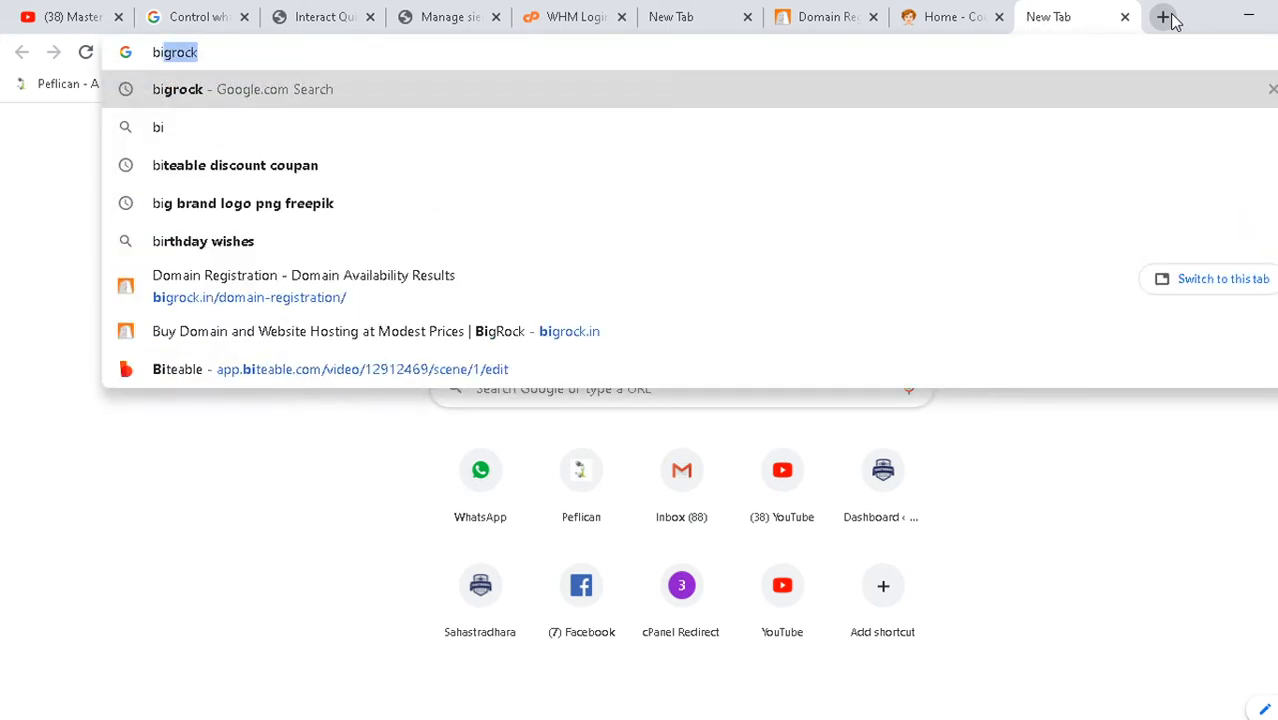
{"action": "type", "text": "grock "}
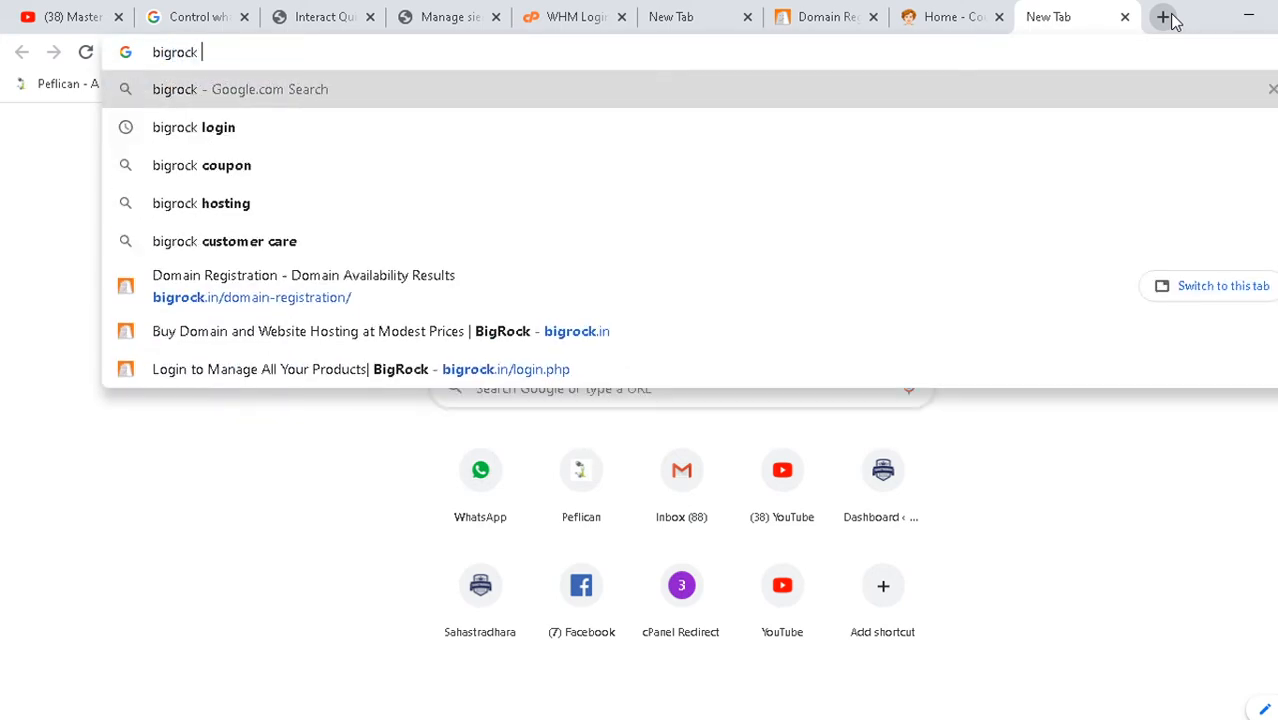
{"action": "type", "text": "disco"}
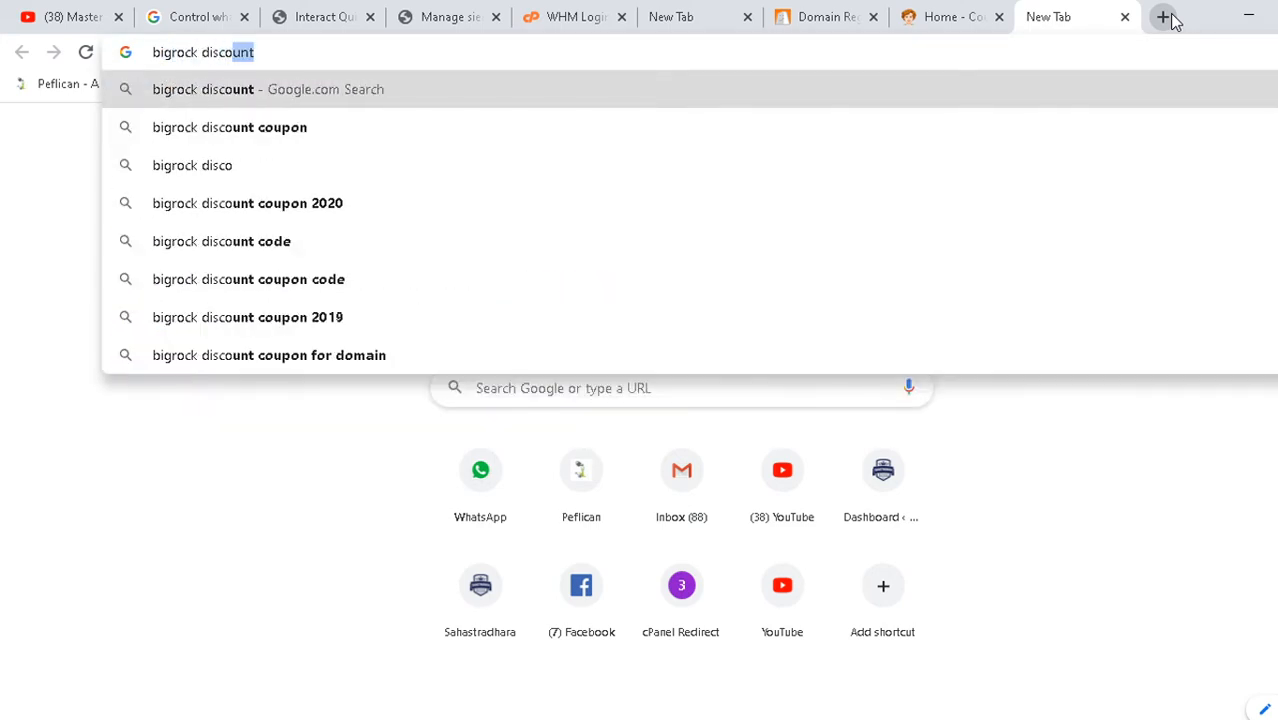
{"action": "type", "text": "unt cou"}
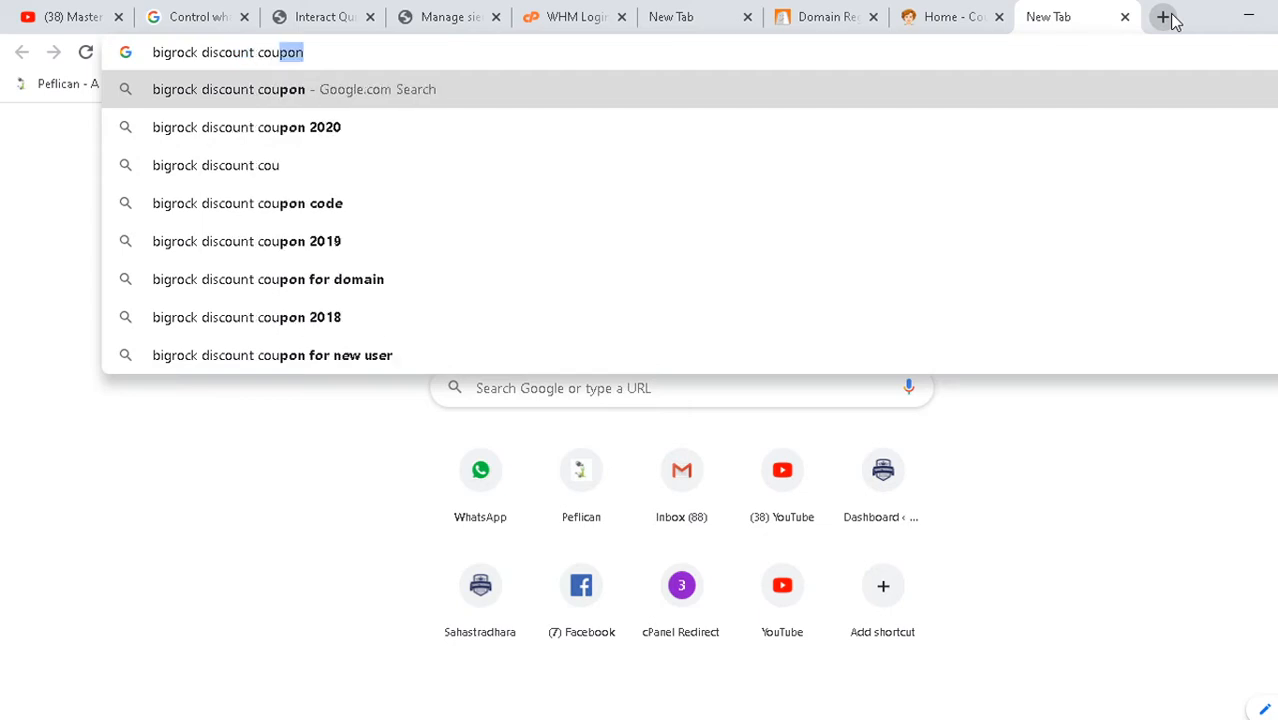
{"action": "type", "text": "pon"}
{"action": "key", "text": "Return"}
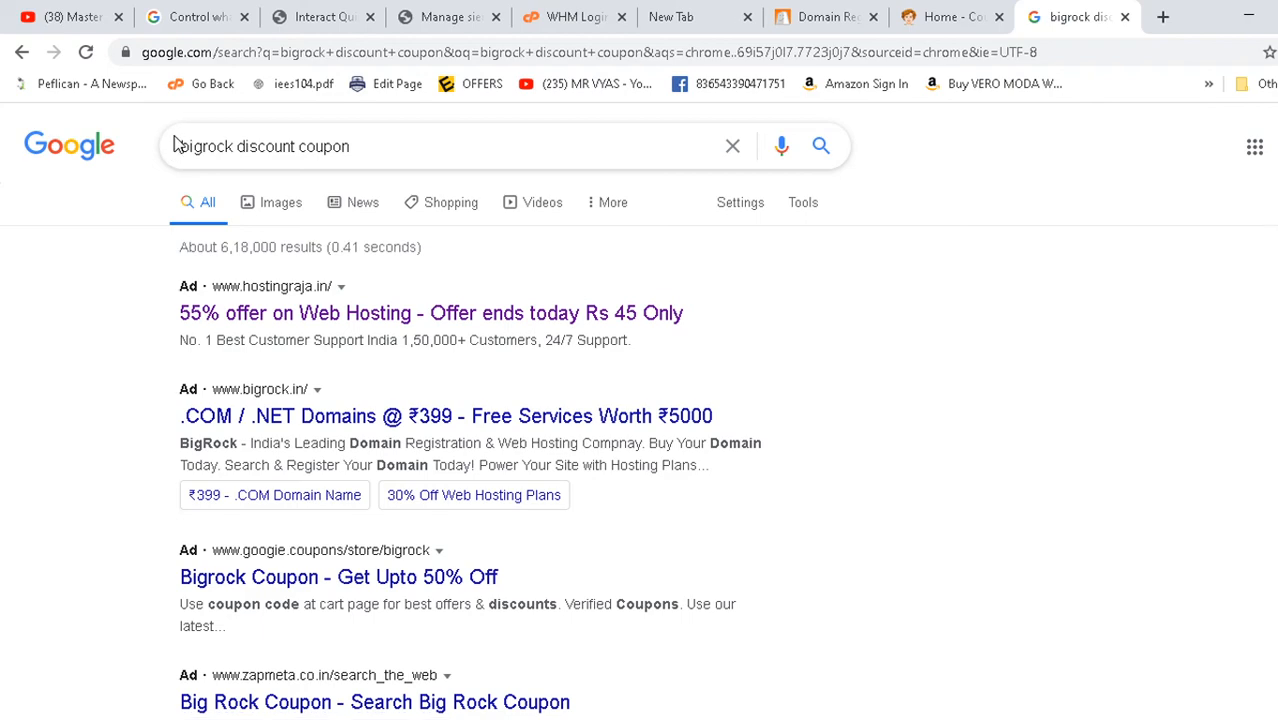
{"action": "left_click", "coordinate": [563, 10]}
{"action": "left_click", "coordinate": [798, 12]}
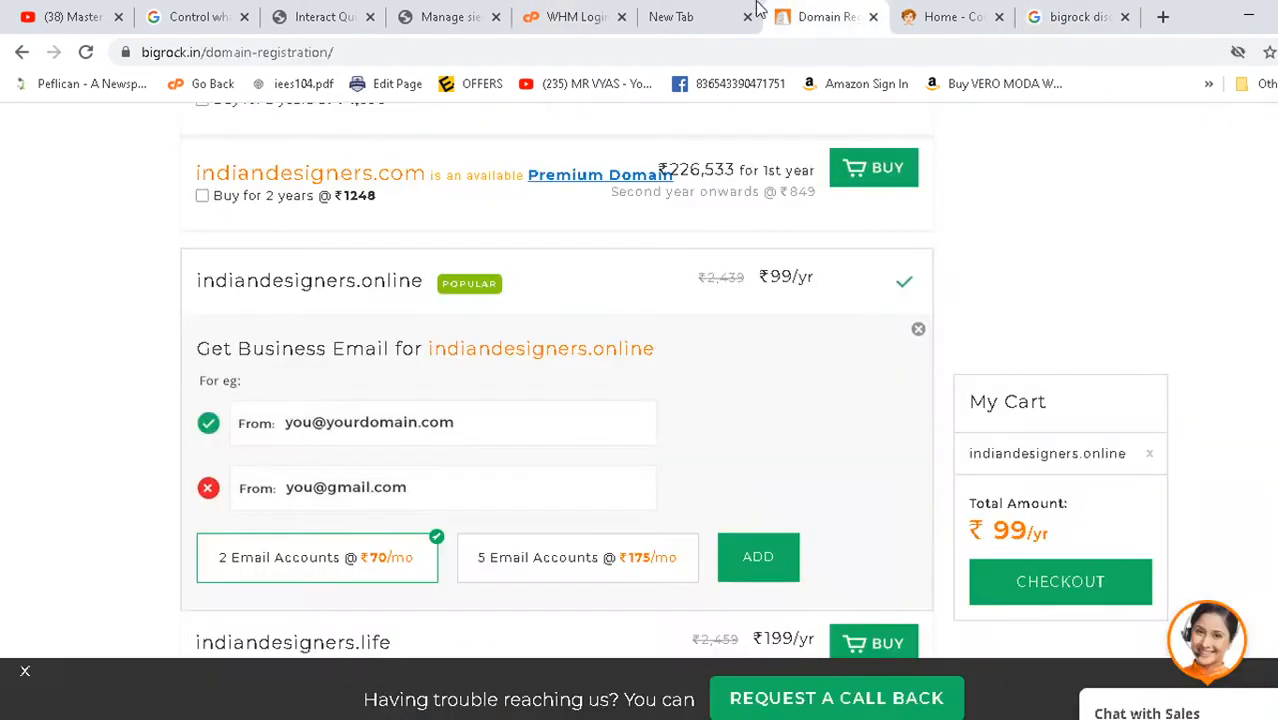
{"action": "left_click", "coordinate": [1093, 12]}
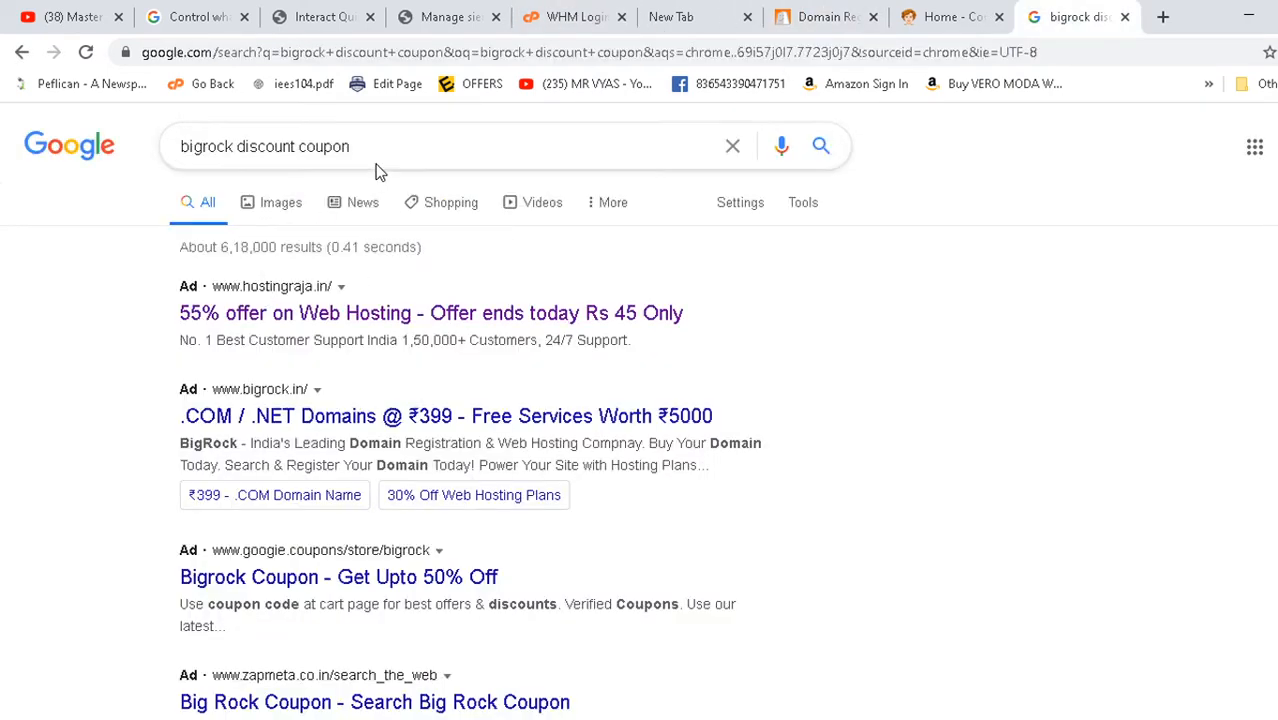
- Open the BigRock coupon and .COM/.NET domain ads in new tabs
{"action": "middle_click", "coordinate": [300, 314]}
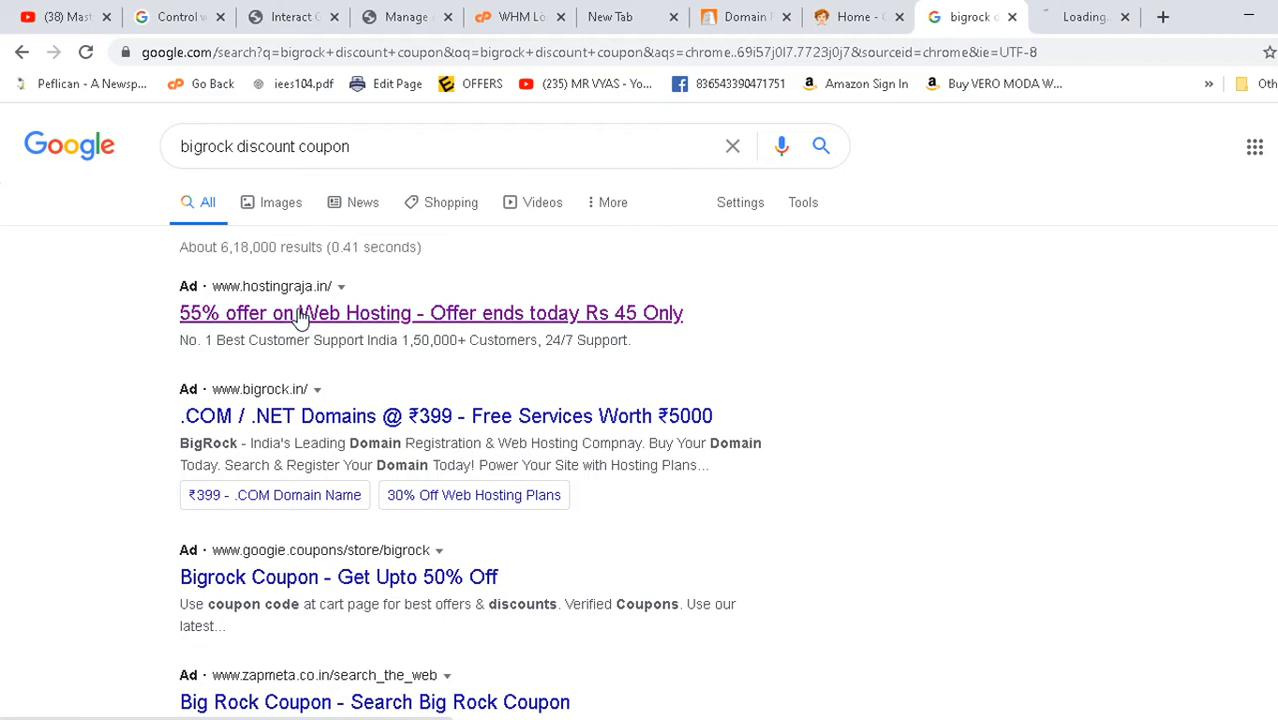
{"action": "middle_click", "coordinate": [286, 414]}
{"action": "middle_click", "coordinate": [268, 576]}
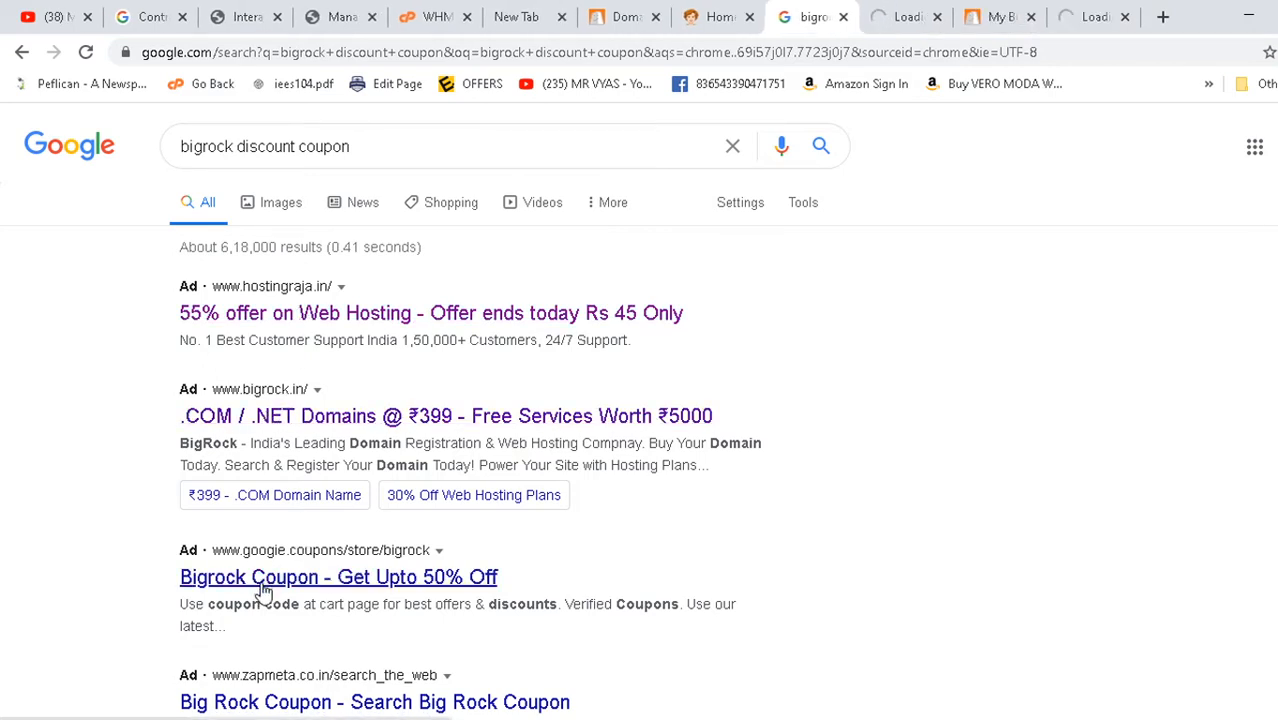
{"action": "left_click", "coordinate": [442, 590]}
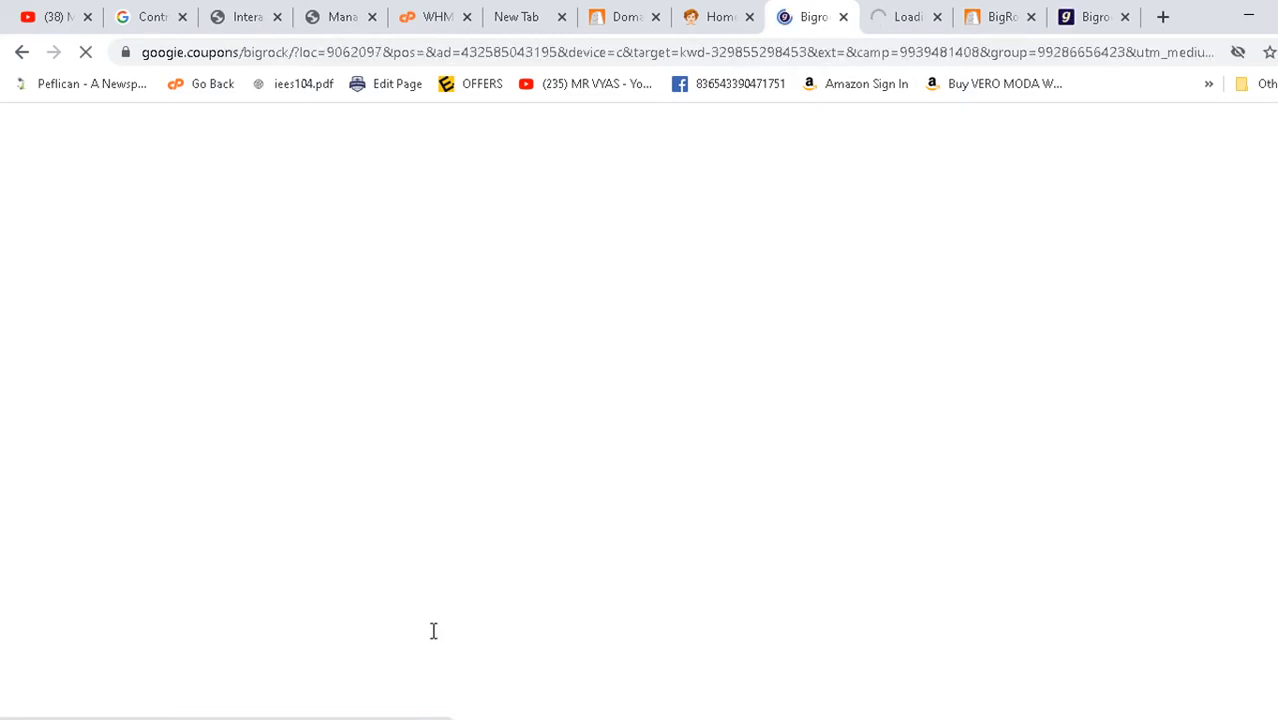
- Reveal the BigRock .COM domain coupon code 2YRCOMAFF and look through the ad tabs
{"action": "left_click", "coordinate": [268, 578]}
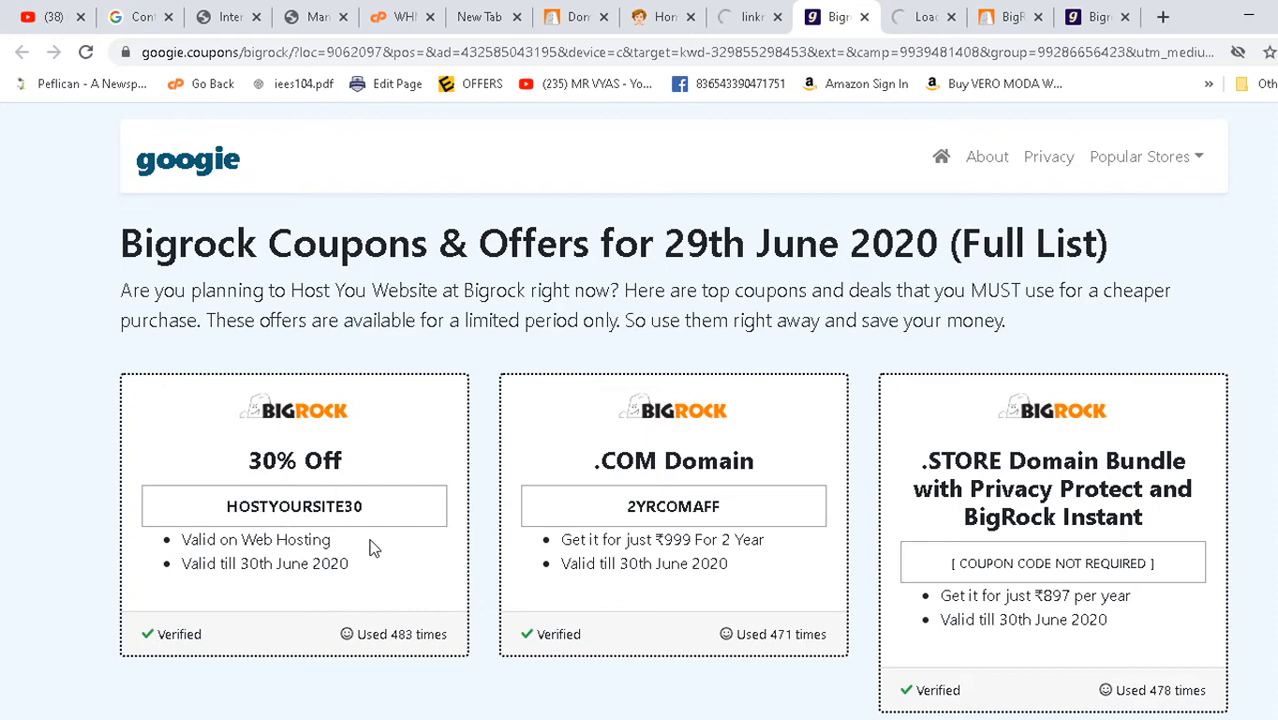
{"action": "left_click", "coordinate": [930, 16]}
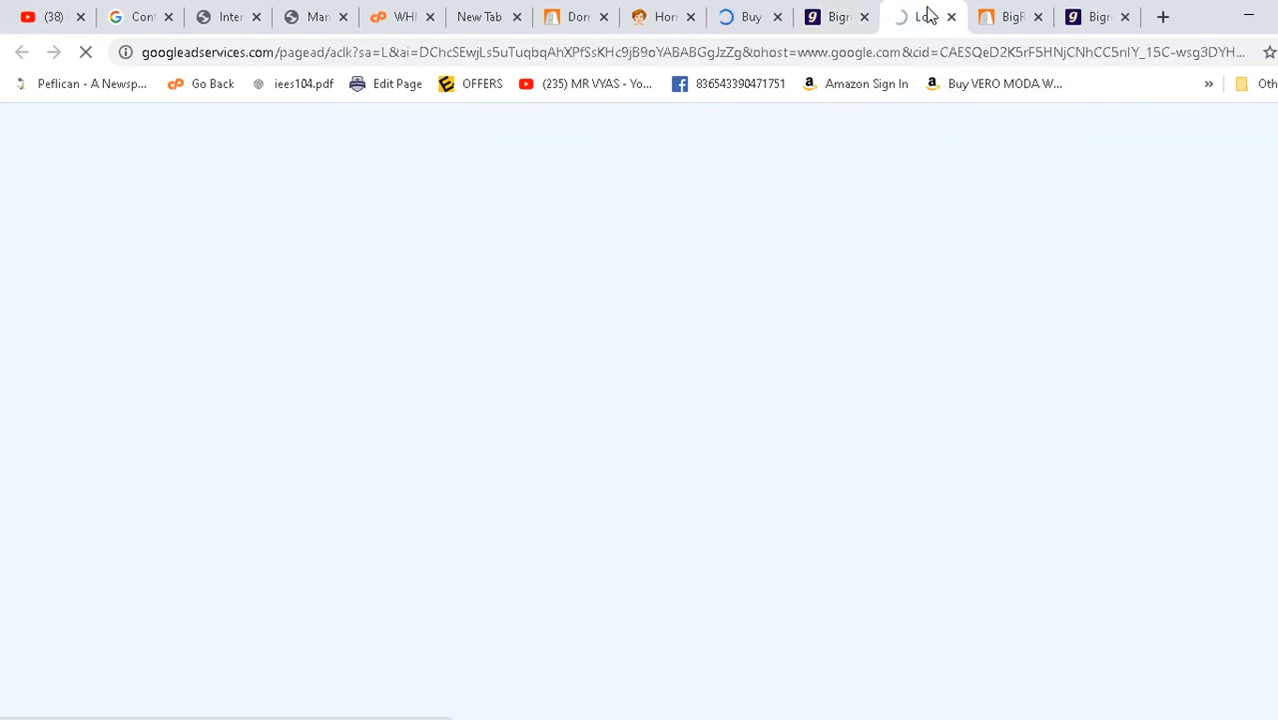
{"action": "left_click", "coordinate": [850, 14]}
{"action": "scroll", "coordinate": [419, 471], "scroll_direction": "down", "scroll_amount": 3}
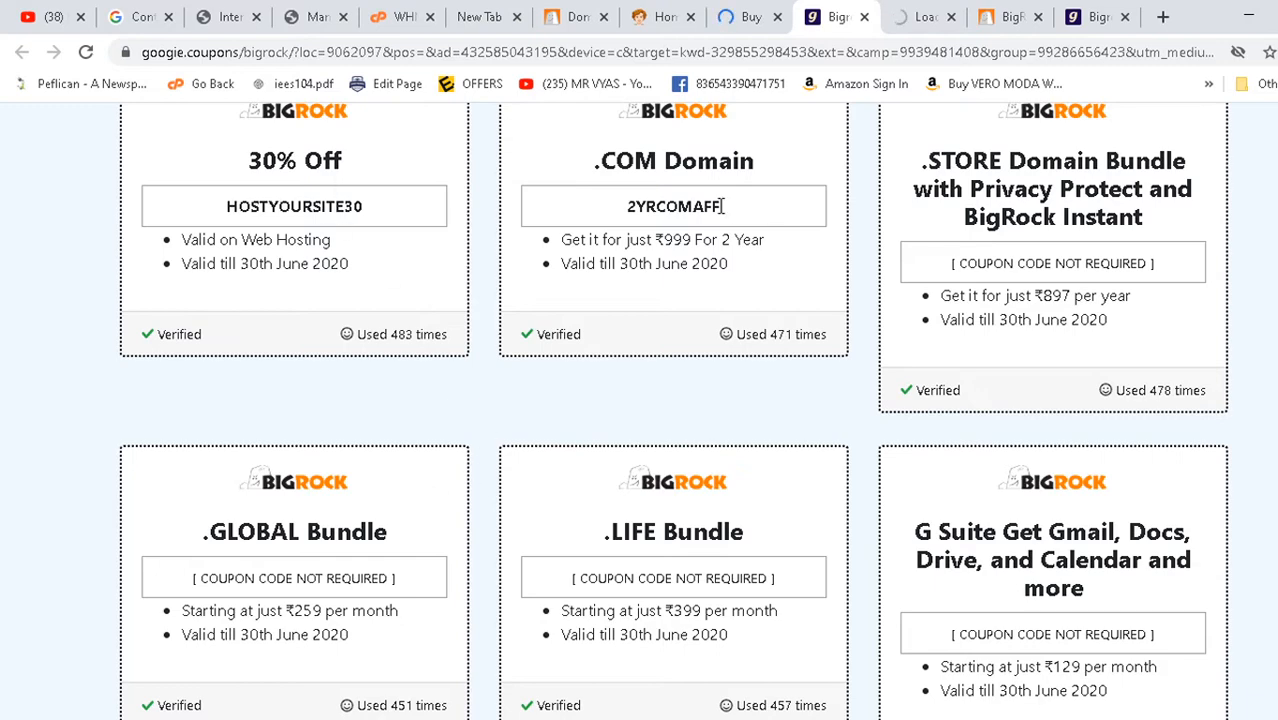
{"action": "left_click", "coordinate": [1012, 18]}
{"action": "scroll", "coordinate": [660, 470], "scroll_direction": "down", "scroll_amount": 7}
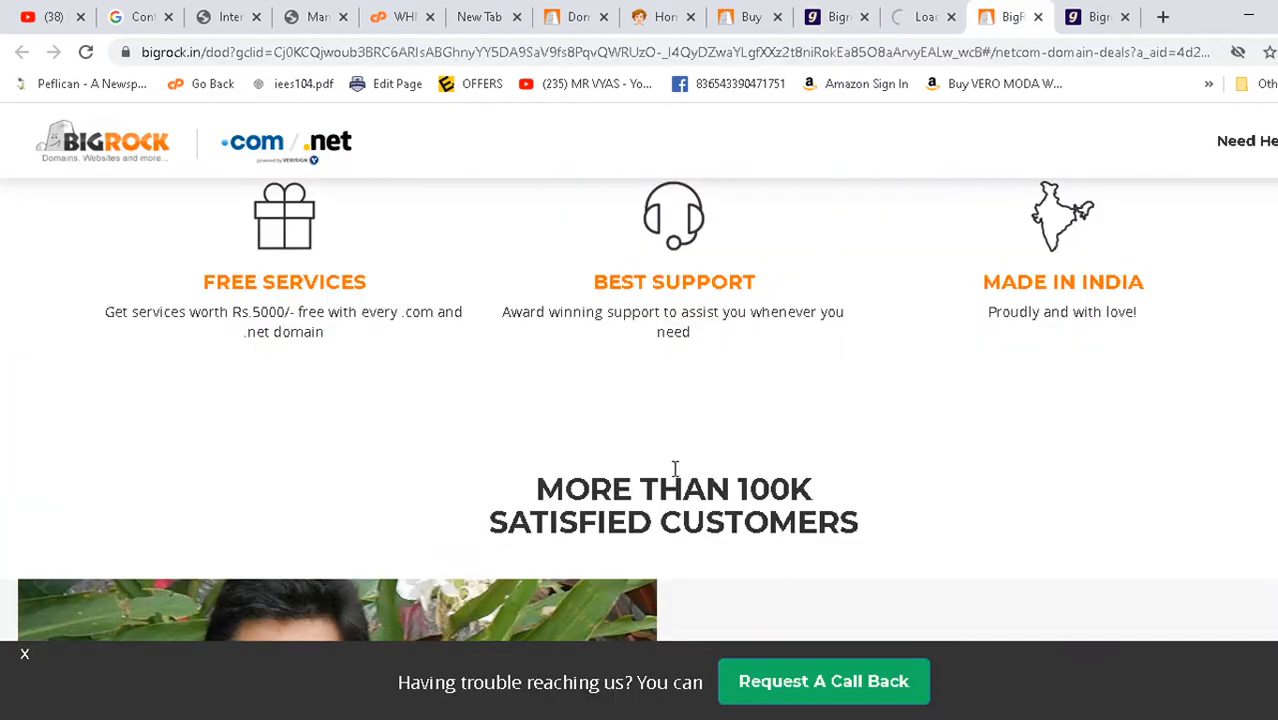
{"action": "left_click", "coordinate": [1095, 16]}
{"action": "scroll", "coordinate": [280, 516], "scroll_direction": "down", "scroll_amount": 2}
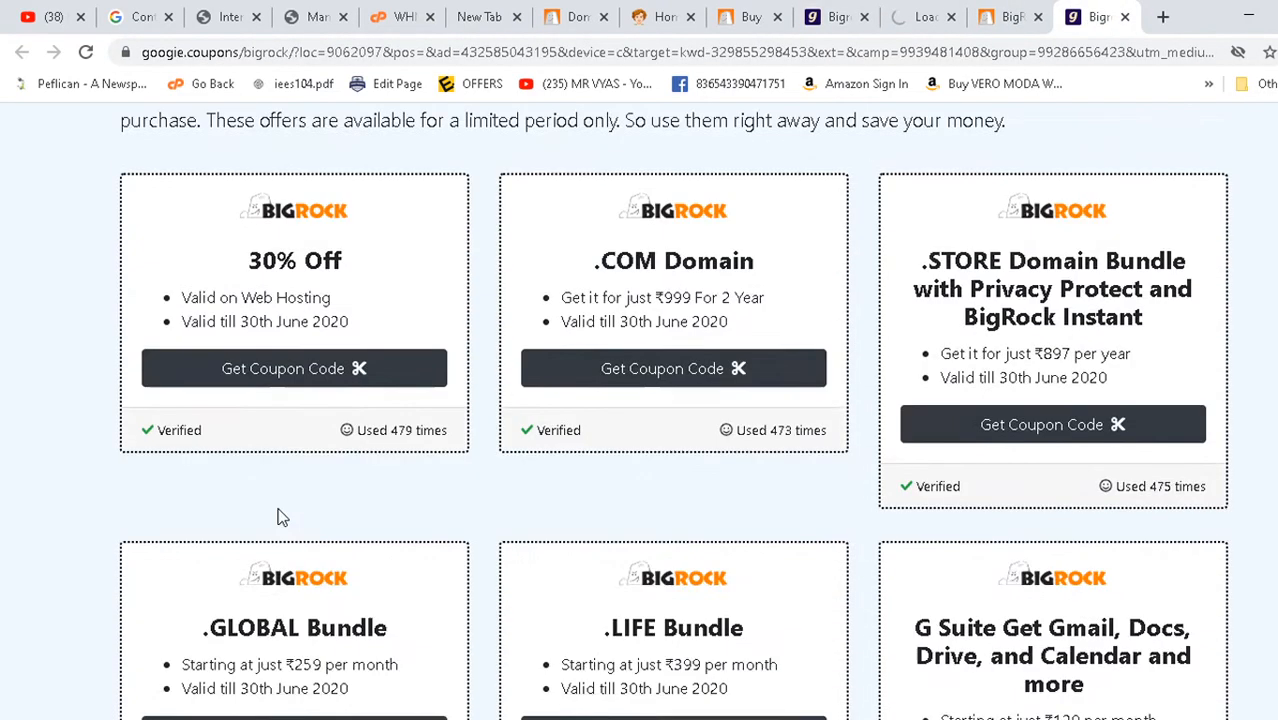
- Reveal the HOSTYOURSITE30 code for 30% off hosting, then return to the BigRock cart
{"action": "left_click", "coordinate": [290, 378]}
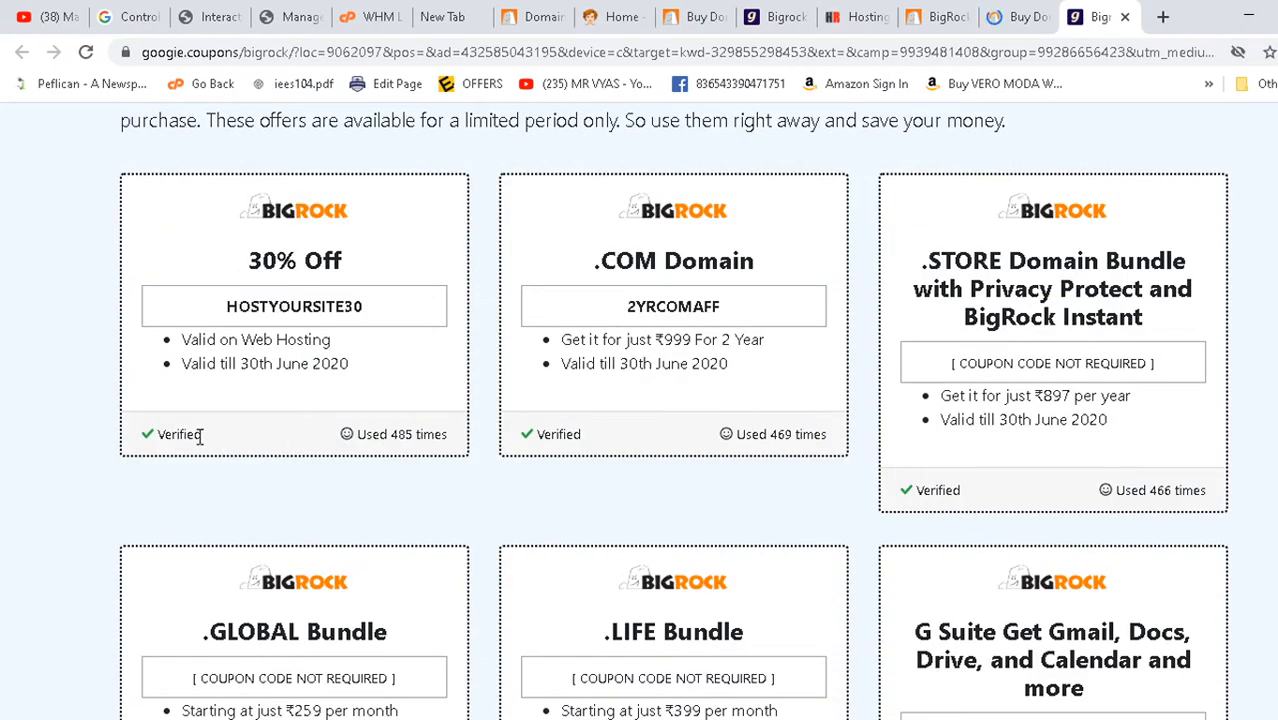
{"action": "scroll", "coordinate": [400, 432], "scroll_direction": "down", "scroll_amount": 4}
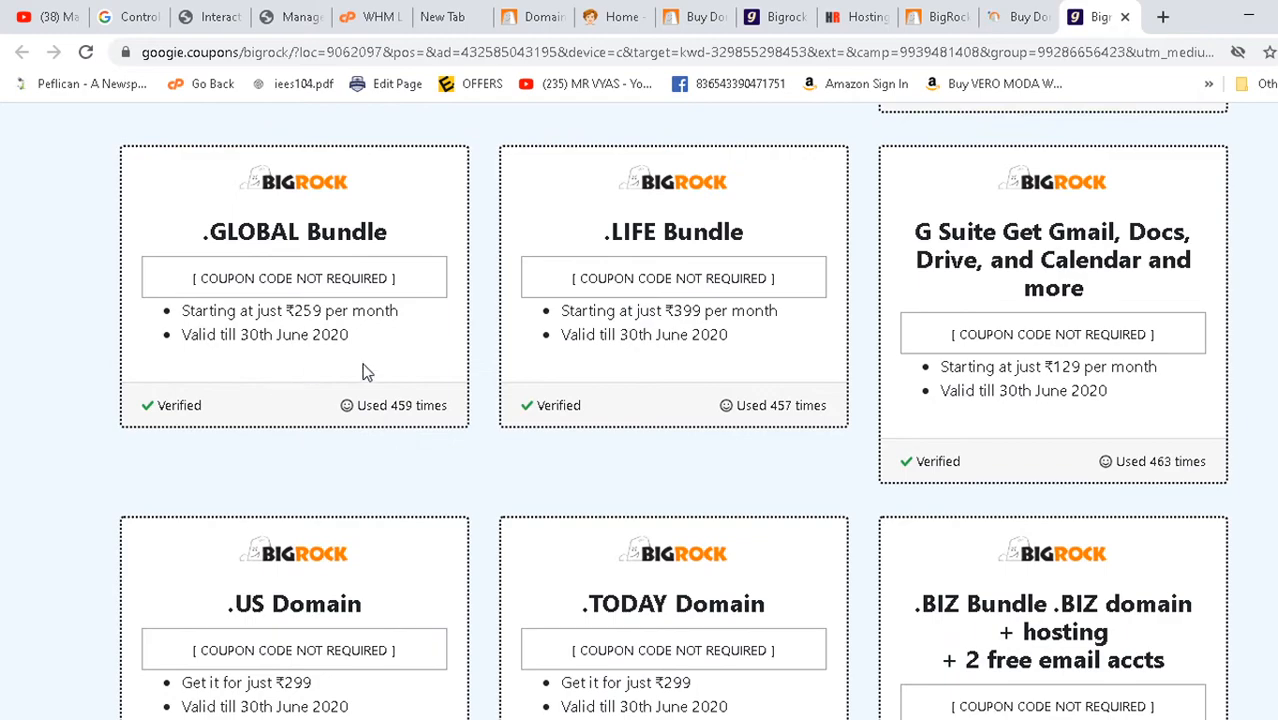
{"action": "scroll", "coordinate": [494, 379], "scroll_direction": "down", "scroll_amount": 3}
{"action": "scroll", "coordinate": [470, 420], "scroll_direction": "up", "scroll_amount": 5}
{"action": "left_click", "coordinate": [728, 18]}
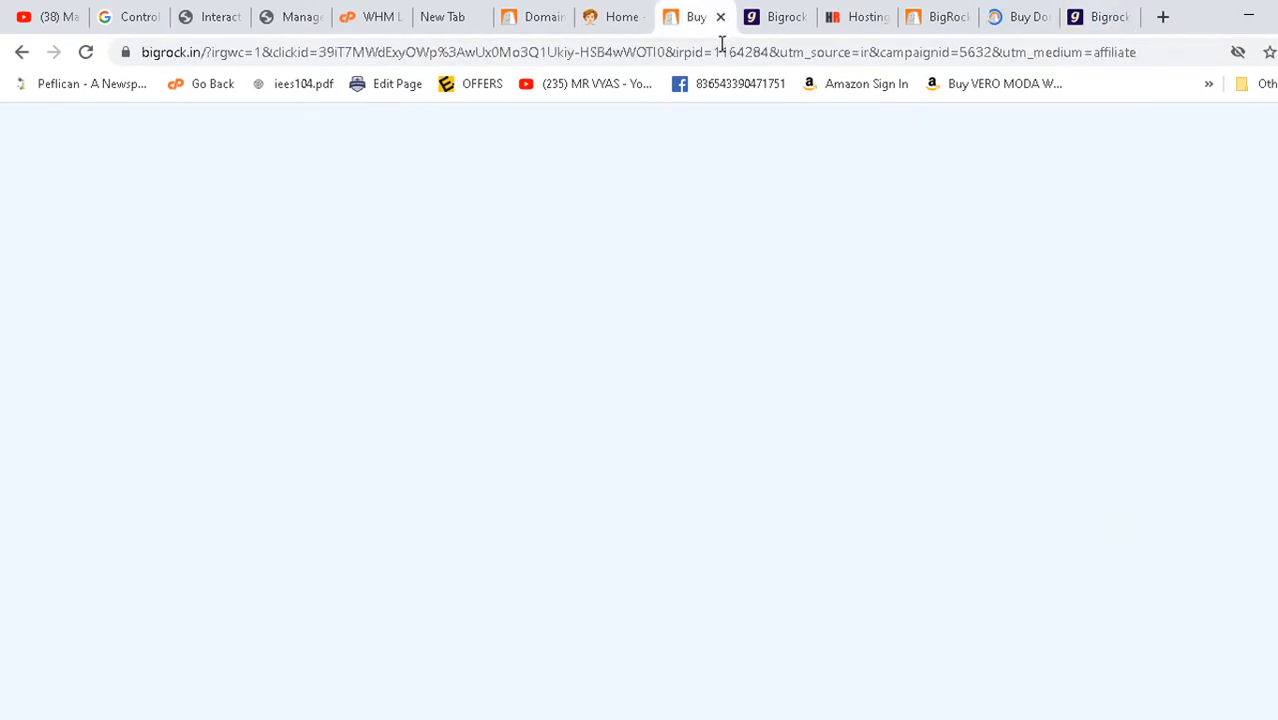
{"action": "left_click", "coordinate": [775, 17]}
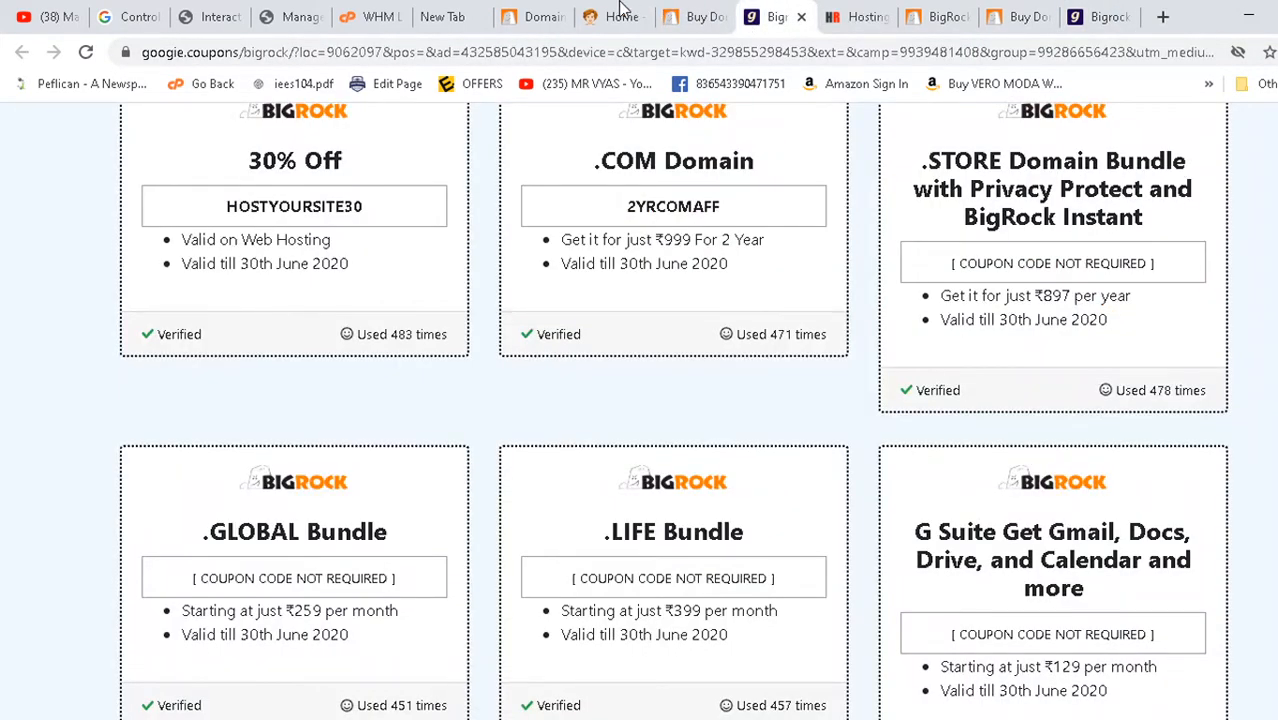
{"action": "left_click", "coordinate": [541, 10]}
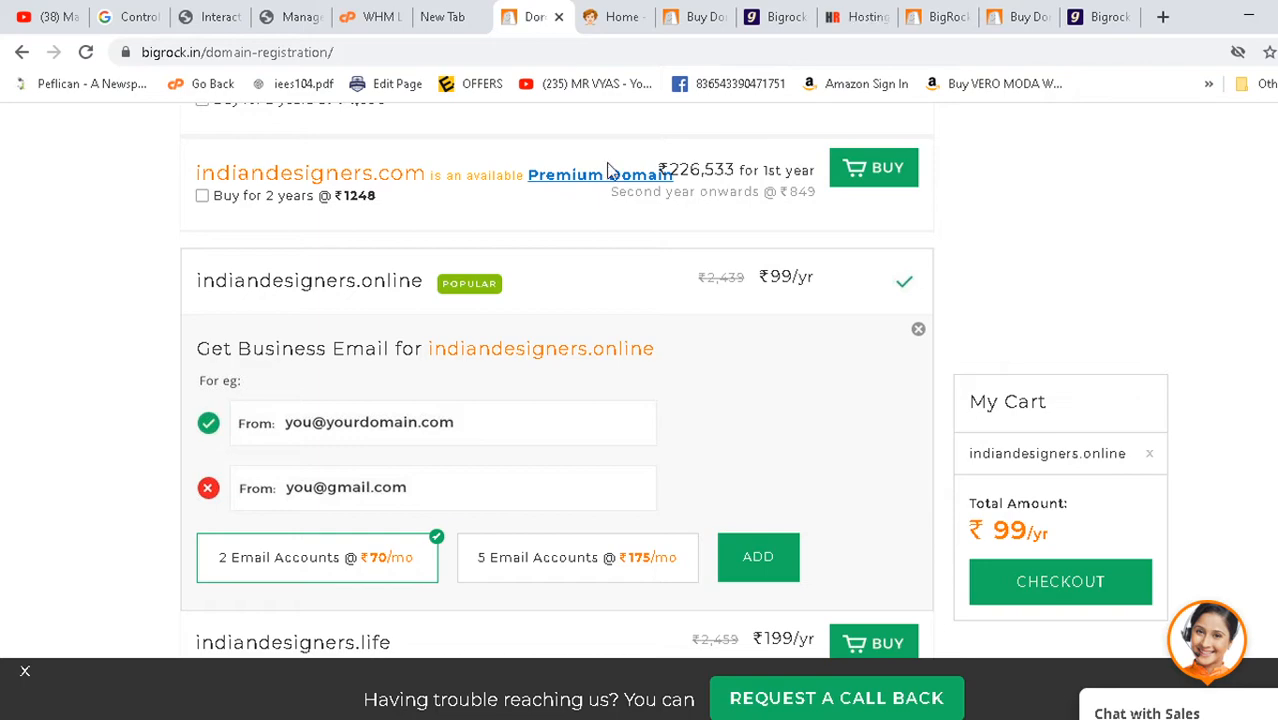
- Opt to buy indiandesigners.com for 2 years and proceed to checkout
{"action": "scroll", "coordinate": [1018, 382], "scroll_direction": "up", "scroll_amount": 2}
{"action": "scroll", "coordinate": [1018, 383], "scroll_direction": "down", "scroll_amount": 2}
{"action": "scroll", "coordinate": [440, 397], "scroll_direction": "up", "scroll_amount": 2}
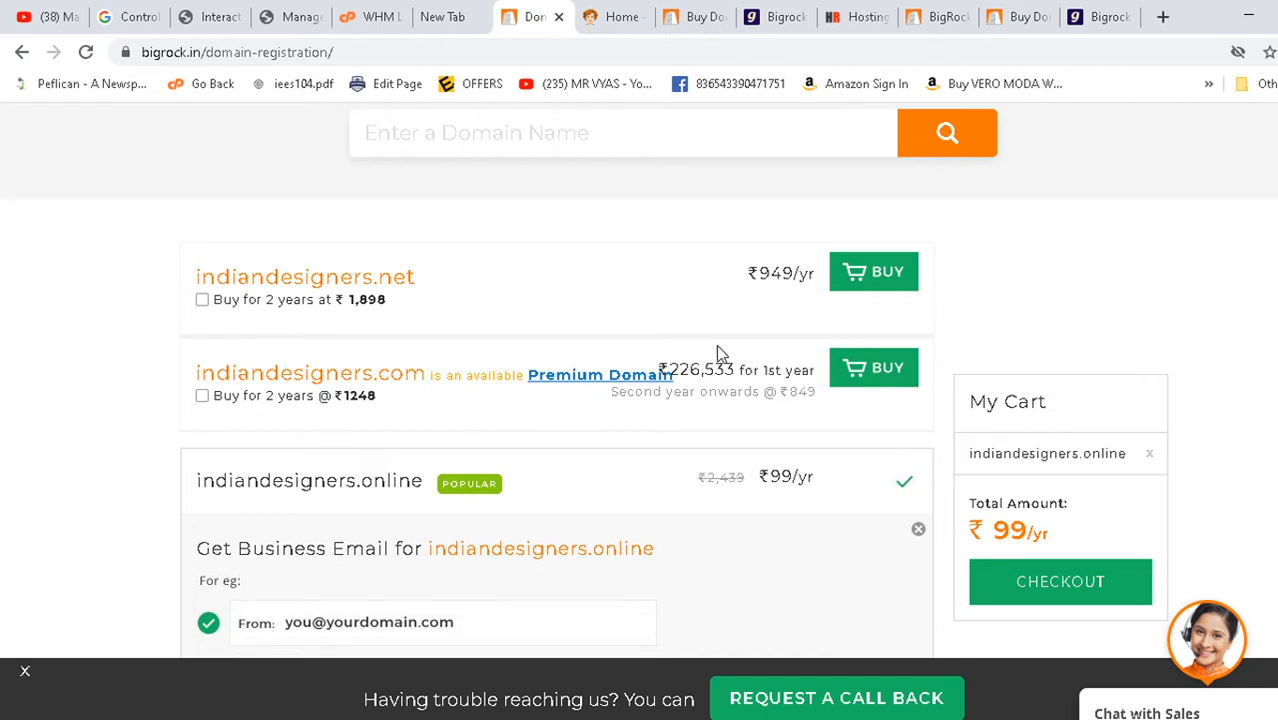
{"action": "scroll", "coordinate": [717, 354], "scroll_direction": "down", "scroll_amount": 3}
{"action": "scroll", "coordinate": [410, 460], "scroll_direction": "up", "scroll_amount": 3}
{"action": "left_click", "coordinate": [202, 397]}
{"action": "scroll", "coordinate": [214, 438], "scroll_direction": "down", "scroll_amount": 8}
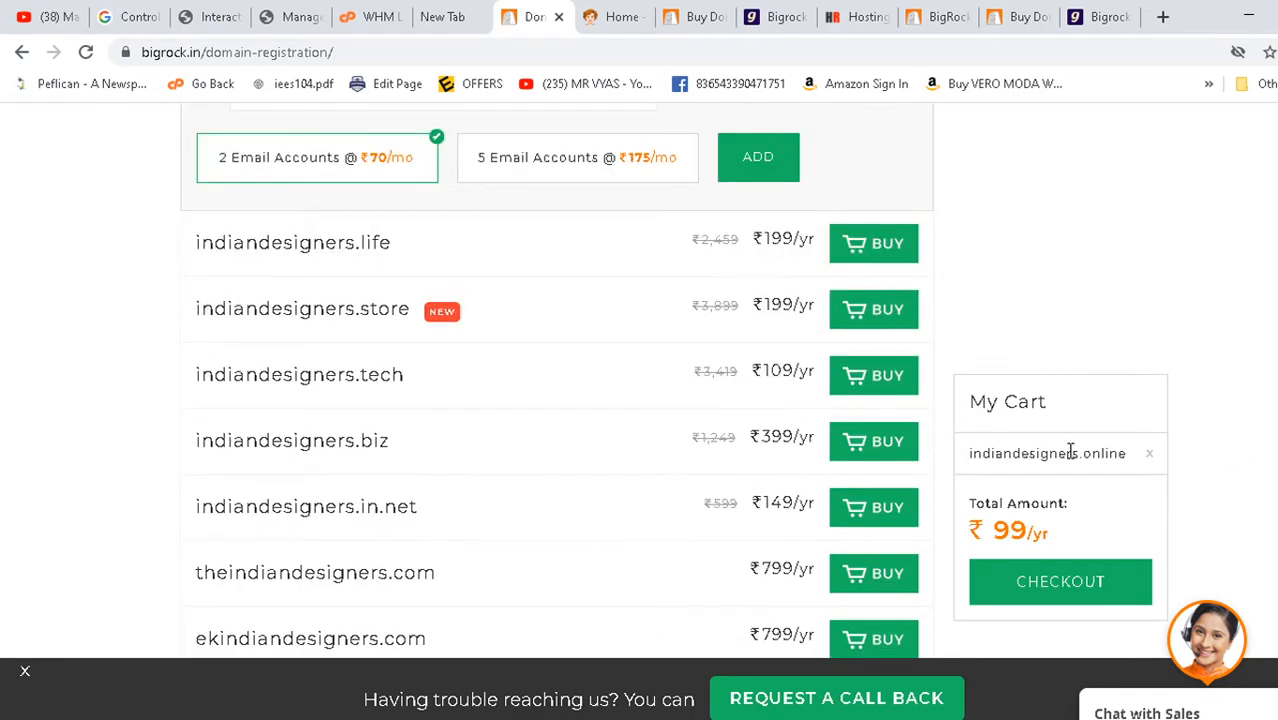
{"action": "scroll", "coordinate": [1040, 580], "scroll_direction": "down", "scroll_amount": 3}
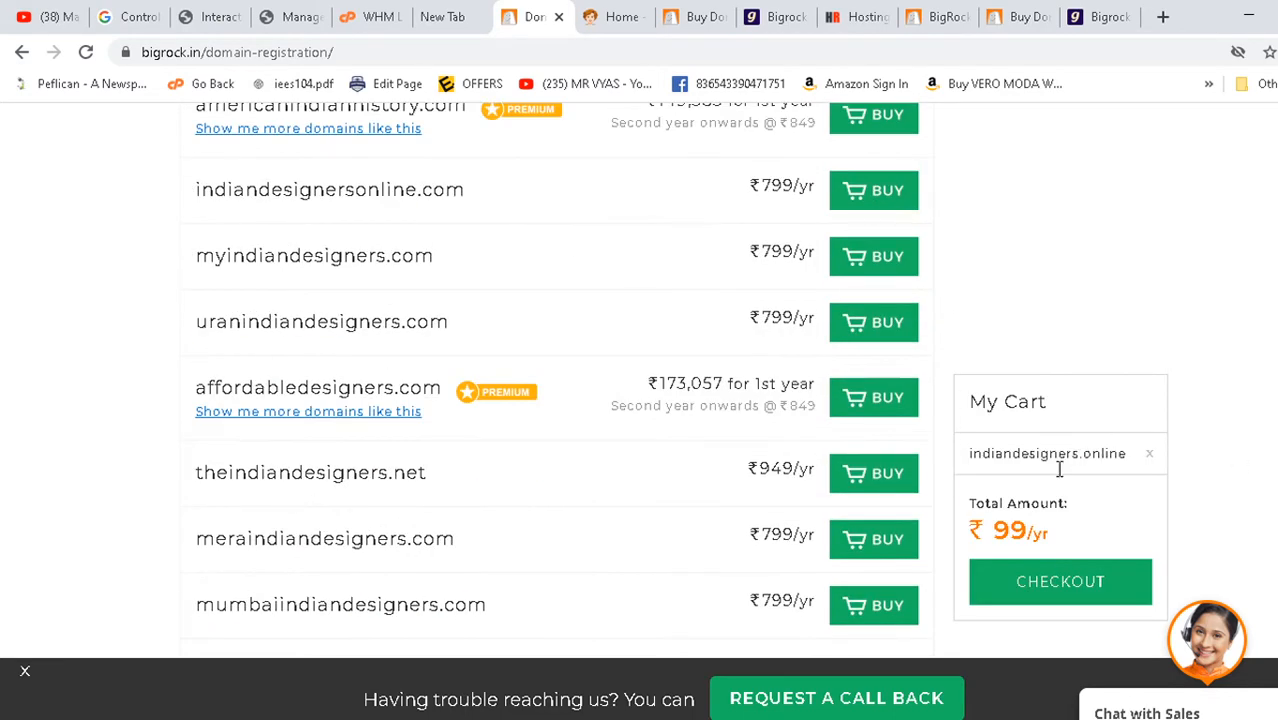
{"action": "left_click", "coordinate": [1036, 585]}
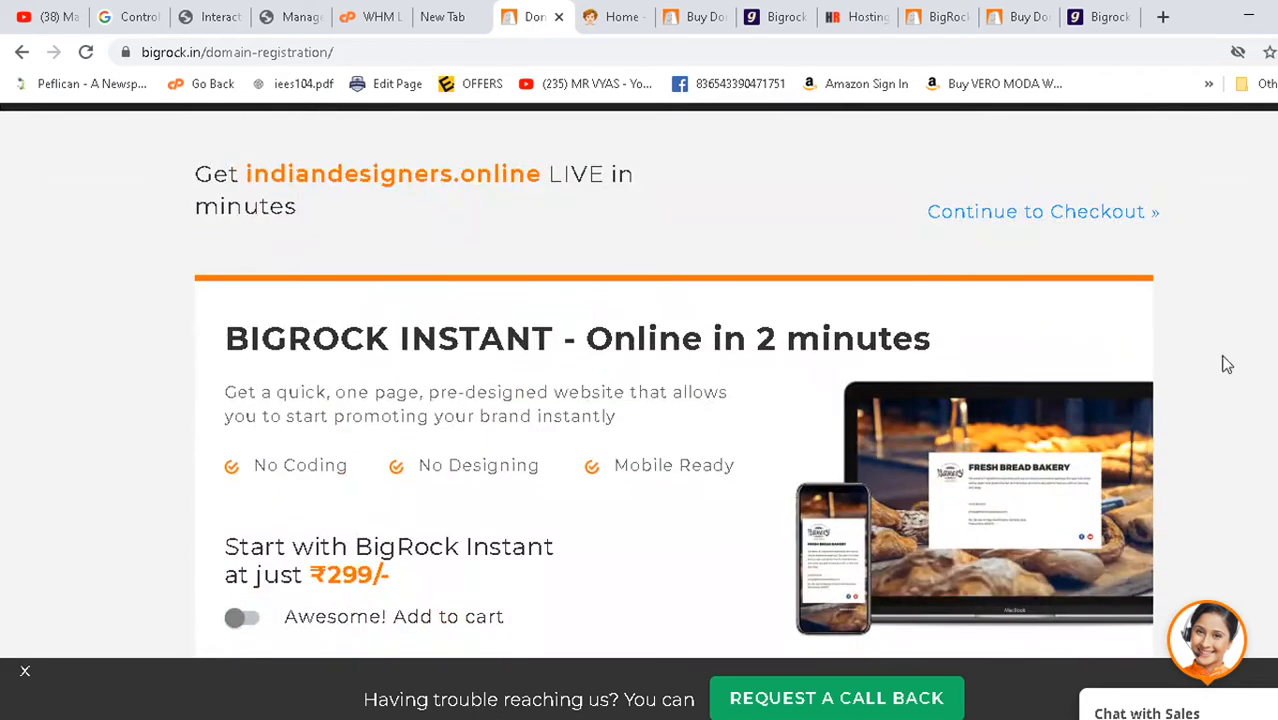
- Compare add-on prices and add the DIY Website Builder (₹219/mo) to the cart
{"action": "scroll", "coordinate": [568, 368], "scroll_direction": "down", "scroll_amount": 5}
{"action": "scroll", "coordinate": [568, 368], "scroll_direction": "up", "scroll_amount": 5}
{"action": "left_click_drag", "start_coordinate": [404, 584], "coordinate": [314, 581]}
{"action": "scroll", "coordinate": [474, 456], "scroll_direction": "down", "scroll_amount": 8}
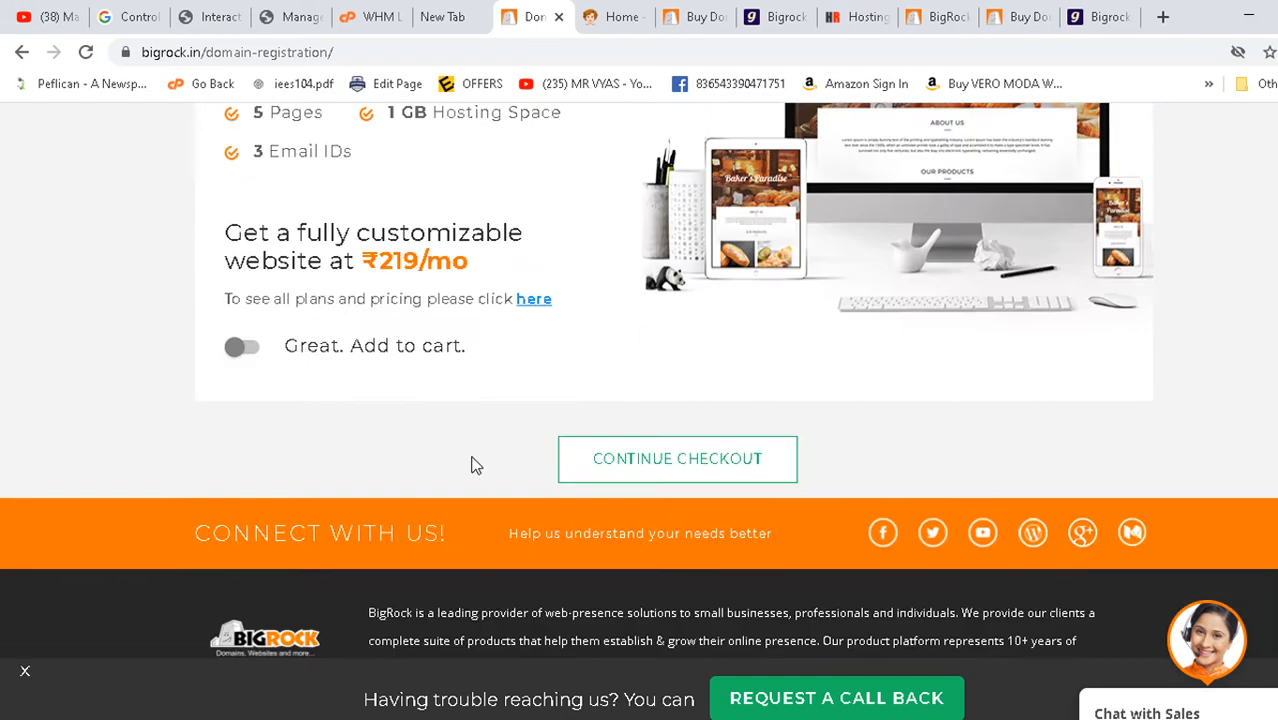
{"action": "left_click_drag", "start_coordinate": [480, 272], "coordinate": [343, 252]}
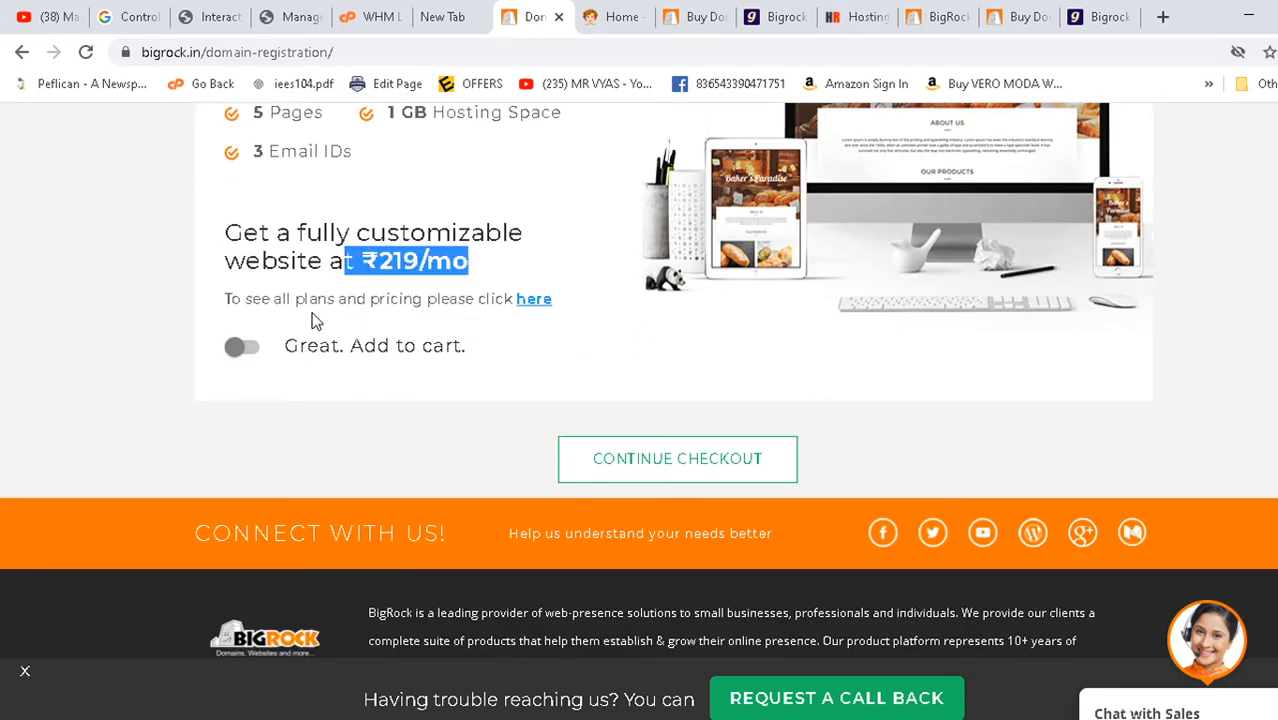
{"action": "scroll", "coordinate": [311, 320], "scroll_direction": "up", "scroll_amount": 3}
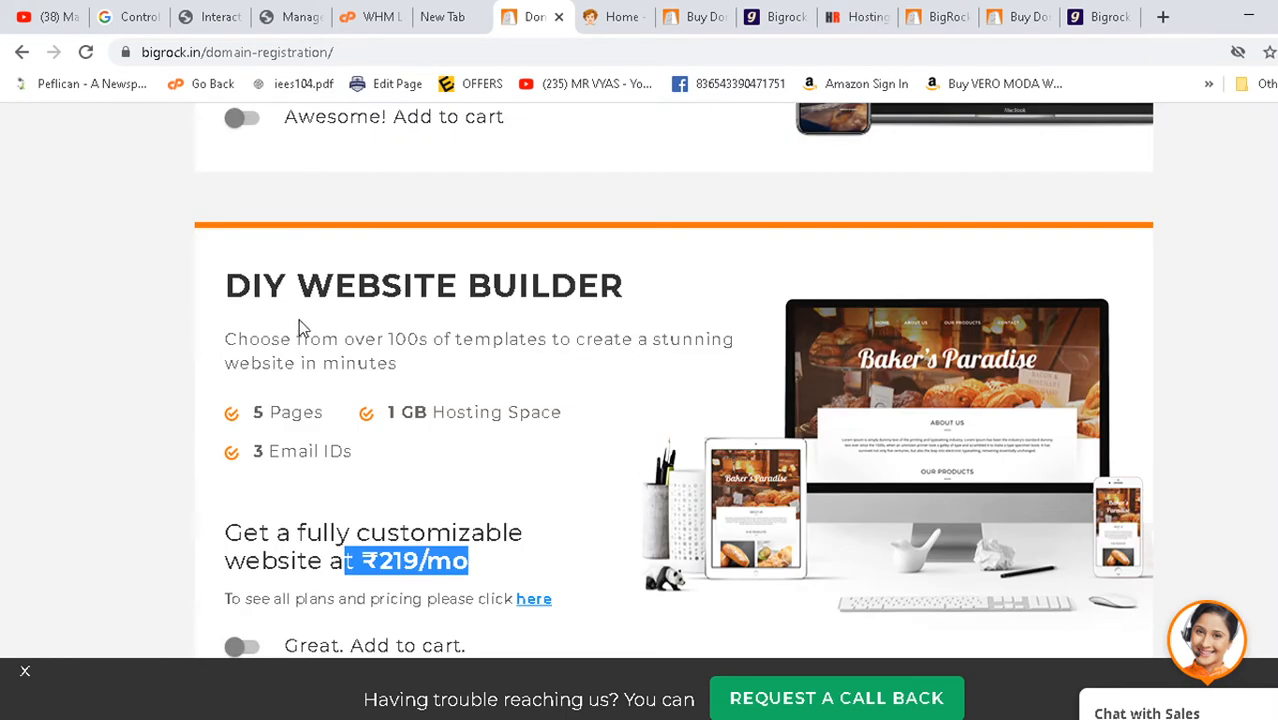
{"action": "scroll", "coordinate": [582, 290], "scroll_direction": "down", "scroll_amount": 2}
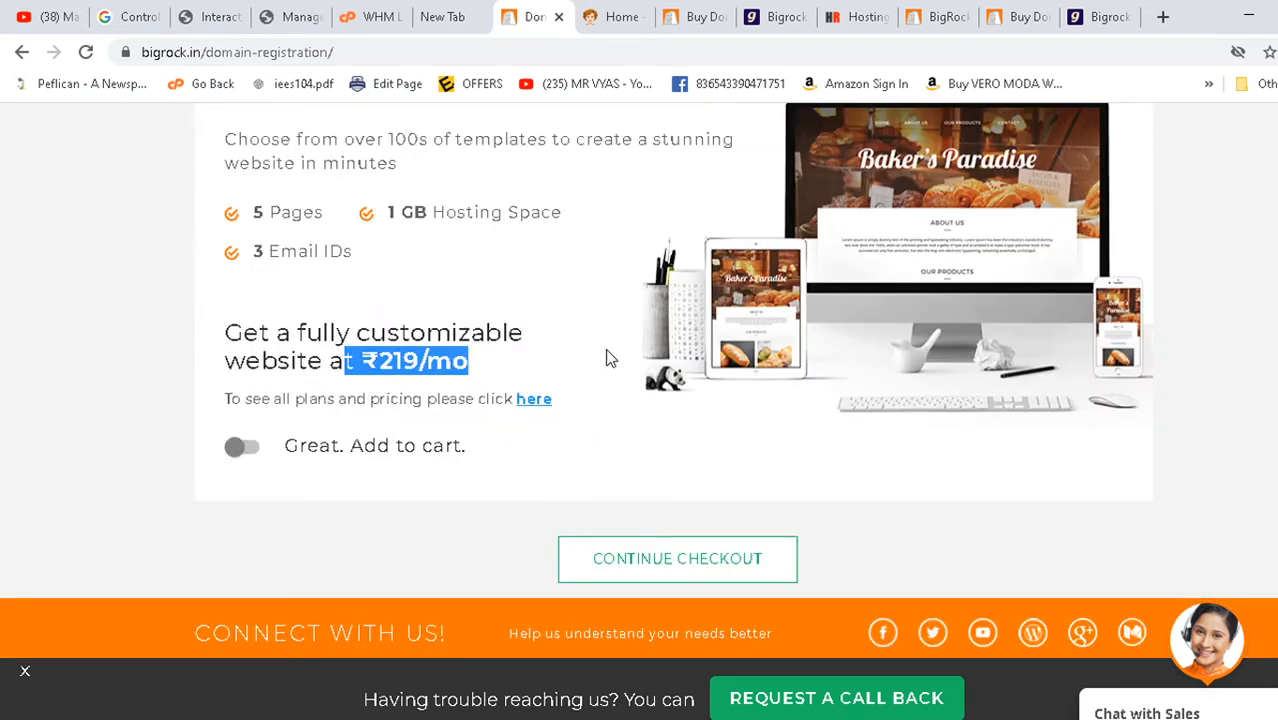
{"action": "left_click", "coordinate": [354, 352]}
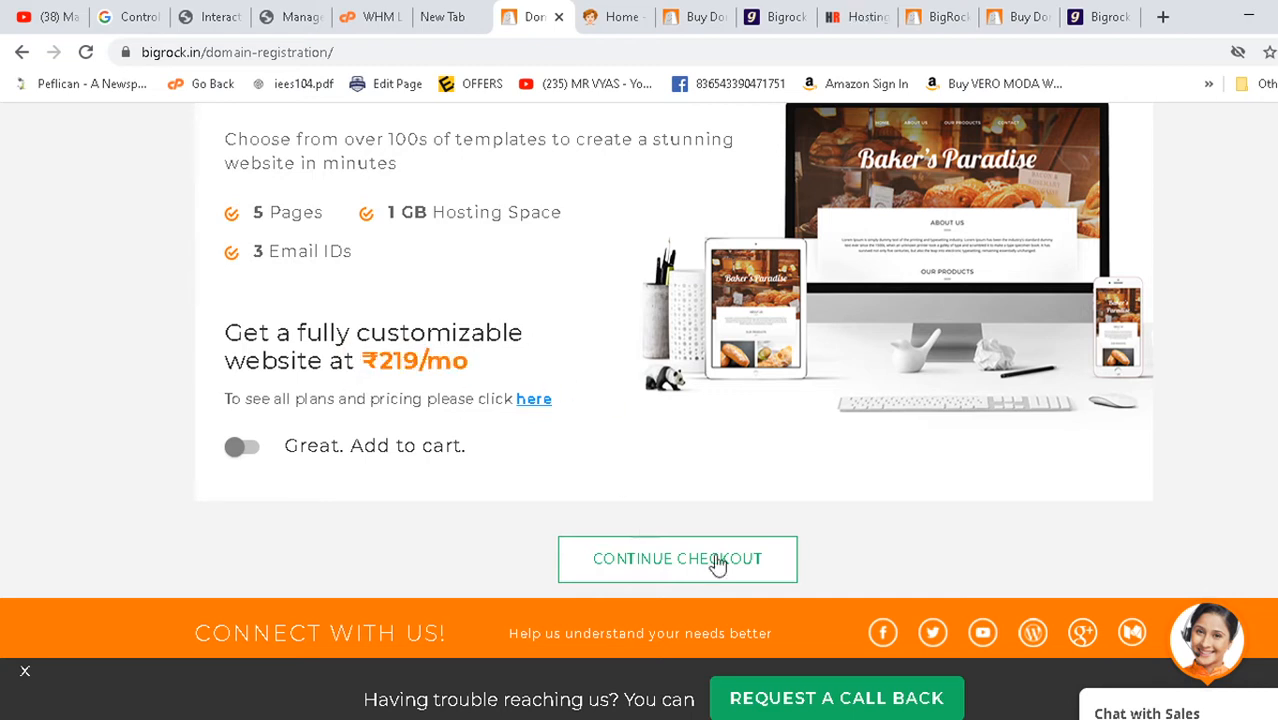
{"action": "left_click", "coordinate": [251, 455]}
- Remove the website builder add-on and continue to the order summary
{"action": "left_click", "coordinate": [236, 454]}
{"action": "left_click", "coordinate": [684, 566]}
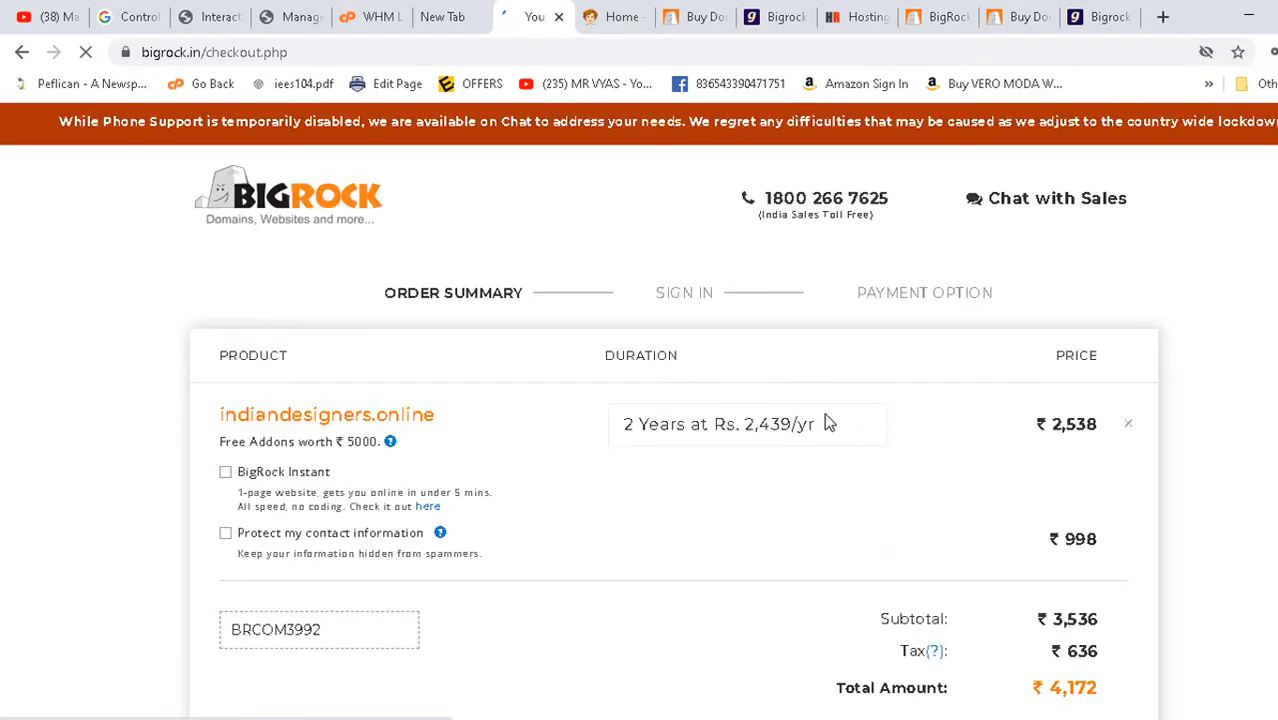
{"action": "scroll", "coordinate": [688, 432], "scroll_direction": "down", "scroll_amount": 2}
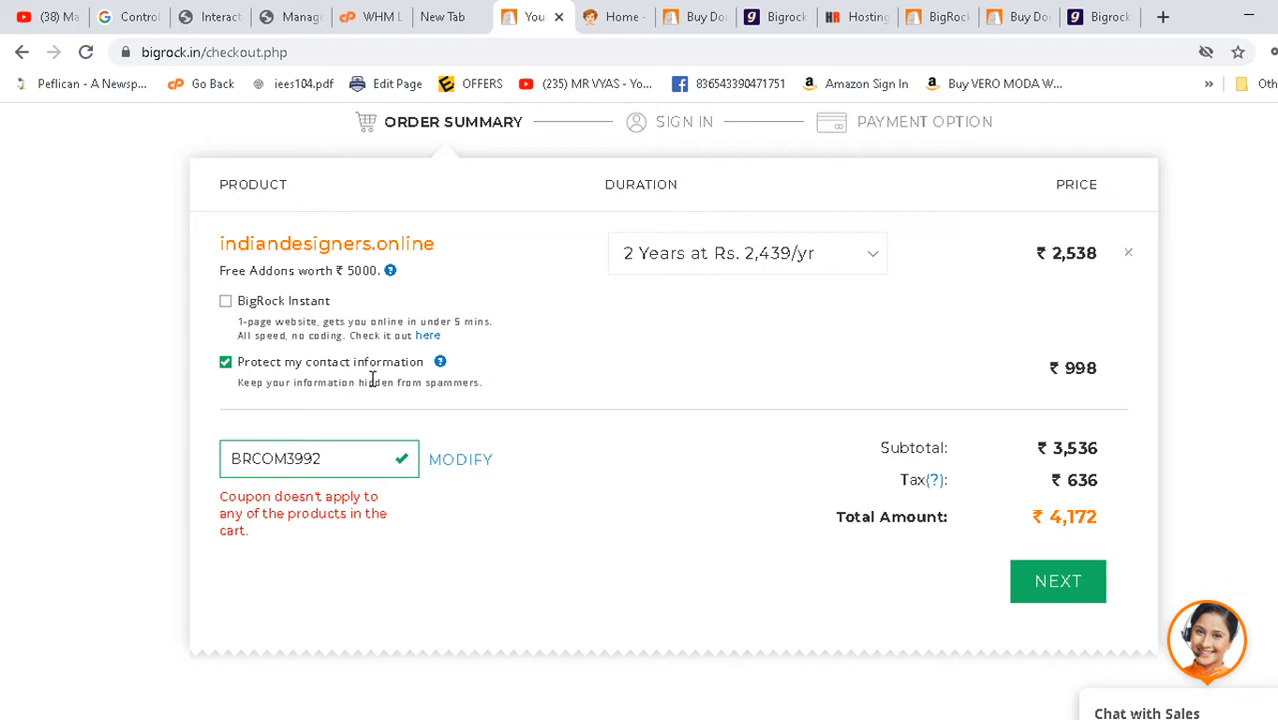
- Drop contact-information protection and register indiandesigners.online for 1 year at Rs. 99
{"action": "left_click", "coordinate": [225, 362]}
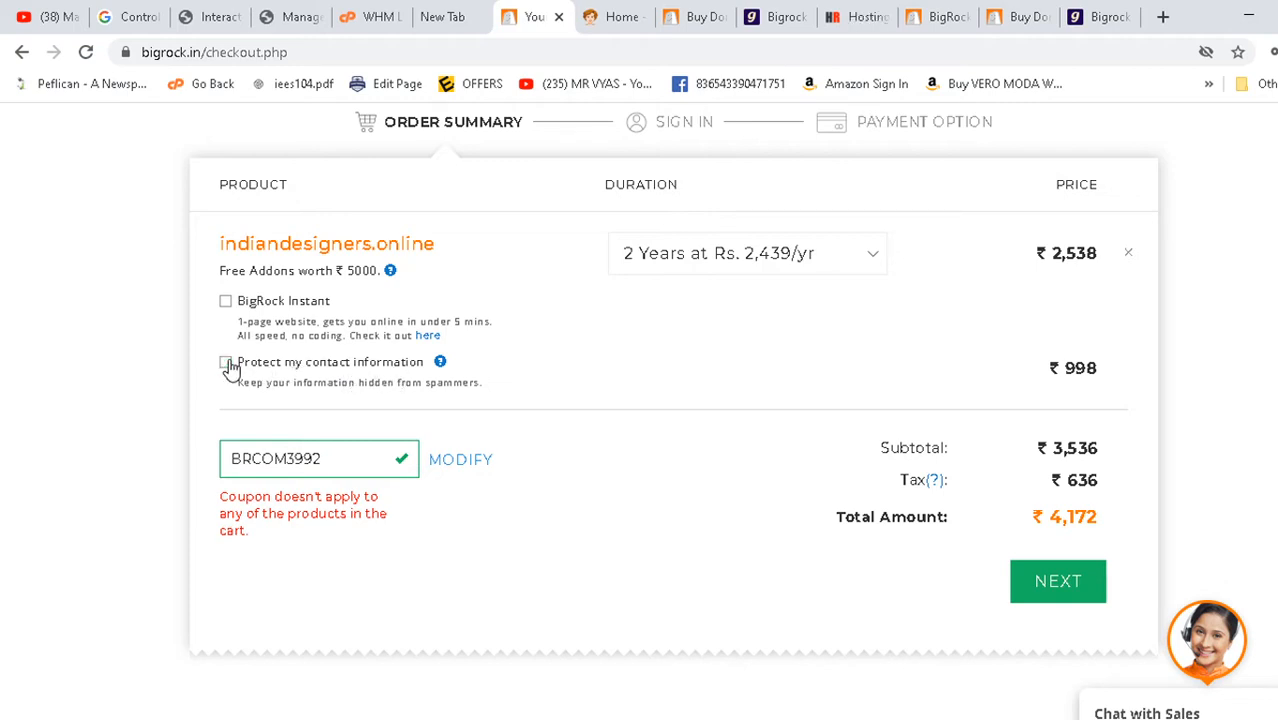
{"action": "left_click", "coordinate": [699, 277]}
{"action": "left_click", "coordinate": [676, 291]}
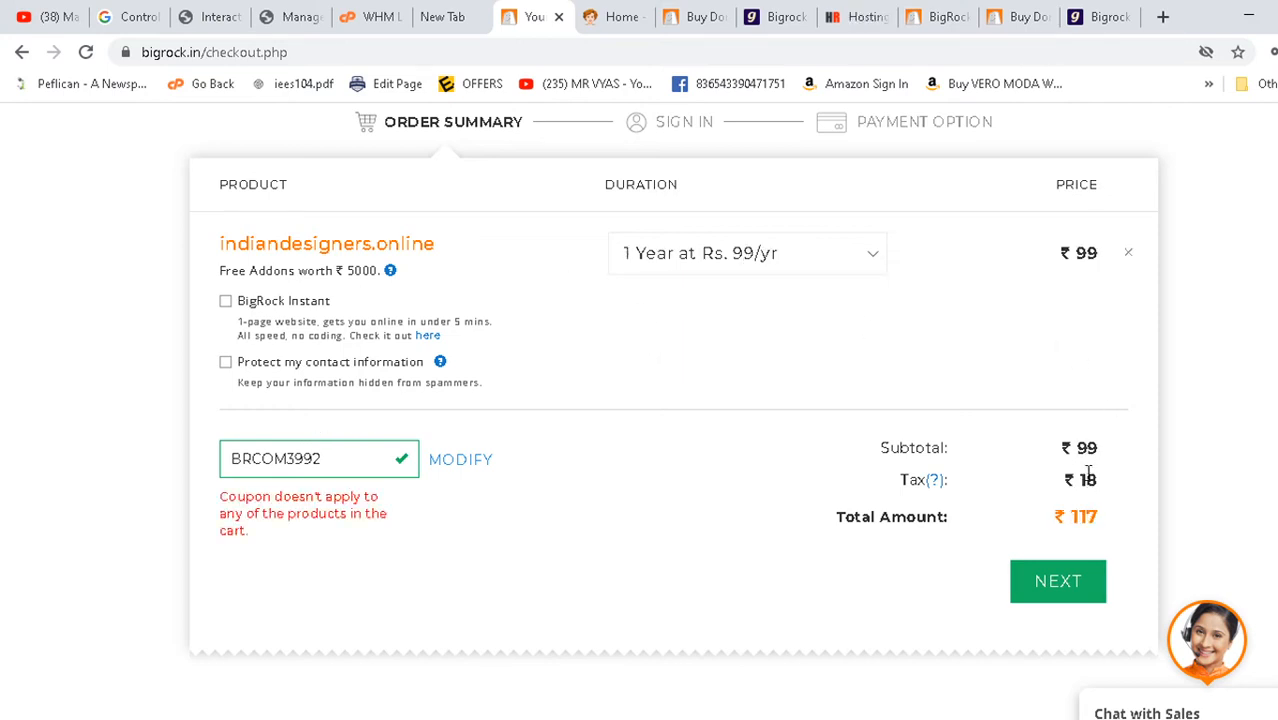
- Highlight the ₹117 total and the rejected coupon code BRCOM3992
{"action": "left_click_drag", "start_coordinate": [1055, 516], "coordinate": [1113, 509]}
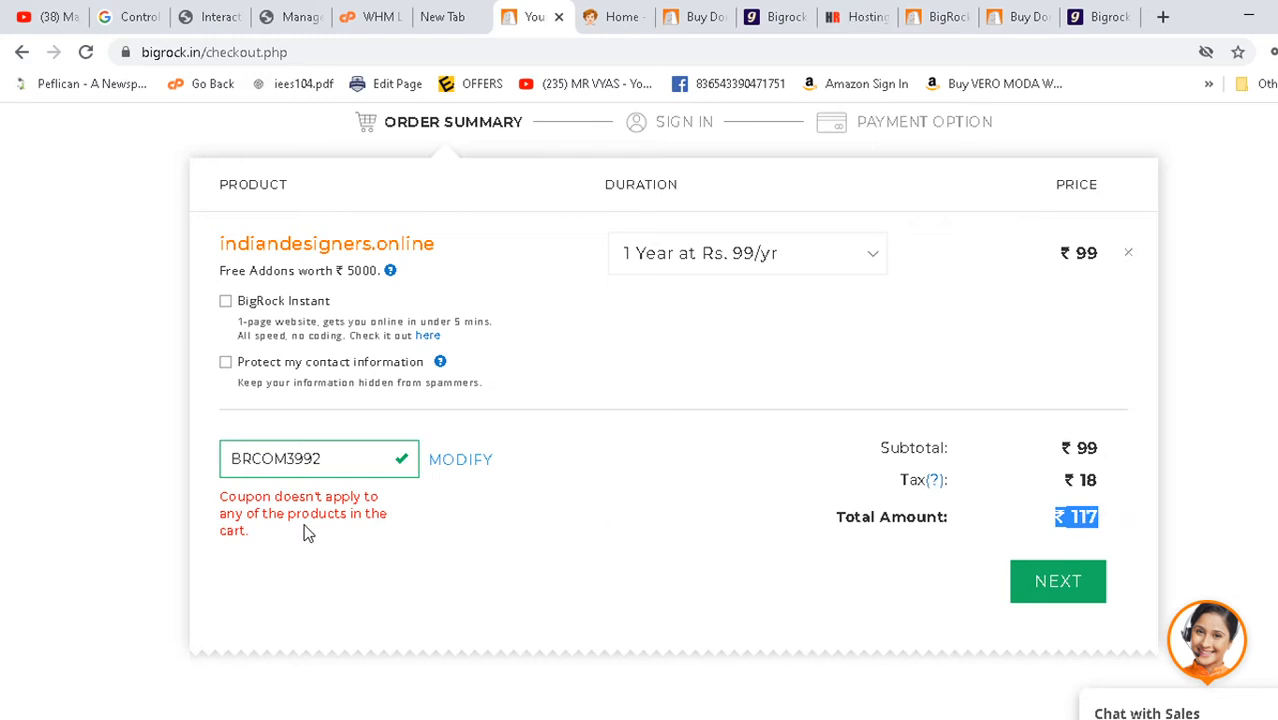
{"action": "left_click_drag", "start_coordinate": [334, 458], "coordinate": [233, 467]}
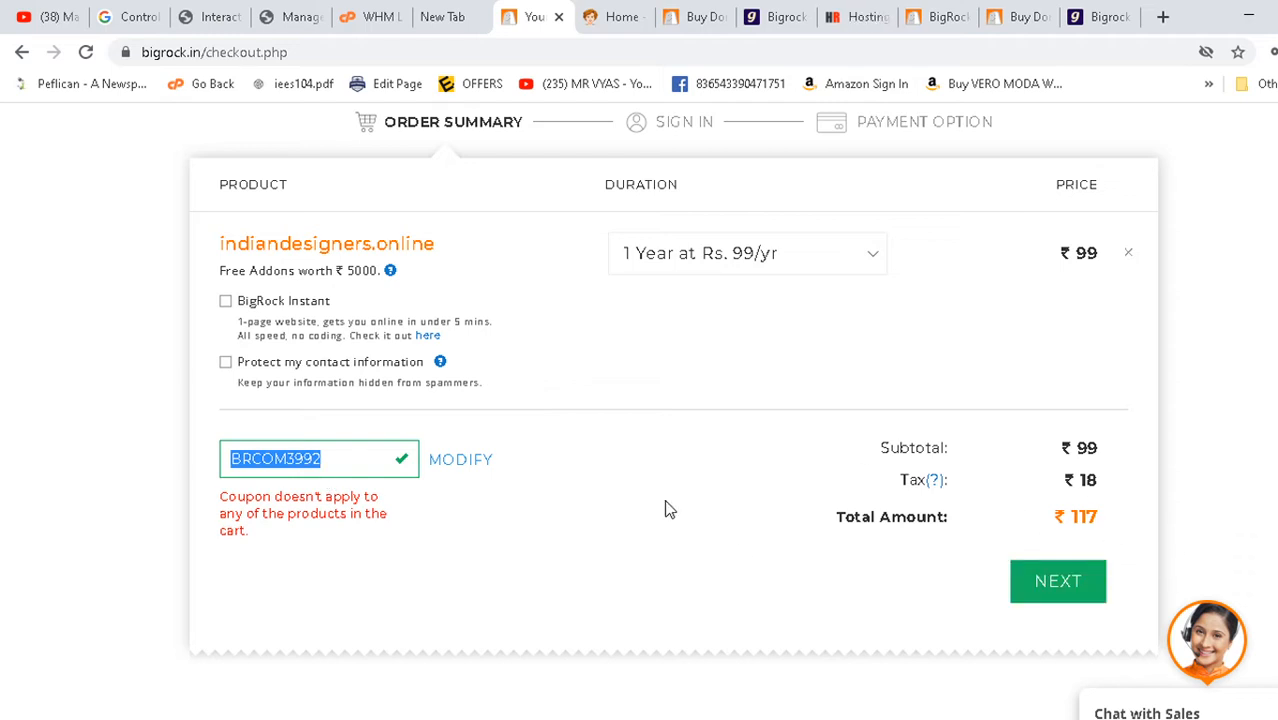
{"action": "scroll", "coordinate": [515, 521], "scroll_direction": "up", "scroll_amount": 2}
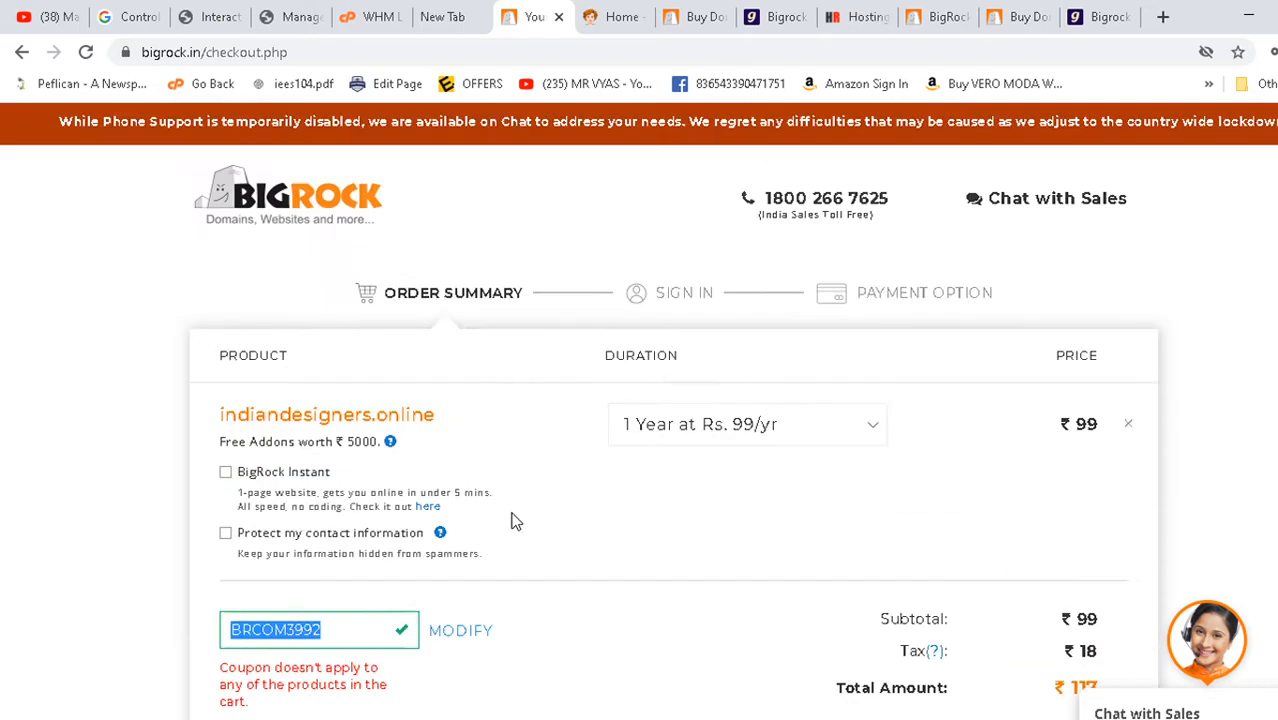
{"action": "scroll", "coordinate": [515, 521], "scroll_direction": "down", "scroll_amount": 2}
{"action": "scroll", "coordinate": [515, 521], "scroll_direction": "up", "scroll_amount": 2}
{"action": "key", "text": "alt+Tab"}
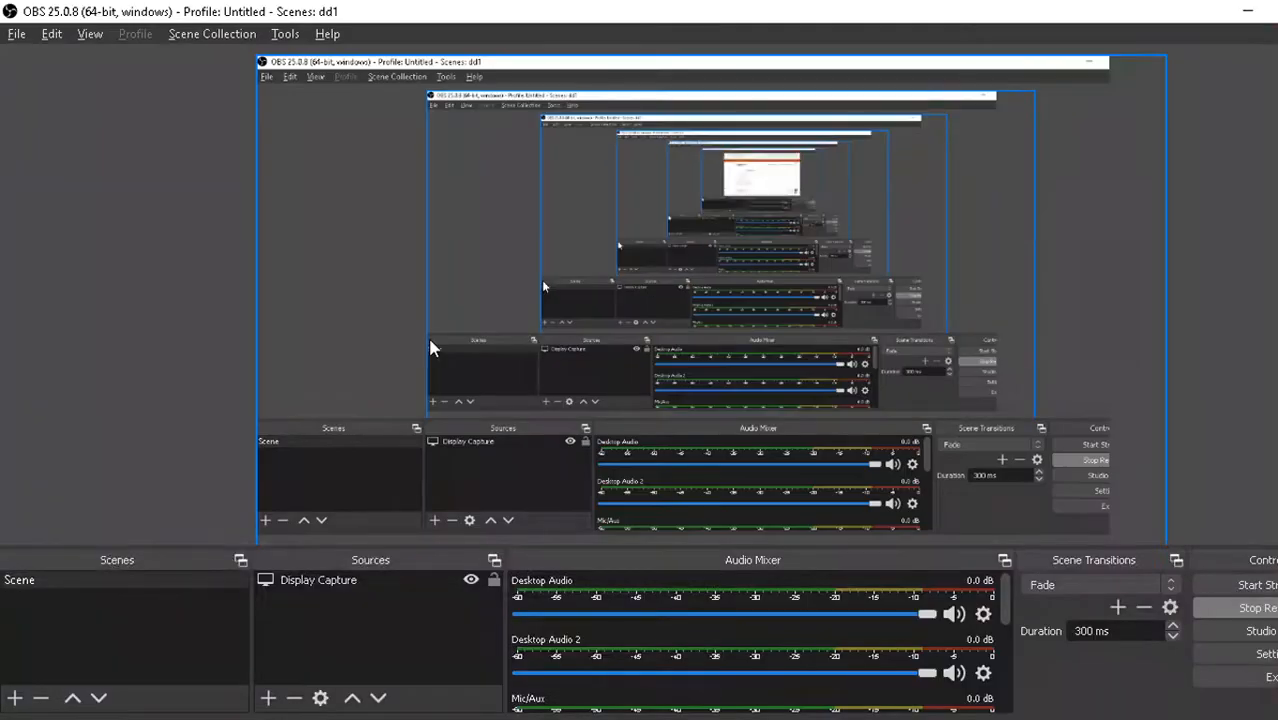
{"action": "key", "text": "alt+Tab"}
{"action": "key", "text": "alt+Tab"}
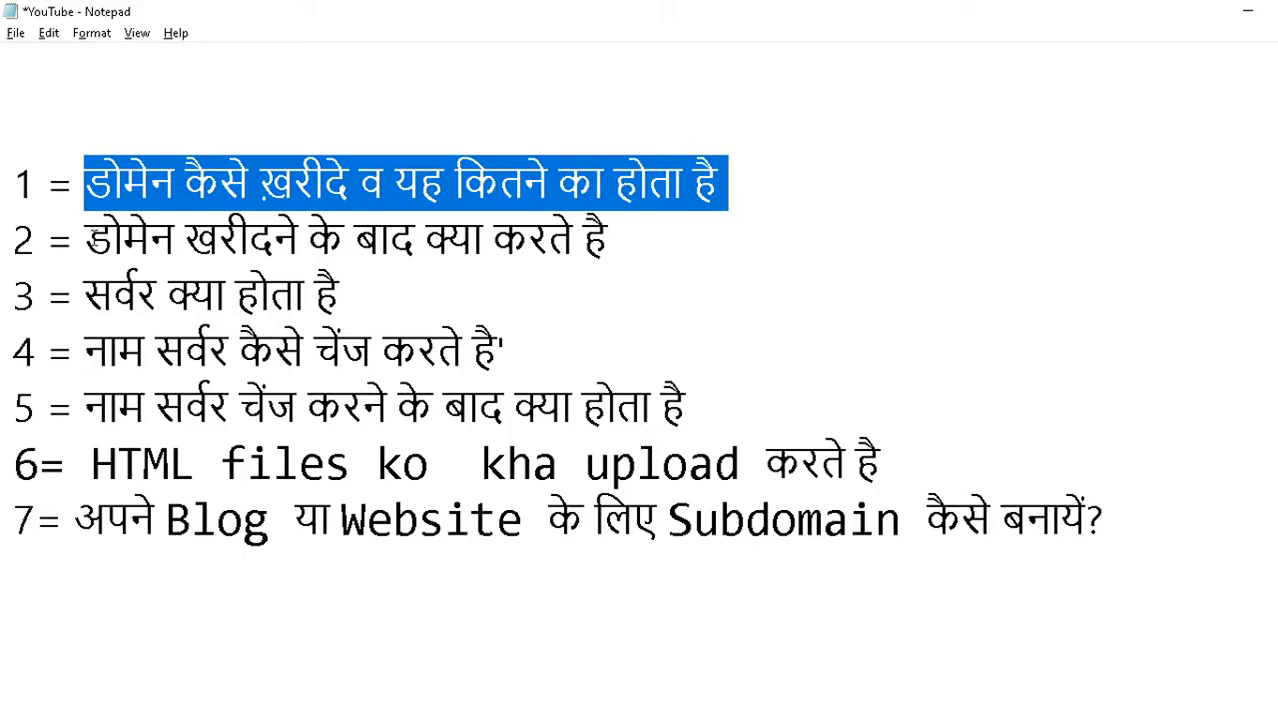
{"action": "left_click_drag", "start_coordinate": [92, 240], "coordinate": [672, 235]}
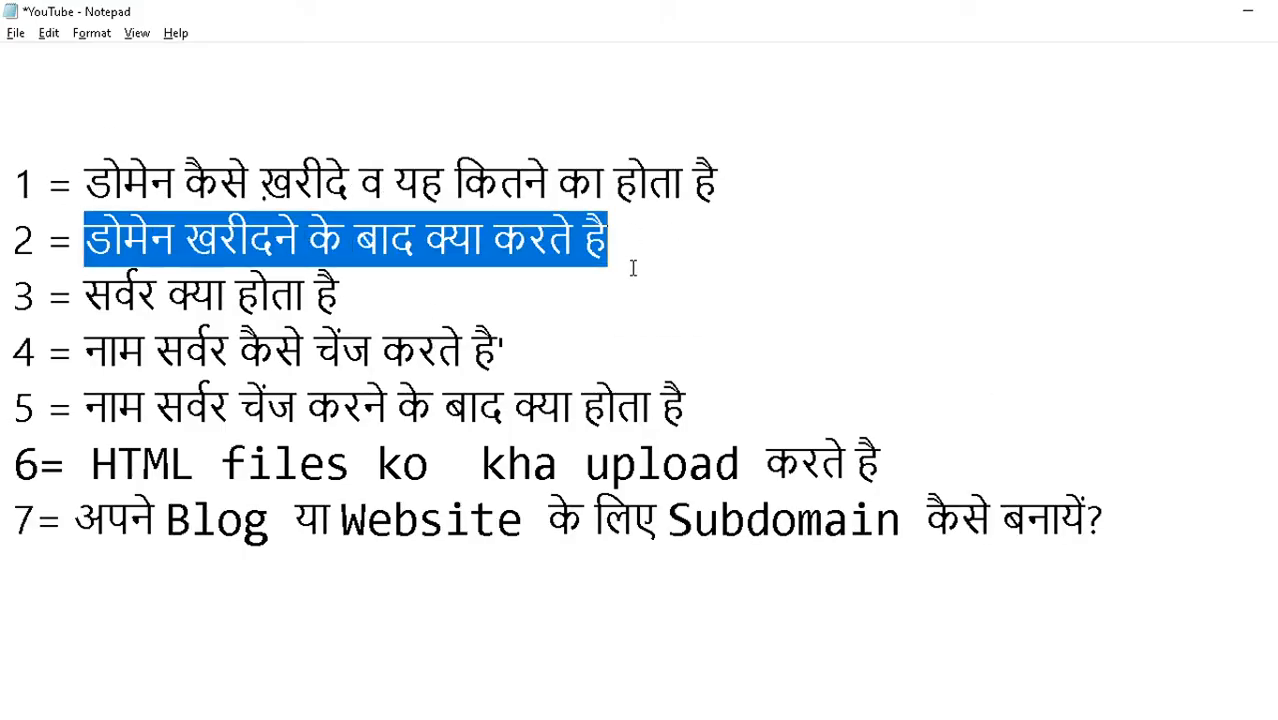
{"action": "key", "text": "alt+Tab"}
{"action": "key", "text": "alt+Tab"}
{"action": "key", "text": "alt+Tab"}
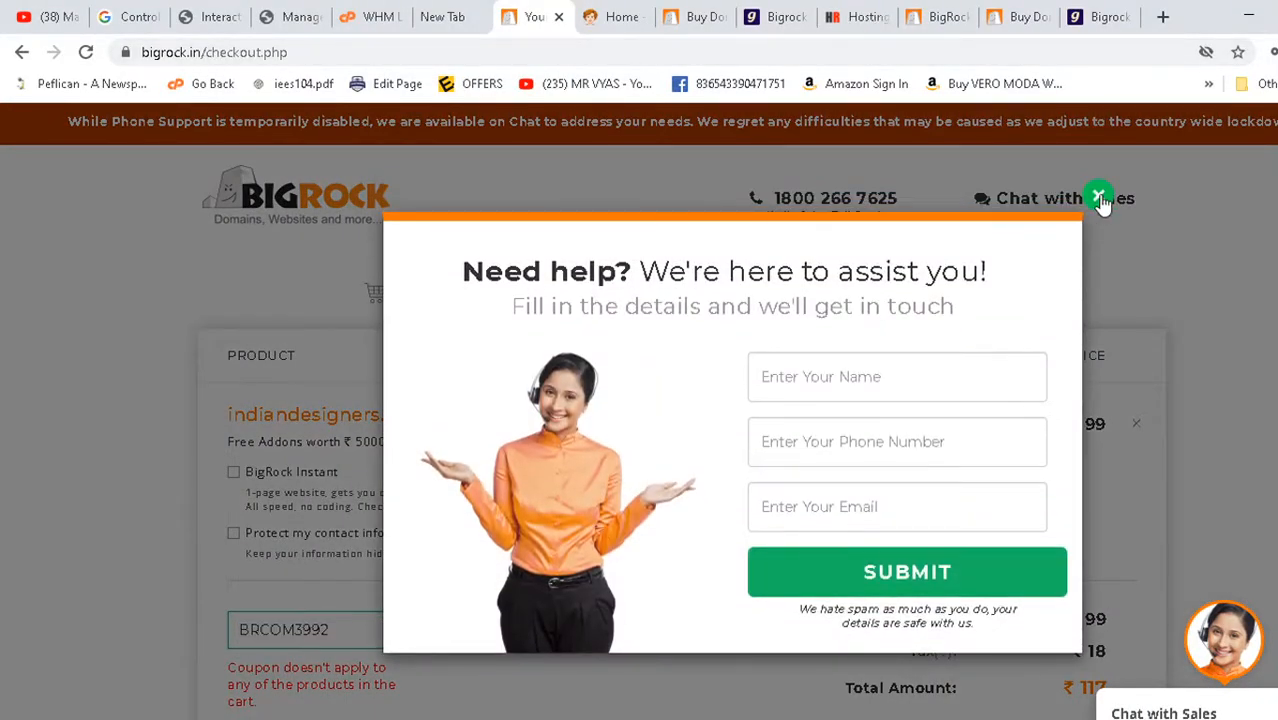
- Close the Need help popup and look through the WHM, Google and BigRock deals tabs
{"action": "left_click", "coordinate": [1099, 198]}
{"action": "left_click", "coordinate": [371, 17]}
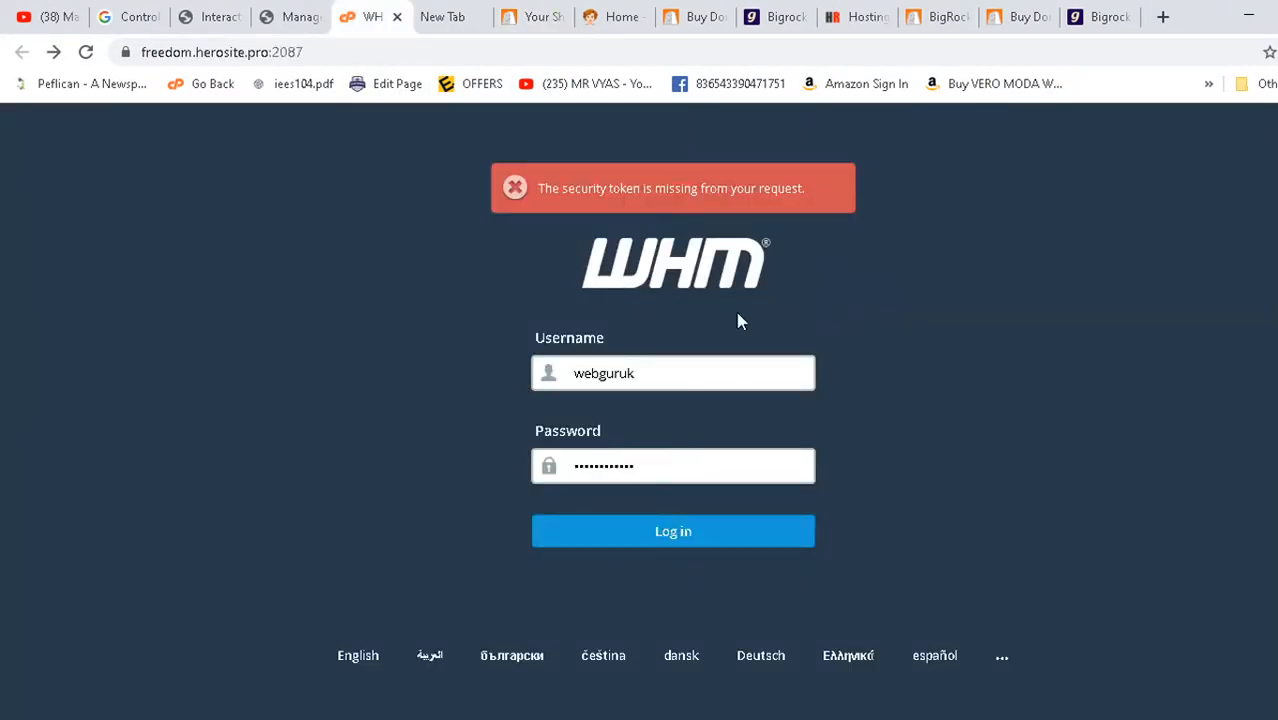
{"action": "left_click", "coordinate": [441, 17]}
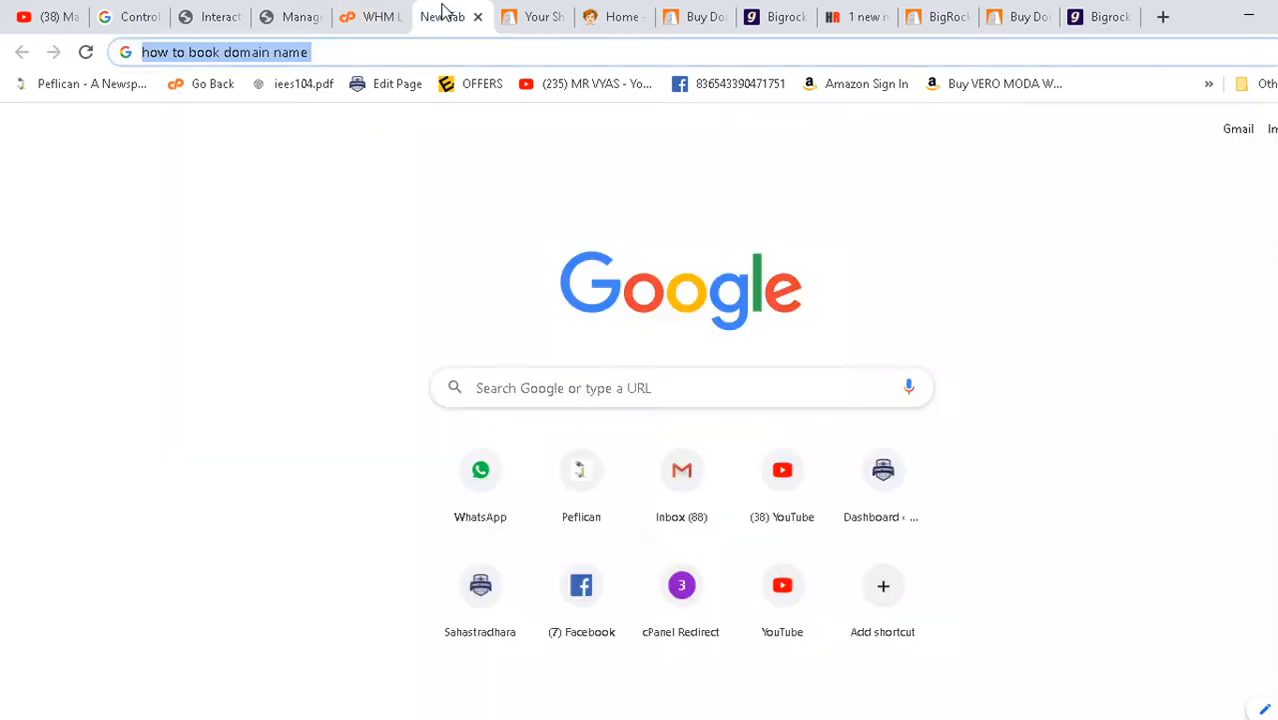
{"action": "left_click", "coordinate": [268, 266]}
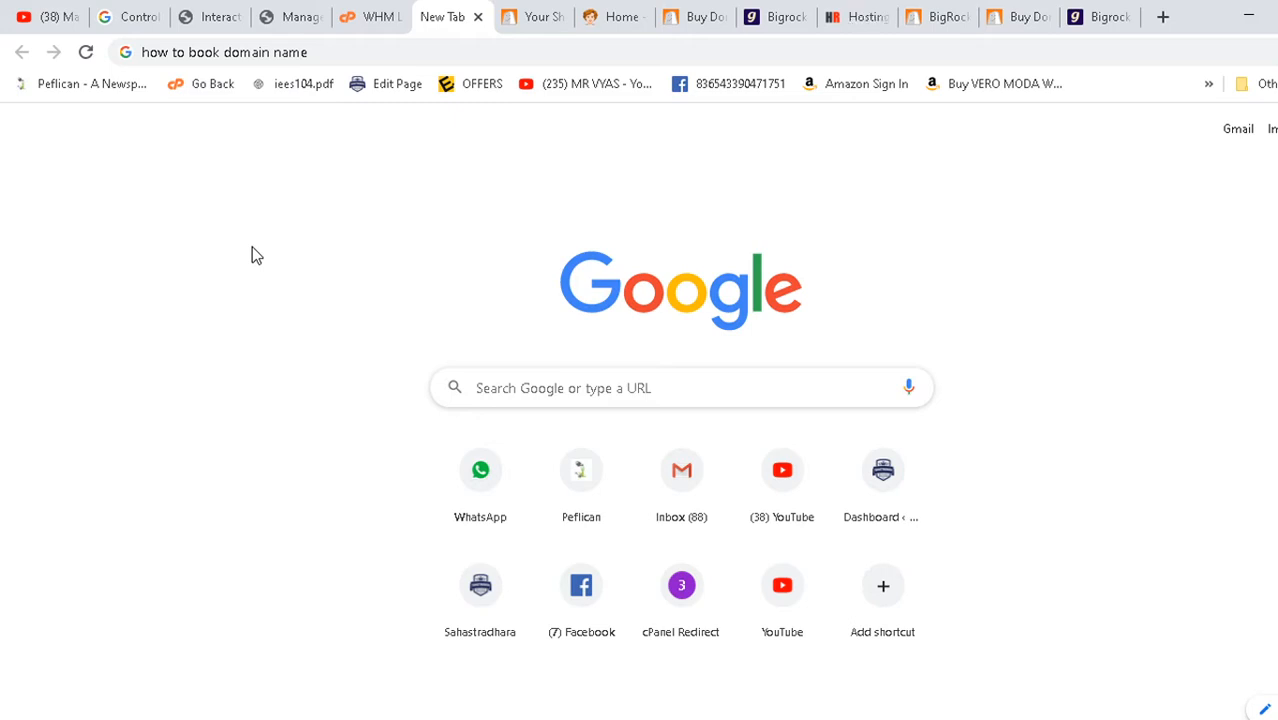
{"action": "left_click", "coordinate": [1015, 14]}
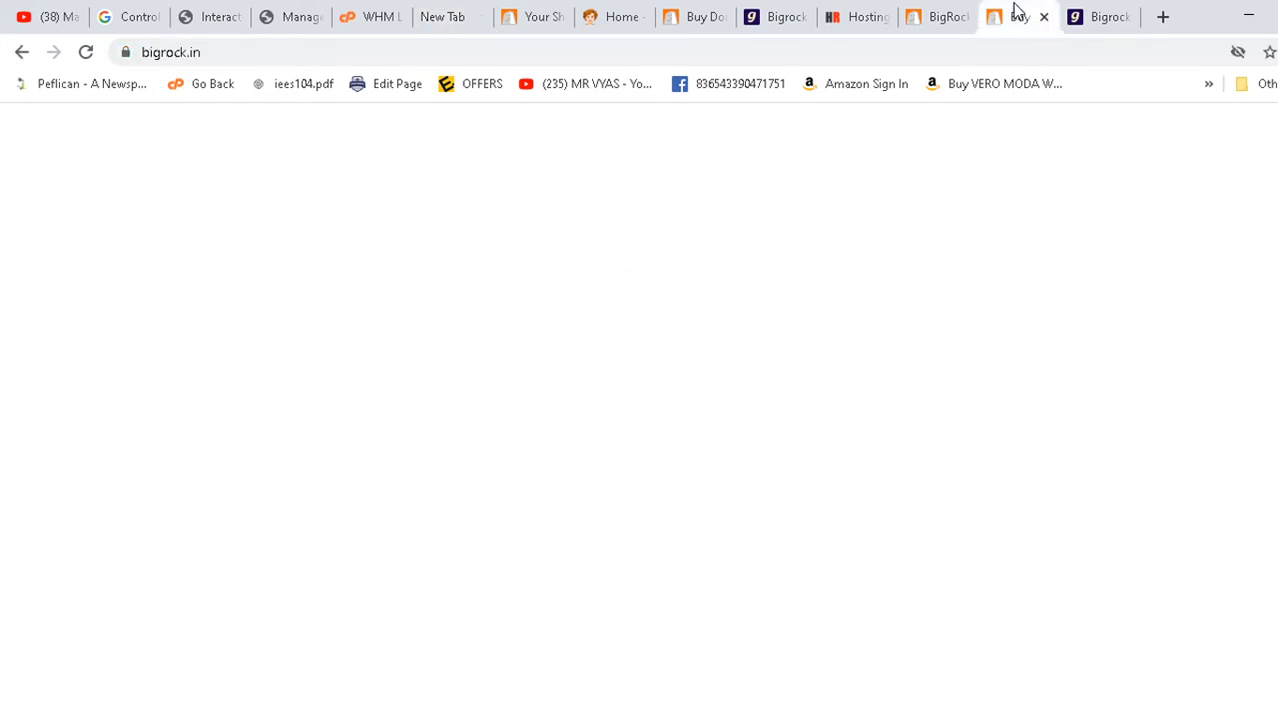
{"action": "left_click", "coordinate": [953, 14]}
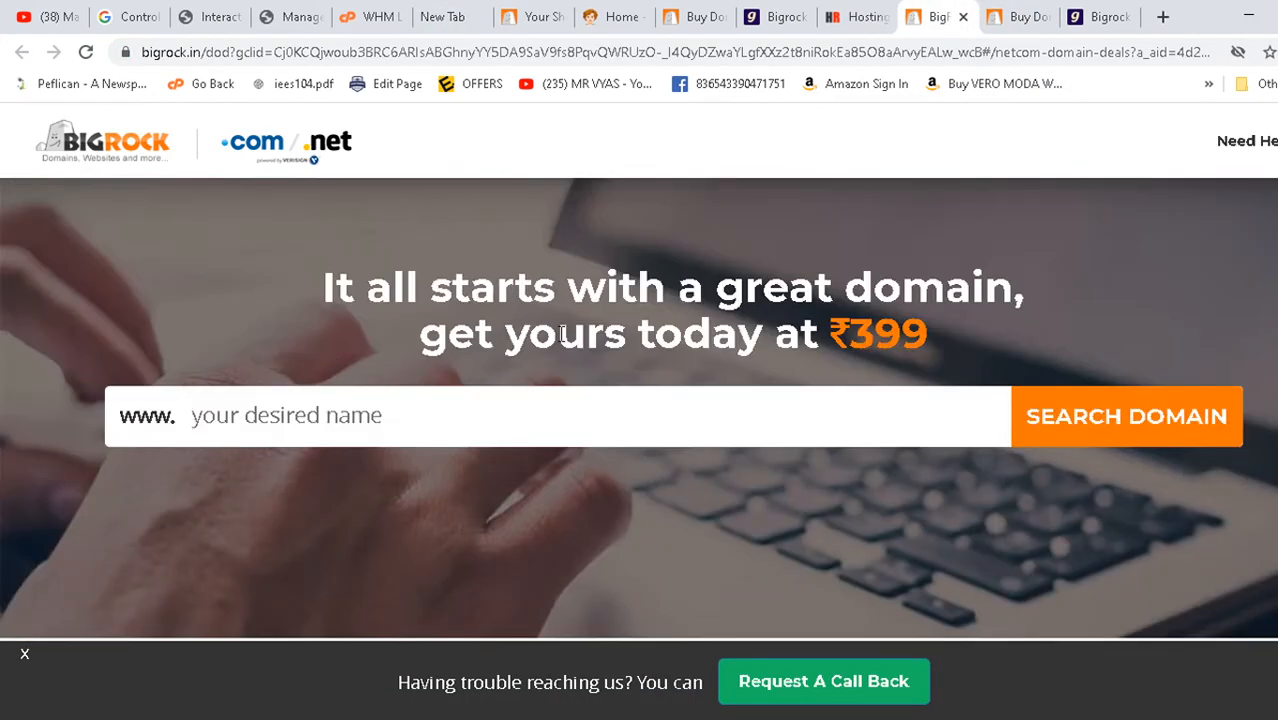
{"action": "scroll", "coordinate": [246, 229], "scroll_direction": "down", "scroll_amount": 8}
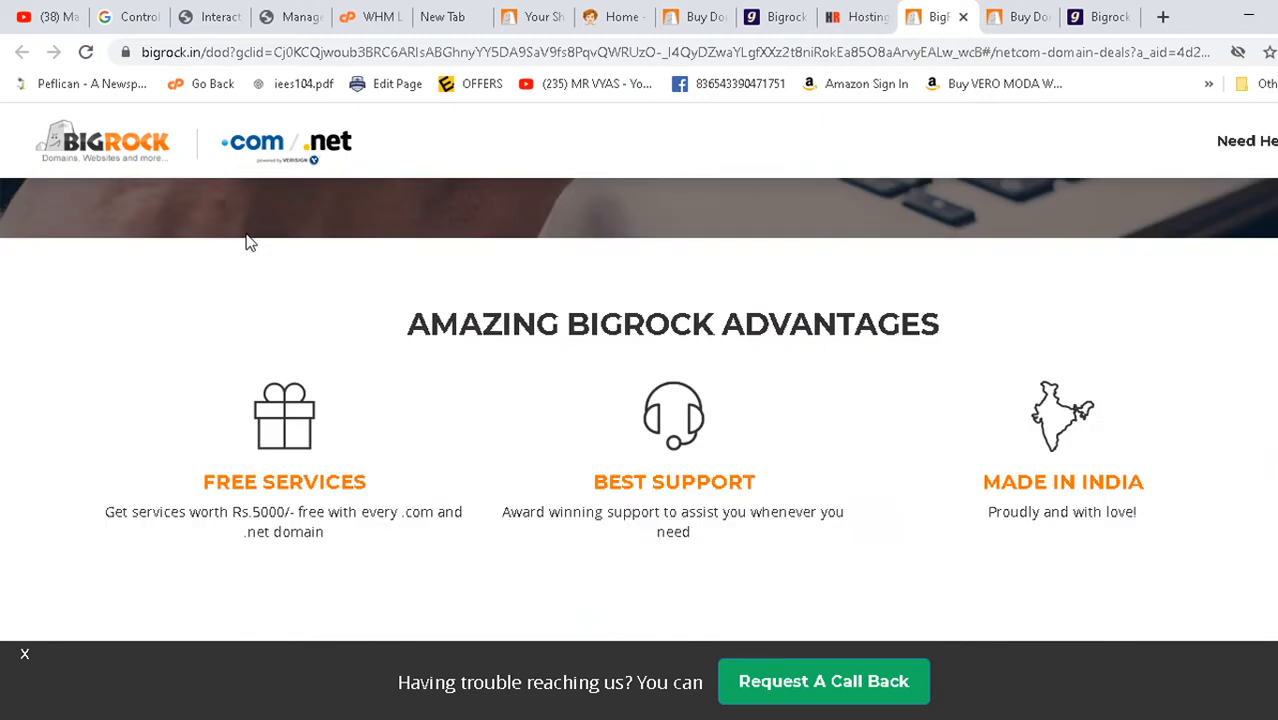
{"action": "scroll", "coordinate": [248, 240], "scroll_direction": "up", "scroll_amount": 6}
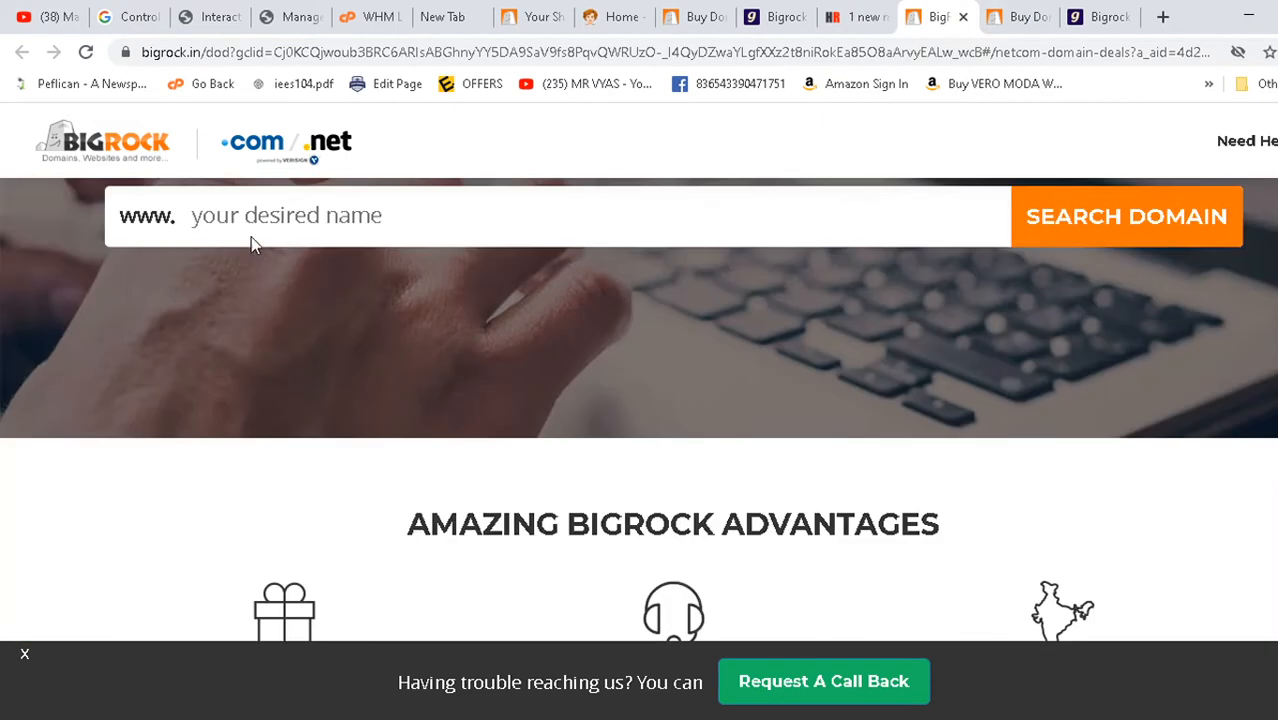
- Open BigRock's Linux VPS hosting page from the homepage, then return to the WHM login tab
{"action": "left_click", "coordinate": [712, 14]}
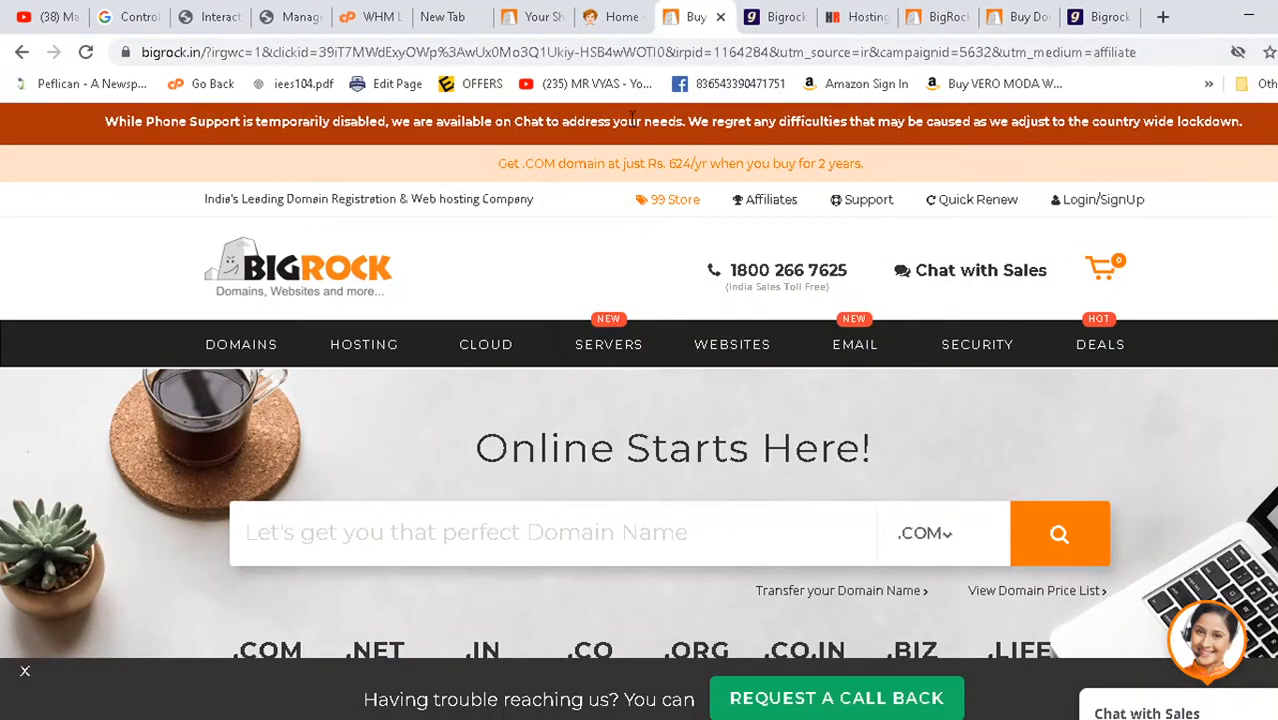
{"action": "left_click", "coordinate": [619, 15]}
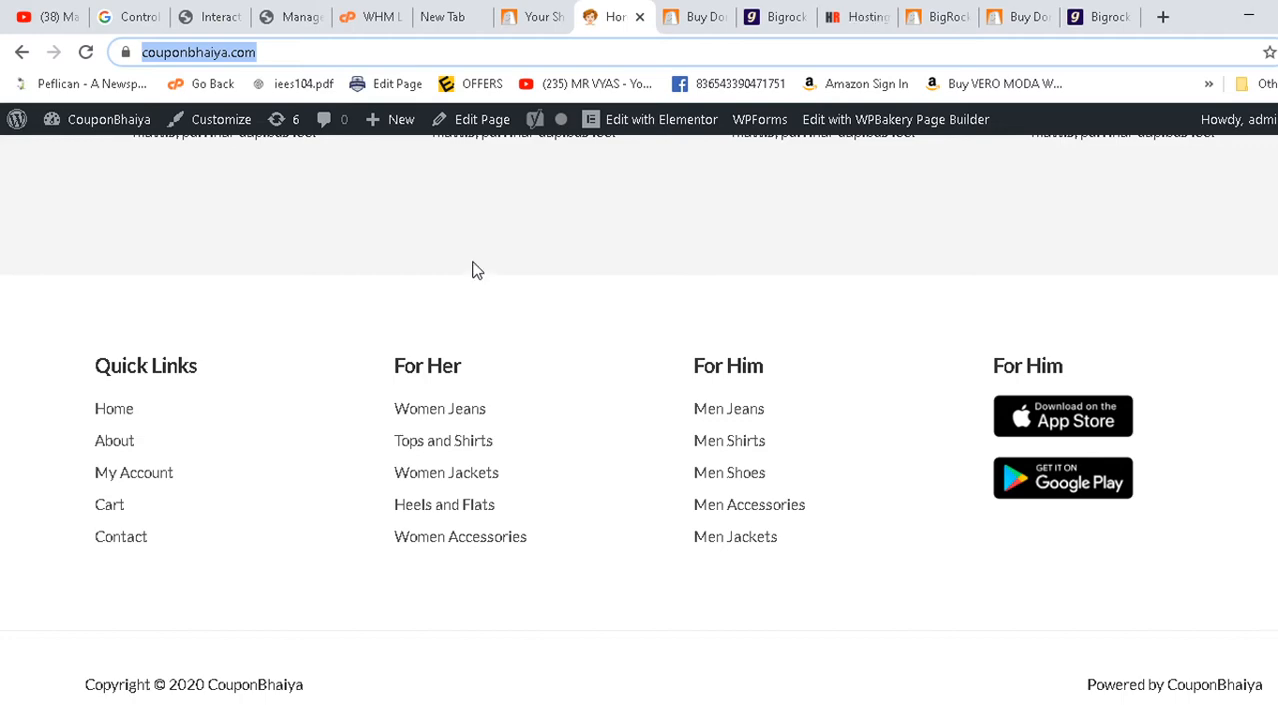
{"action": "left_click", "coordinate": [690, 14]}
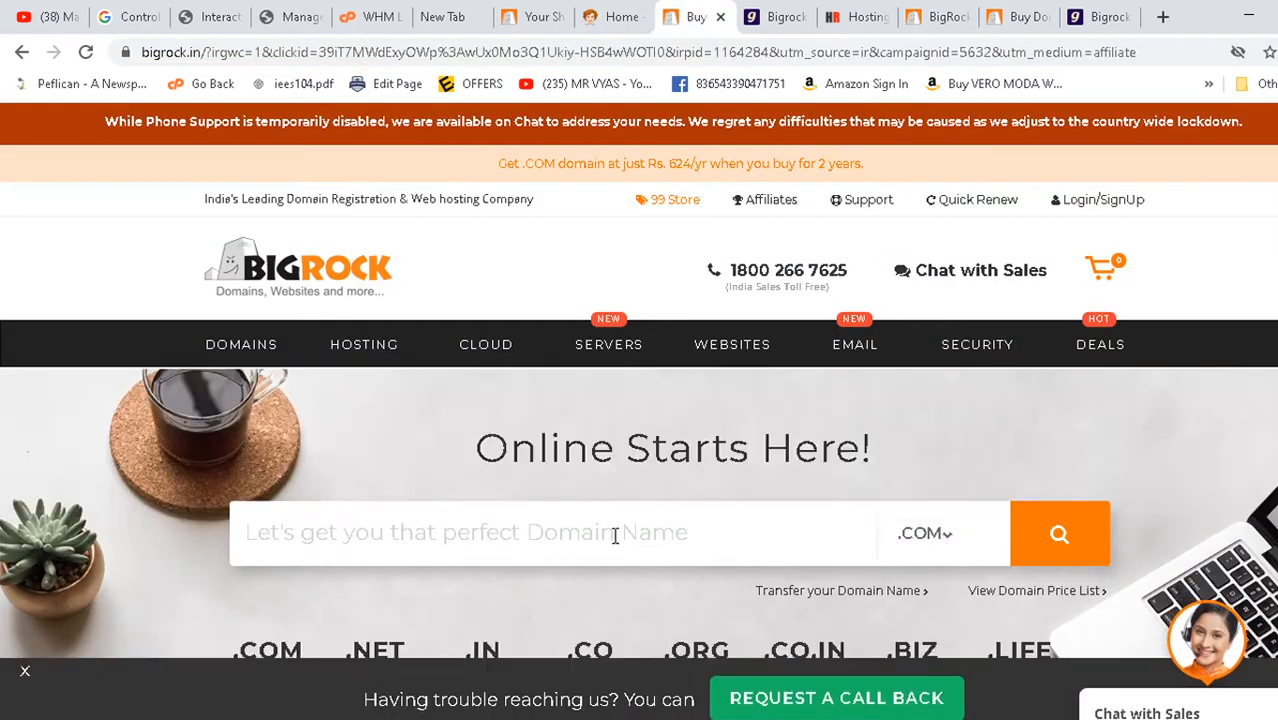
{"action": "scroll", "coordinate": [638, 411], "scroll_direction": "down", "scroll_amount": 8}
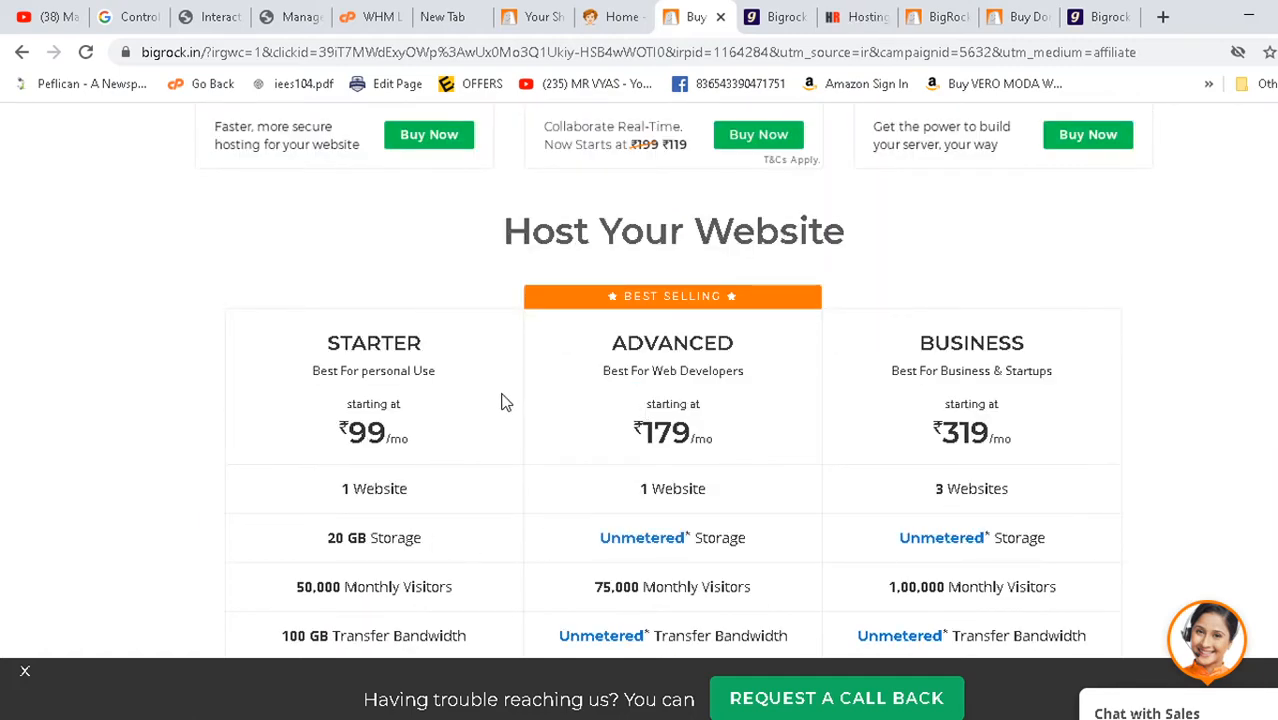
{"action": "scroll", "coordinate": [505, 400], "scroll_direction": "up", "scroll_amount": 3}
{"action": "scroll", "coordinate": [531, 420], "scroll_direction": "up", "scroll_amount": 5}
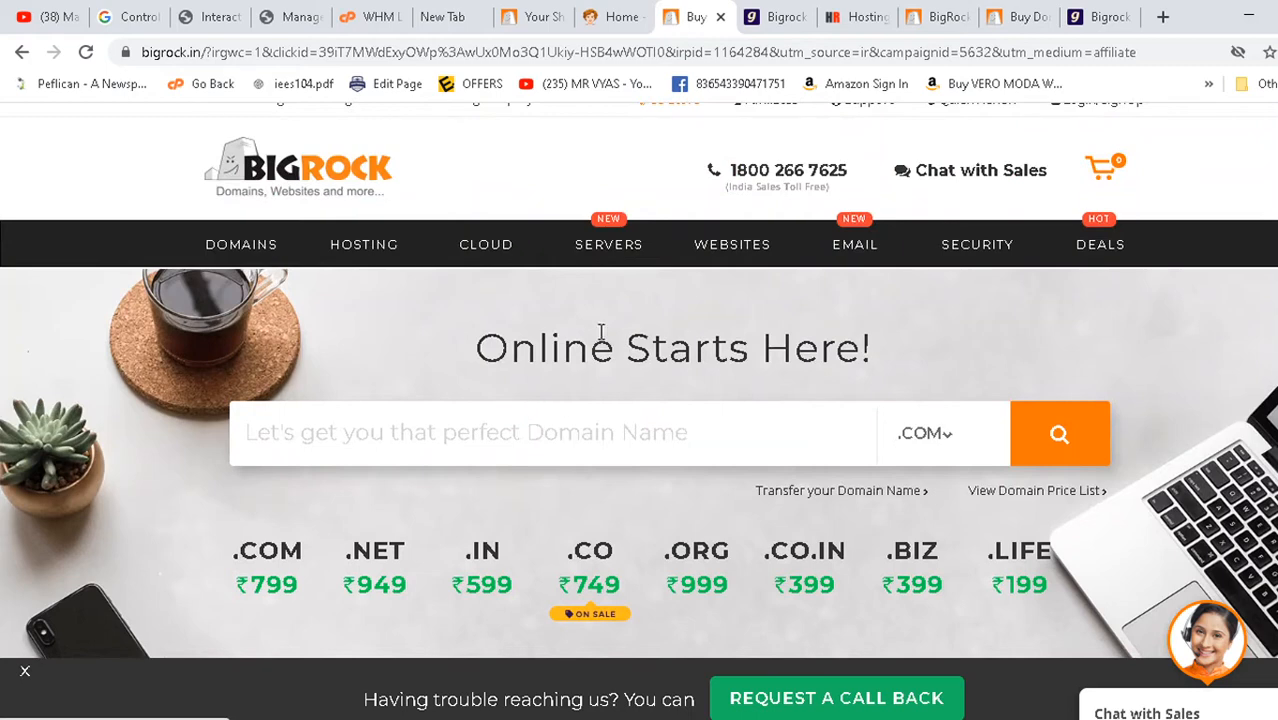
{"action": "mouse_move", "coordinate": [612, 248]}
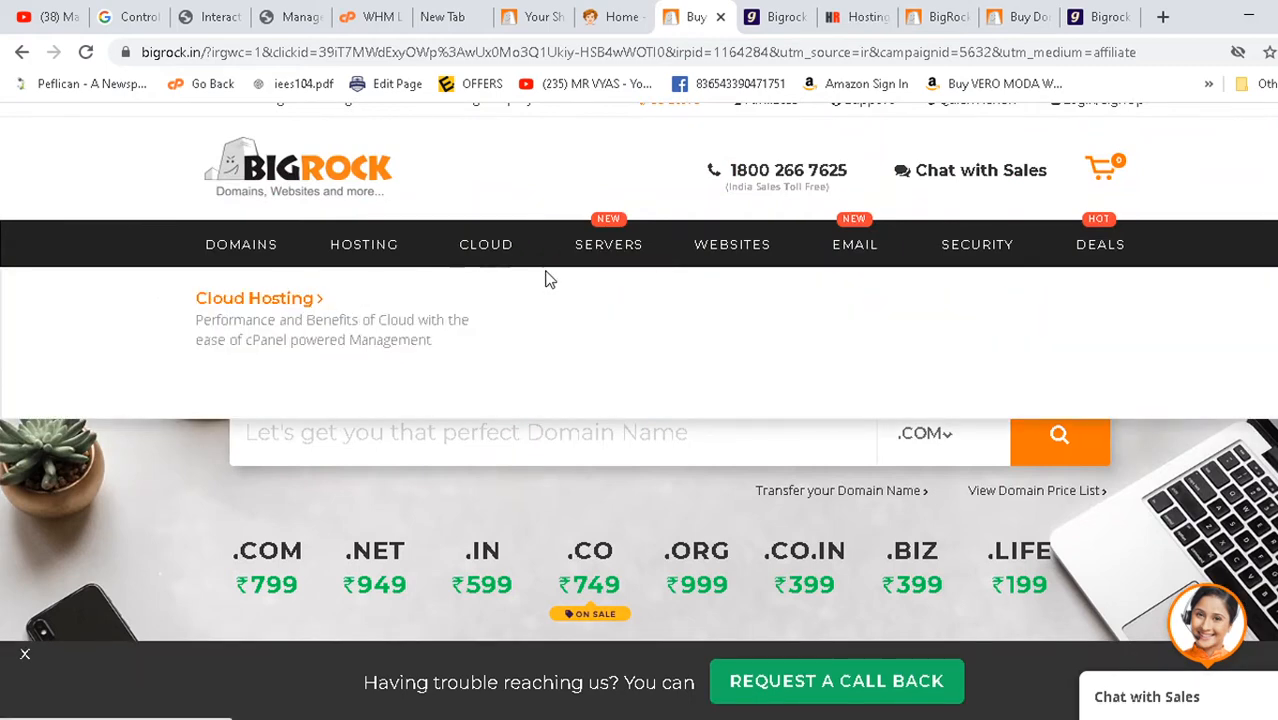
{"action": "left_click", "coordinate": [272, 333]}
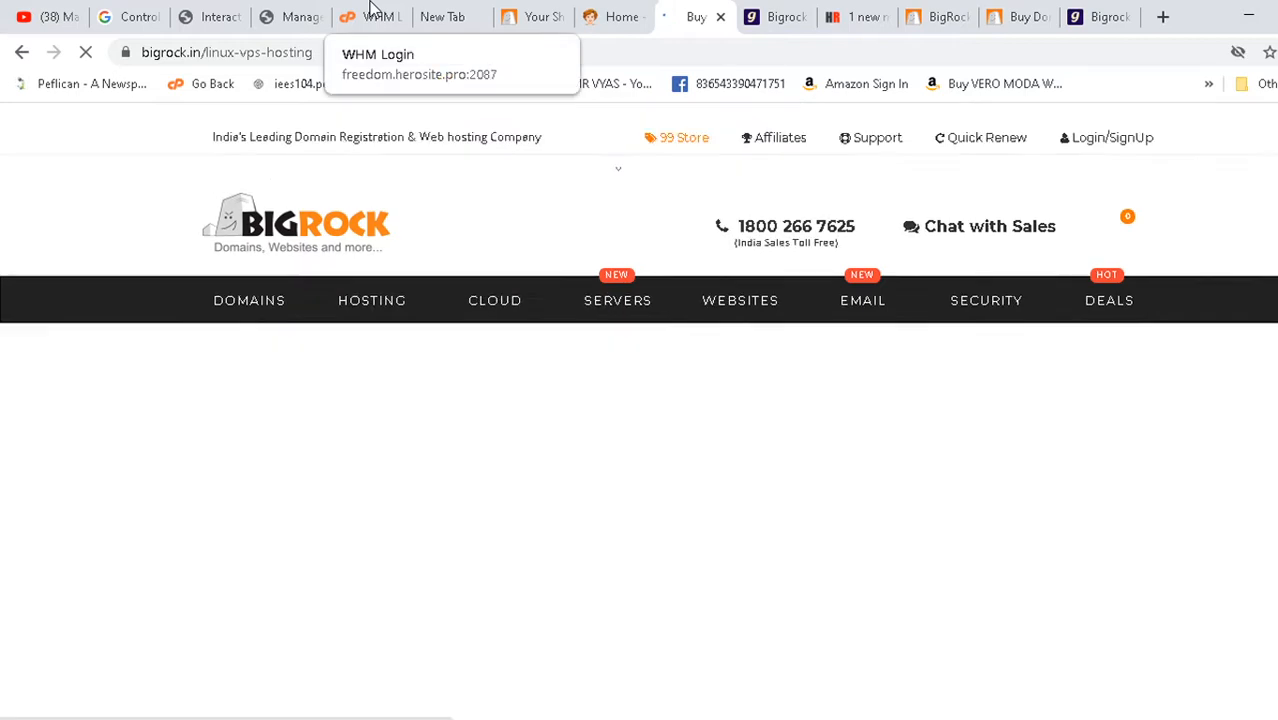
{"action": "left_click", "coordinate": [370, 10]}
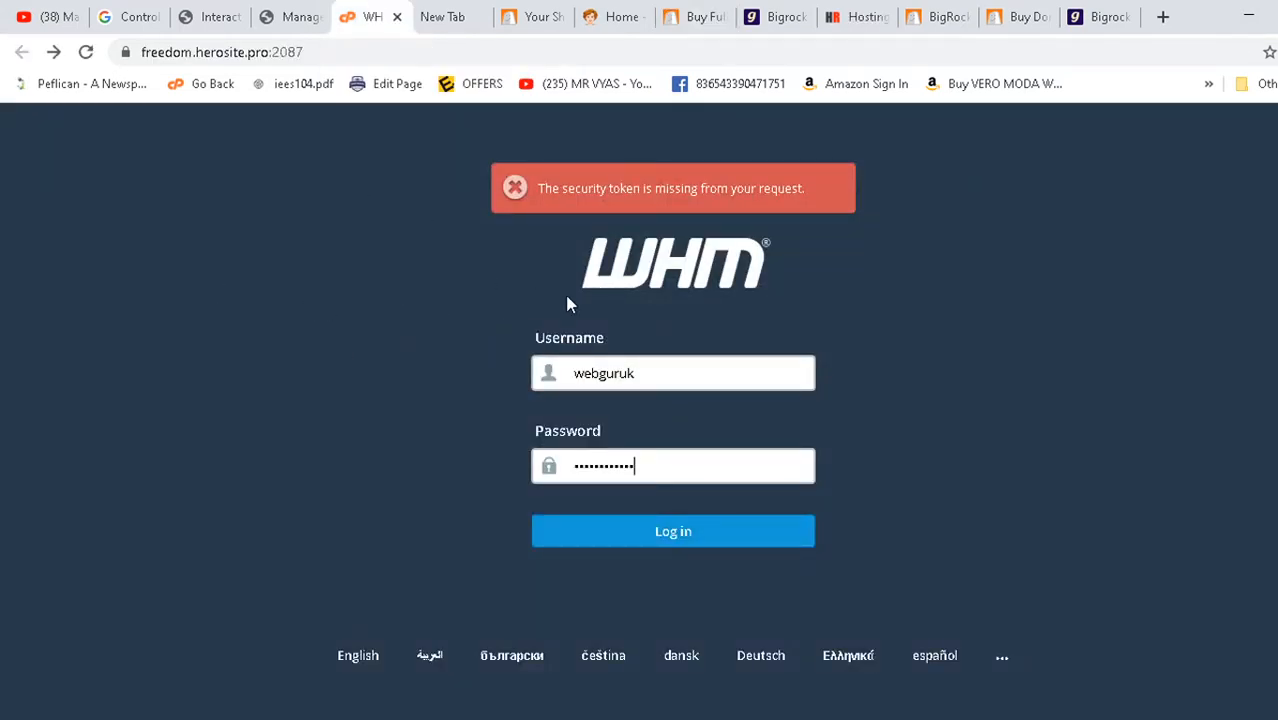
- Log in to WHM and open Create a New Account from the Manage Your Accounts page
{"action": "left_click", "coordinate": [666, 538]}
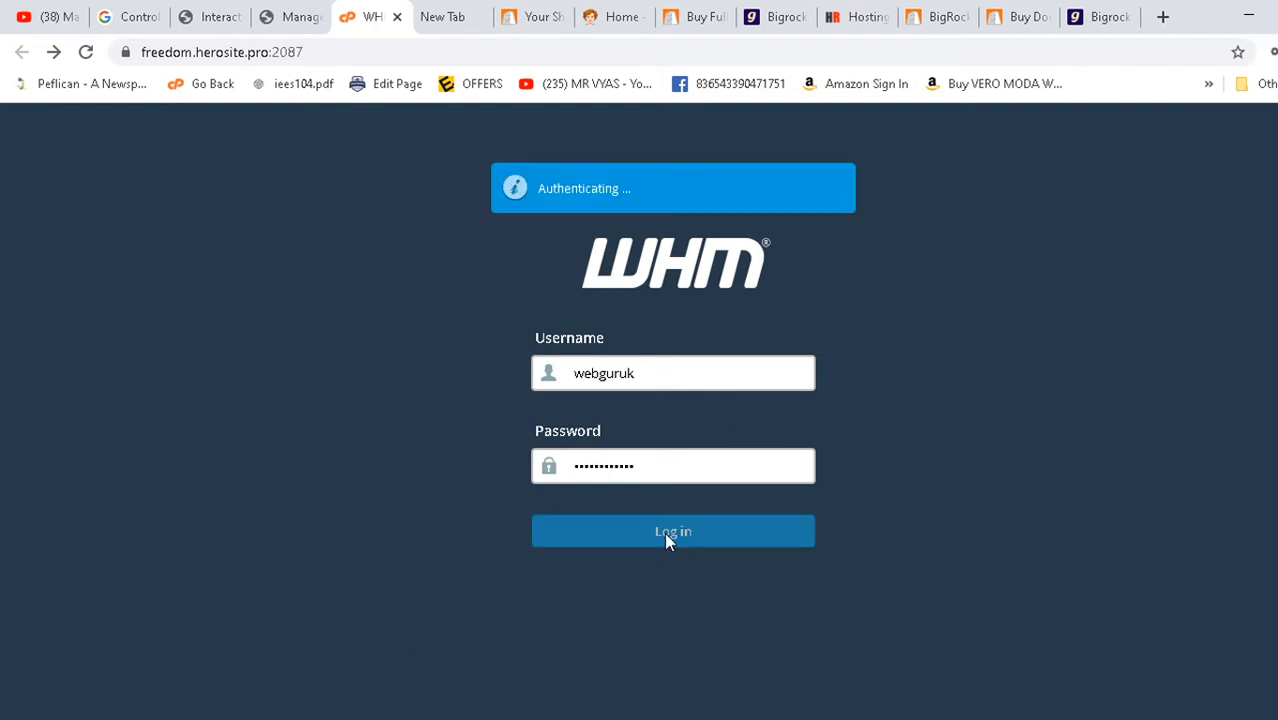
{"action": "left_click", "coordinate": [310, 10]}
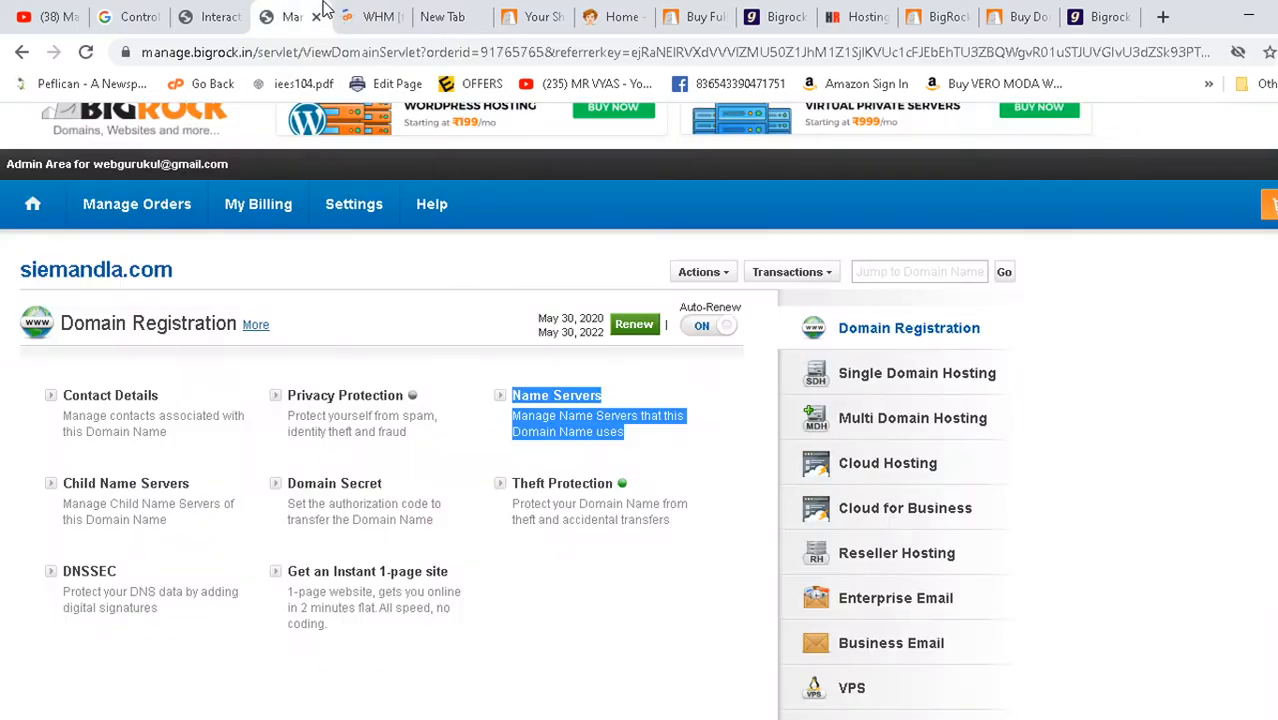
{"action": "left_click", "coordinate": [370, 15]}
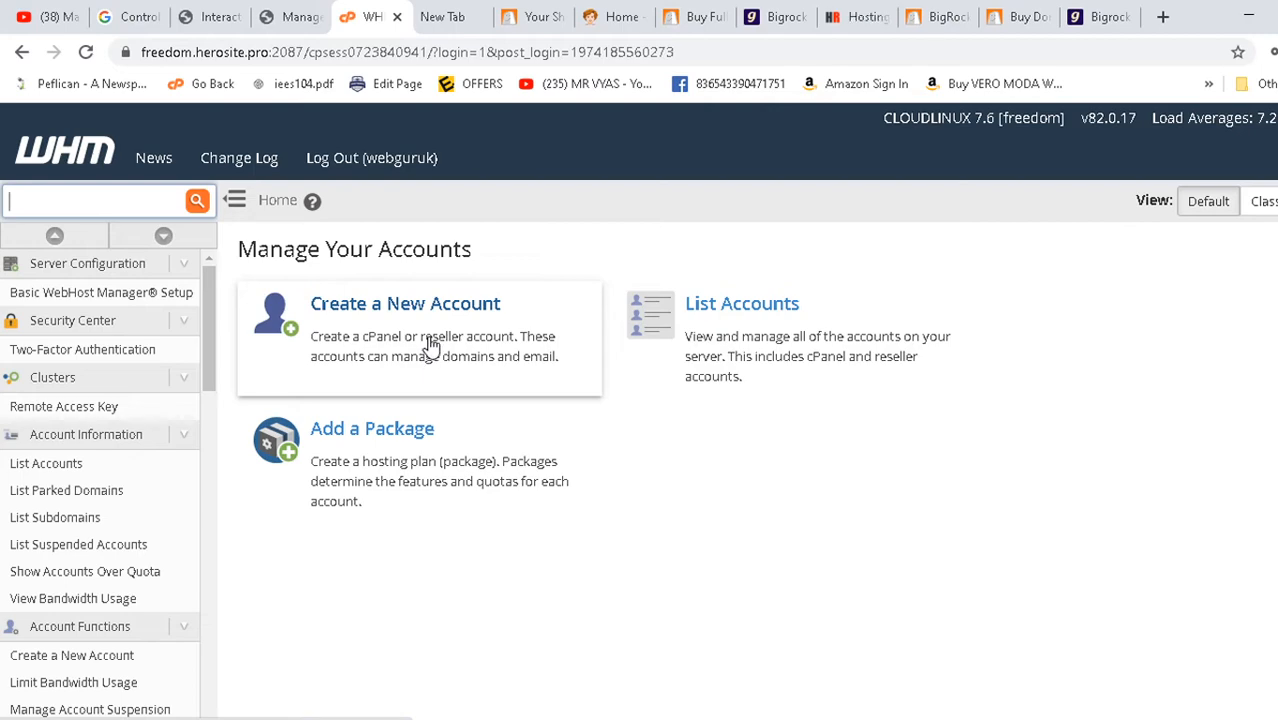
{"action": "left_click", "coordinate": [945, 17]}
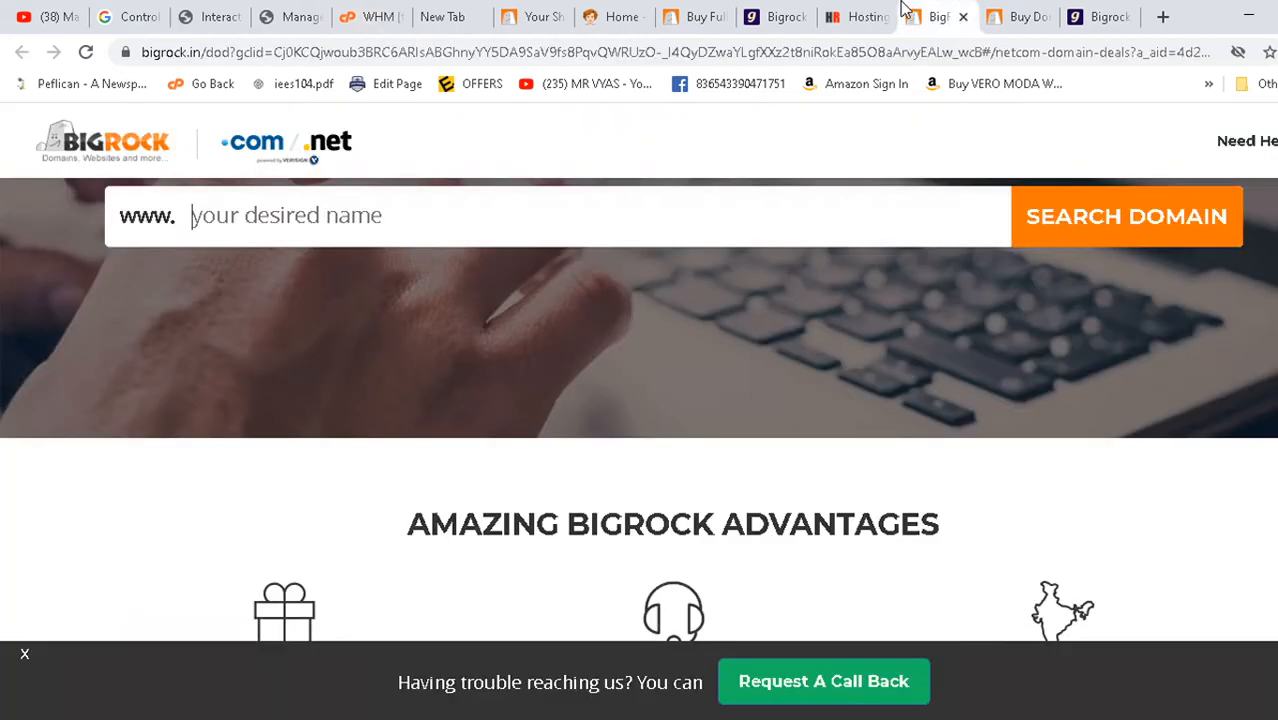
{"action": "left_click", "coordinate": [373, 14]}
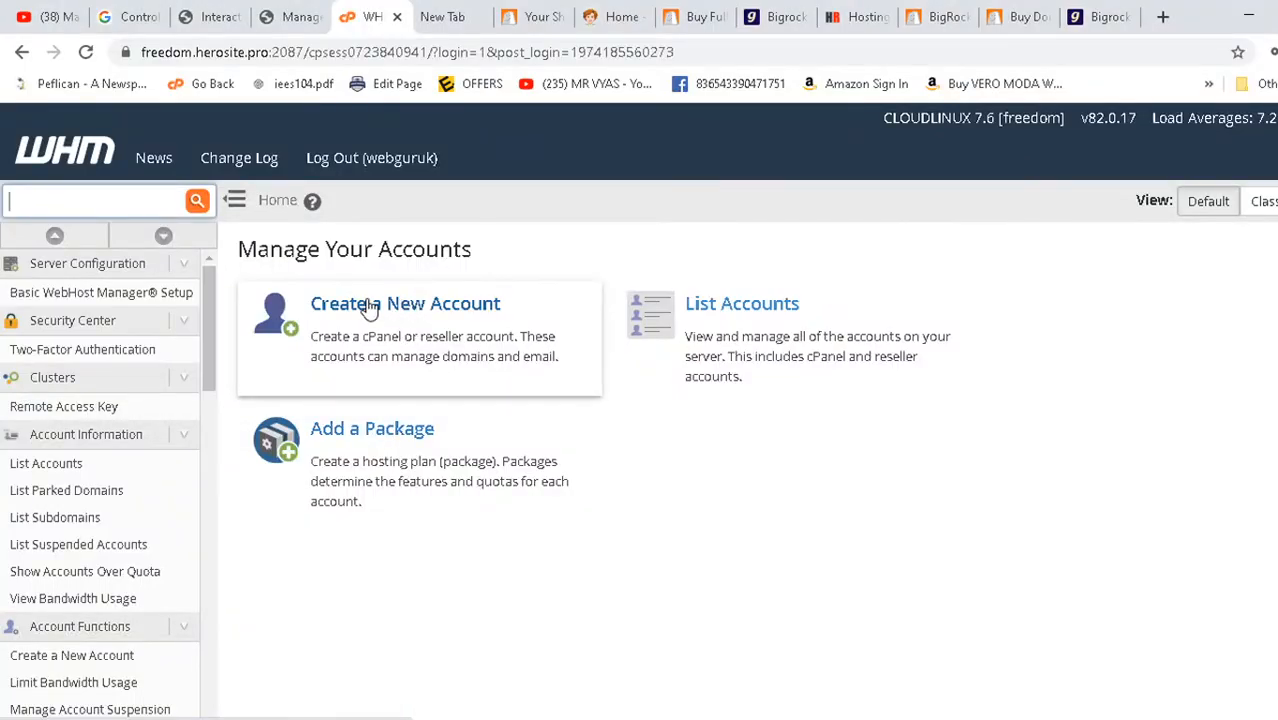
{"action": "left_click", "coordinate": [370, 308]}
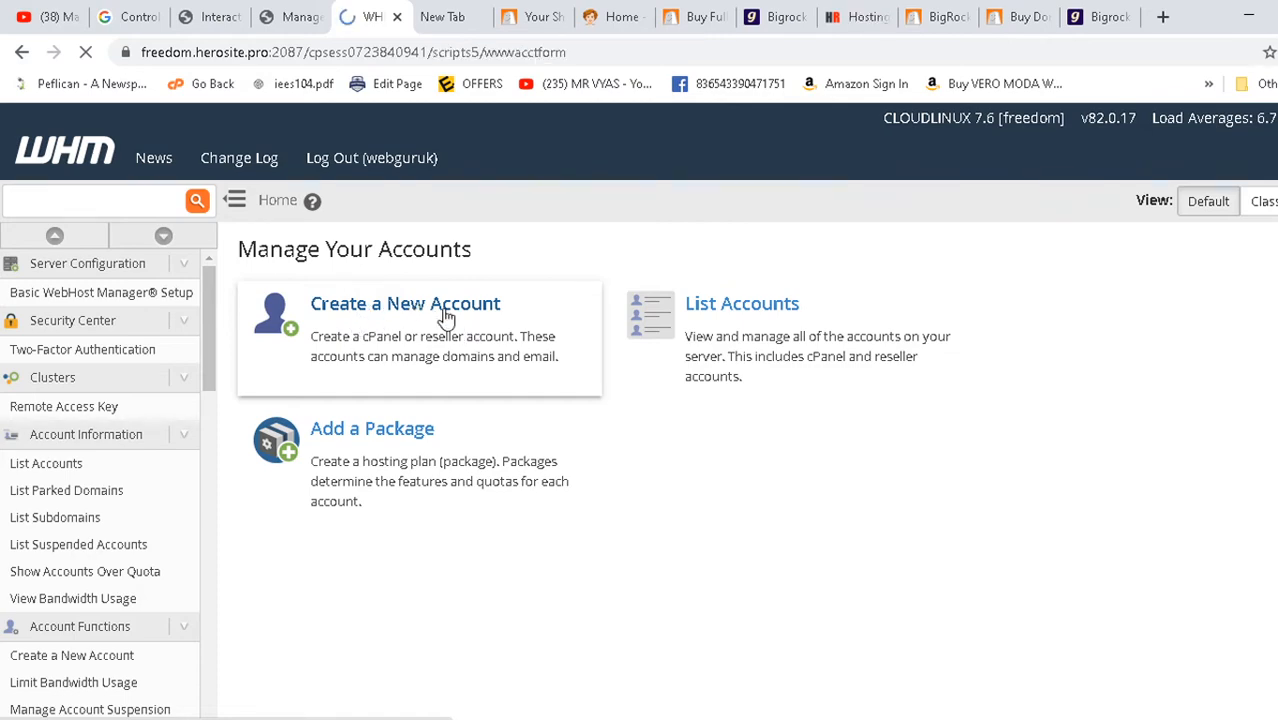
- Enter domain ajayuiux.online, accept the suggested username, and set and confirm the account password
{"action": "scroll", "coordinate": [396, 434], "scroll_direction": "down", "scroll_amount": 8}
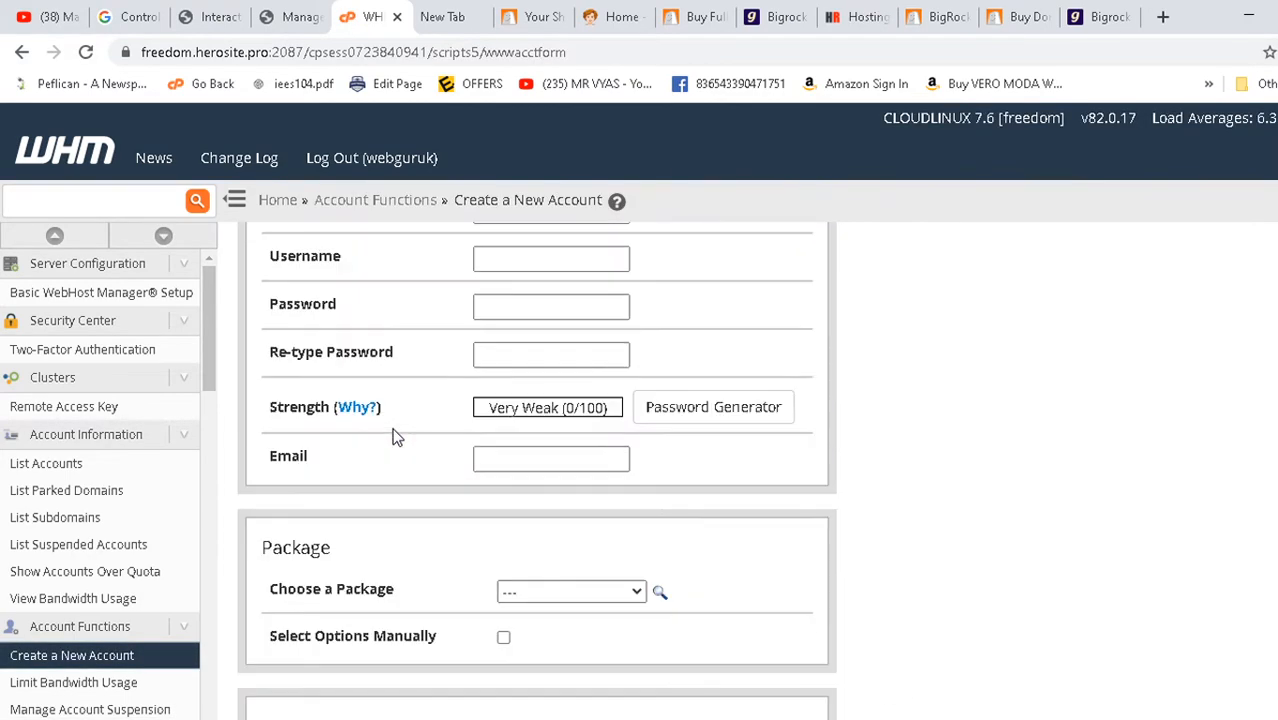
{"action": "scroll", "coordinate": [396, 434], "scroll_direction": "up", "scroll_amount": 2}
{"action": "left_click", "coordinate": [522, 411]}
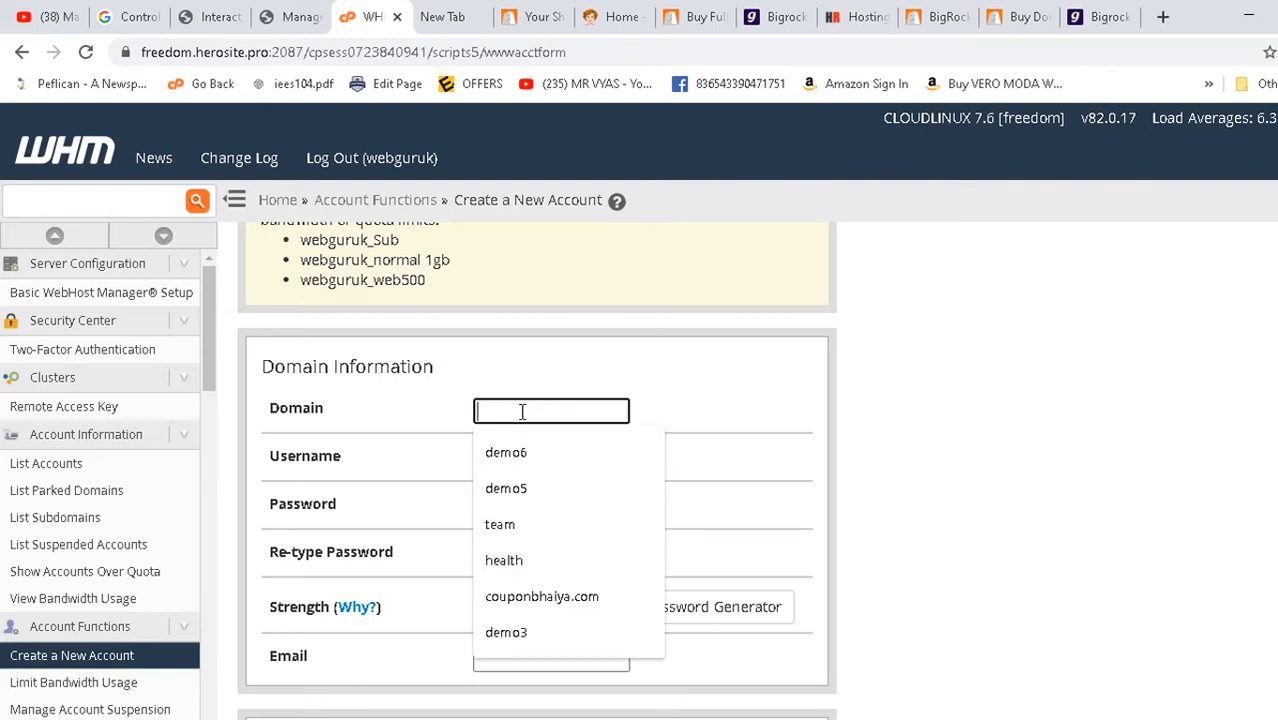
{"action": "type", "text": "ajayuiu"}
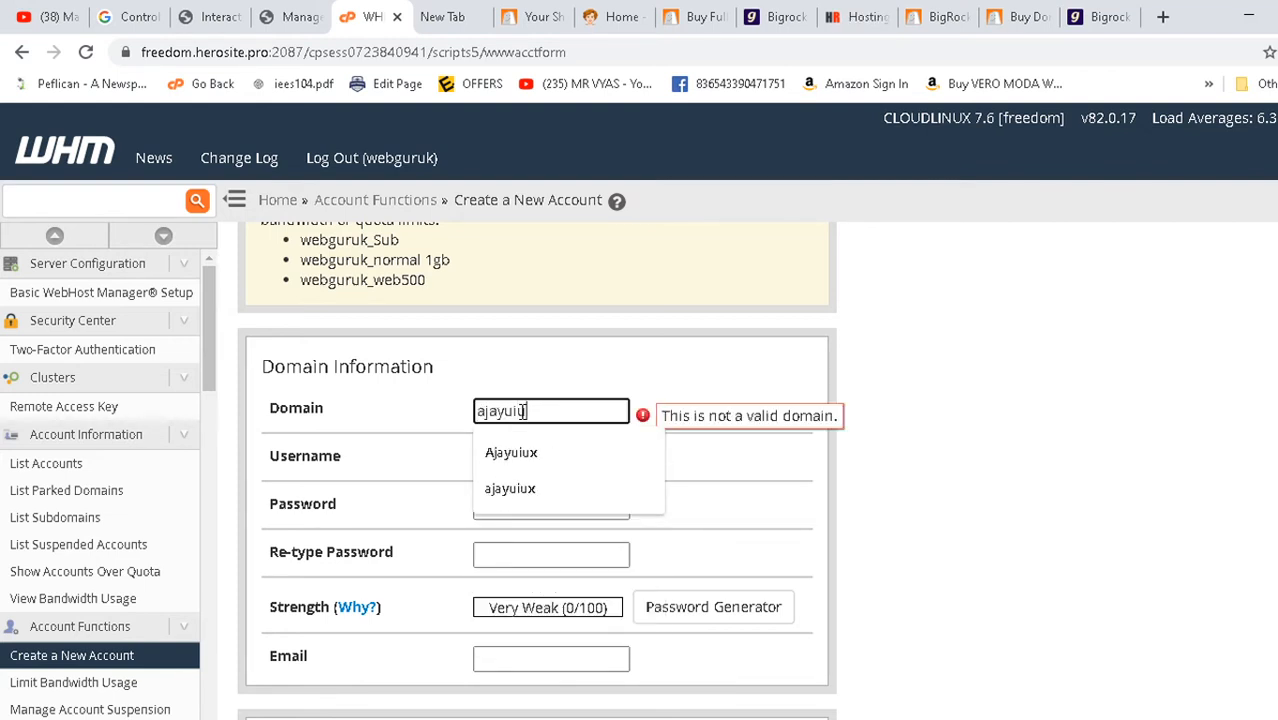
{"action": "type", "text": "x.online"}
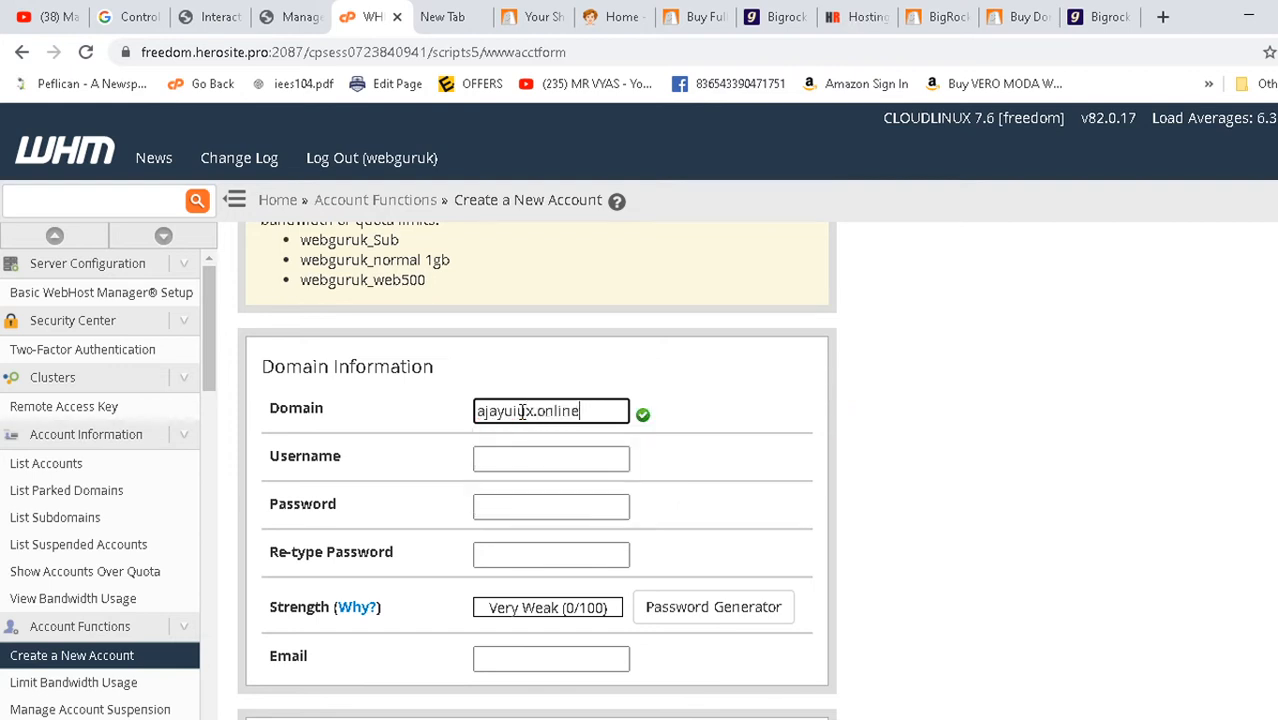
{"action": "left_click", "coordinate": [490, 461]}
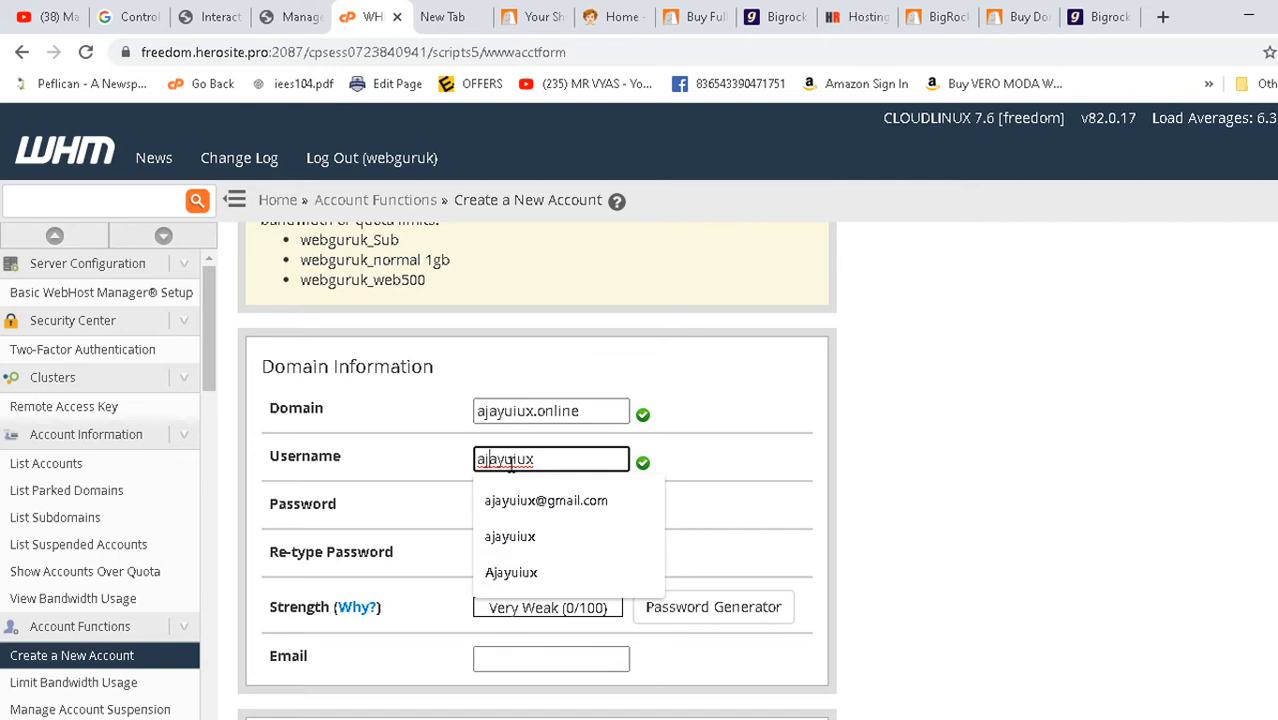
{"action": "left_click", "coordinate": [907, 473]}
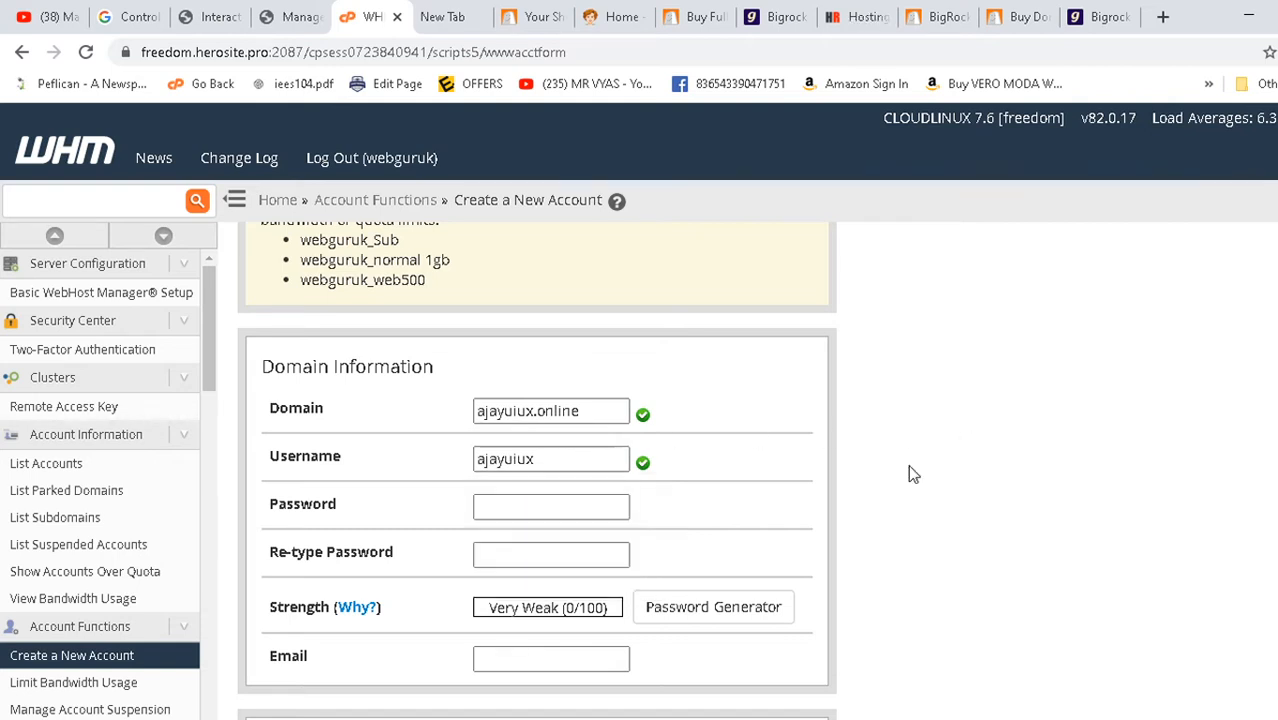
{"action": "left_click", "coordinate": [519, 513]}
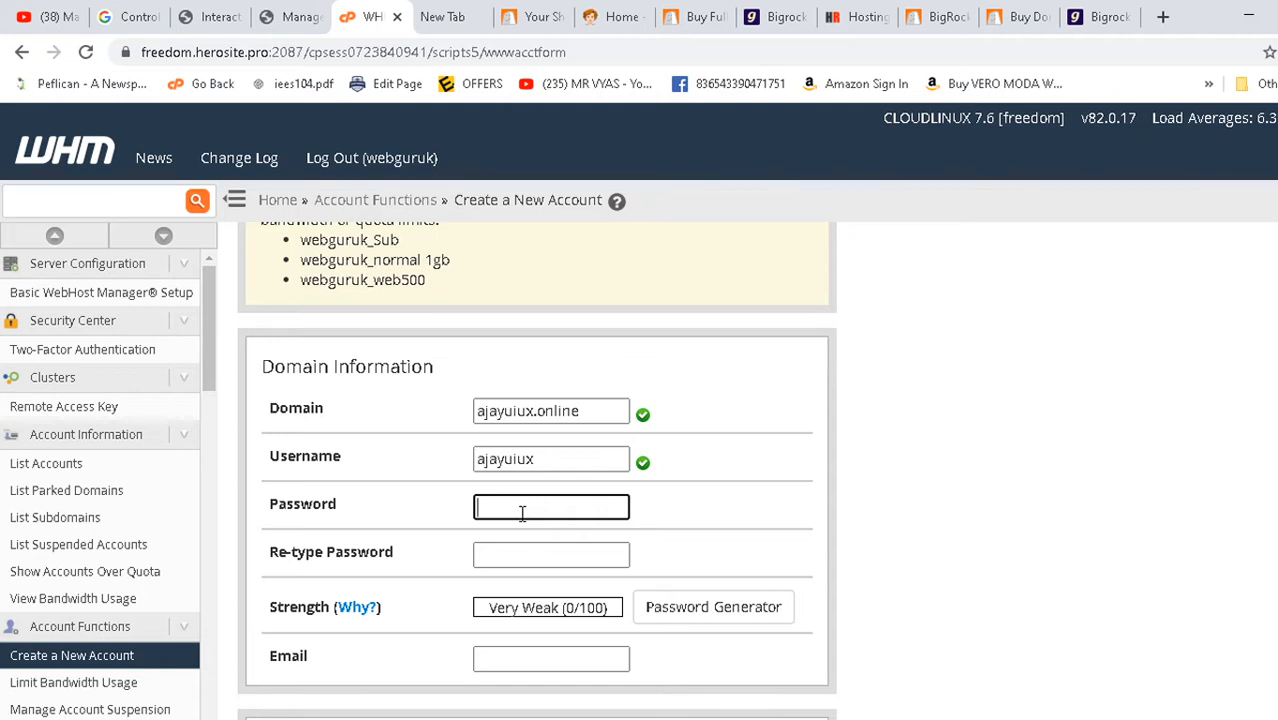
{"action": "type", "text": "abcd"}
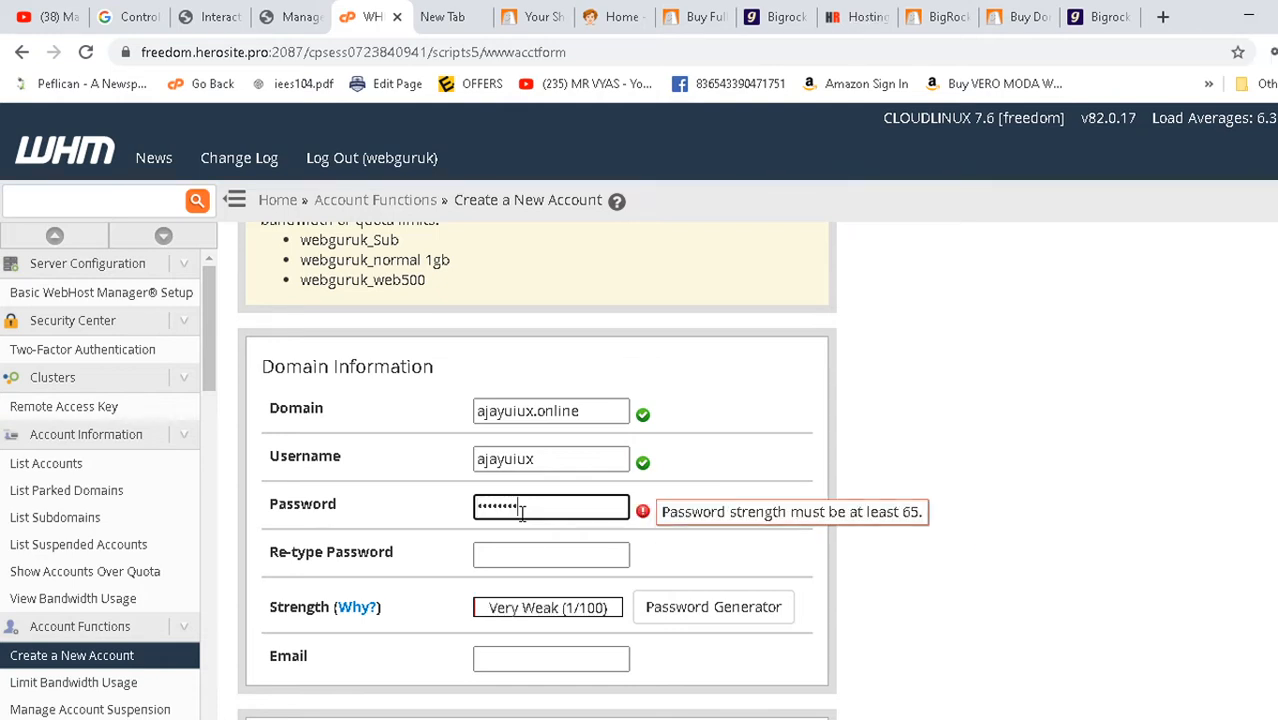
{"action": "left_click", "coordinate": [505, 557]}
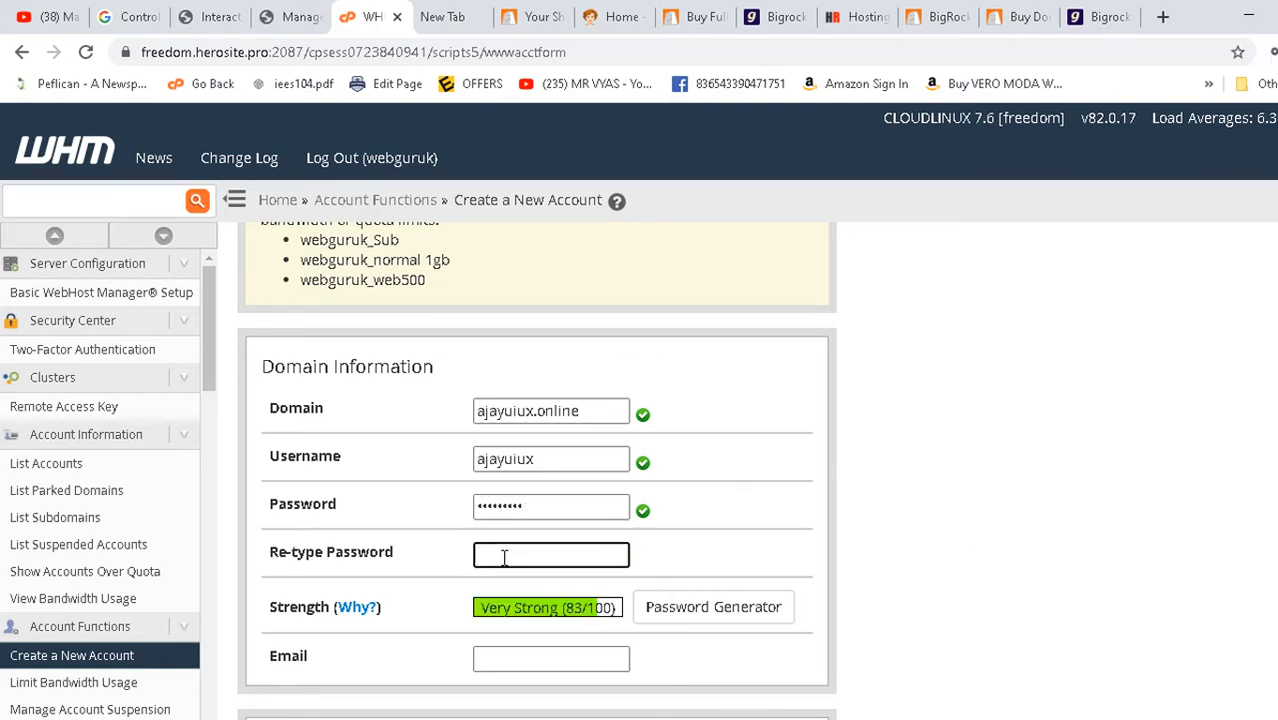
{"action": "type", "text": "ab•••••••"}
- Fill in the saved contact e-mail, review the hosting packages and submit the new account
{"action": "scroll", "coordinate": [511, 552], "scroll_direction": "down", "scroll_amount": 1}
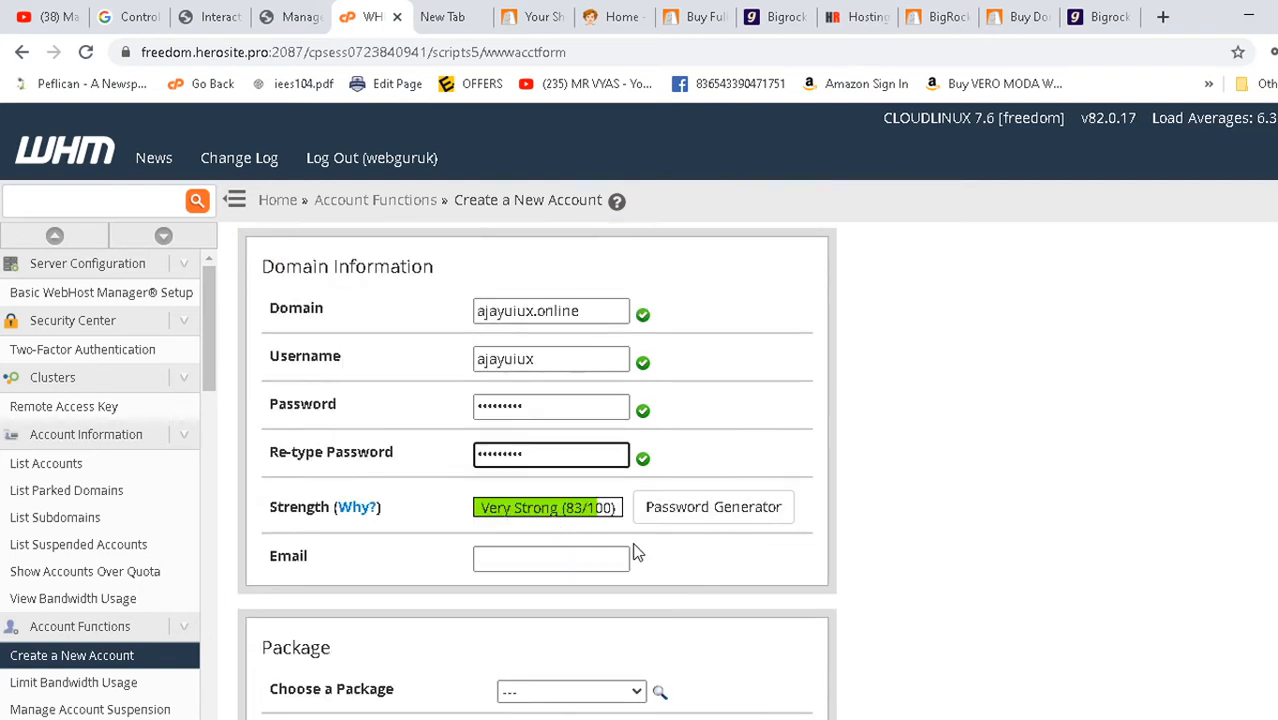
{"action": "left_click", "coordinate": [504, 560]}
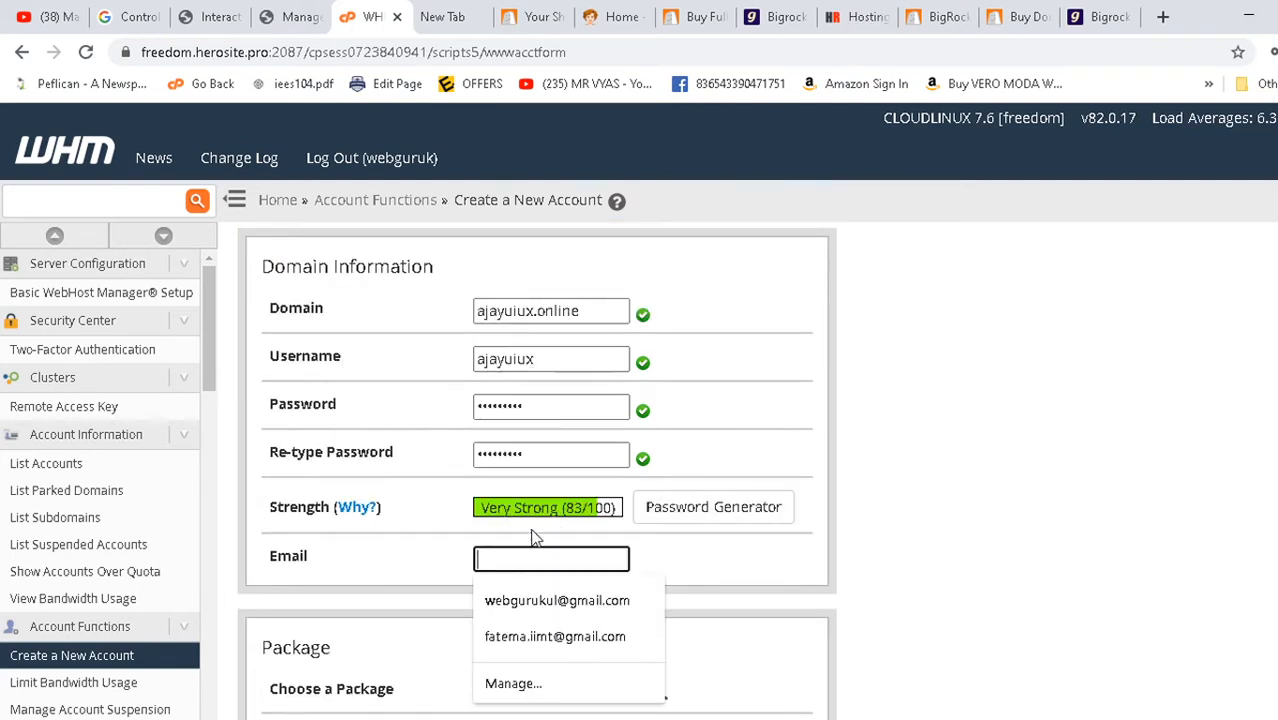
{"action": "left_click", "coordinate": [548, 602]}
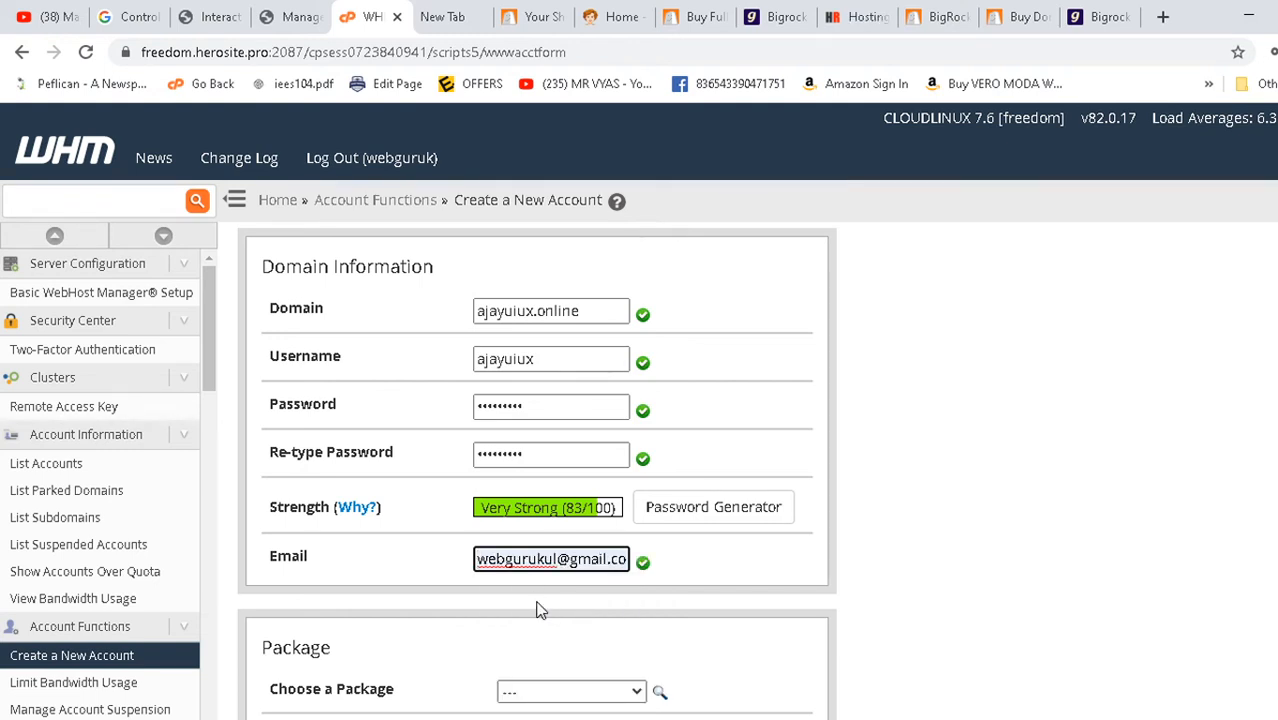
{"action": "scroll", "coordinate": [590, 580], "scroll_direction": "down", "scroll_amount": 2}
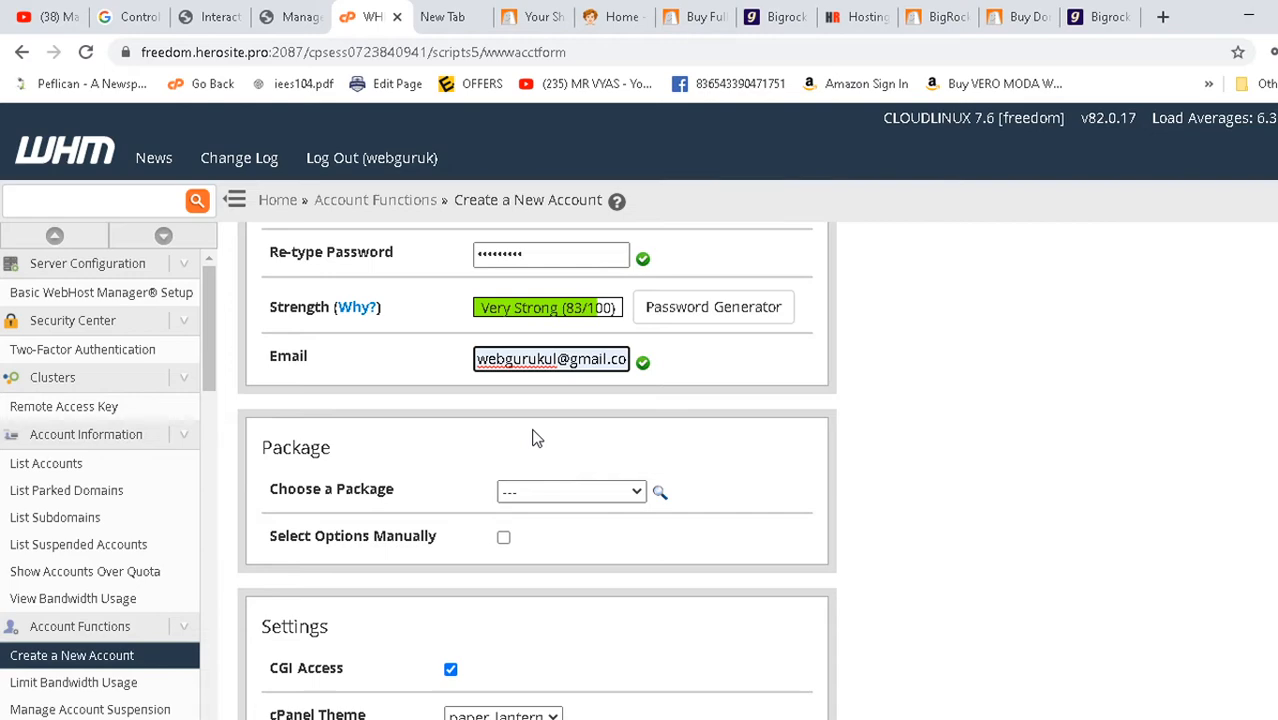
{"action": "scroll", "coordinate": [819, 436], "scroll_direction": "down", "scroll_amount": 2}
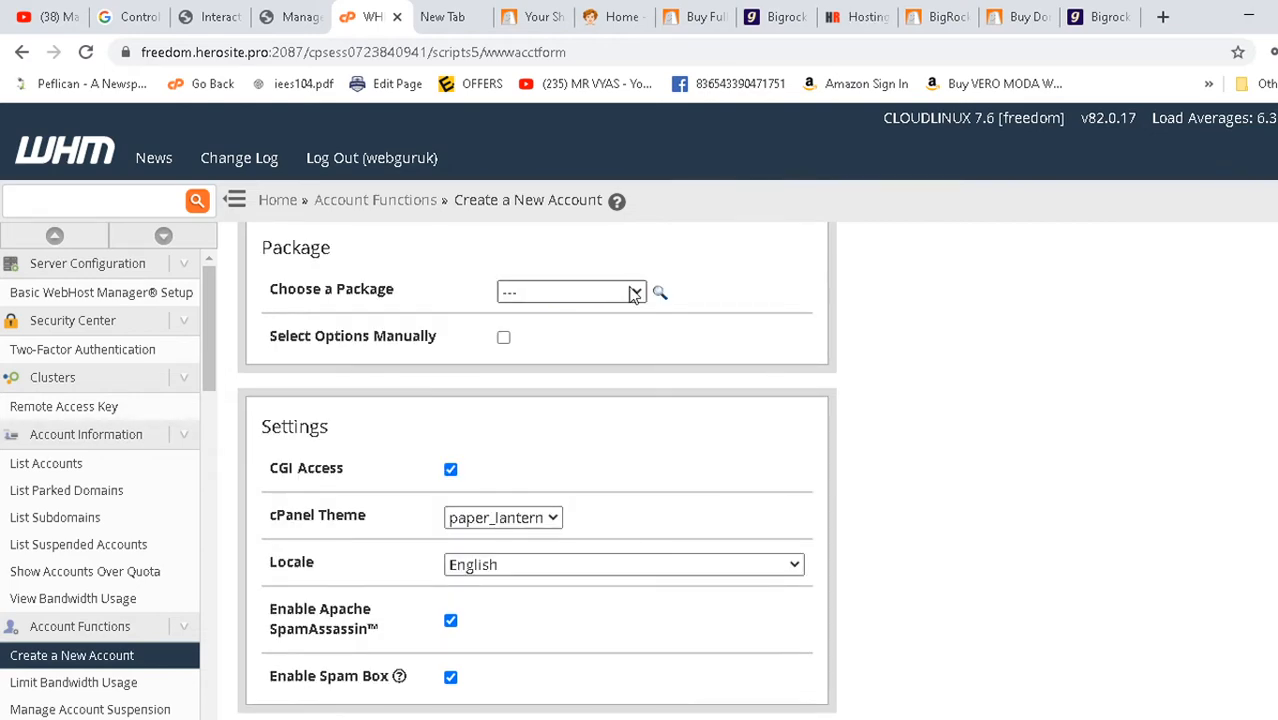
{"action": "left_click", "coordinate": [634, 291]}
{"action": "left_click", "coordinate": [634, 291]}
{"action": "scroll", "coordinate": [960, 290], "scroll_direction": "down", "scroll_amount": 8}
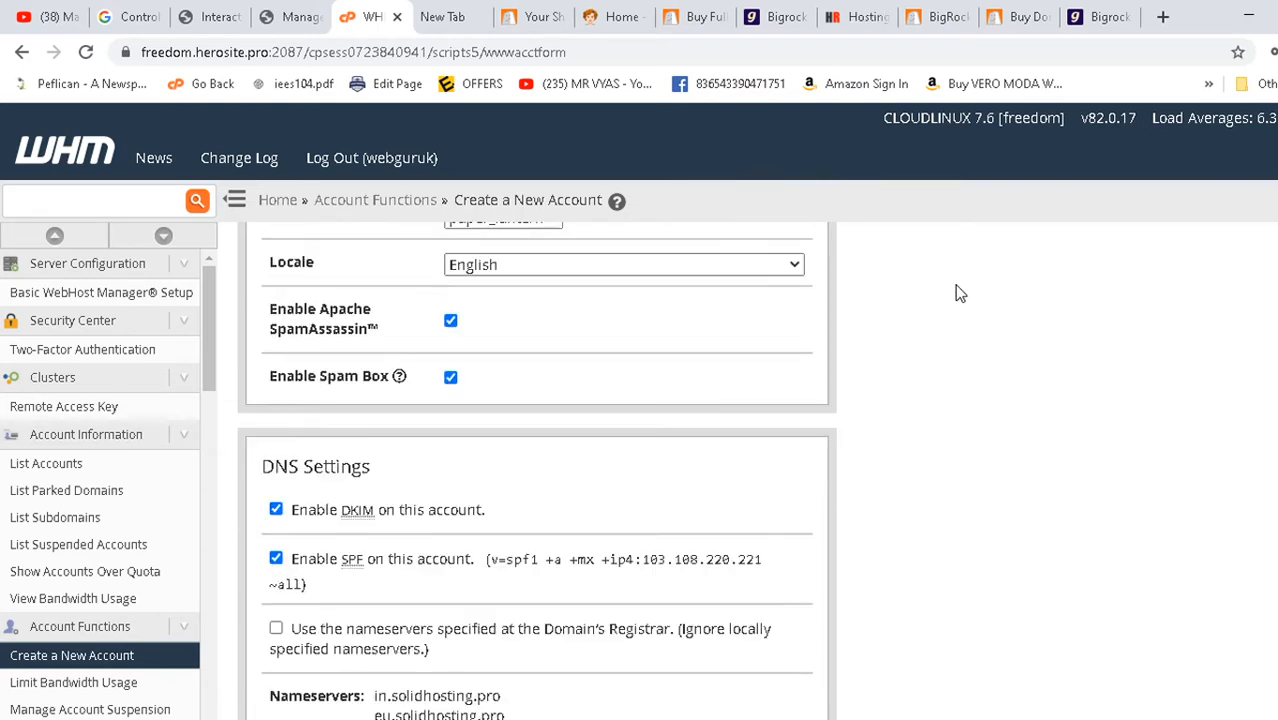
{"action": "left_click", "coordinate": [291, 697]}
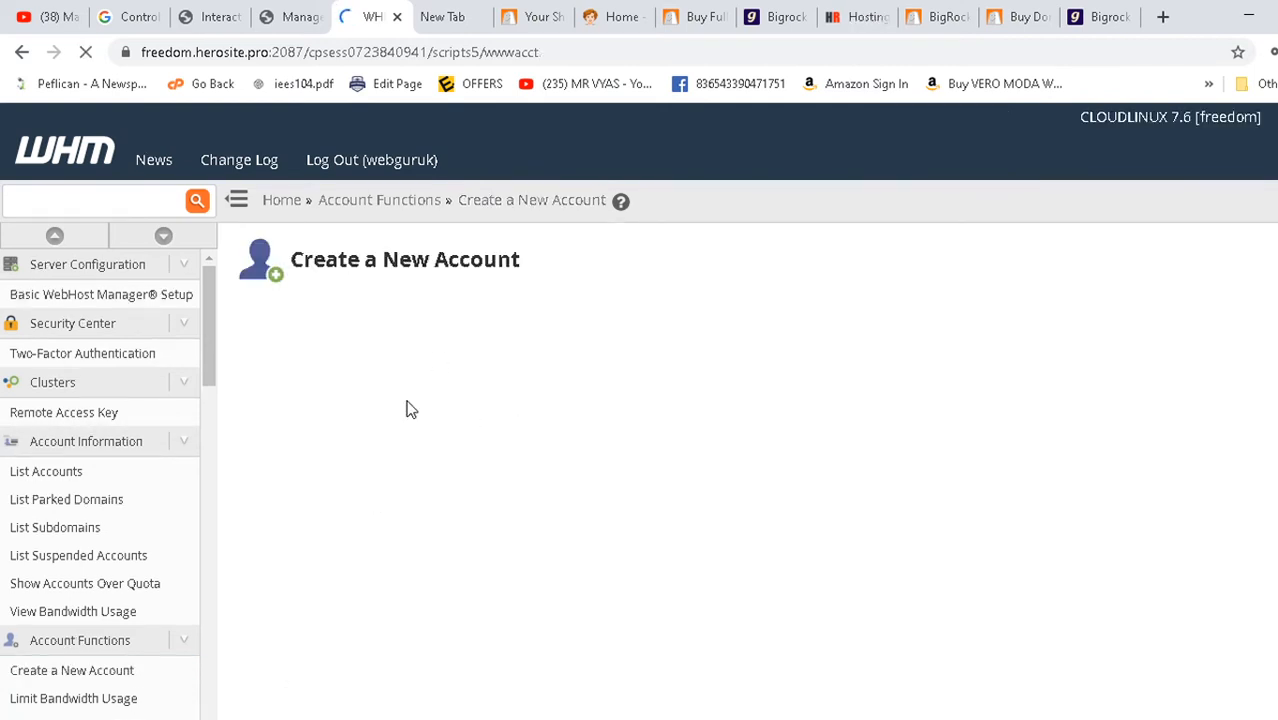
- Check WHM's account-creation progress between BigRock tabs, ending on BigRock's Linux VPS Hosting page
{"action": "left_click", "coordinate": [995, 12]}
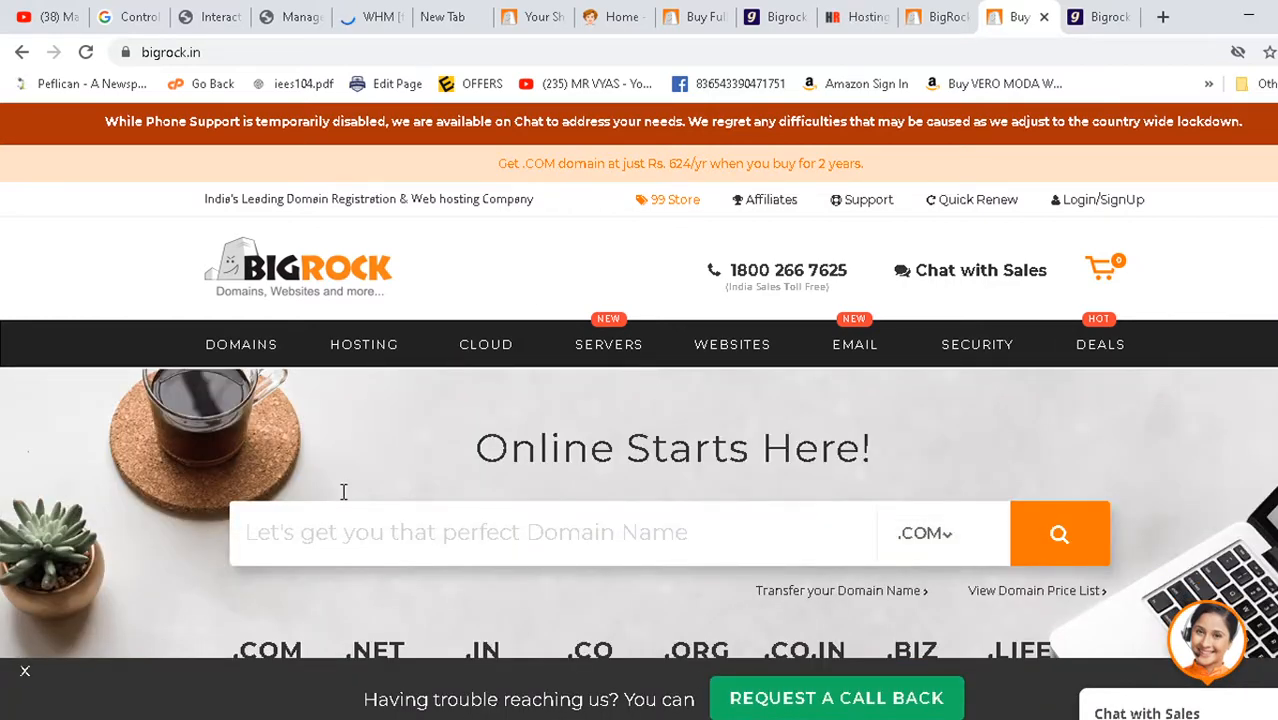
{"action": "left_click", "coordinate": [367, 16]}
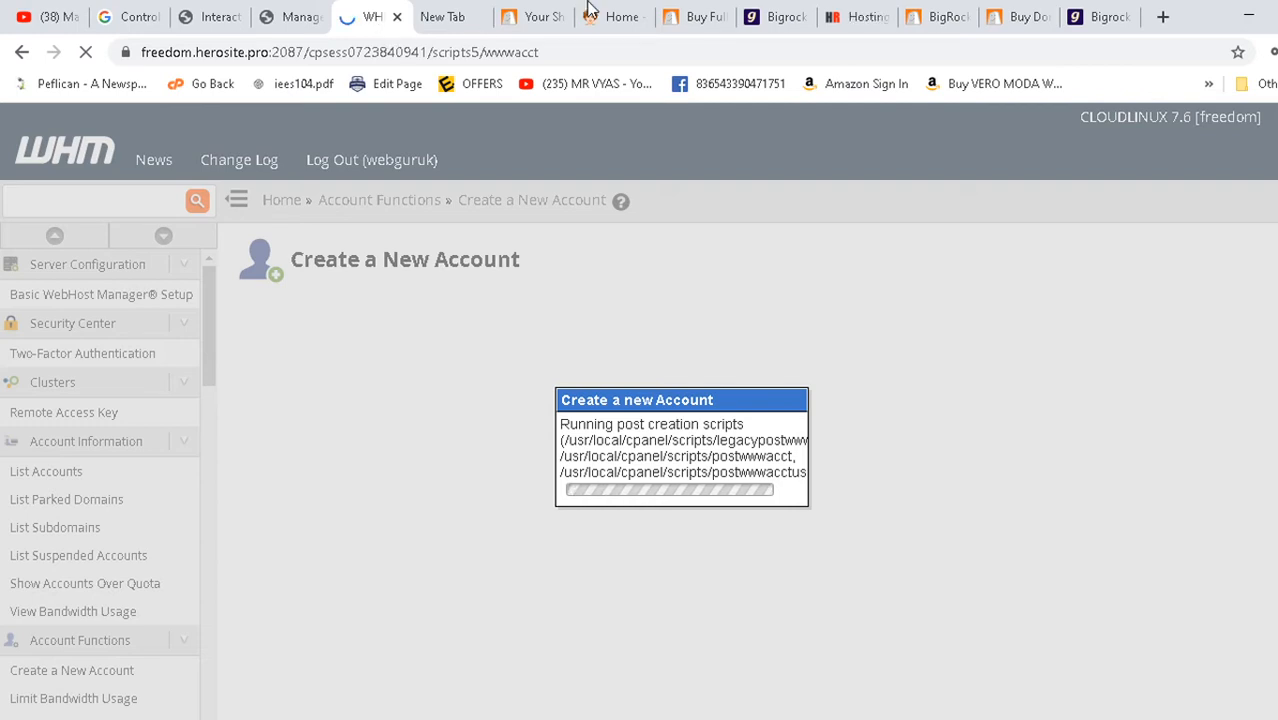
{"action": "left_click", "coordinate": [1045, 10]}
{"action": "mouse_move", "coordinate": [628, 350]}
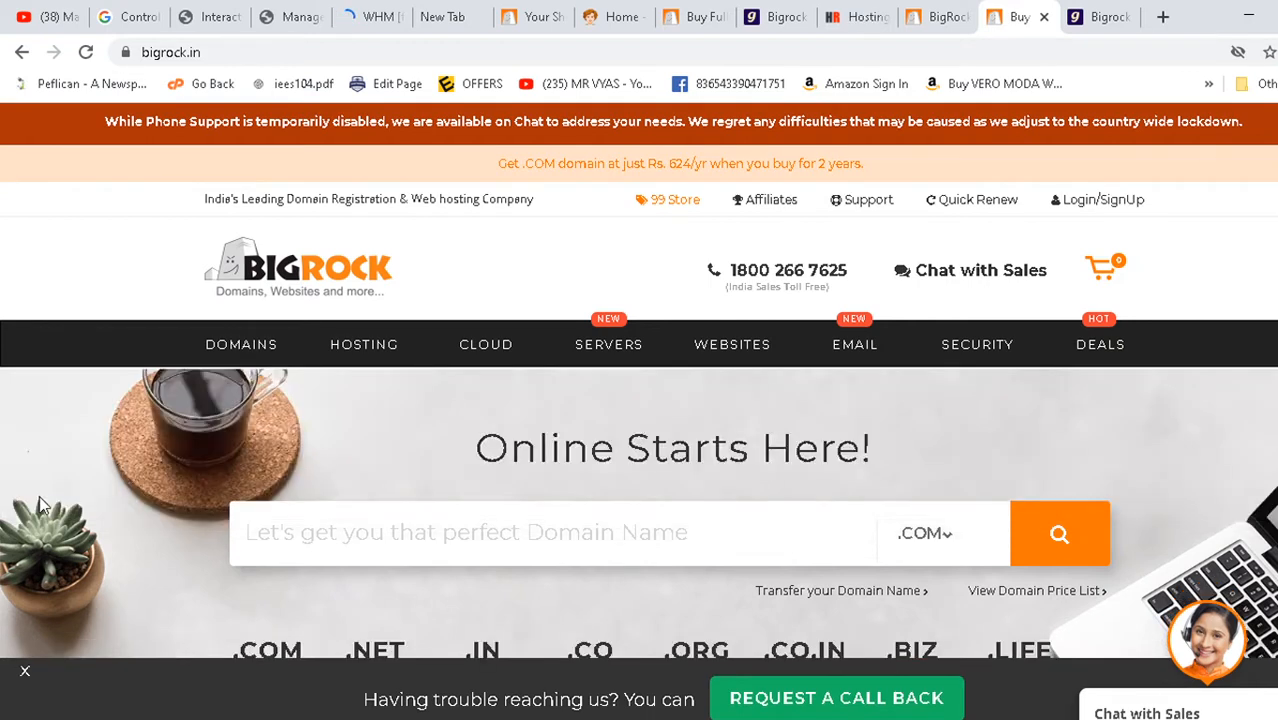
{"action": "scroll", "coordinate": [48, 530], "scroll_direction": "down", "scroll_amount": 1}
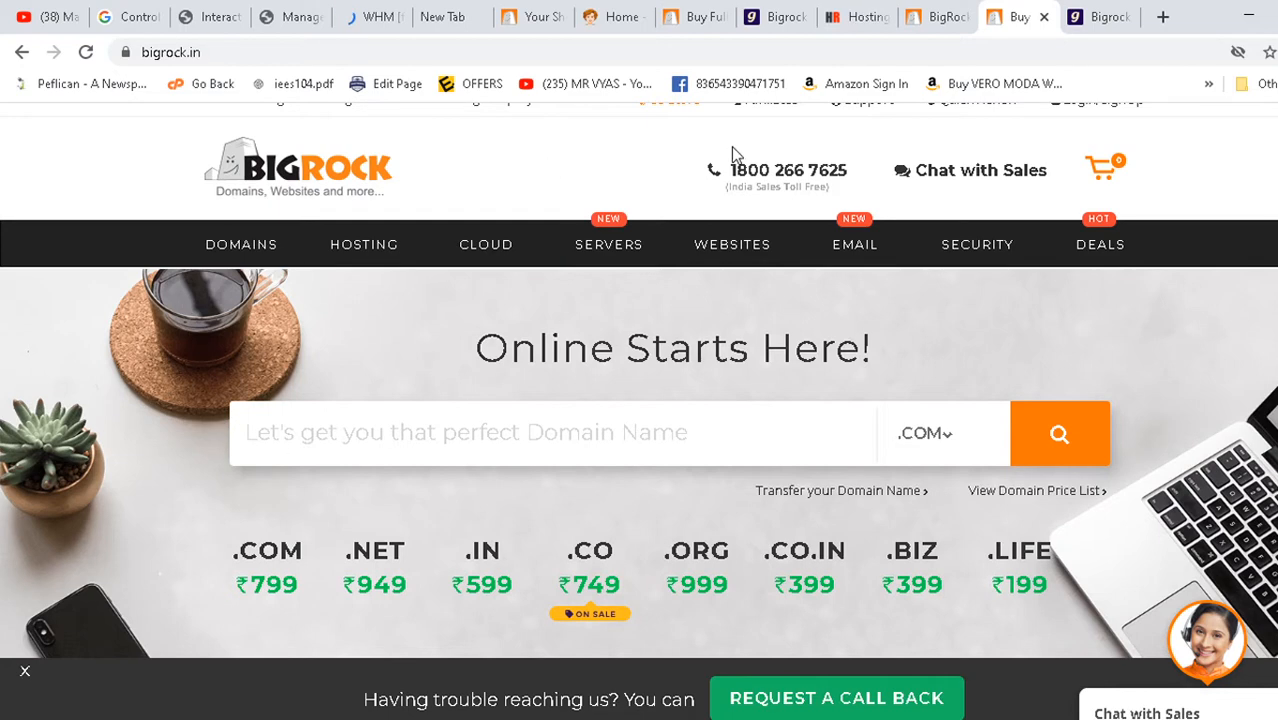
{"action": "left_click", "coordinate": [722, 15]}
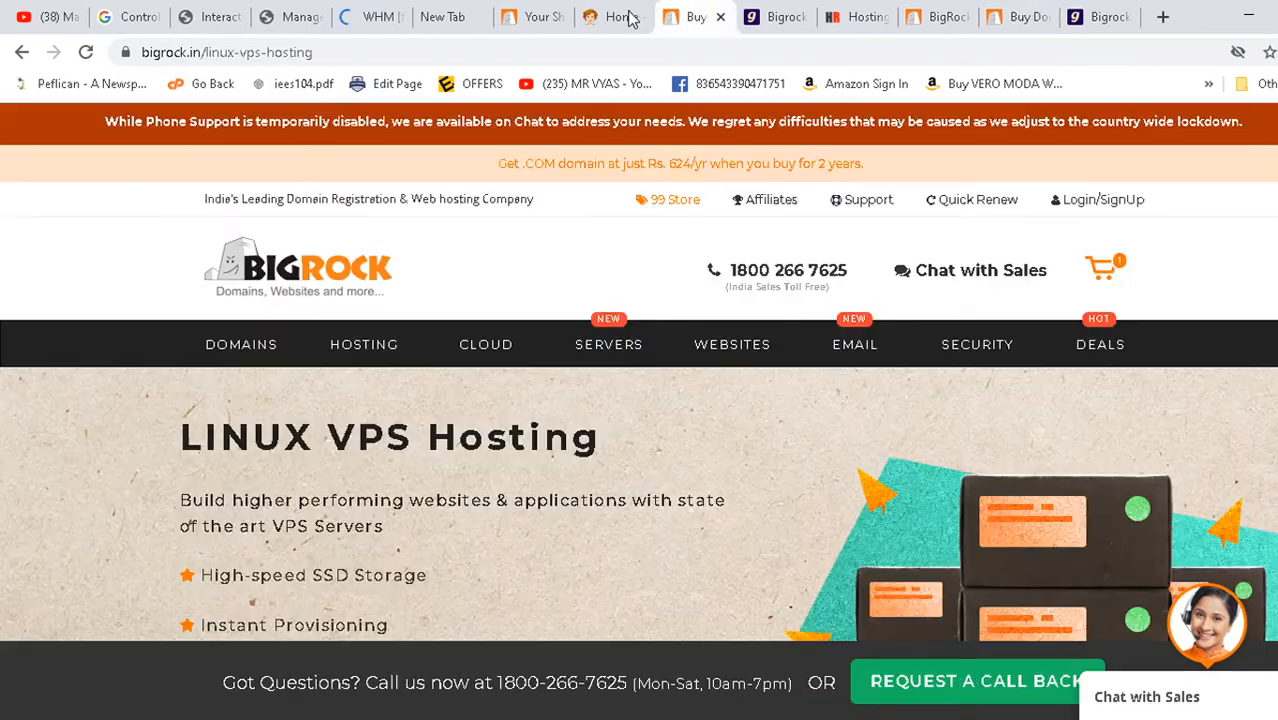
- Open Mens Sports Shoes and Womens Clothing from the CouponBhaiya home page in new tabs
{"action": "left_click", "coordinate": [620, 16]}
{"action": "scroll", "coordinate": [531, 325], "scroll_direction": "up", "scroll_amount": 20}
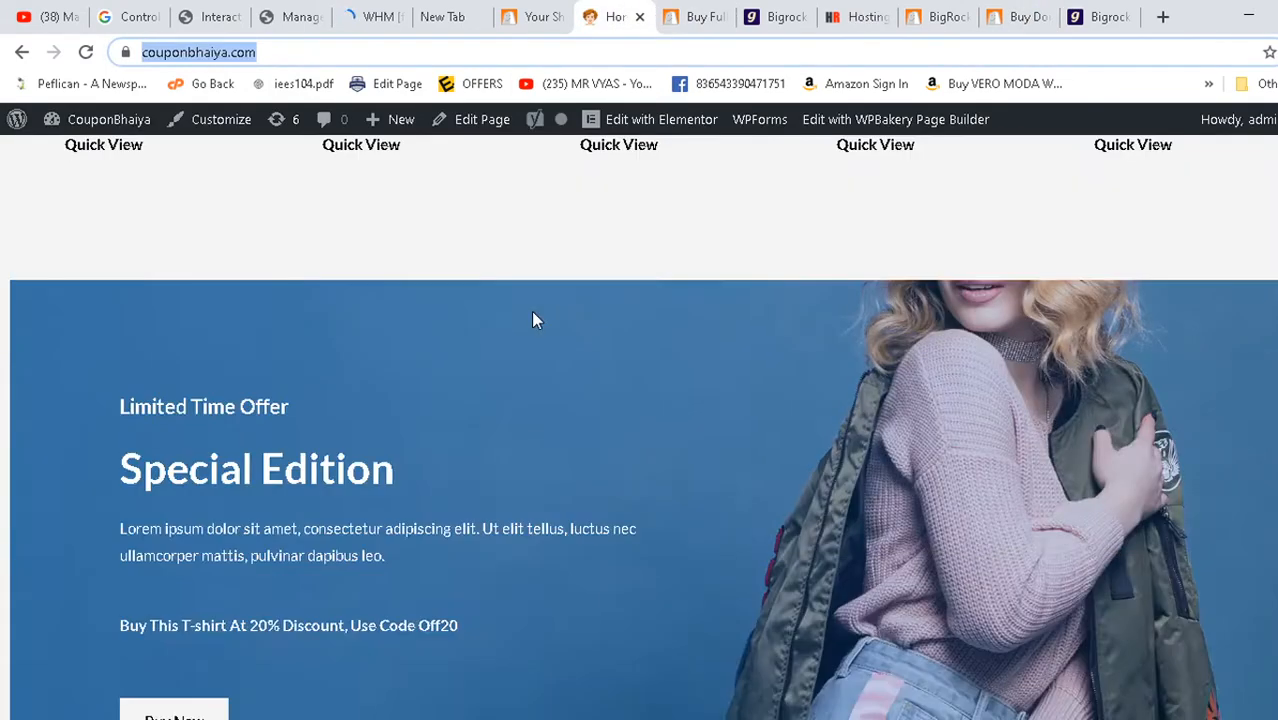
{"action": "scroll", "coordinate": [533, 318], "scroll_direction": "up", "scroll_amount": 4}
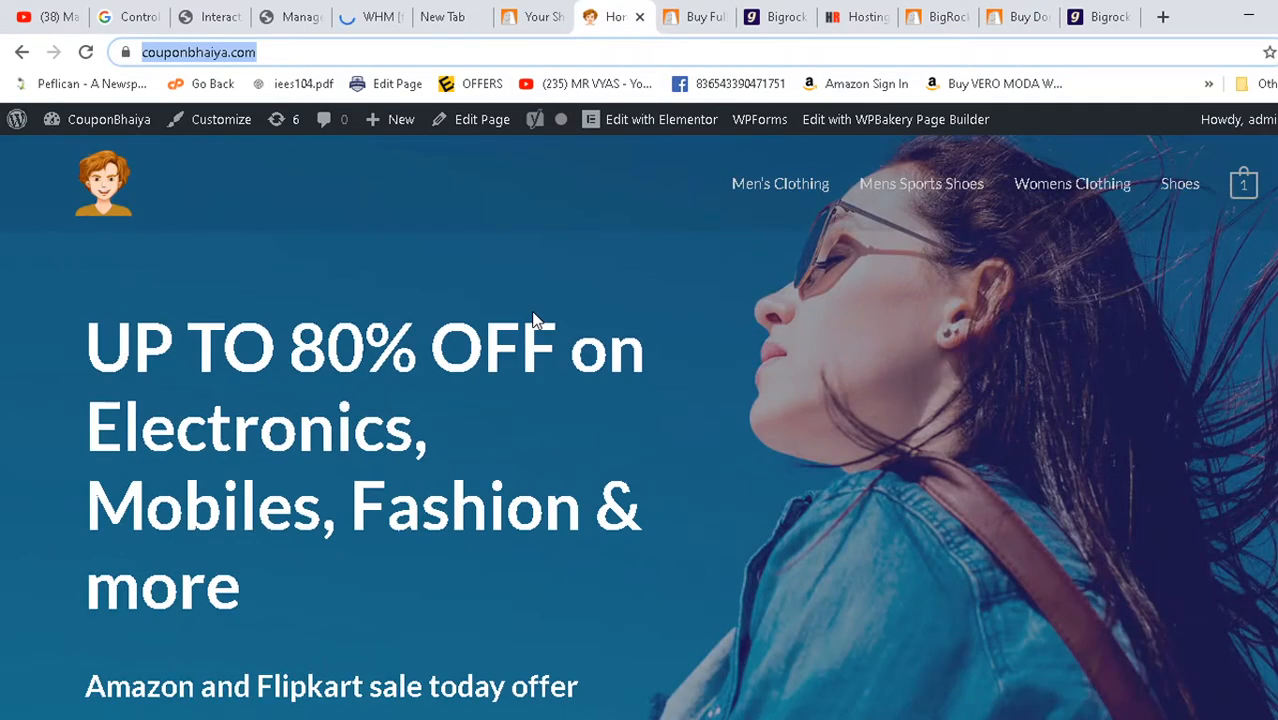
{"action": "scroll", "coordinate": [536, 328], "scroll_direction": "down", "scroll_amount": 12}
{"action": "scroll", "coordinate": [489, 335], "scroll_direction": "down", "scroll_amount": 6}
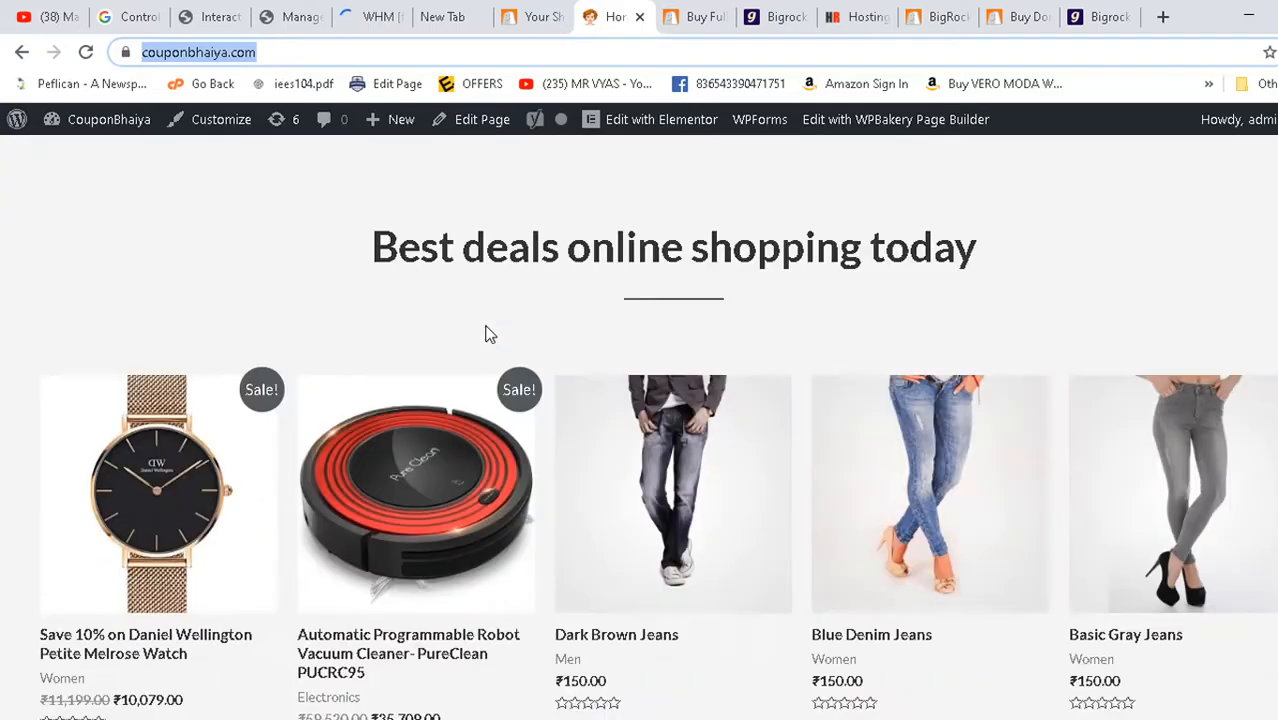
{"action": "scroll", "coordinate": [490, 336], "scroll_direction": "up", "scroll_amount": 12}
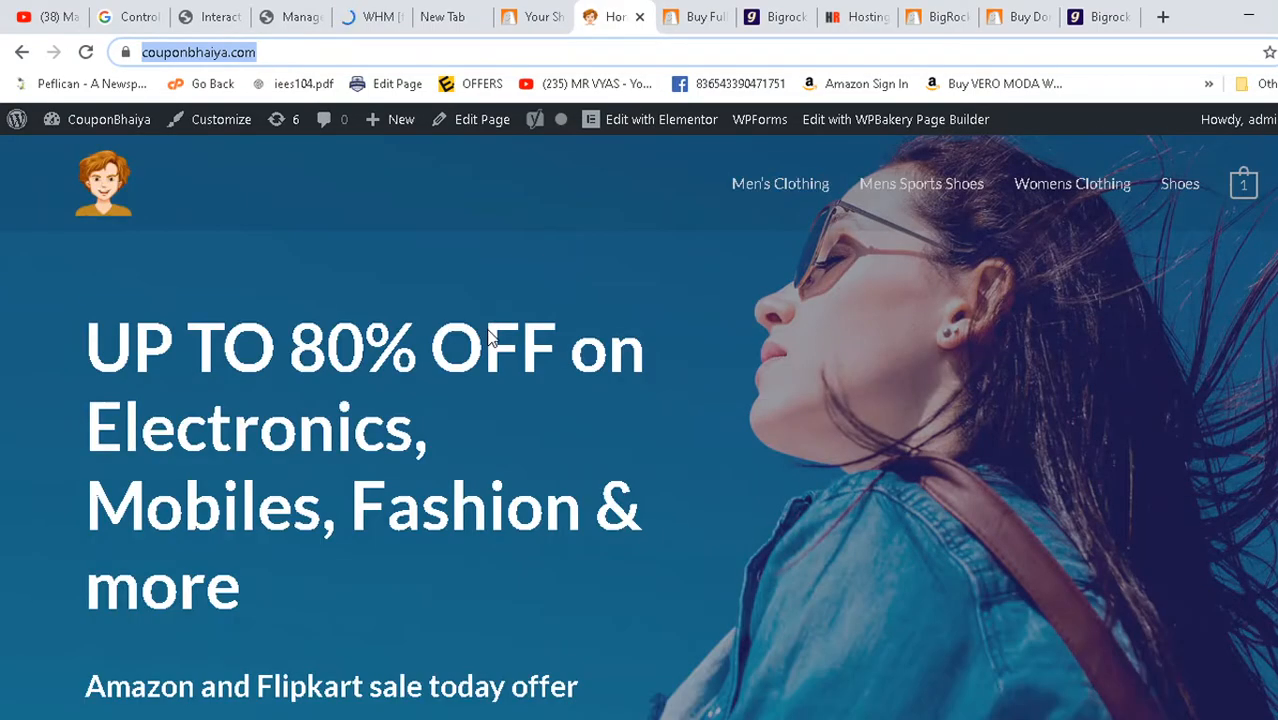
{"action": "left_click", "coordinate": [928, 197]}
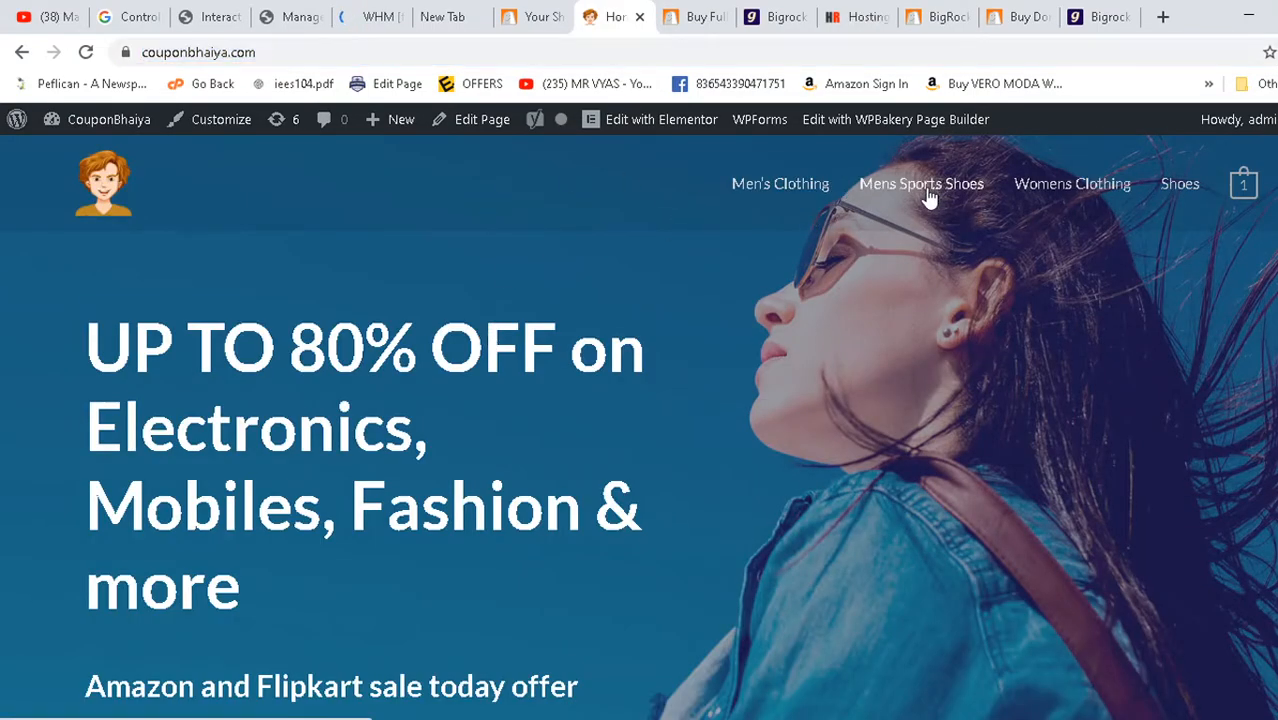
{"action": "left_click", "coordinate": [928, 197], "text": "ctrl"}
{"action": "left_click", "coordinate": [1058, 199], "text": "ctrl"}
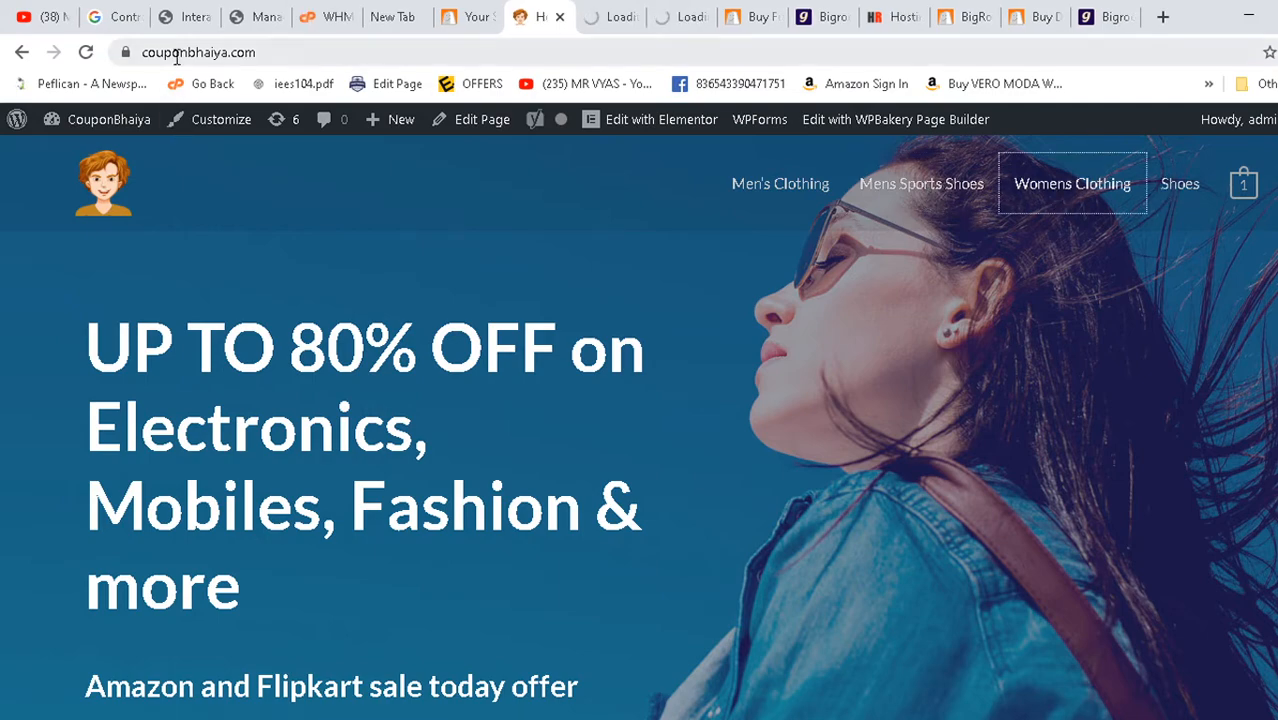
- Return to WHM's ajayuiux.online creation output and select the New Account Info block
{"action": "left_click", "coordinate": [336, 17]}
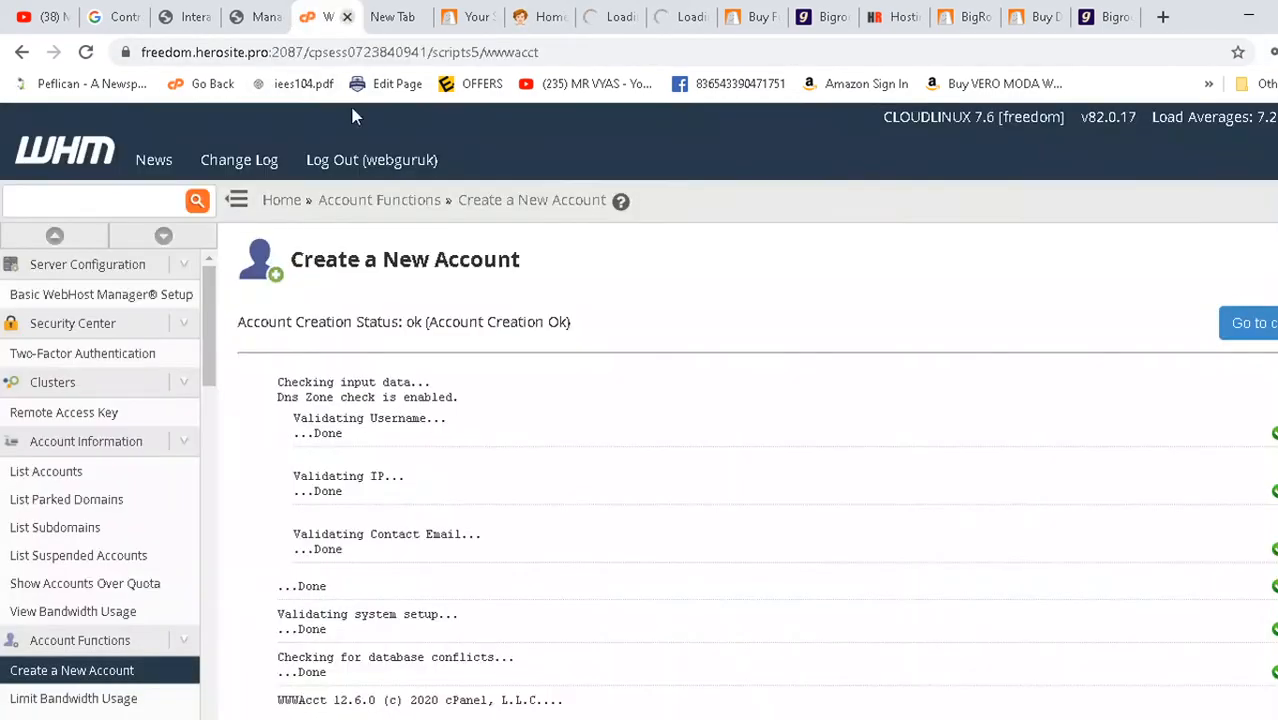
{"action": "scroll", "coordinate": [470, 442], "scroll_direction": "down", "scroll_amount": 15}
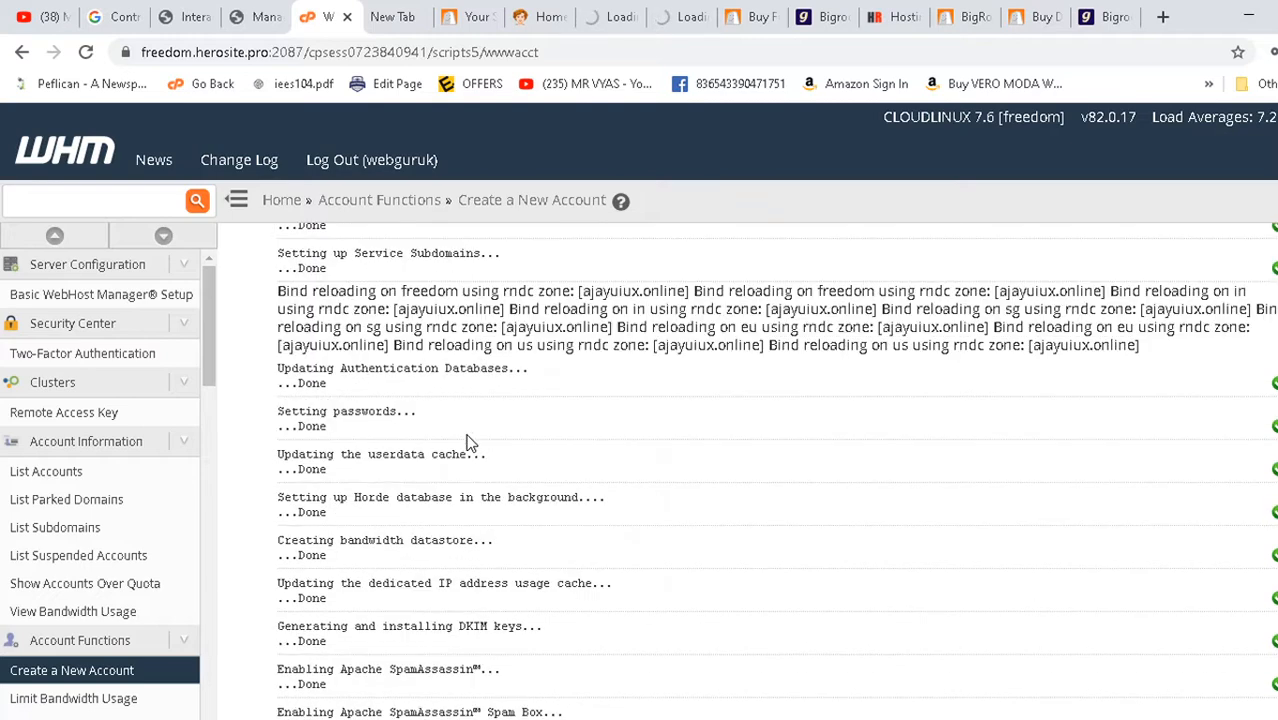
{"action": "scroll", "coordinate": [470, 442], "scroll_direction": "up", "scroll_amount": 15}
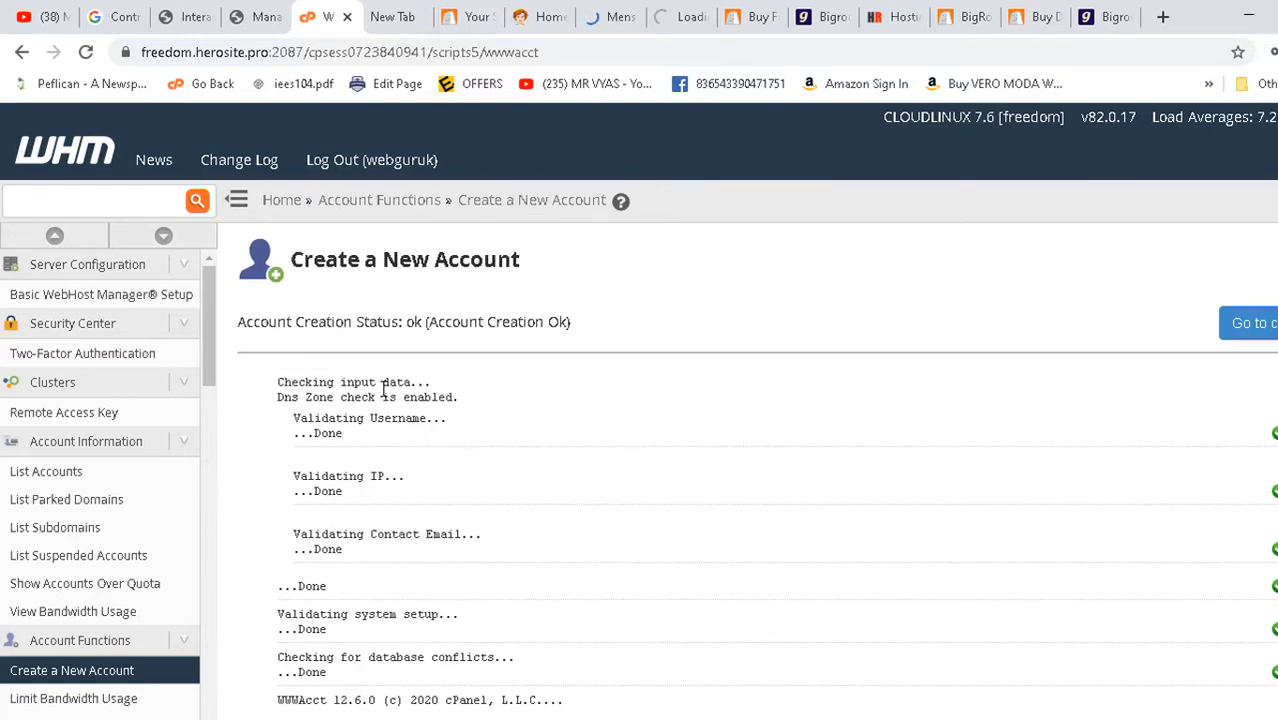
{"action": "scroll", "coordinate": [384, 390], "scroll_direction": "down", "scroll_amount": 4}
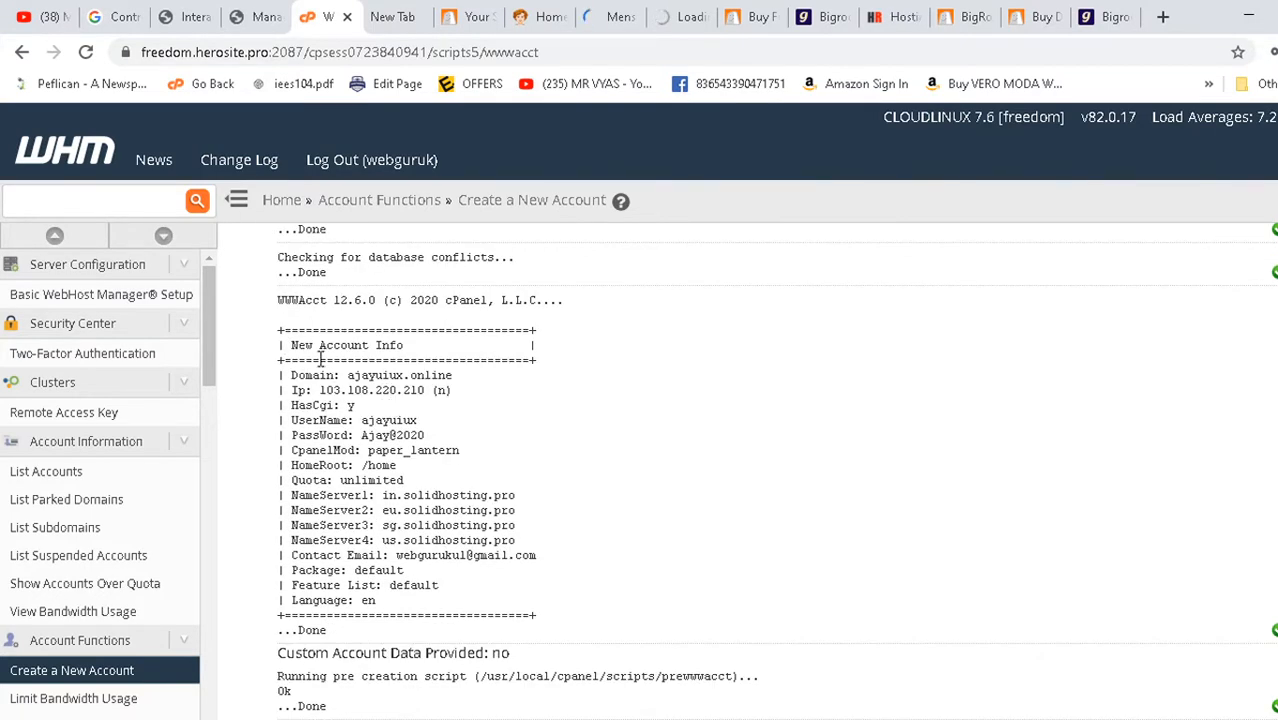
{"action": "left_click_drag", "start_coordinate": [321, 358], "coordinate": [534, 622]}
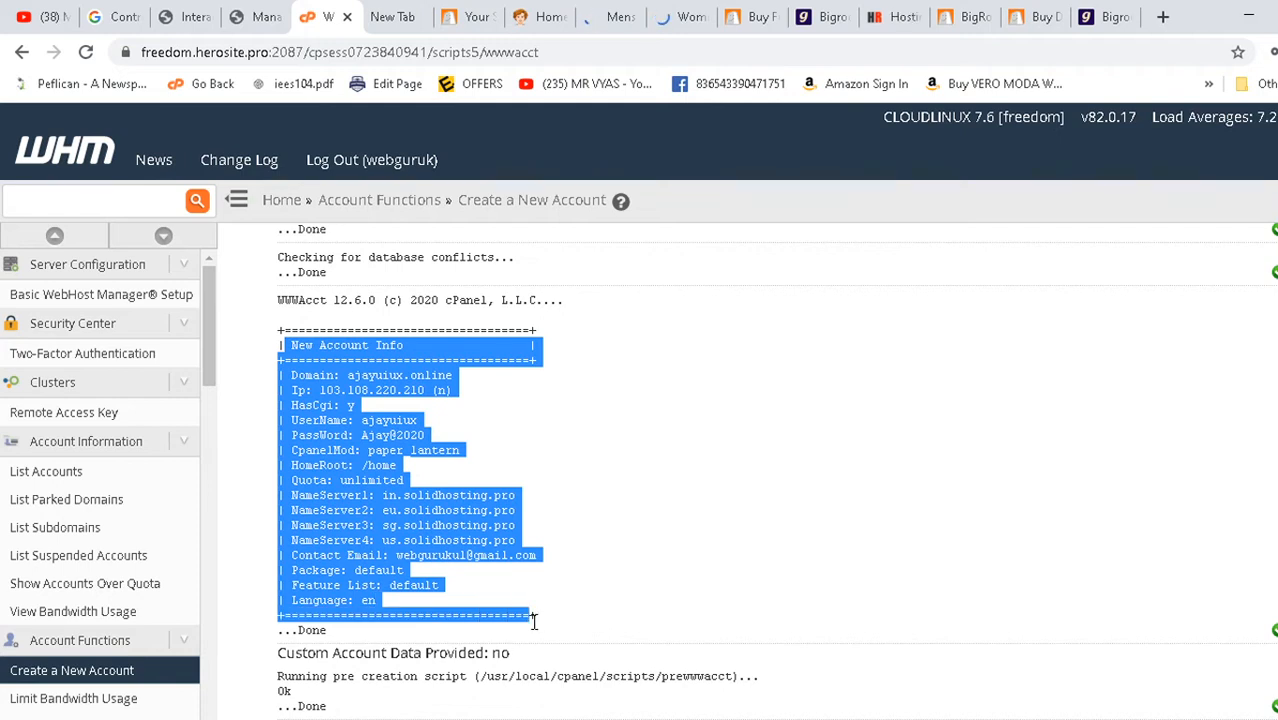
{"action": "left_click", "coordinate": [395, 444]}
{"action": "left_click_drag", "start_coordinate": [283, 347], "coordinate": [548, 640]}
{"action": "left_click", "coordinate": [423, 467]}
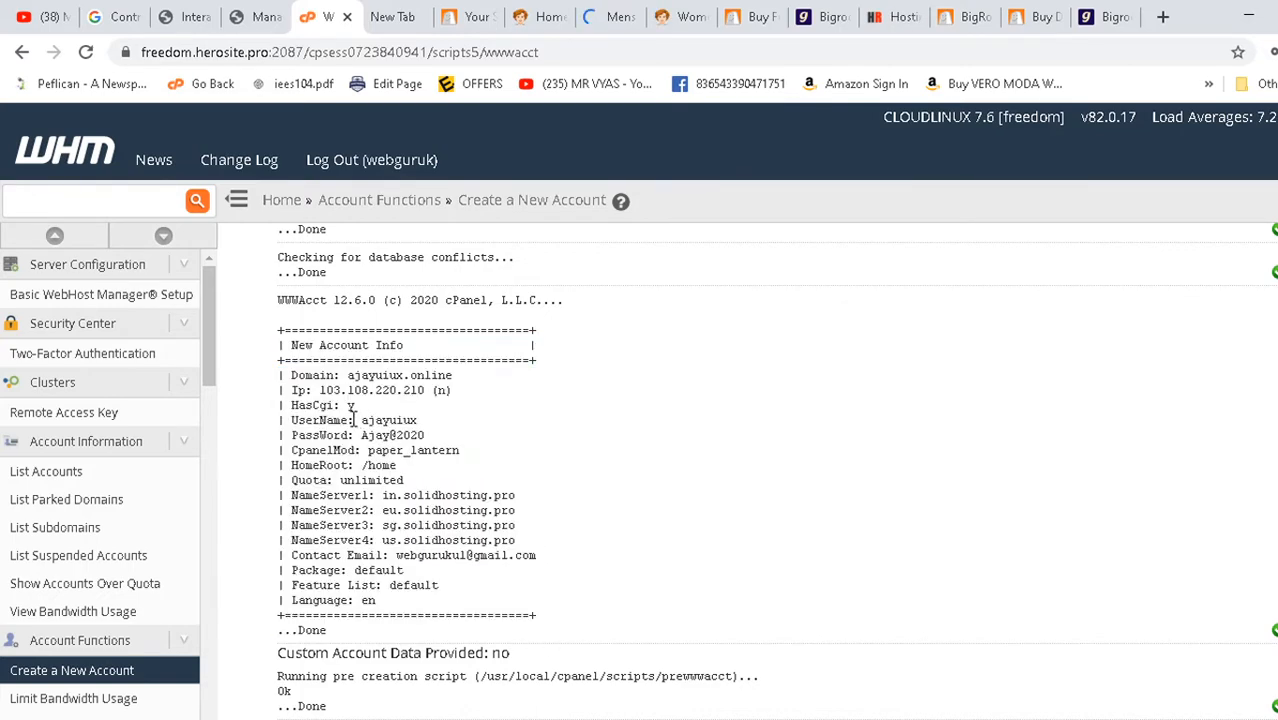
- Select the new account's username and password lines in the account info
{"action": "left_click_drag", "start_coordinate": [289, 420], "coordinate": [426, 428]}
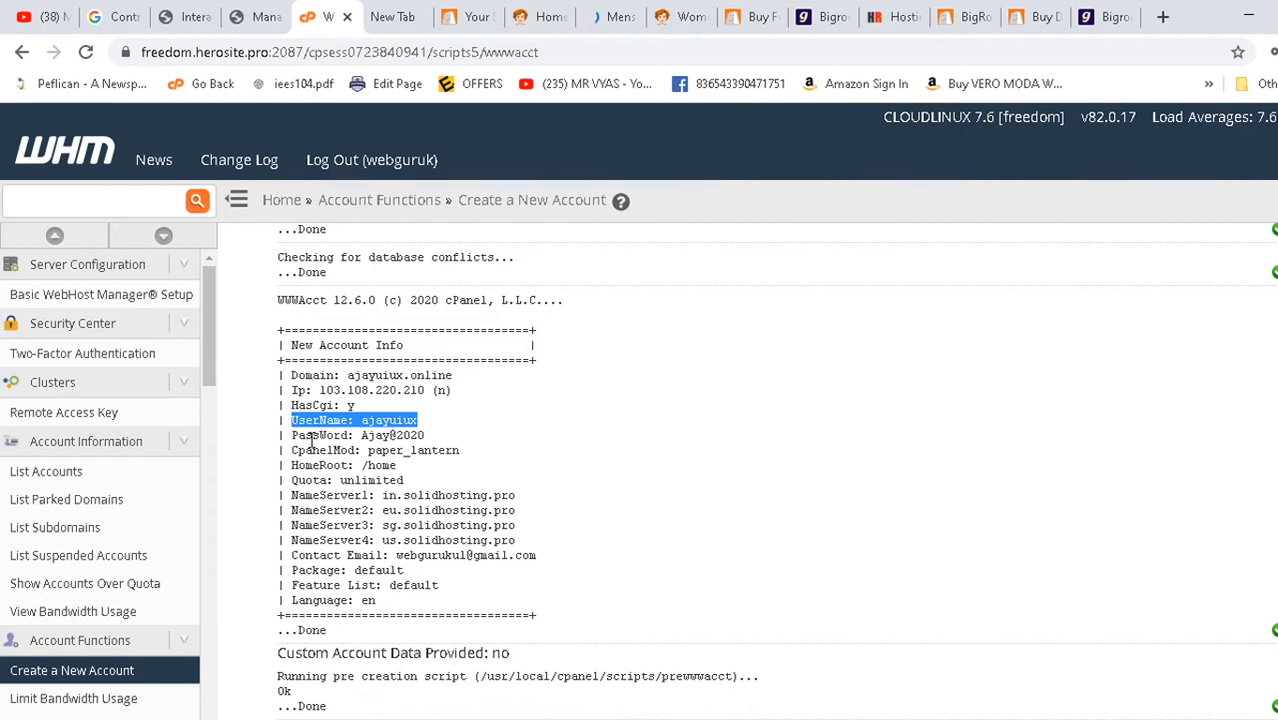
{"action": "left_click_drag", "start_coordinate": [291, 436], "coordinate": [436, 445]}
{"action": "left_click", "coordinate": [436, 449]}
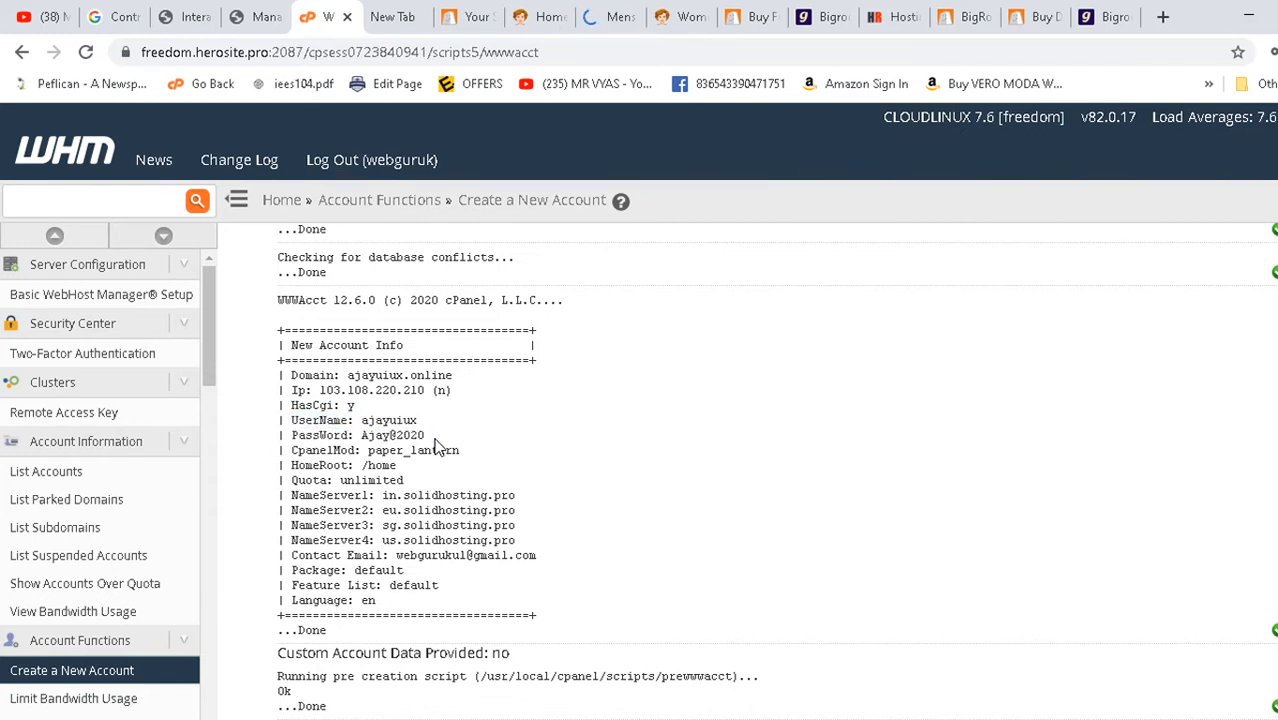
{"action": "left_click_drag", "start_coordinate": [287, 447], "coordinate": [303, 427]}
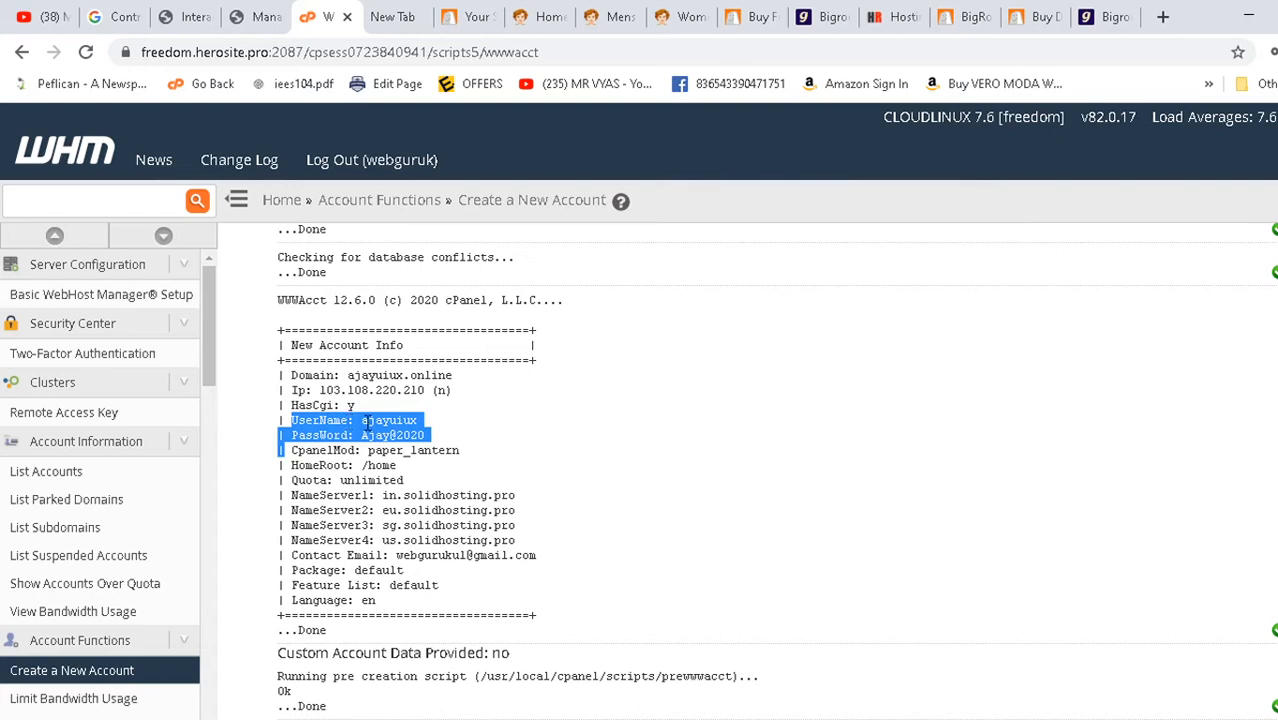
{"action": "scroll", "coordinate": [280, 465], "scroll_direction": "down", "scroll_amount": 3}
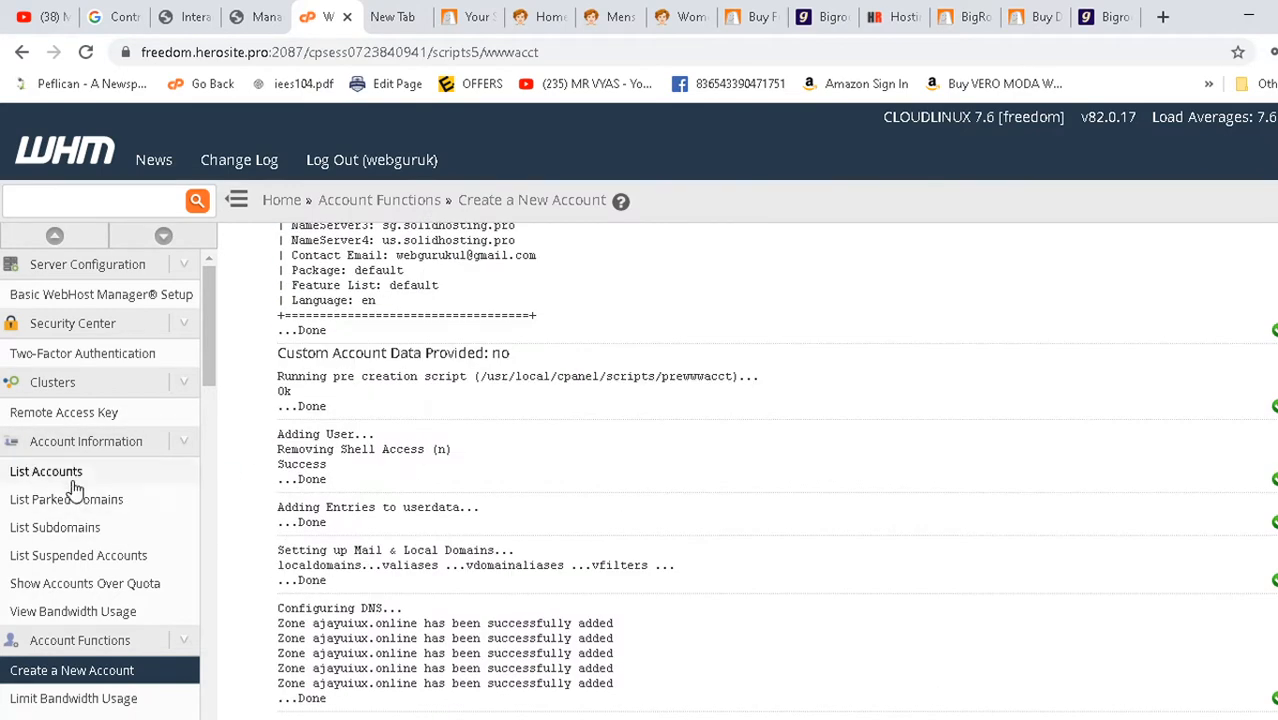
- Open List Accounts and scroll to ajayuiux.online with unlimited quota, default package and 0 MB used
{"action": "left_click", "coordinate": [94, 482]}
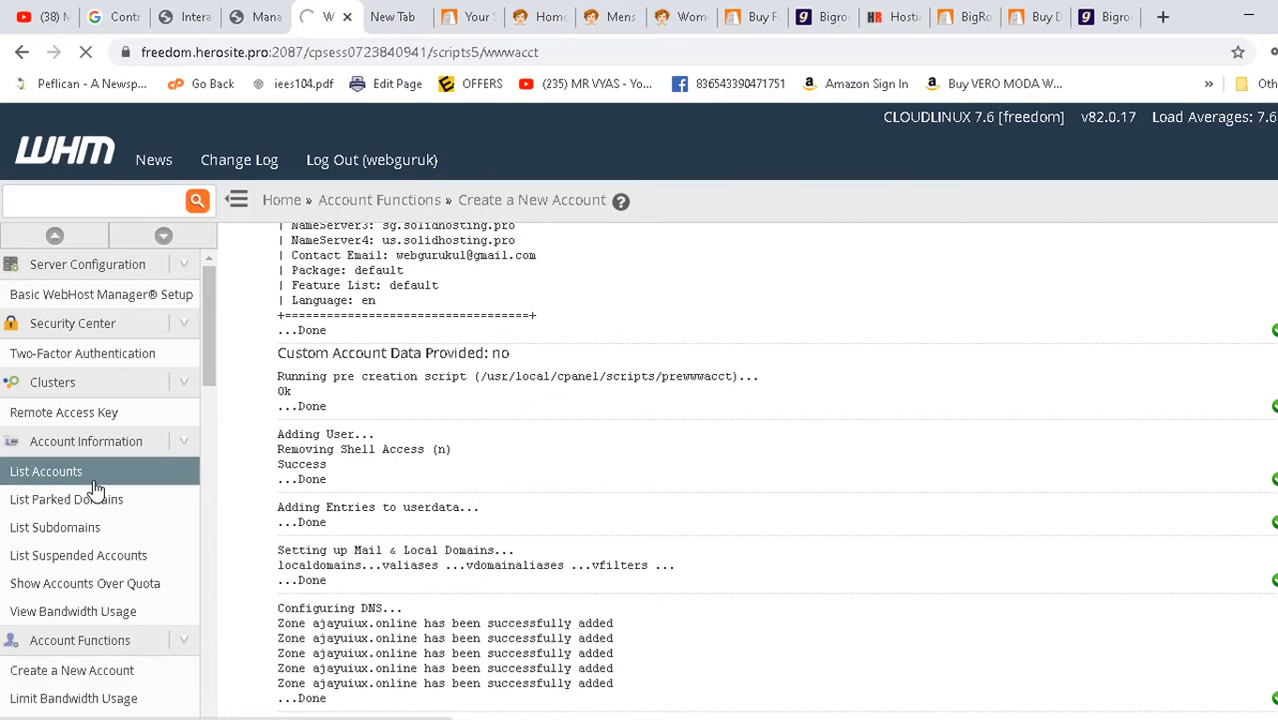
{"action": "scroll", "coordinate": [675, 442], "scroll_direction": "down", "scroll_amount": 2}
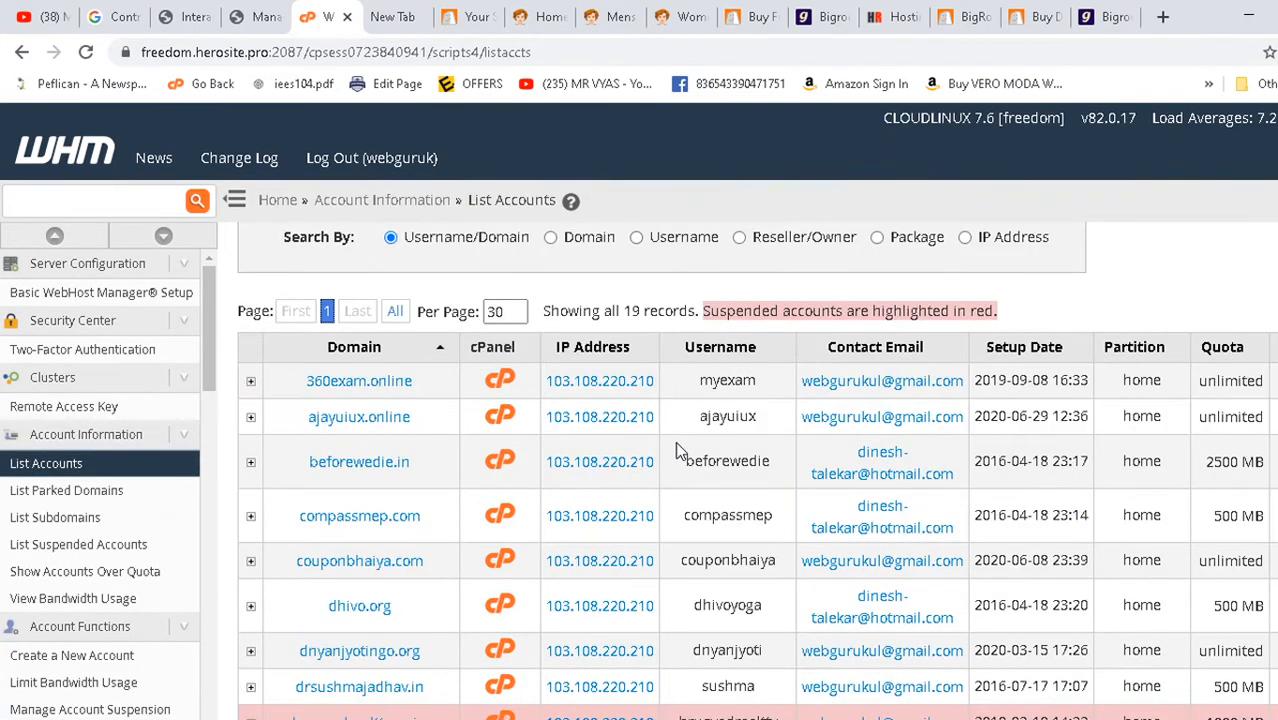
{"action": "scroll", "coordinate": [675, 450], "scroll_direction": "down", "scroll_amount": 2}
{"action": "scroll", "coordinate": [675, 450], "scroll_direction": "up", "scroll_amount": 3}
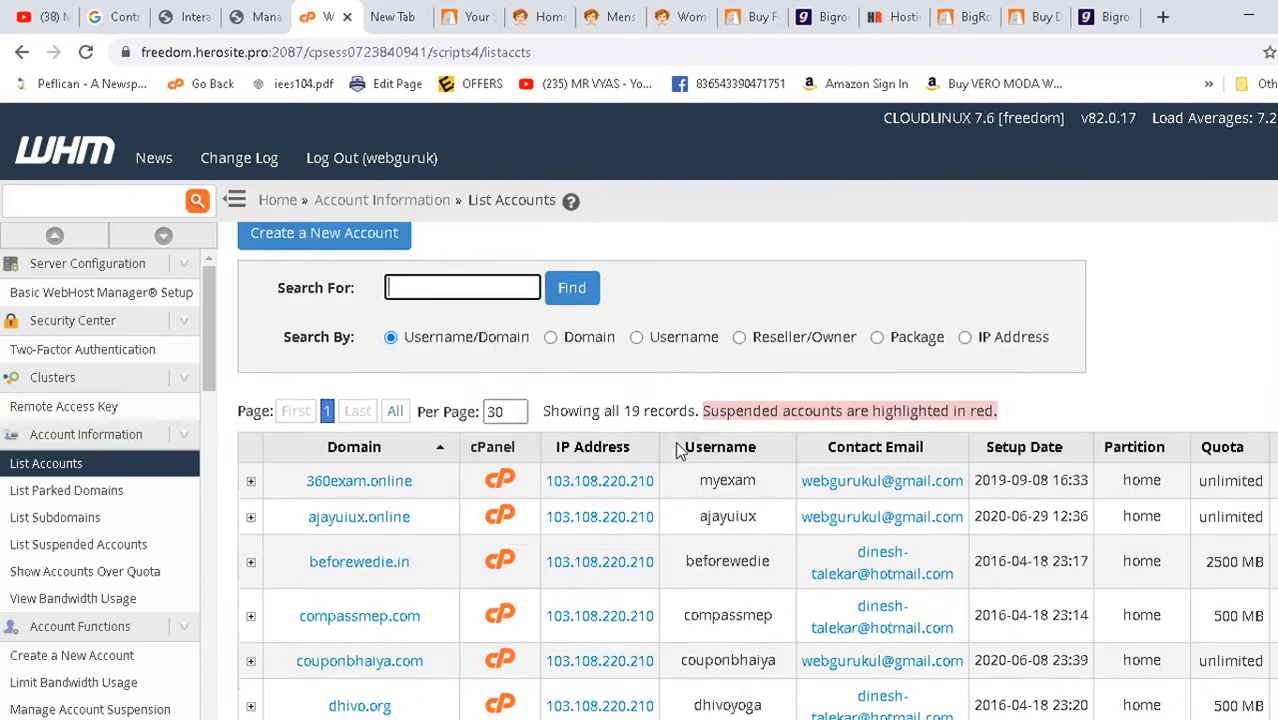
{"action": "scroll", "coordinate": [675, 450], "scroll_direction": "down", "scroll_amount": 7}
{"action": "scroll", "coordinate": [675, 450], "scroll_direction": "up", "scroll_amount": 5}
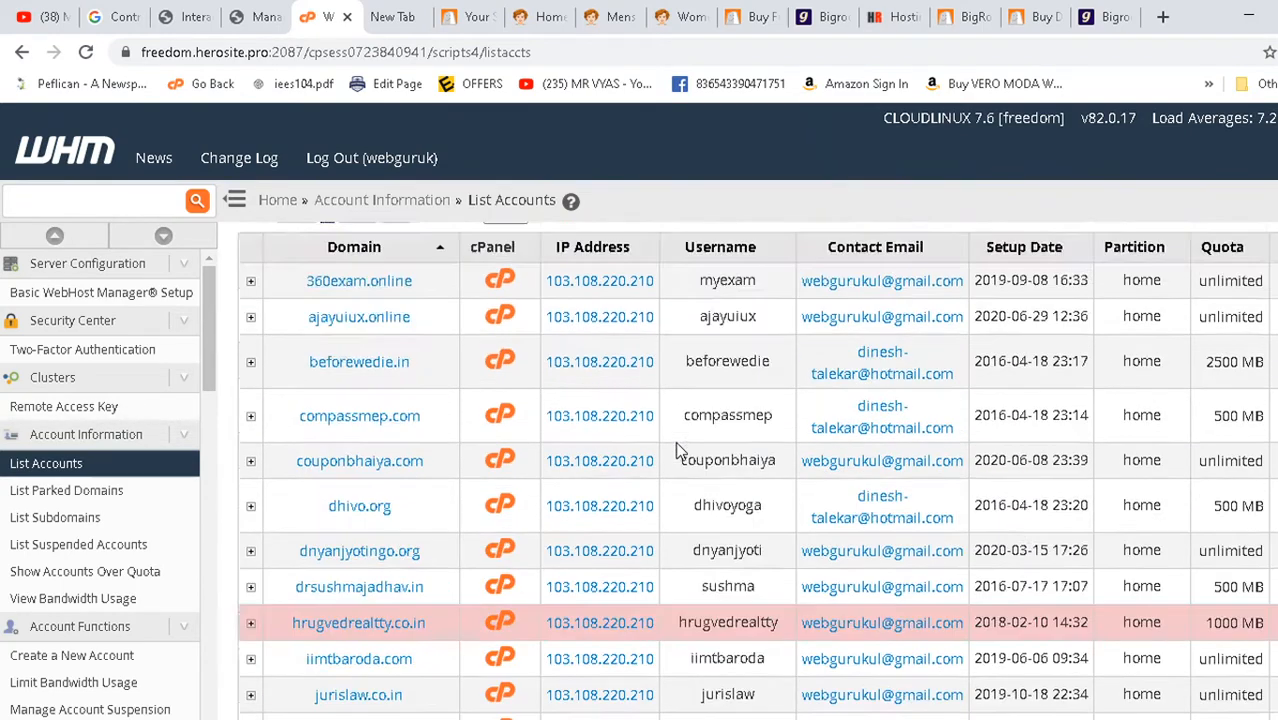
{"action": "scroll", "coordinate": [675, 447], "scroll_direction": "up", "scroll_amount": 3}
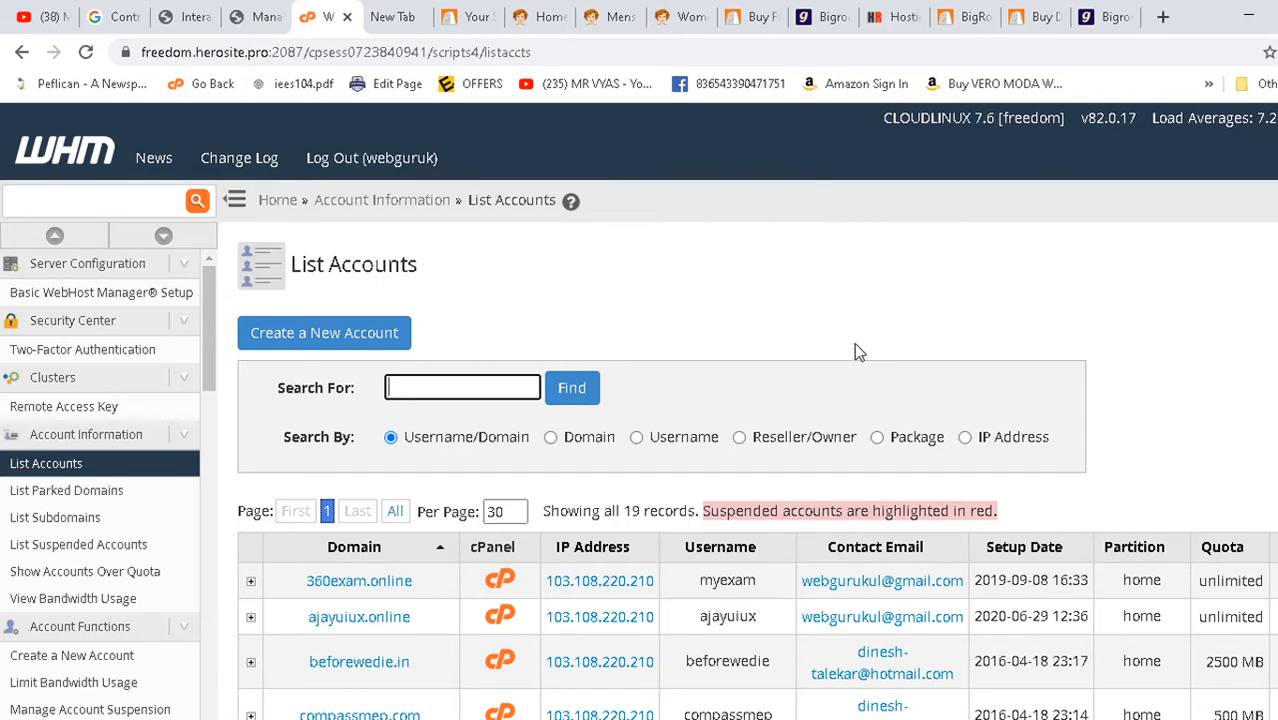
{"action": "scroll", "coordinate": [911, 322], "scroll_direction": "down", "scroll_amount": 3}
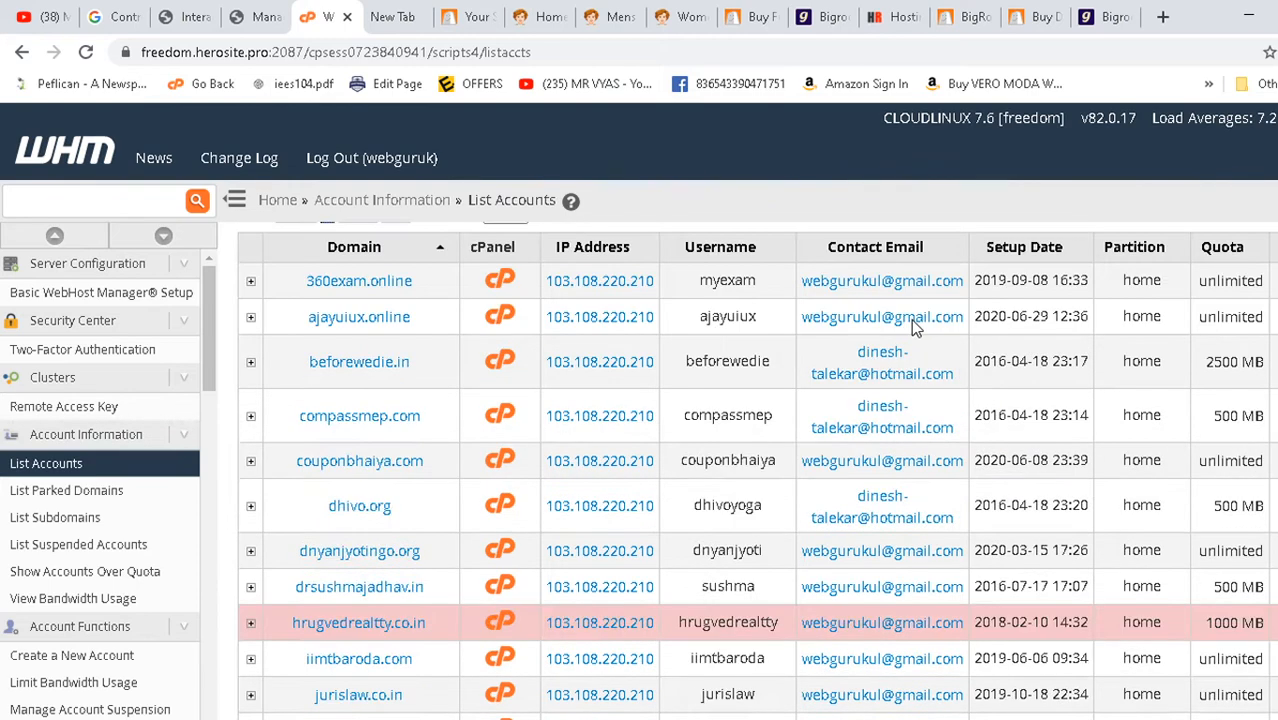
{"action": "scroll", "coordinate": [1064, 290], "scroll_direction": "right", "scroll_amount": 5}
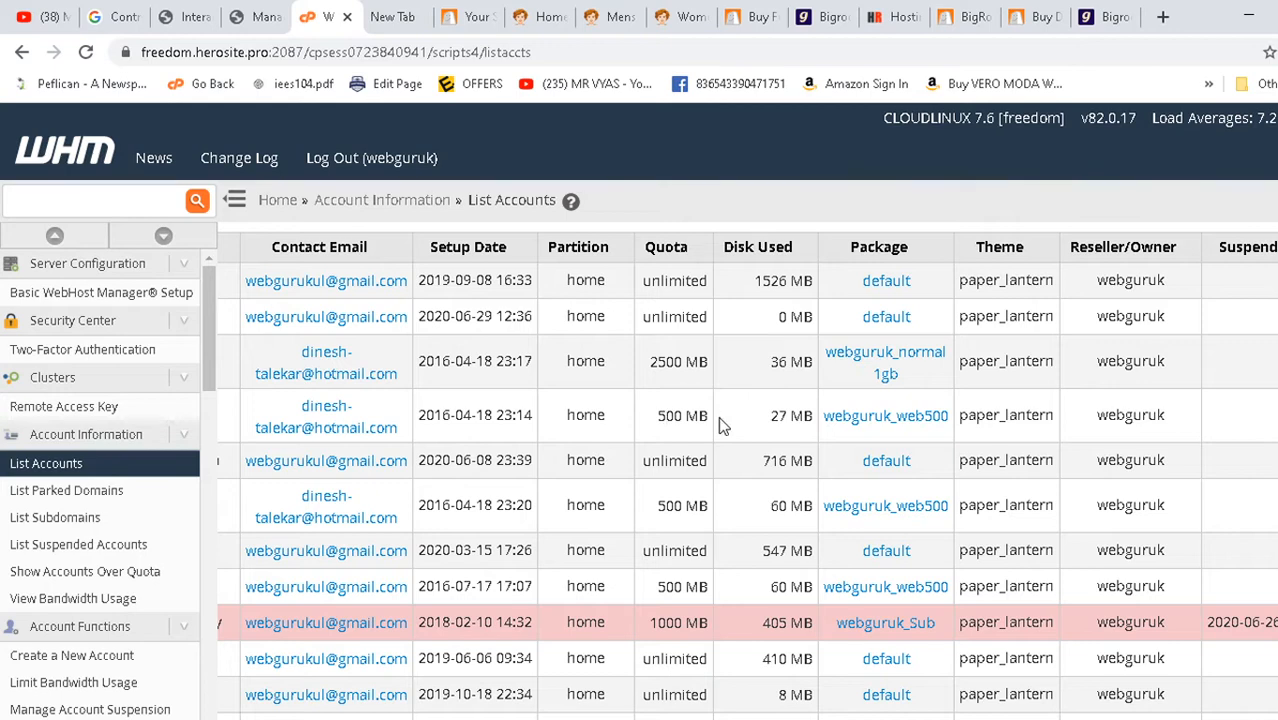
{"action": "scroll", "coordinate": [653, 617], "scroll_direction": "down", "scroll_amount": 5}
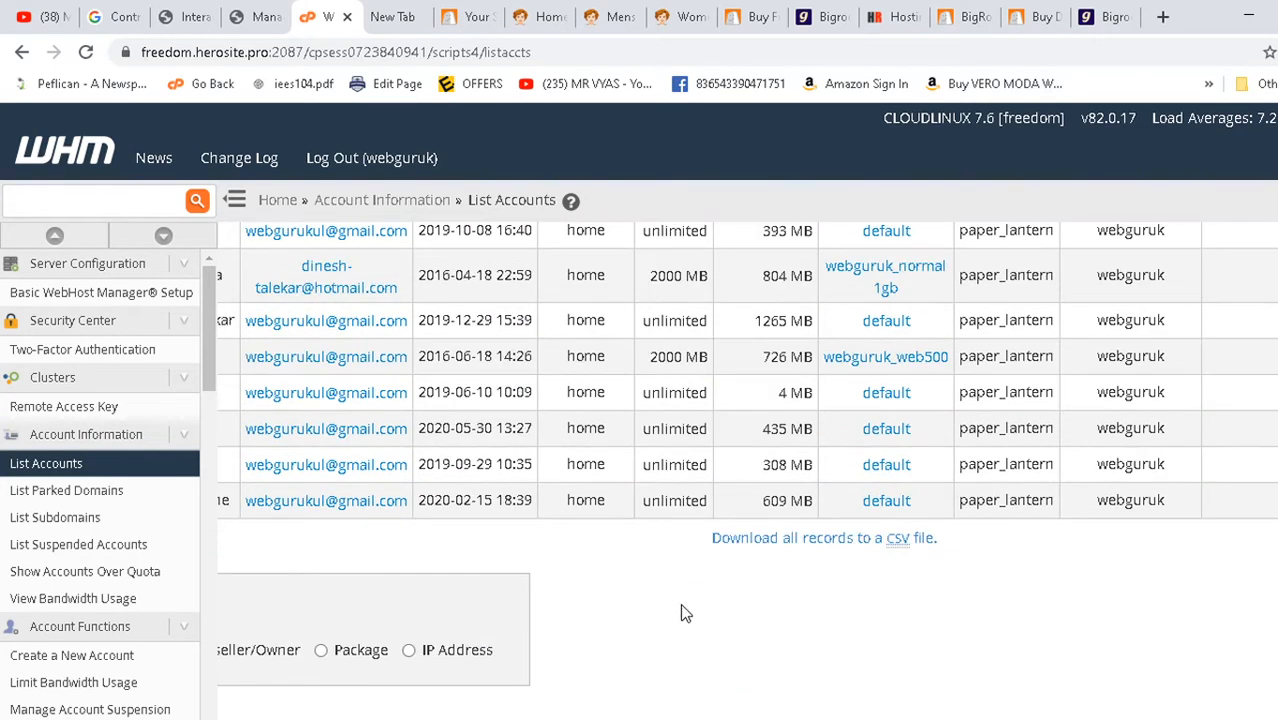
{"action": "scroll", "coordinate": [680, 605], "scroll_direction": "up", "scroll_amount": 5}
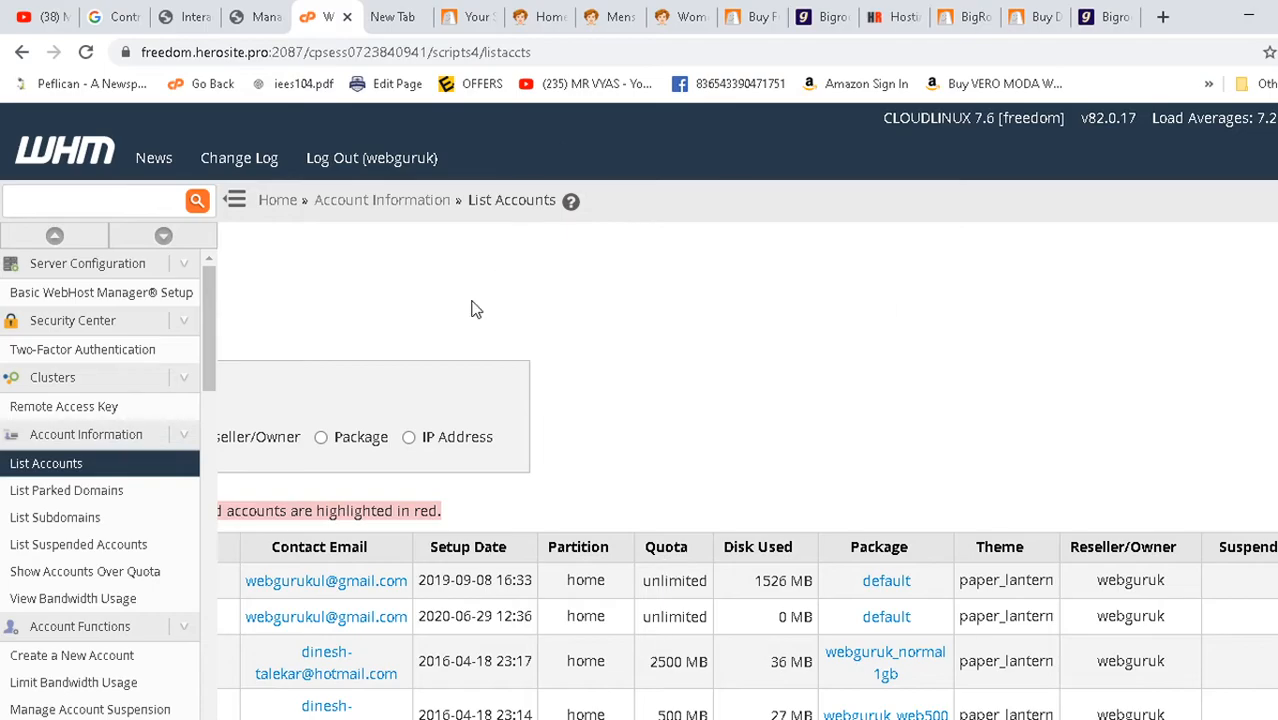
{"action": "key", "text": "alt+Tab"}
{"action": "key", "text": "alt+Tab"}
{"action": "key", "text": "alt+Tab"}
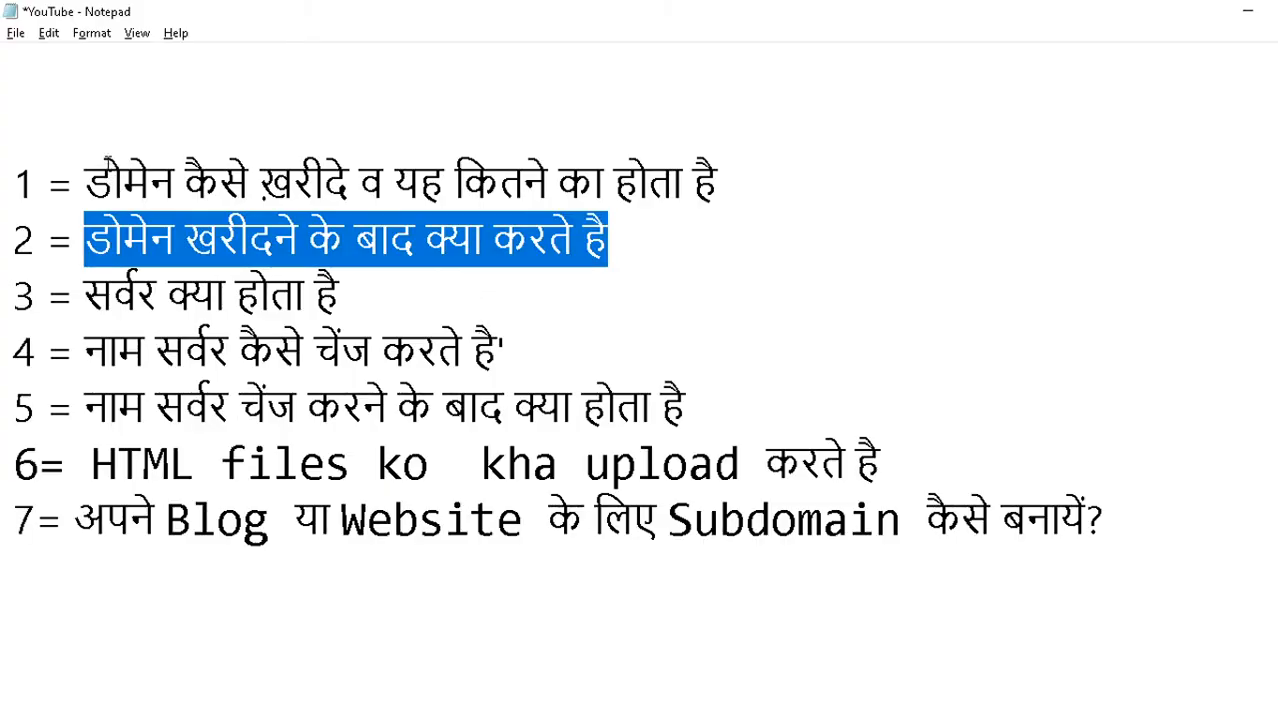
{"action": "left_click_drag", "start_coordinate": [96, 176], "coordinate": [862, 178]}
{"action": "left_click_drag", "start_coordinate": [140, 250], "coordinate": [636, 252]}
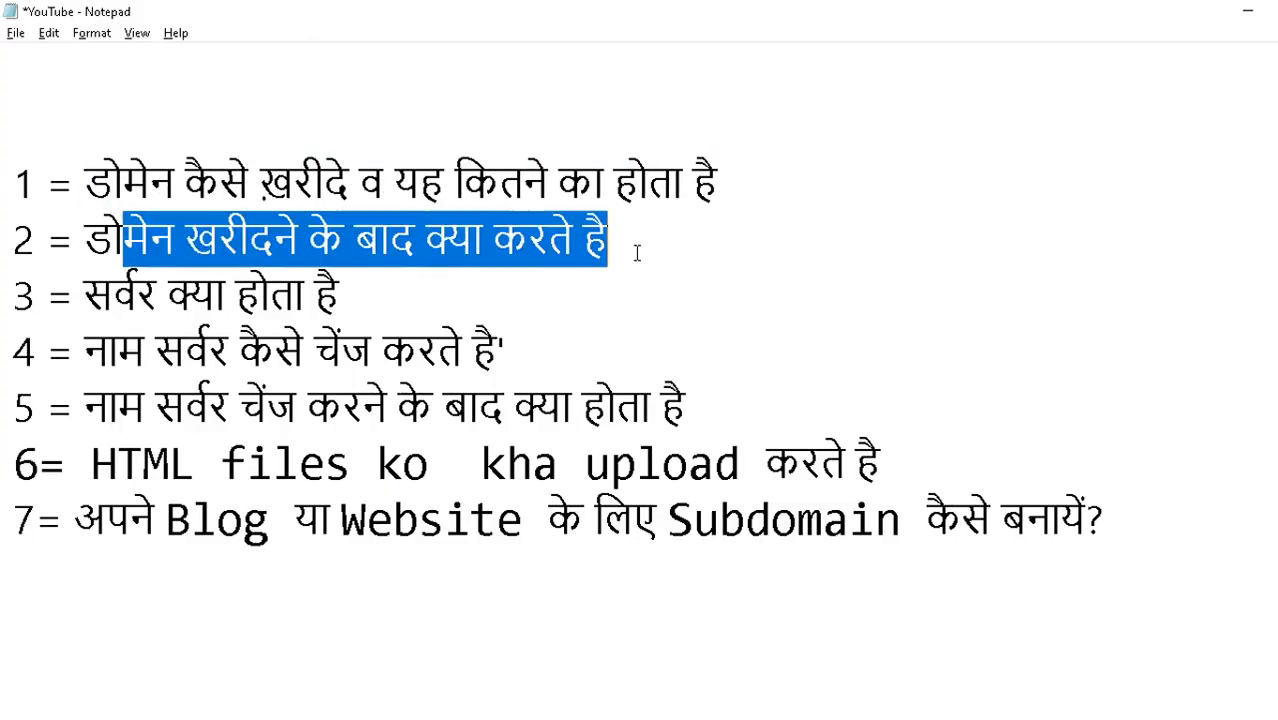
{"action": "left_click", "coordinate": [114, 295]}
{"action": "left_click_drag", "start_coordinate": [87, 296], "coordinate": [497, 296]}
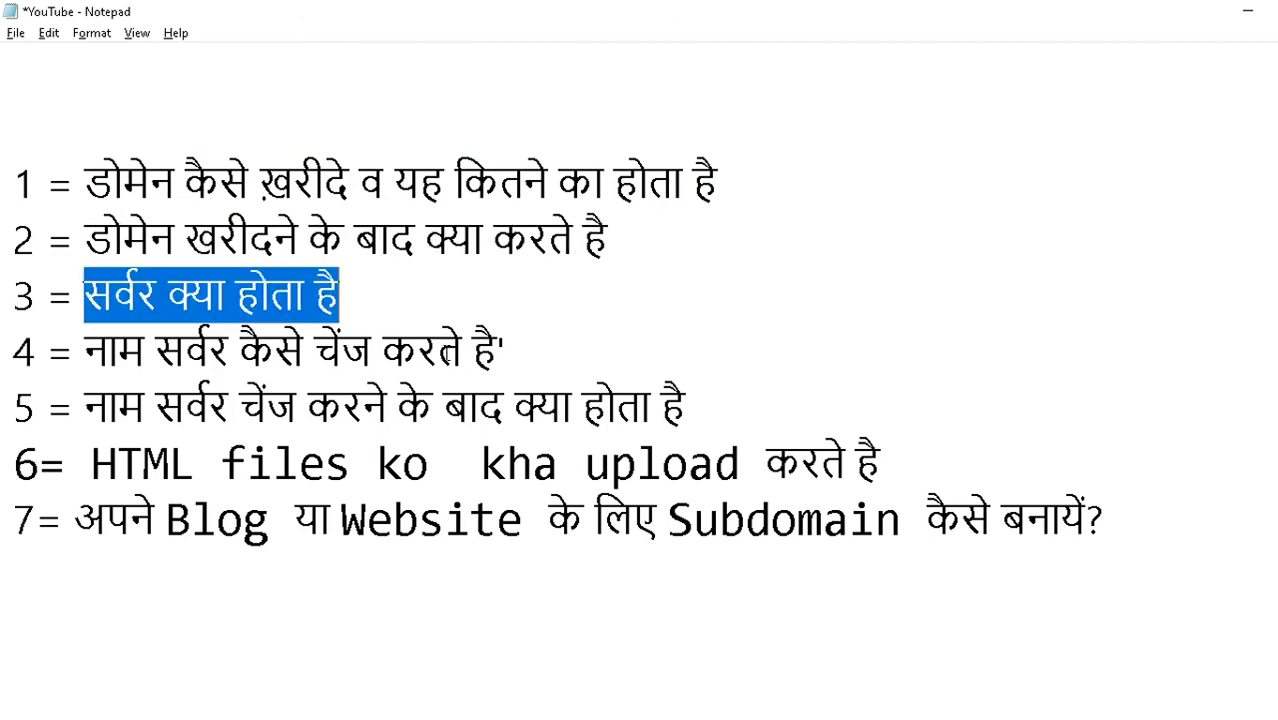
{"action": "key", "text": "alt+Tab"}
{"action": "key", "text": "alt+Tab"}
{"action": "key", "text": "alt+Tab"}
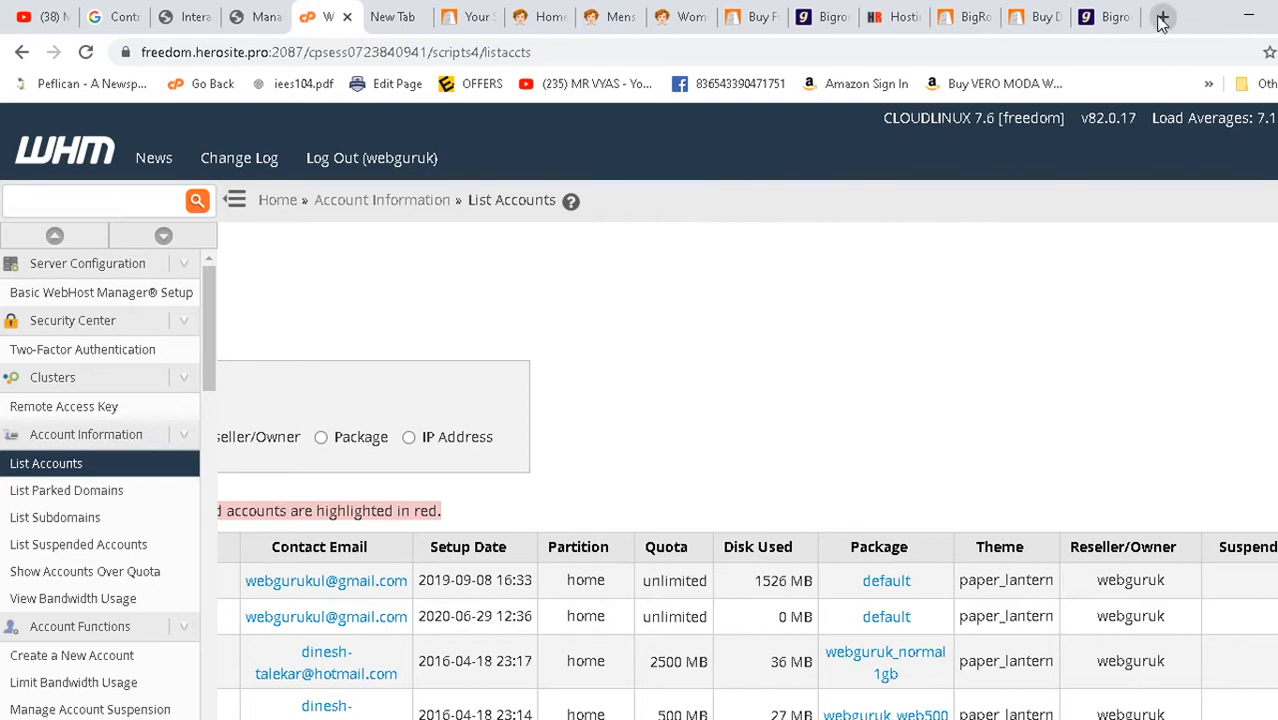
- Load ajayuiux.online in a new tab, which shows a 'site can't be reached' error
{"action": "left_click", "coordinate": [1163, 17]}
{"action": "type", "text": "ajay"}
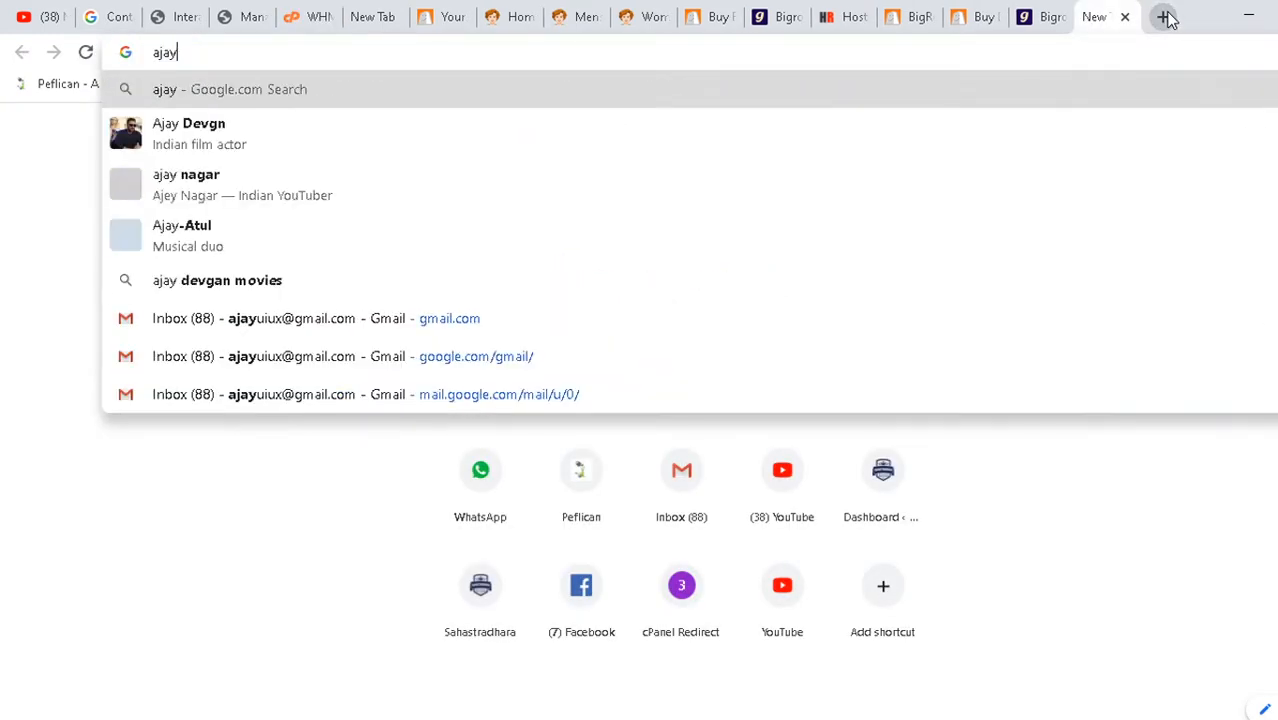
{"action": "type", "text": "ui"}
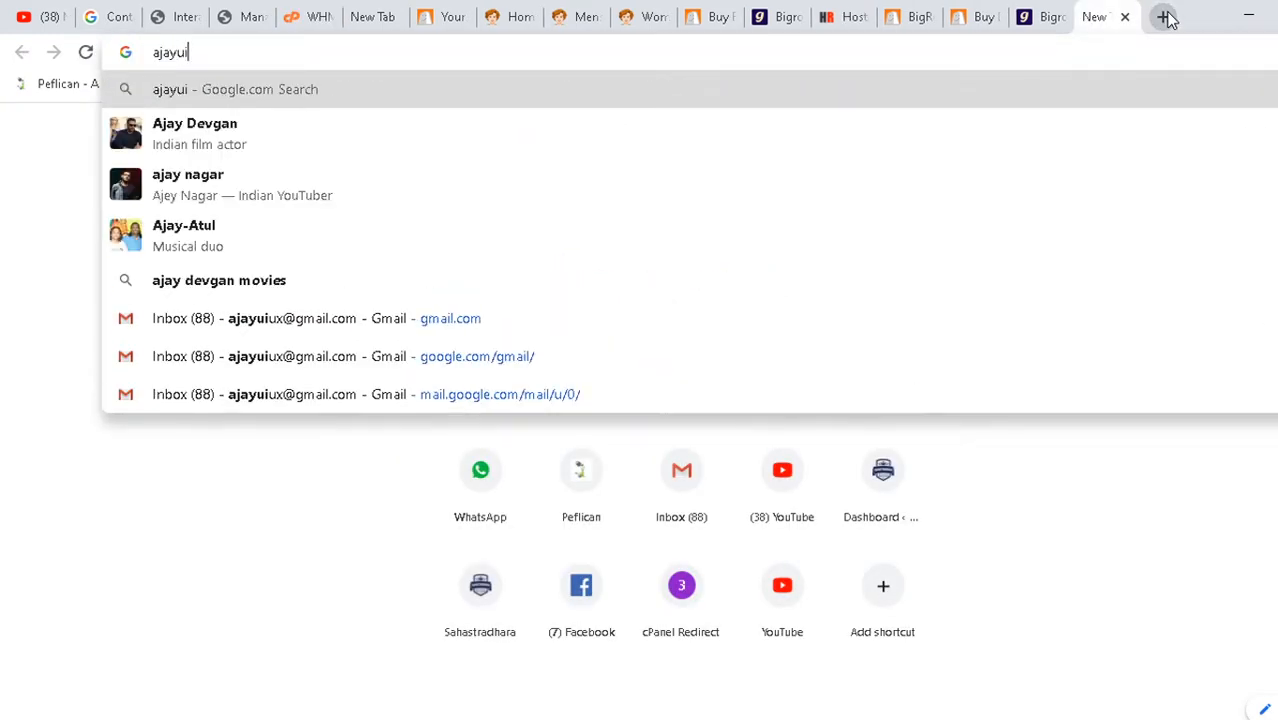
{"action": "type", "text": "ux."}
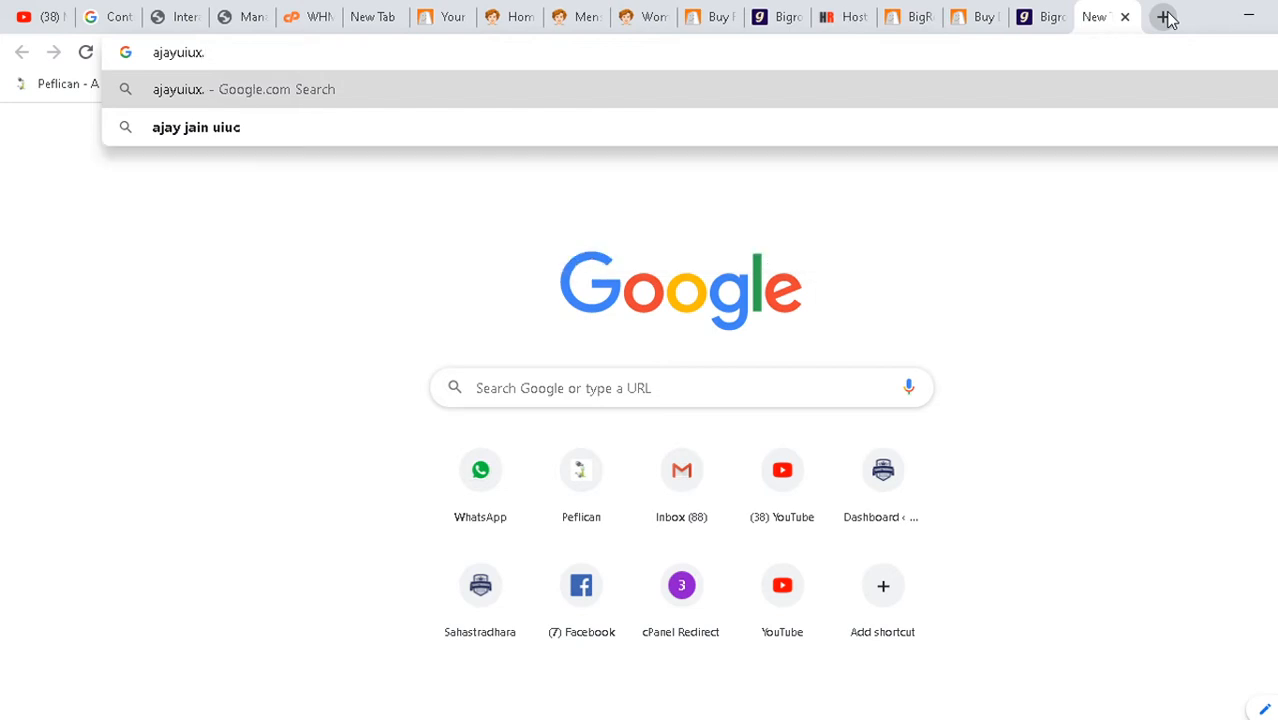
{"action": "type", "text": "online"}
{"action": "key", "text": "Return"}
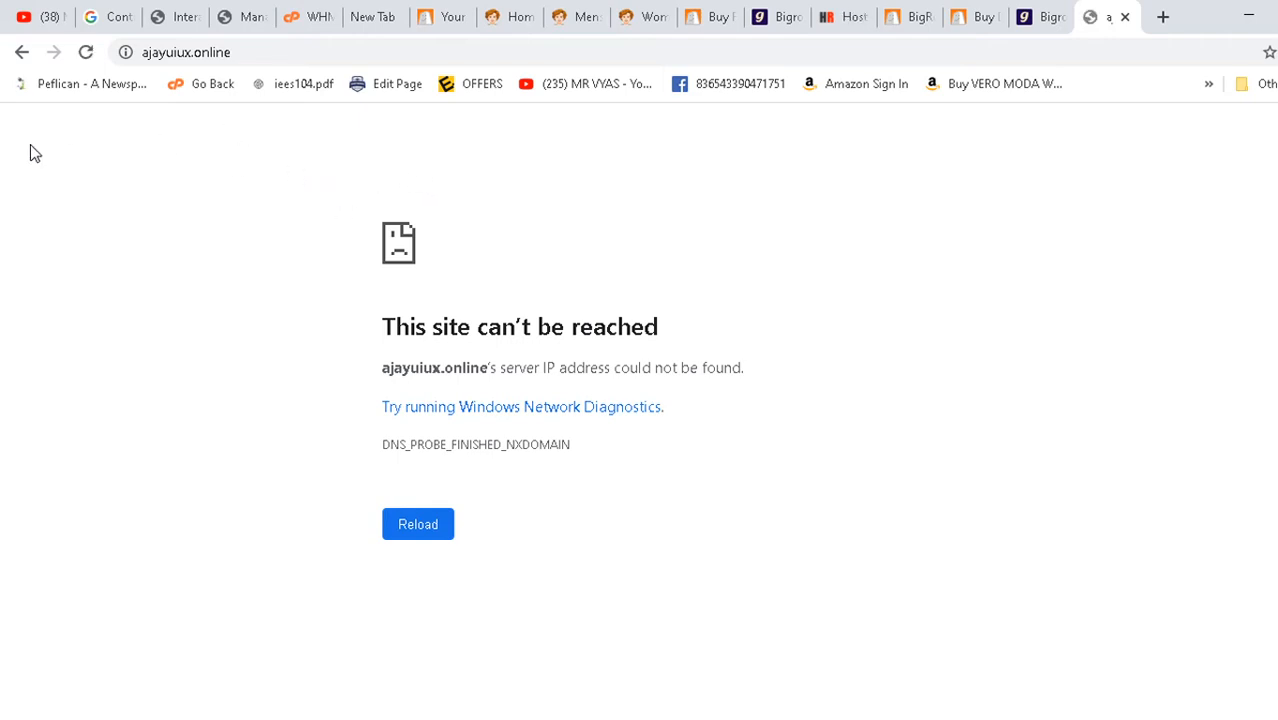
{"action": "left_click", "coordinate": [259, 52]}
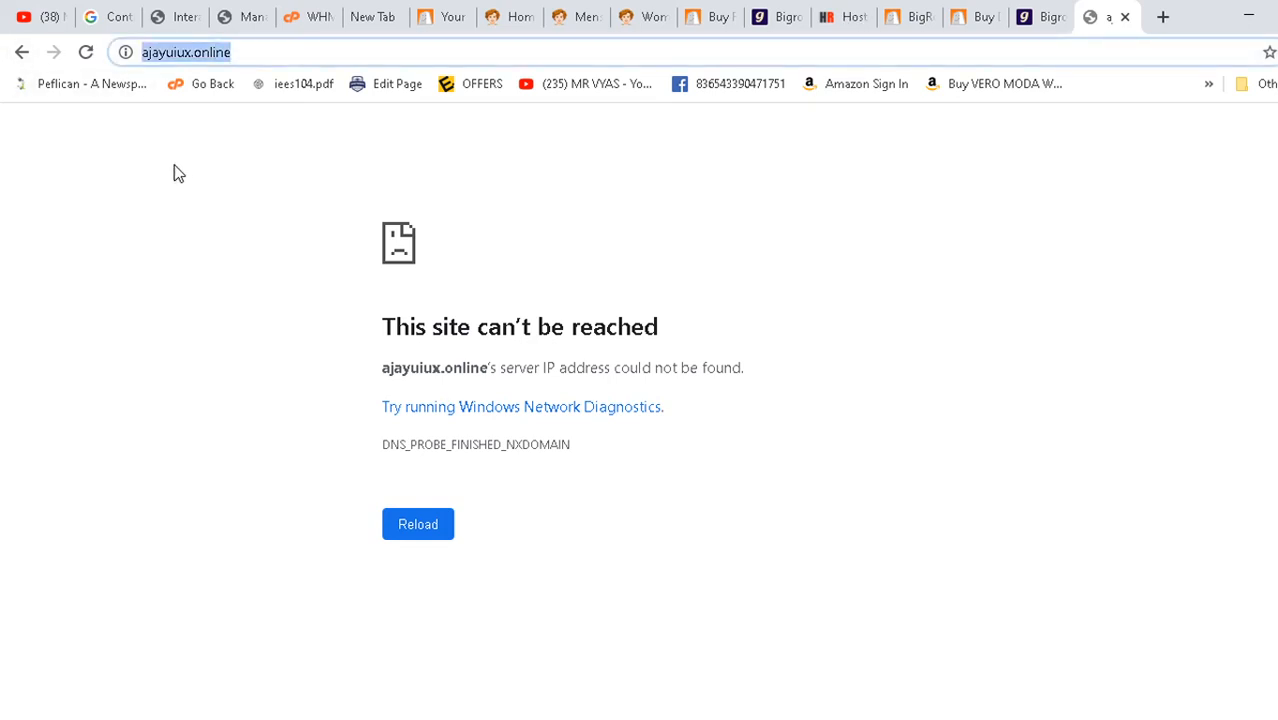
- Select the name-server change topic line in Notepad, then return to the browser tabs
{"action": "key", "text": "alt+Tab"}
{"action": "key", "text": "alt+Tab"}
{"action": "key", "text": "Tab"}
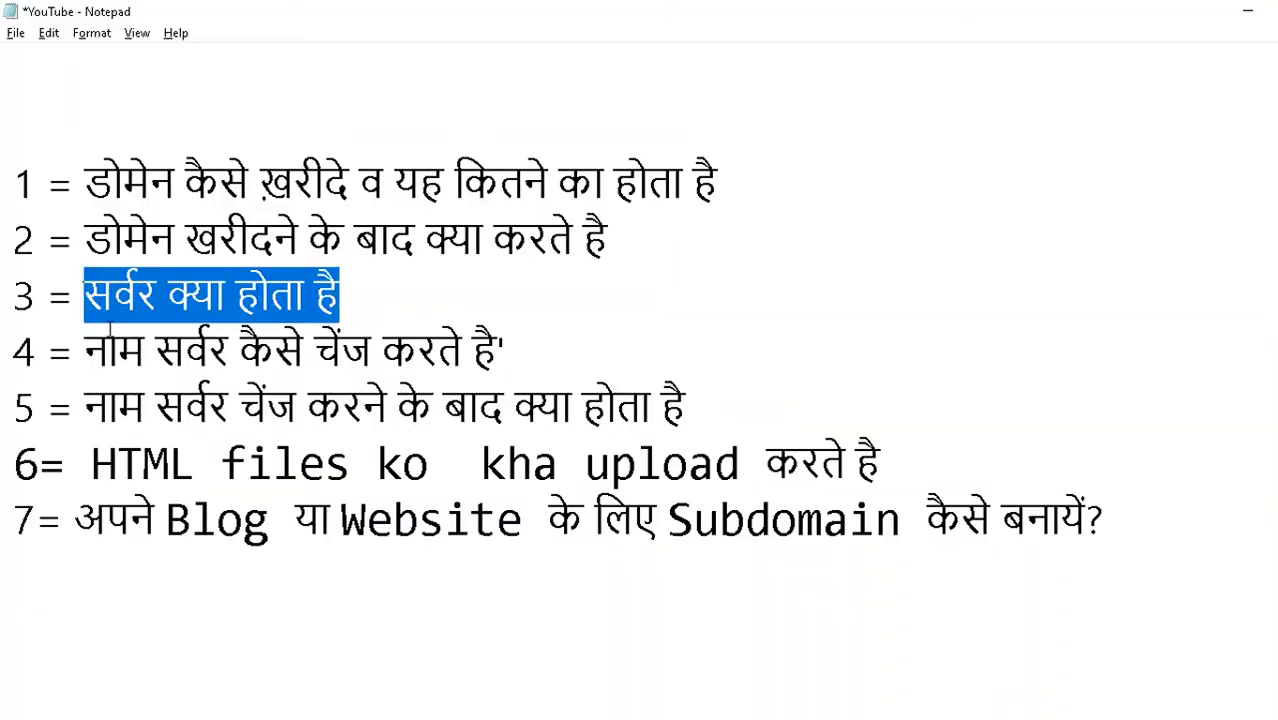
{"action": "left_click_drag", "start_coordinate": [118, 350], "coordinate": [515, 352]}
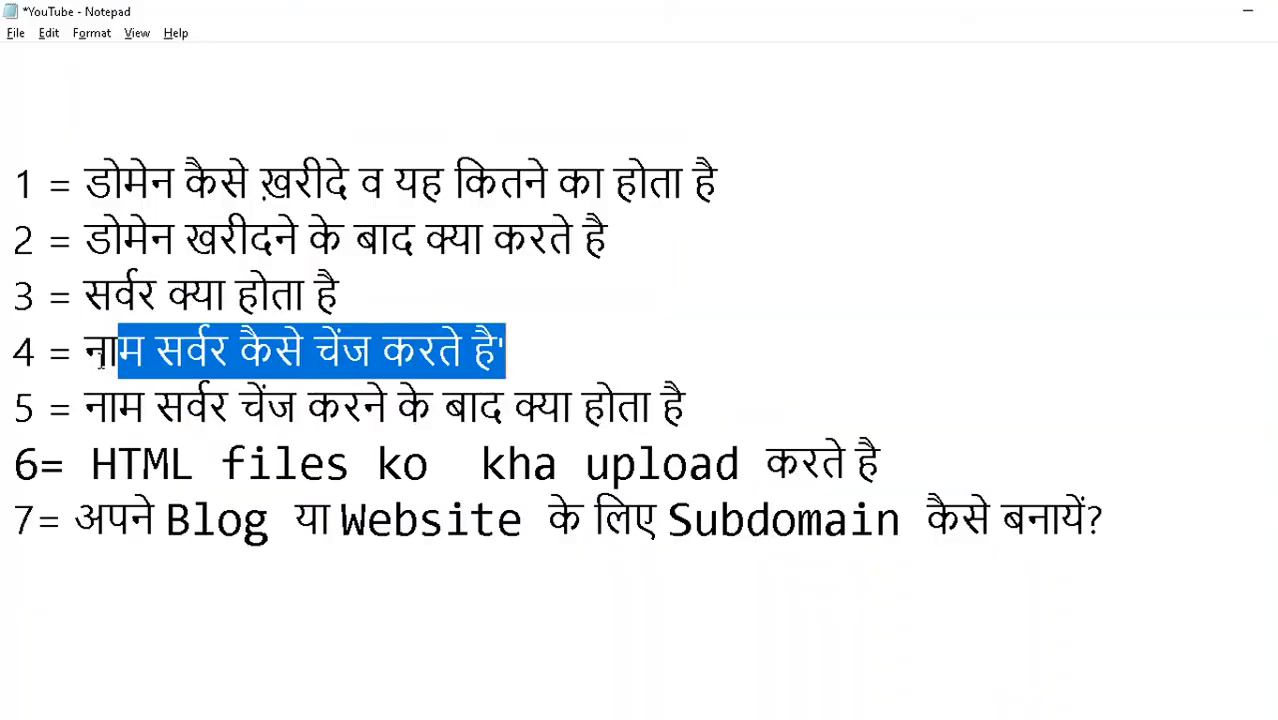
{"action": "left_click_drag", "start_coordinate": [84, 352], "coordinate": [737, 349]}
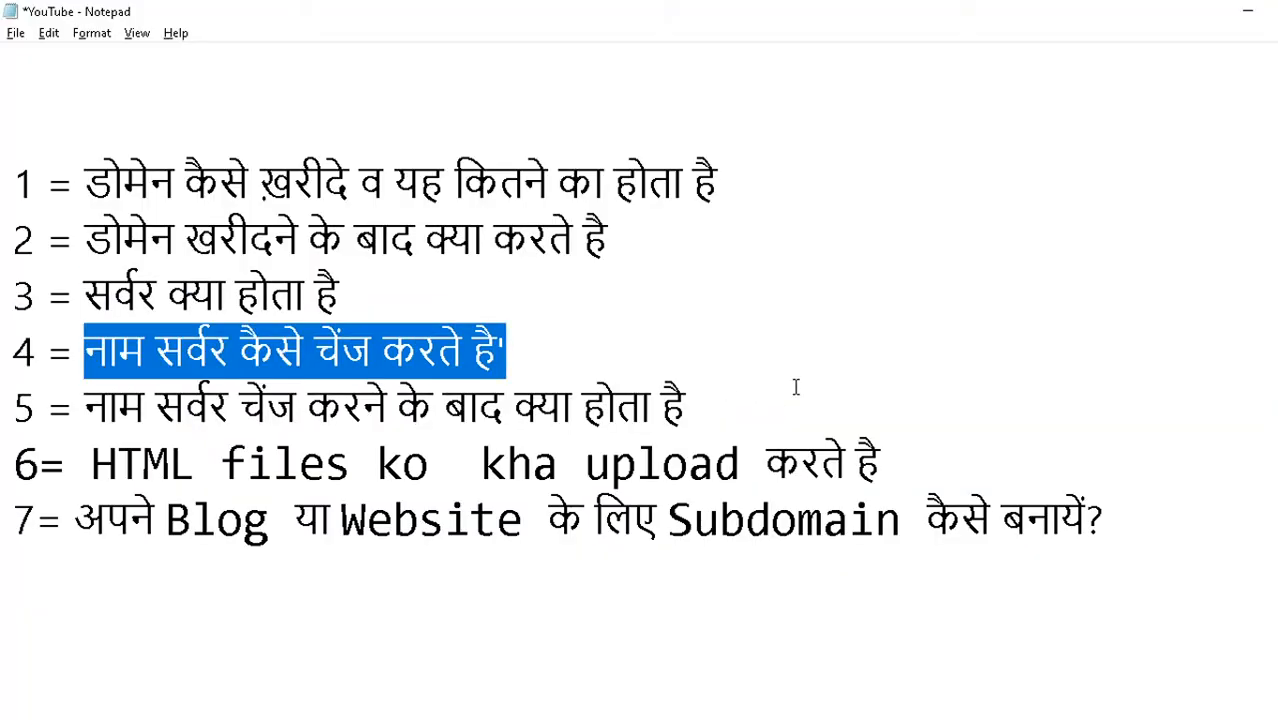
{"action": "key", "text": "alt+Tab"}
{"action": "key", "text": "alt+Tab"}
{"action": "key", "text": "Tab"}
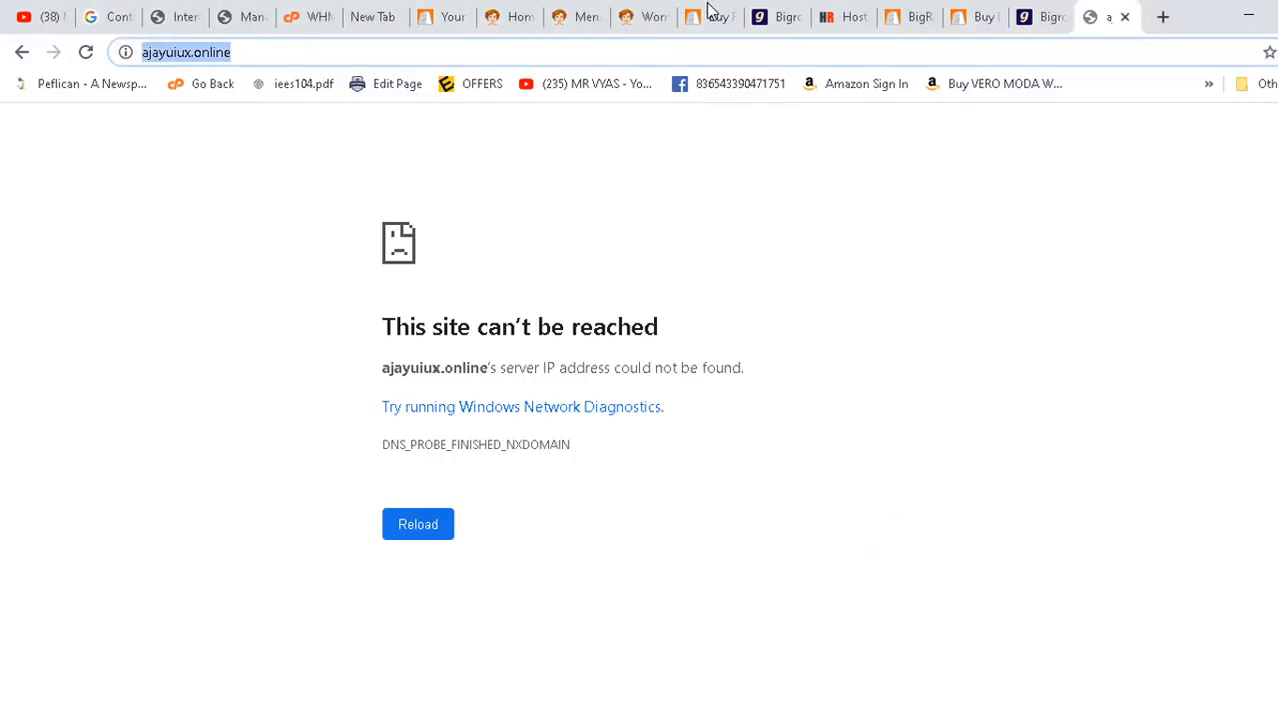
{"action": "left_click", "coordinate": [456, 14]}
- Look through the WHM, BigRock and HostingRaja tabs and go back to the domain registration page
{"action": "left_click", "coordinate": [320, 14]}
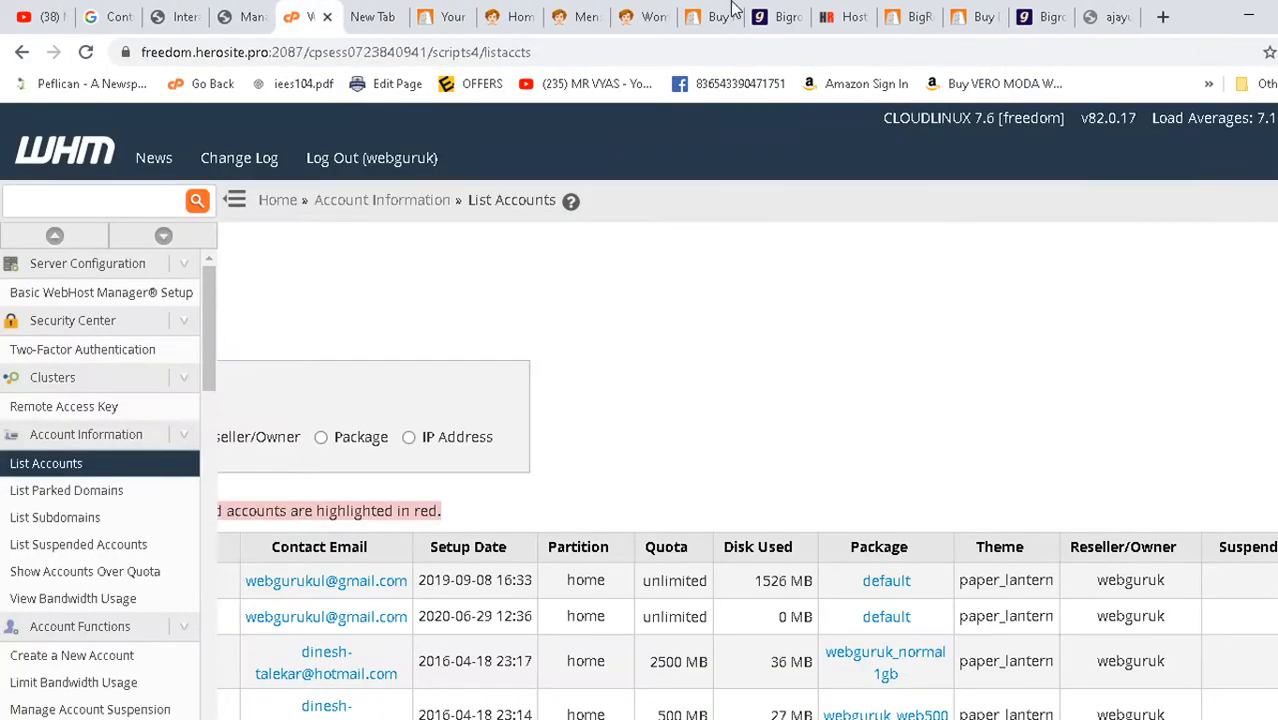
{"action": "left_click", "coordinate": [774, 16]}
{"action": "left_click", "coordinate": [712, 16]}
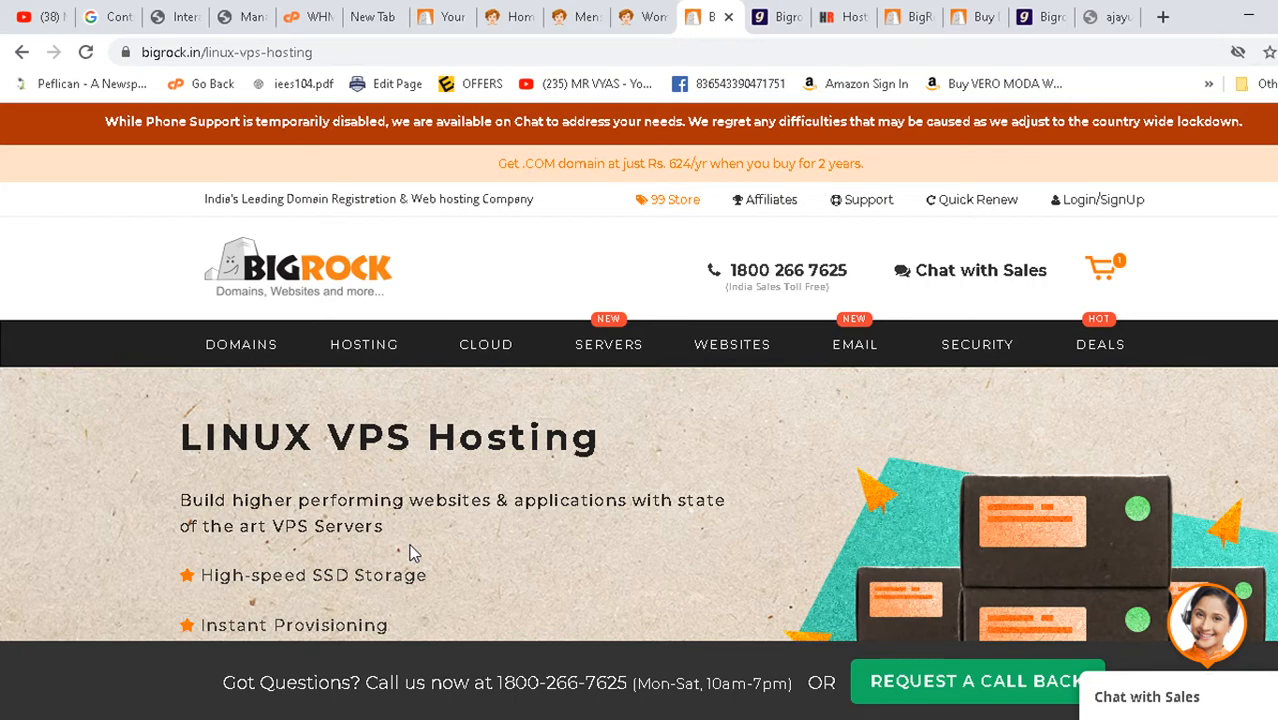
{"action": "scroll", "coordinate": [428, 475], "scroll_direction": "down", "scroll_amount": 7}
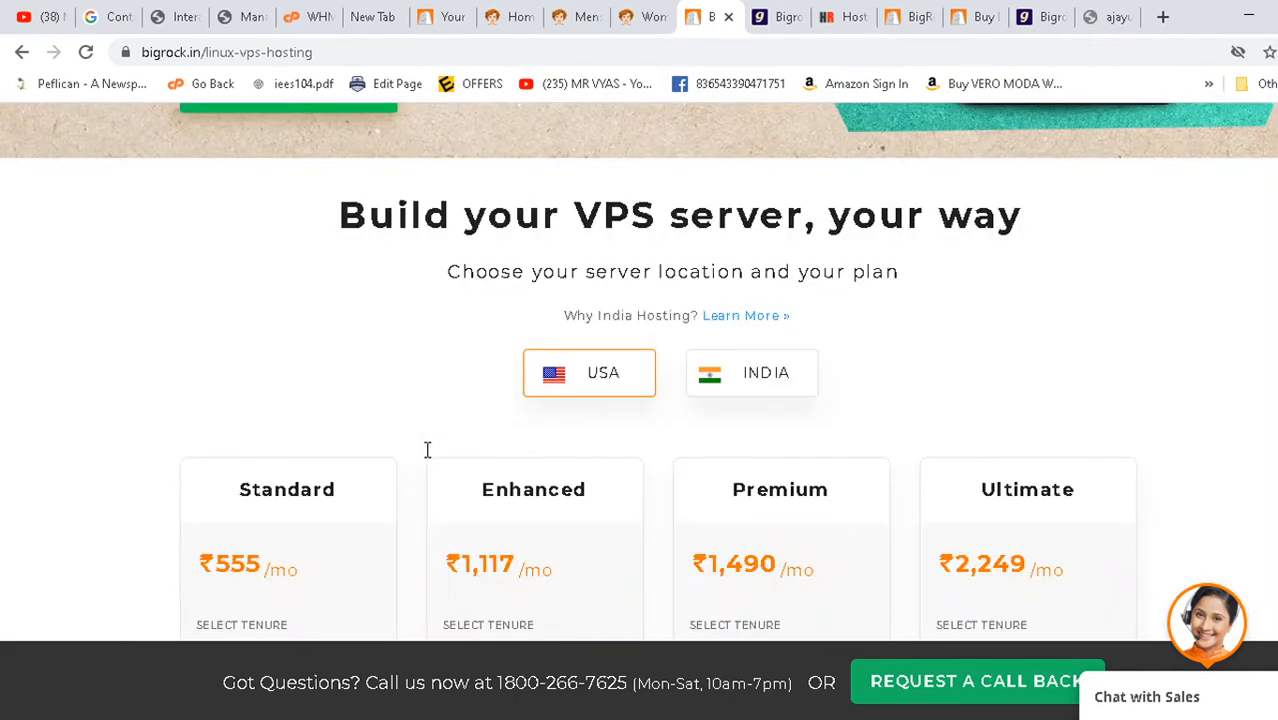
{"action": "scroll", "coordinate": [425, 447], "scroll_direction": "up", "scroll_amount": 6}
{"action": "left_click", "coordinate": [848, 15]}
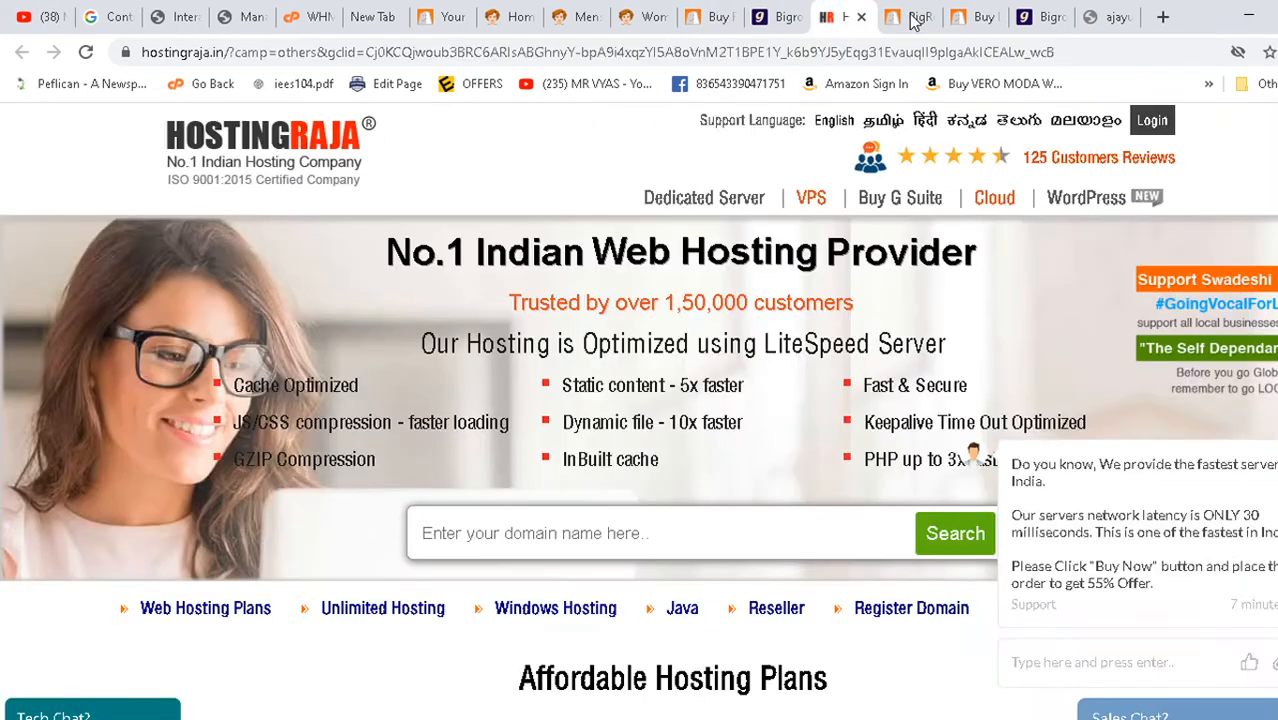
{"action": "left_click", "coordinate": [916, 15]}
{"action": "left_click", "coordinate": [968, 15]}
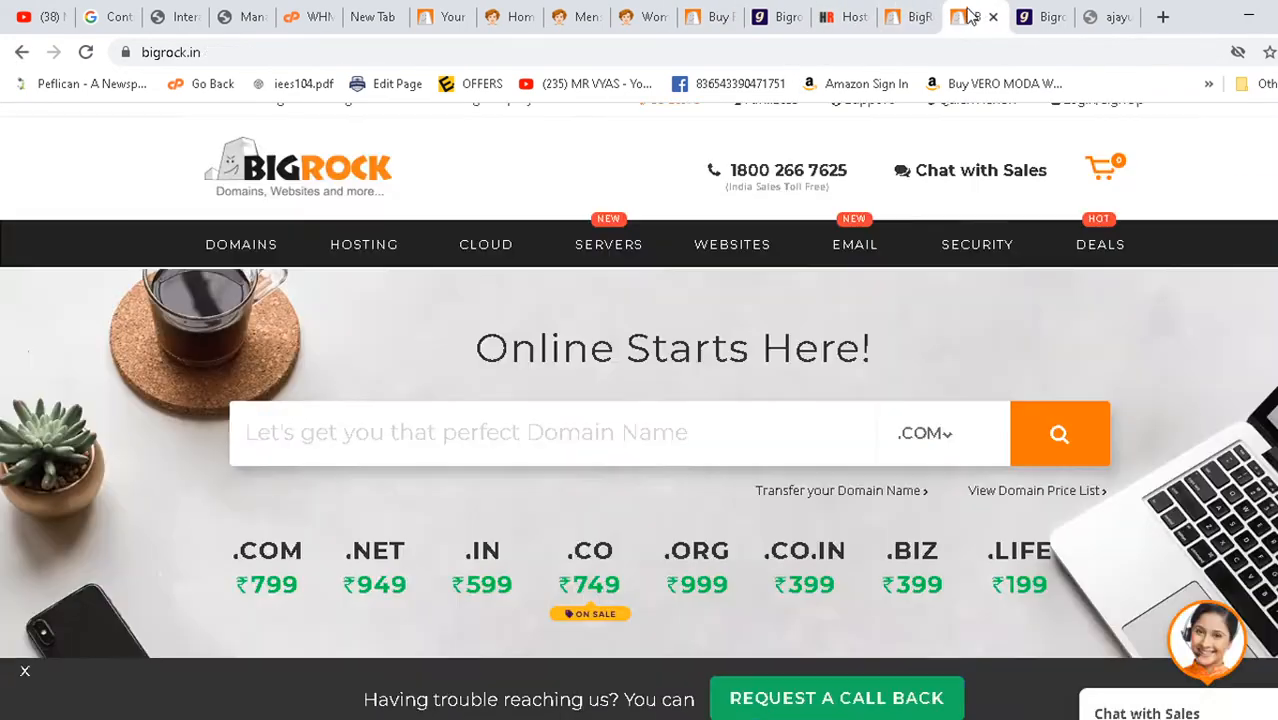
{"action": "left_click", "coordinate": [303, 14]}
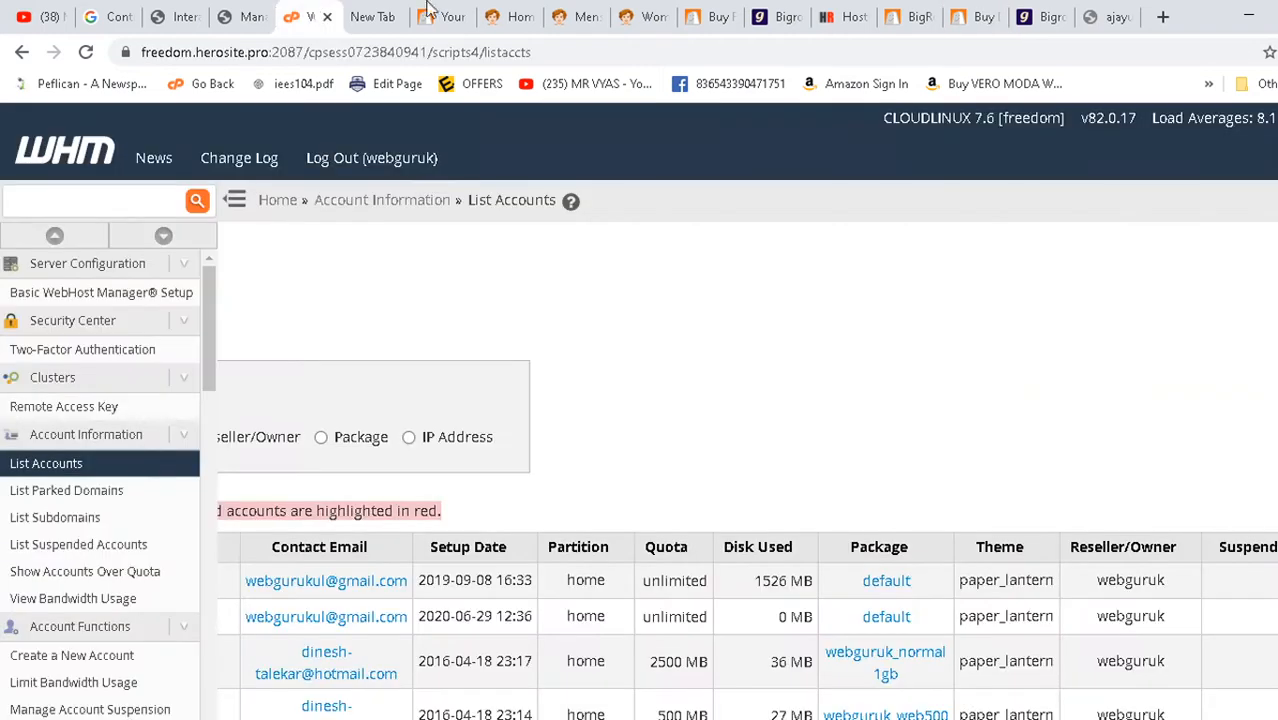
{"action": "left_click", "coordinate": [460, 12]}
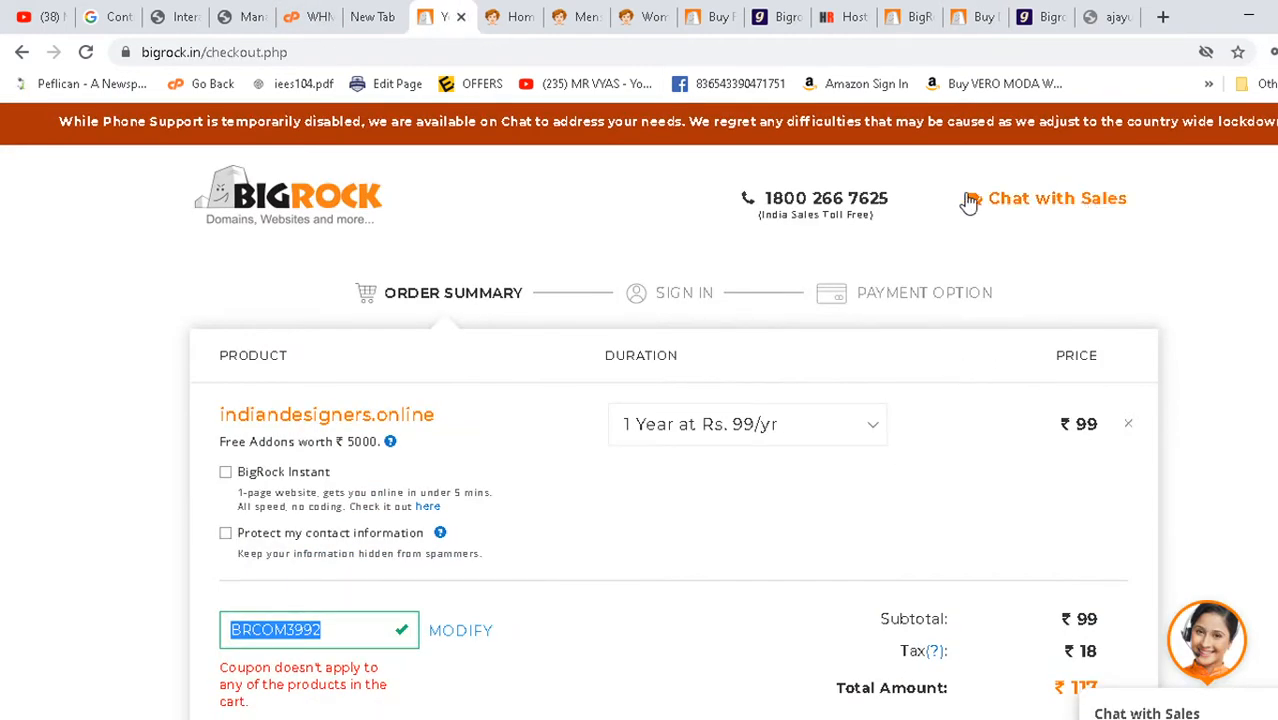
{"action": "left_click", "coordinate": [22, 52]}
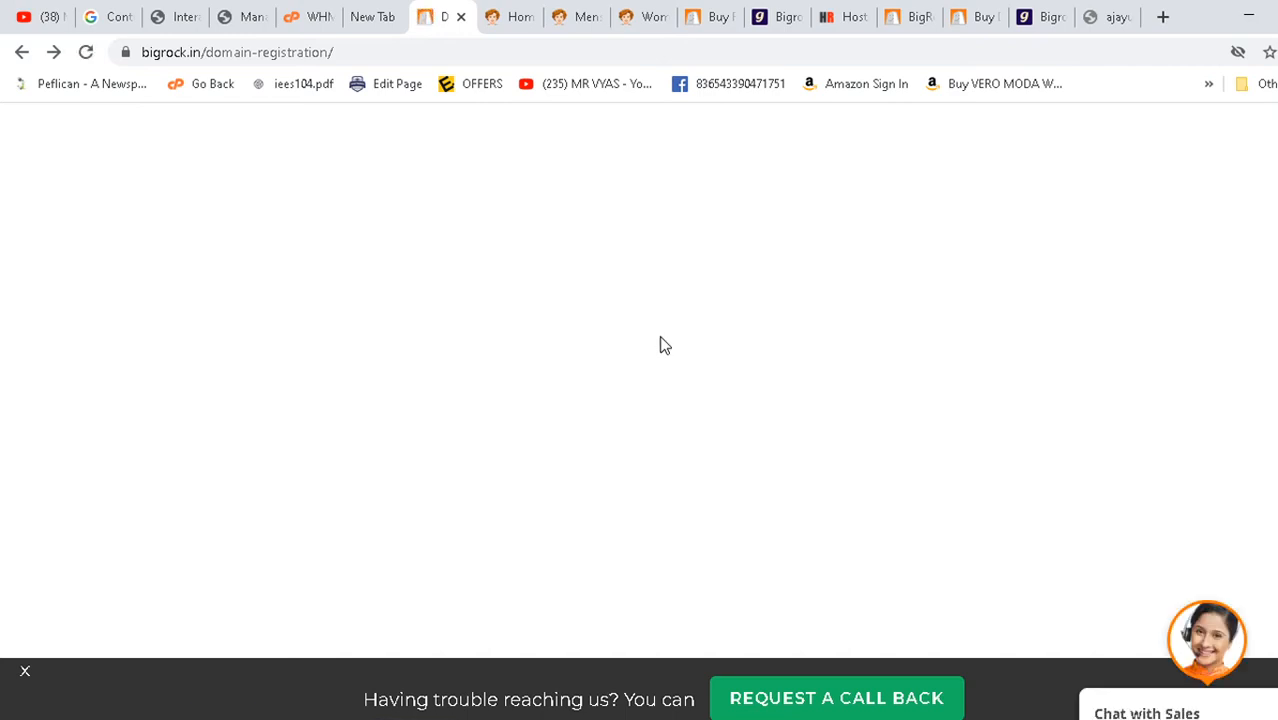
- Close the CouponBhaiya home, Mens Sports Shoes and Womens Clothing tabs
{"action": "left_click", "coordinate": [510, 16]}
{"action": "left_click", "coordinate": [531, 17]}
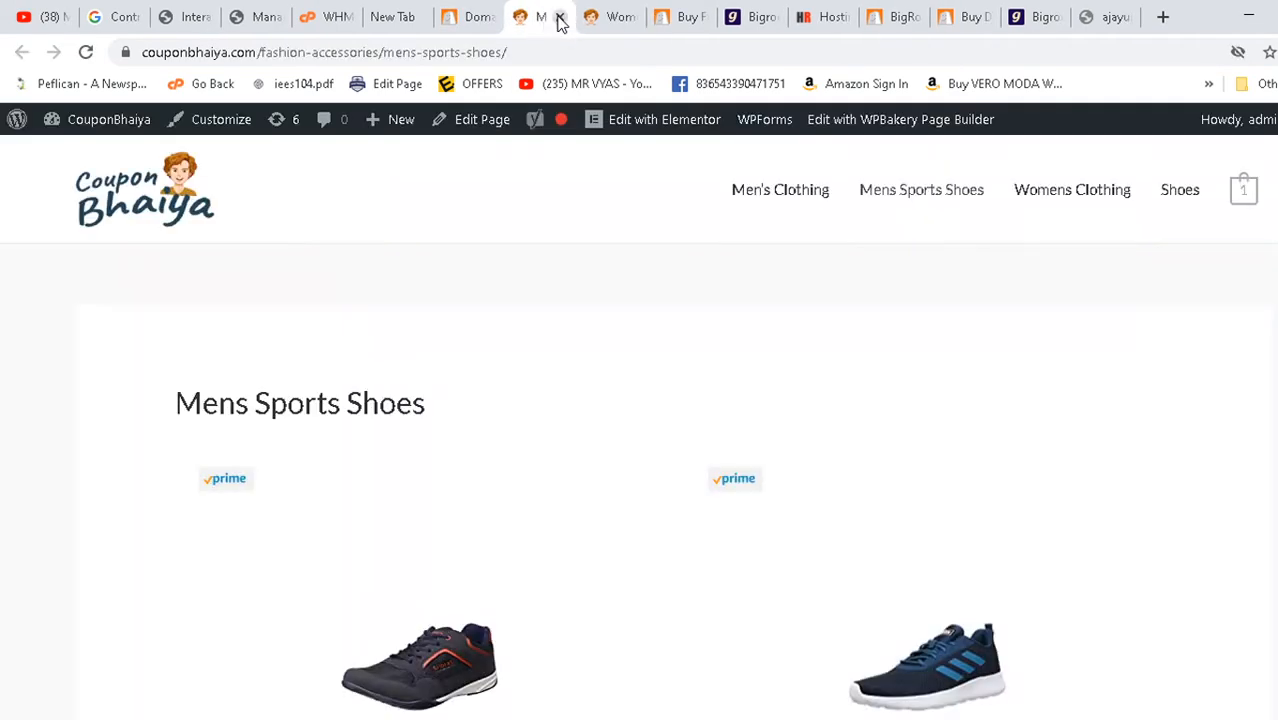
{"action": "left_click", "coordinate": [559, 17]}
{"action": "left_click", "coordinate": [601, 17]}
- Search the web for 'login bigrock' and open the BigRock login result
{"action": "left_click", "coordinate": [517, 8]}
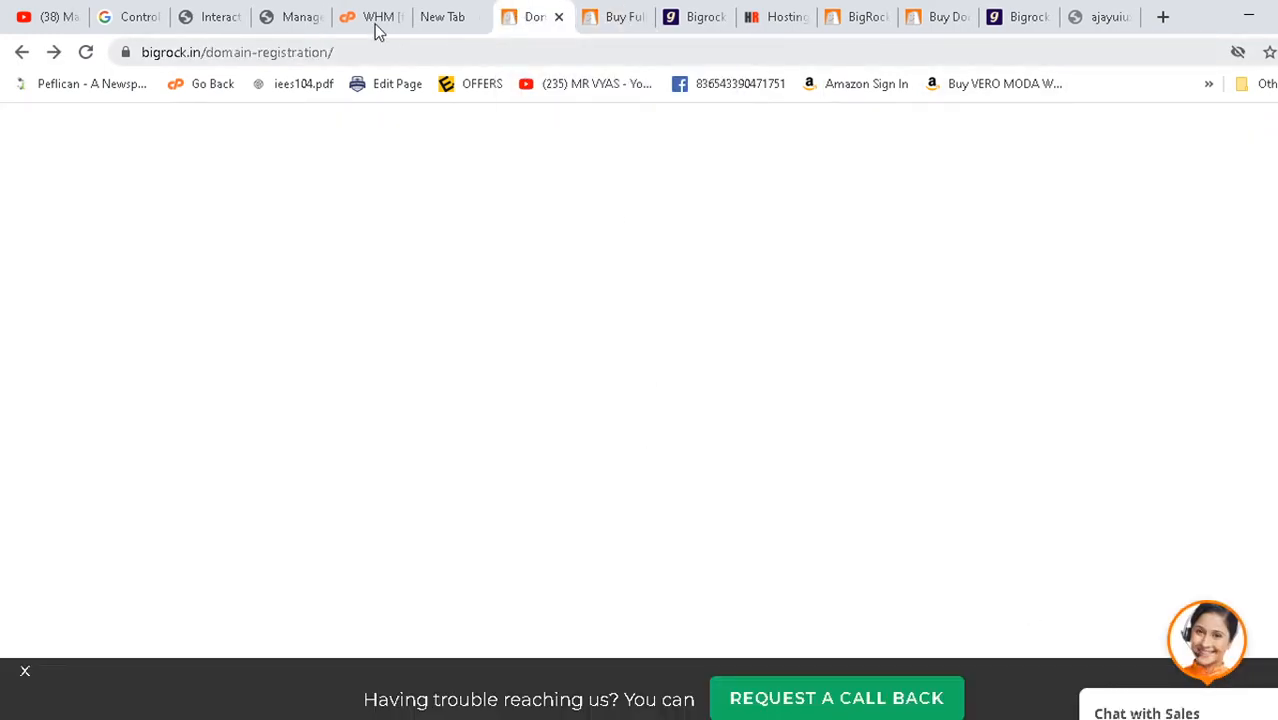
{"action": "left_click", "coordinate": [451, 51]}
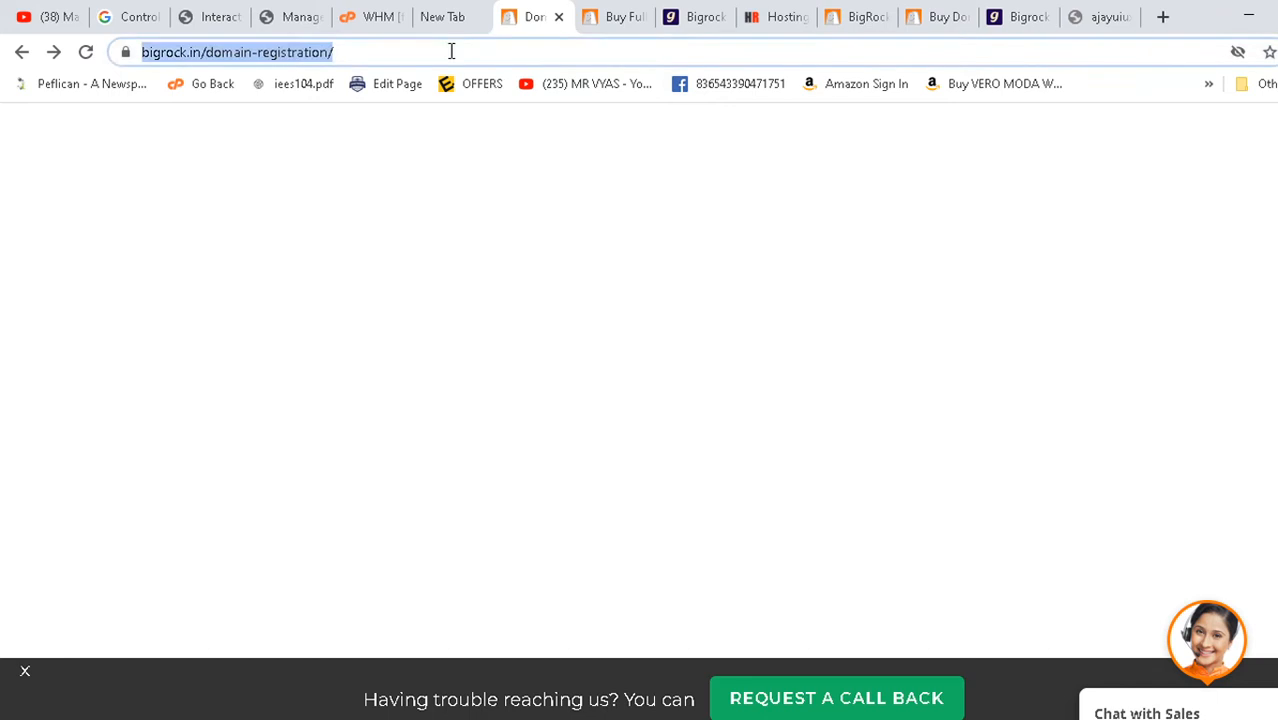
{"action": "type", "text": "l"}
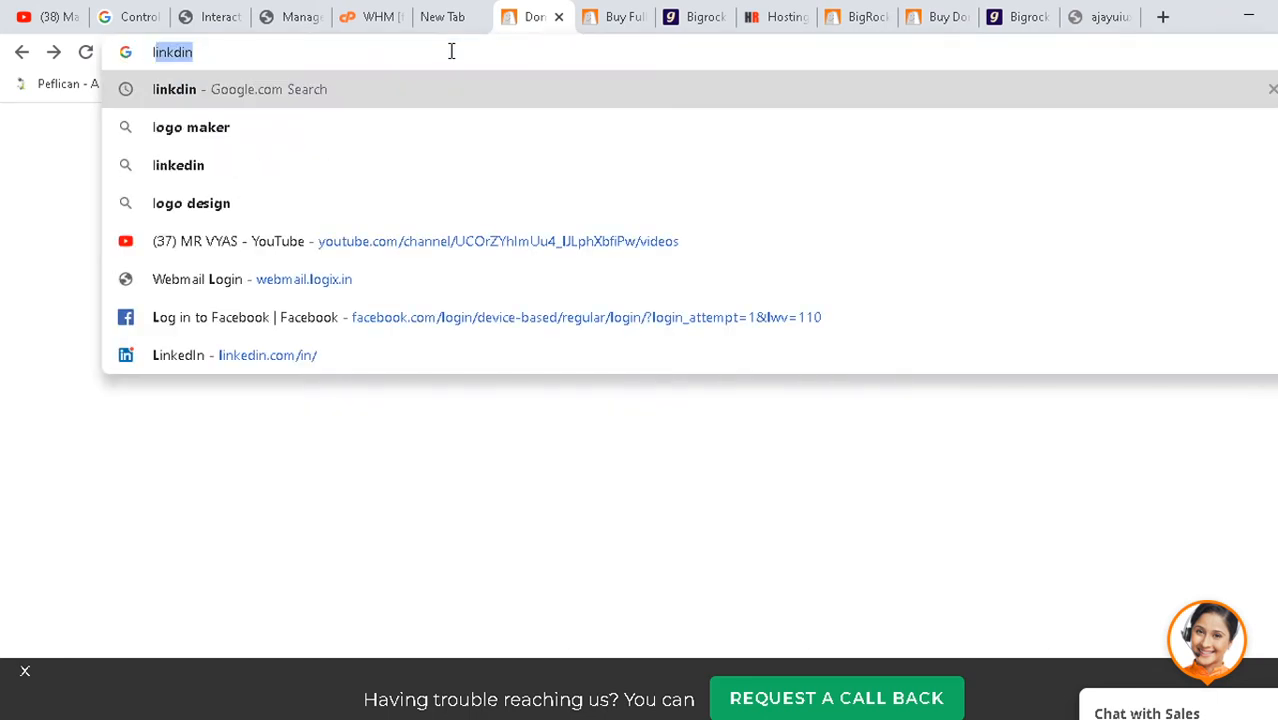
{"action": "type", "text": "ogin b"}
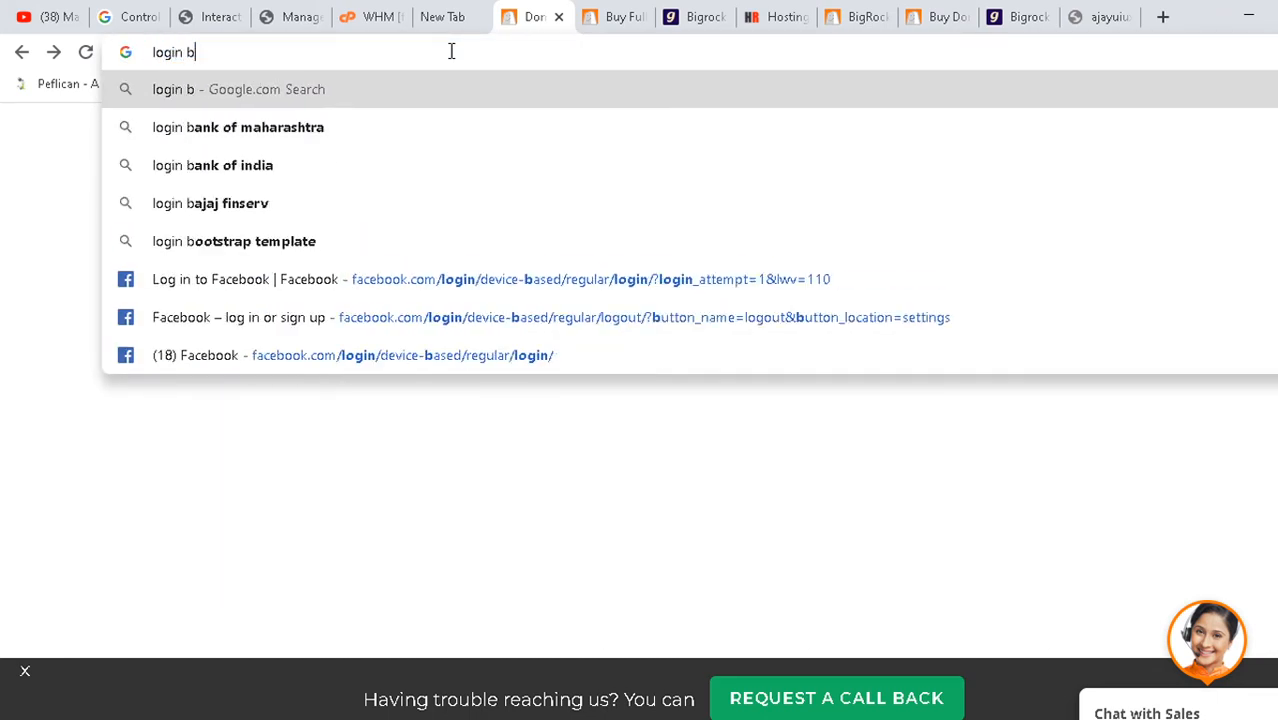
{"action": "type", "text": "igroc"}
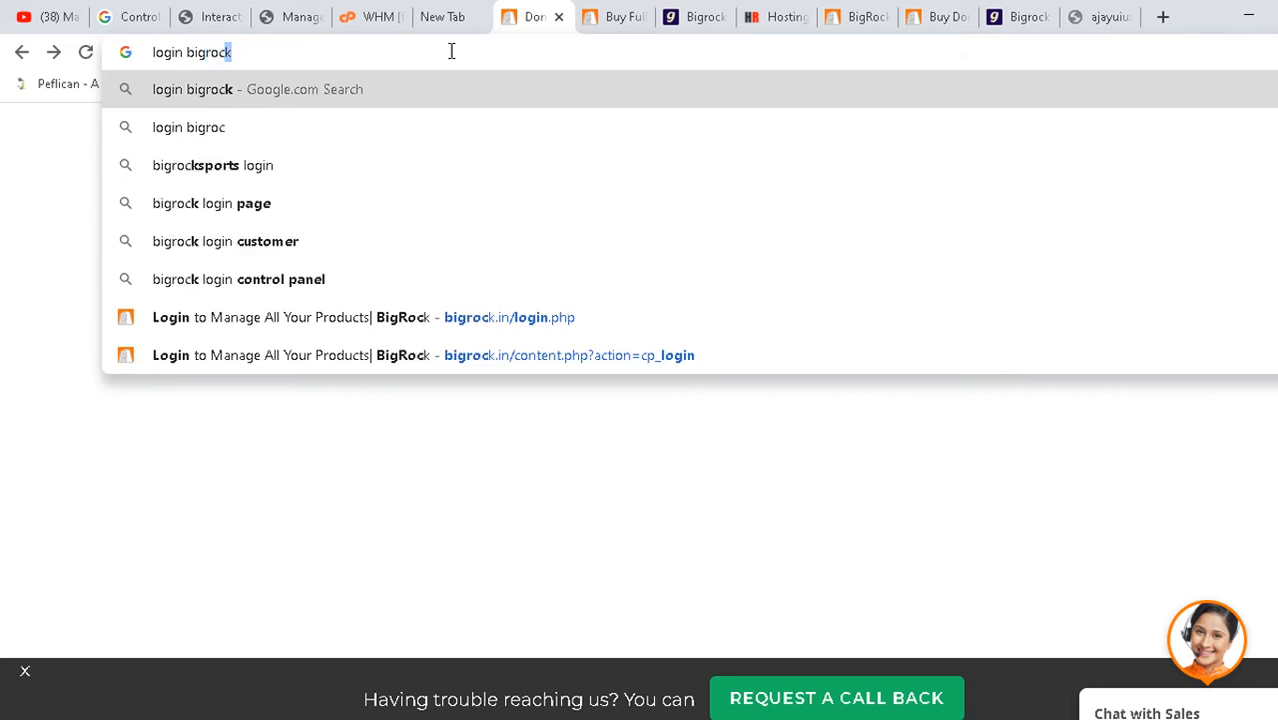
{"action": "type", "text": "k"}
{"action": "key", "text": "Return"}
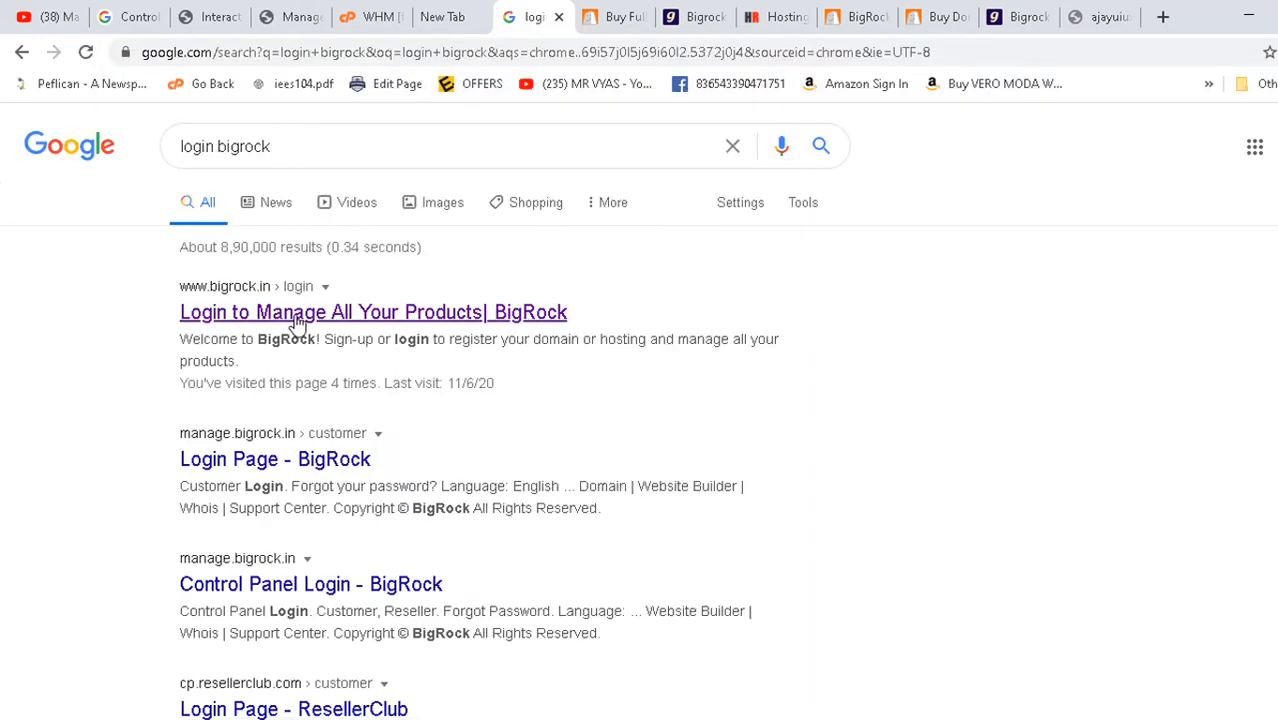
{"action": "left_click", "coordinate": [296, 318]}
- Close the BigRock VPS hosting, HostingRaja, coupons, .com/.net and Buy Domain tabs
{"action": "left_click", "coordinate": [610, 17]}
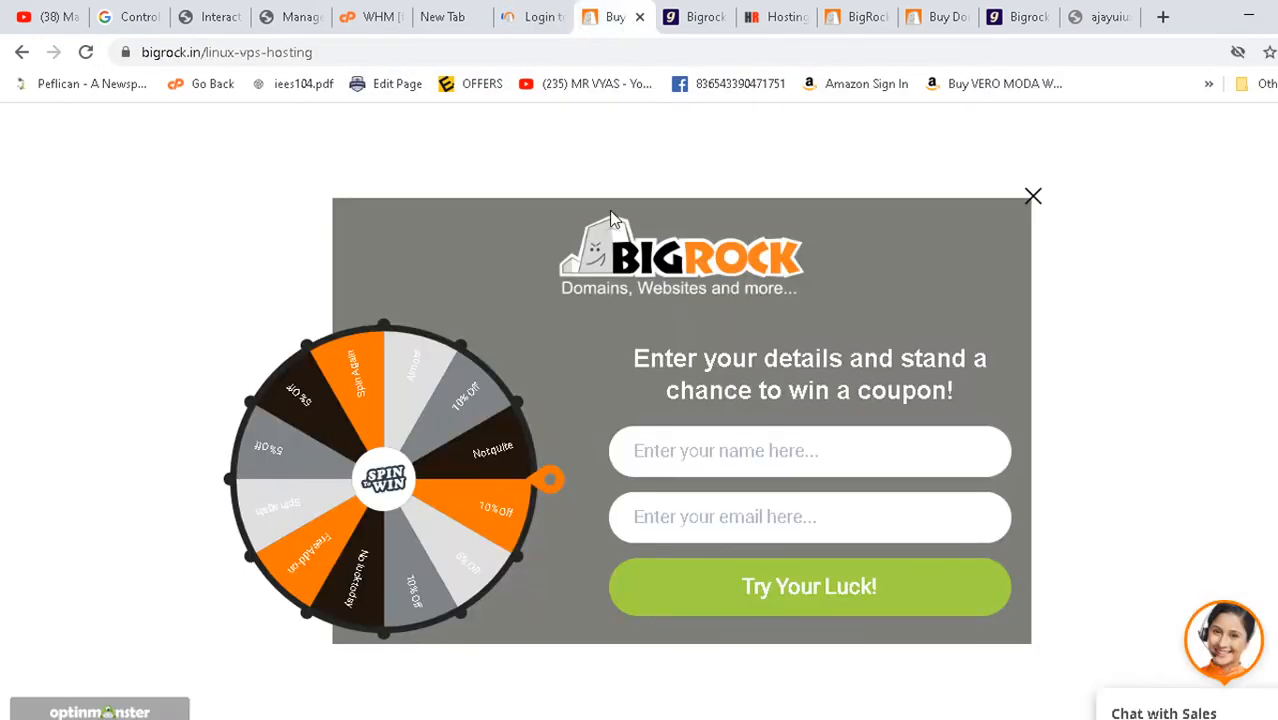
{"action": "key", "text": "ctrl+w"}
{"action": "left_click", "coordinate": [765, 14]}
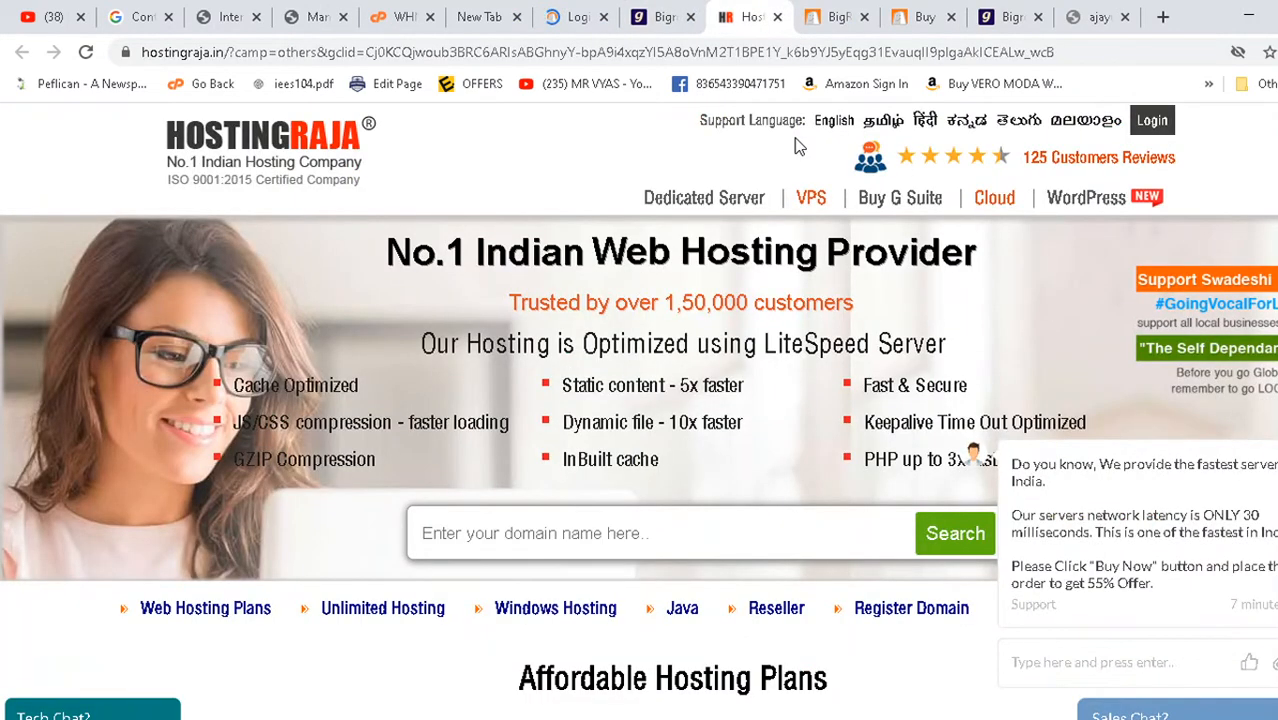
{"action": "key", "text": "ctrl+w"}
{"action": "left_click", "coordinate": [761, 6]}
{"action": "key", "text": "ctrl+w"}
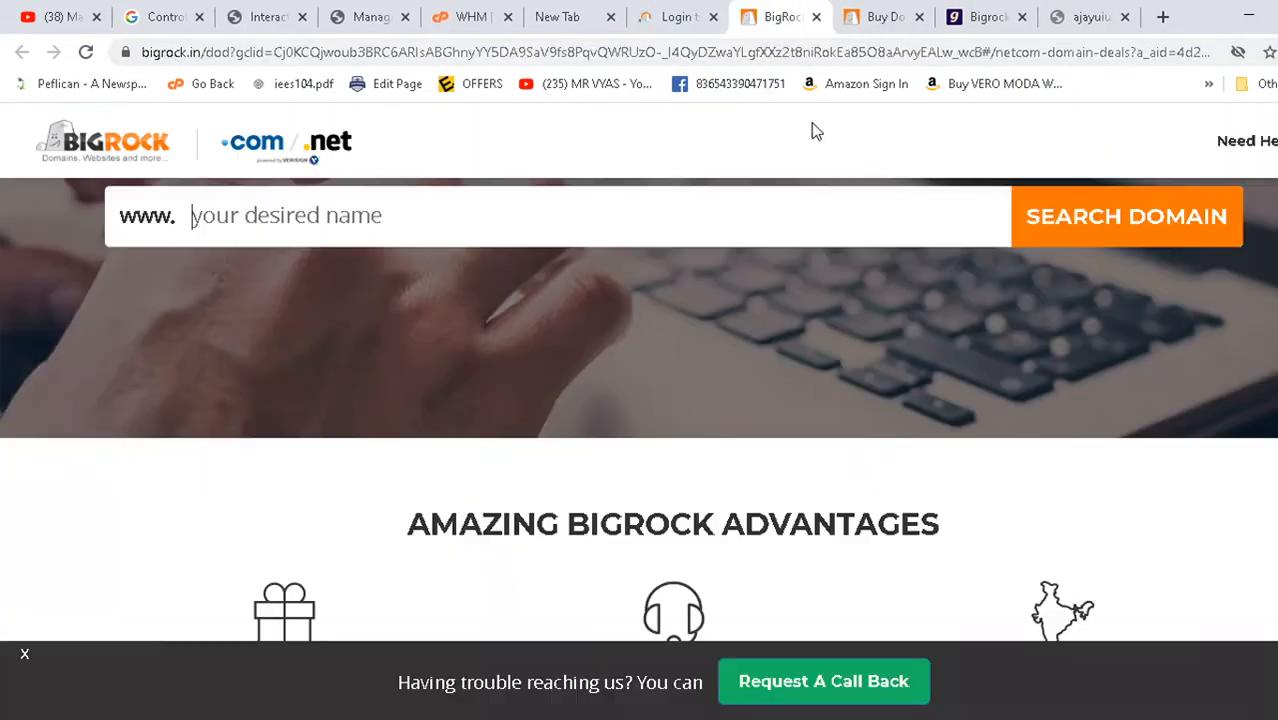
{"action": "left_click", "coordinate": [816, 17]}
{"action": "mouse_move", "coordinate": [818, 262]}
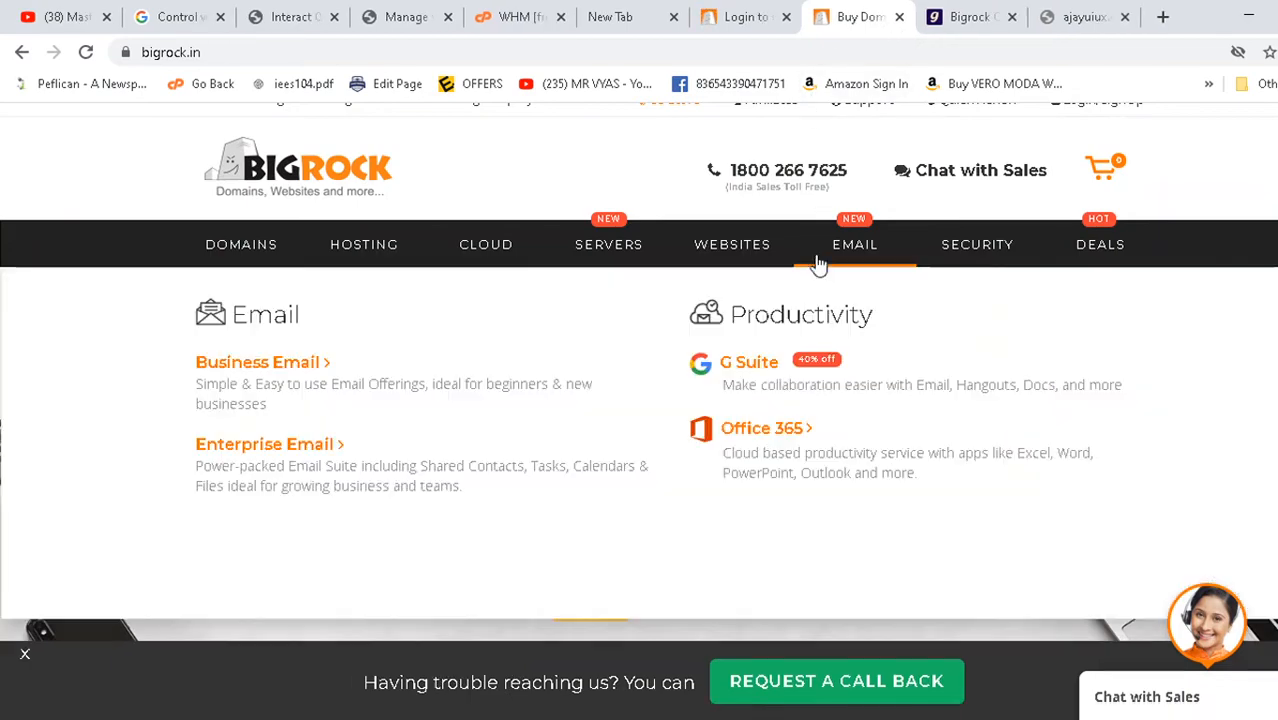
{"action": "key", "text": "ctrl+w"}
- Close the BigRock login and BigRock coupons tabs, leaving the unreachable ajayuiux.online page
{"action": "left_click", "coordinate": [830, 12]}
{"action": "key", "text": "ctrl+w"}
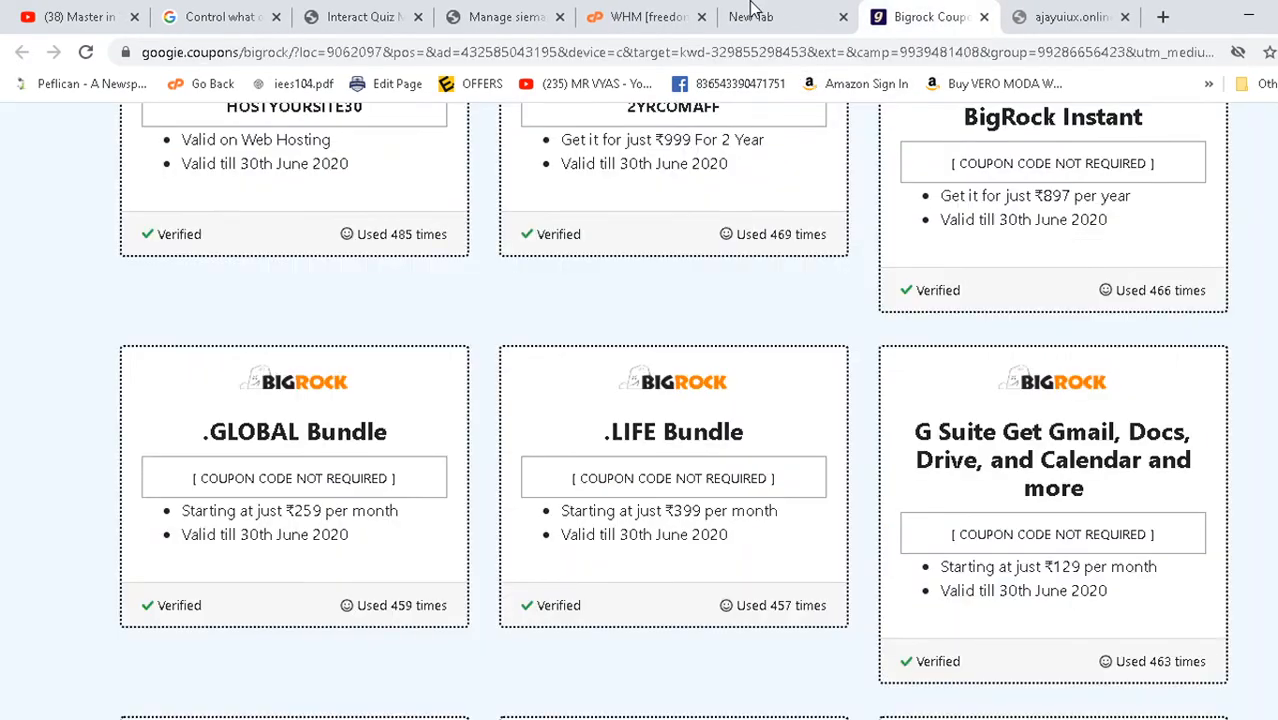
{"action": "left_click", "coordinate": [752, 8]}
{"action": "left_click", "coordinate": [927, 12]}
{"action": "scroll", "coordinate": [432, 272], "scroll_direction": "down", "scroll_amount": 5}
{"action": "left_click", "coordinate": [984, 17]}
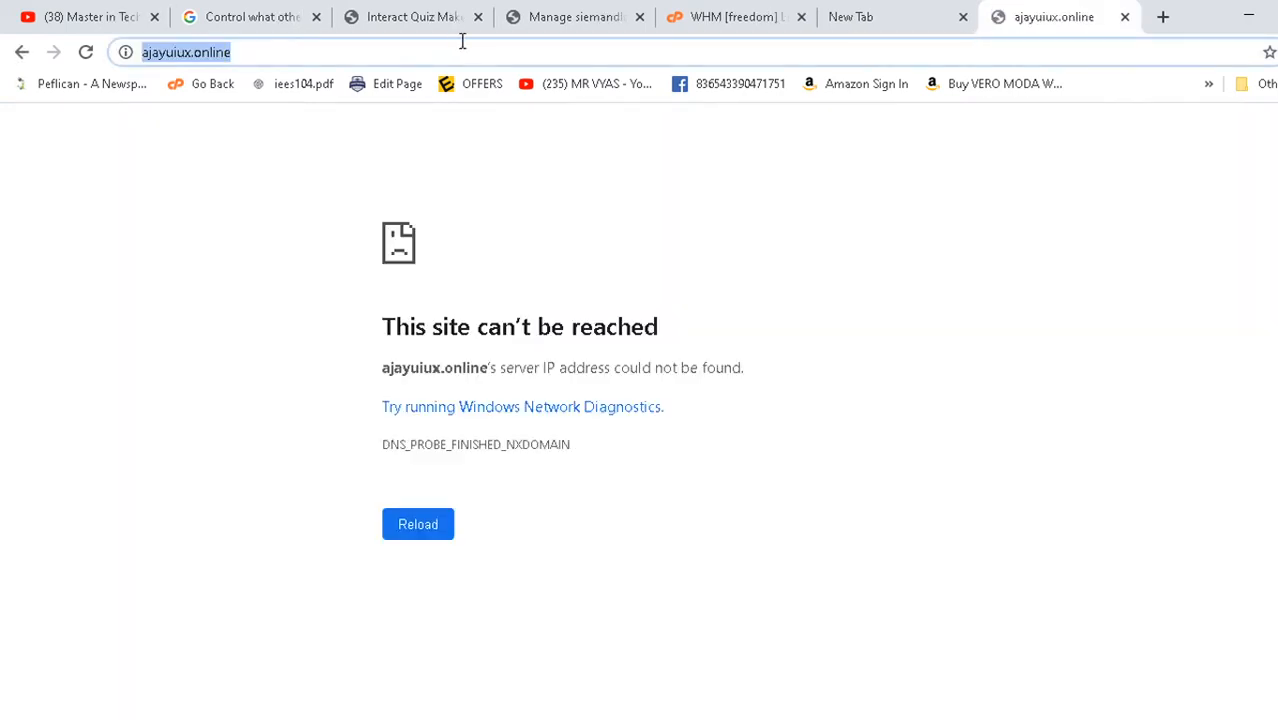
- Look through the open browser tabs and select the quiz site's web address
{"action": "left_click", "coordinate": [420, 12]}
{"action": "left_click", "coordinate": [562, 12]}
{"action": "left_click", "coordinate": [390, 14]}
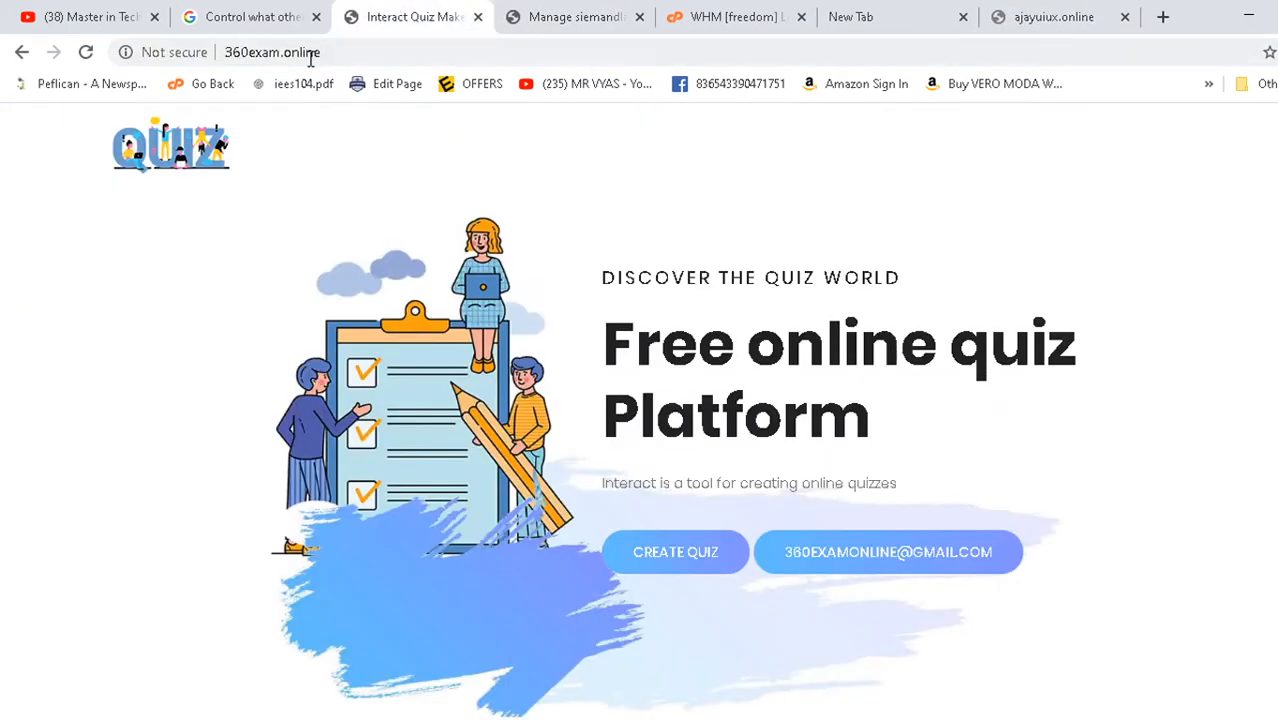
{"action": "left_click", "coordinate": [264, 10]}
{"action": "left_click", "coordinate": [388, 20]}
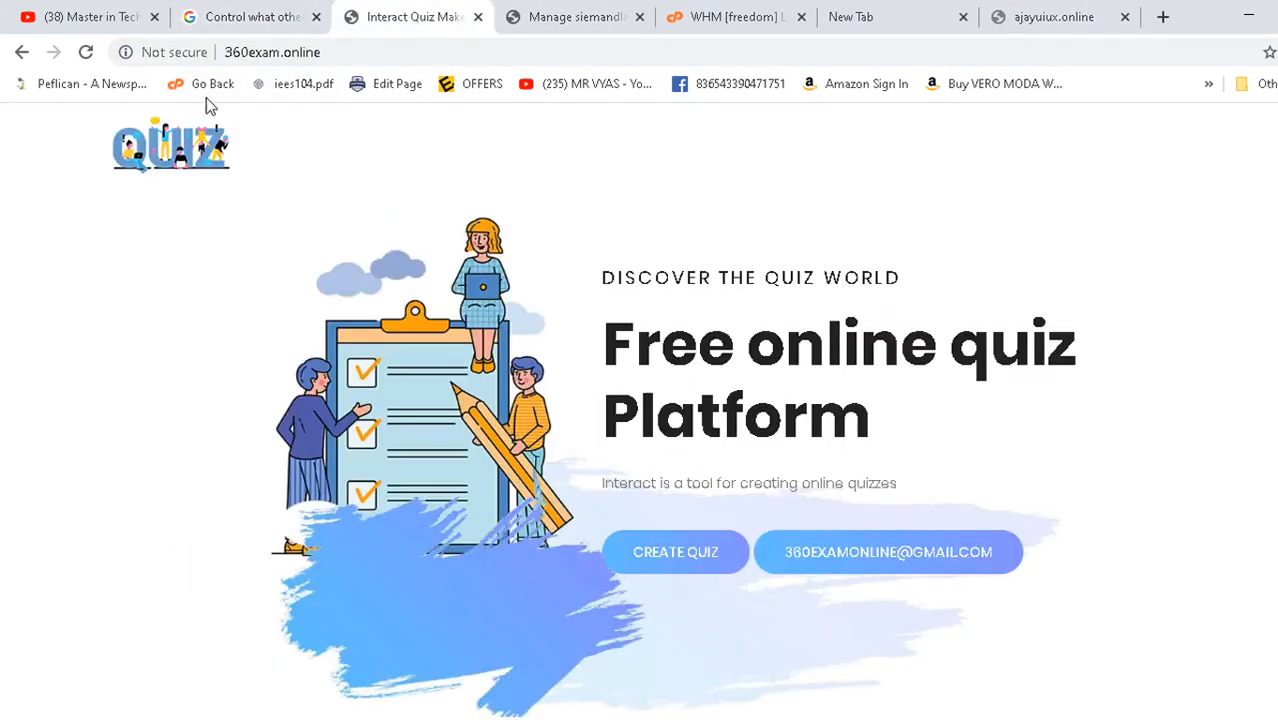
{"action": "left_click", "coordinate": [355, 56]}
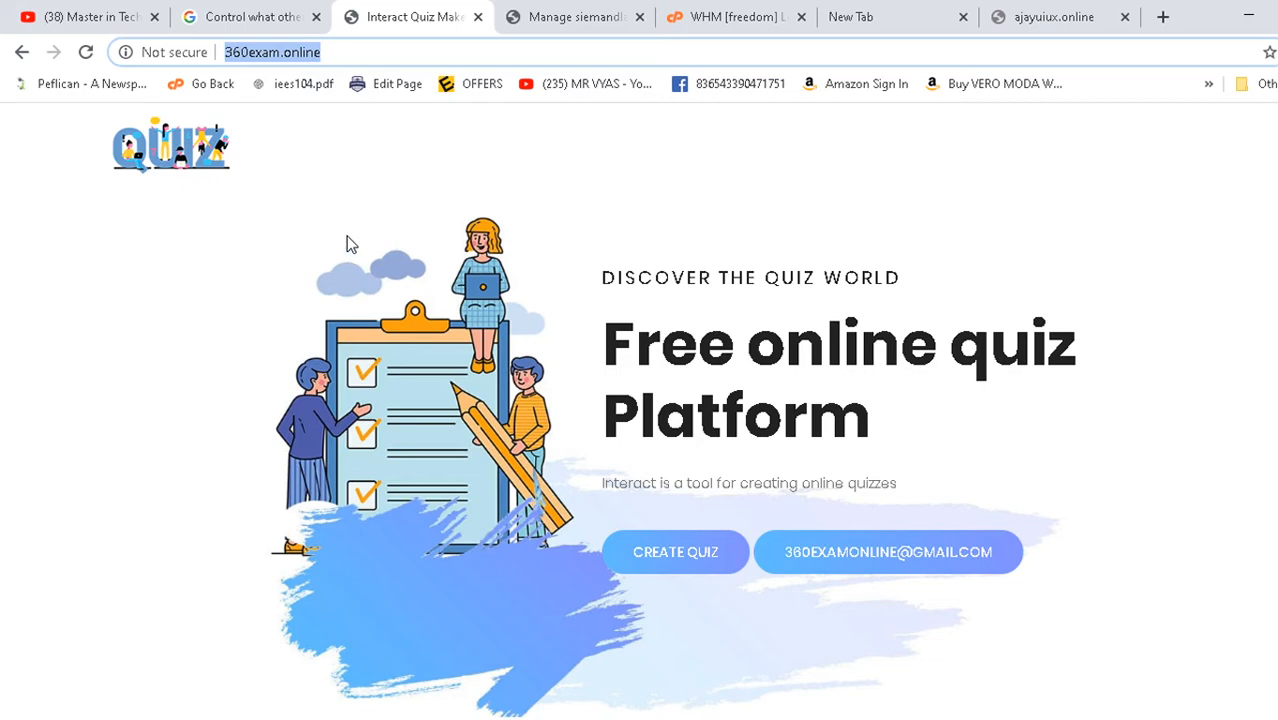
{"action": "left_click", "coordinate": [727, 8]}
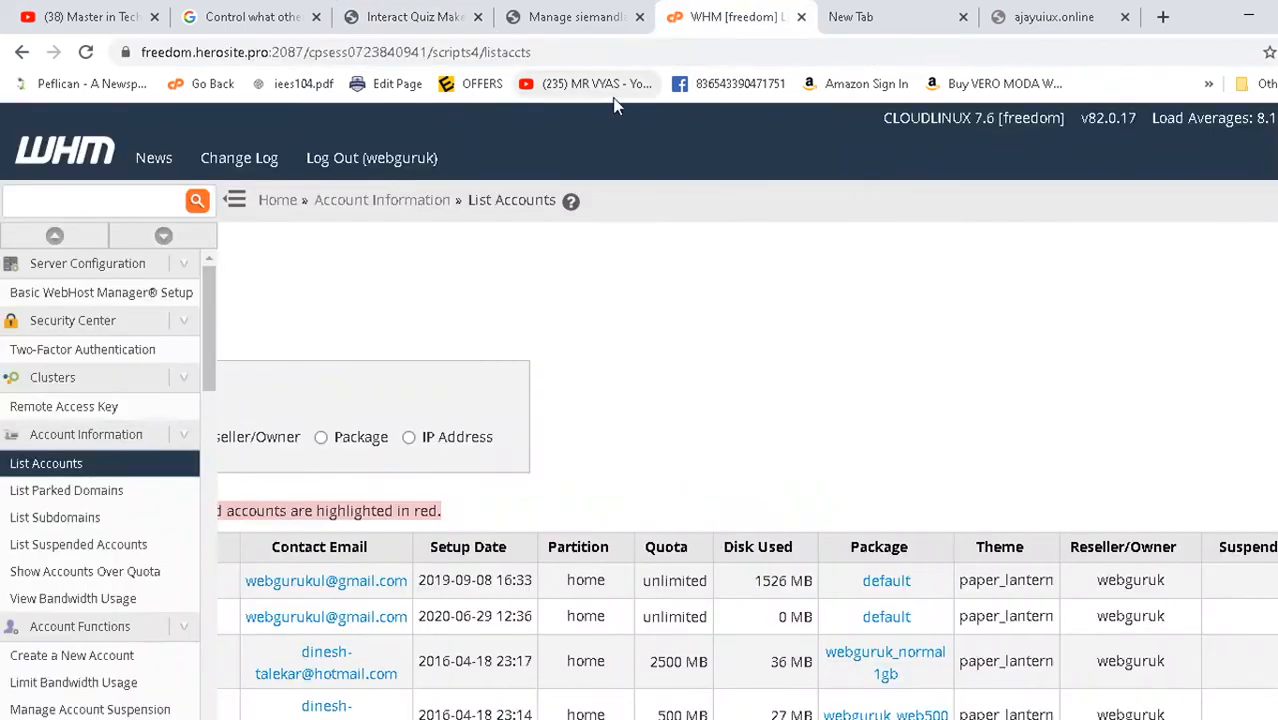
- Search for 'bigrock' in a new tab and open BigRock's customer login page
{"action": "left_click", "coordinate": [890, 17]}
{"action": "left_click", "coordinate": [729, 52]}
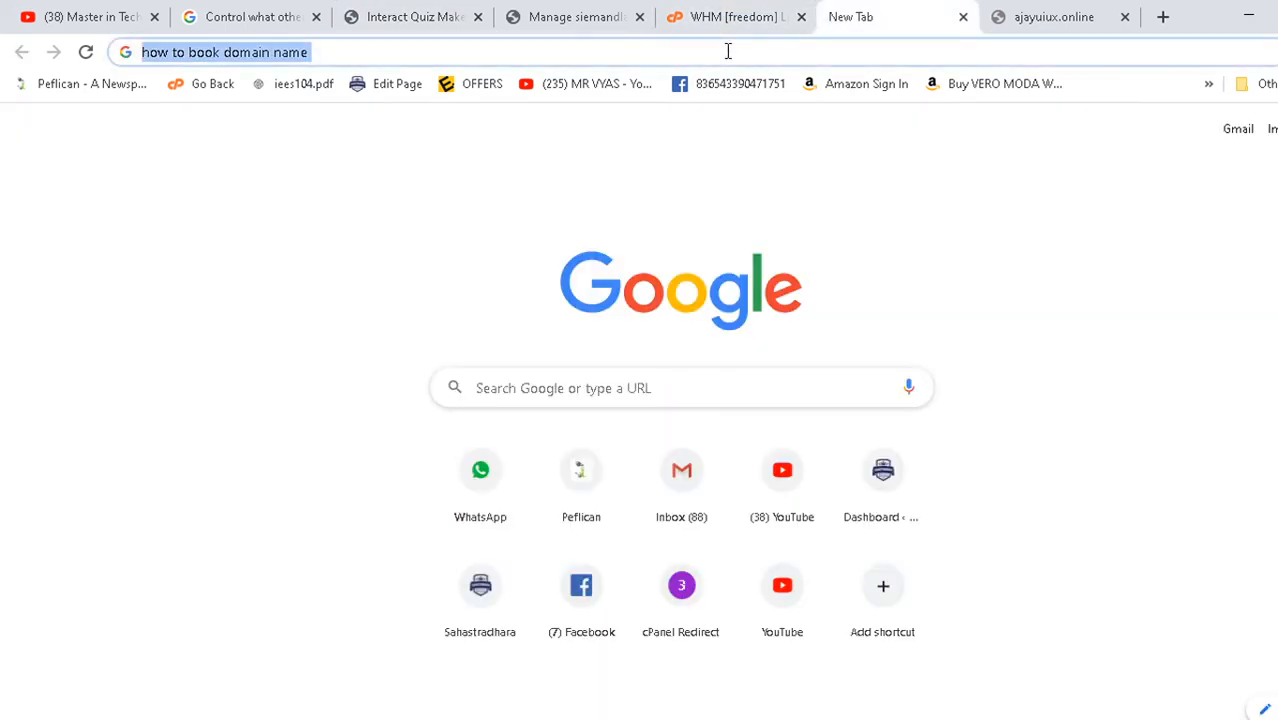
{"action": "type", "text": "bigro"}
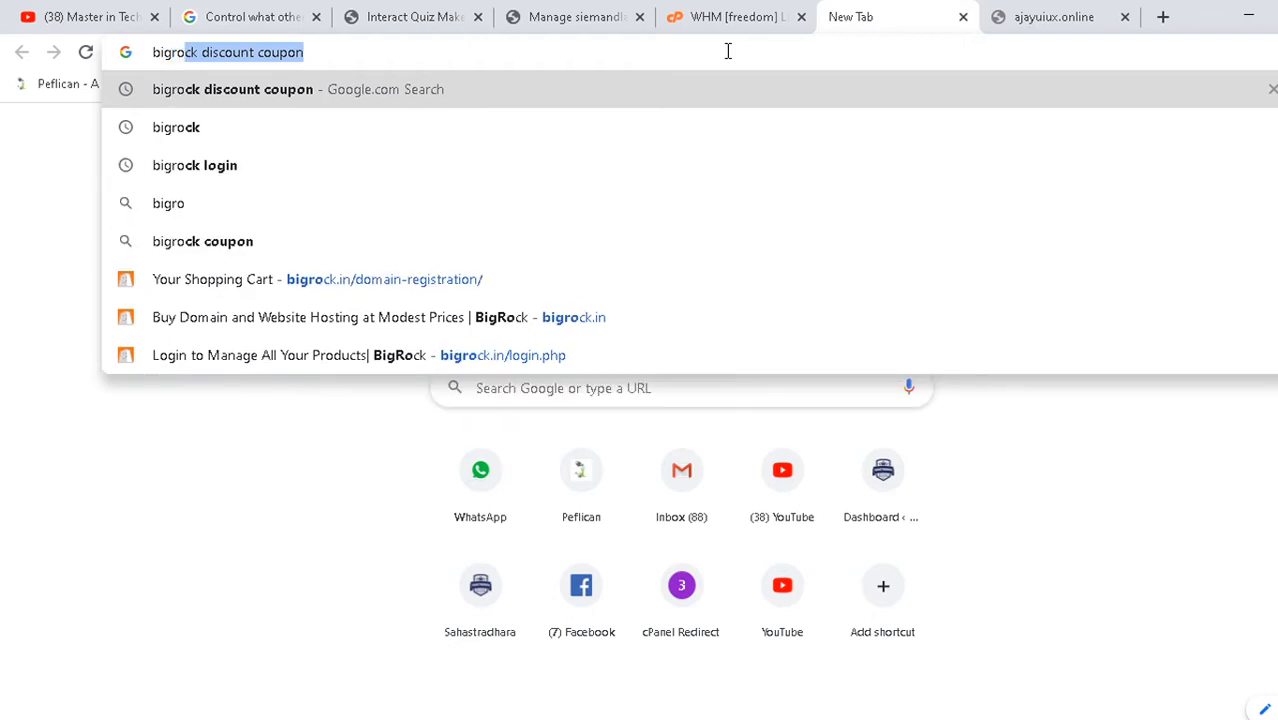
{"action": "type", "text": "ck"}
{"action": "key", "text": "Return"}
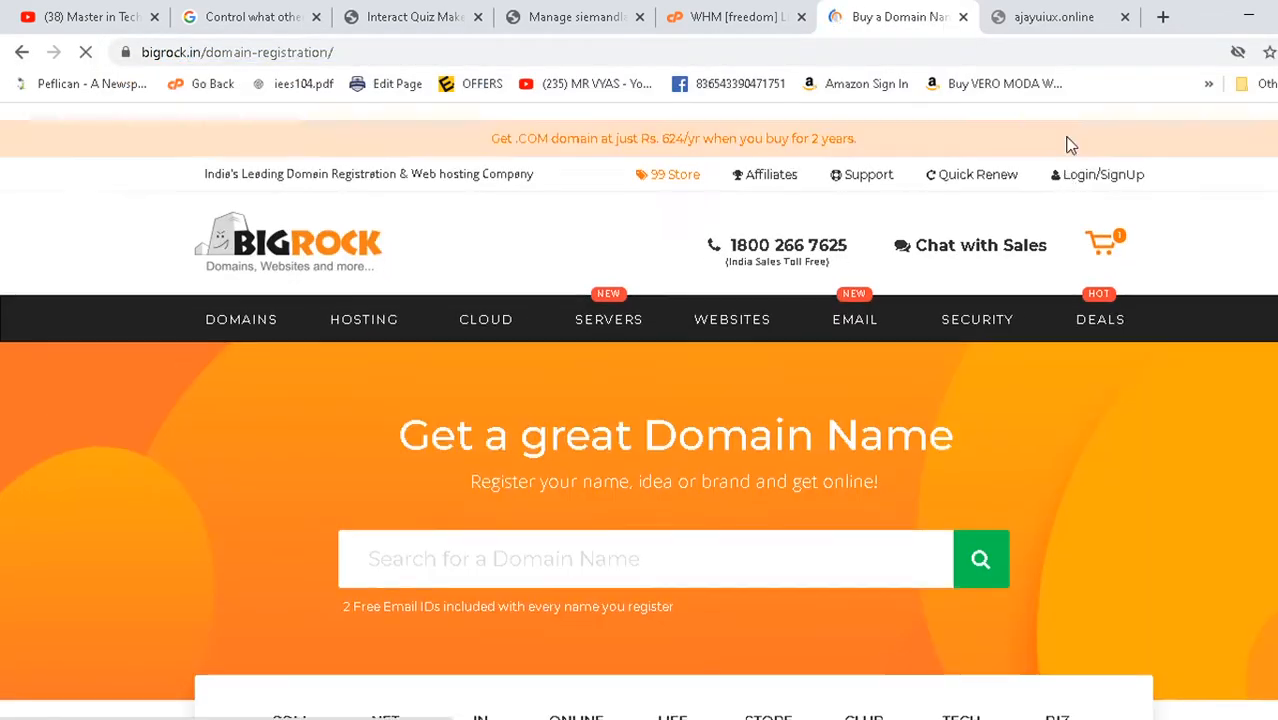
{"action": "left_click", "coordinate": [1072, 208]}
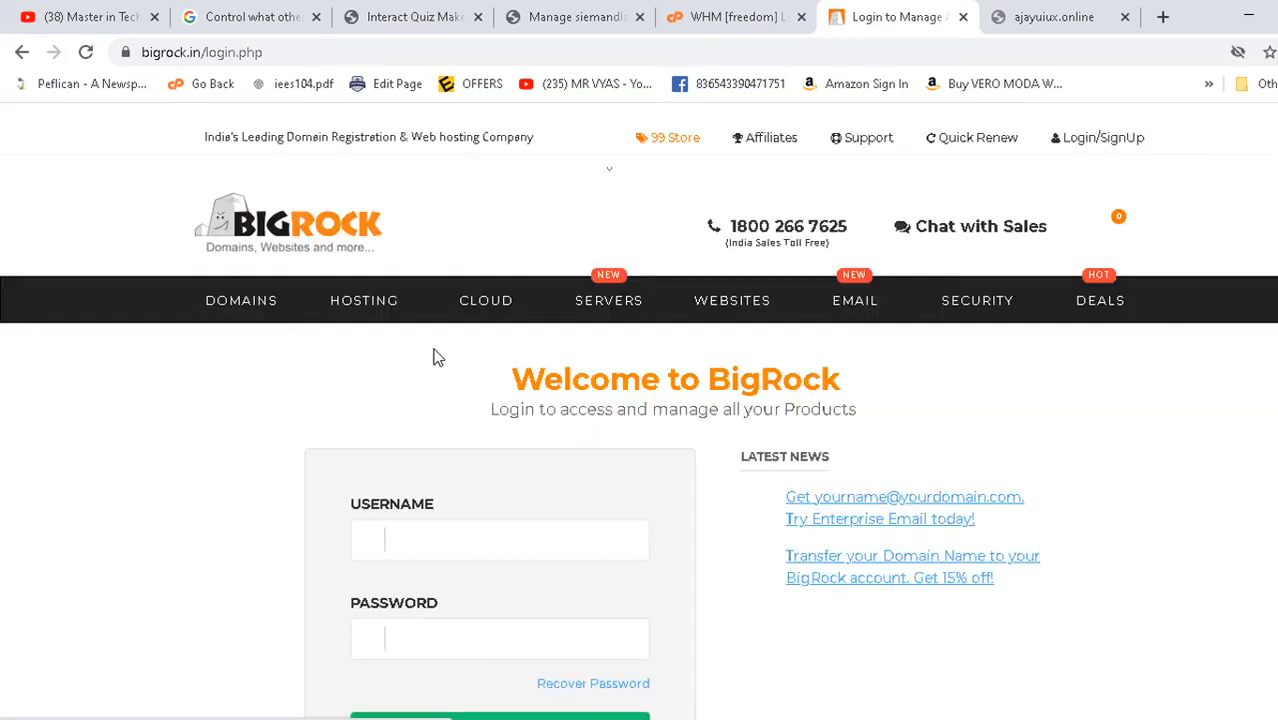
- Submit the autofilled BigRock login credentials
{"action": "scroll", "coordinate": [291, 411], "scroll_direction": "down", "scroll_amount": 2}
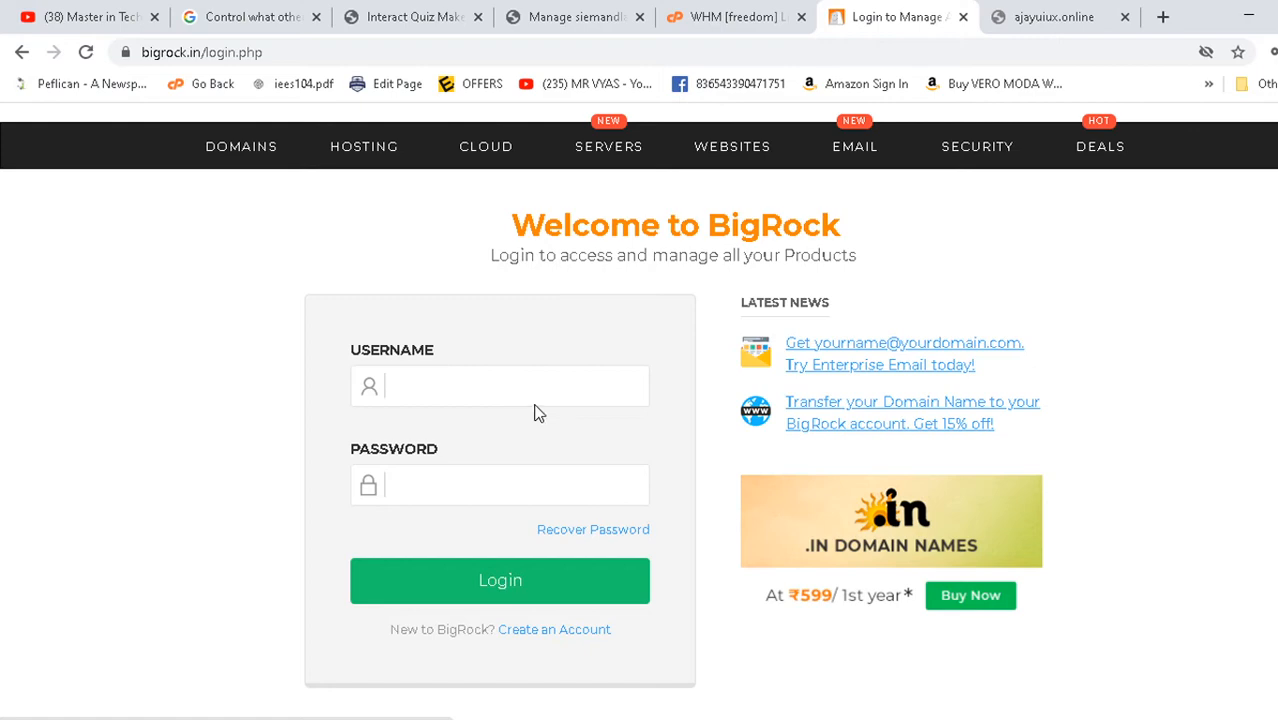
{"action": "left_click", "coordinate": [456, 582]}
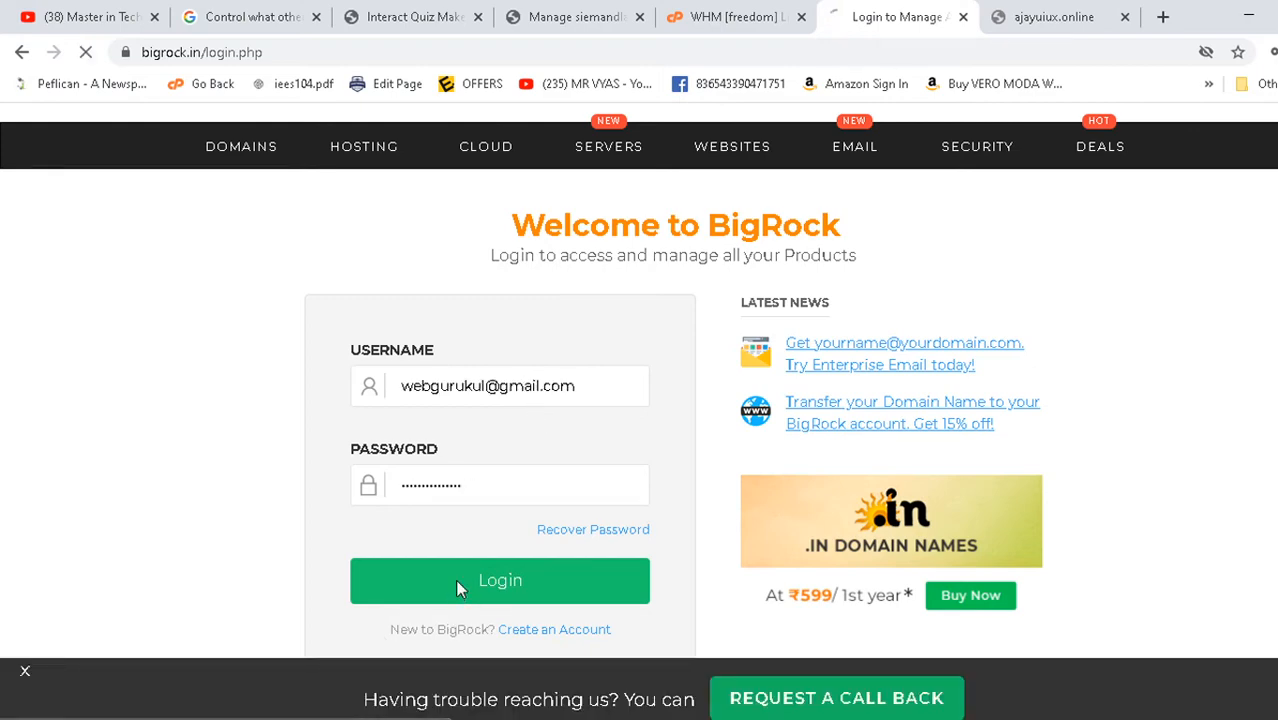
{"action": "key", "text": "alt+Tab"}
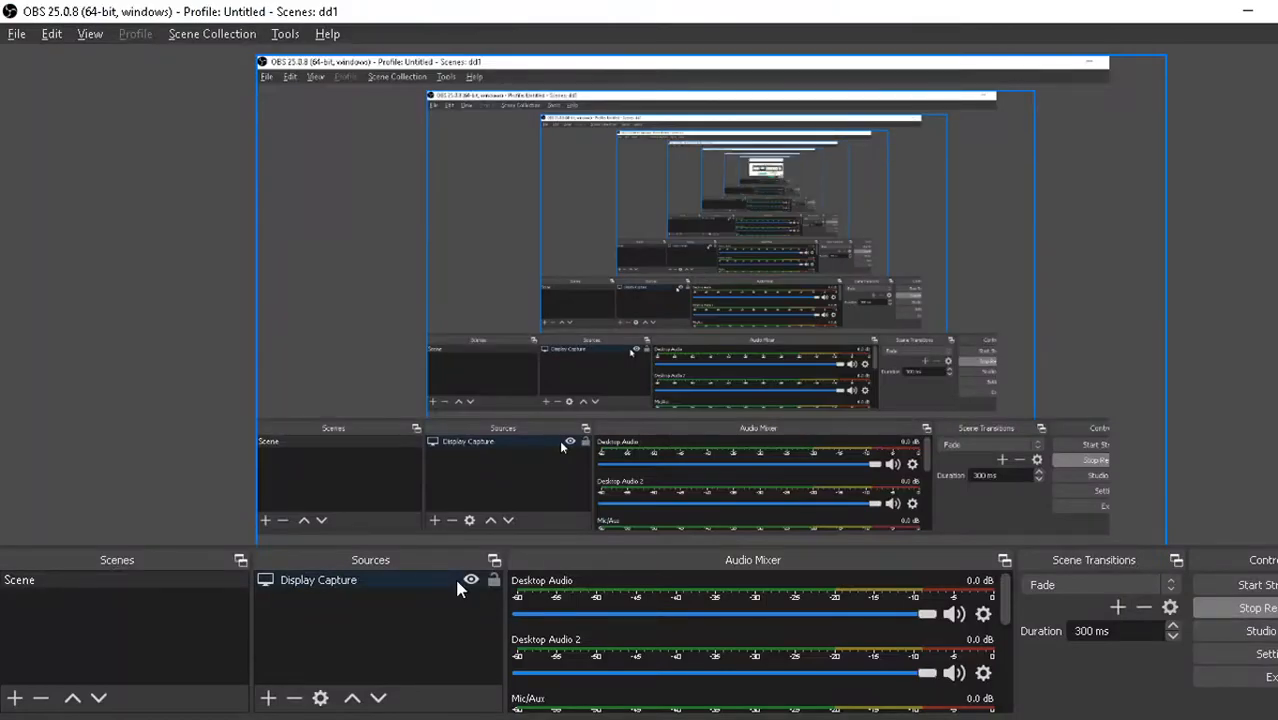
- In the Notepad topic list, add price 500 to lines 3 and 2 and 800 to line 1
{"action": "key", "text": "alt+Tab"}
{"action": "key", "text": "Tab"}
{"action": "left_click_drag", "start_coordinate": [77, 187], "coordinate": [728, 185]}
{"action": "left_click_drag", "start_coordinate": [115, 247], "coordinate": [619, 267]}
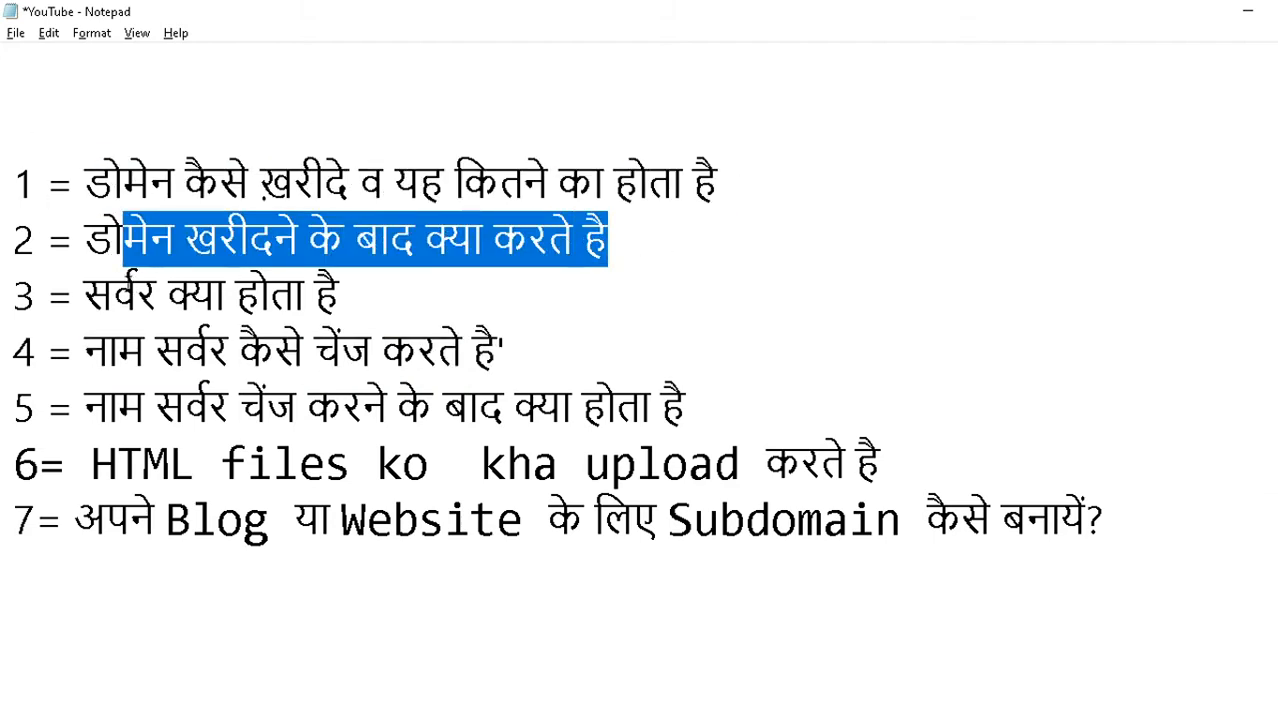
{"action": "left_click_drag", "start_coordinate": [86, 296], "coordinate": [365, 297]}
{"action": "left_click", "coordinate": [365, 297]}
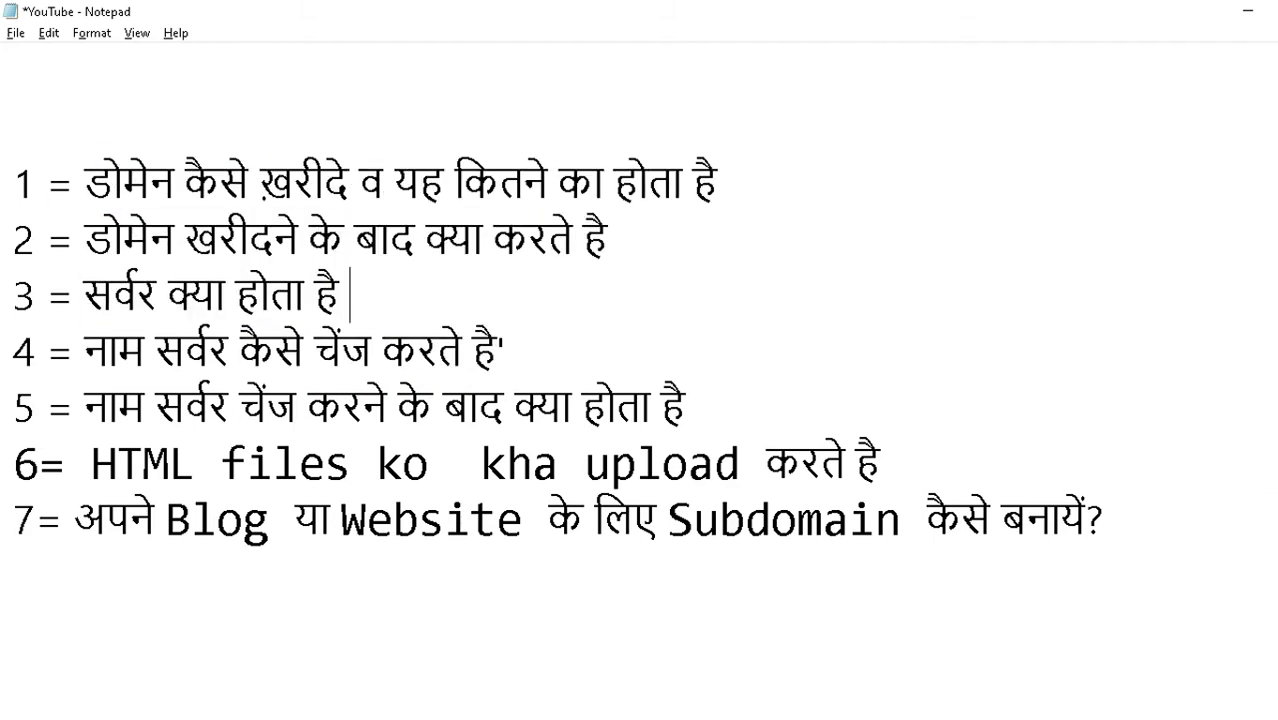
{"action": "type", "text": "500"}
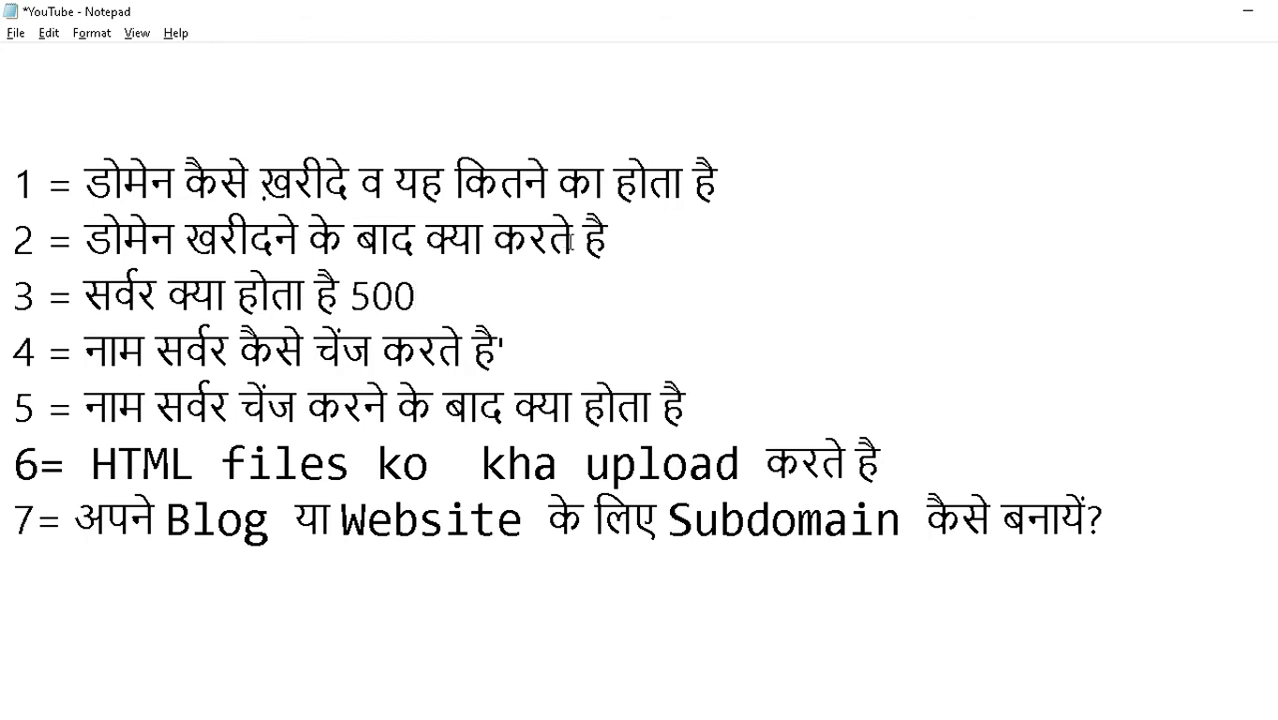
{"action": "left_click", "coordinate": [630, 246]}
{"action": "type", "text": "500"}
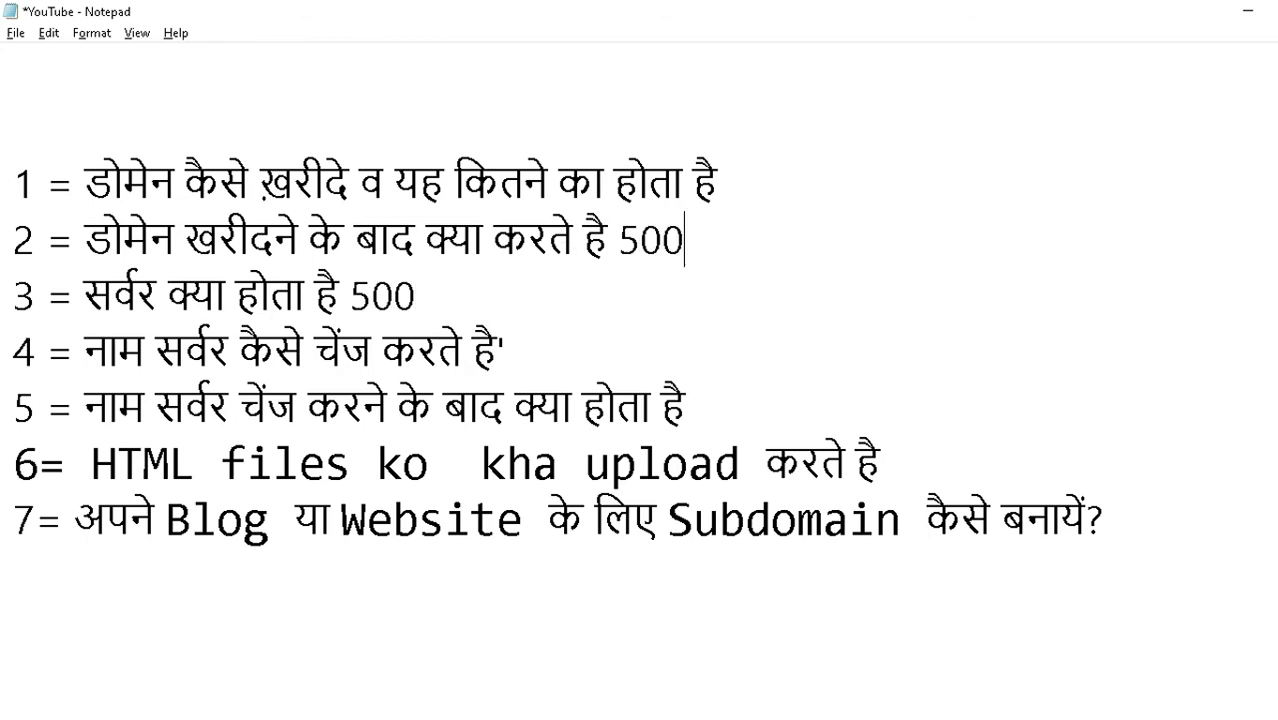
{"action": "left_click", "coordinate": [796, 171]}
{"action": "type", "text": "800"}
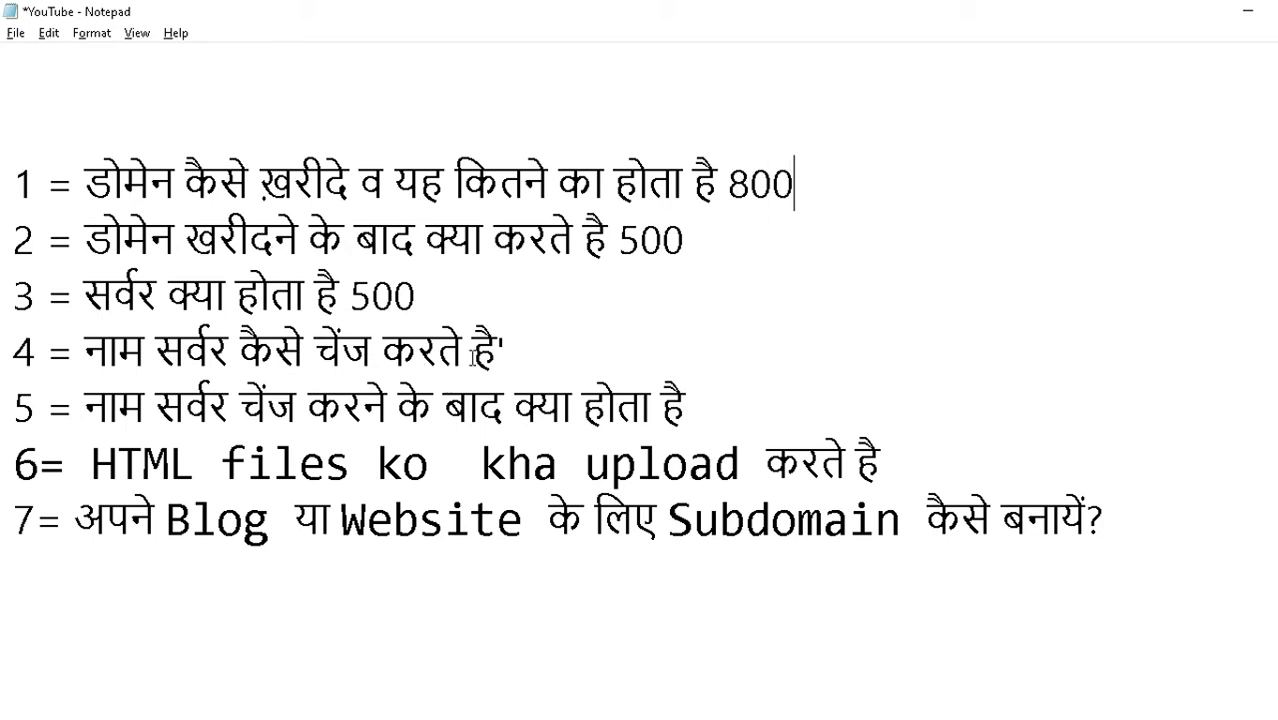
- Mark topics on lines 4 to 7 as free
{"action": "left_click", "coordinate": [537, 333]}
{"action": "type", "text": "free"}
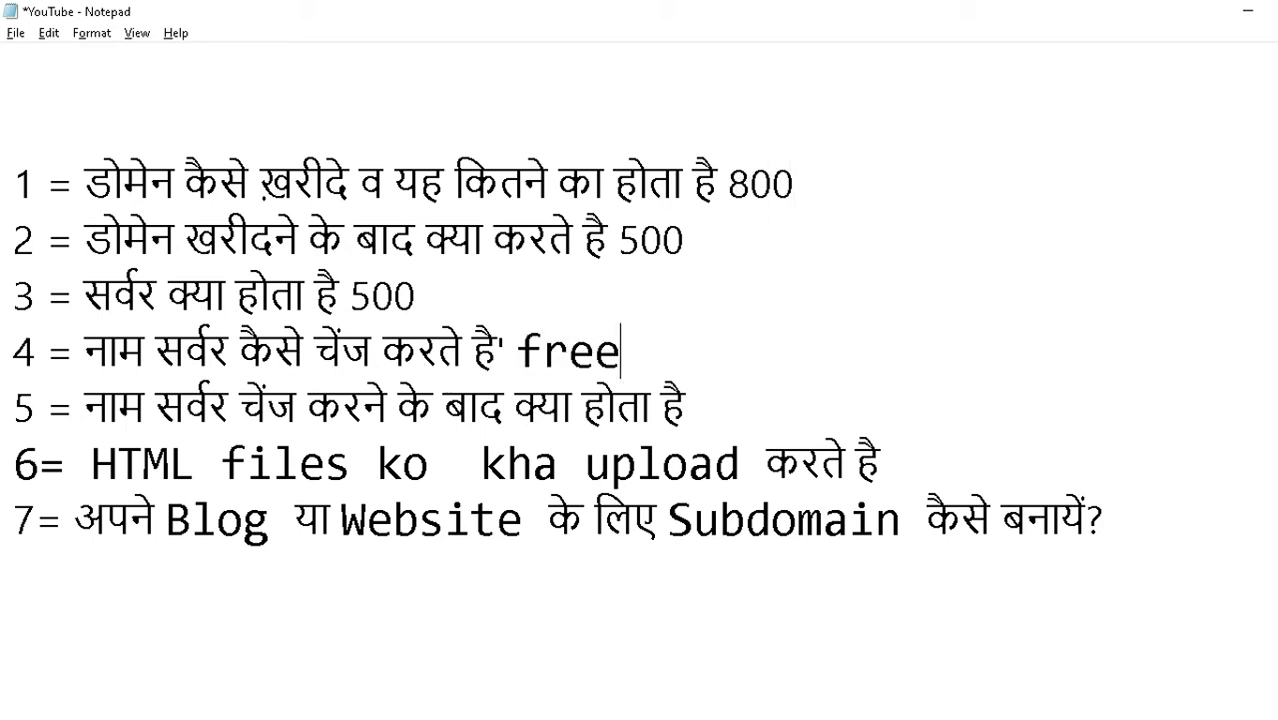
{"action": "left_click", "coordinate": [727, 408]}
{"action": "type", "text": "free"}
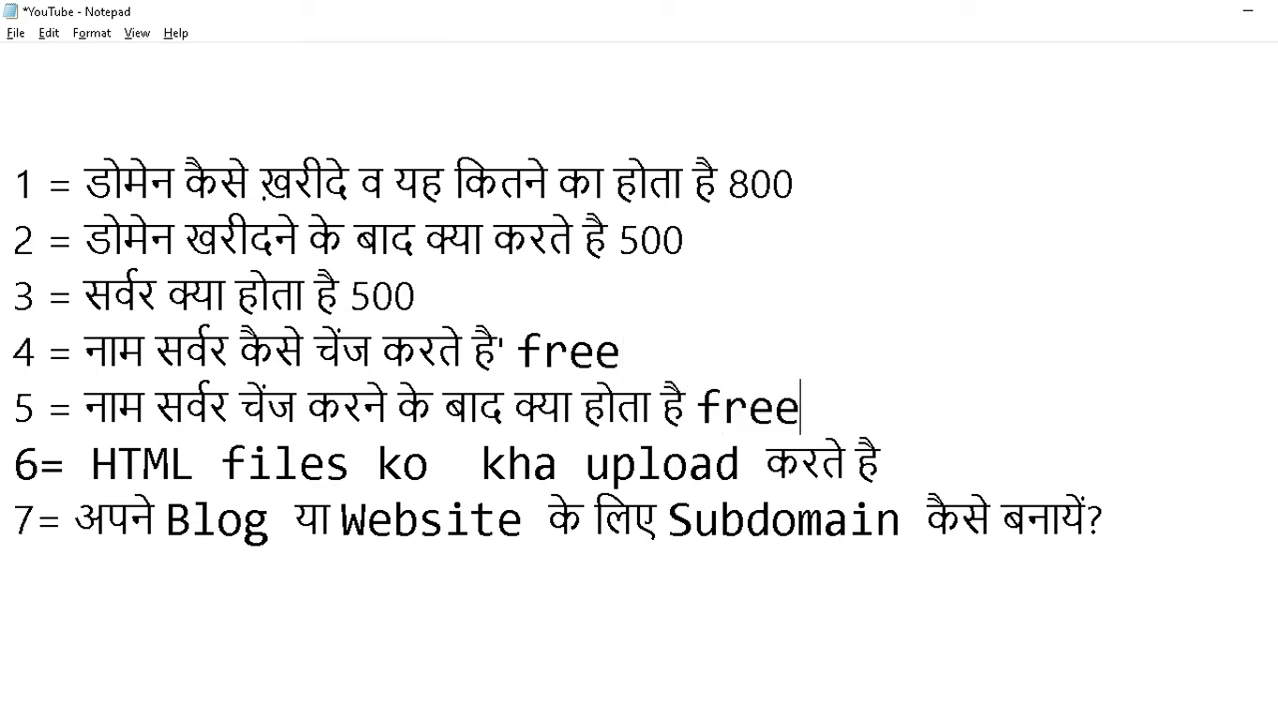
{"action": "left_click", "coordinate": [922, 462]}
{"action": "type", "text": "free"}
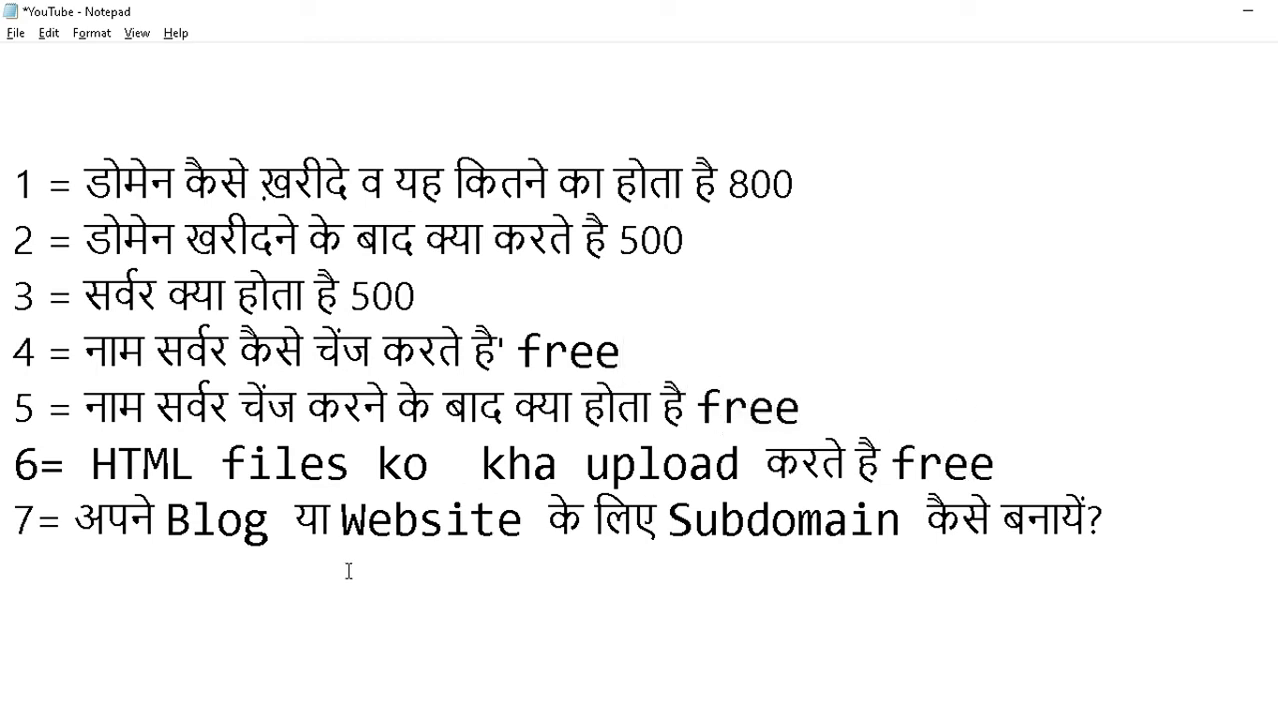
{"action": "left_click", "coordinate": [1162, 517]}
{"action": "type", "text": "free"}
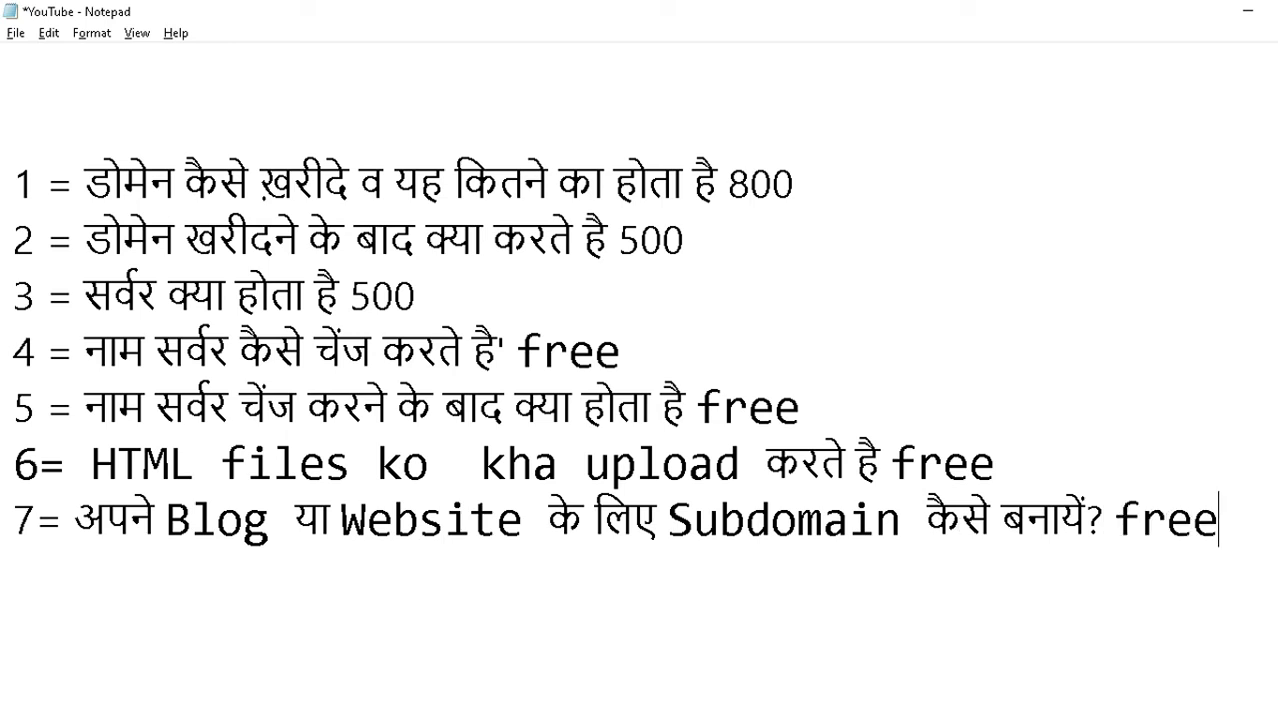
{"action": "key", "text": "alt+Tab"}
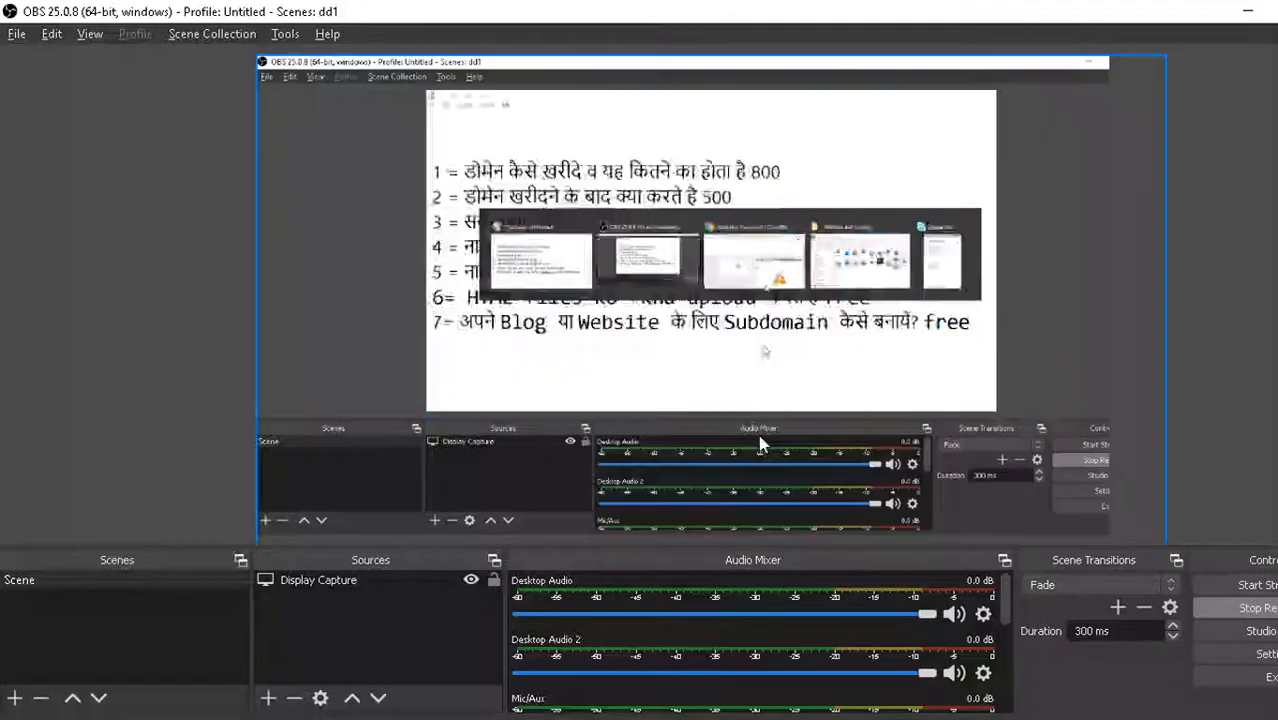
{"action": "key", "text": "alt+Tab"}
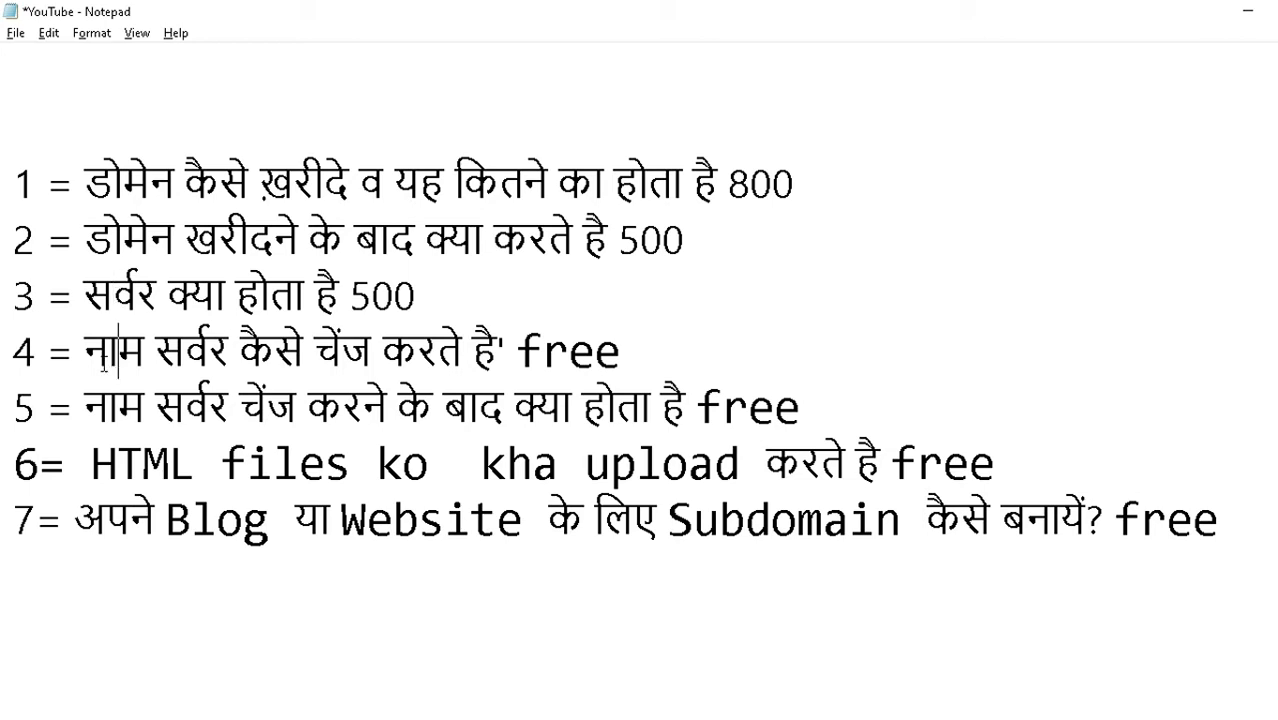
{"action": "left_click", "coordinate": [92, 418]}
- Return to the BigRock security check and start the hCaptcha human verification
{"action": "left_click_drag", "start_coordinate": [68, 350], "coordinate": [647, 352]}
{"action": "key", "text": "alt+Tab"}
{"action": "left_click", "coordinate": [645, 351]}
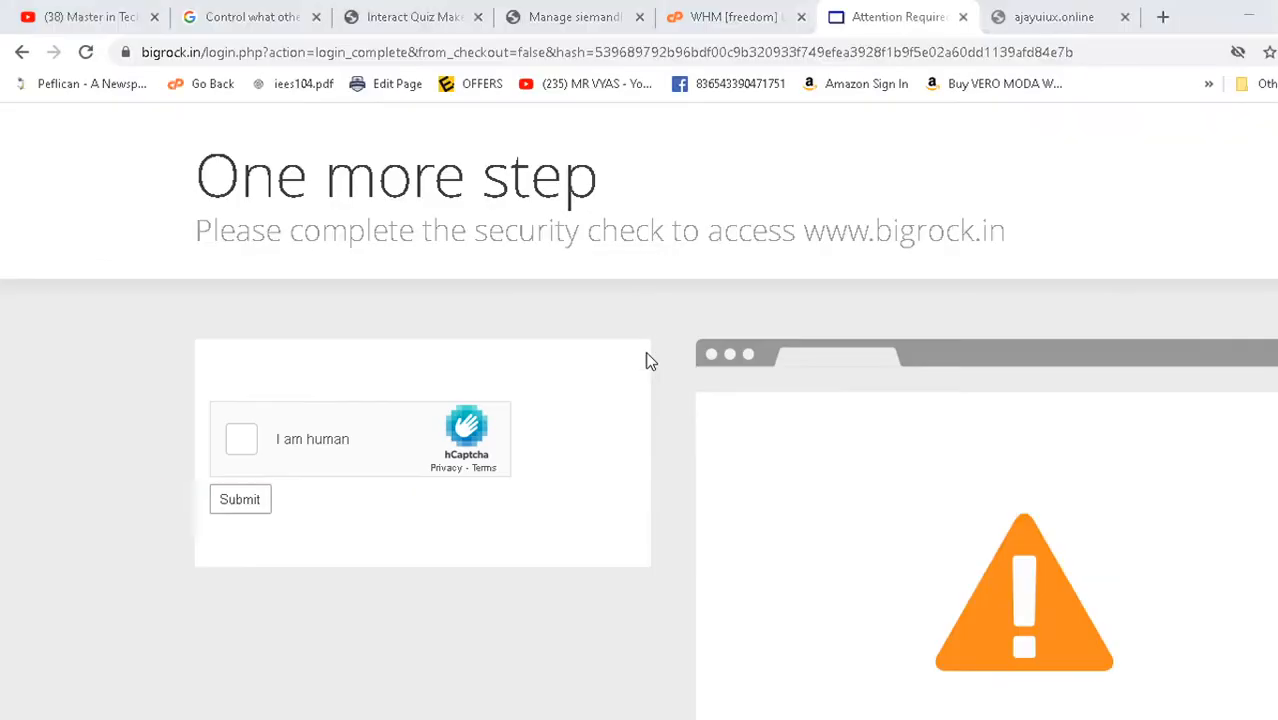
{"action": "left_click", "coordinate": [241, 443]}
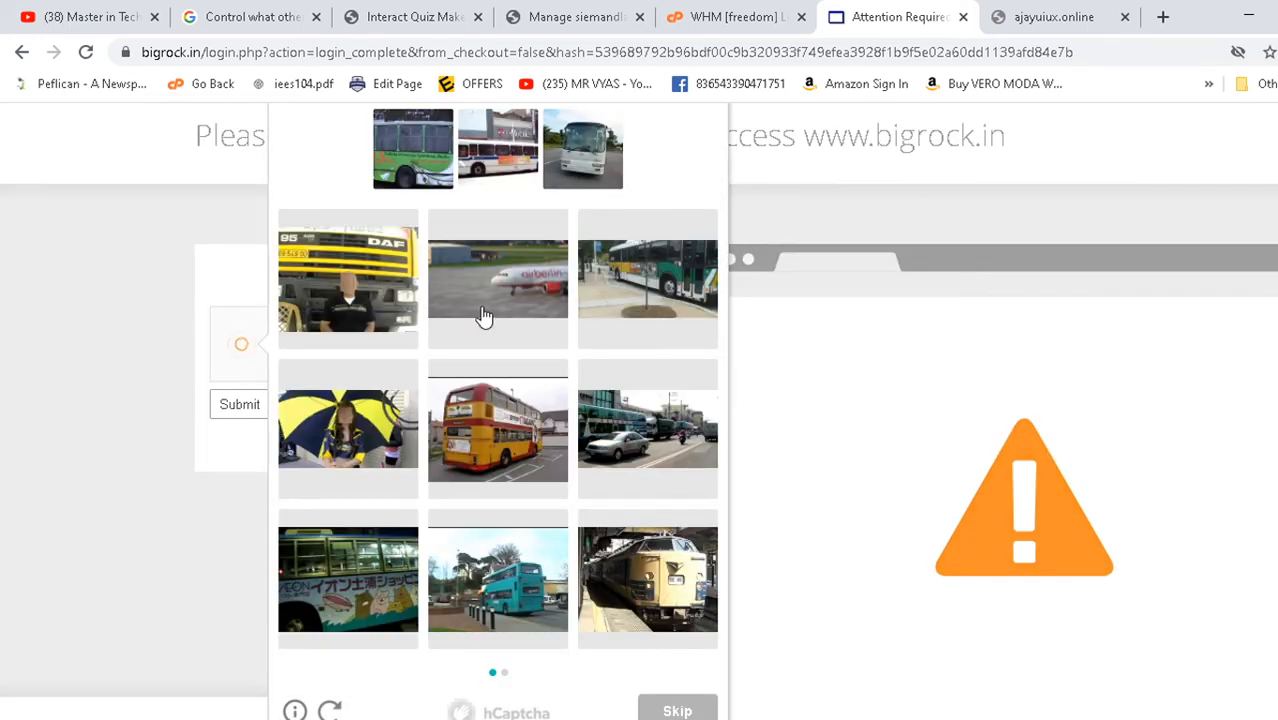
{"action": "scroll", "coordinate": [484, 316], "scroll_direction": "up", "scroll_amount": 1}
{"action": "scroll", "coordinate": [403, 290], "scroll_direction": "down", "scroll_amount": 1}
{"action": "scroll", "coordinate": [403, 290], "scroll_direction": "down", "scroll_amount": 1}
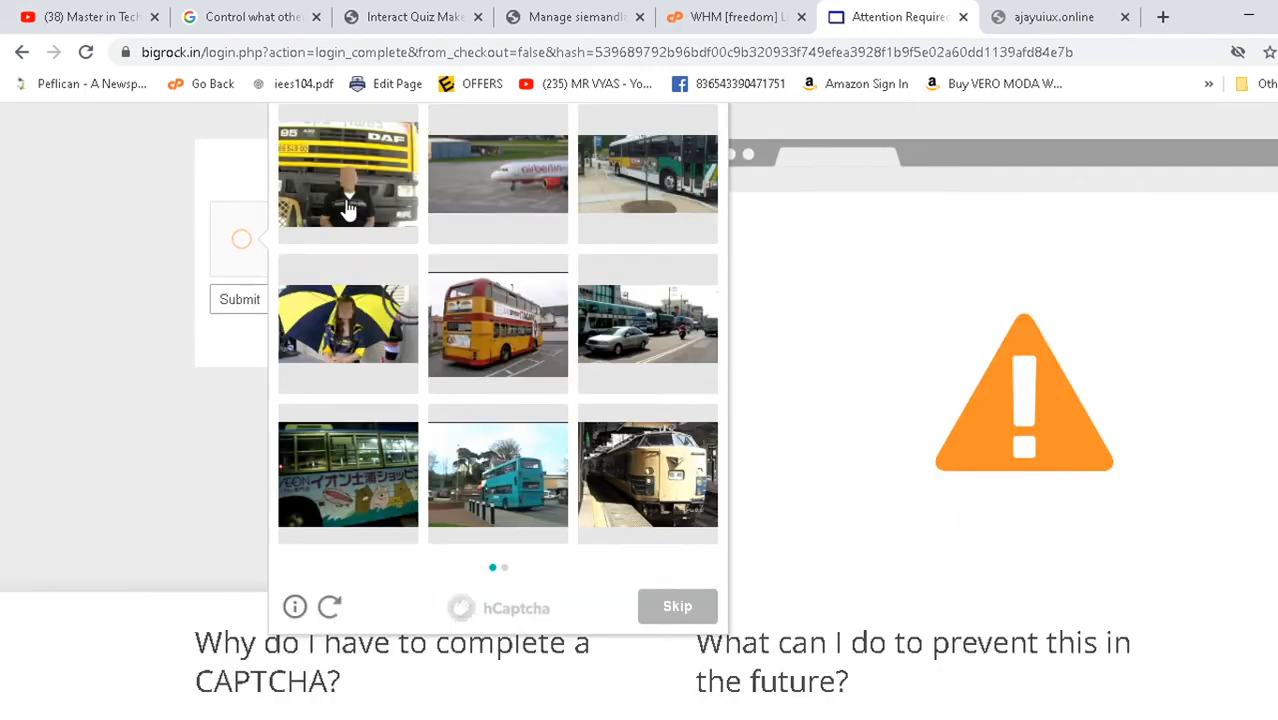
- Select the bus pictures in the first two hCaptcha image sets
{"action": "left_click", "coordinate": [345, 205]}
{"action": "left_click", "coordinate": [480, 340]}
{"action": "left_click", "coordinate": [495, 460]}
{"action": "left_click", "coordinate": [378, 478]}
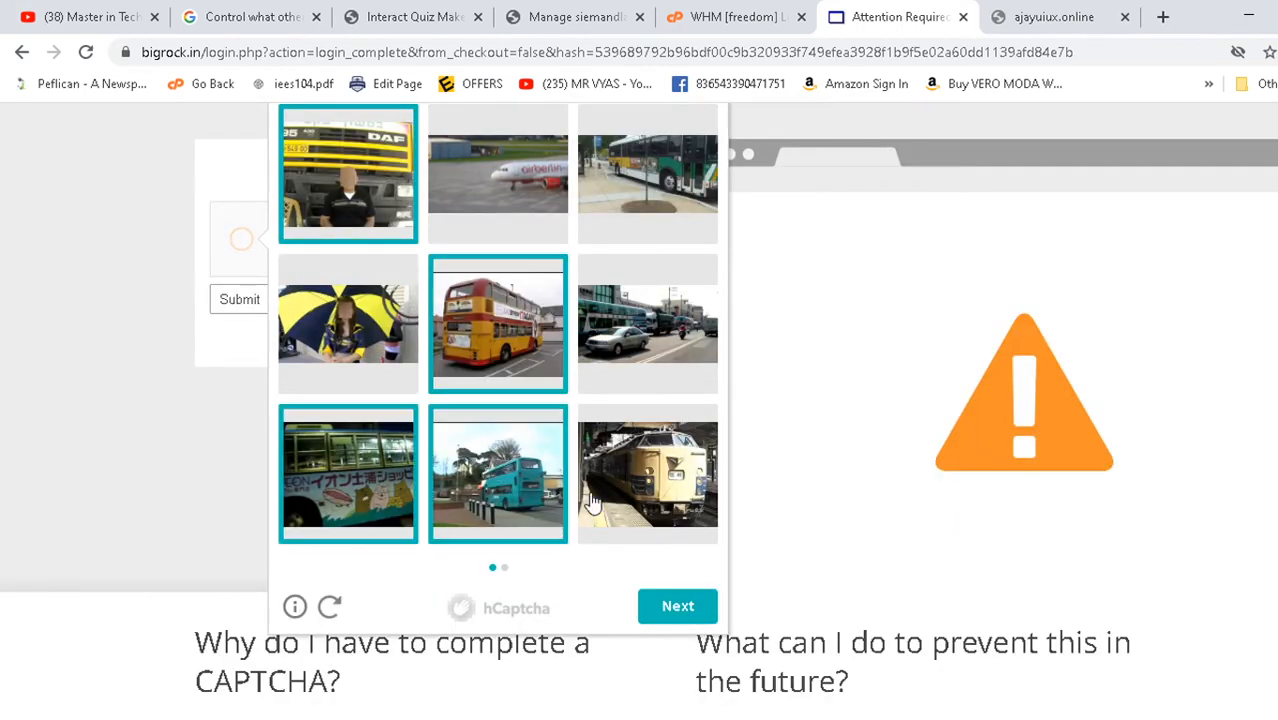
{"action": "left_click", "coordinate": [652, 172]}
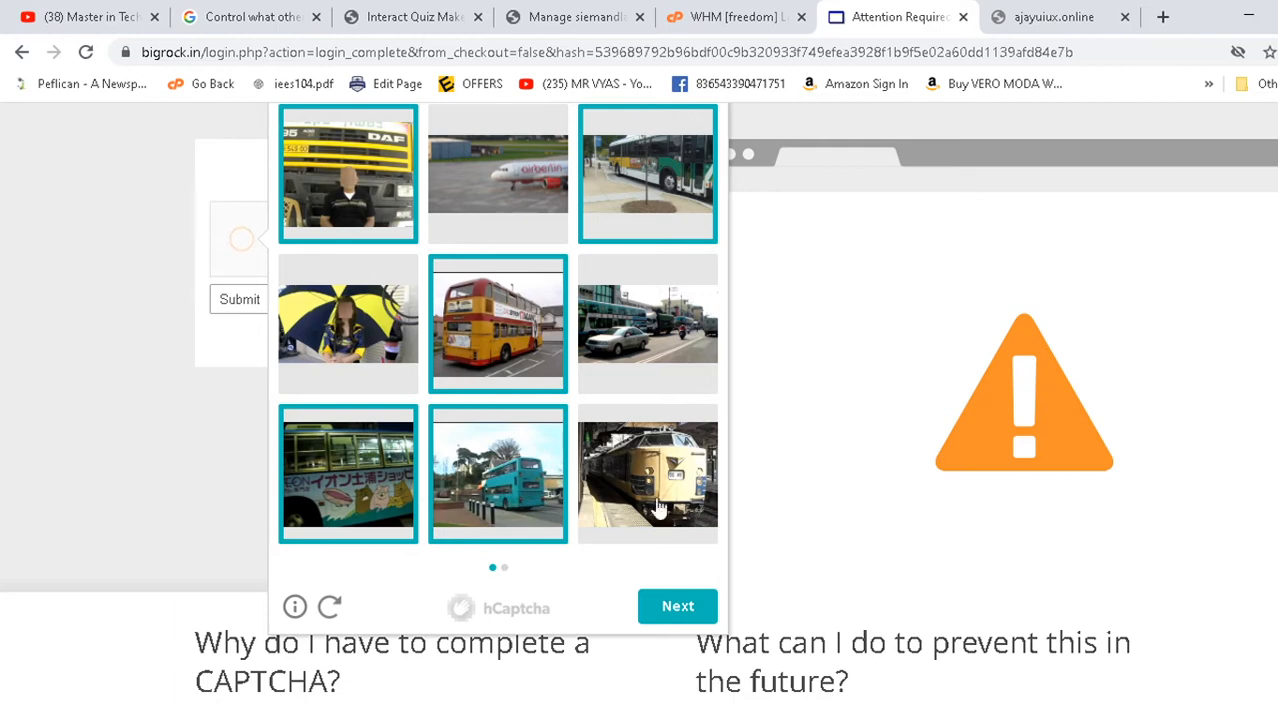
{"action": "left_click", "coordinate": [695, 610]}
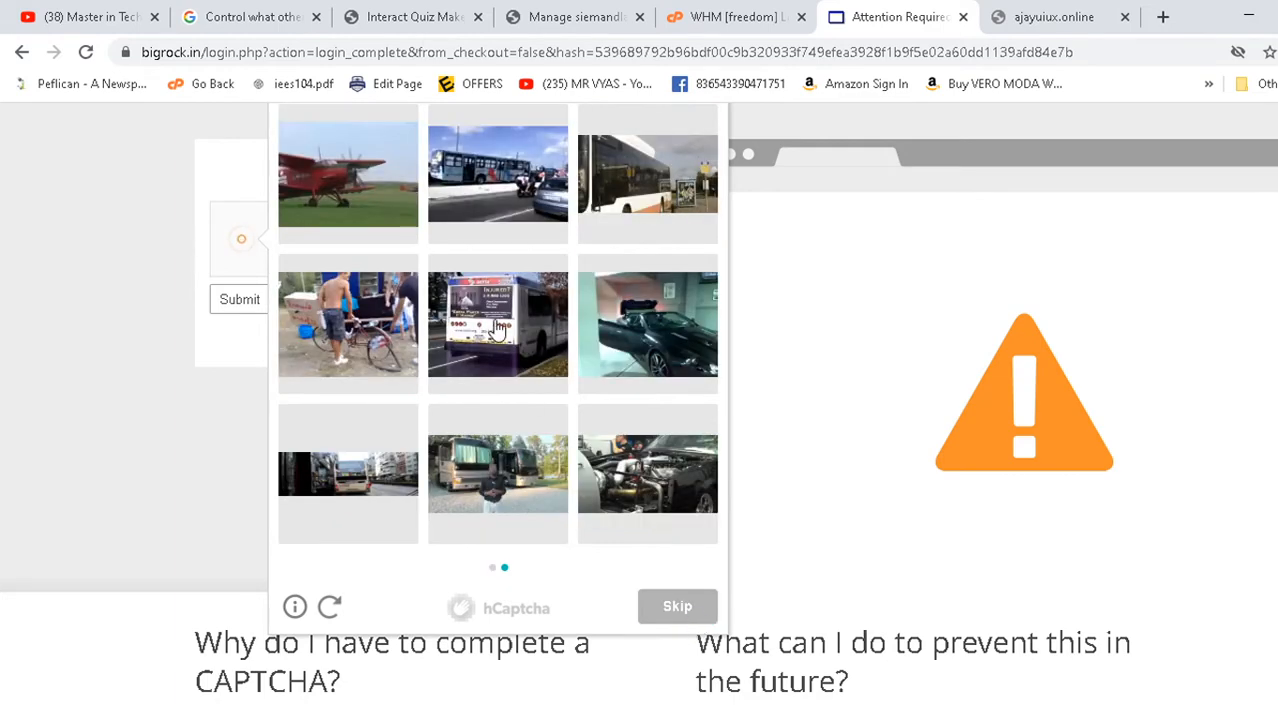
{"action": "left_click", "coordinate": [496, 331]}
{"action": "left_click", "coordinate": [492, 193]}
{"action": "left_click", "coordinate": [668, 181]}
- Select the remaining buses, submit the captcha, then reload and resend the login form
{"action": "scroll", "coordinate": [603, 357], "scroll_direction": "up", "scroll_amount": 2}
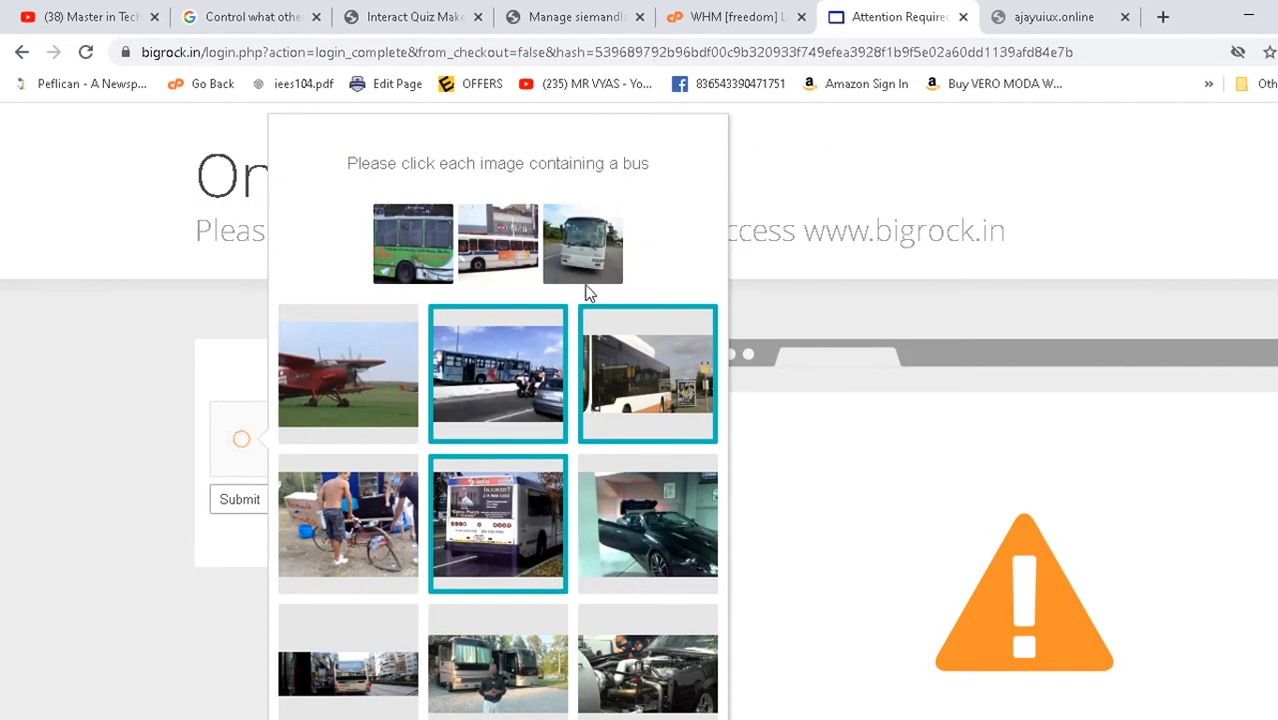
{"action": "scroll", "coordinate": [590, 295], "scroll_direction": "down", "scroll_amount": 4}
{"action": "scroll", "coordinate": [565, 400], "scroll_direction": "up", "scroll_amount": 2}
{"action": "left_click", "coordinate": [465, 495]}
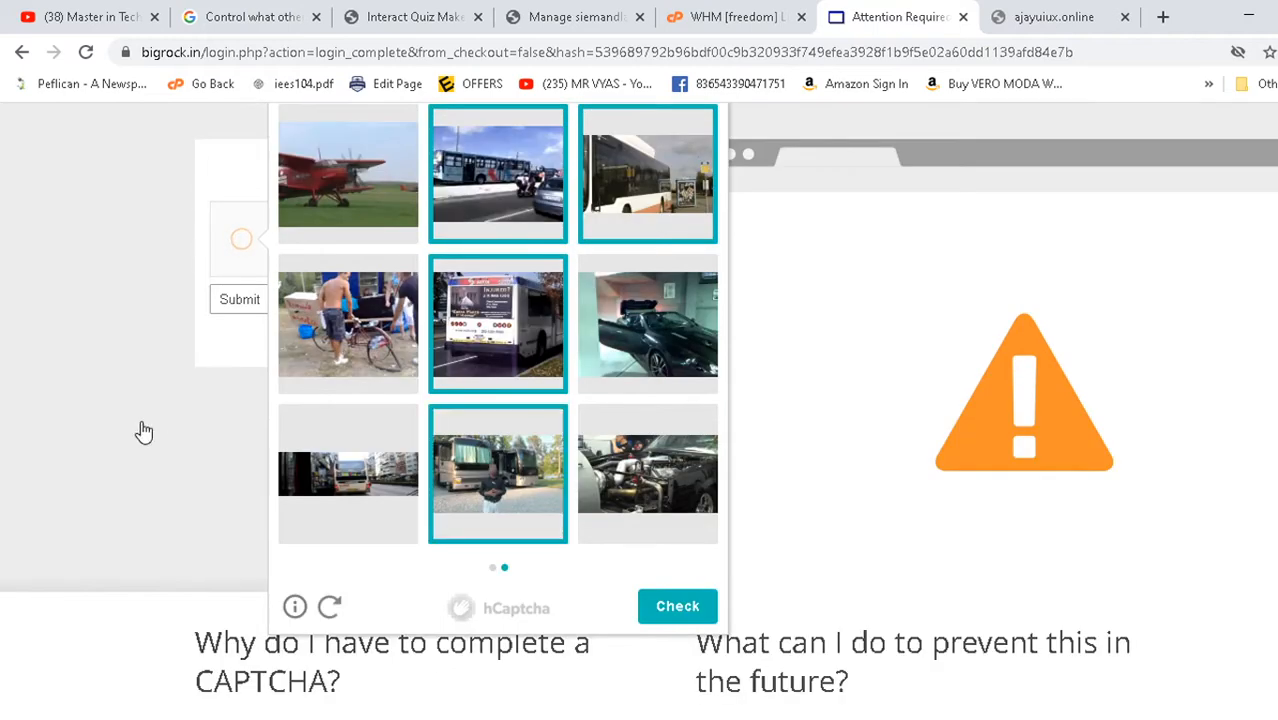
{"action": "left_click", "coordinate": [310, 485]}
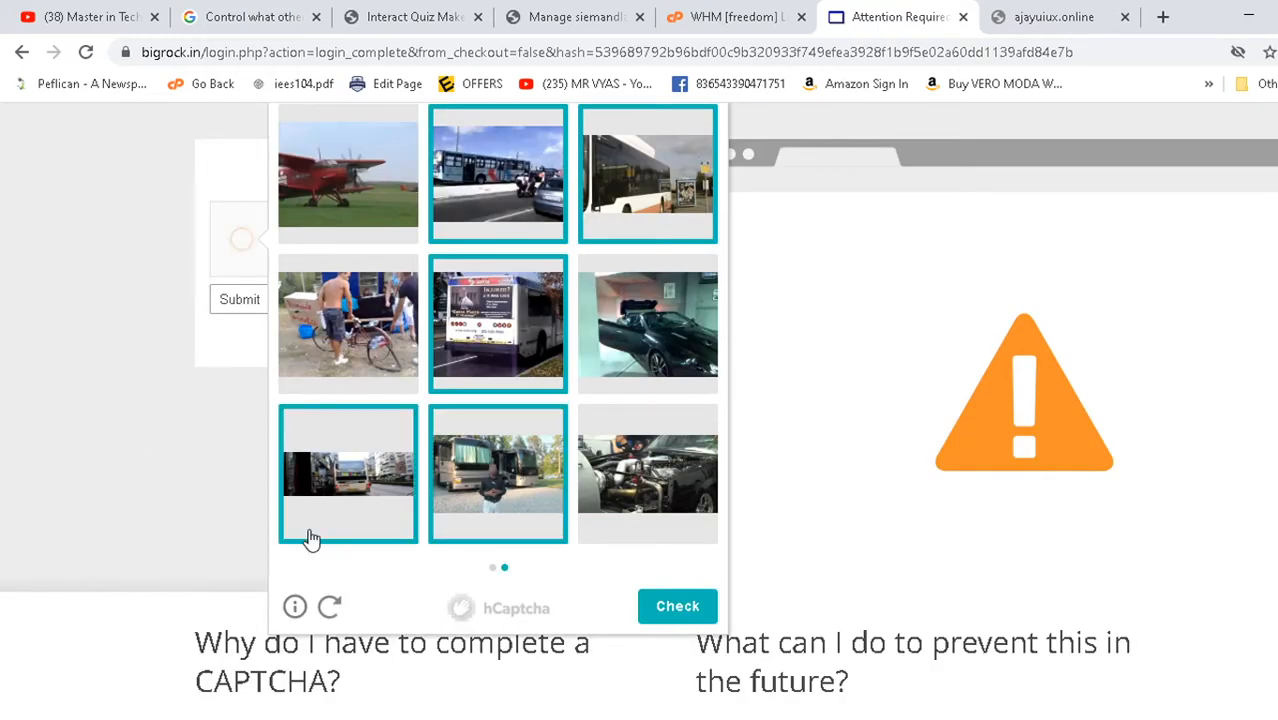
{"action": "left_click", "coordinate": [668, 610]}
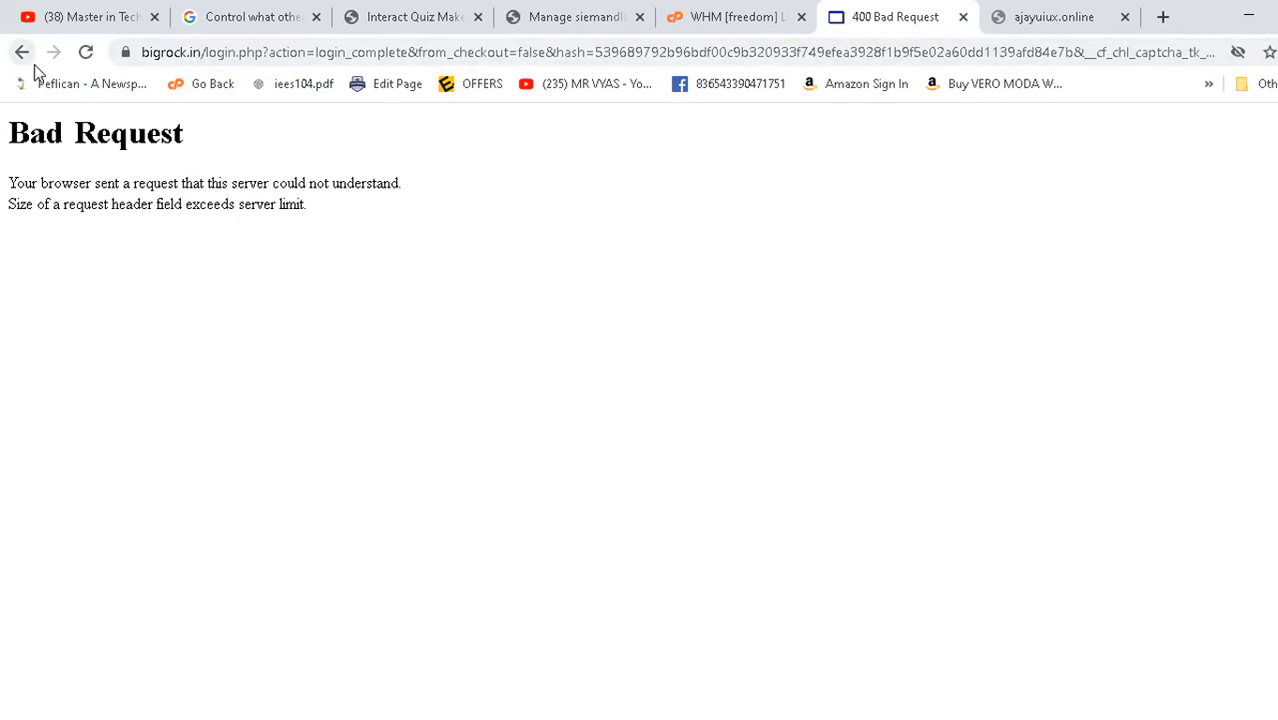
{"action": "left_click", "coordinate": [90, 57]}
{"action": "left_click", "coordinate": [740, 211]}
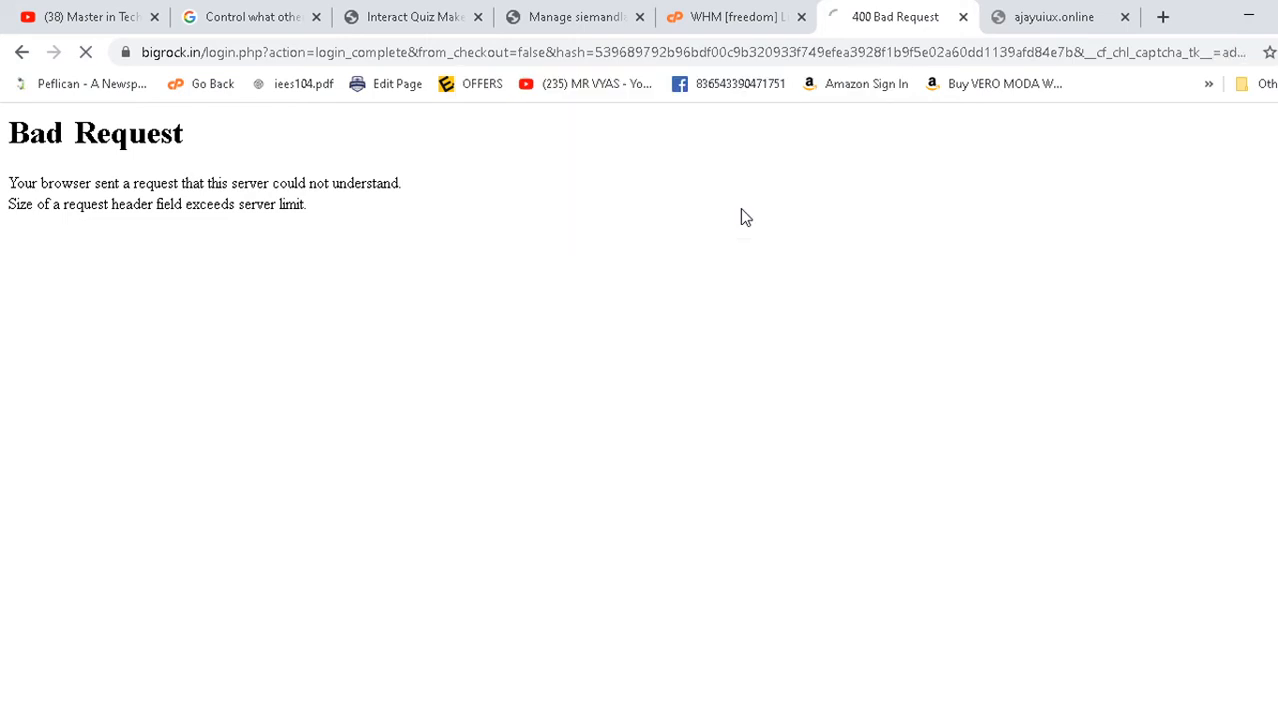
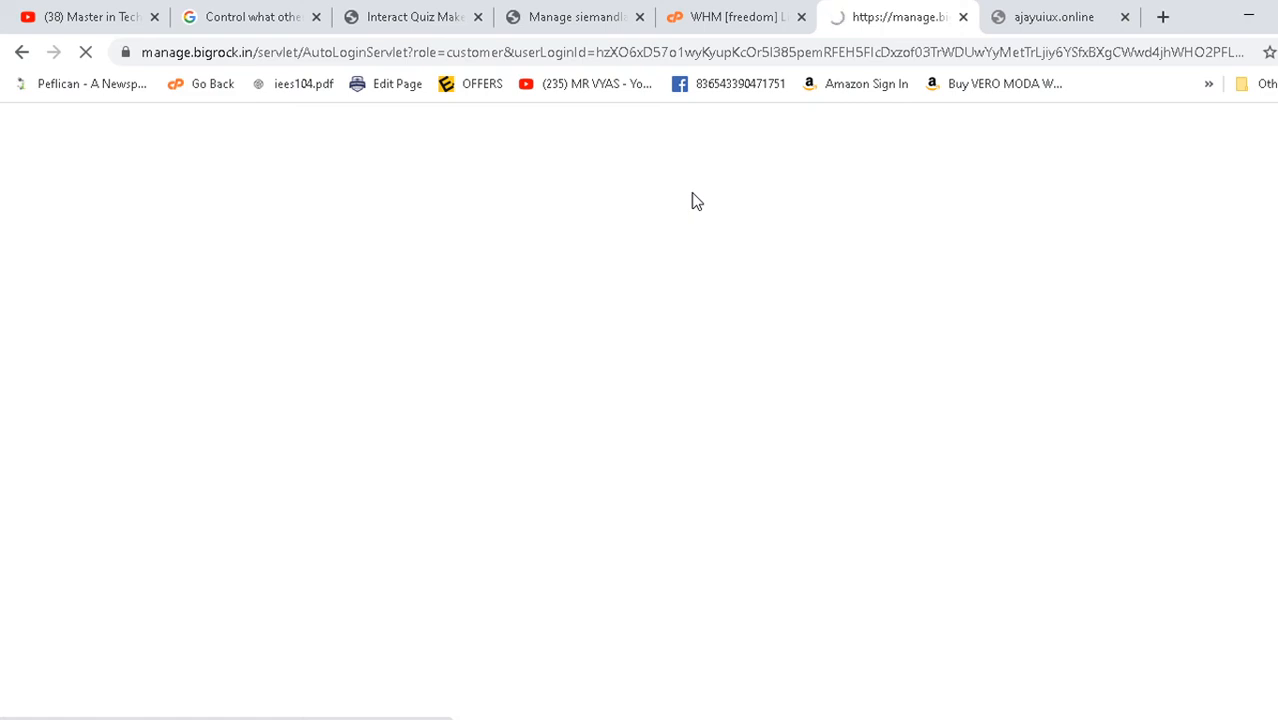
- Close the unreachable ajayuiux.online tab and scroll through the 14 domain orders in the List of Orders
{"action": "left_click", "coordinate": [1082, 14]}
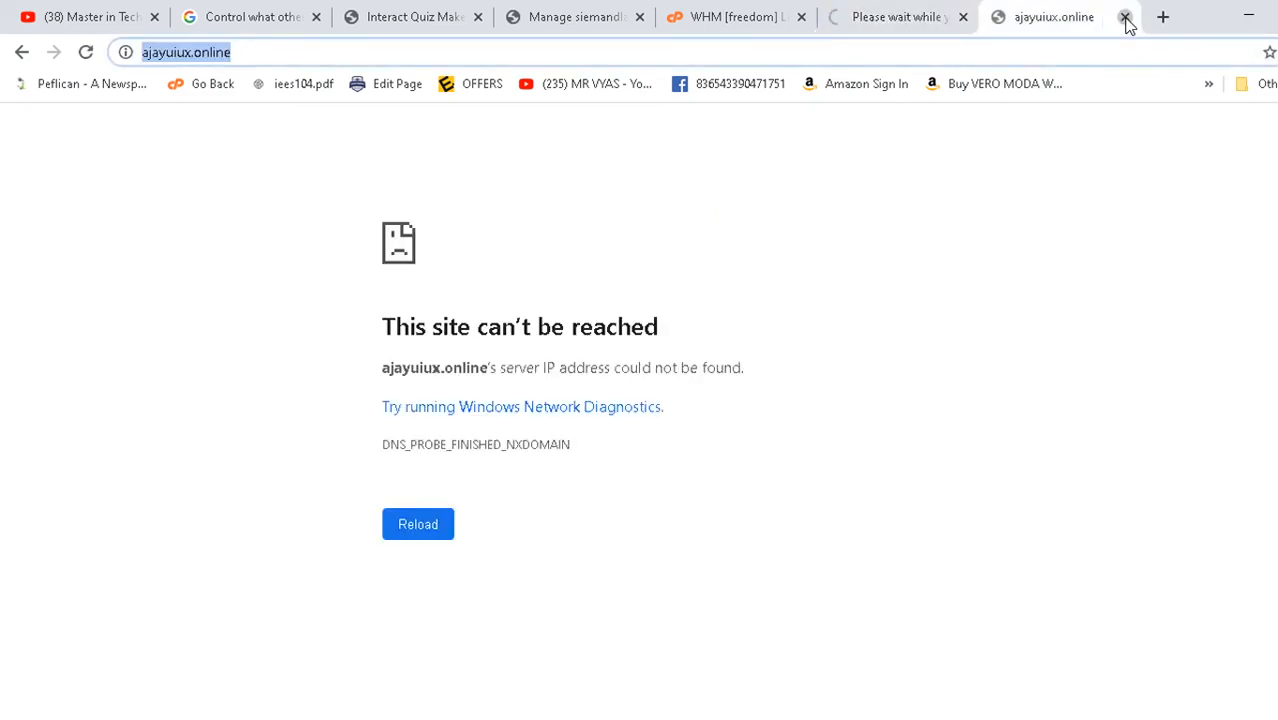
{"action": "left_click", "coordinate": [1124, 17]}
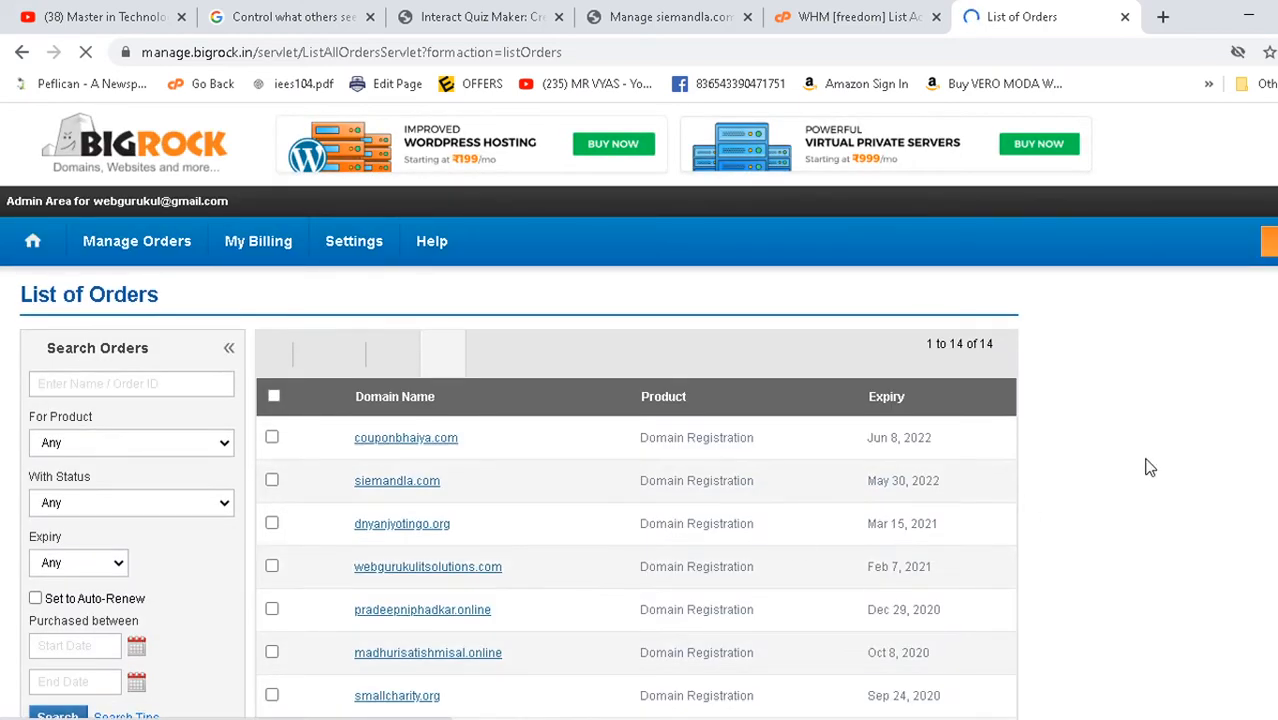
{"action": "scroll", "coordinate": [1146, 458], "scroll_direction": "down", "scroll_amount": 4}
{"action": "scroll", "coordinate": [1146, 458], "scroll_direction": "up", "scroll_amount": 4}
{"action": "scroll", "coordinate": [1146, 458], "scroll_direction": "down", "scroll_amount": 4}
{"action": "scroll", "coordinate": [1146, 456], "scroll_direction": "up", "scroll_amount": 4}
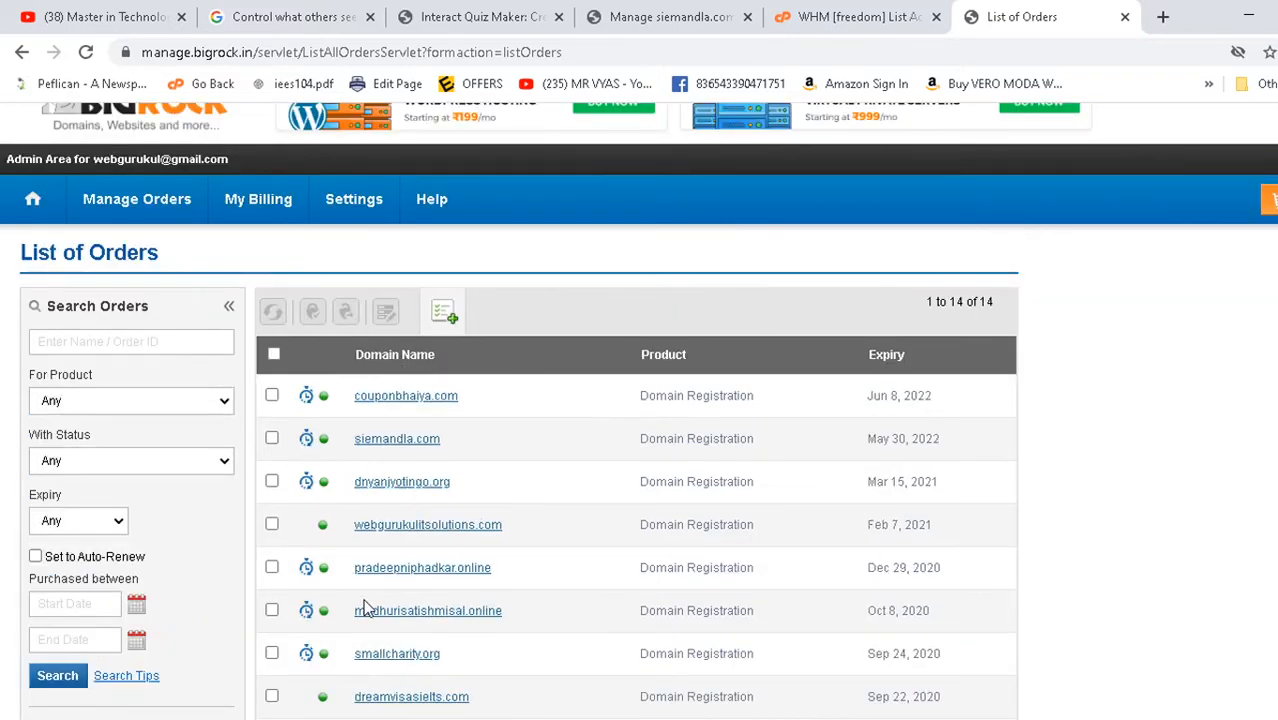
{"action": "scroll", "coordinate": [404, 439], "scroll_direction": "down", "scroll_amount": 4}
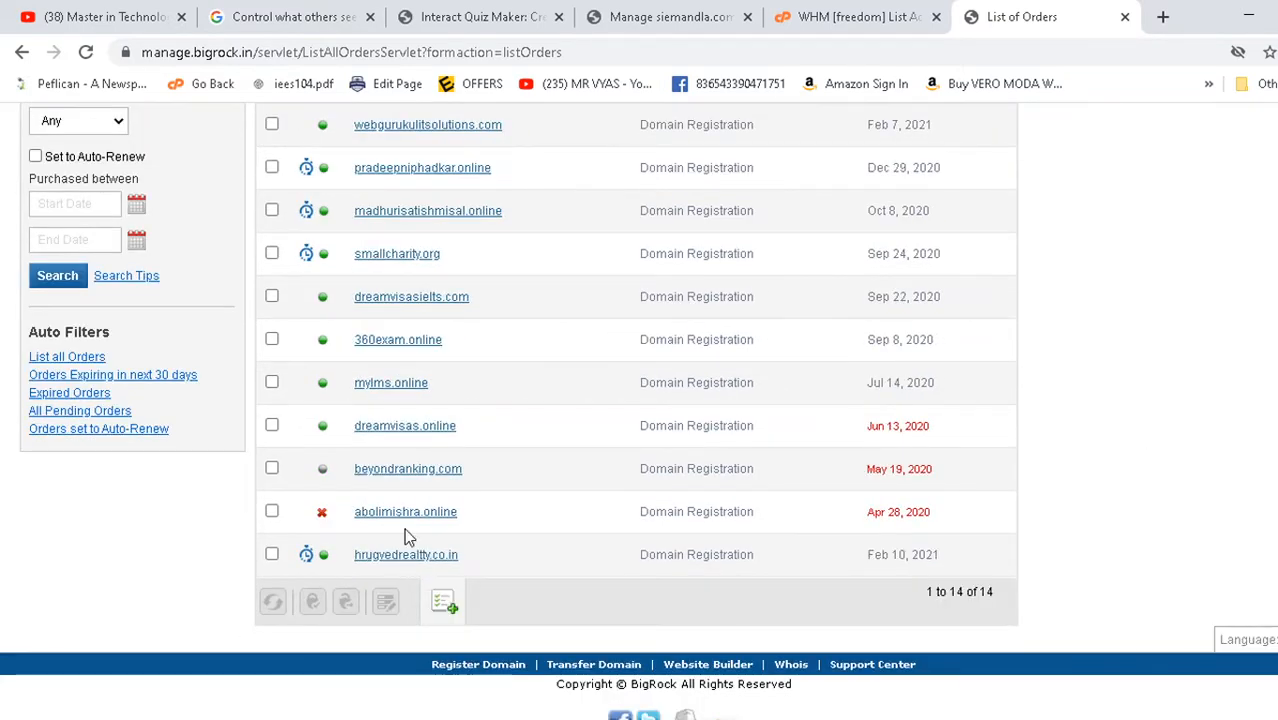
{"action": "scroll", "coordinate": [394, 486], "scroll_direction": "up", "scroll_amount": 5}
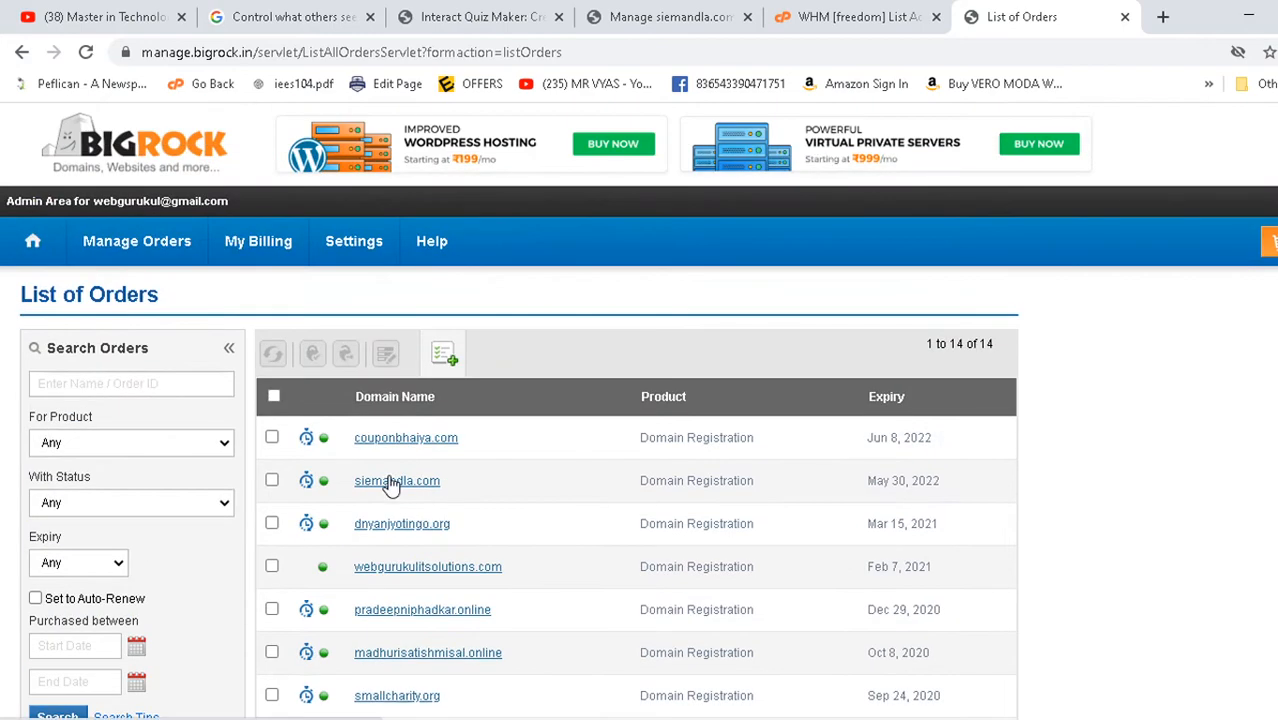
- Load 360exam.online in the former Google help tab
{"action": "left_click", "coordinate": [280, 12]}
{"action": "left_click", "coordinate": [285, 52]}
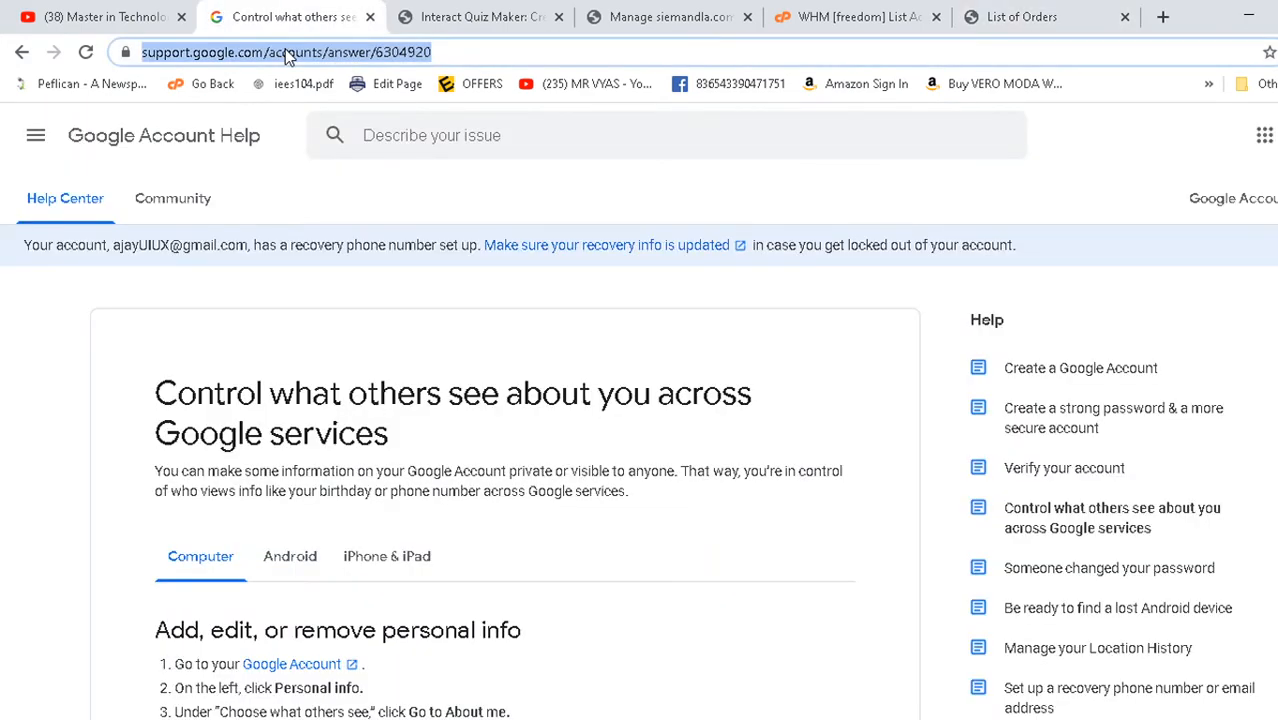
{"action": "type", "text": "36"}
{"action": "key", "text": "Return"}
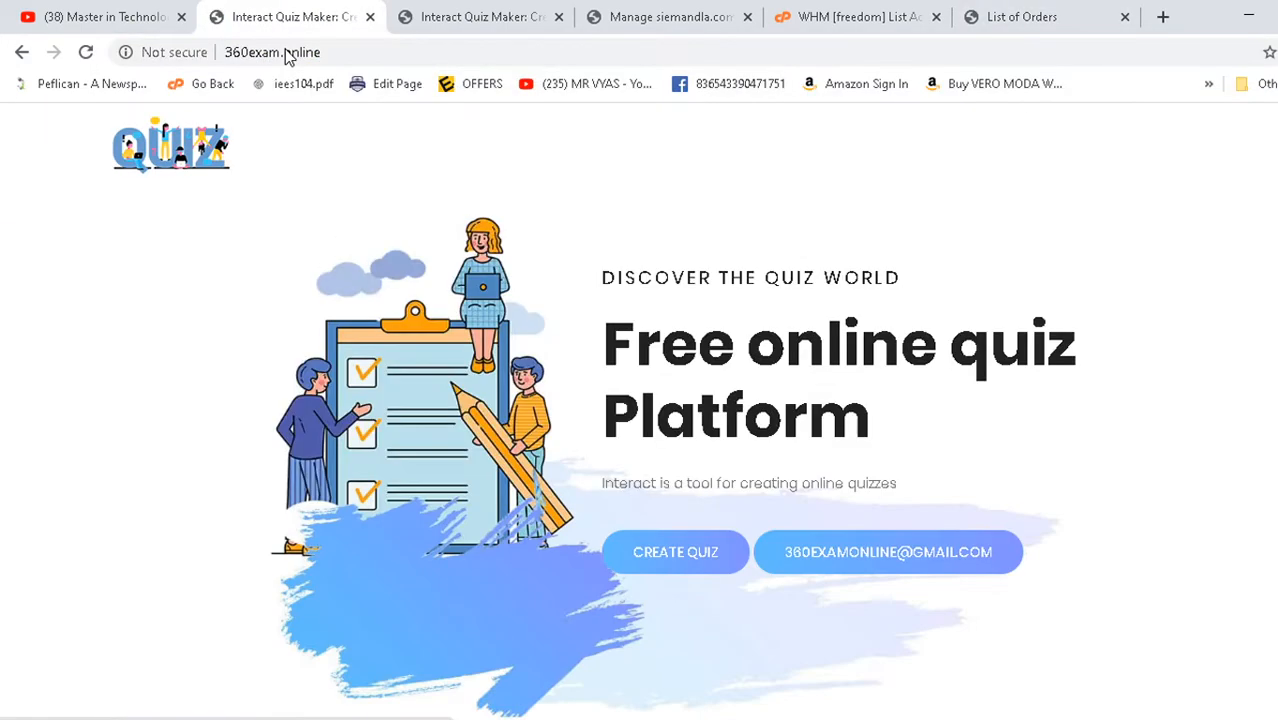
- Change the address ending to 'net' to load 360exam.net, then bring the BigRock orders back
{"action": "left_click", "coordinate": [338, 46]}
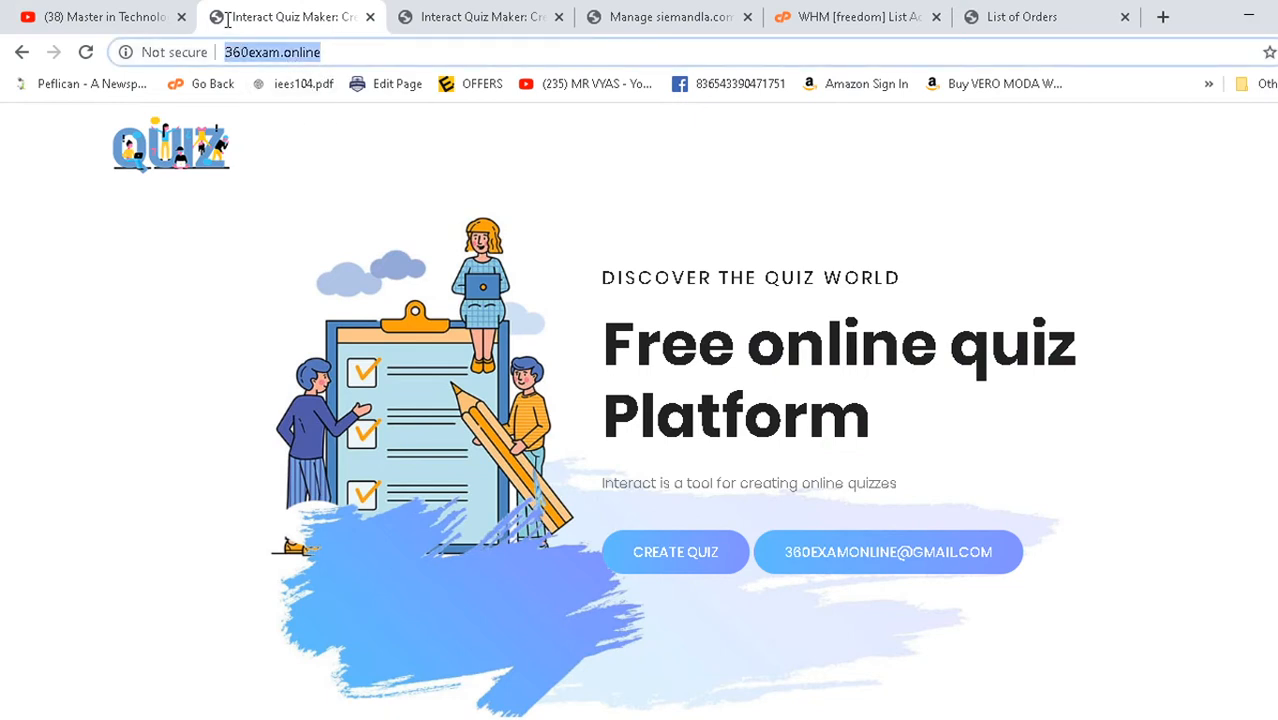
{"action": "left_click", "coordinate": [288, 55]}
{"action": "left_click_drag", "start_coordinate": [288, 55], "coordinate": [542, 11]}
{"action": "type", "text": "net"}
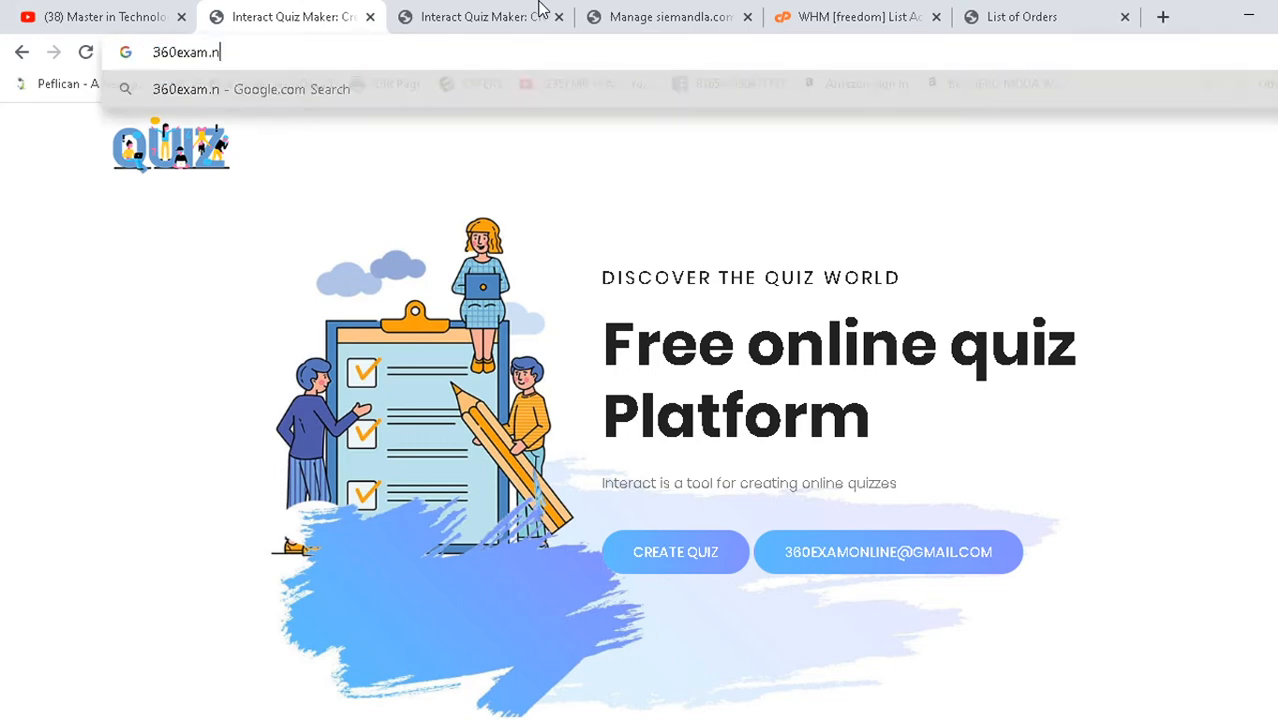
{"action": "key", "text": "Return"}
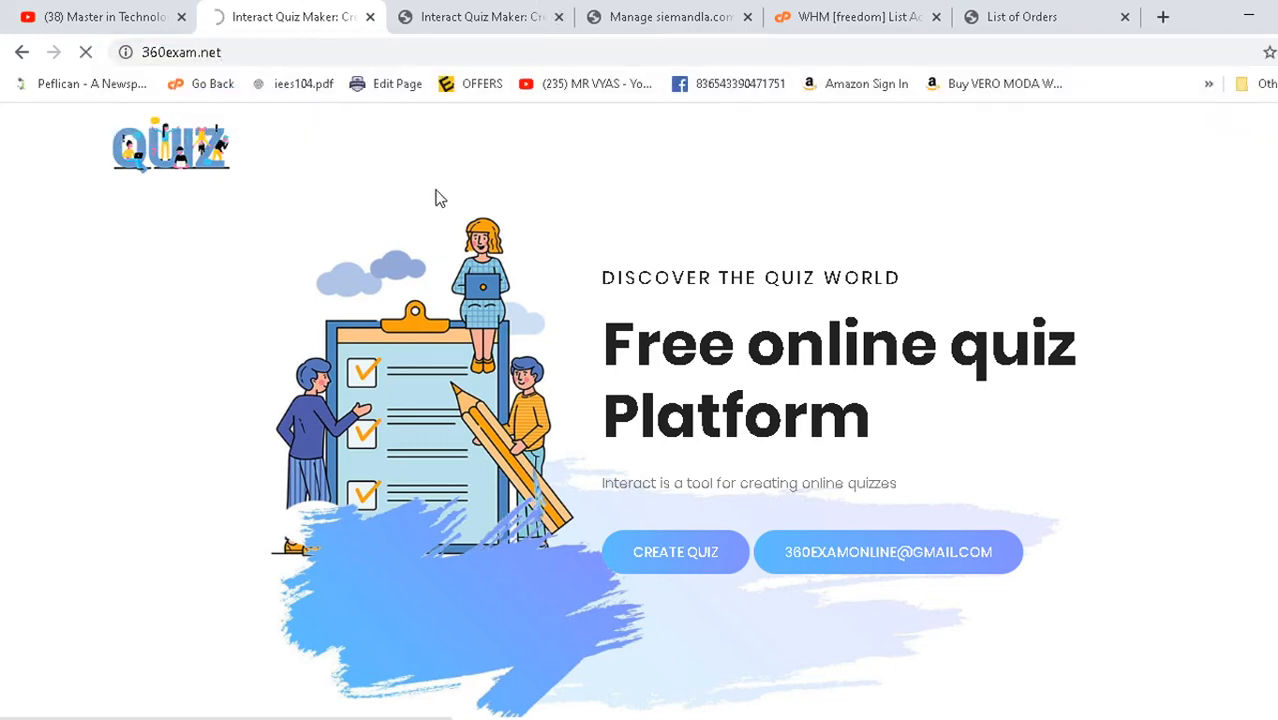
{"action": "left_click", "coordinate": [1038, 14]}
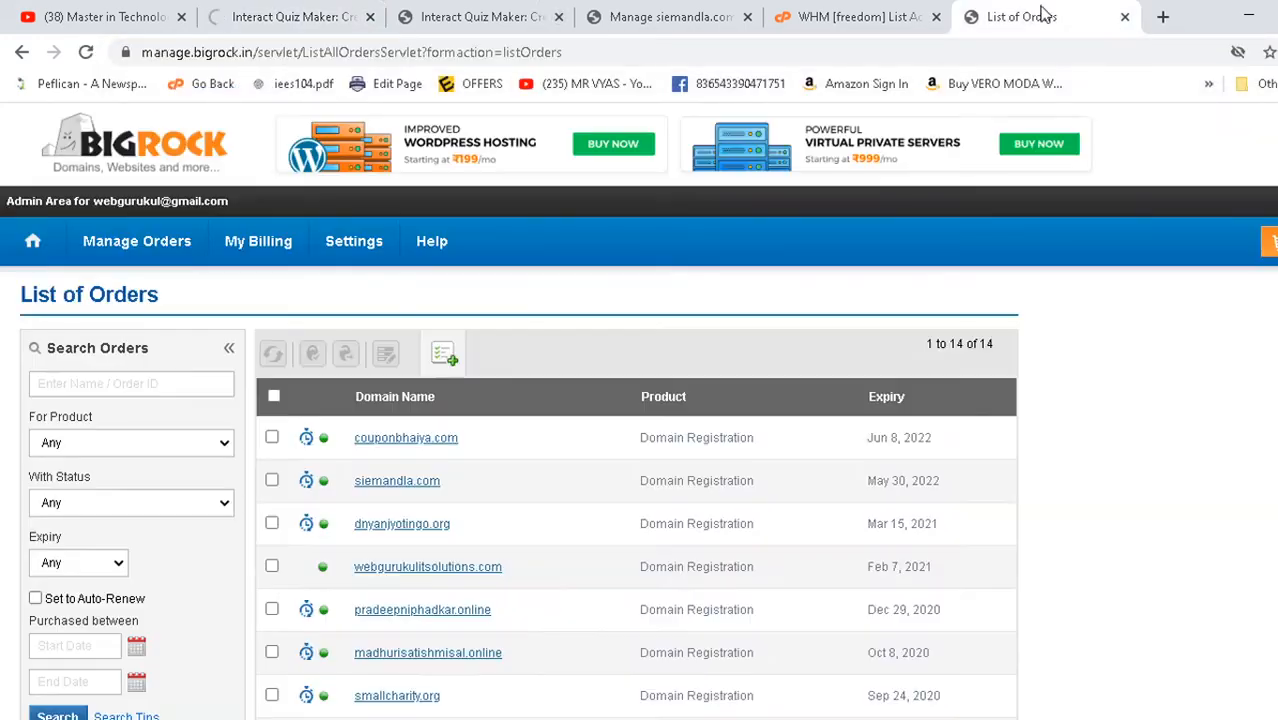
- Open the 360exam.online order, registered September 8, 2019 to September 8, 2020
{"action": "scroll", "coordinate": [482, 434], "scroll_direction": "down", "scroll_amount": 1}
{"action": "scroll", "coordinate": [374, 419], "scroll_direction": "down", "scroll_amount": 3}
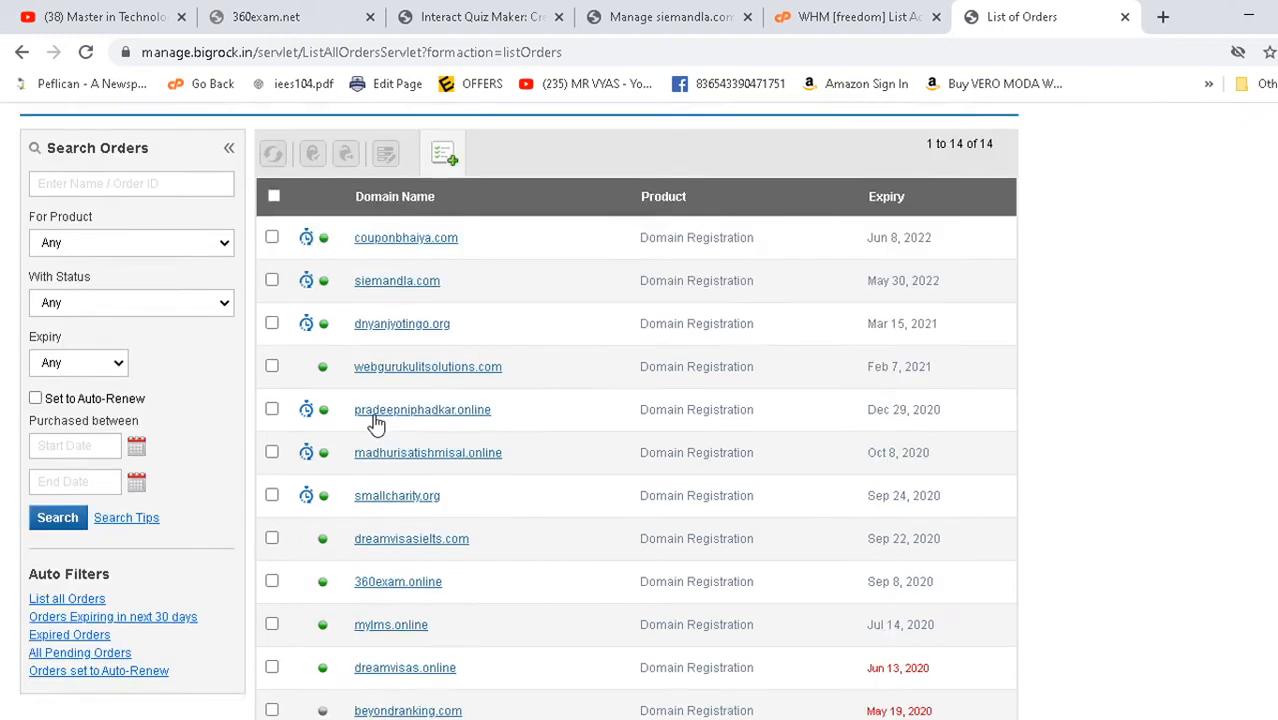
{"action": "scroll", "coordinate": [415, 474], "scroll_direction": "up", "scroll_amount": 4}
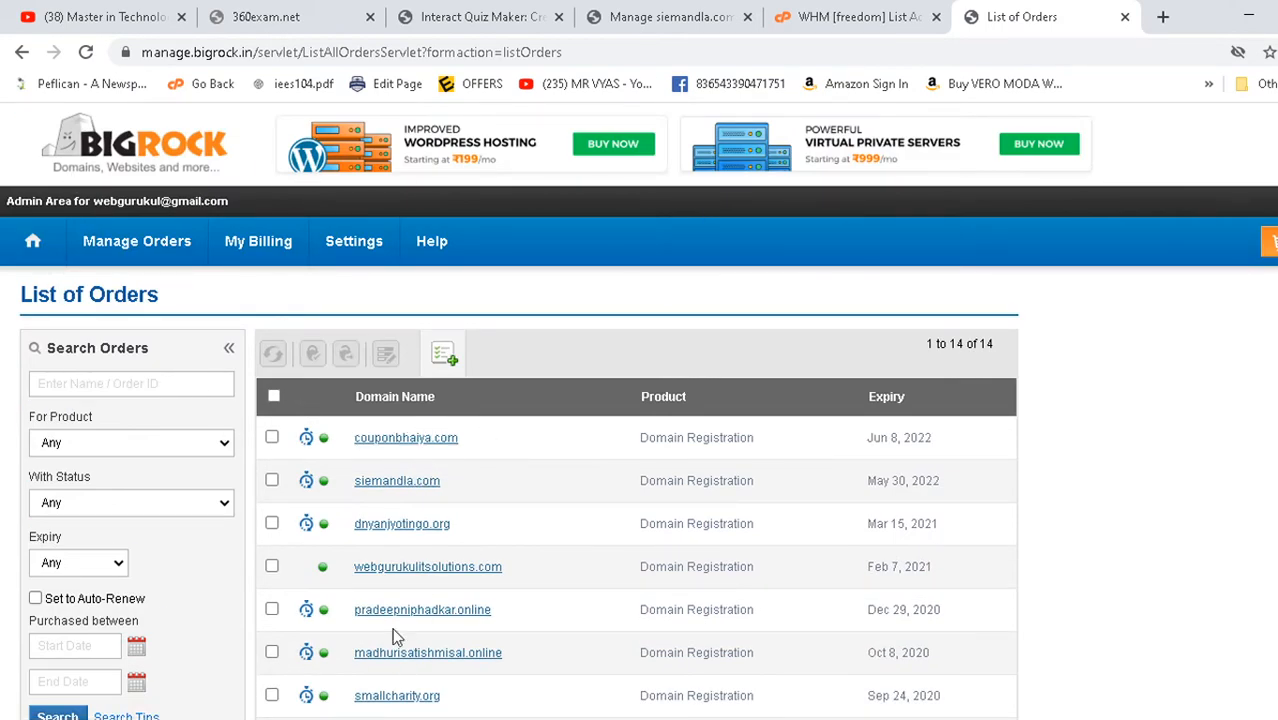
{"action": "scroll", "coordinate": [505, 462], "scroll_direction": "down", "scroll_amount": 2}
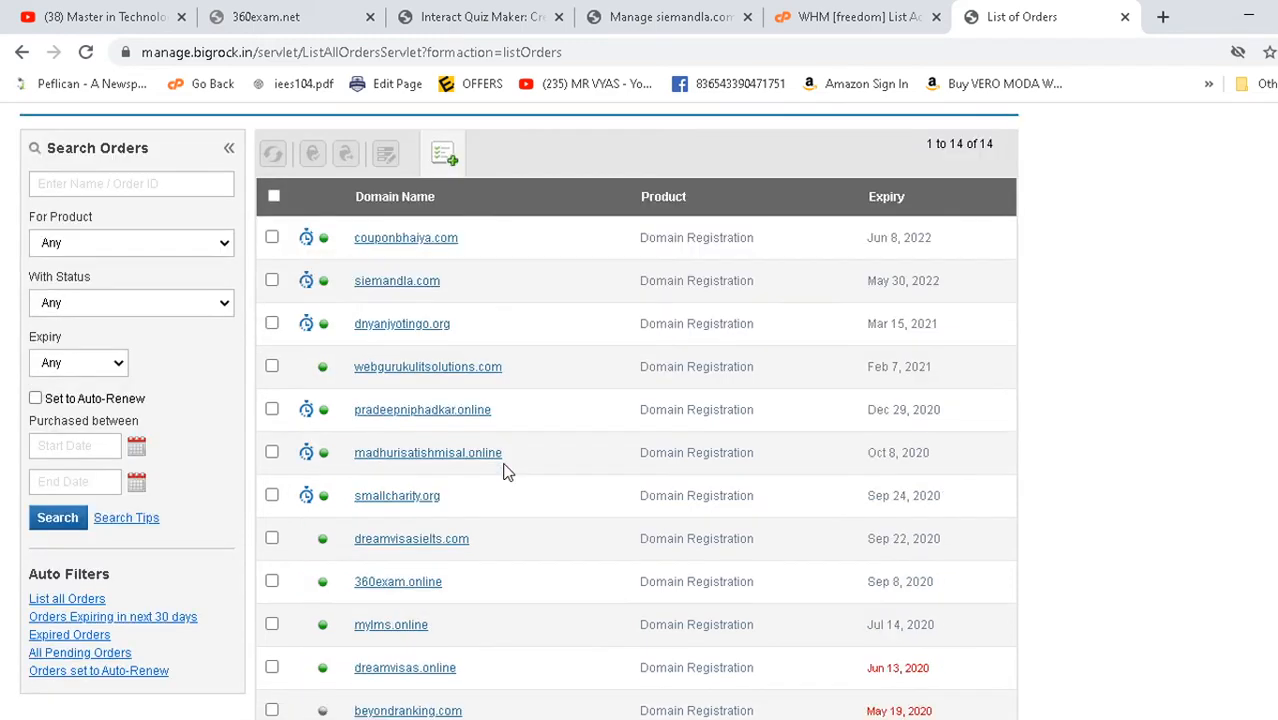
{"action": "left_click", "coordinate": [382, 586]}
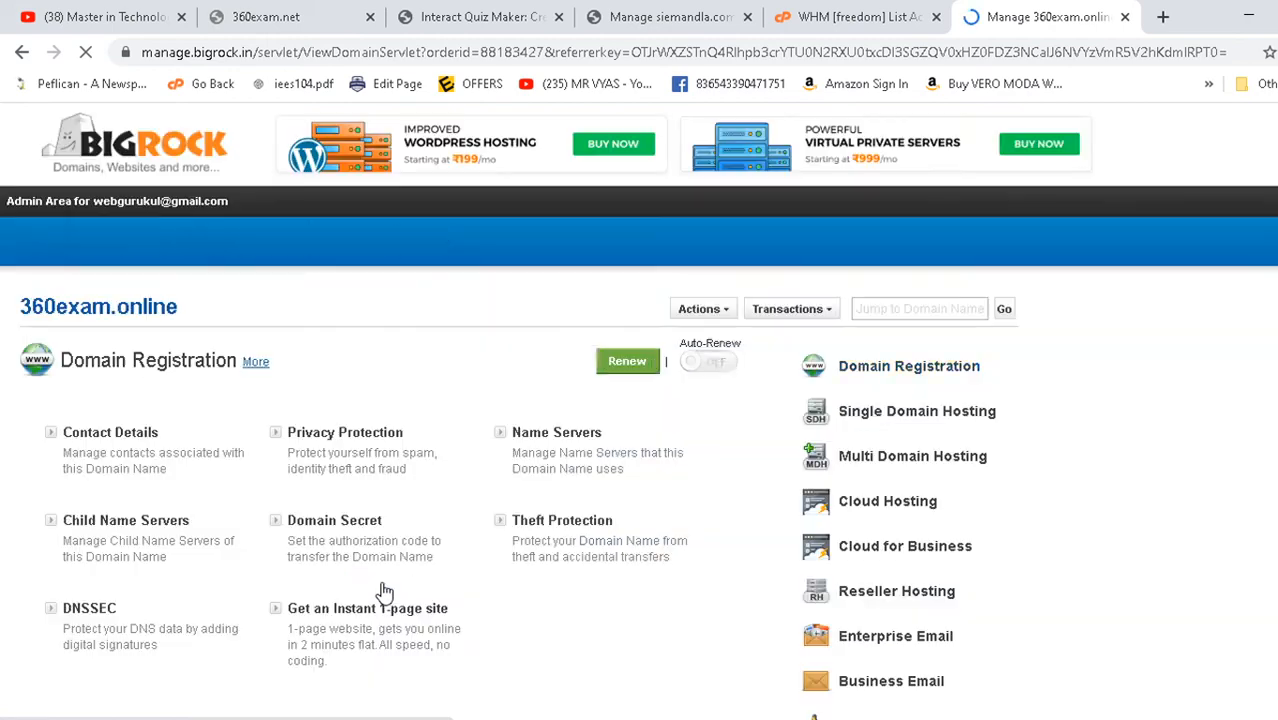
{"action": "scroll", "coordinate": [740, 502], "scroll_direction": "down", "scroll_amount": 2}
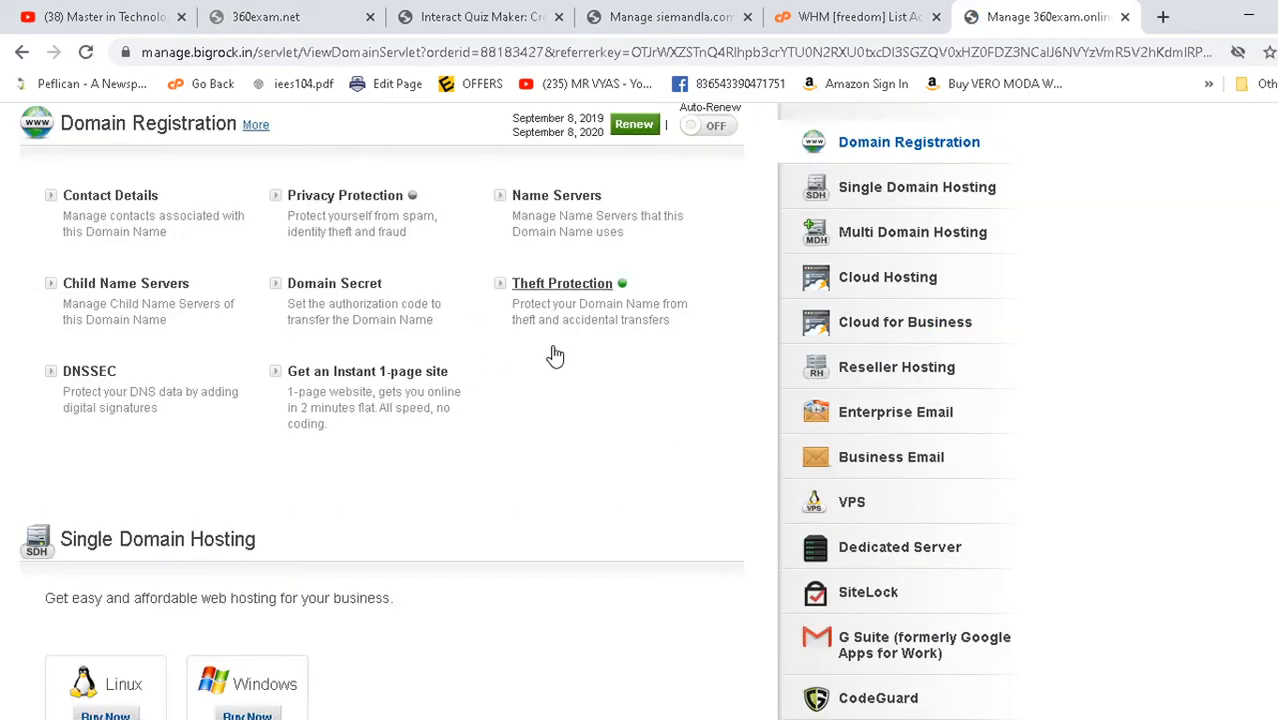
{"action": "scroll", "coordinate": [622, 417], "scroll_direction": "up", "scroll_amount": 2}
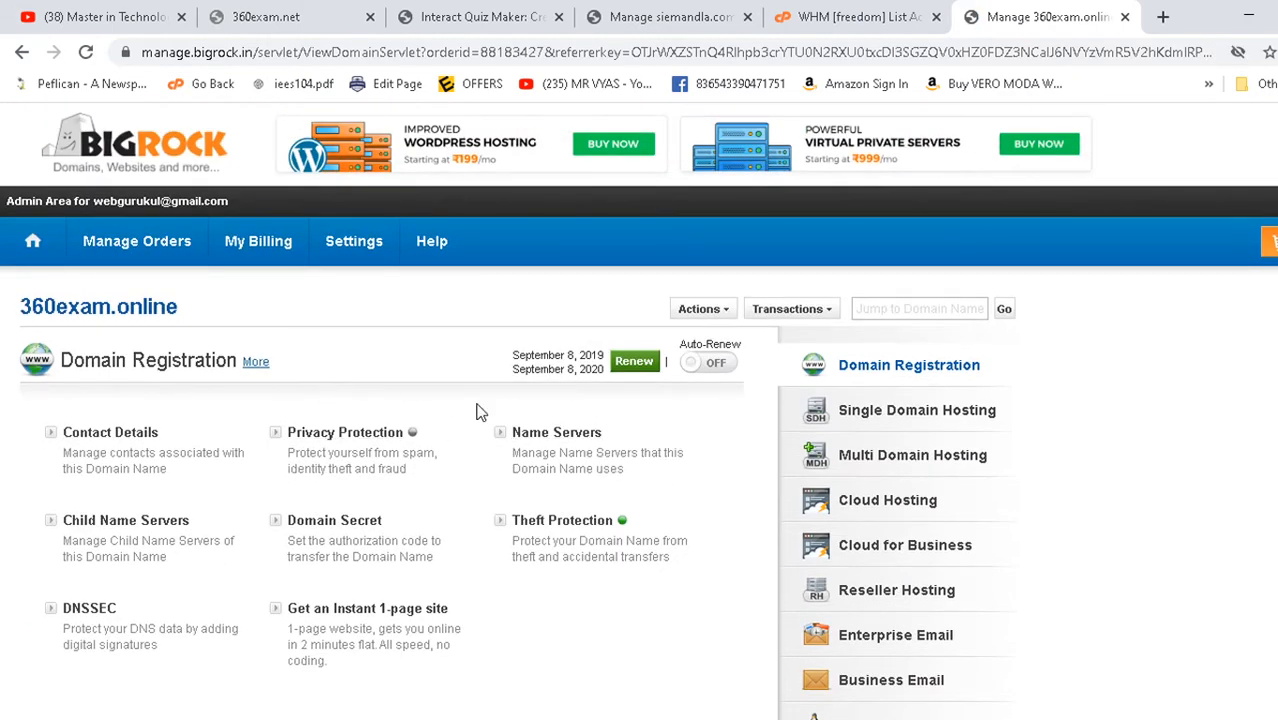
- Review the four solidhosting.pro name servers for 360exam.online and copy Name Server 1 for Notepad
{"action": "left_click", "coordinate": [564, 436]}
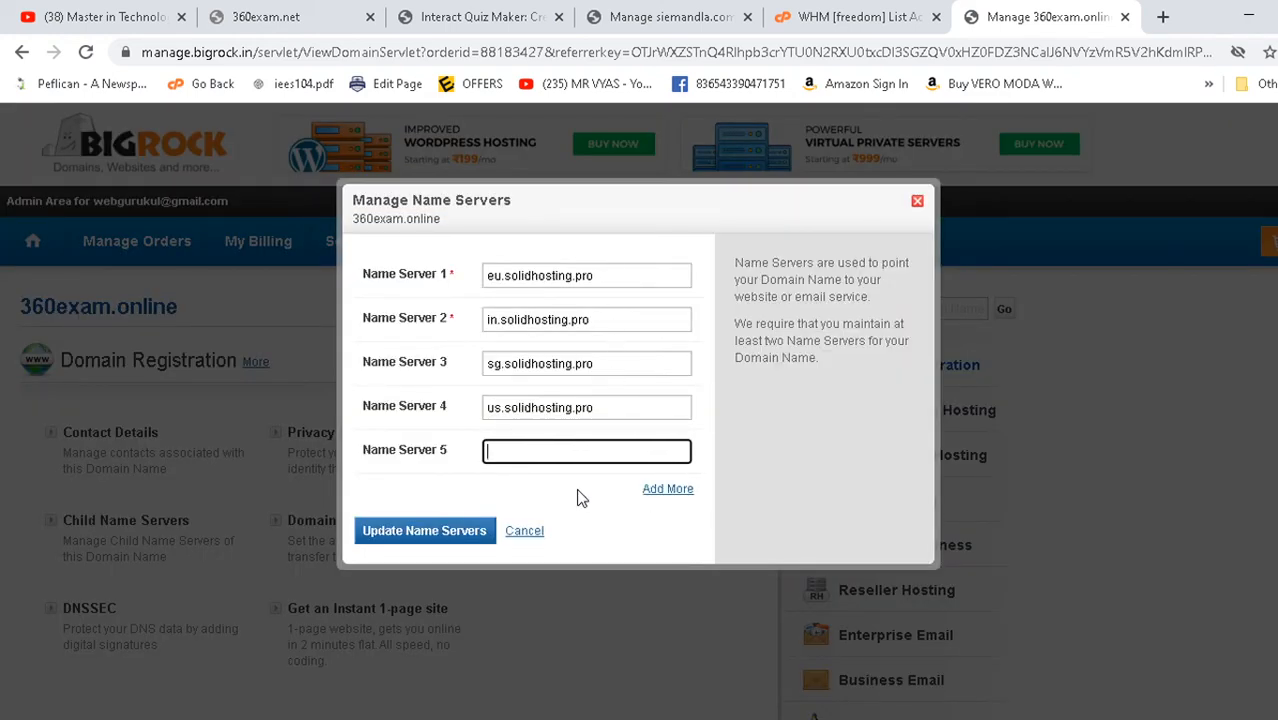
{"action": "left_click", "coordinate": [422, 278]}
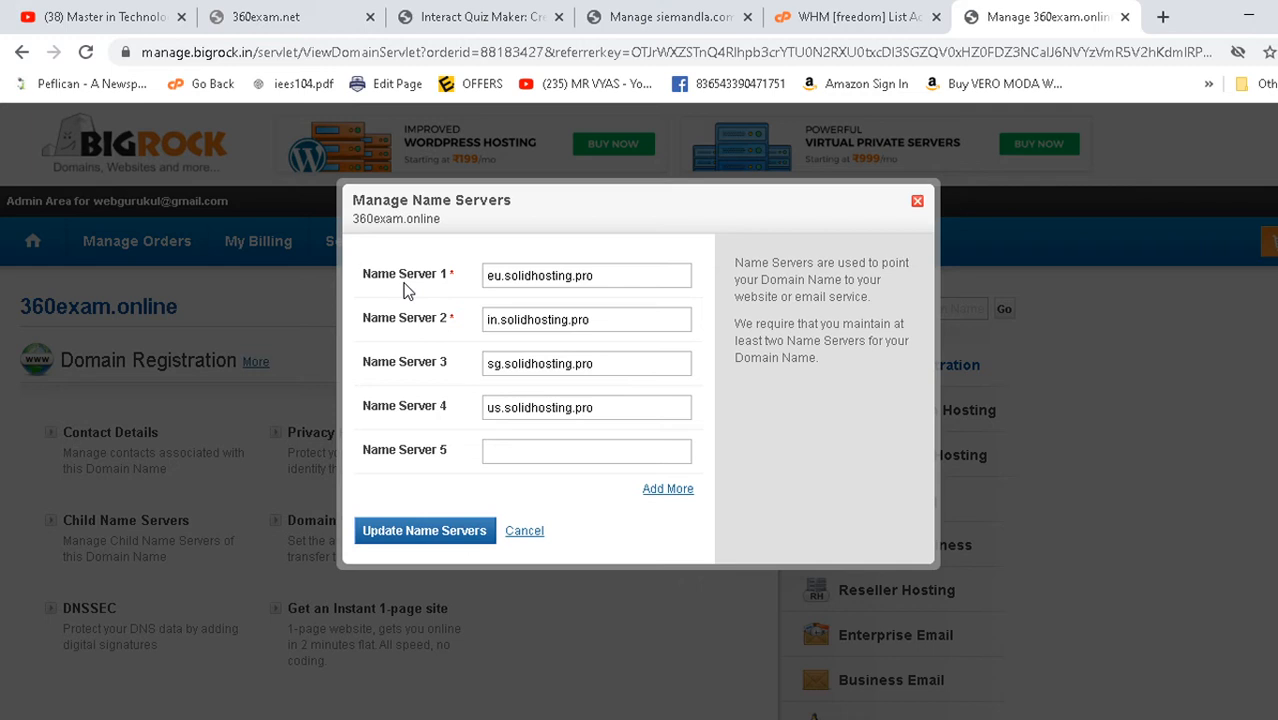
{"action": "left_click_drag", "start_coordinate": [491, 276], "coordinate": [638, 279]}
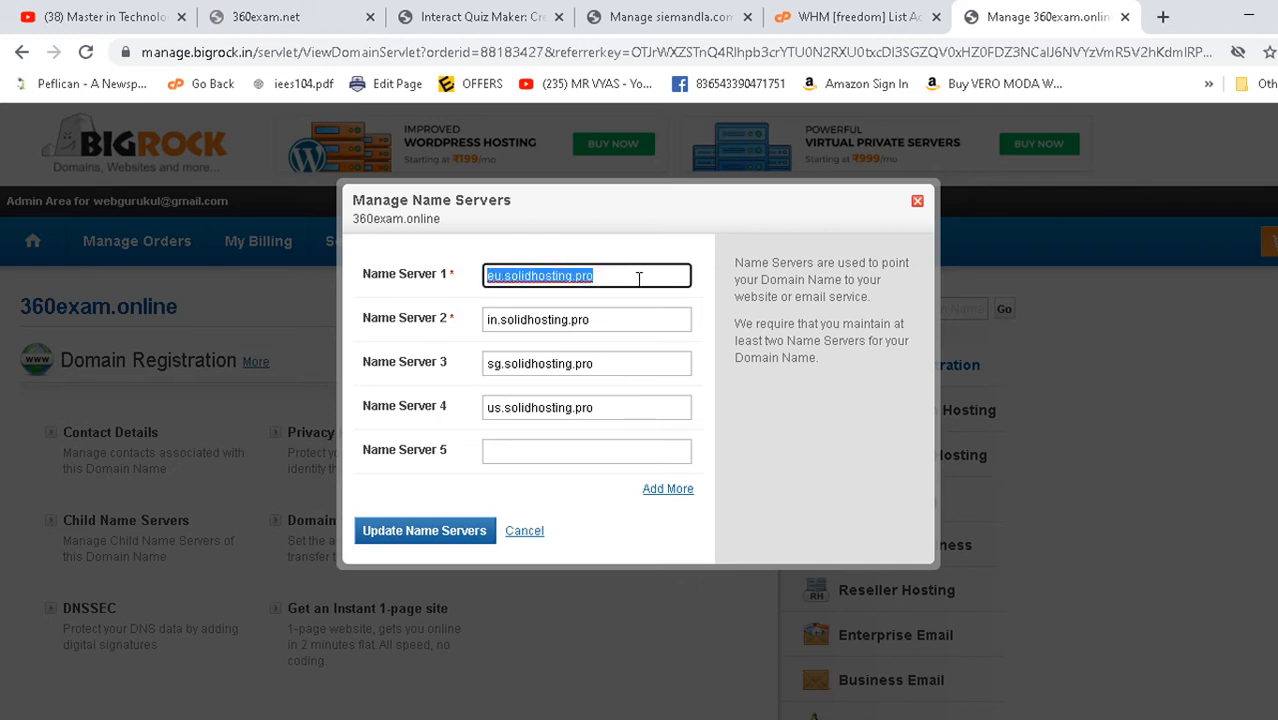
{"action": "left_click_drag", "start_coordinate": [491, 319], "coordinate": [649, 330]}
{"action": "left_click_drag", "start_coordinate": [489, 364], "coordinate": [614, 398]}
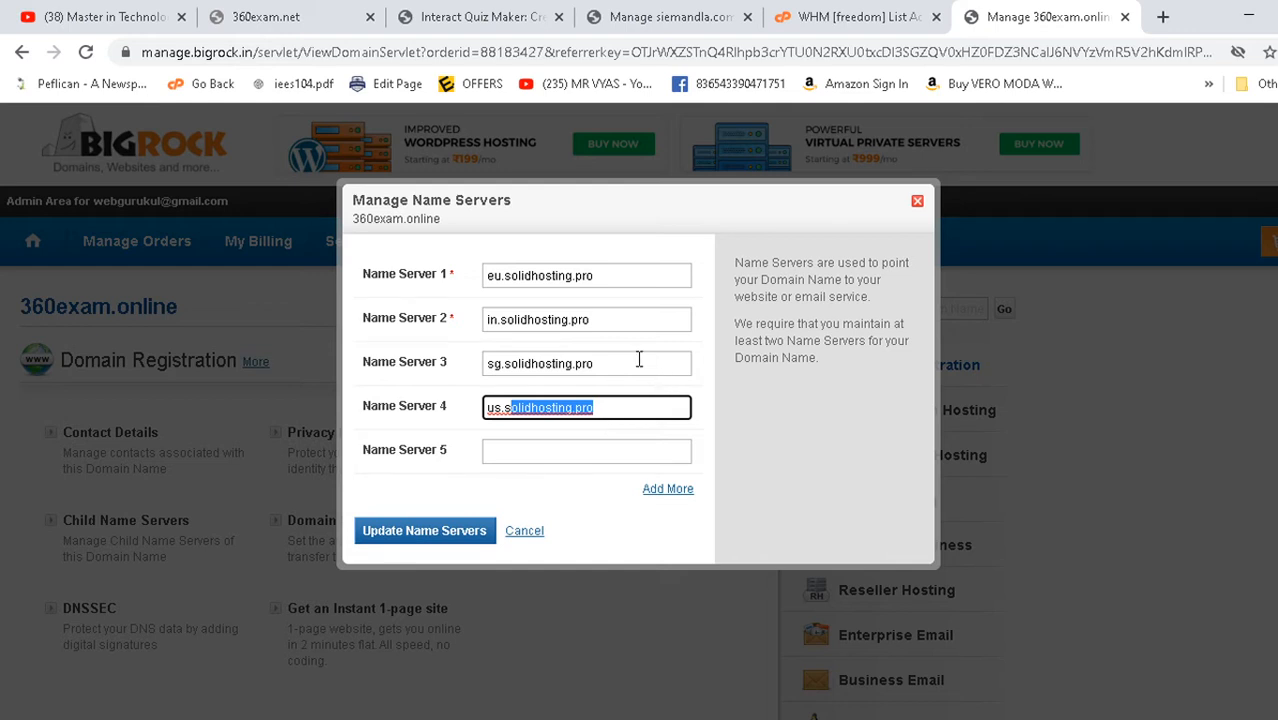
{"action": "left_click_drag", "start_coordinate": [639, 359], "coordinate": [440, 320]}
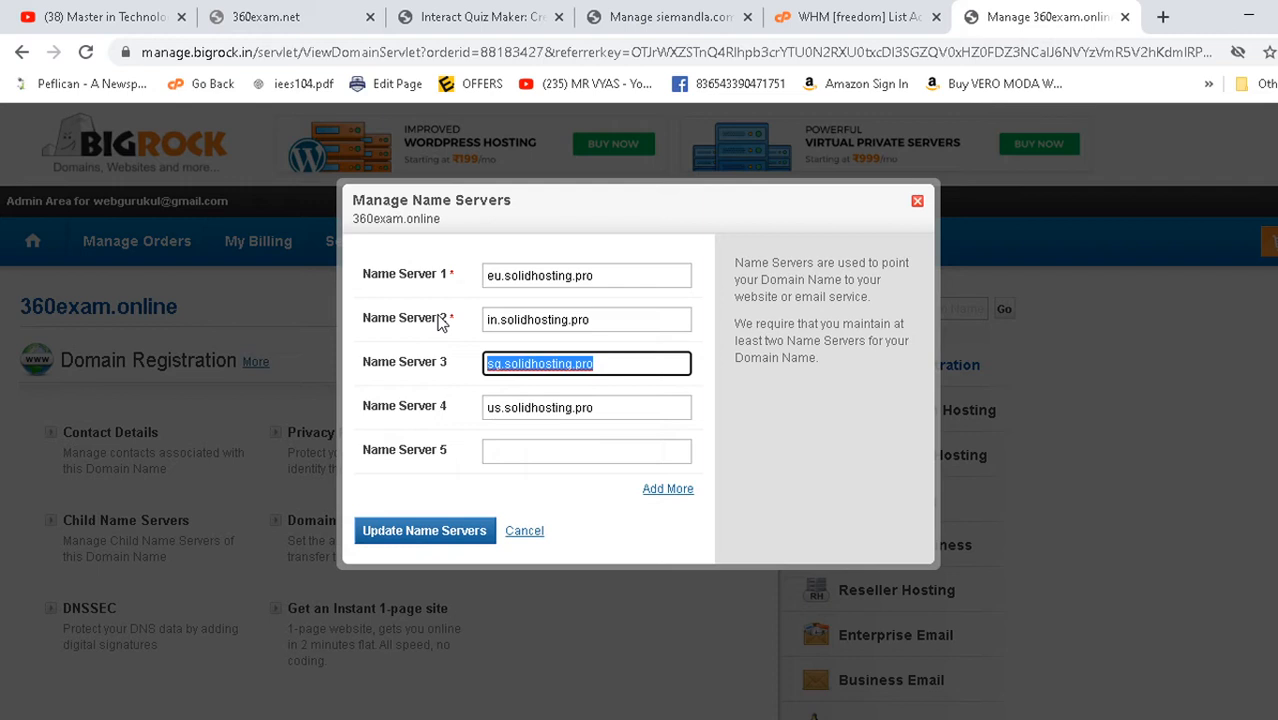
{"action": "left_click_drag", "start_coordinate": [630, 278], "coordinate": [418, 262]}
{"action": "key", "text": "ctrl+c"}
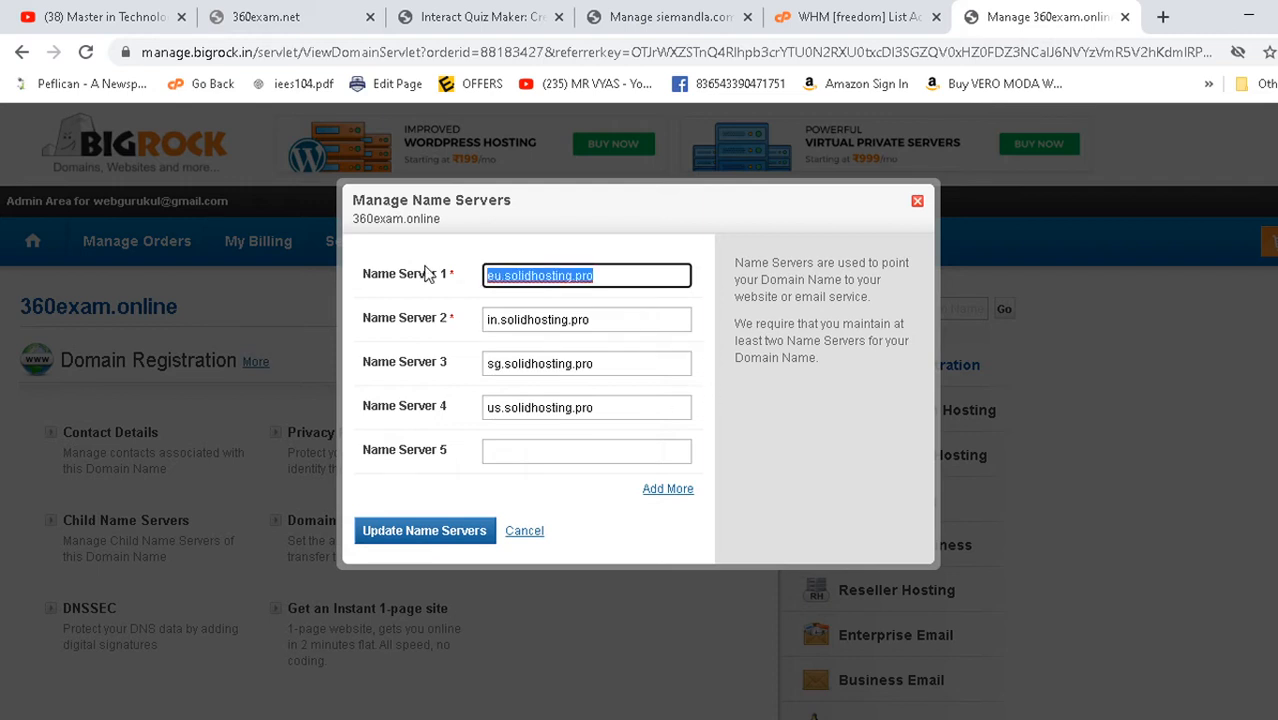
{"action": "key", "text": "alt+Tab"}
{"action": "scroll", "coordinate": [178, 400], "scroll_direction": "up", "scroll_amount": 10}
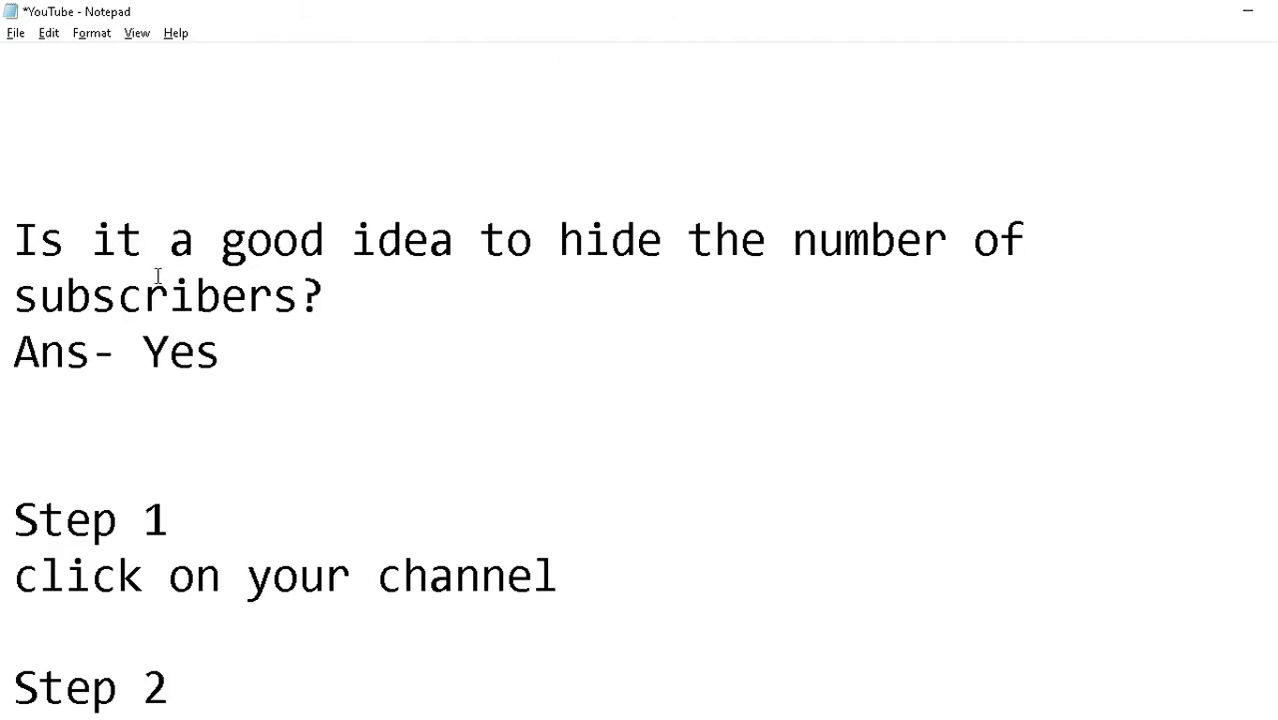
- Paste eu.solidhosting.pro and in.solidhosting.pro on separate lines in the Notepad notes
{"action": "scroll", "coordinate": [157, 276], "scroll_direction": "up", "scroll_amount": 5}
{"action": "left_click", "coordinate": [106, 408]}
{"action": "key", "text": "ctrl+v"}
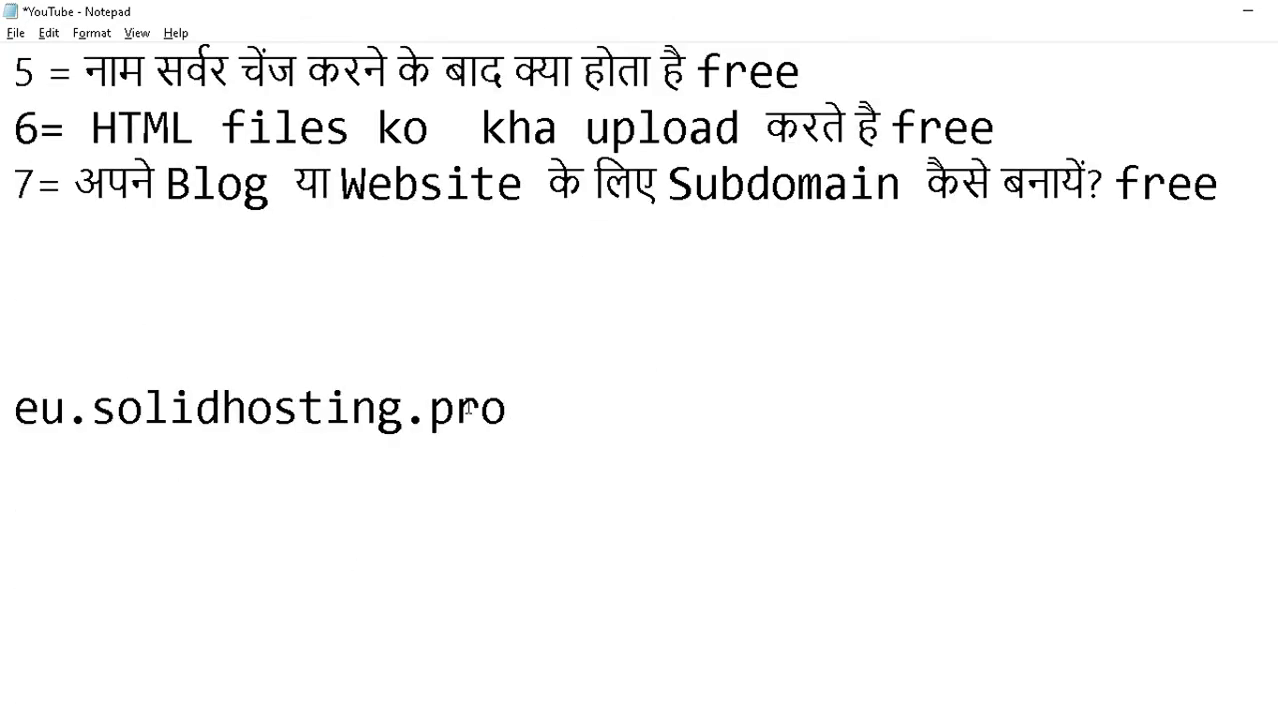
{"action": "key", "text": "alt+Tab"}
{"action": "key", "text": "Tab"}
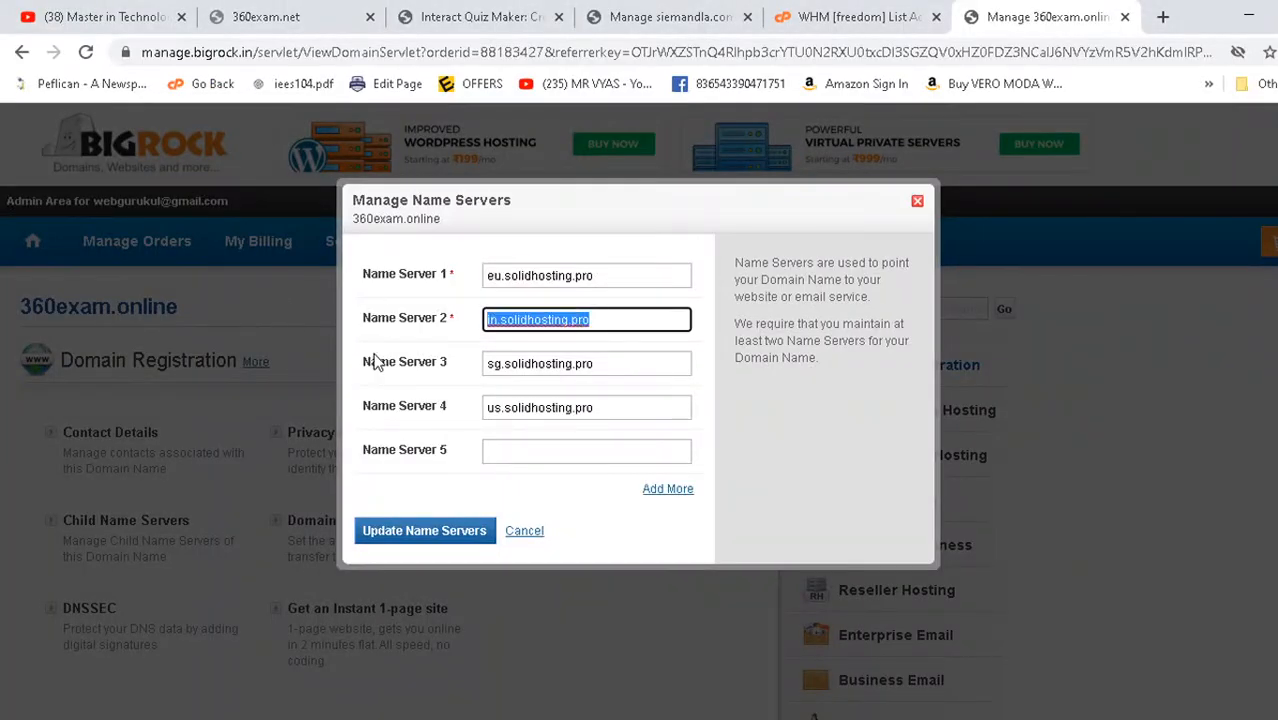
{"action": "key", "text": "ctrl+c"}
{"action": "key", "text": "alt+Tab"}
{"action": "key", "text": "Return"}
{"action": "key", "text": "ctrl+v"}
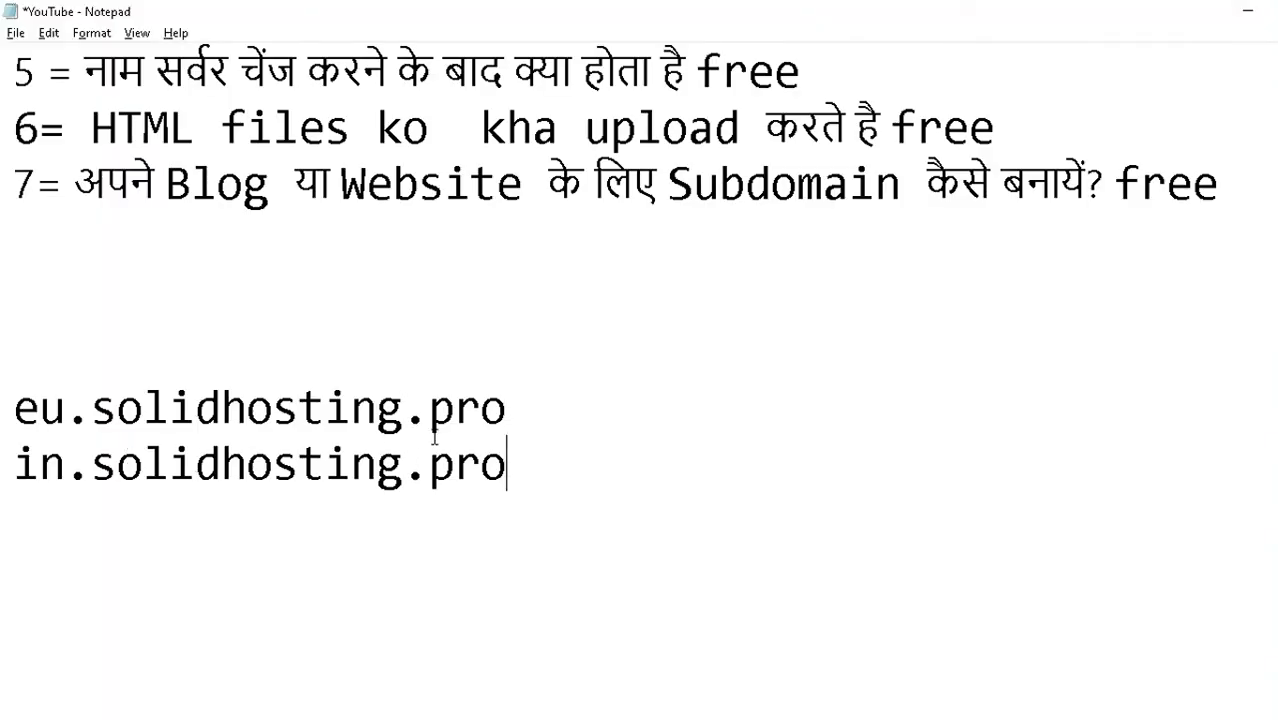
- Close the Manage Name Servers dialog without making changes
{"action": "left_click_drag", "start_coordinate": [535, 405], "coordinate": [4, 388]}
{"action": "key", "text": "alt+Tab"}
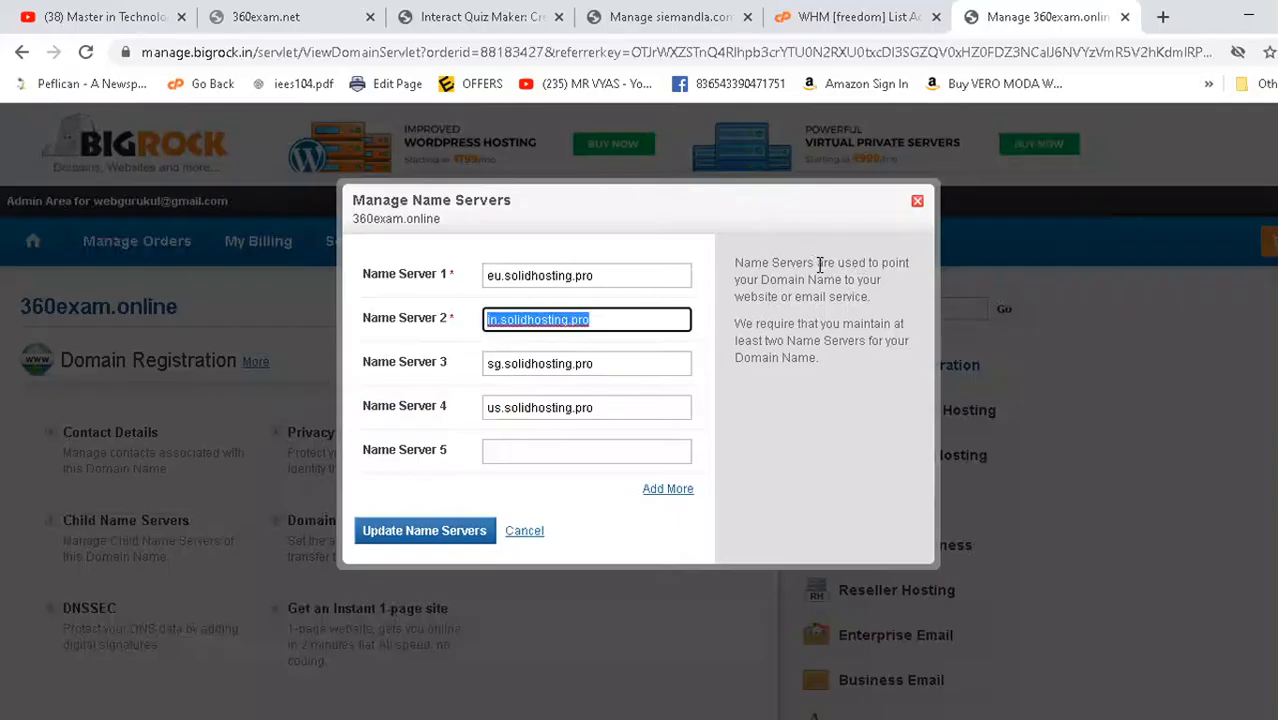
{"action": "left_click", "coordinate": [920, 204]}
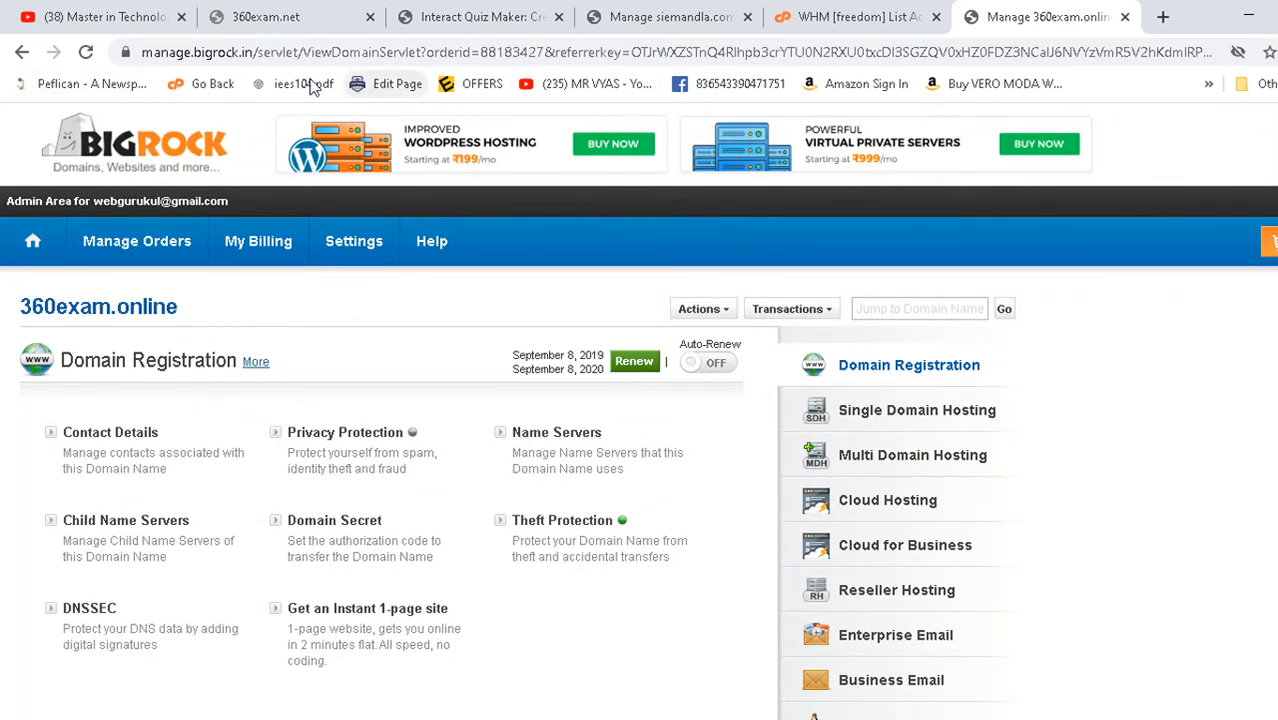
- Go back to the orders list and reopen the 360exam.online domain page
{"action": "left_click", "coordinate": [22, 53]}
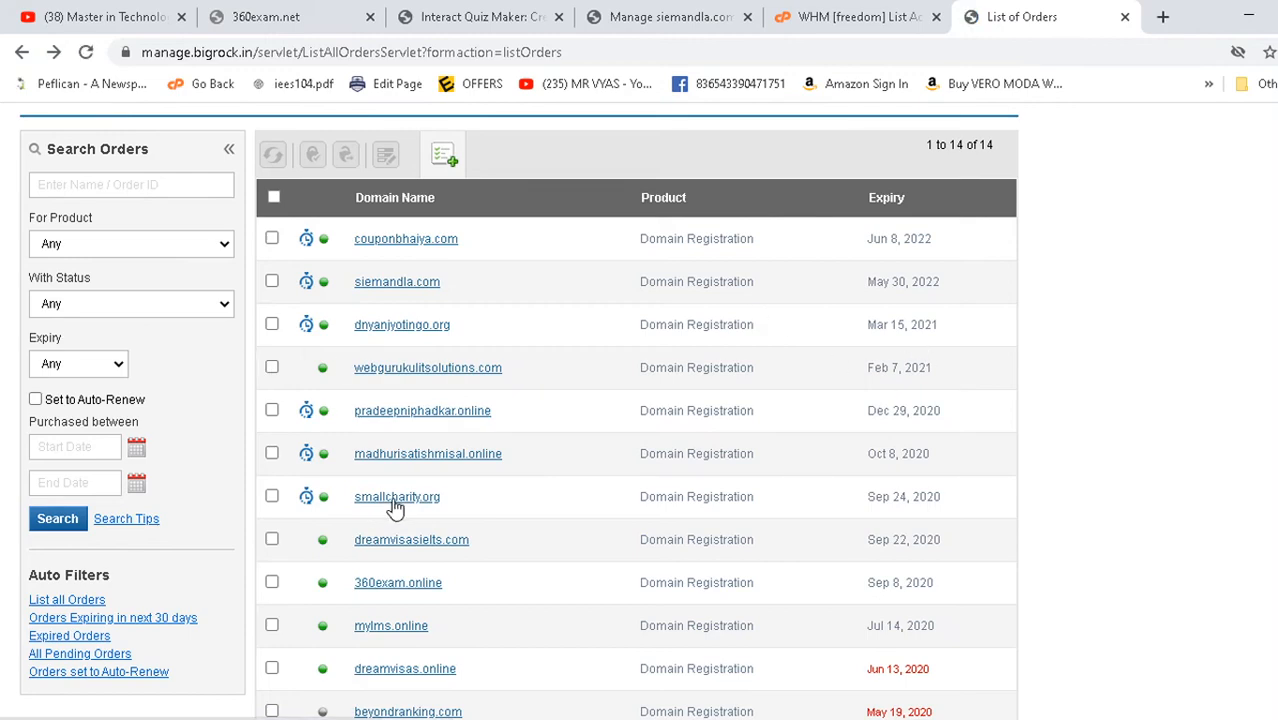
{"action": "scroll", "coordinate": [410, 515], "scroll_direction": "down", "scroll_amount": 1}
{"action": "left_click", "coordinate": [389, 495]}
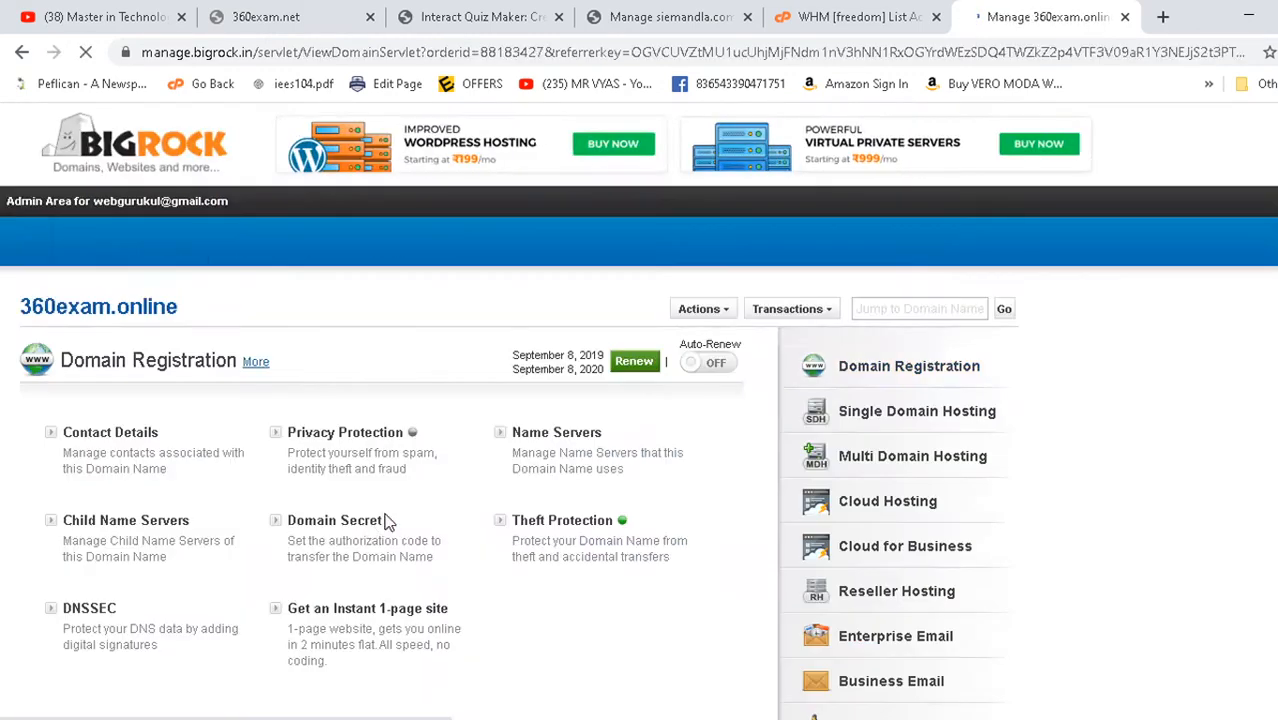
{"action": "scroll", "coordinate": [562, 414], "scroll_direction": "down", "scroll_amount": 2}
{"action": "scroll", "coordinate": [630, 366], "scroll_direction": "up", "scroll_amount": 2}
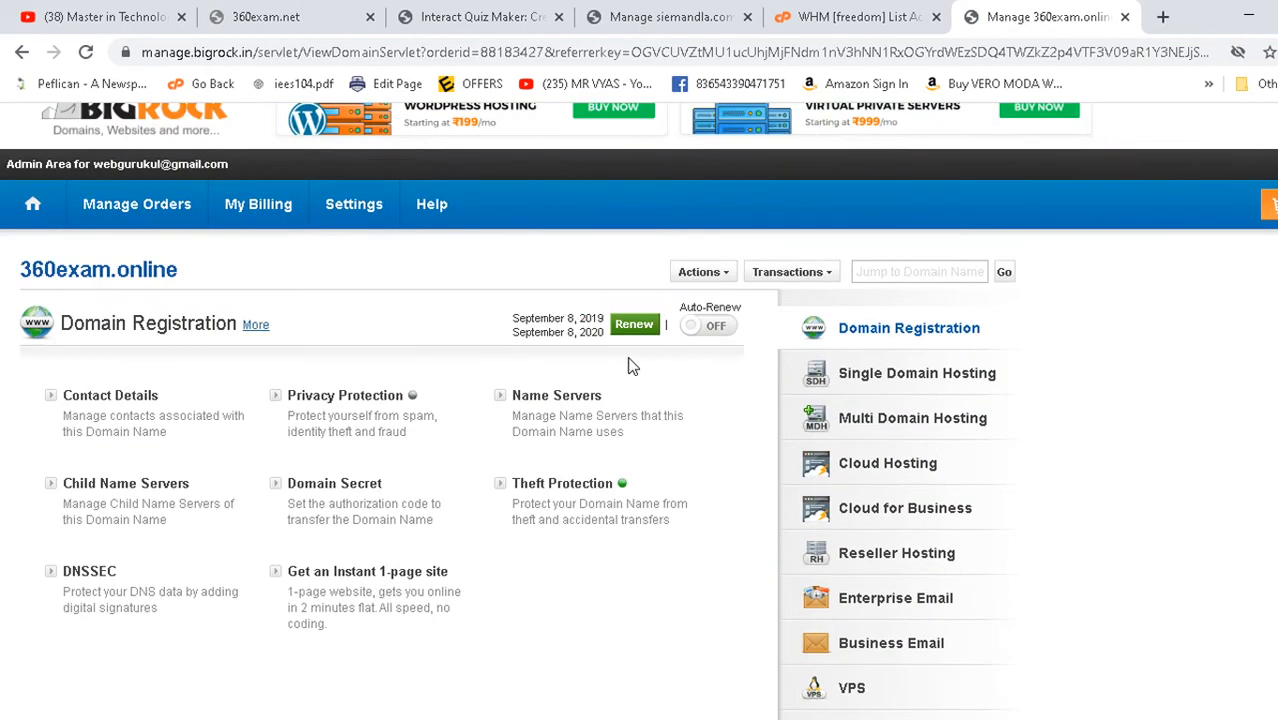
- Compare the name servers with the Notepad list, attempt Update Name Servers, then close the dialog
{"action": "left_click", "coordinate": [542, 402]}
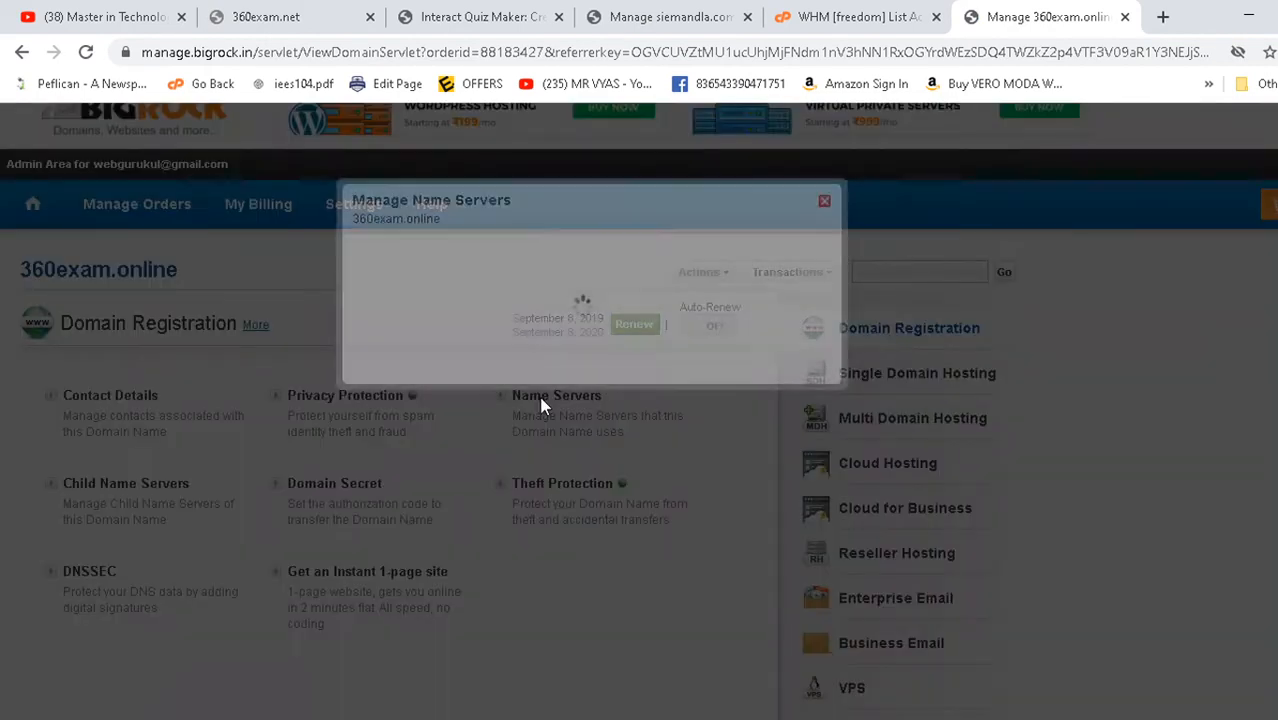
{"action": "key", "text": "alt+Tab"}
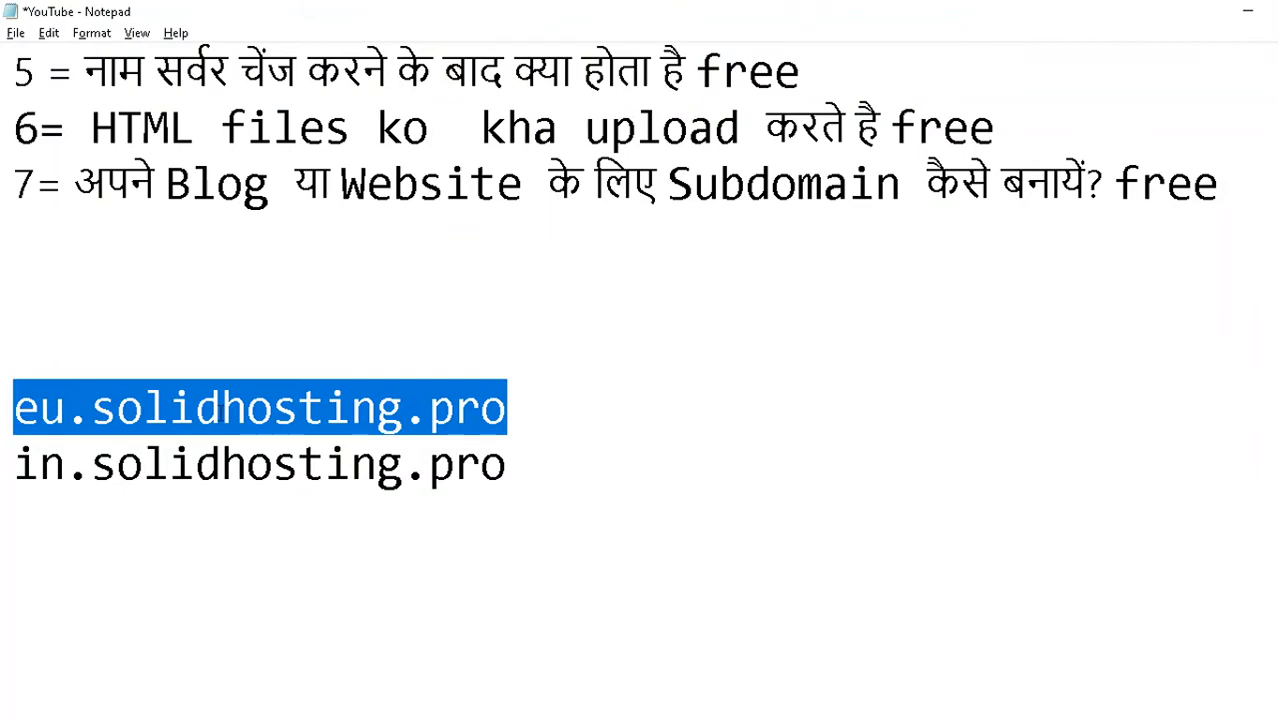
{"action": "left_click", "coordinate": [66, 538]}
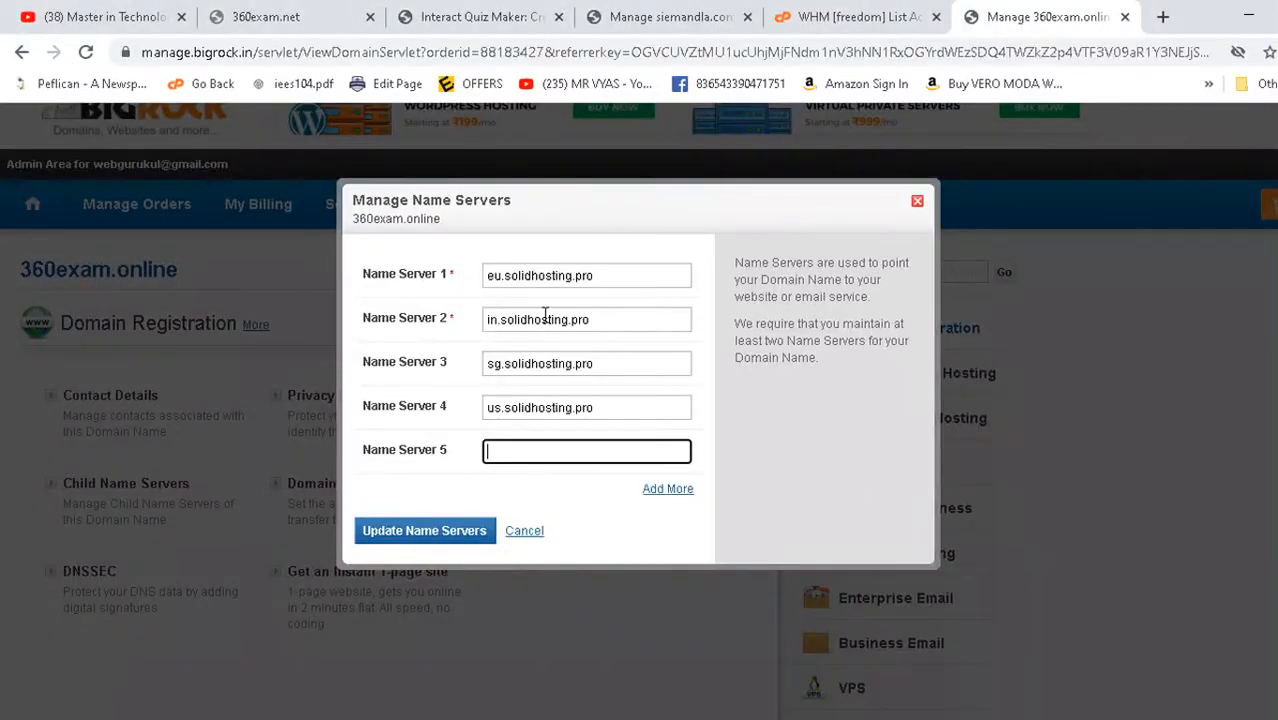
{"action": "left_click", "coordinate": [550, 281]}
{"action": "left_click", "coordinate": [540, 317]}
{"action": "left_click", "coordinate": [547, 345]}
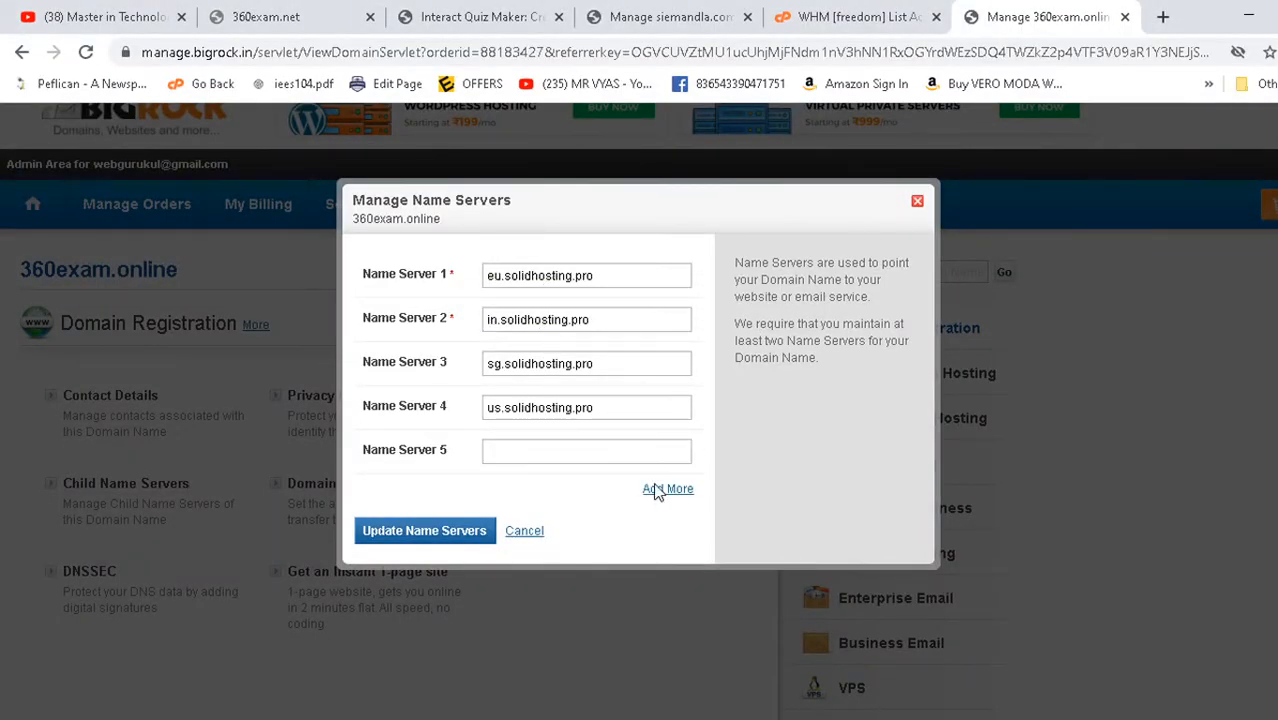
{"action": "left_click", "coordinate": [415, 534]}
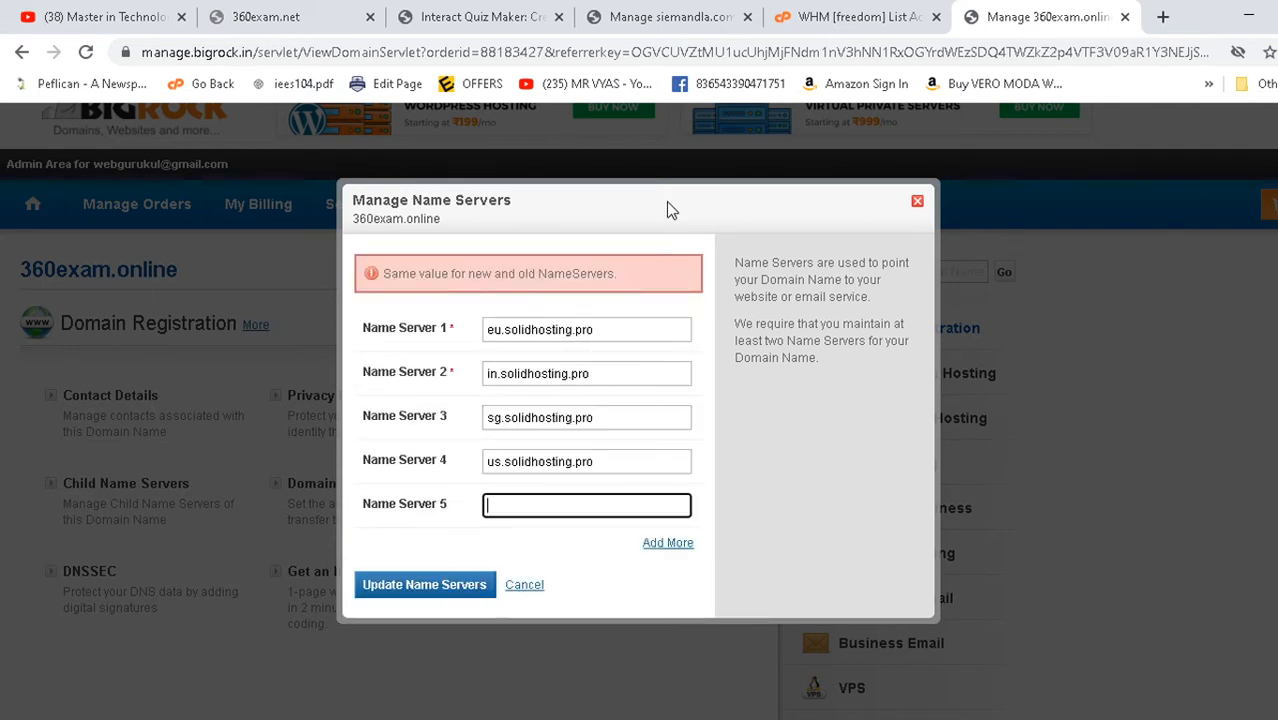
{"action": "left_click", "coordinate": [918, 202]}
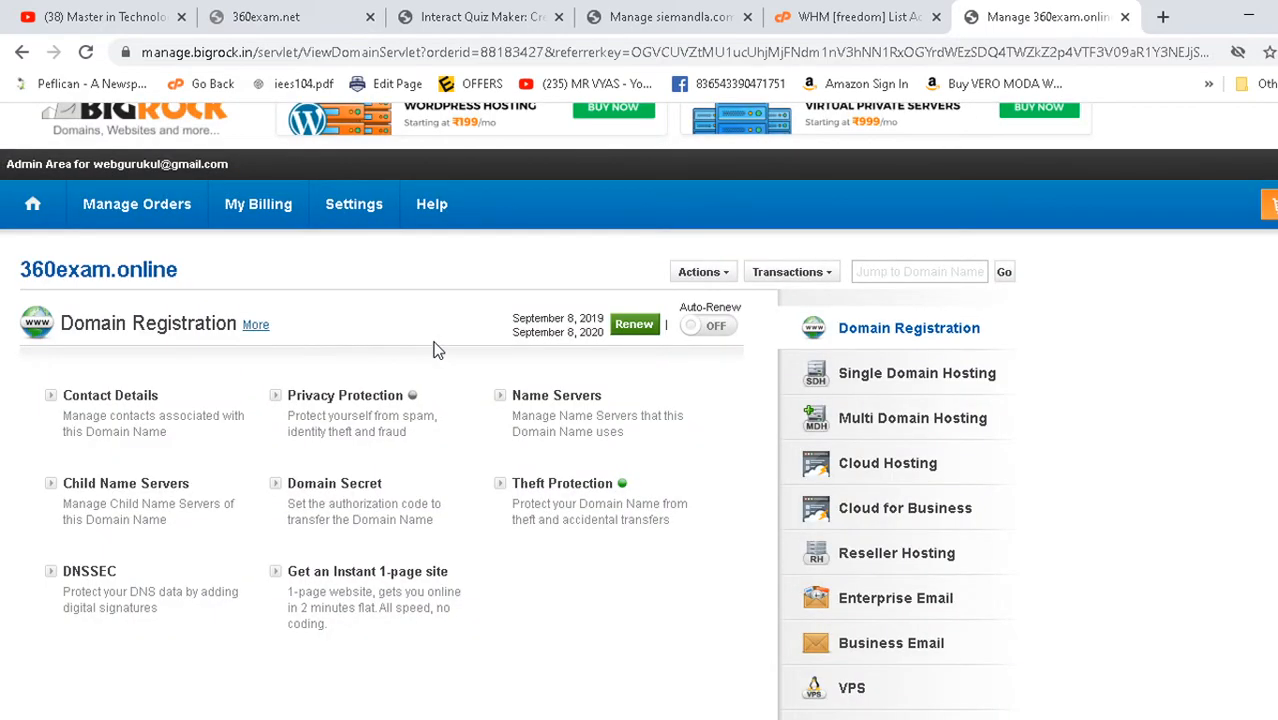
- Reload the unreachable 360exam.net page and check the other open tabs
{"action": "left_click", "coordinate": [255, 16]}
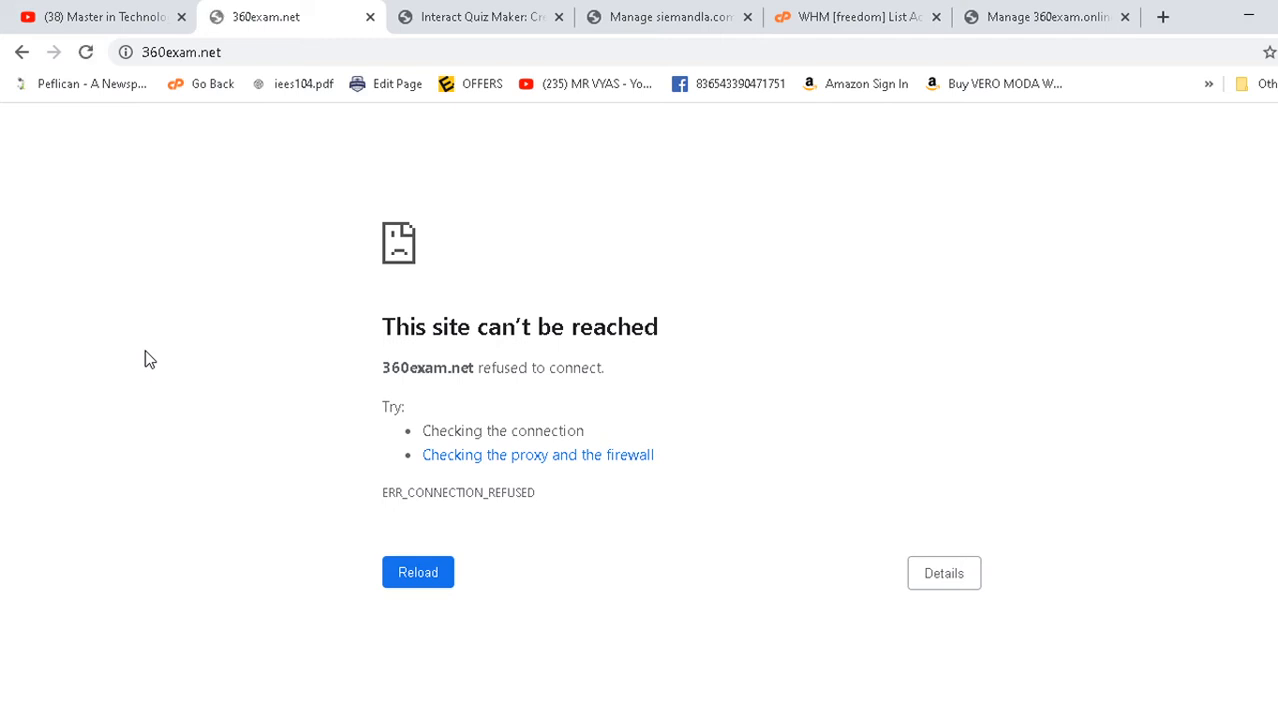
{"action": "key", "text": "F5"}
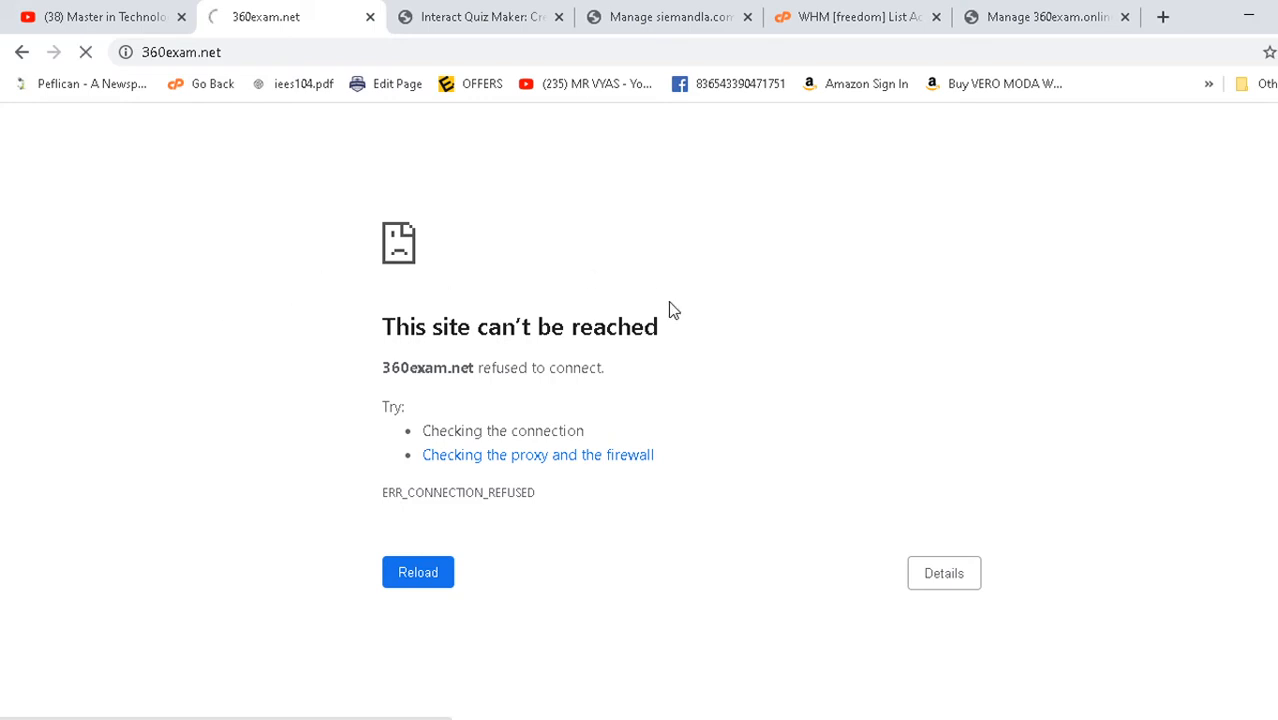
{"action": "left_click", "coordinate": [1040, 16]}
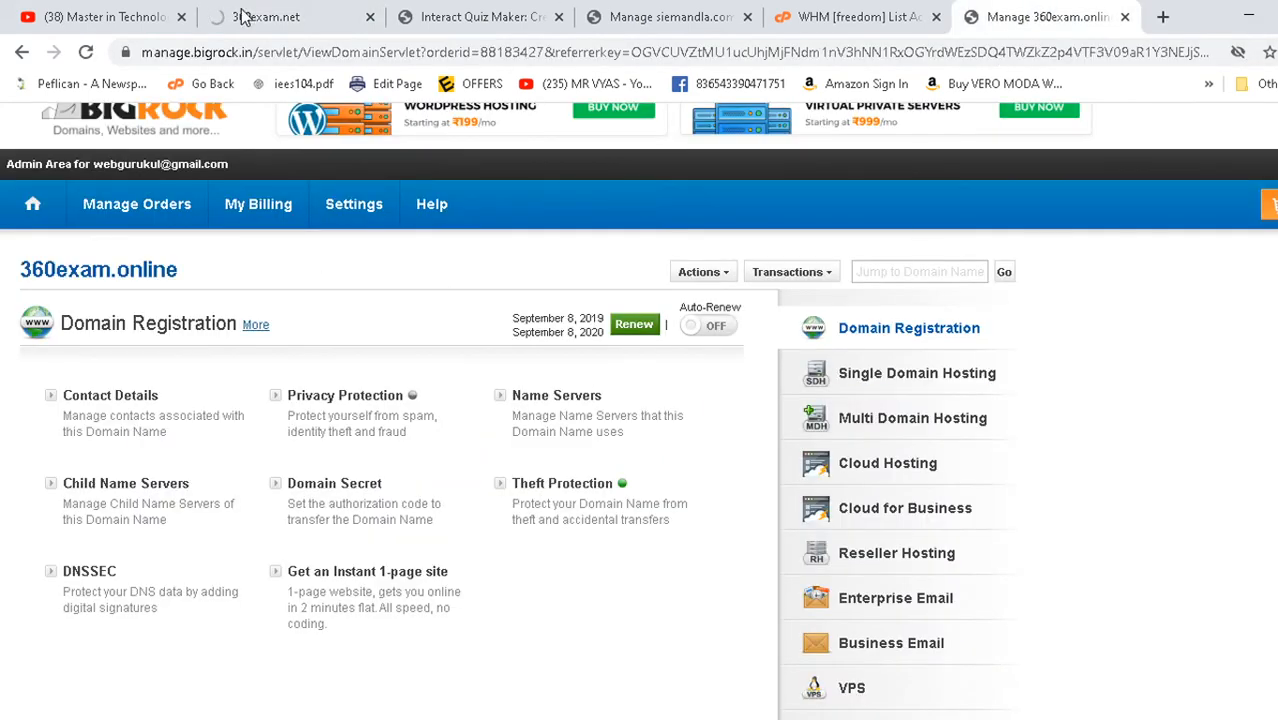
{"action": "left_click", "coordinate": [283, 15]}
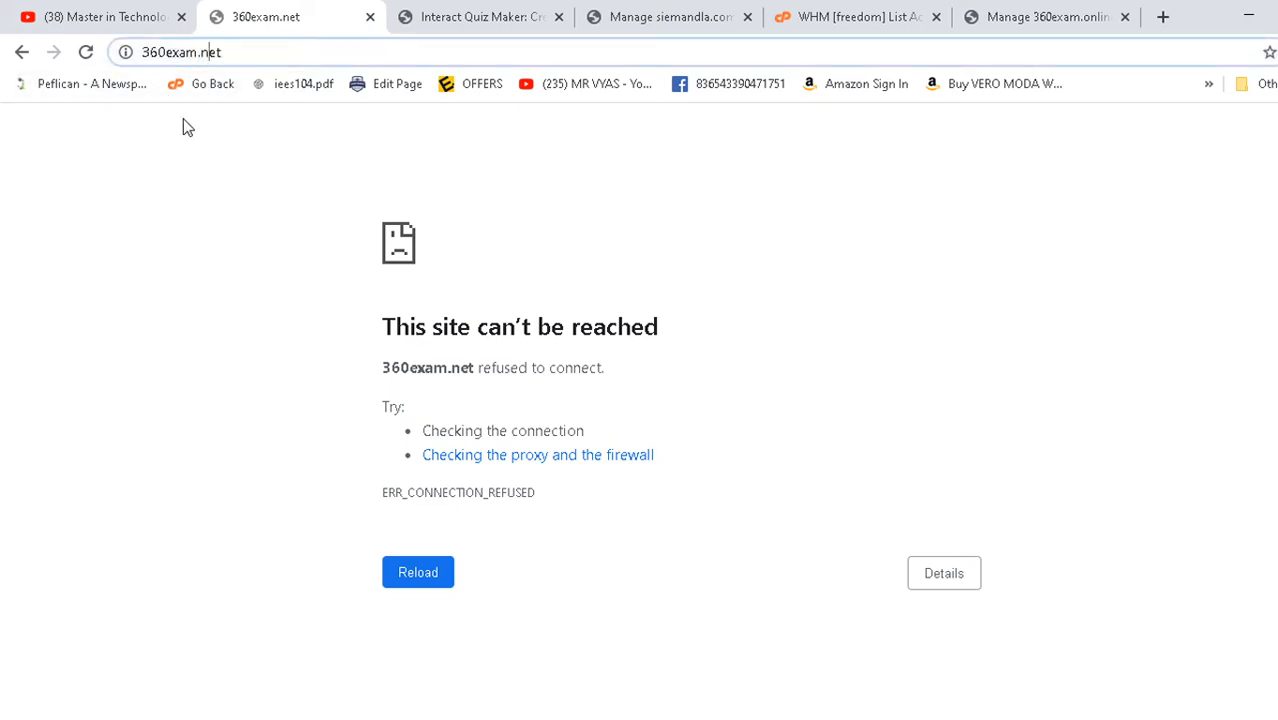
{"action": "left_click", "coordinate": [255, 56]}
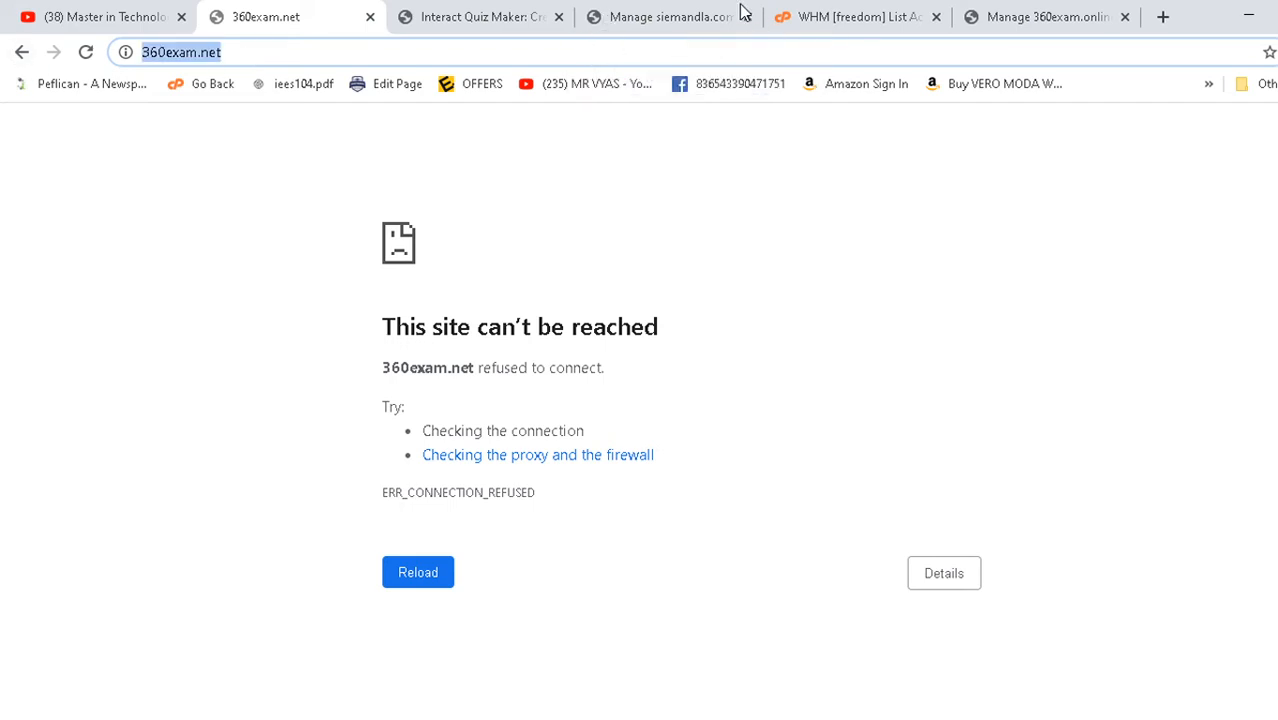
{"action": "left_click", "coordinate": [510, 14]}
{"action": "left_click", "coordinate": [688, 12]}
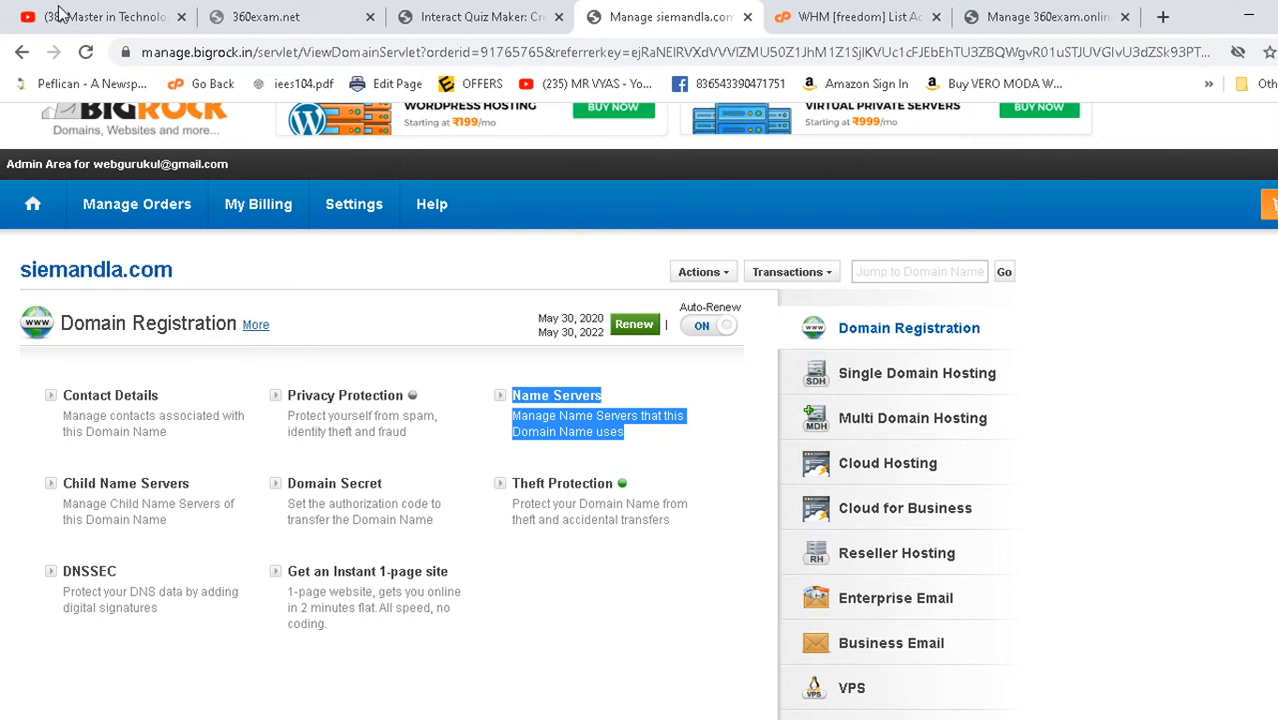
{"action": "left_click", "coordinate": [287, 14]}
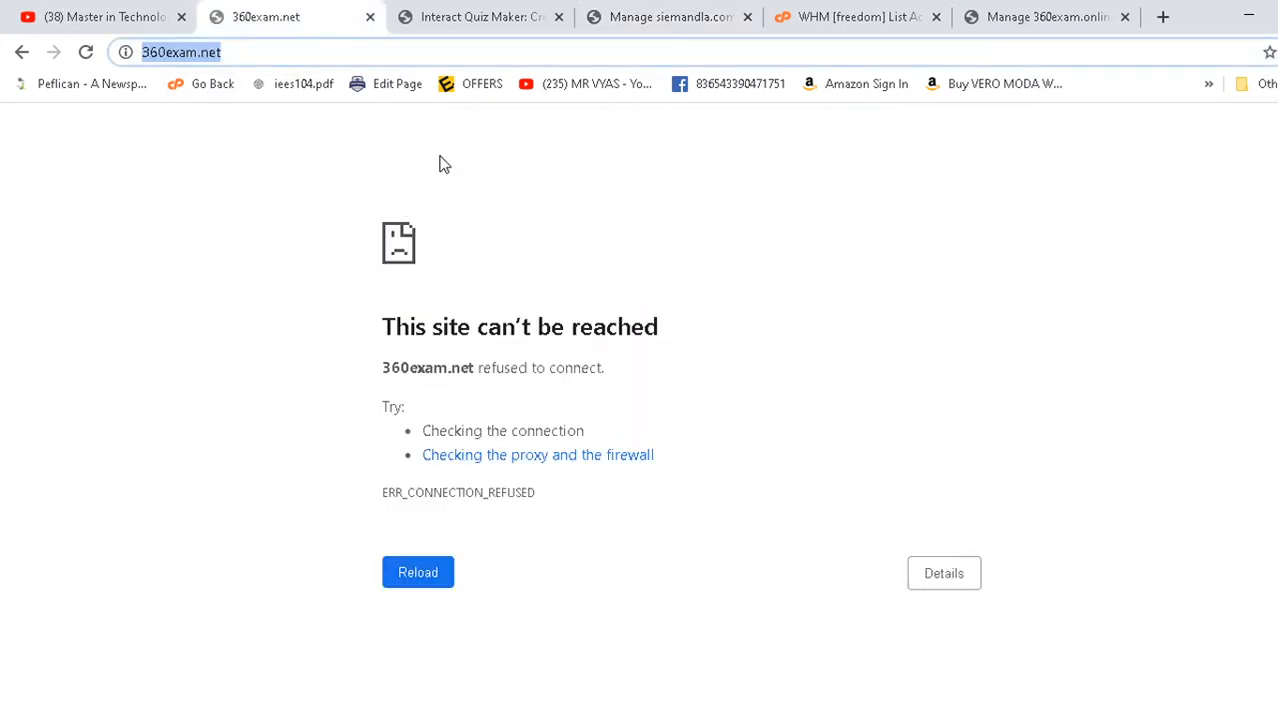
{"action": "left_click", "coordinate": [905, 10]}
{"action": "left_click", "coordinate": [288, 12]}
- Change the address from 360exam.net to 360exam.online to load the Interact quiz site
{"action": "left_click", "coordinate": [245, 52]}
{"action": "key", "text": "BackSpace"}
{"action": "key", "text": "BackSpace"}
{"action": "key", "text": "BackSpace"}
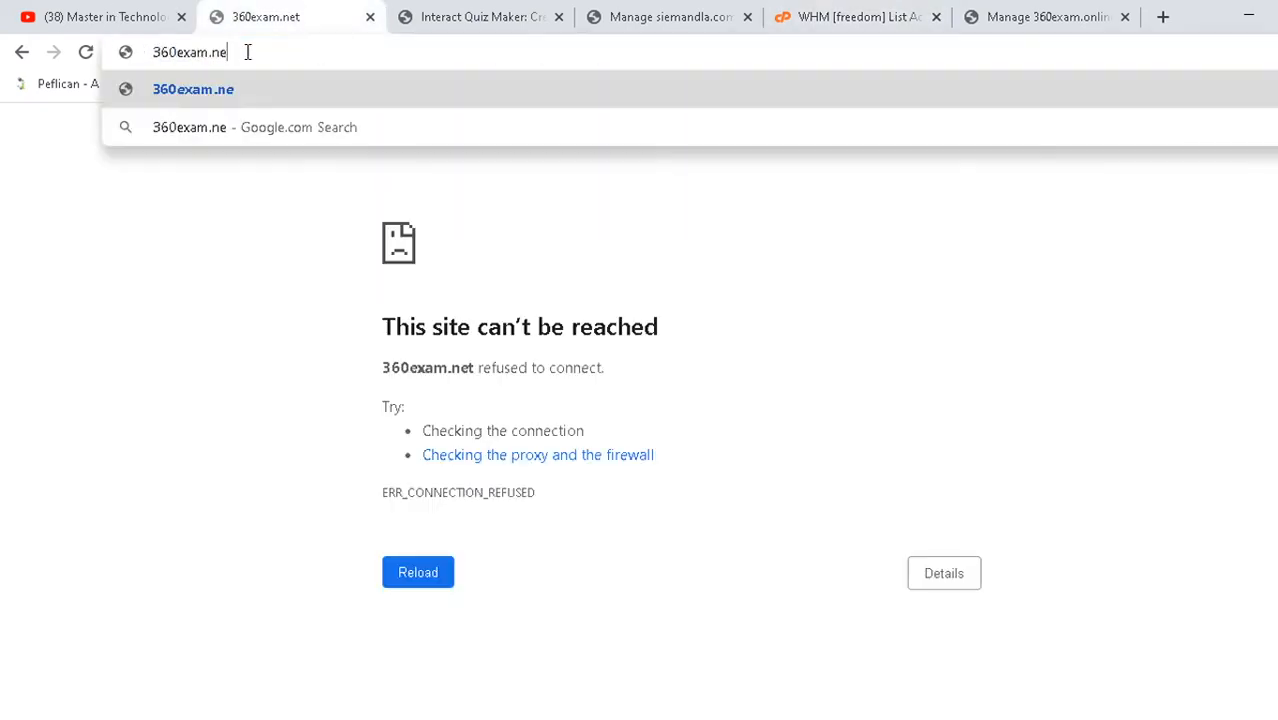
{"action": "type", "text": "on"}
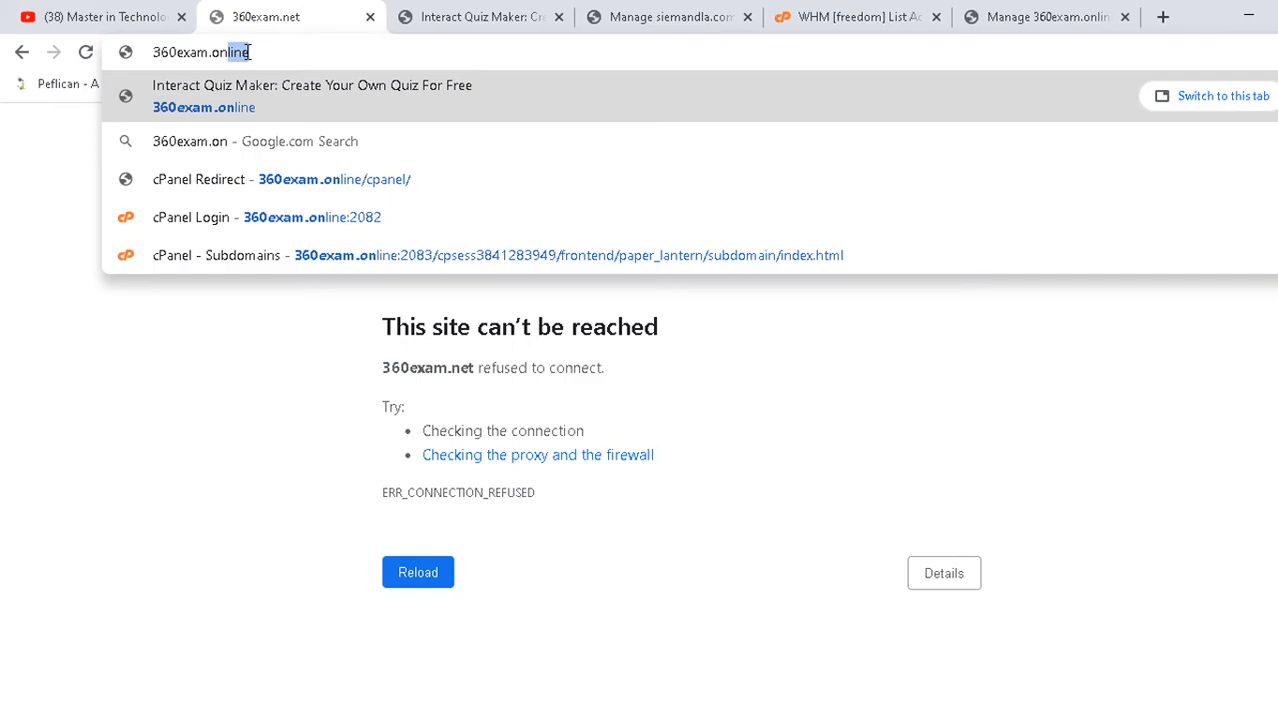
{"action": "type", "text": "line"}
{"action": "key", "text": "Return"}
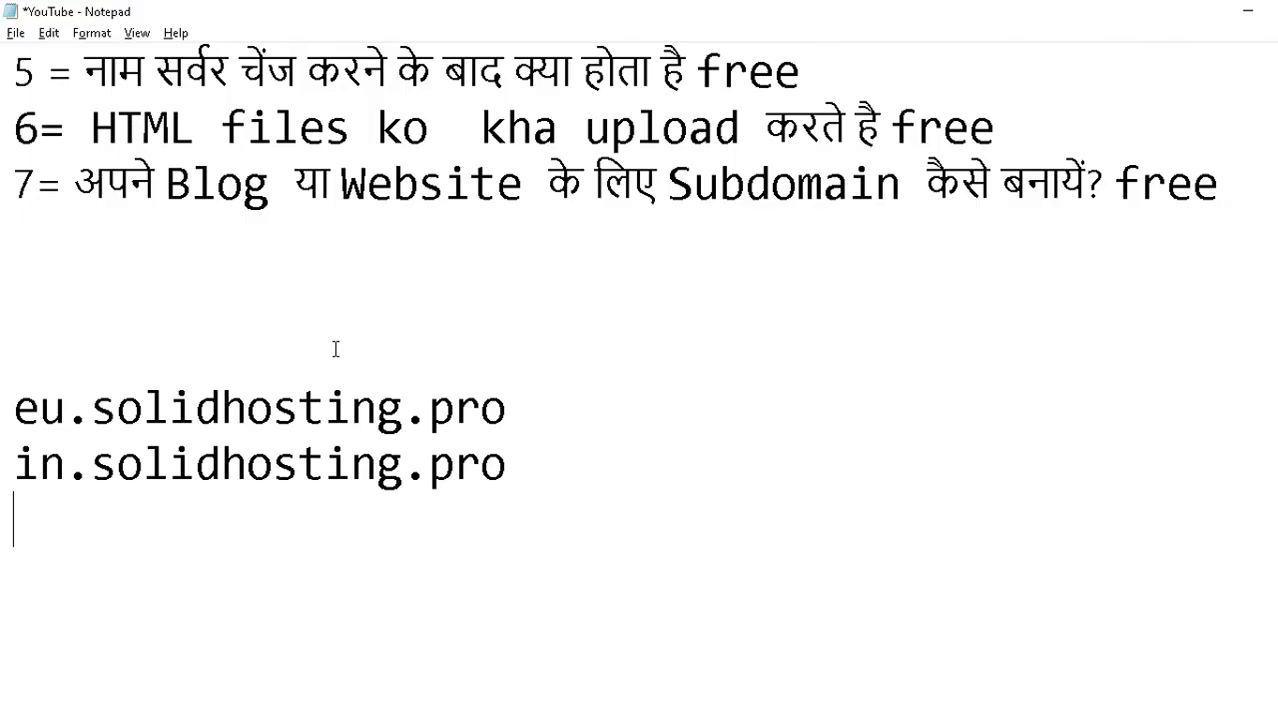
- Scroll Notepad to show topics 1–7 and select the lines for topics 5 and 6
{"action": "left_click", "coordinate": [329, 330]}
{"action": "scroll", "coordinate": [189, 326], "scroll_direction": "up", "scroll_amount": 2}
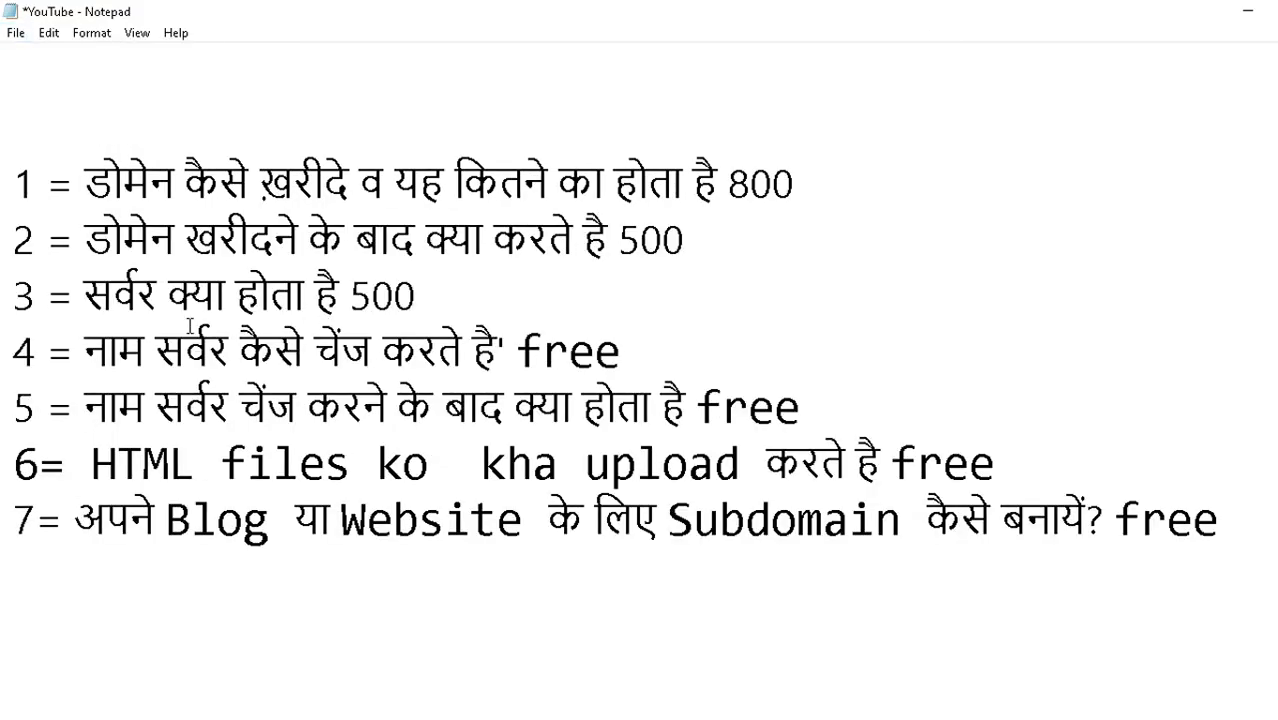
{"action": "left_click", "coordinate": [147, 407]}
{"action": "left_click_drag", "start_coordinate": [85, 407], "coordinate": [803, 397]}
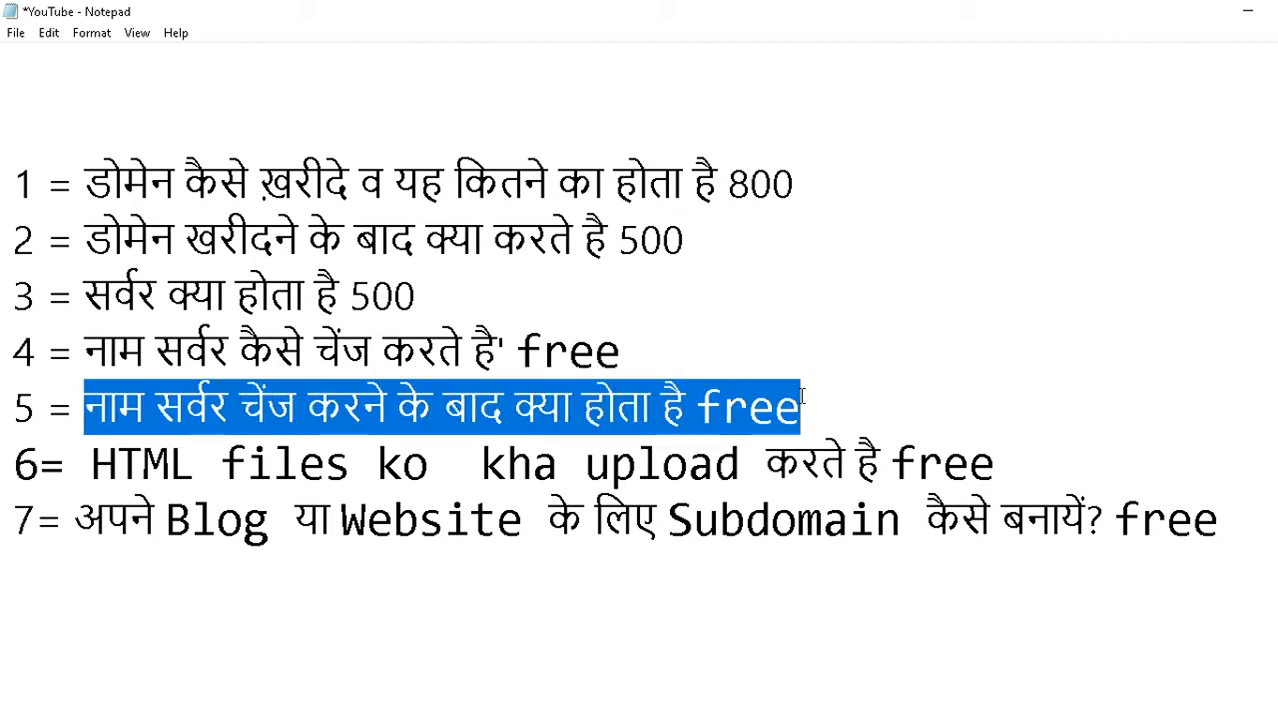
{"action": "left_click_drag", "start_coordinate": [91, 463], "coordinate": [1023, 455]}
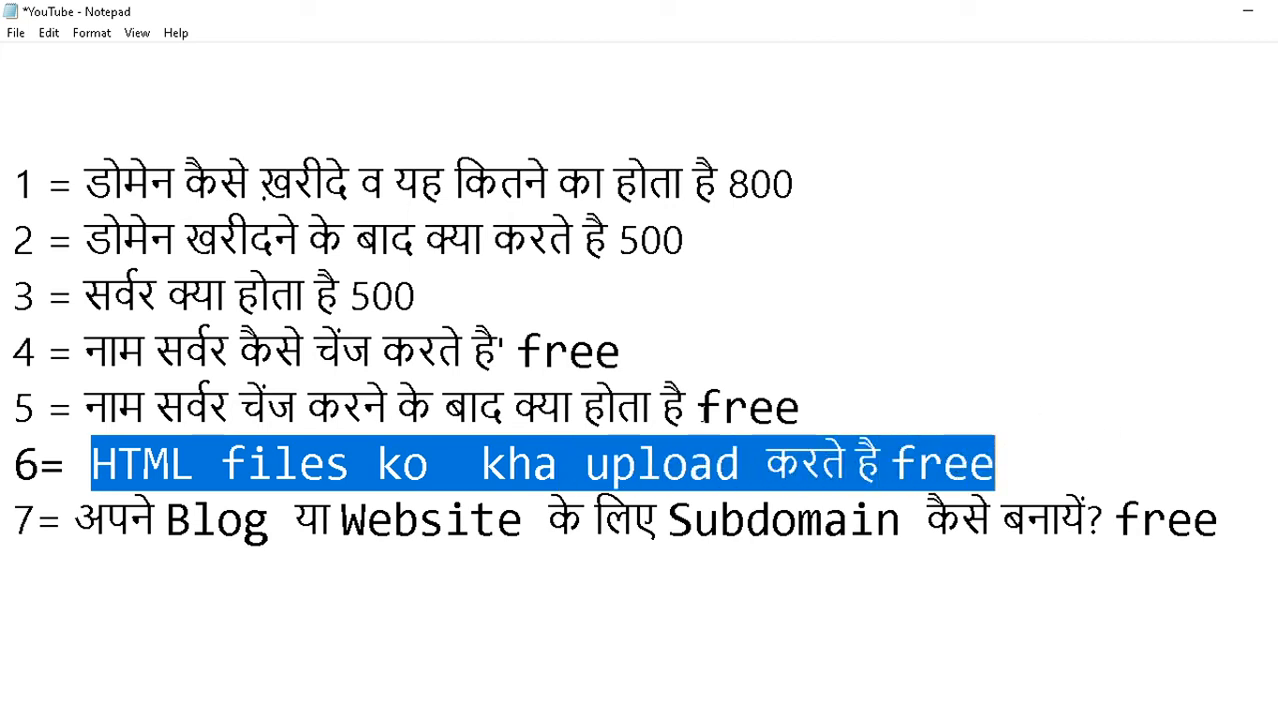
{"action": "key", "text": "alt+Tab"}
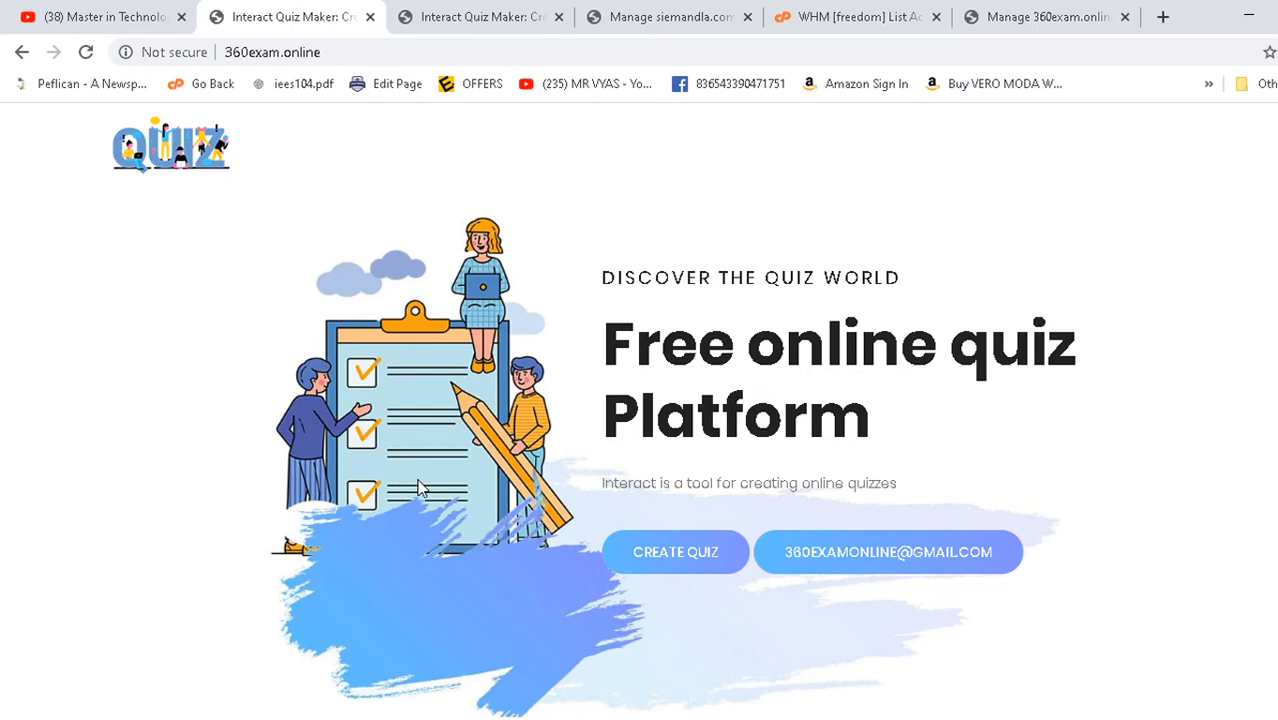
- Search Google for 'HTML free templates download', preview Education Website Templates, then close the search
{"action": "left_click", "coordinate": [1097, 12]}
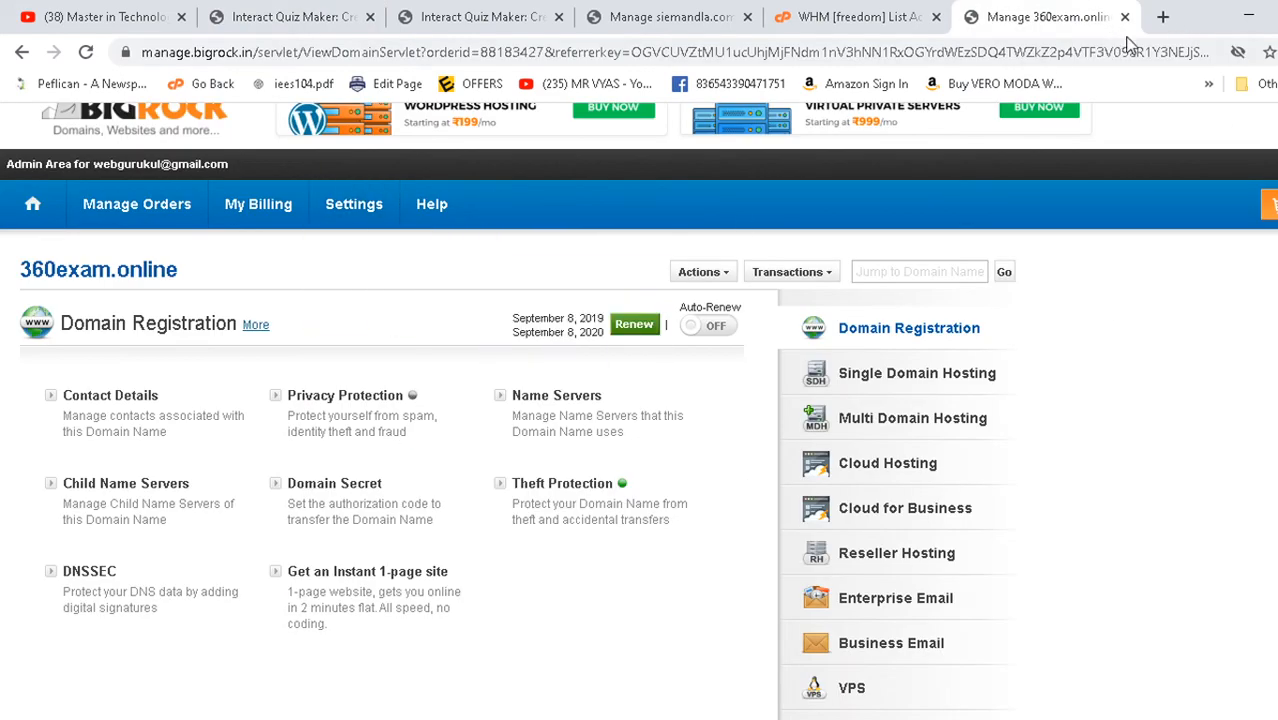
{"action": "left_click", "coordinate": [1162, 18]}
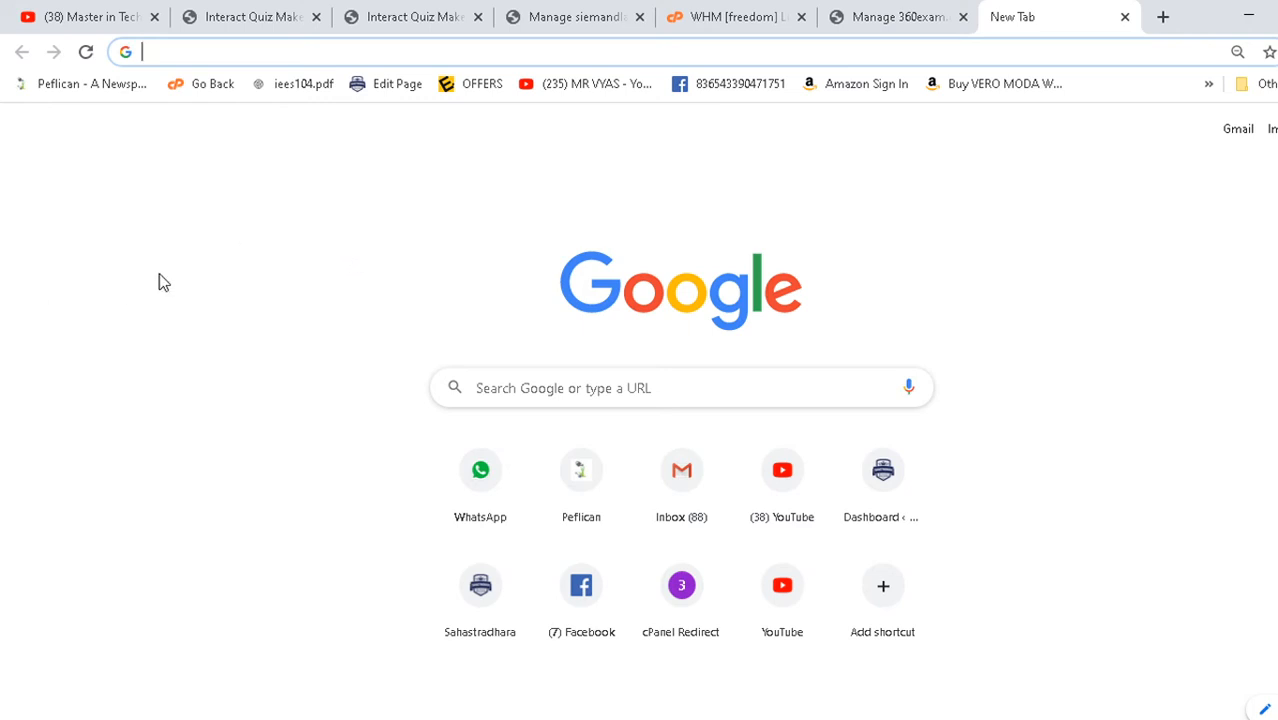
{"action": "left_click", "coordinate": [541, 387]}
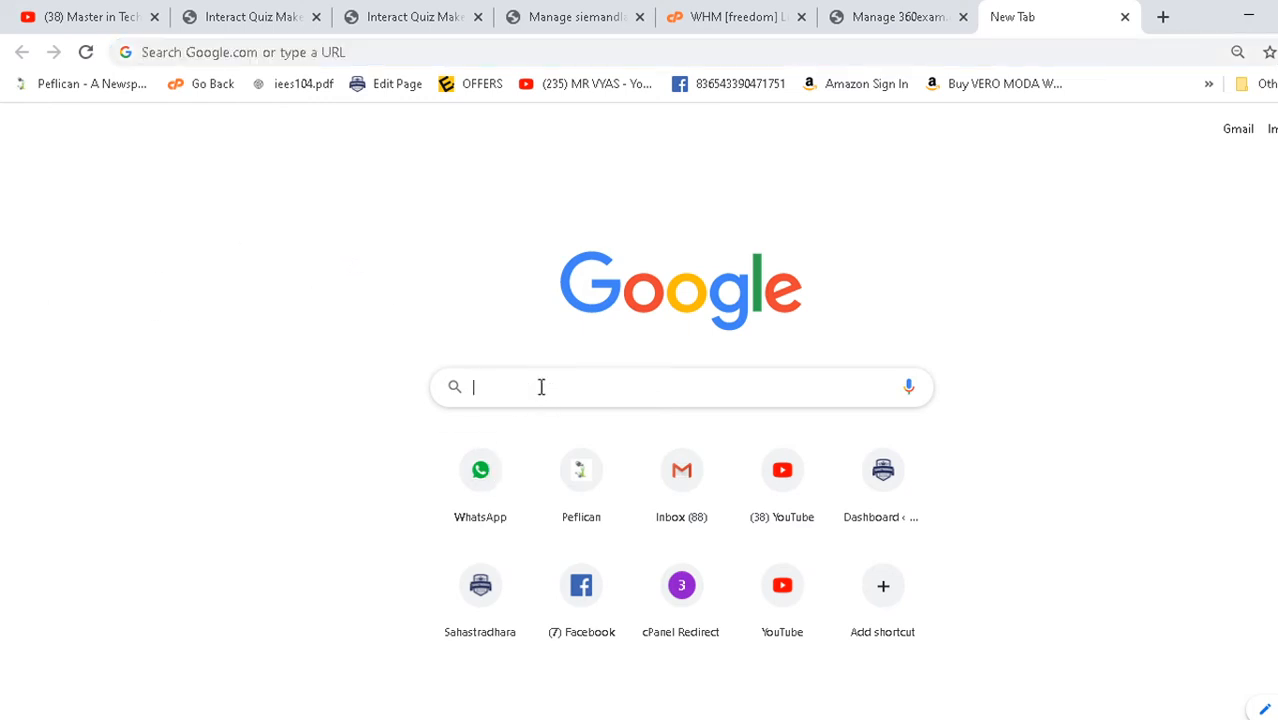
{"action": "type", "text": "HTML fre"}
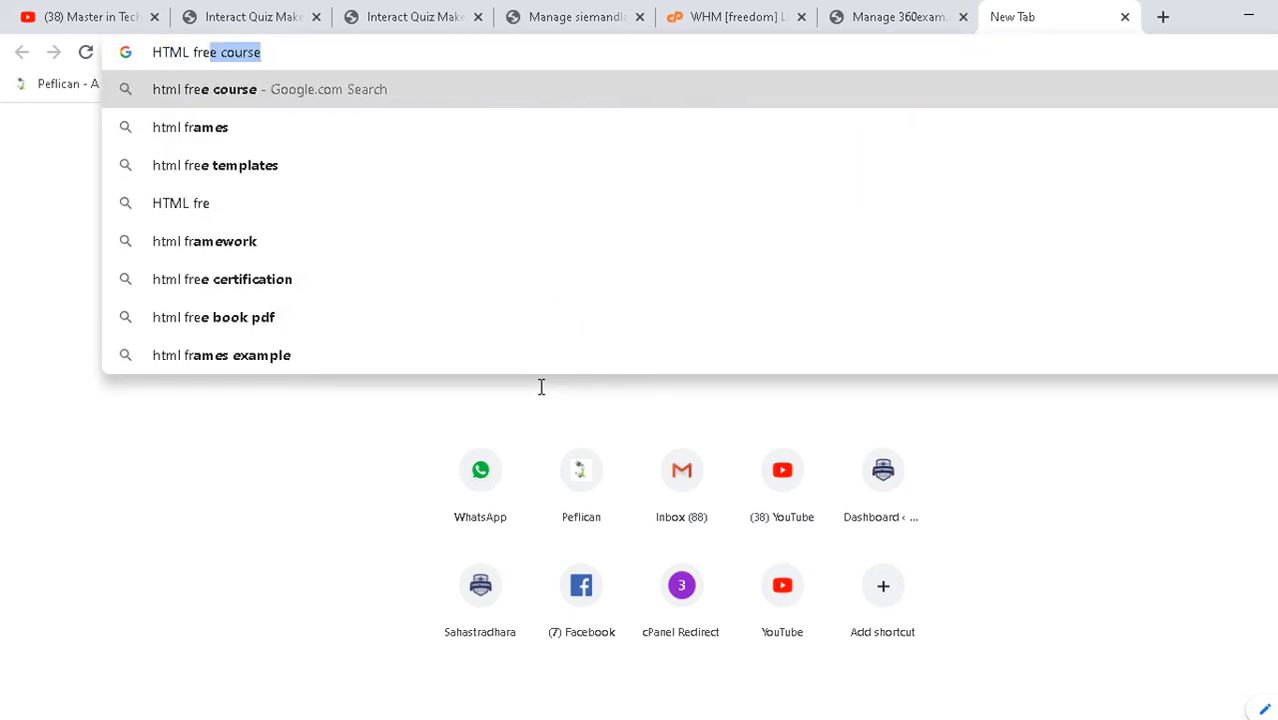
{"action": "type", "text": "e template"}
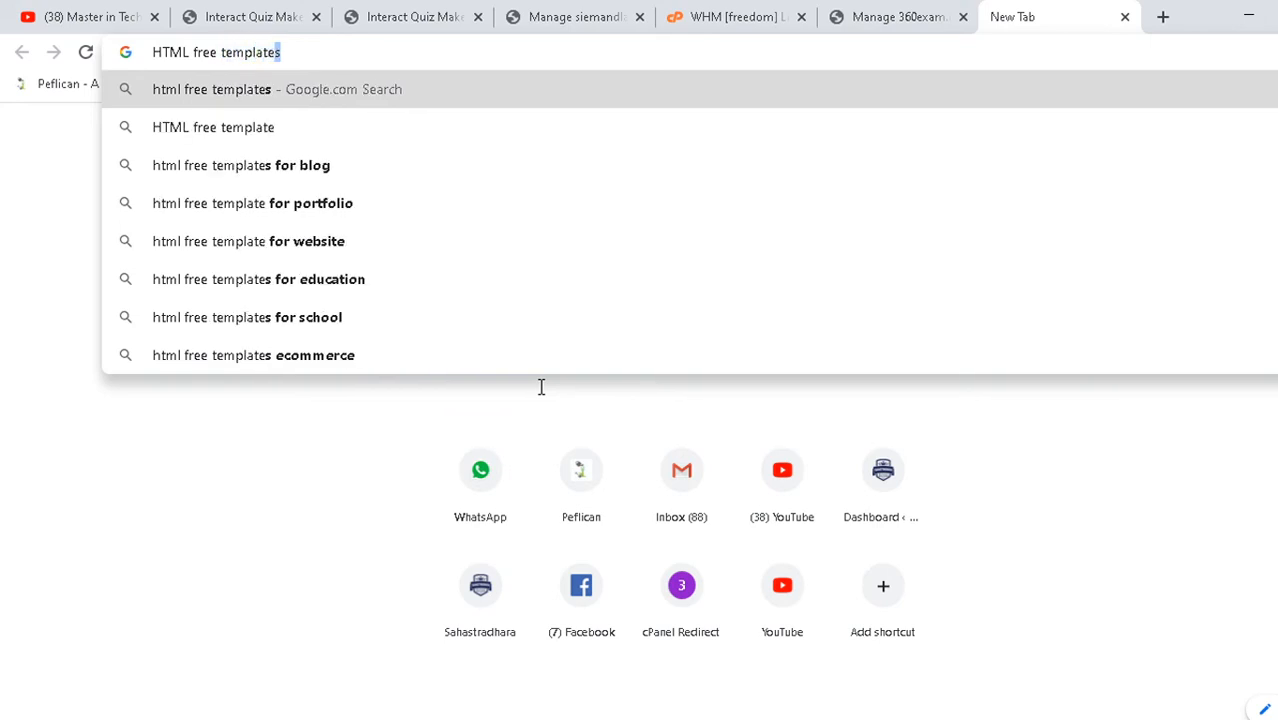
{"action": "type", "text": "s download"}
{"action": "key", "text": "Return"}
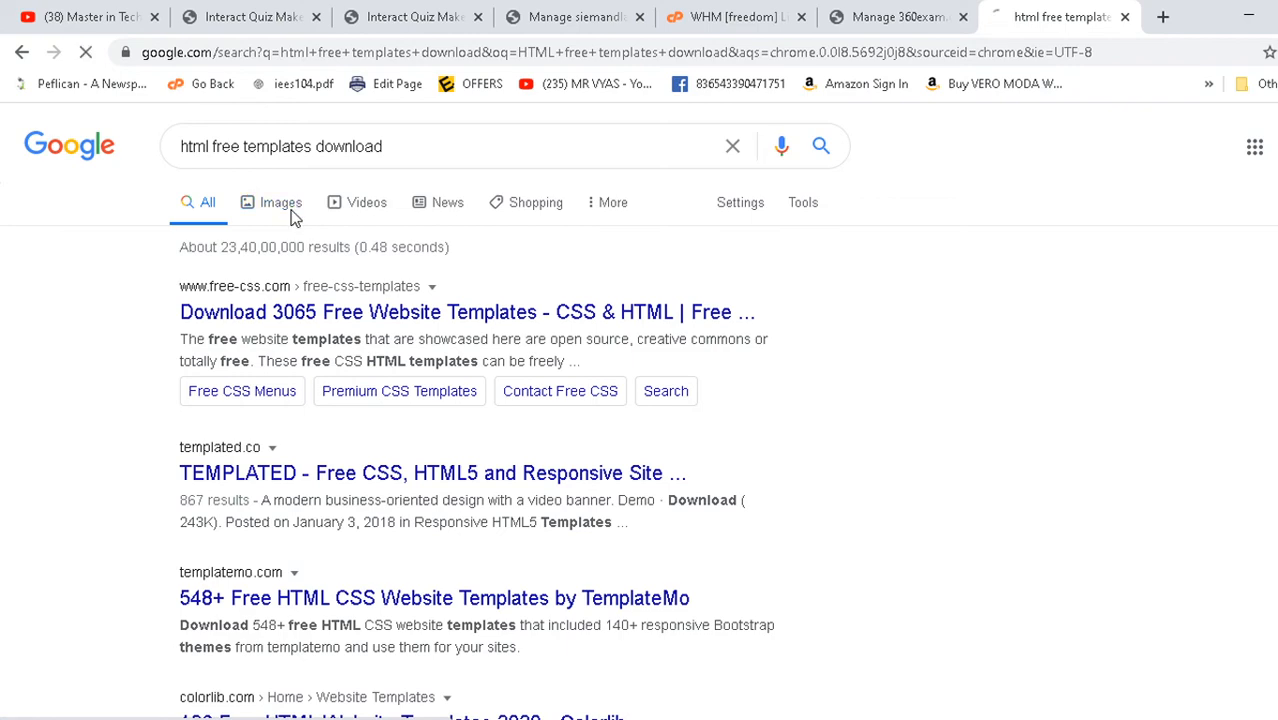
{"action": "left_click", "coordinate": [291, 216]}
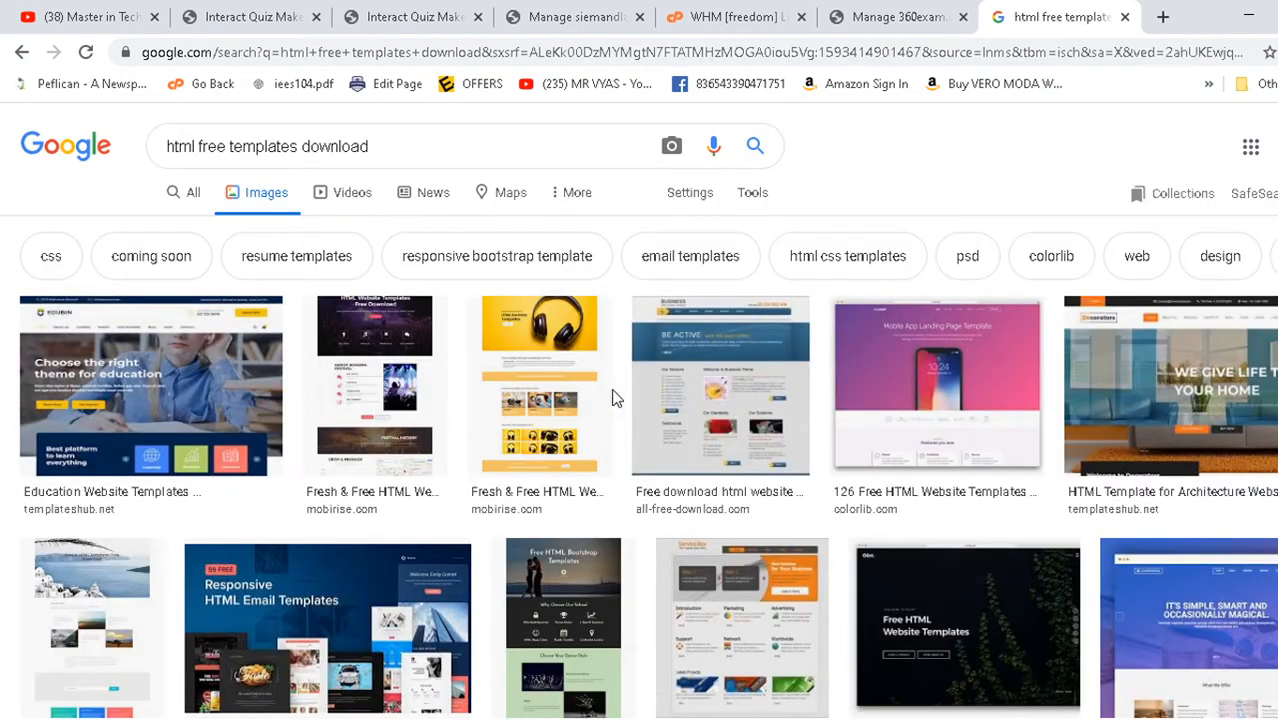
{"action": "left_click", "coordinate": [79, 385]}
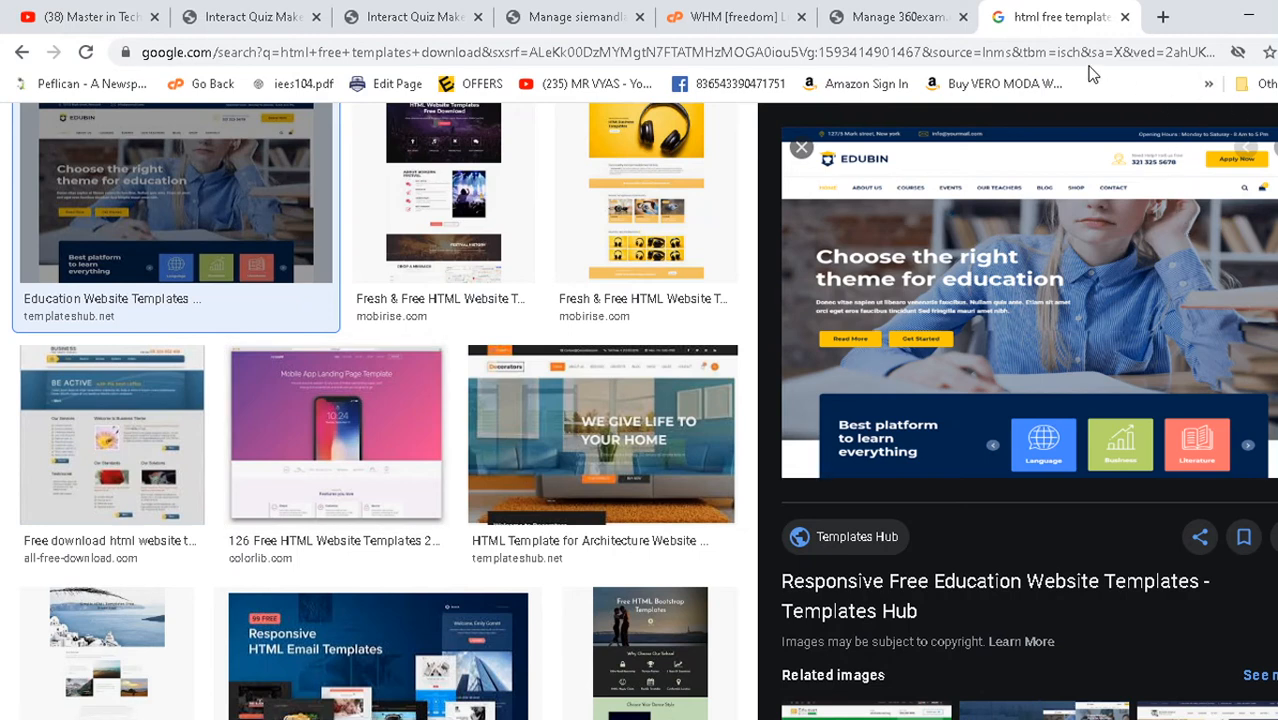
{"action": "left_click", "coordinate": [1125, 17]}
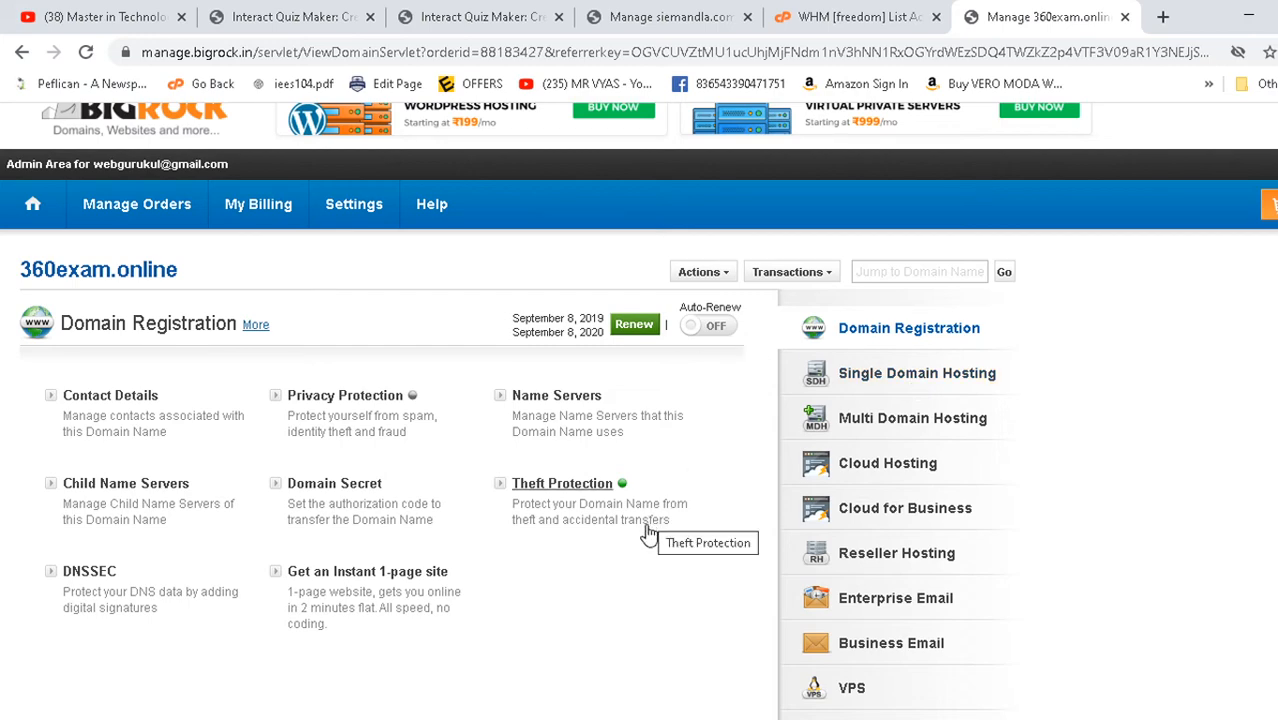
- Load the cPanel login page at 360exam.online/cpanel/
{"action": "left_click", "coordinate": [820, 12]}
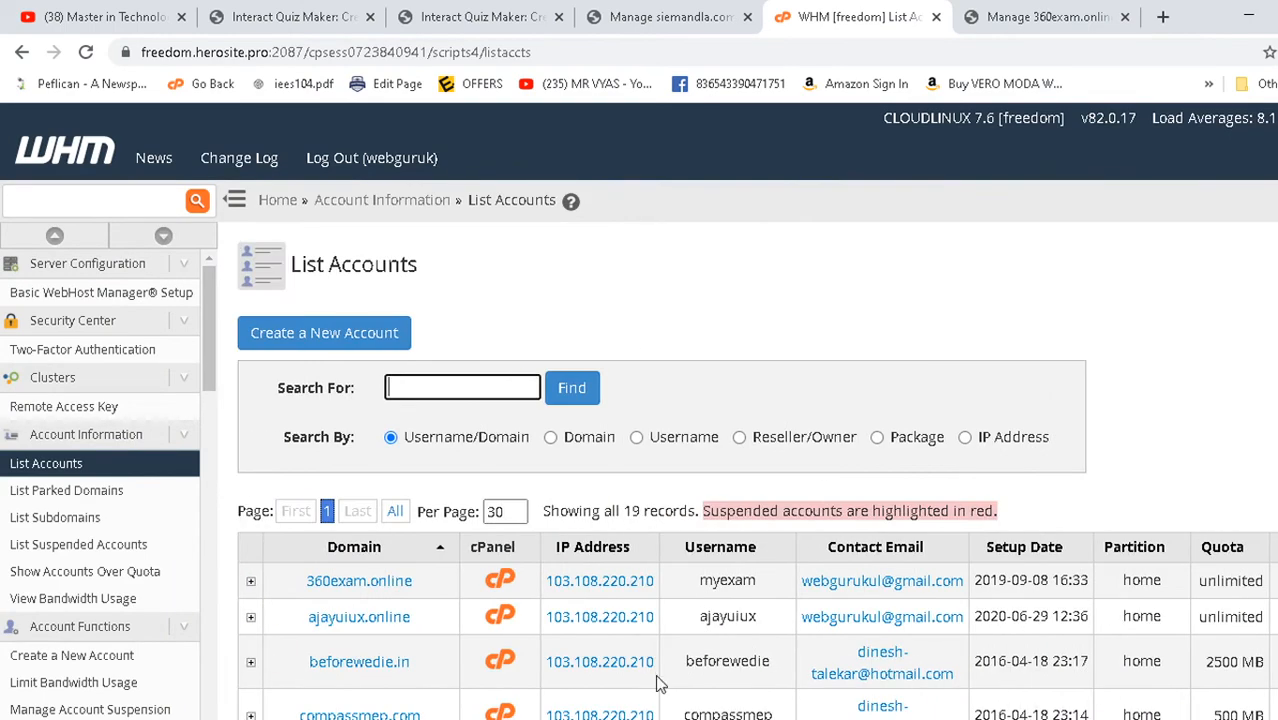
{"action": "left_click", "coordinate": [700, 14]}
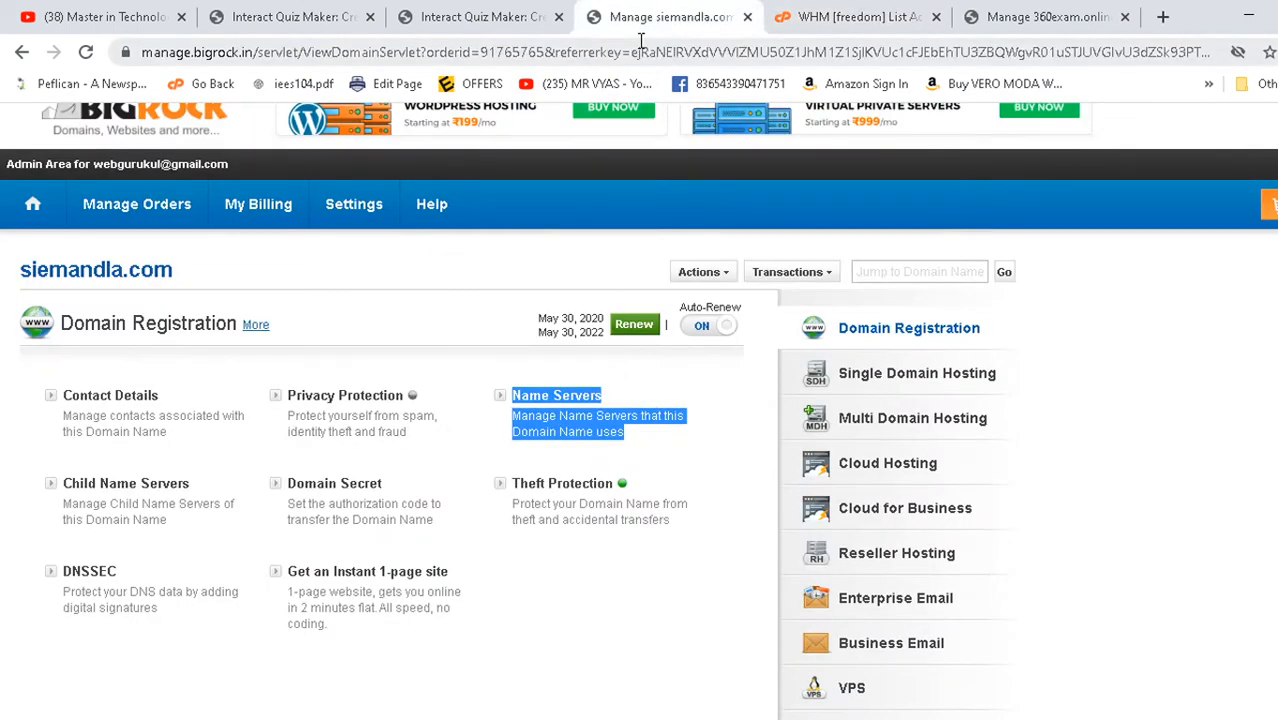
{"action": "left_click", "coordinate": [485, 12]}
{"action": "left_click", "coordinate": [363, 49]}
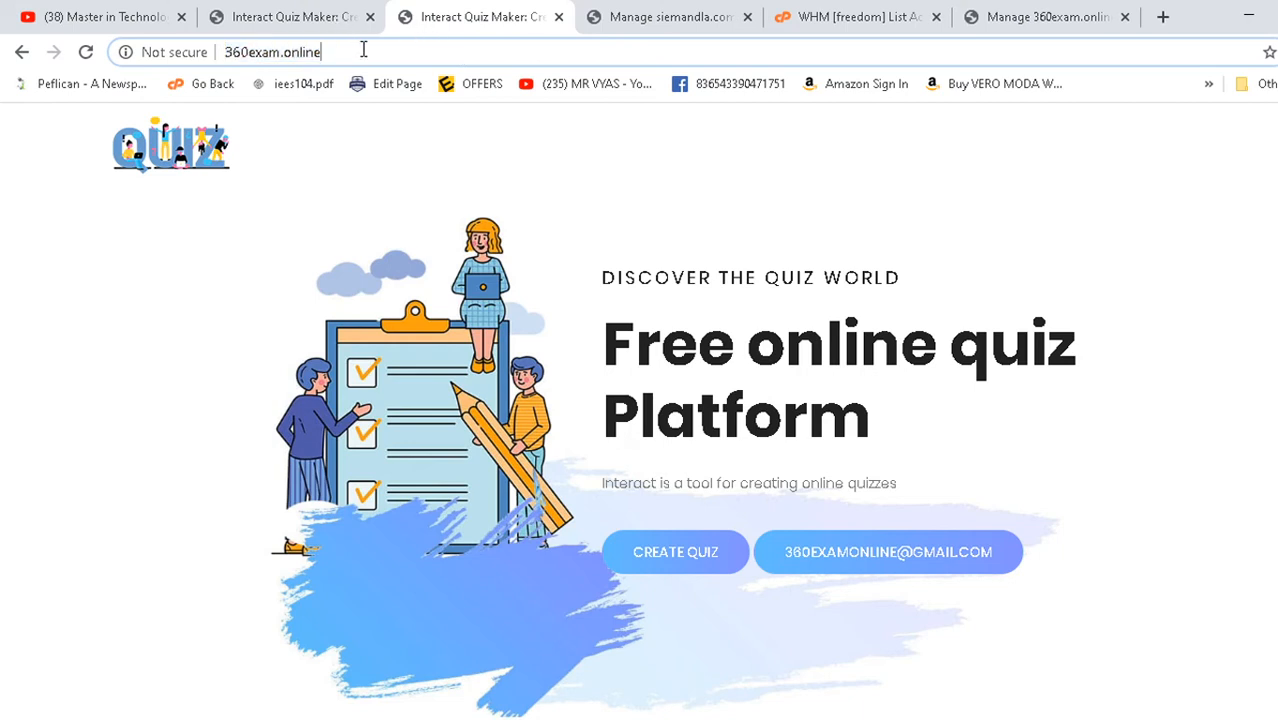
{"action": "type", "text": "/cpa"}
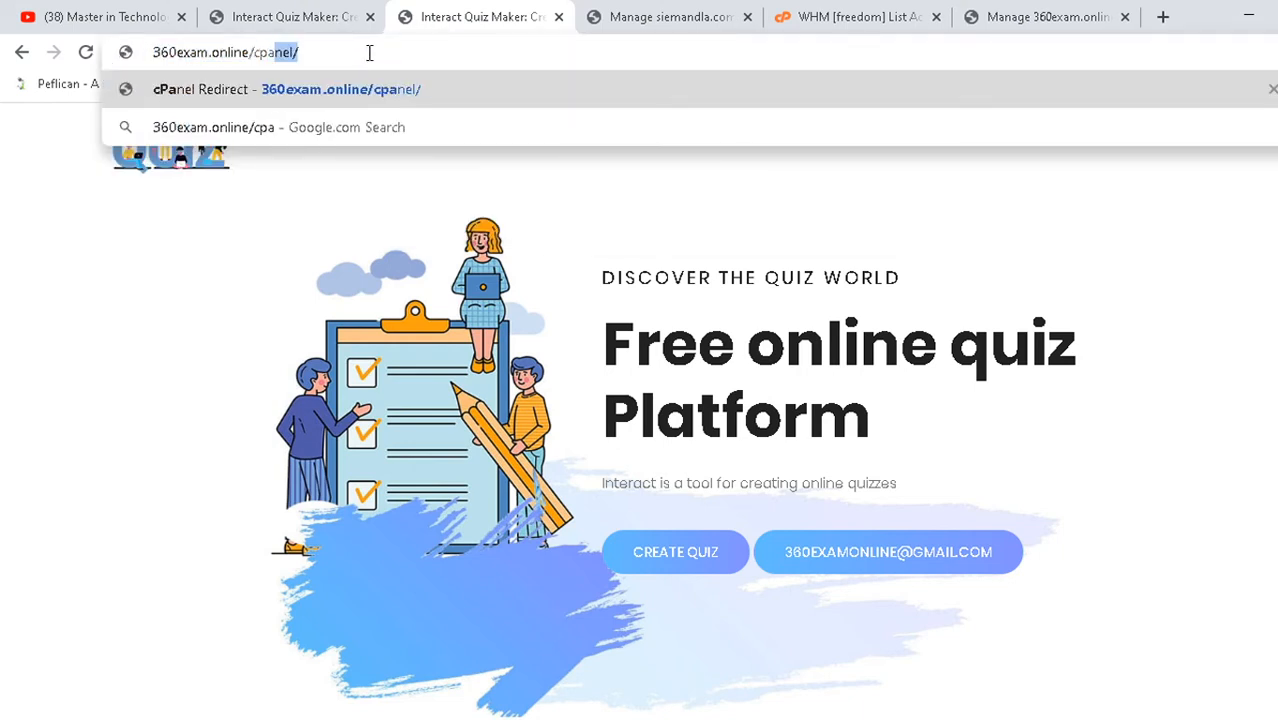
{"action": "type", "text": "nel/"}
{"action": "key", "text": "ctrl+a"}
{"action": "left_click", "coordinate": [389, 48]}
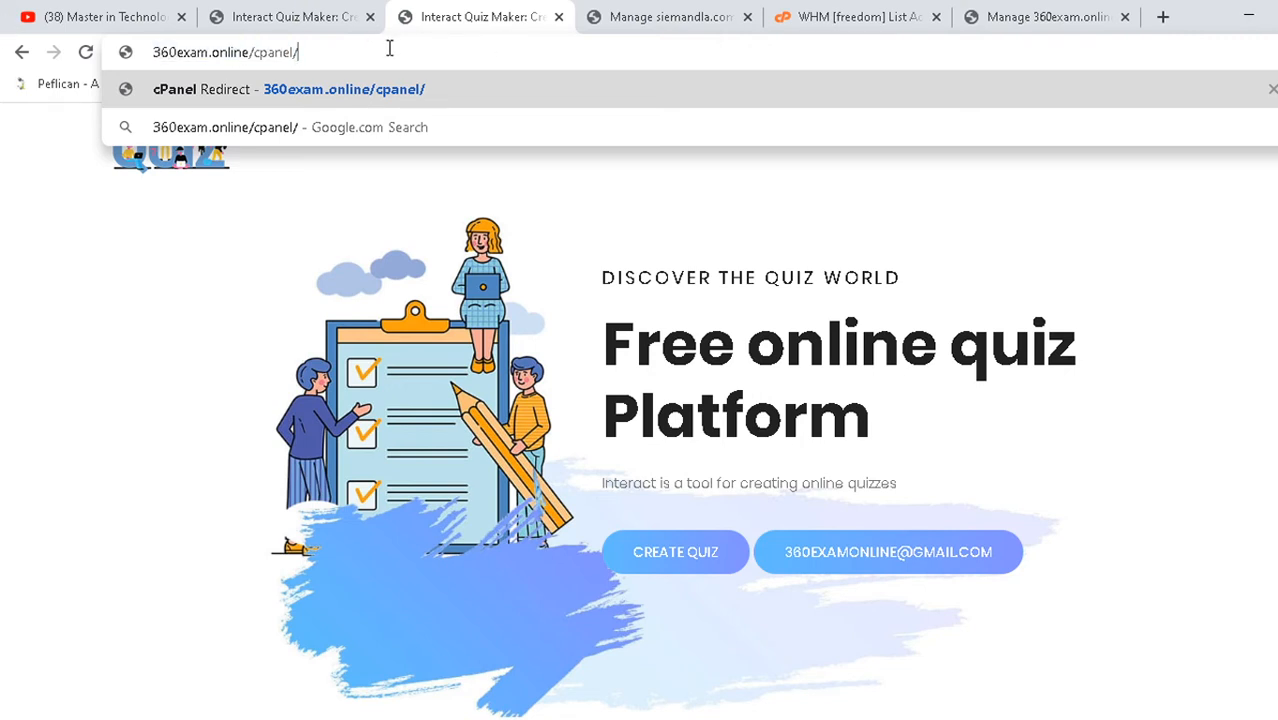
{"action": "key", "text": "Return"}
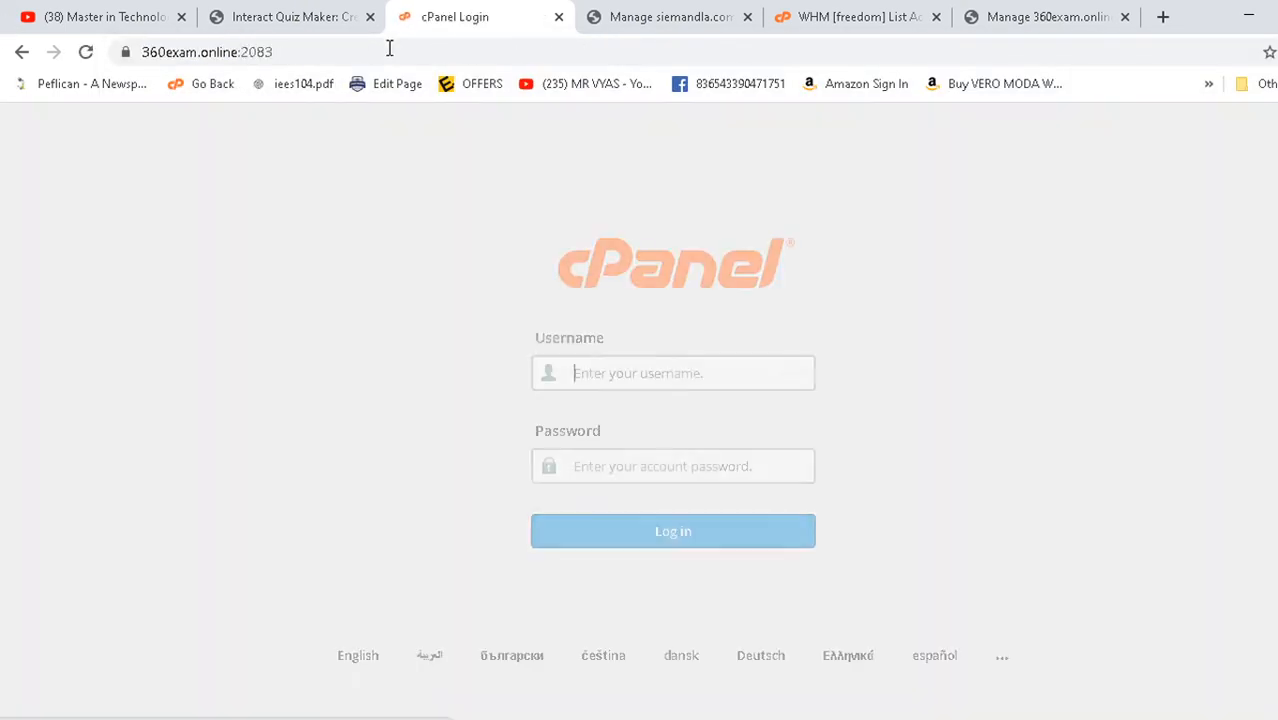
- Log in to cPanel with the autofilled username and password
{"action": "double_click", "coordinate": [640, 375]}
{"action": "left_click", "coordinate": [1022, 401]}
{"action": "left_click_drag", "start_coordinate": [696, 462], "coordinate": [516, 467]}
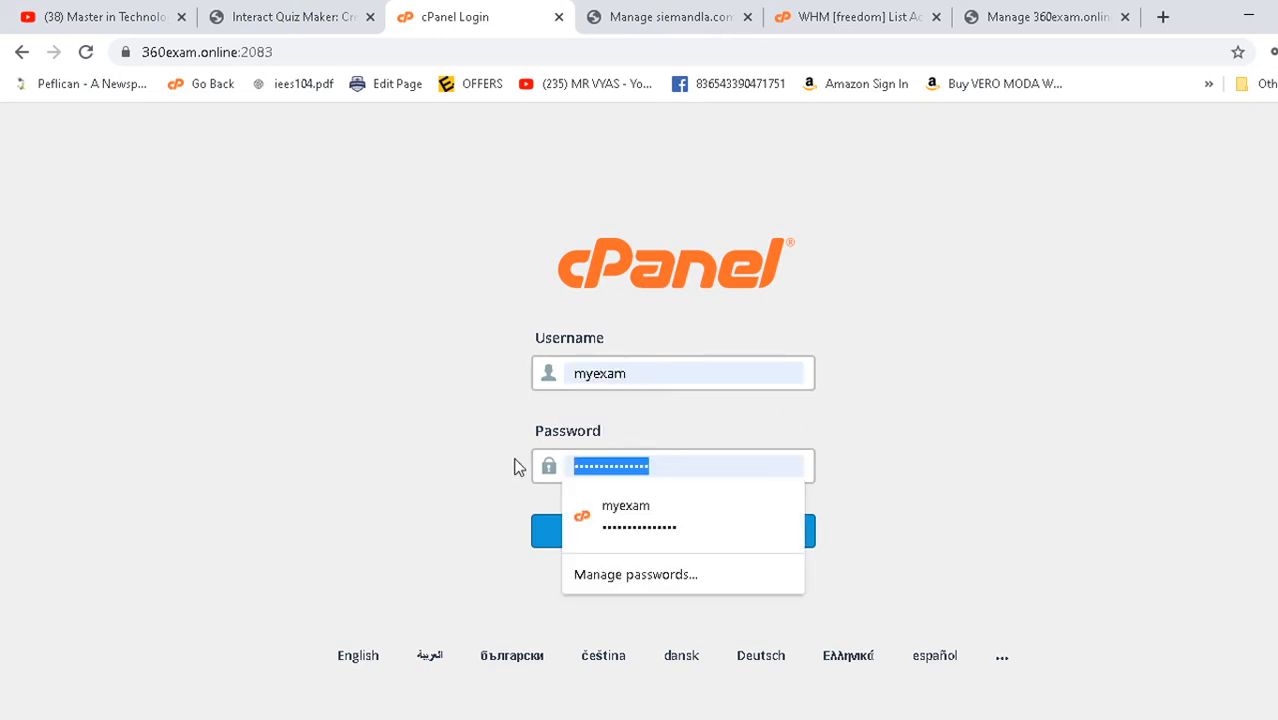
{"action": "left_click", "coordinate": [333, 452]}
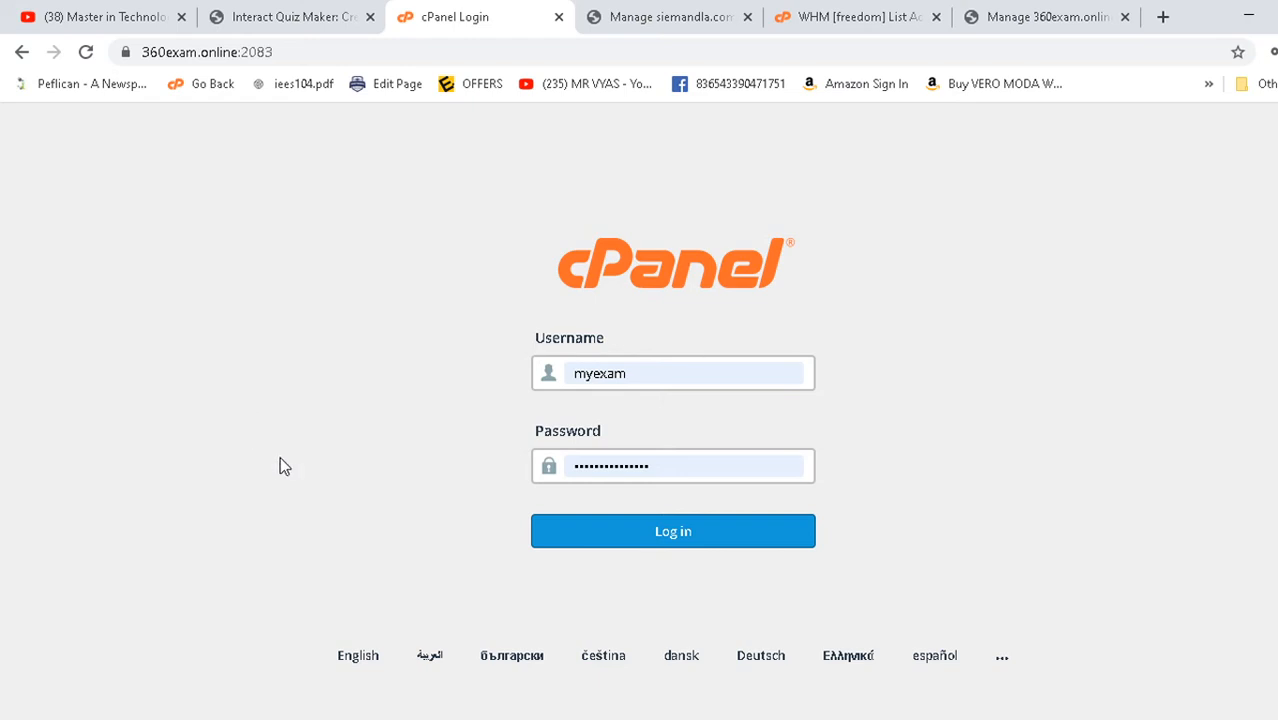
{"action": "left_click", "coordinate": [645, 530]}
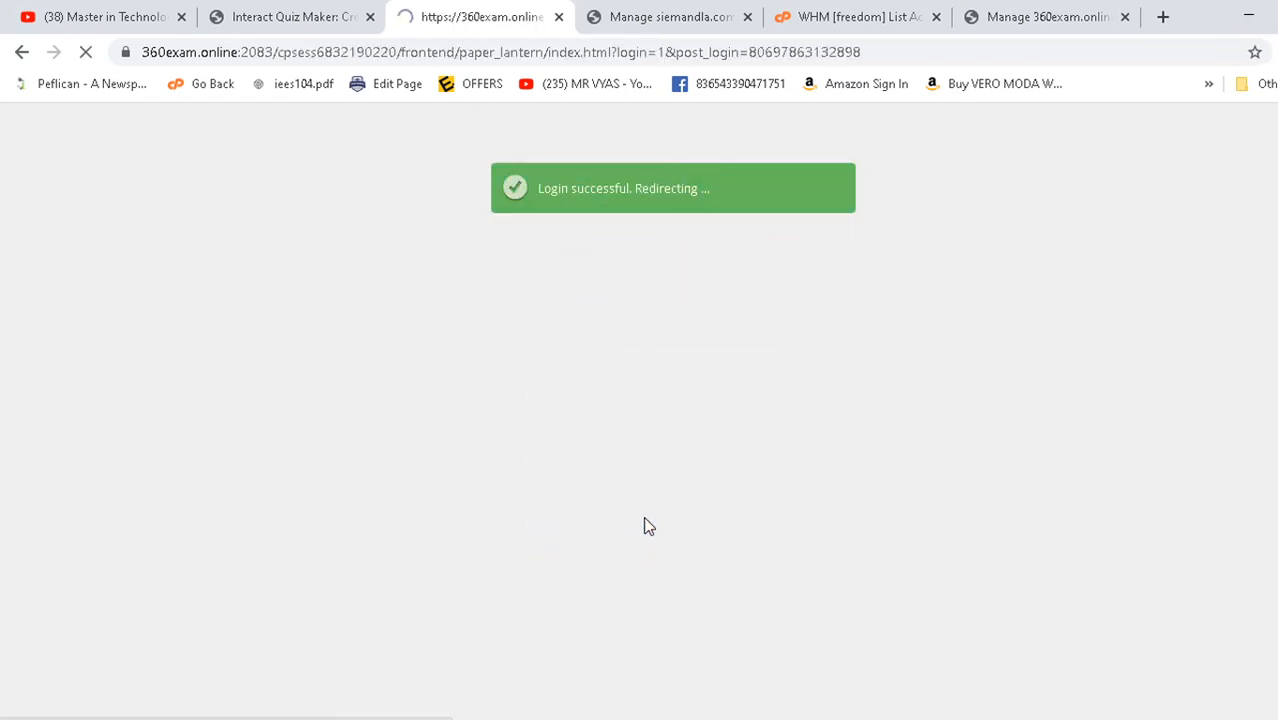
- Scroll through the cPanel home page sections and back up to Files
{"action": "scroll", "coordinate": [350, 370], "scroll_direction": "down", "scroll_amount": 10}
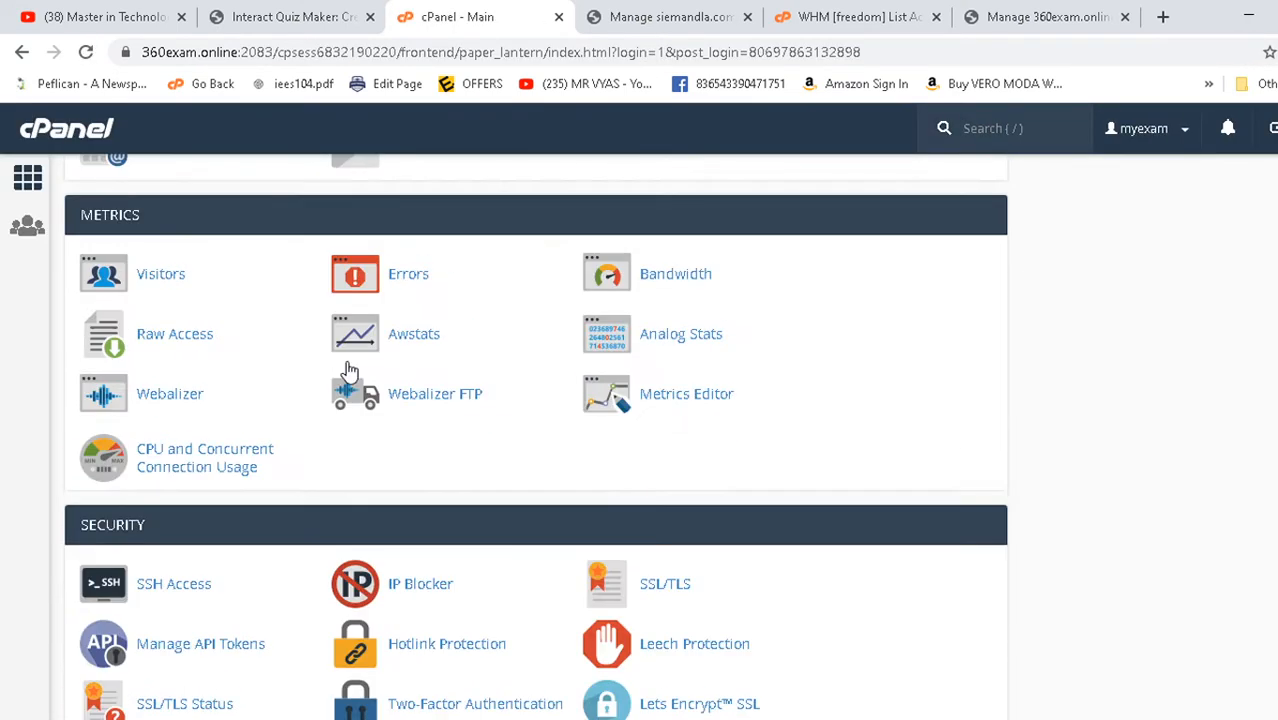
{"action": "scroll", "coordinate": [348, 370], "scroll_direction": "down", "scroll_amount": 15}
{"action": "scroll", "coordinate": [348, 370], "scroll_direction": "up", "scroll_amount": 18}
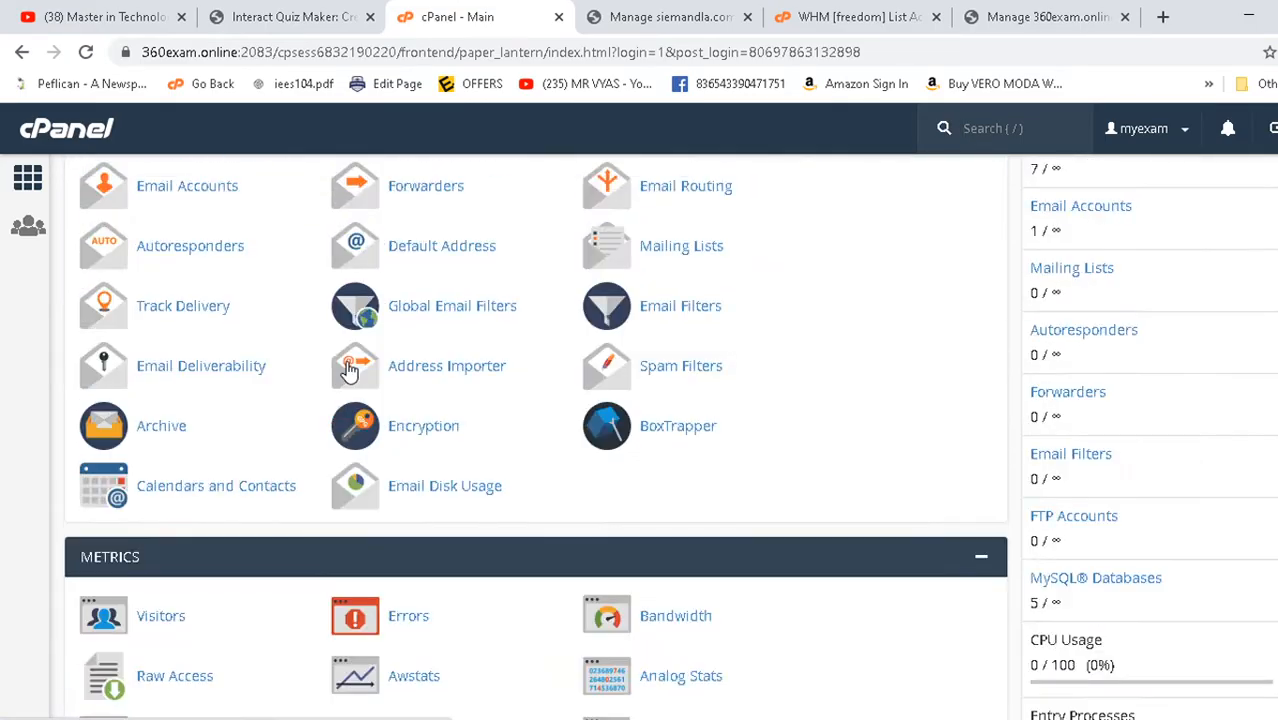
{"action": "scroll", "coordinate": [348, 370], "scroll_direction": "up", "scroll_amount": 5}
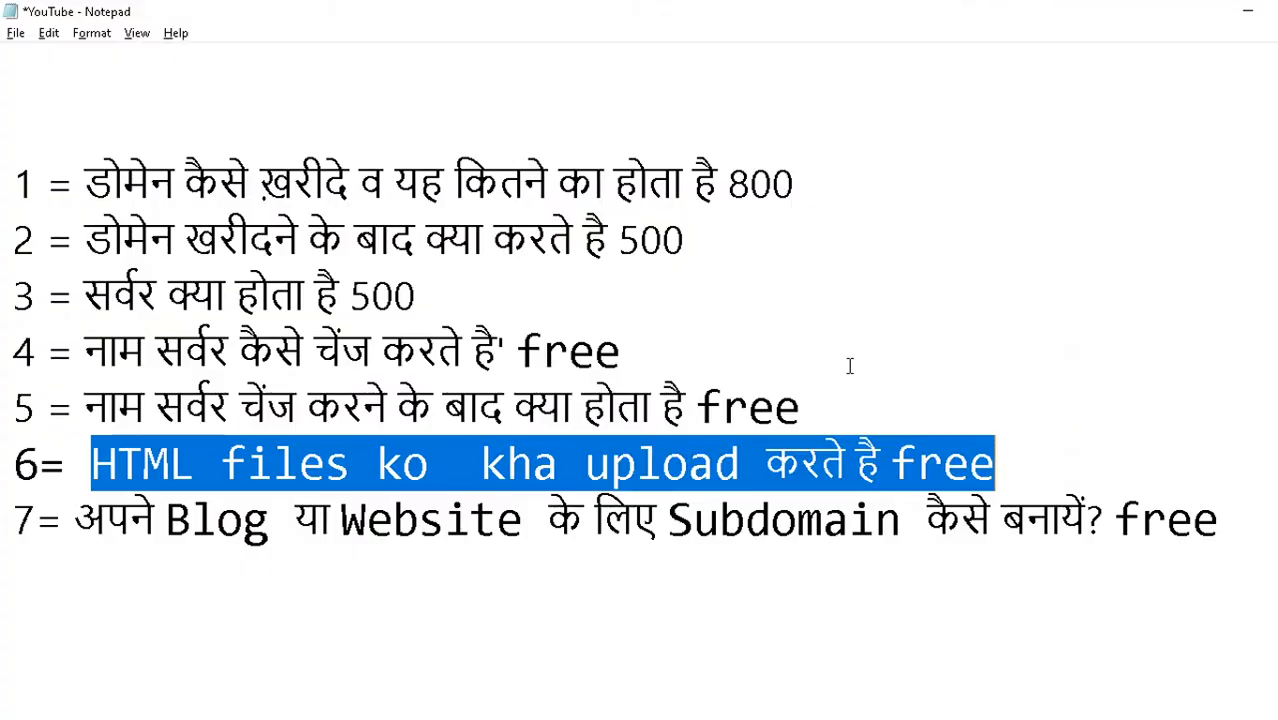
- Highlight the words 'HTML files' in topic 6 of the notes
{"action": "left_click", "coordinate": [352, 470]}
{"action": "left_click_drag", "start_coordinate": [91, 463], "coordinate": [997, 455]}
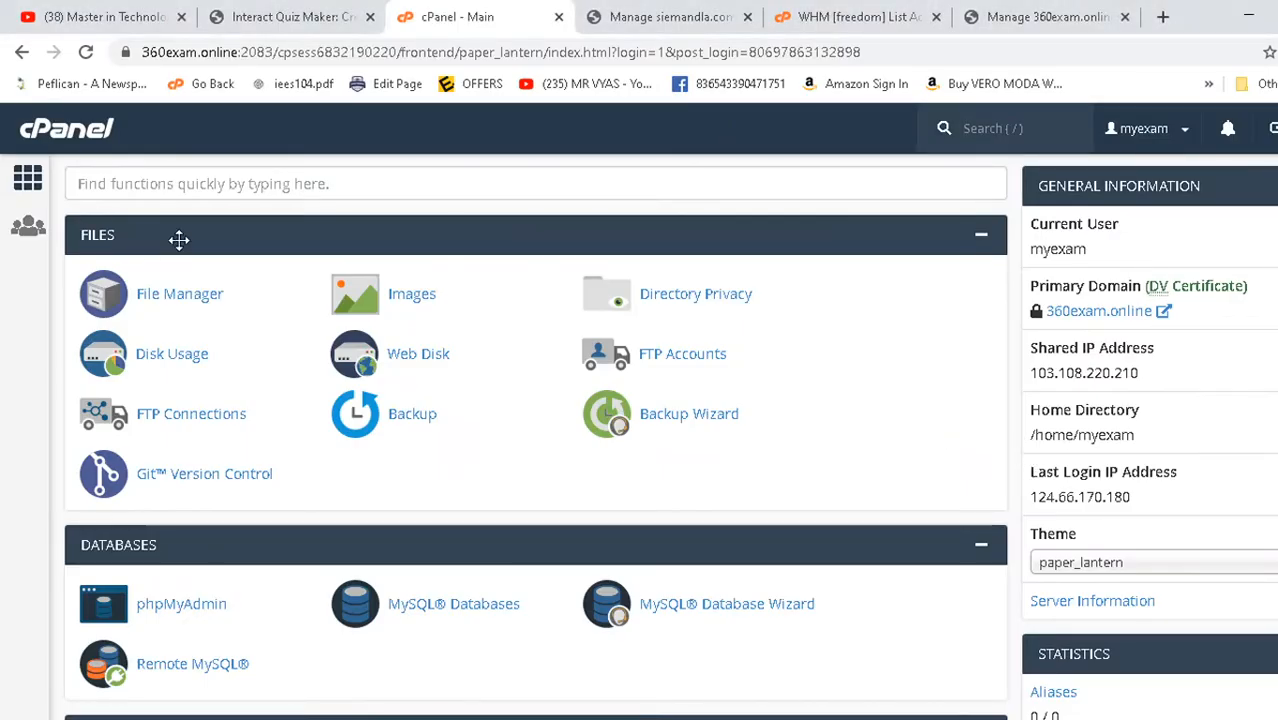
{"action": "scroll", "coordinate": [177, 240], "scroll_direction": "down", "scroll_amount": 4}
{"action": "scroll", "coordinate": [180, 368], "scroll_direction": "up", "scroll_amount": 4}
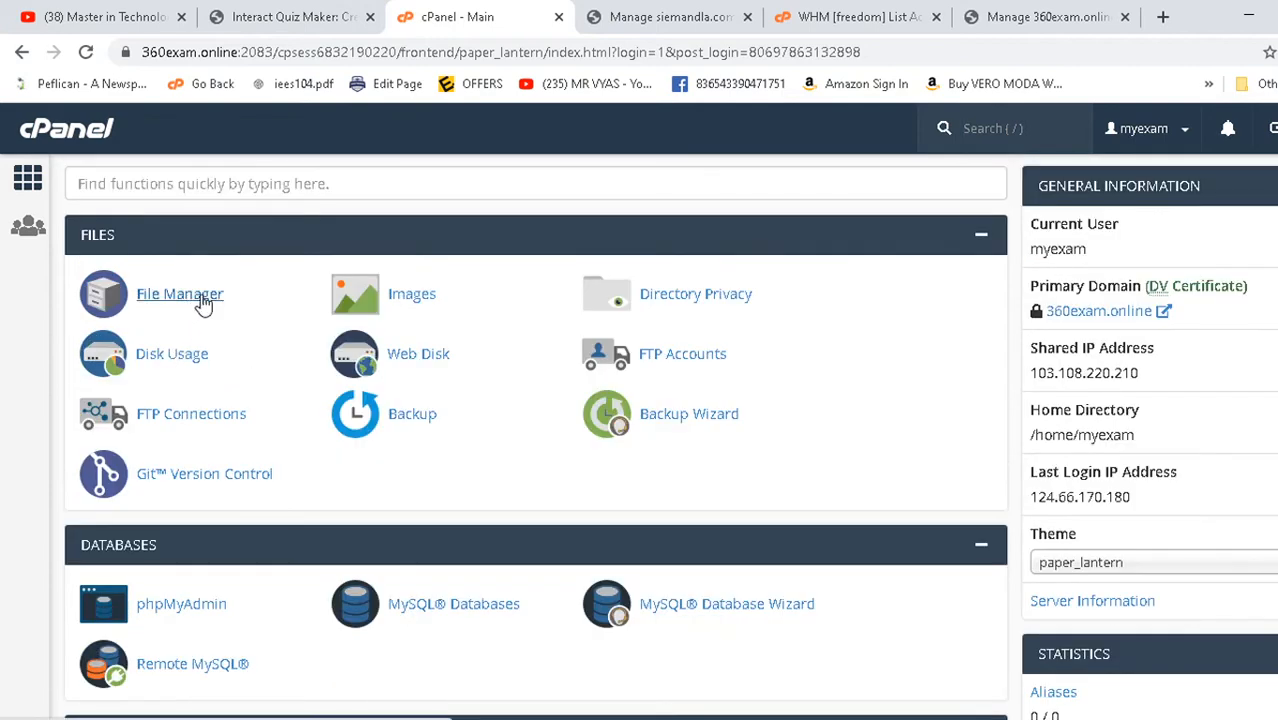
- Open File Manager in a new tab and browse public_html's quiz PHP, HTML and PDF files
{"action": "left_click", "coordinate": [180, 294]}
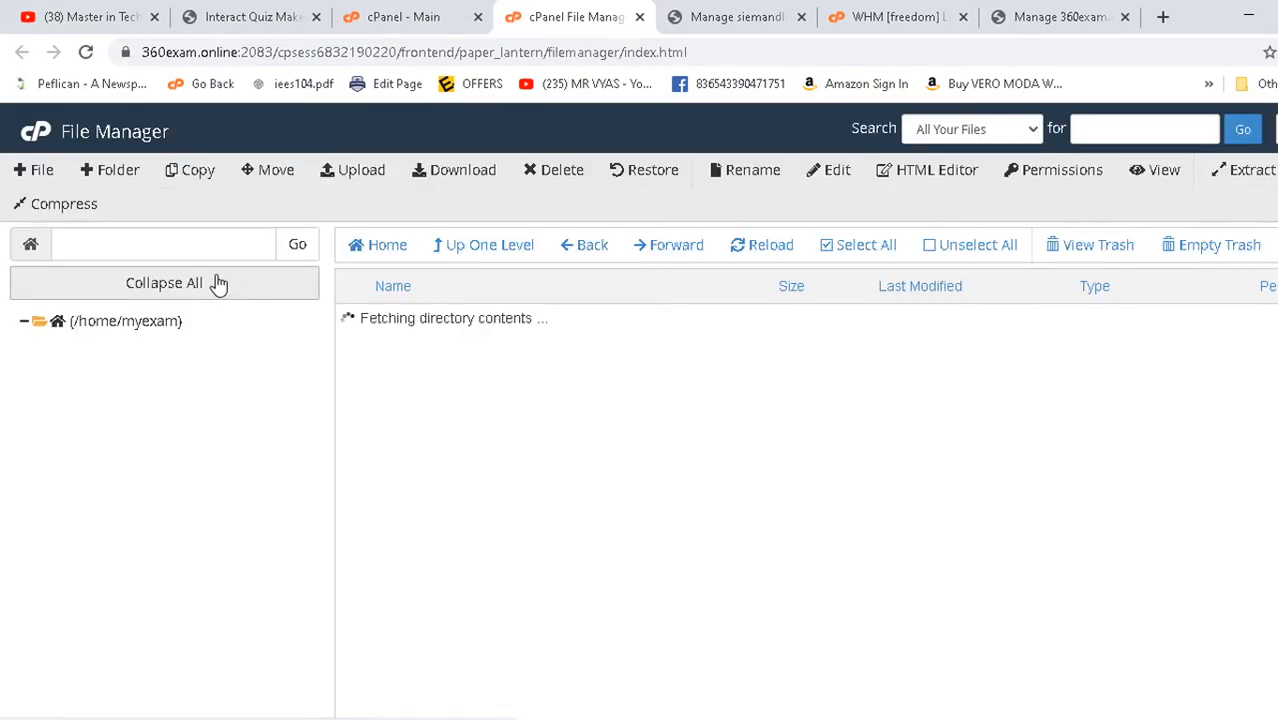
{"action": "scroll", "coordinate": [538, 370], "scroll_direction": "down", "scroll_amount": 4}
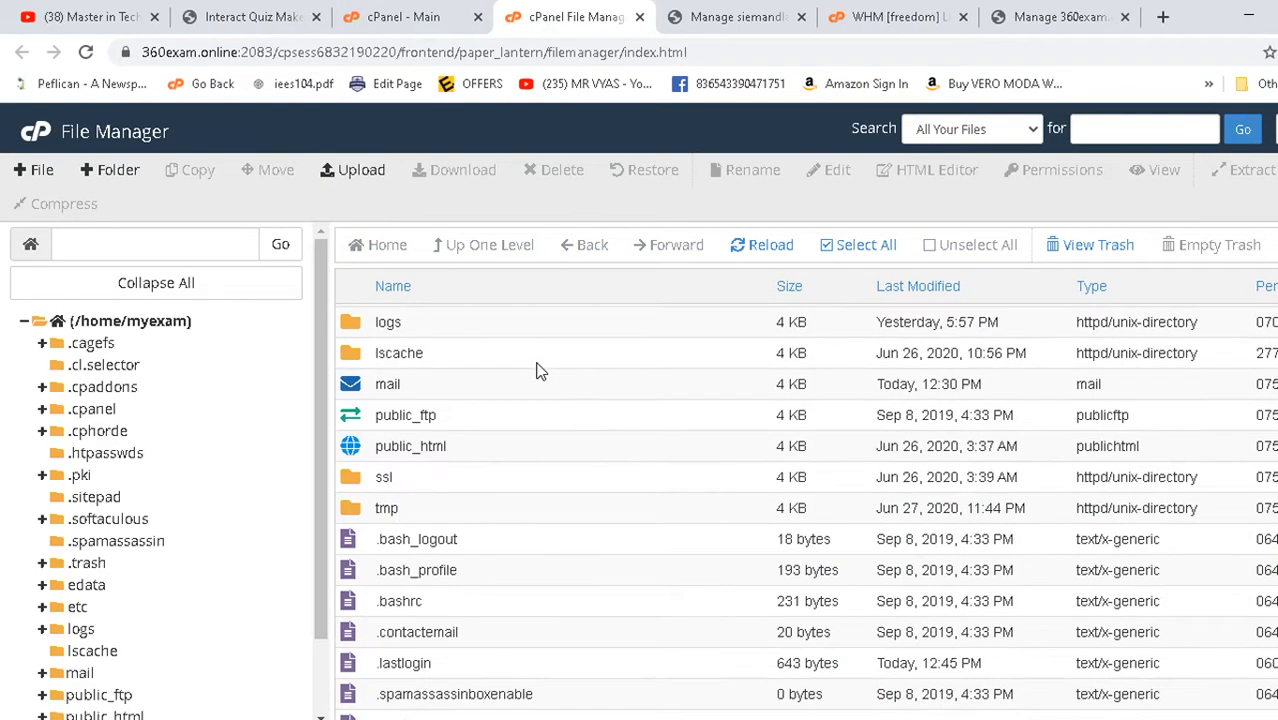
{"action": "double_click", "coordinate": [355, 452]}
{"action": "scroll", "coordinate": [460, 450], "scroll_direction": "down", "scroll_amount": 10}
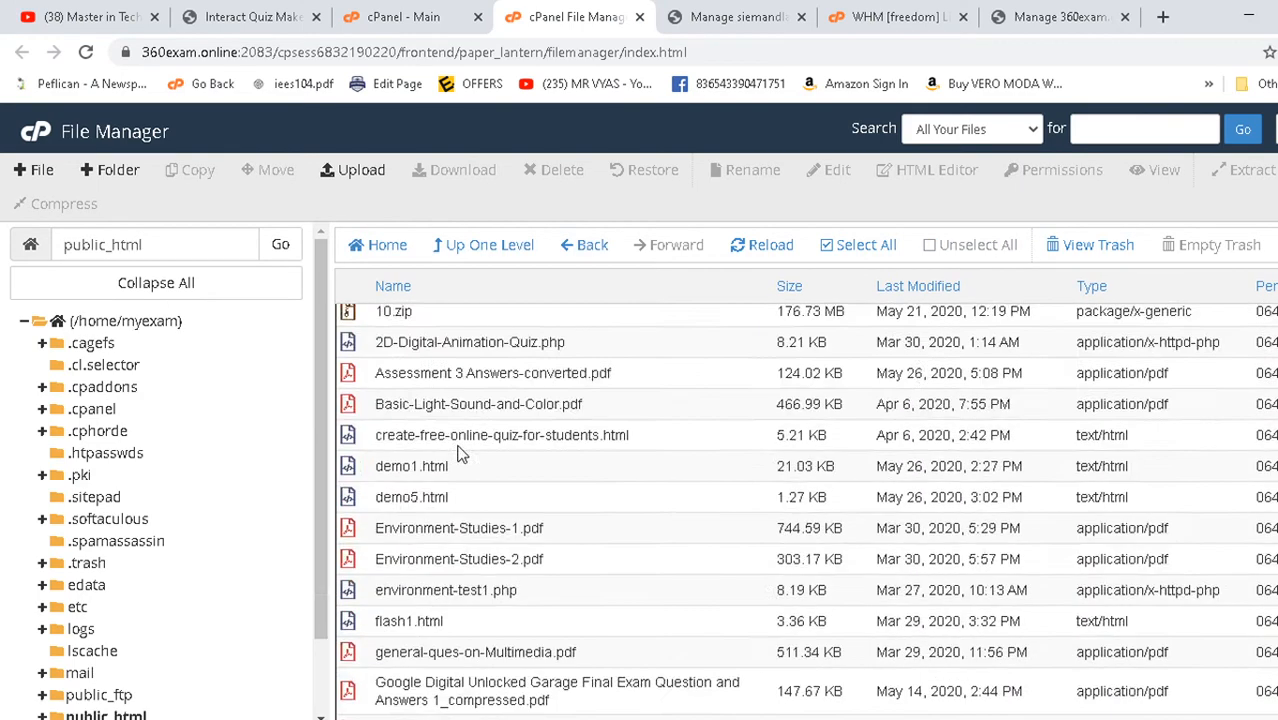
{"action": "scroll", "coordinate": [460, 453], "scroll_direction": "down", "scroll_amount": 5}
{"action": "scroll", "coordinate": [460, 453], "scroll_direction": "up", "scroll_amount": 4}
{"action": "scroll", "coordinate": [460, 452], "scroll_direction": "down", "scroll_amount": 4}
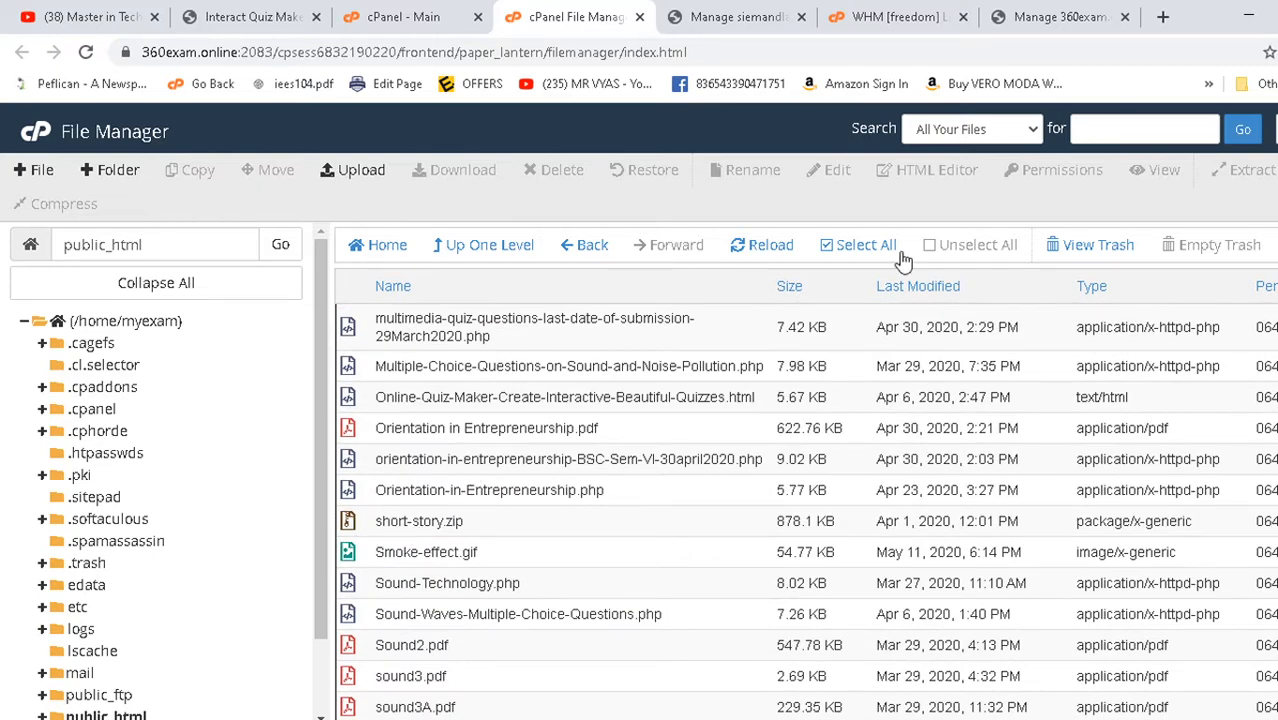
- Start an upload to public_html and browse up to the My Clients folder
{"action": "left_click", "coordinate": [375, 172]}
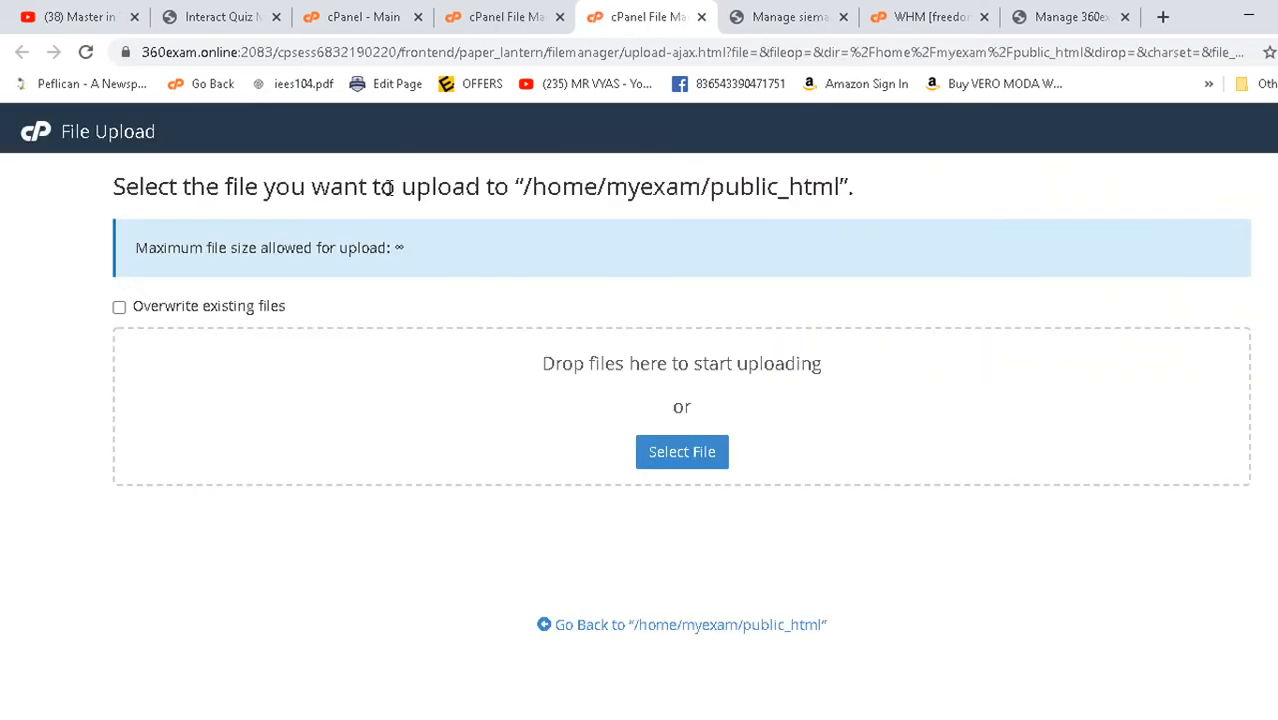
{"action": "left_click", "coordinate": [681, 462]}
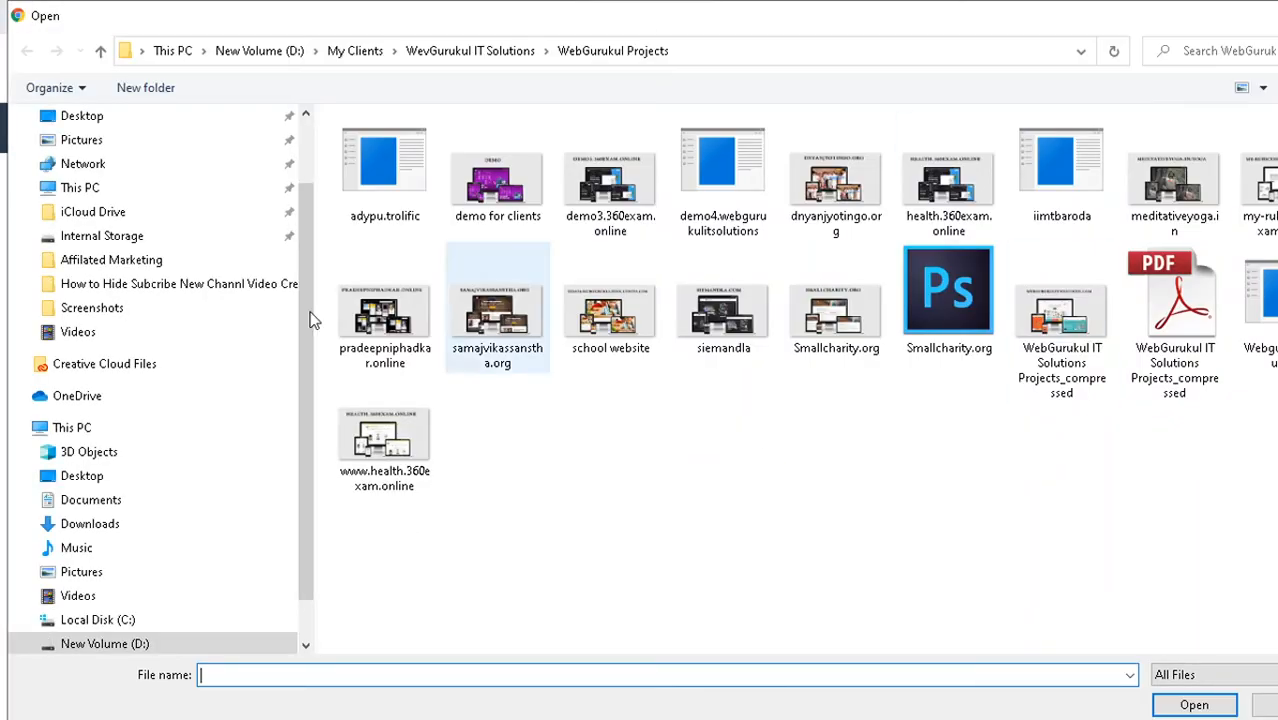
{"action": "left_click", "coordinate": [494, 52]}
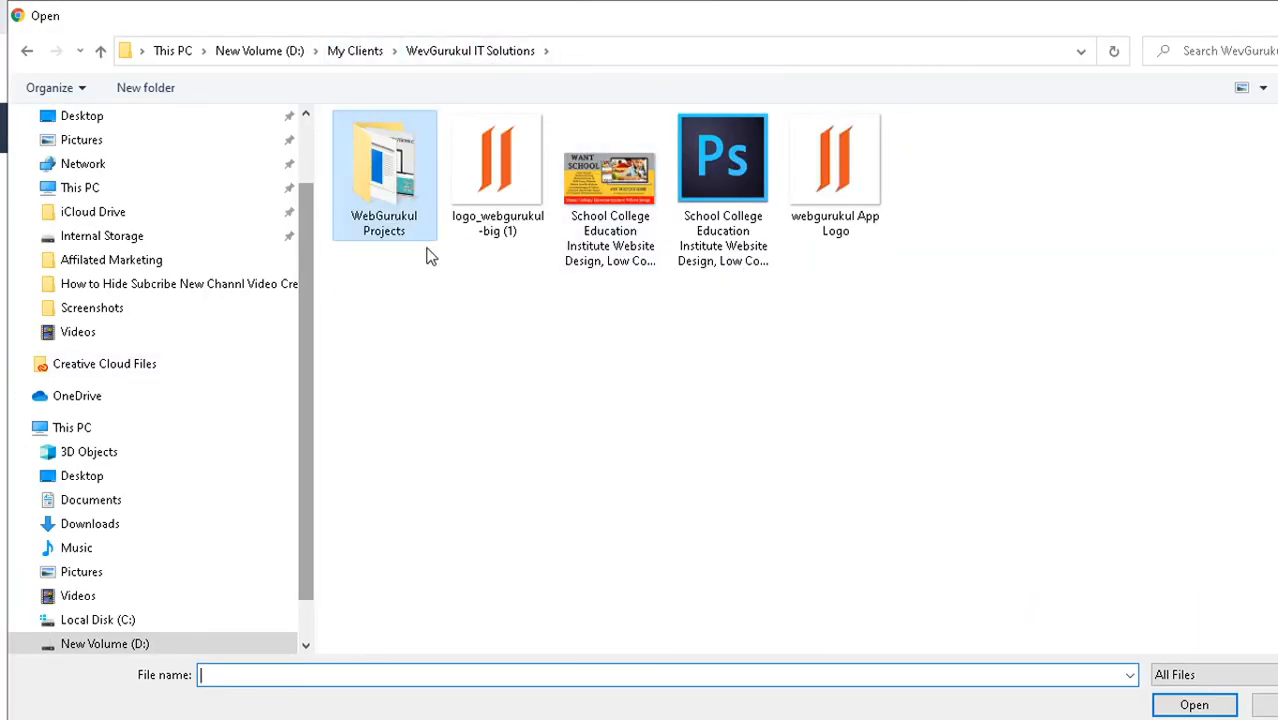
{"action": "left_click", "coordinate": [362, 55]}
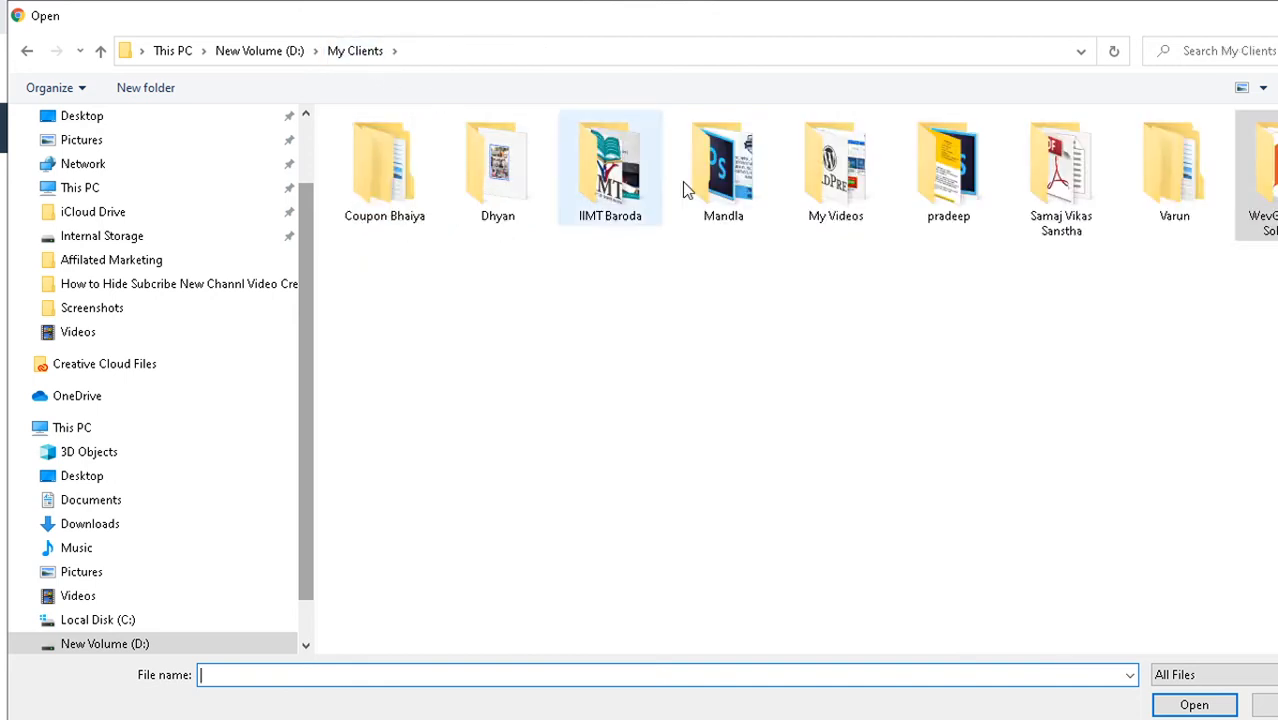
- Compress the Coupon Bhaiya folder into a zipped archive
{"action": "right_click", "coordinate": [380, 171]}
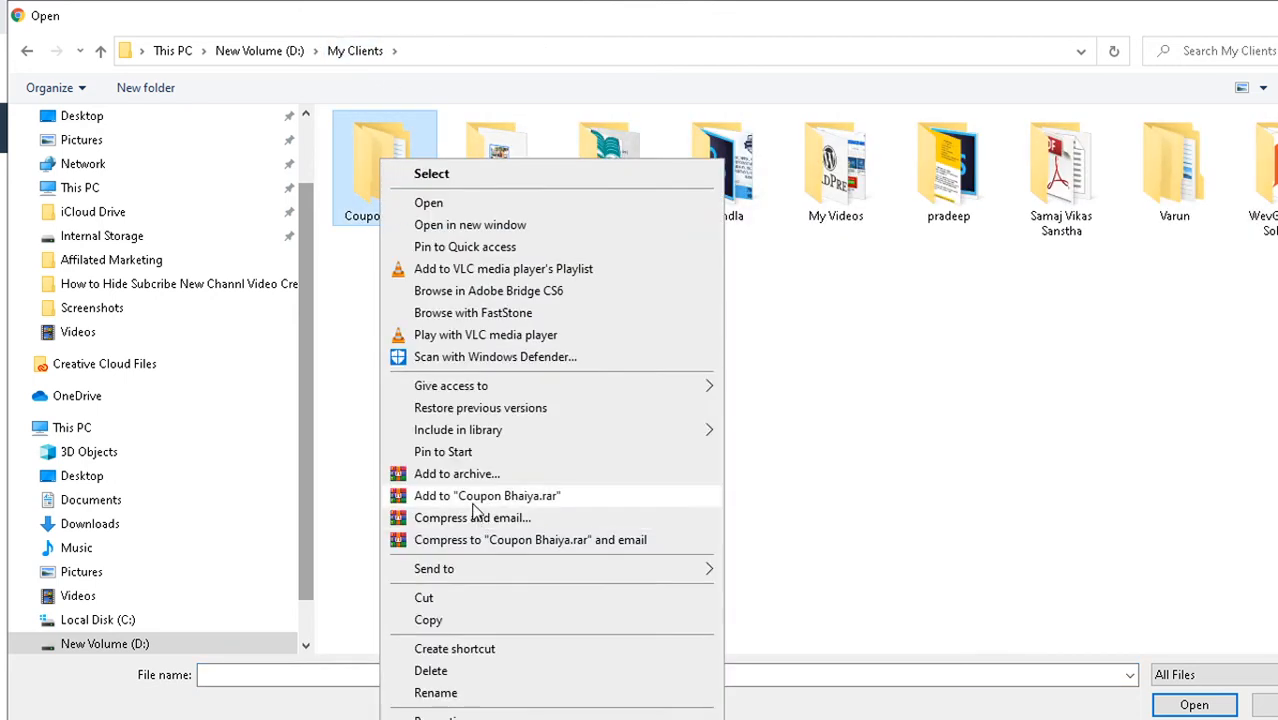
{"action": "left_click", "coordinate": [495, 544]}
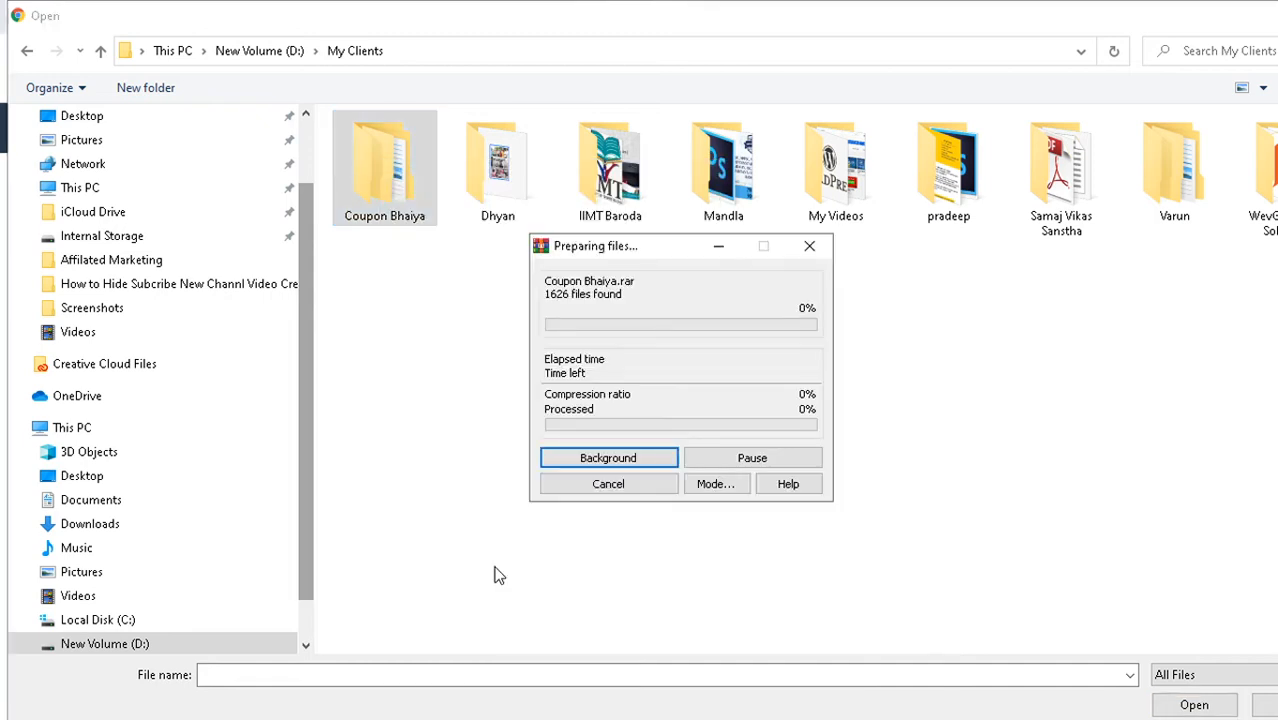
{"action": "right_click", "coordinate": [390, 175]}
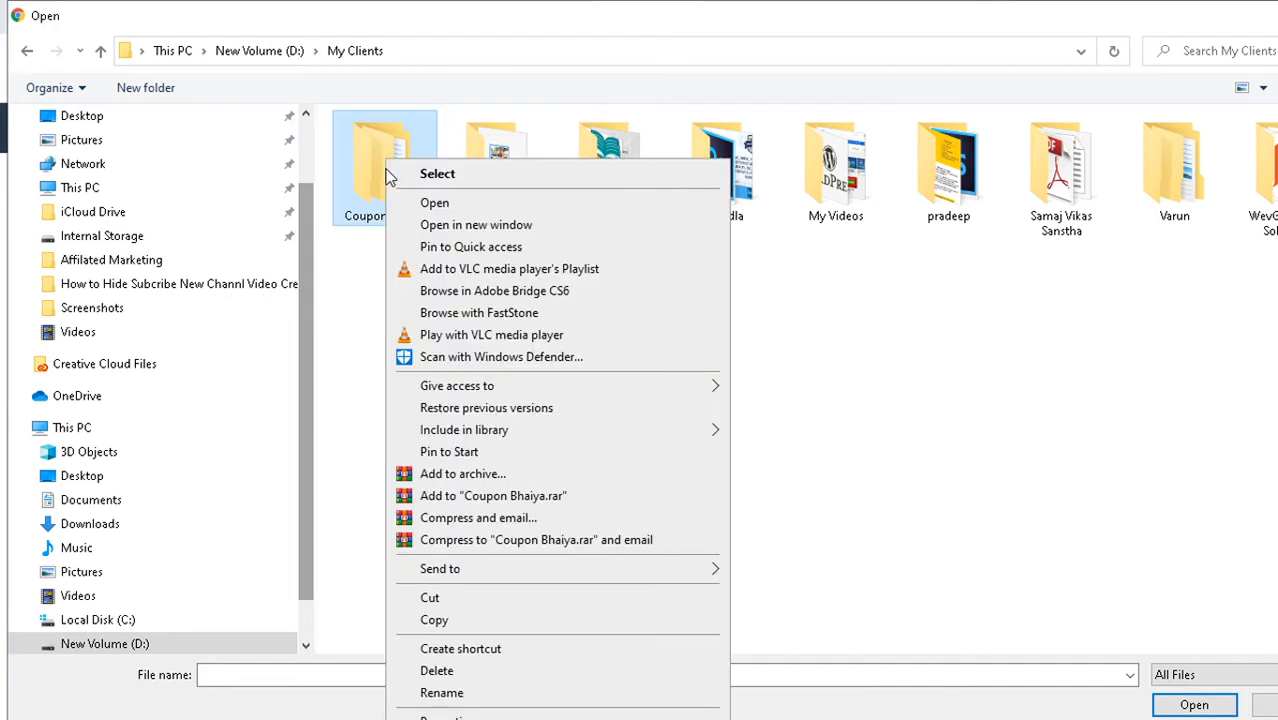
{"action": "mouse_move", "coordinate": [465, 568]}
{"action": "left_click", "coordinate": [840, 608]}
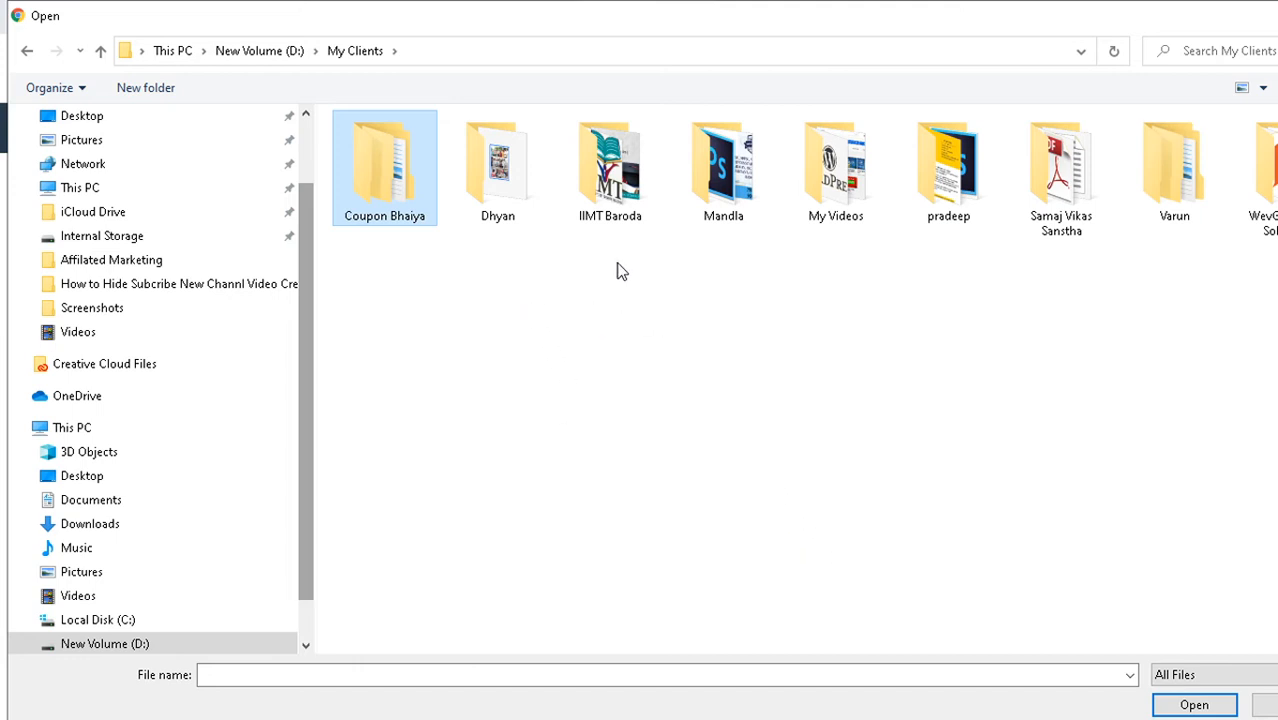
- Navigate through This PC into the New Volume (D:) drive
{"action": "left_click", "coordinate": [283, 50]}
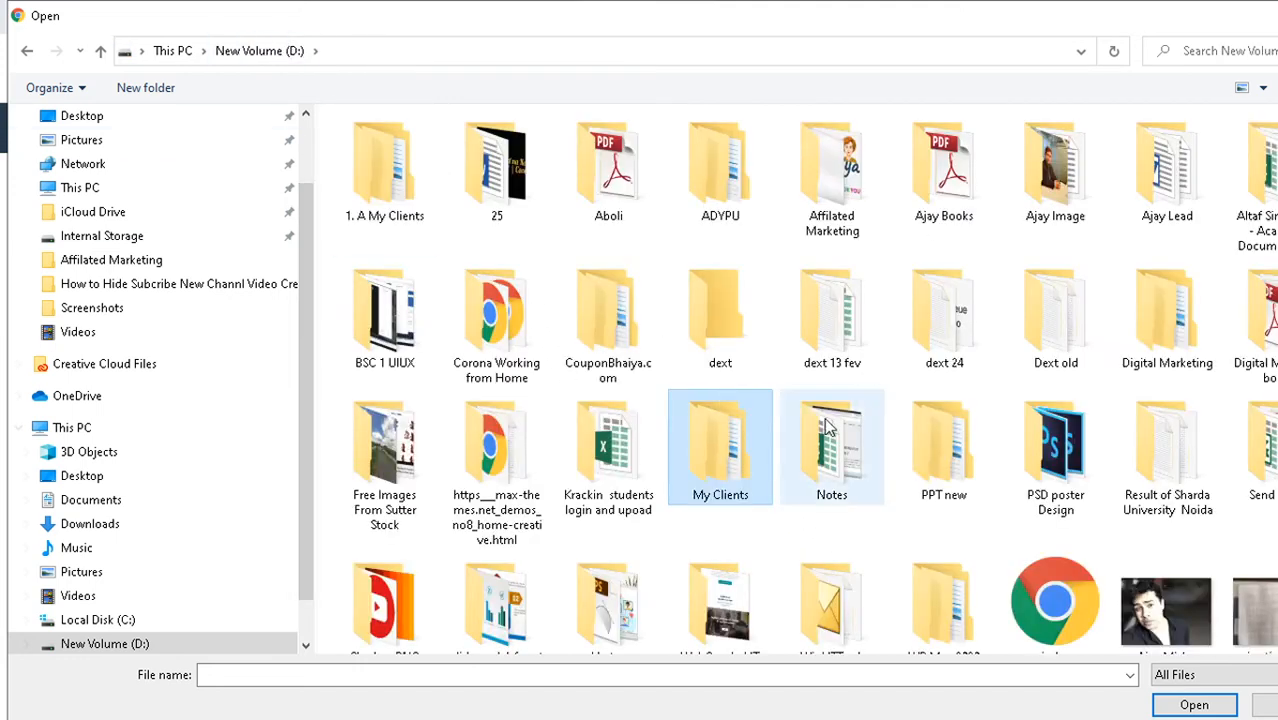
{"action": "scroll", "coordinate": [826, 428], "scroll_direction": "down", "scroll_amount": 3}
{"action": "scroll", "coordinate": [817, 434], "scroll_direction": "up", "scroll_amount": 3}
{"action": "scroll", "coordinate": [120, 303], "scroll_direction": "up", "scroll_amount": 2}
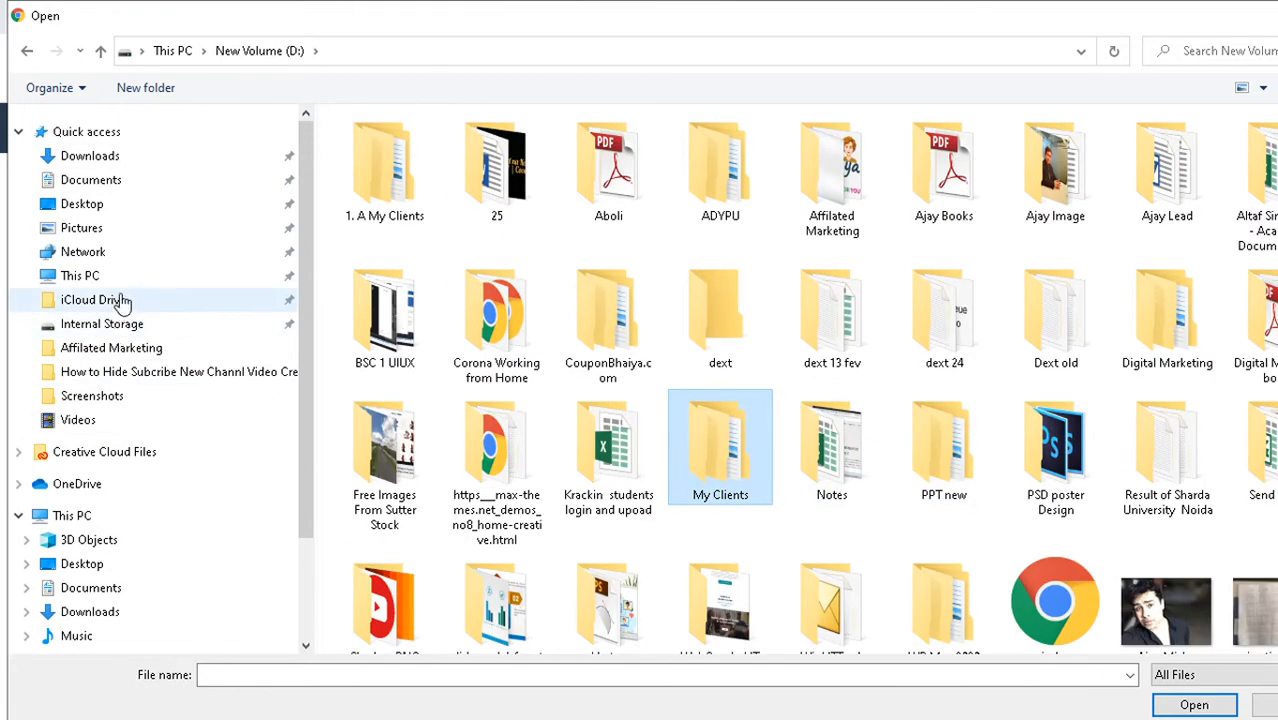
{"action": "left_click", "coordinate": [106, 275]}
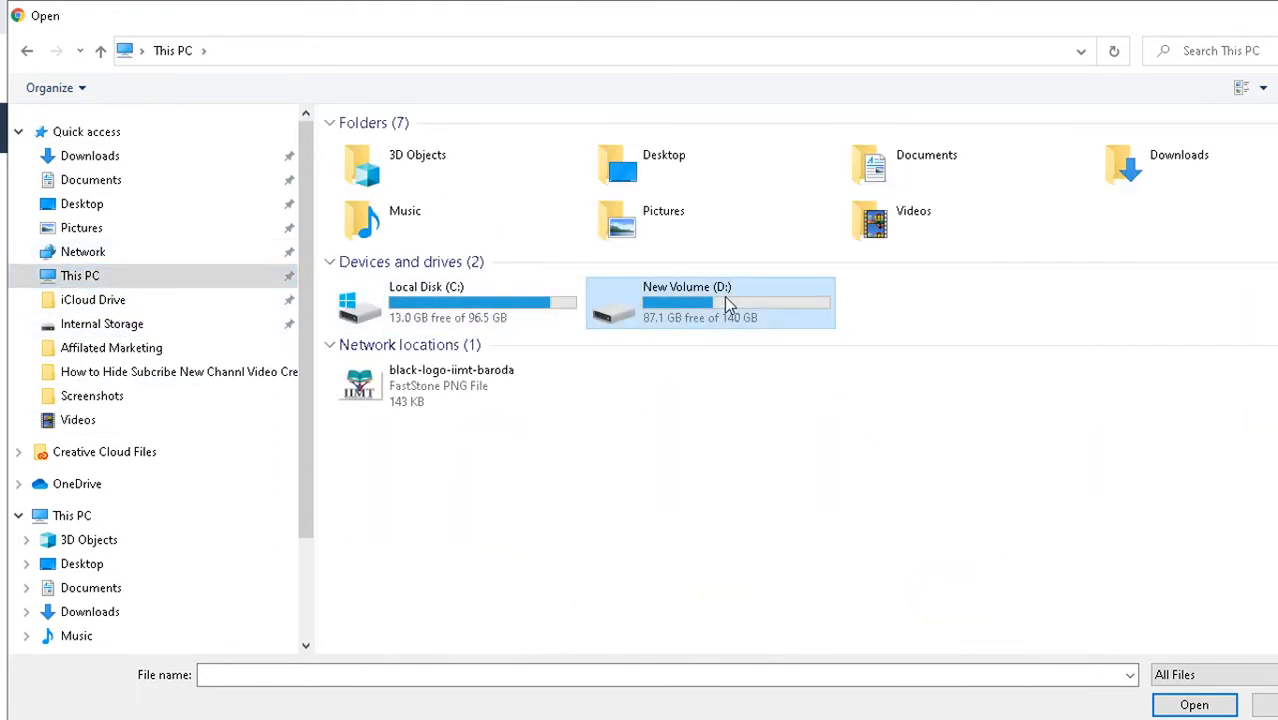
{"action": "double_click", "coordinate": [724, 296]}
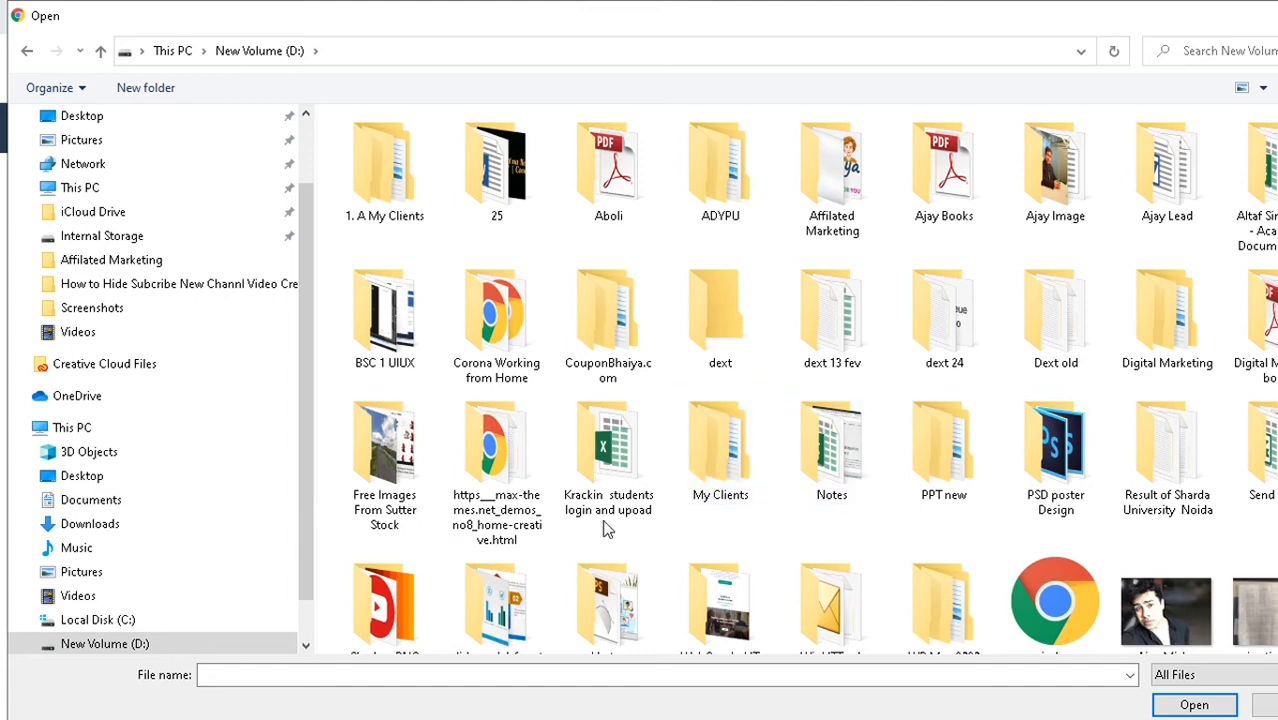
{"action": "scroll", "coordinate": [604, 530], "scroll_direction": "down", "scroll_amount": 3}
{"action": "scroll", "coordinate": [650, 540], "scroll_direction": "up", "scroll_amount": 3}
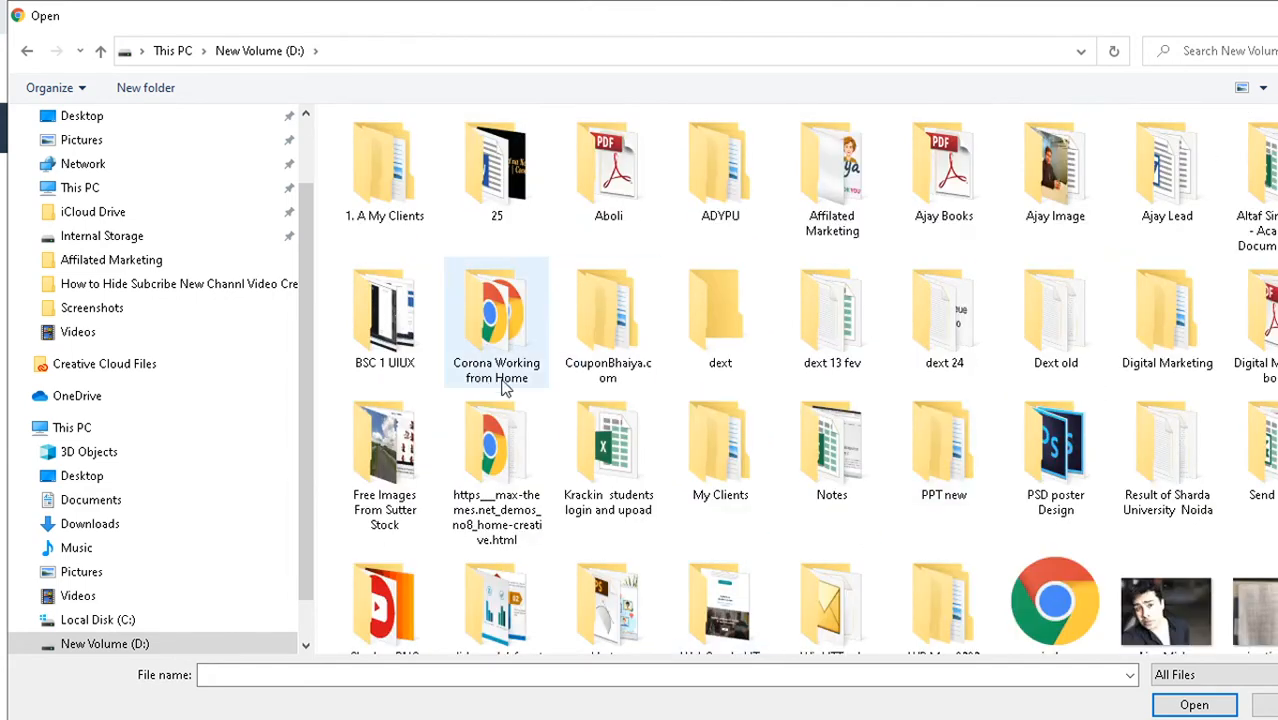
- Open 1. A My Clients\Rehub and upload Recart-Import-fileRehub.zip to public_html
{"action": "double_click", "coordinate": [384, 172]}
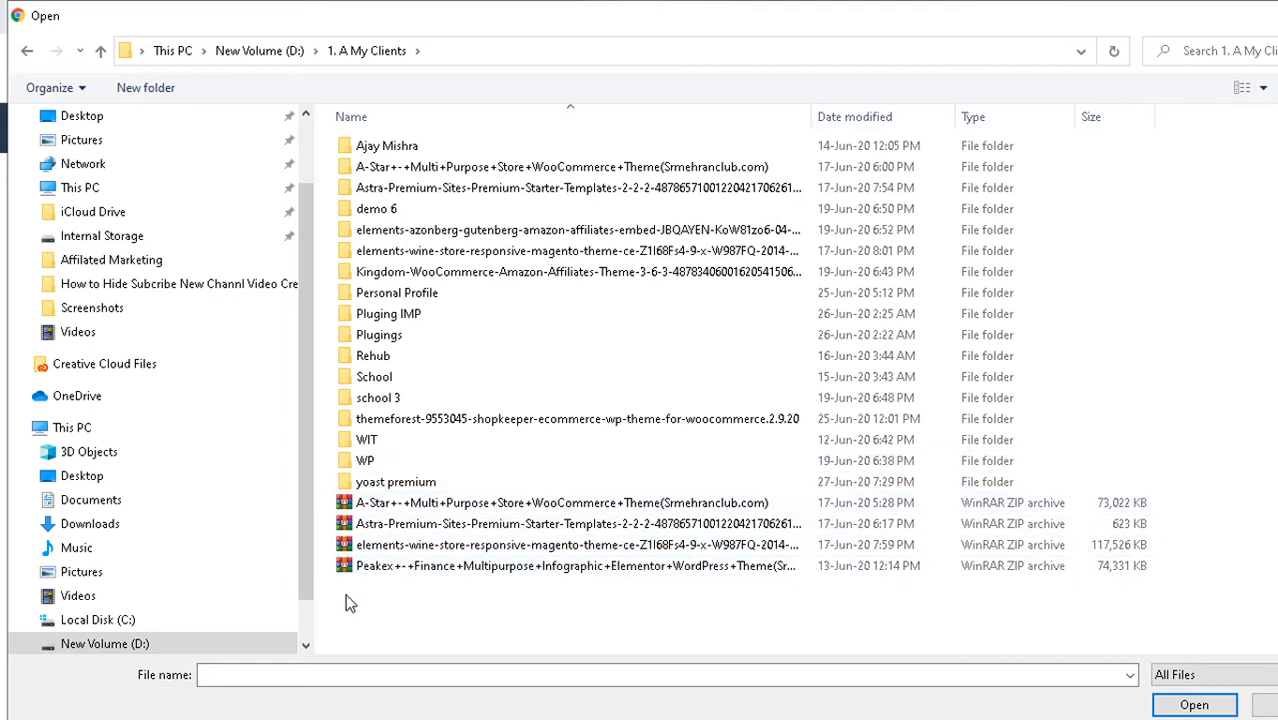
{"action": "mouse_move", "coordinate": [360, 381]}
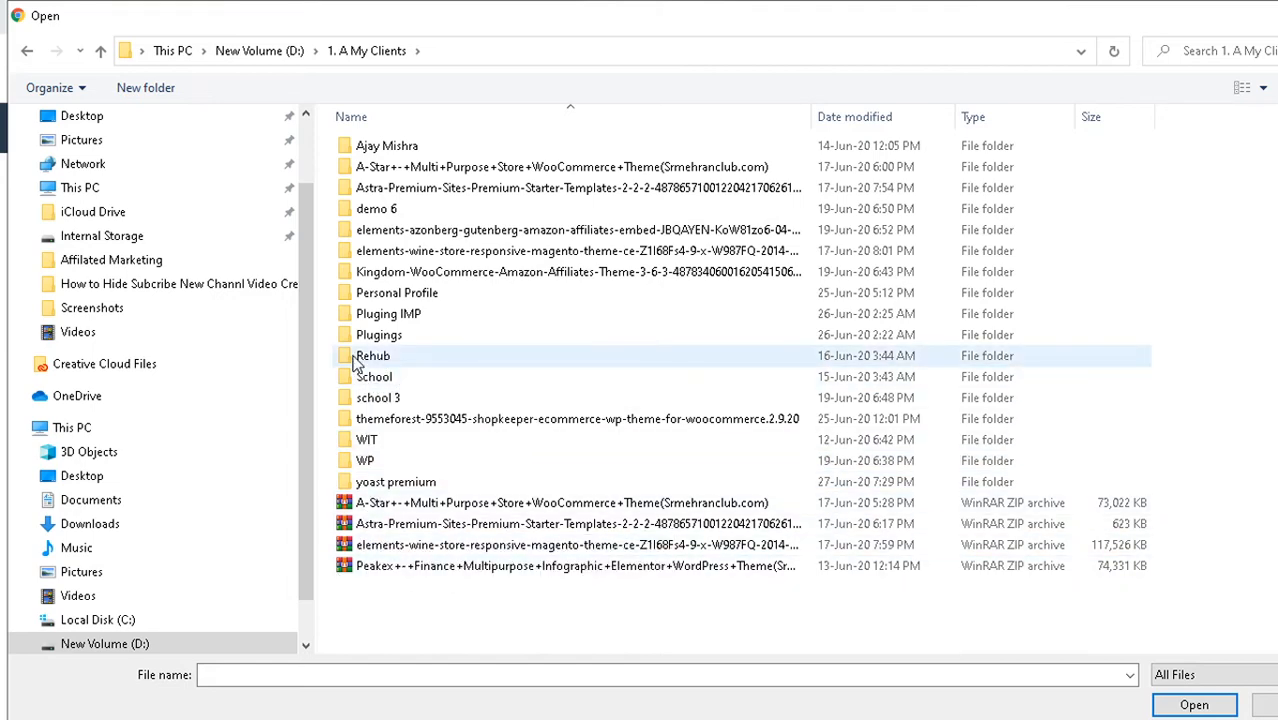
{"action": "double_click", "coordinate": [362, 356]}
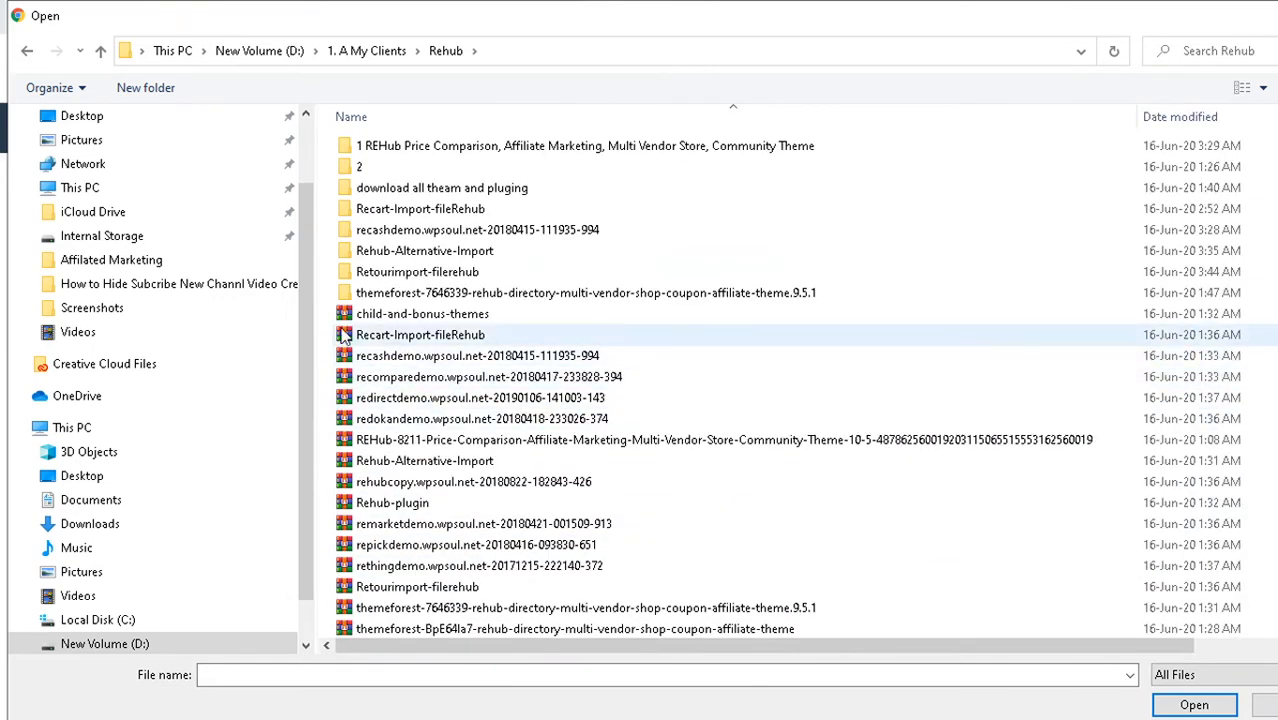
{"action": "left_click", "coordinate": [343, 336]}
{"action": "double_click", "coordinate": [343, 336]}
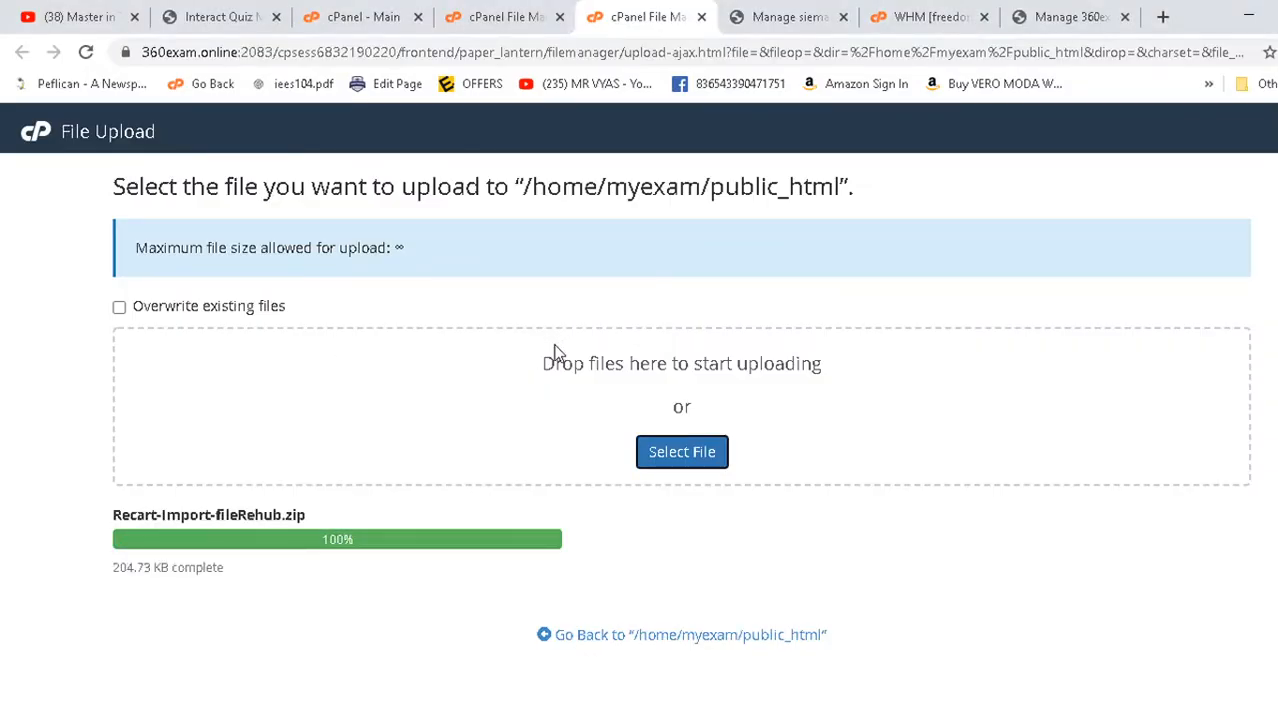
- Refresh the public_html listing in File Manager to show the uploaded zip
{"action": "left_click", "coordinate": [530, 17]}
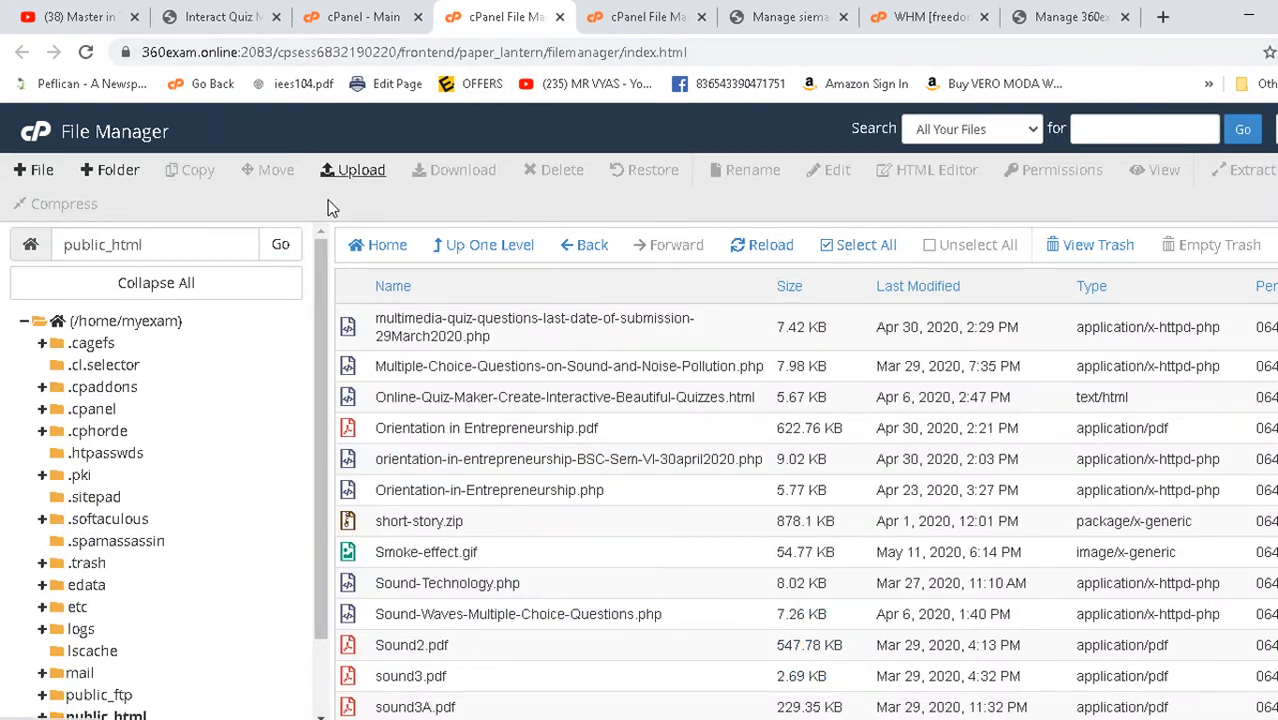
{"action": "left_click", "coordinate": [785, 250]}
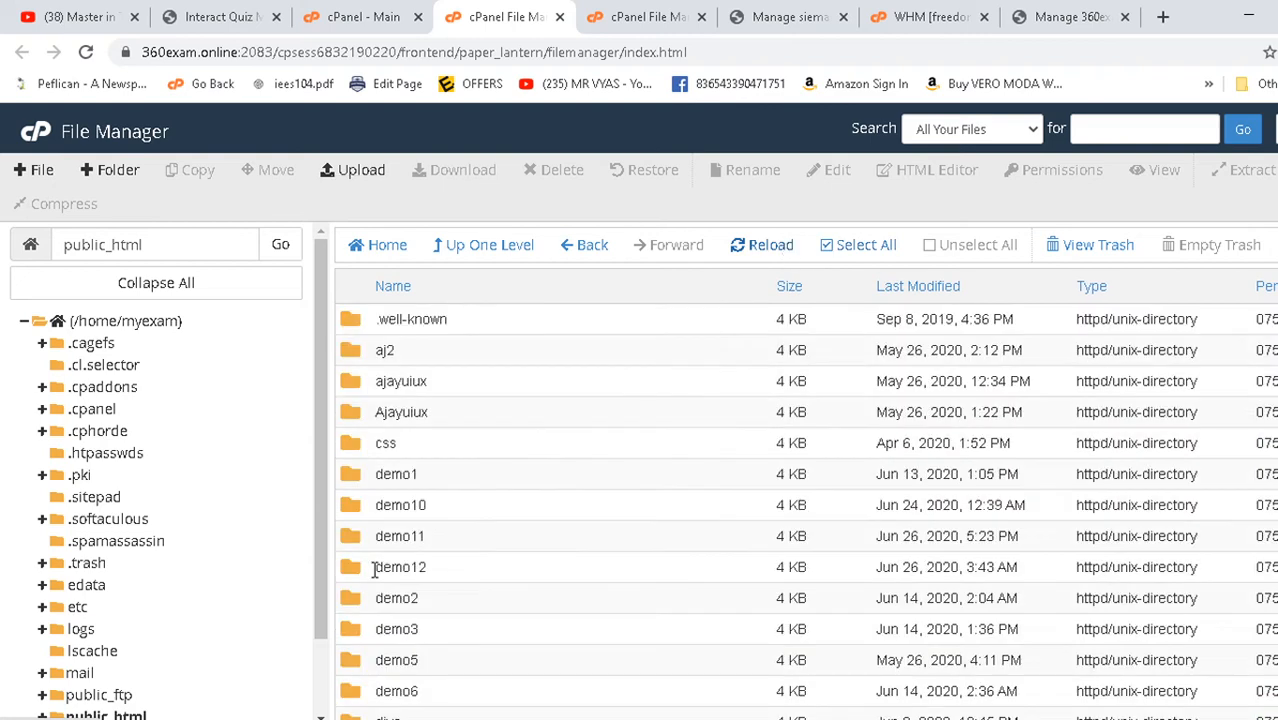
{"action": "scroll", "coordinate": [420, 500], "scroll_direction": "down", "scroll_amount": 5}
{"action": "scroll", "coordinate": [608, 471], "scroll_direction": "down", "scroll_amount": 10}
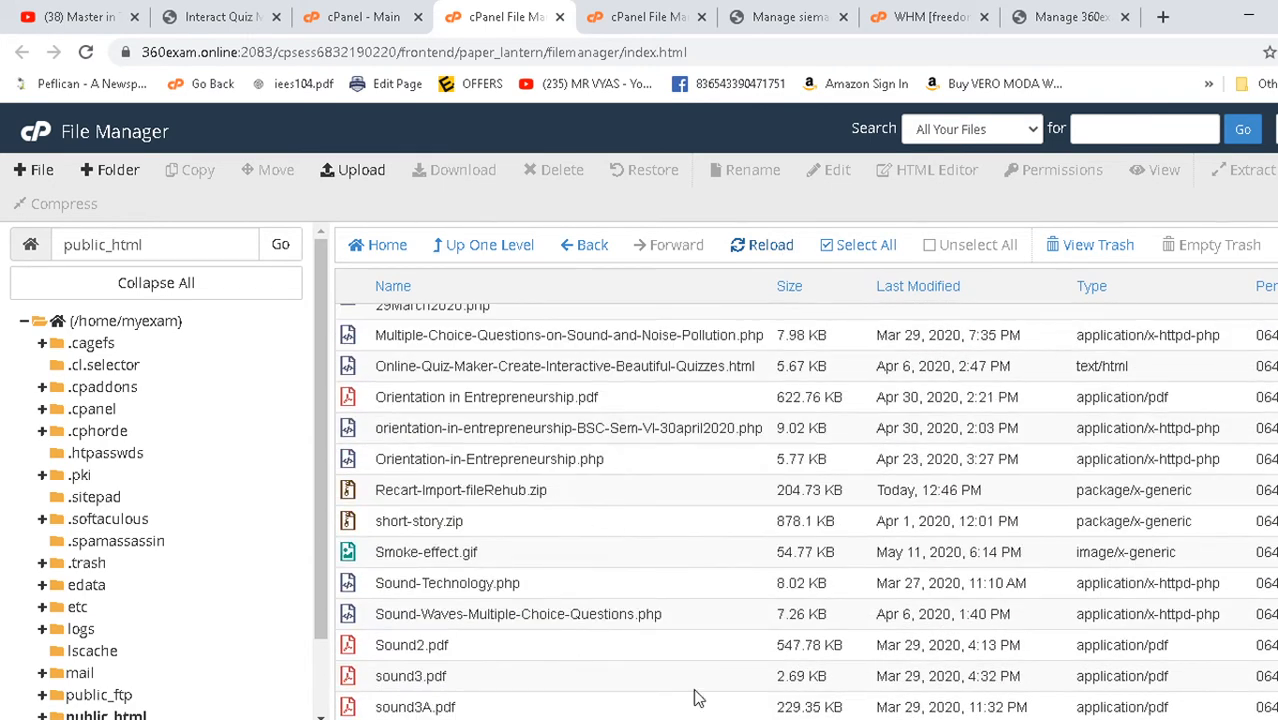
- Extract Recart-Import-fileRehub.zip into public_html and reload the 360exam.online quiz homepage
{"action": "left_click", "coordinate": [364, 499]}
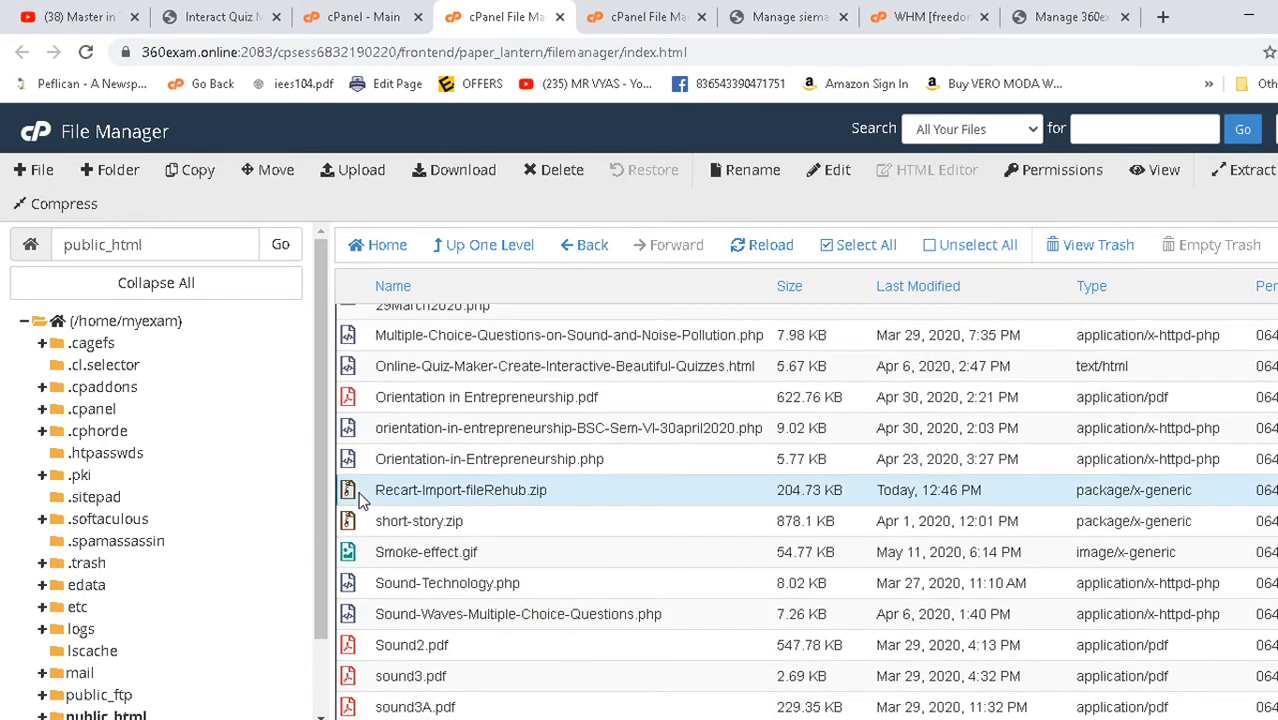
{"action": "right_click", "coordinate": [362, 499]}
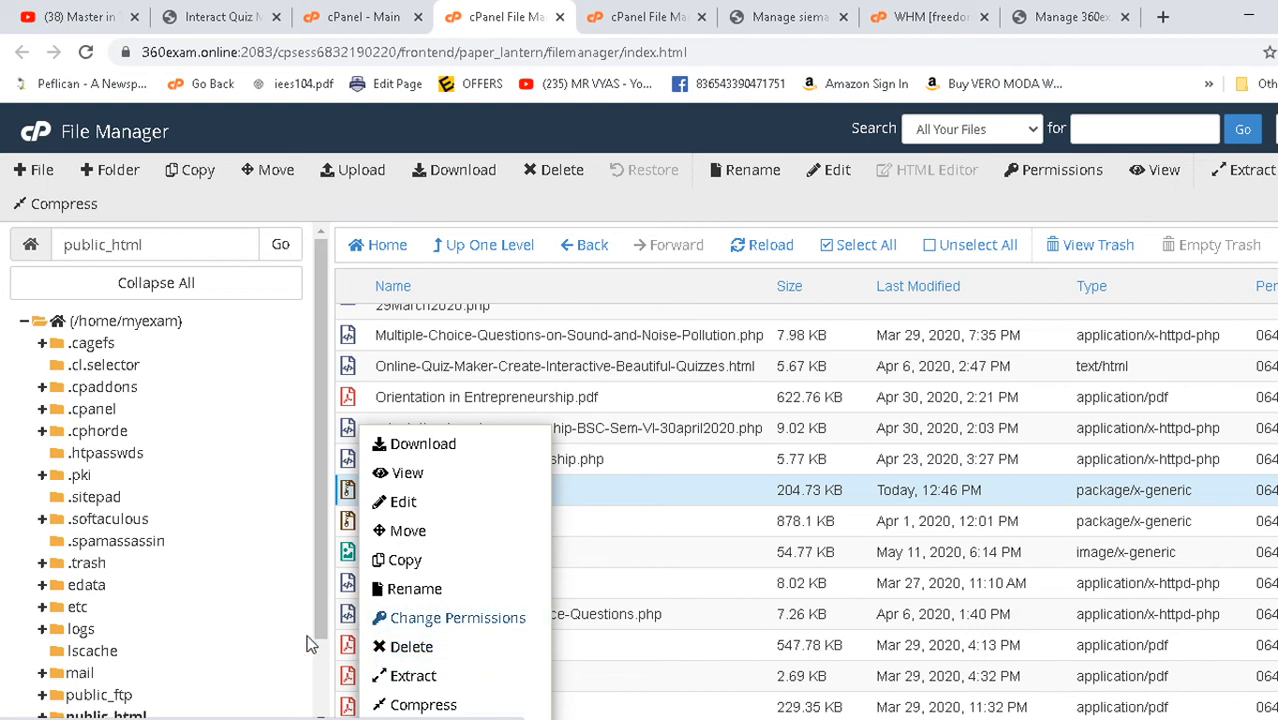
{"action": "left_click", "coordinate": [412, 677]}
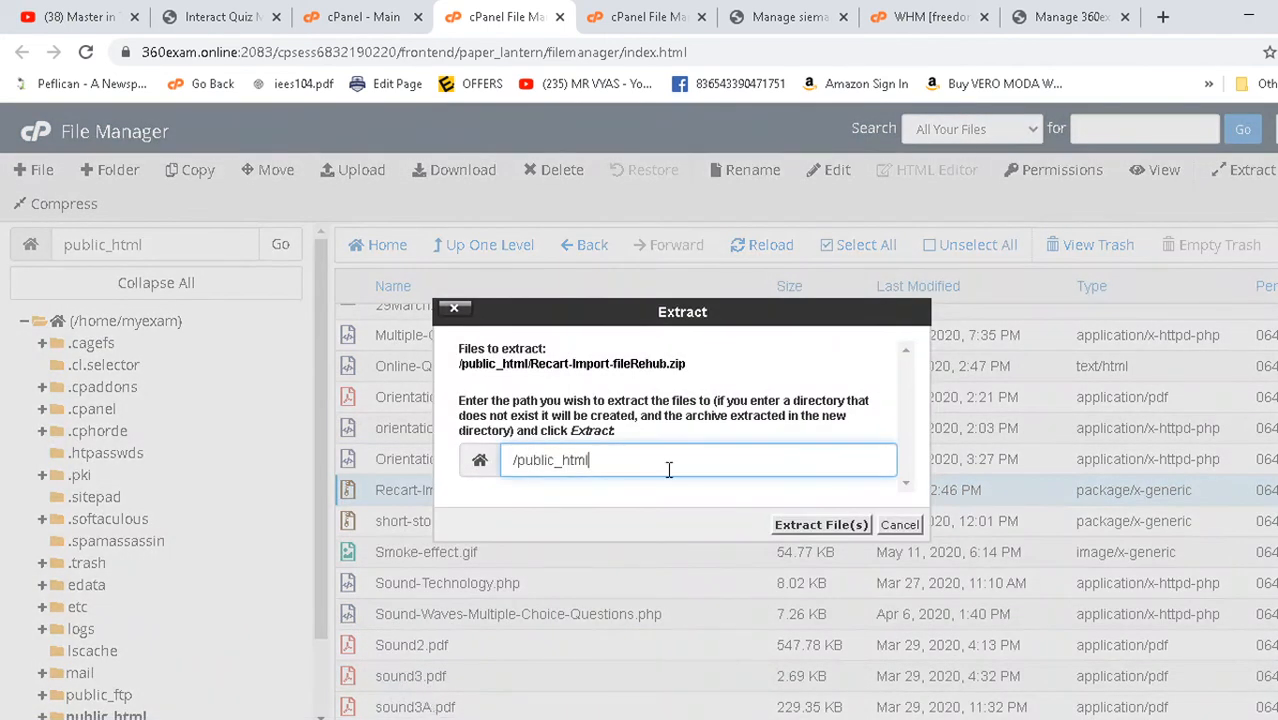
{"action": "left_click", "coordinate": [825, 524]}
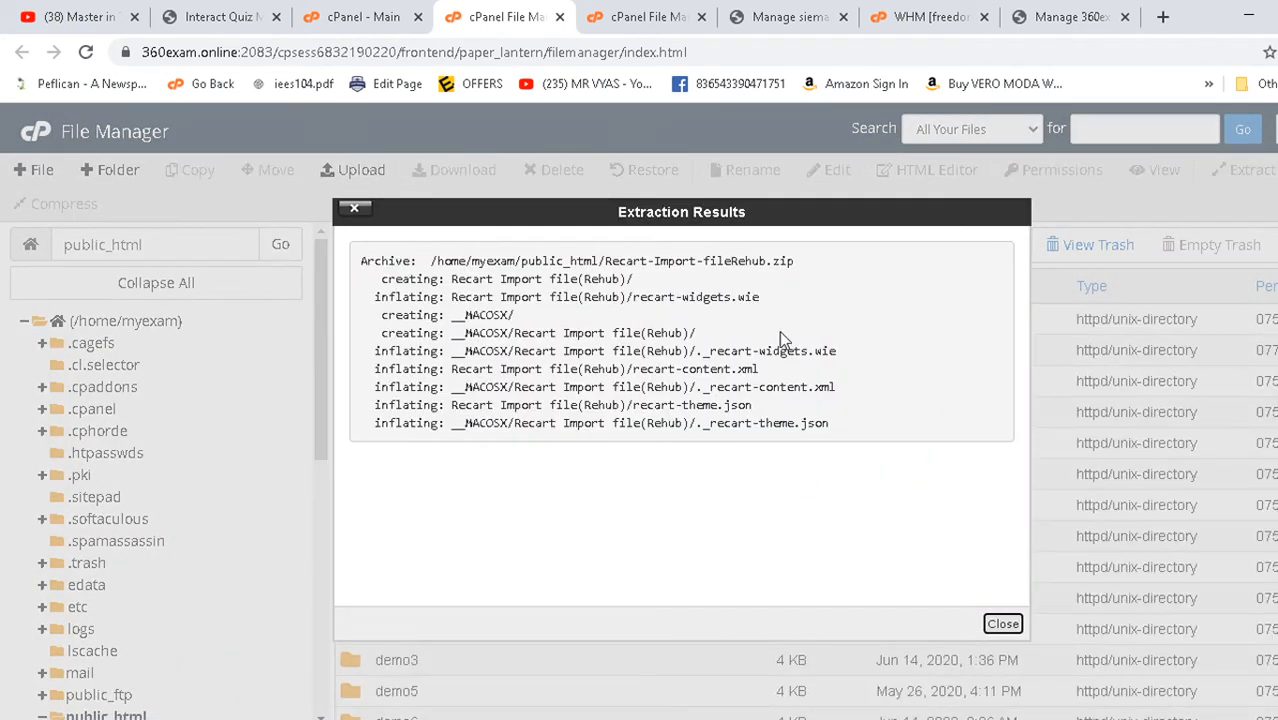
{"action": "left_click", "coordinate": [1003, 624]}
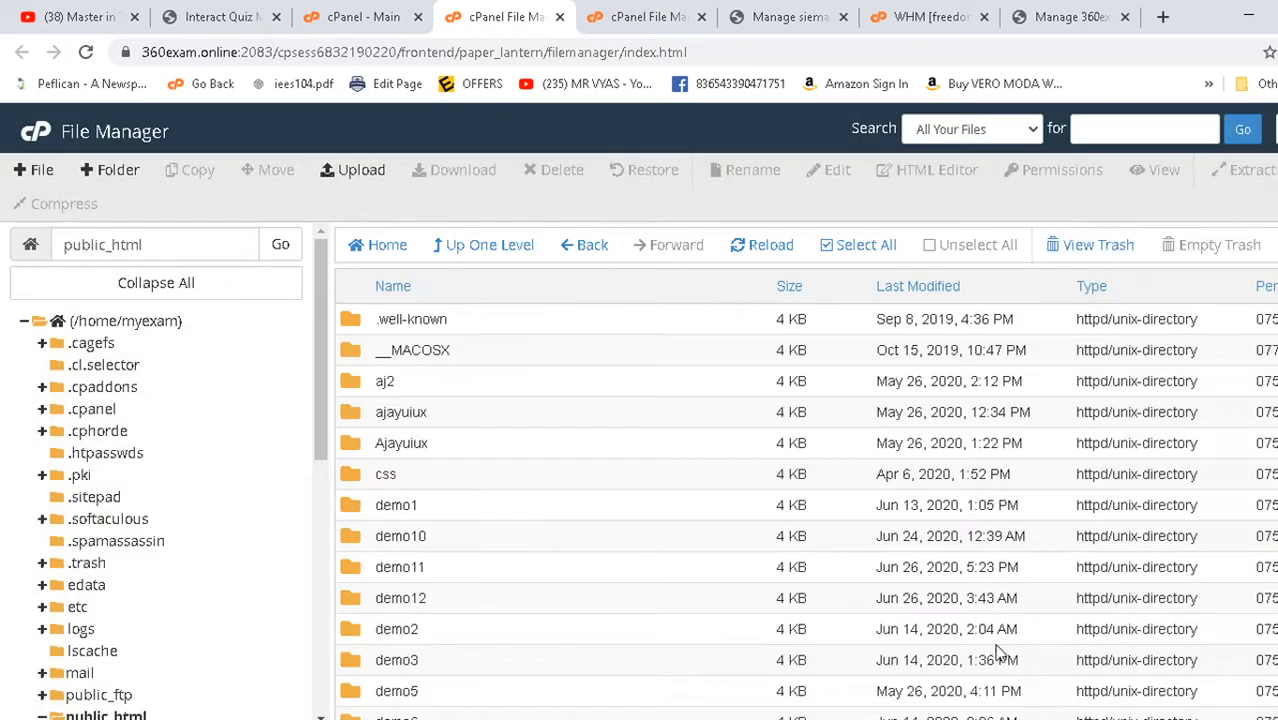
{"action": "left_click", "coordinate": [222, 16]}
{"action": "left_click", "coordinate": [86, 52]}
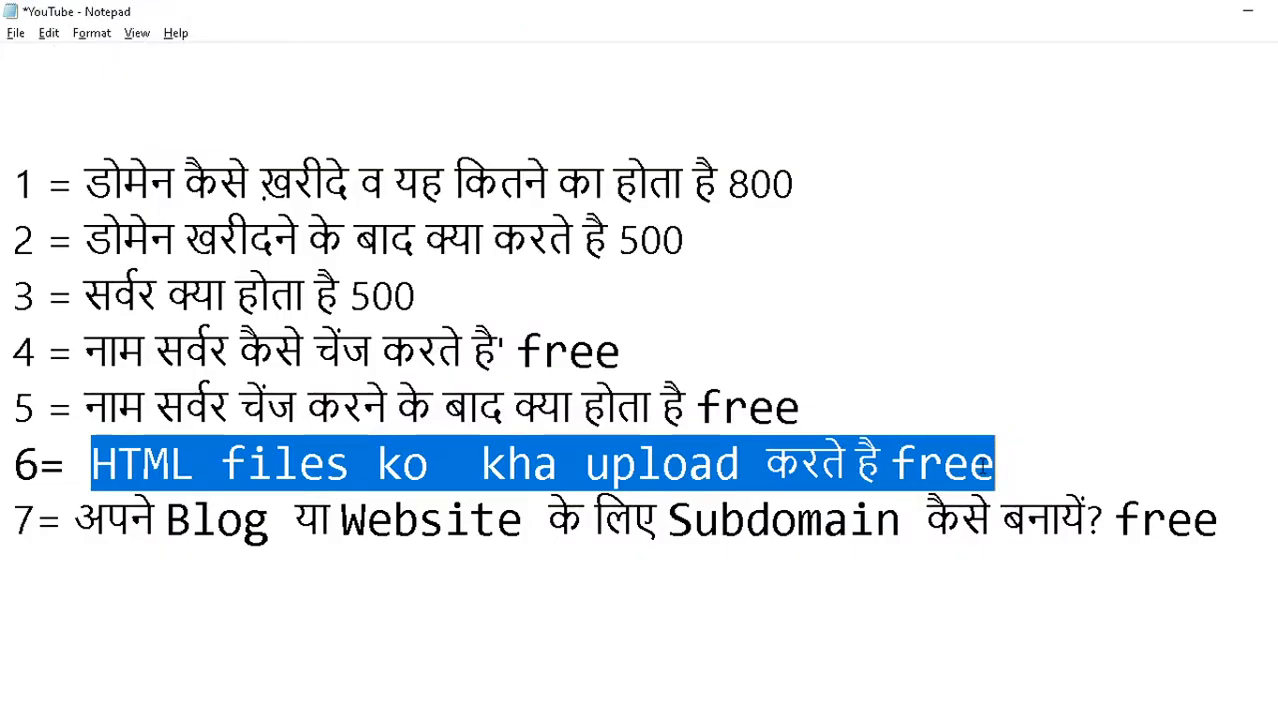
{"action": "left_click", "coordinate": [985, 465]}
{"action": "left_click_drag", "start_coordinate": [170, 465], "coordinate": [1075, 455]}
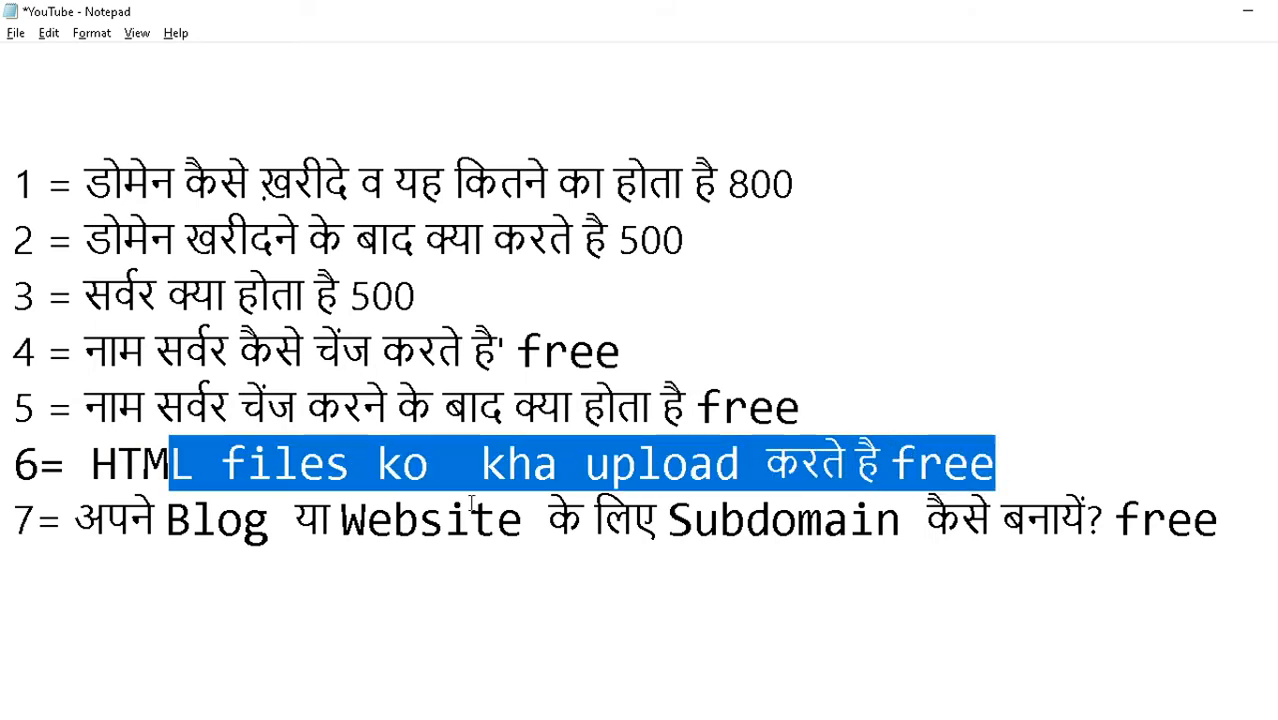
{"action": "left_click", "coordinate": [159, 520]}
{"action": "left_click_drag", "start_coordinate": [74, 520], "coordinate": [1230, 530]}
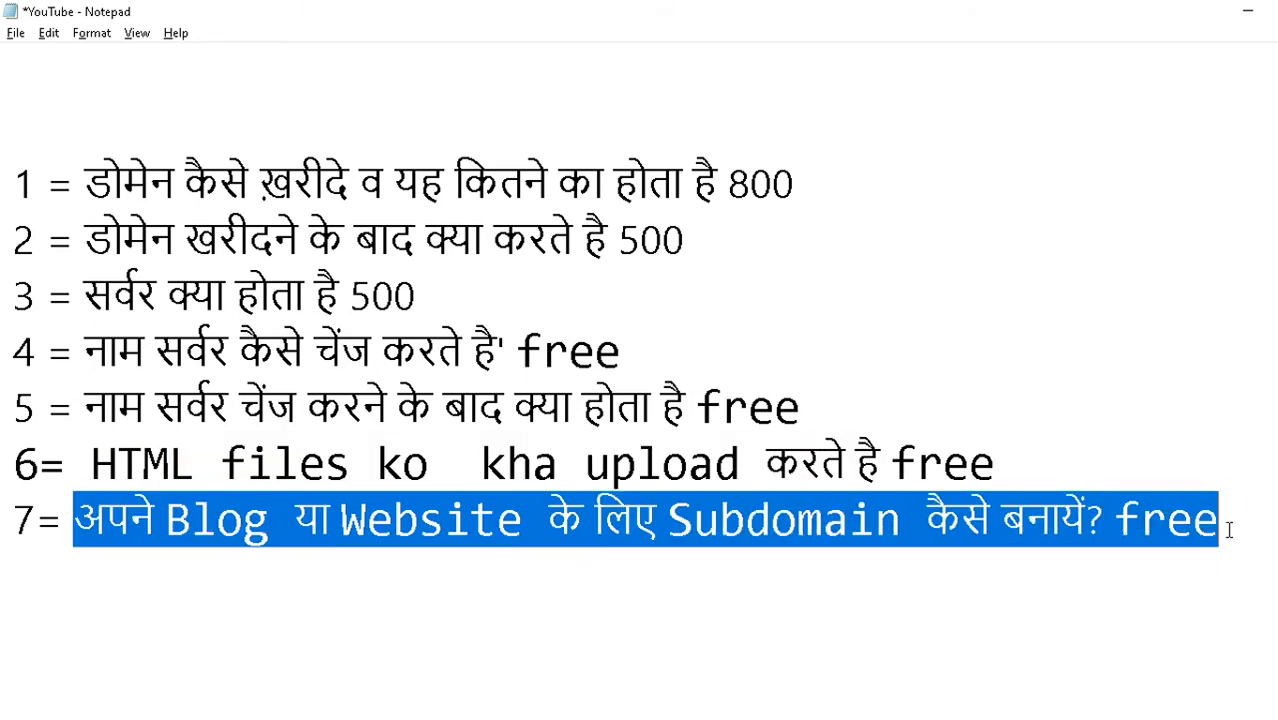
{"action": "left_click", "coordinate": [133, 516]}
{"action": "double_click", "coordinate": [115, 518]}
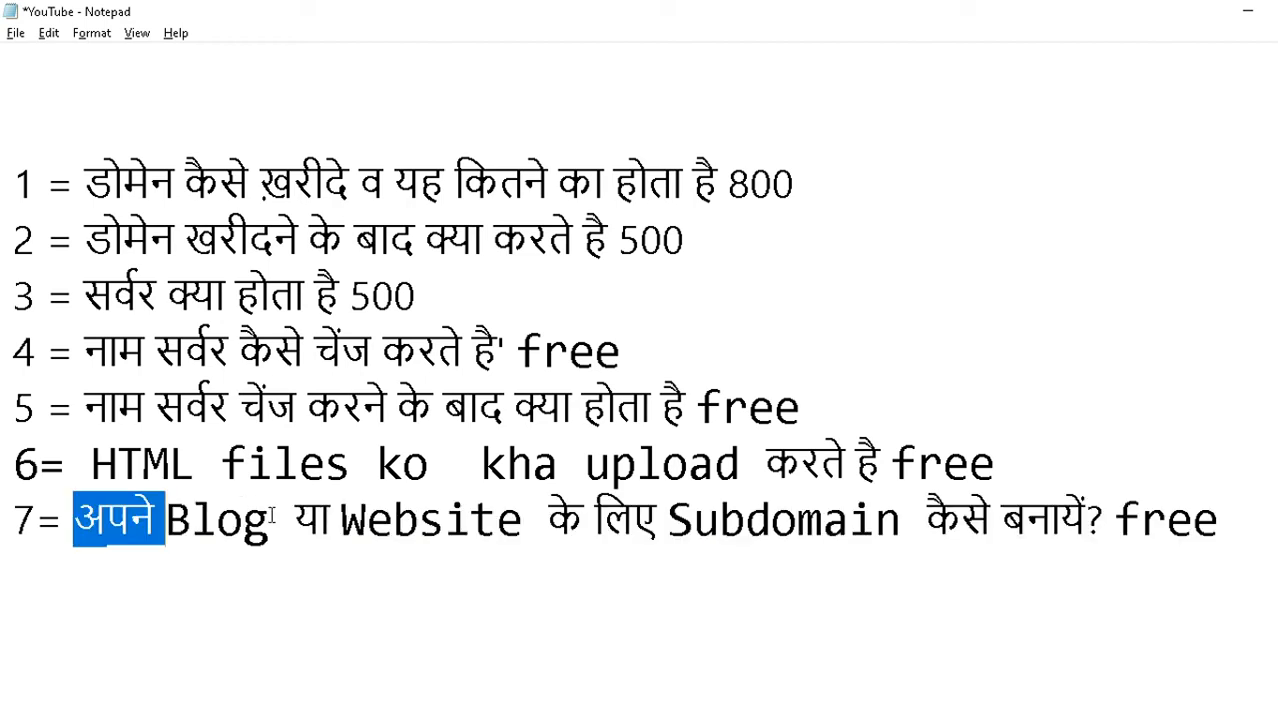
{"action": "left_click_drag", "start_coordinate": [271, 515], "coordinate": [1220, 520]}
{"action": "key", "text": "alt+Tab"}
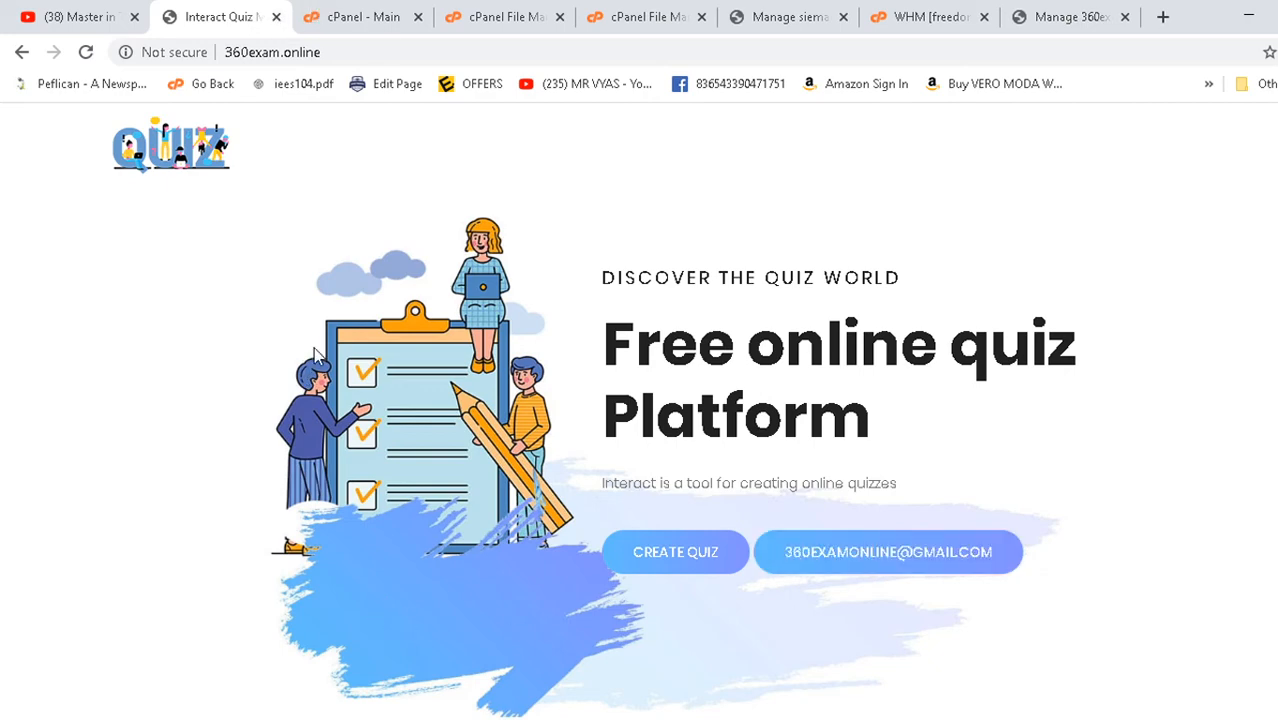
- Search cPanel functions for 'sub' and open the Subdomains page
{"action": "left_click", "coordinate": [322, 12]}
{"action": "left_click", "coordinate": [193, 187]}
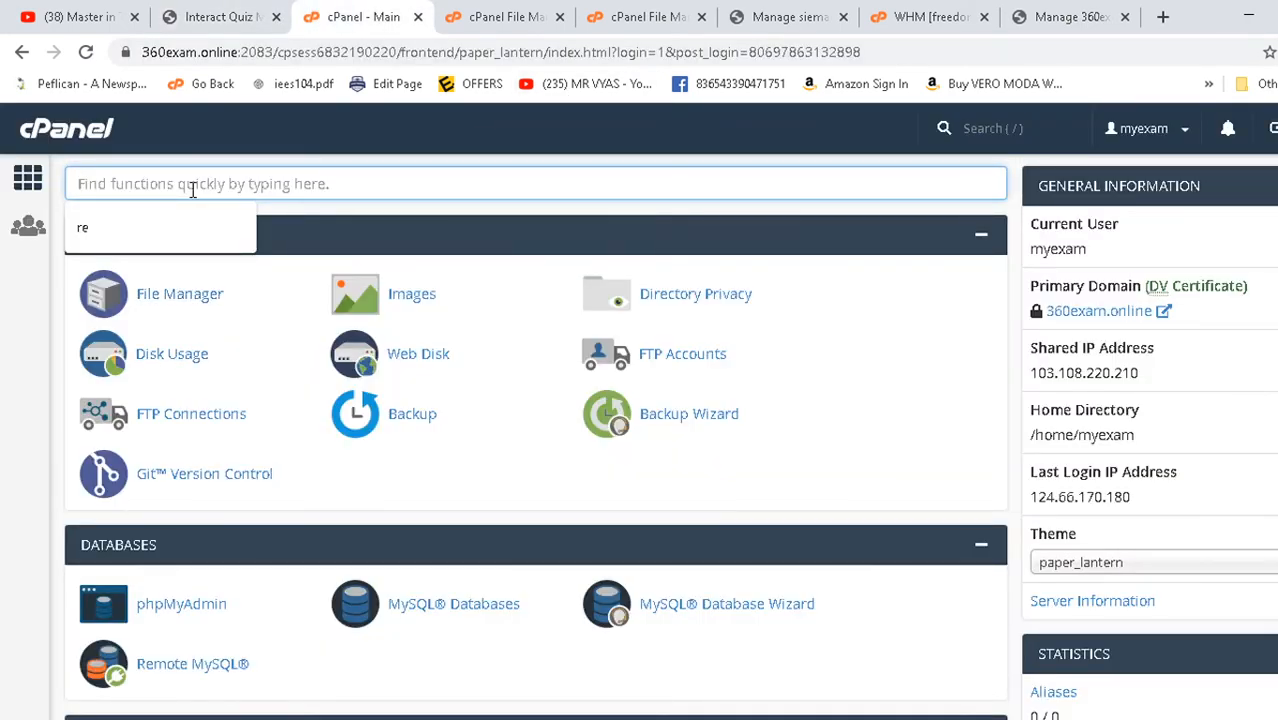
{"action": "type", "text": "sub"}
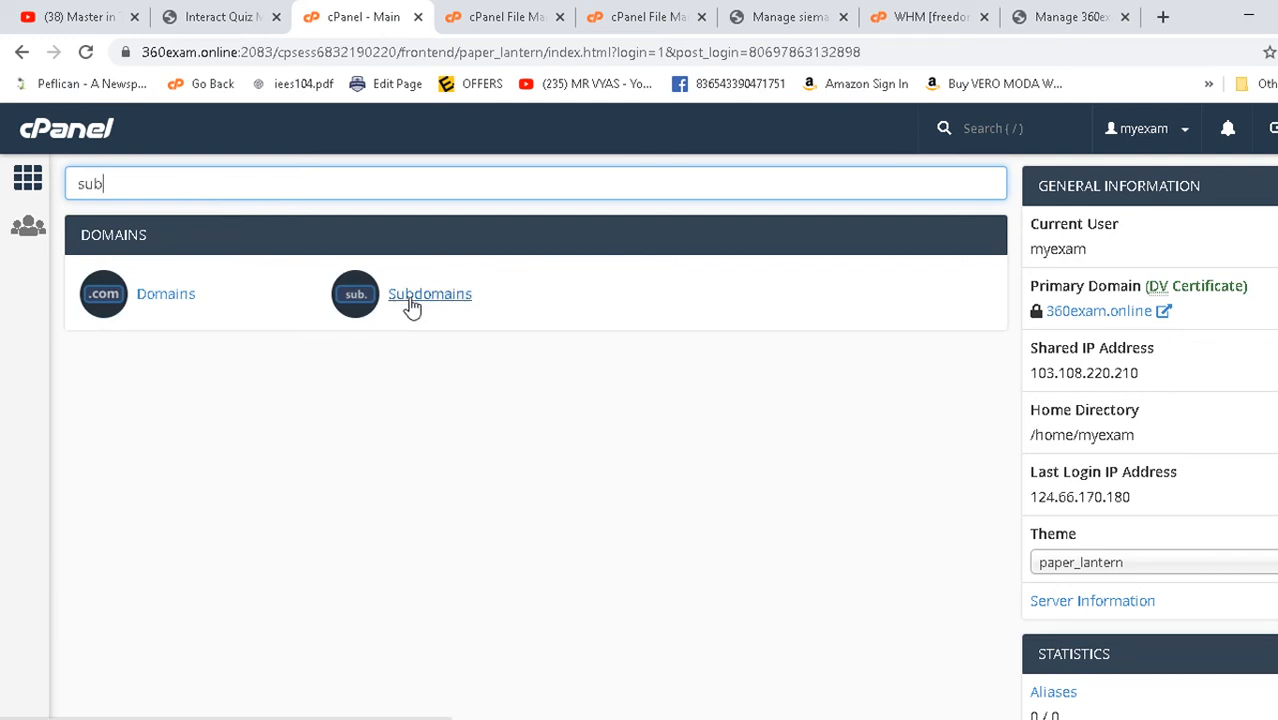
{"action": "left_click", "coordinate": [445, 306]}
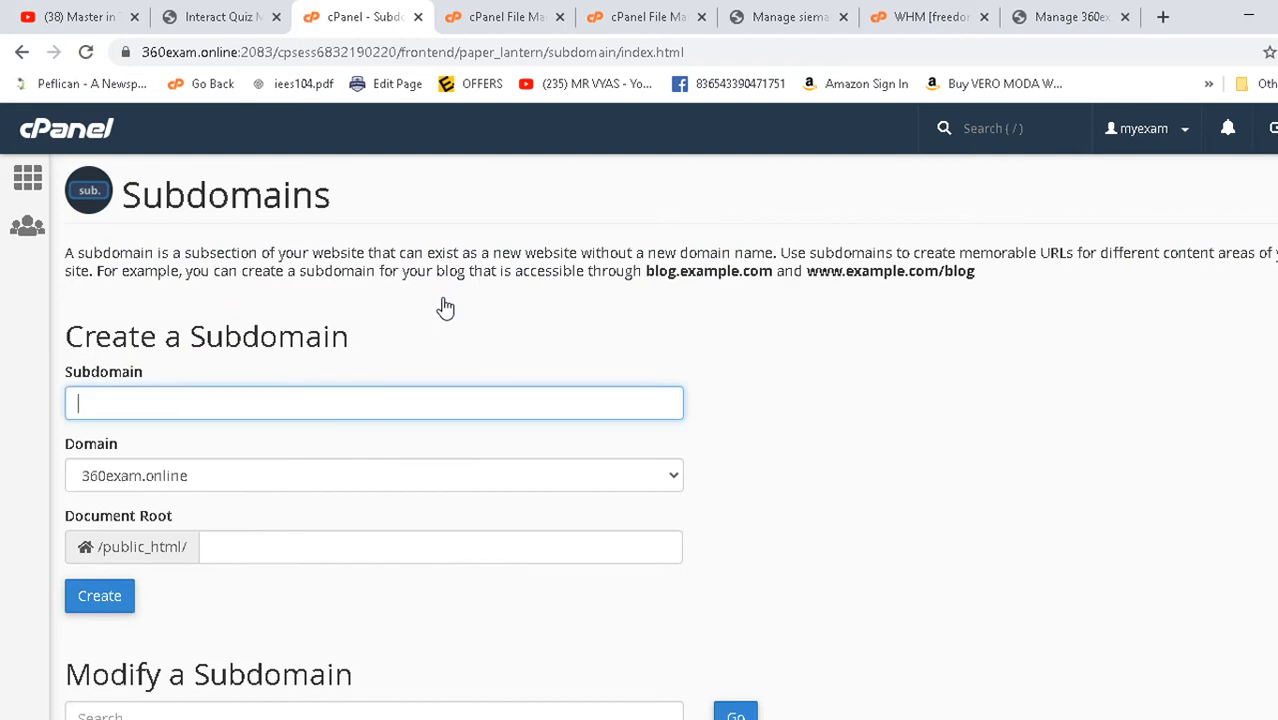
- Create the subdomain mydesign with document root /public_html/mydesign
{"action": "left_click", "coordinate": [124, 405]}
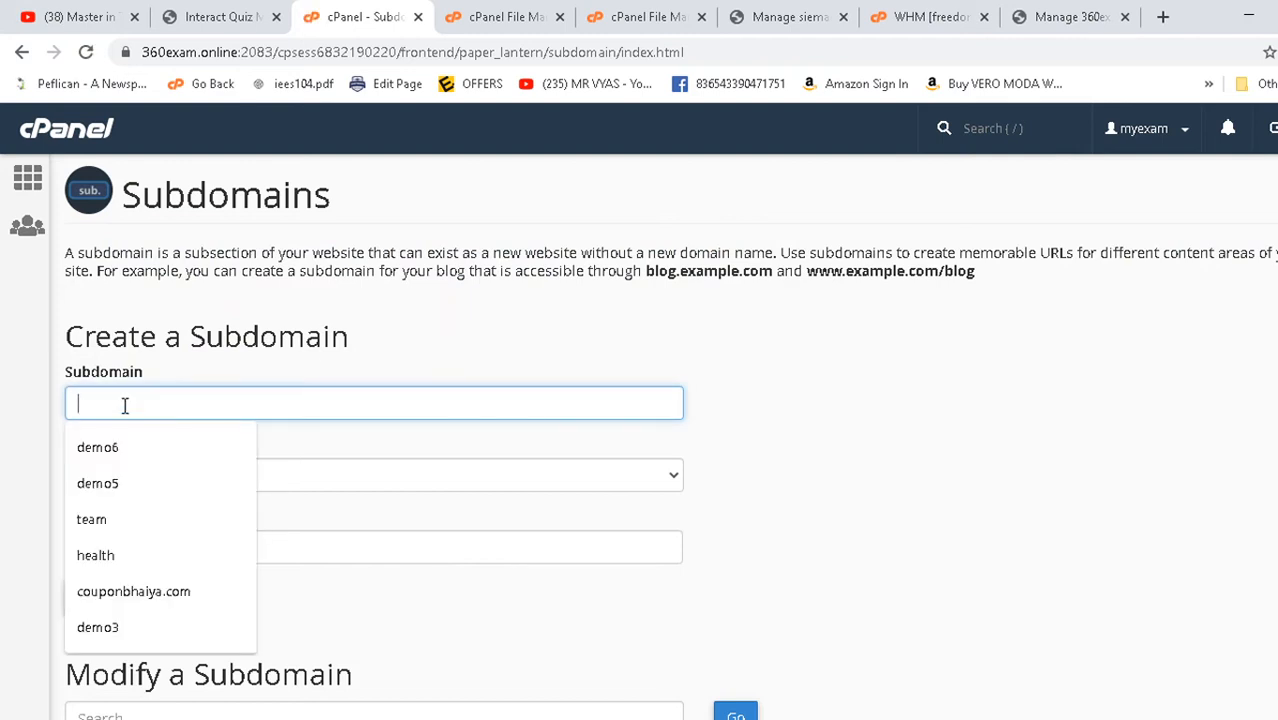
{"action": "type", "text": "tr"}
{"action": "key", "text": "BackSpace"}
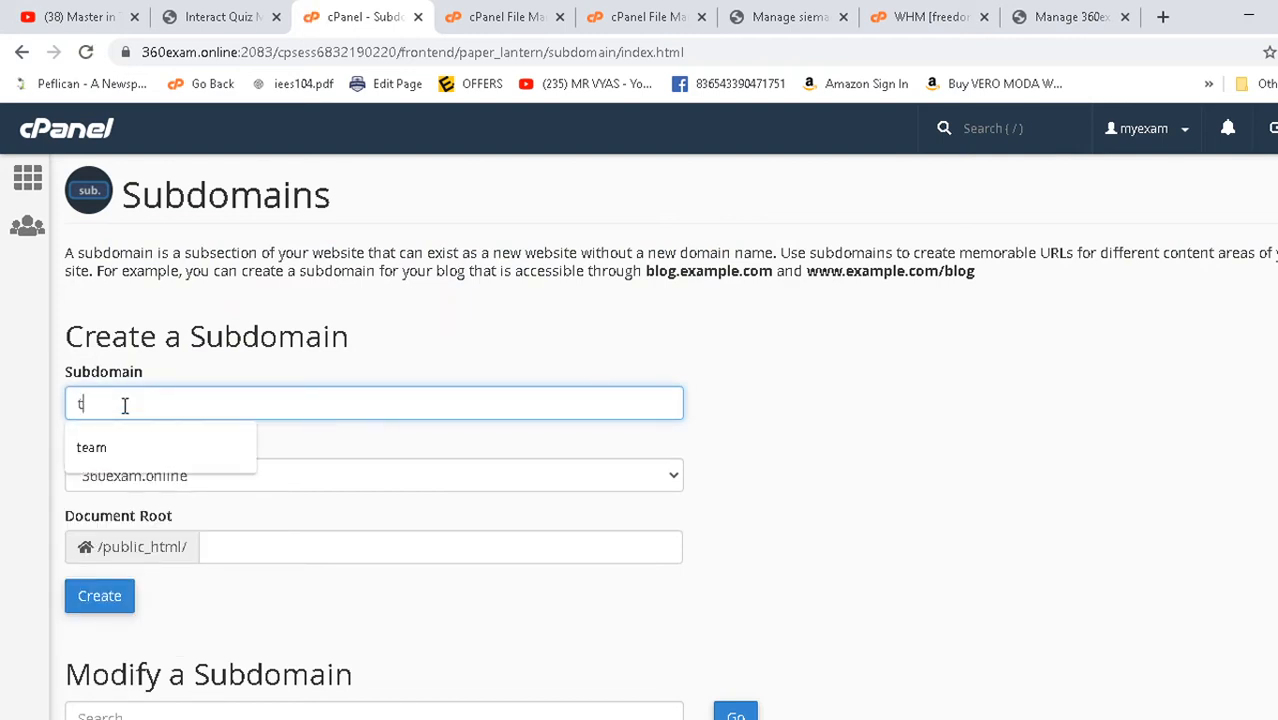
{"action": "key", "text": "BackSpace"}
{"action": "type", "text": "202"}
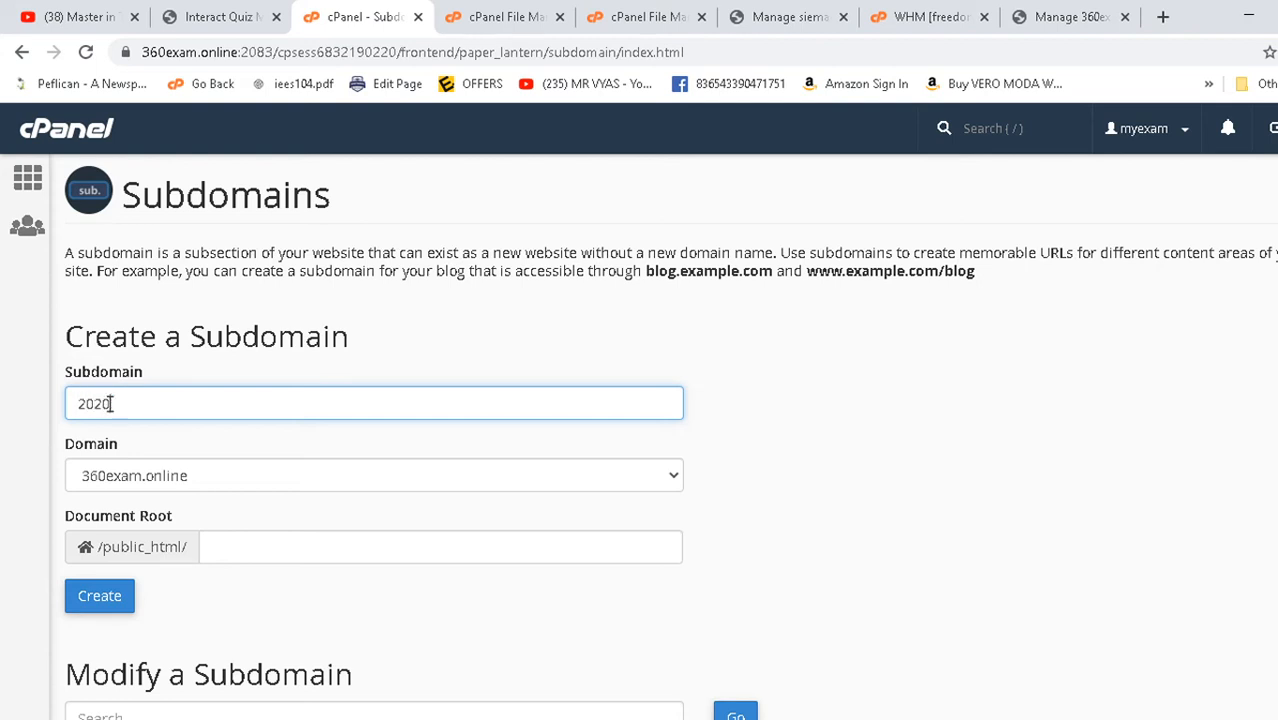
{"action": "type", "text": "0"}
{"action": "key", "text": "BackSpace"}
{"action": "key", "text": "BackSpace"}
{"action": "type", "text": "design"}
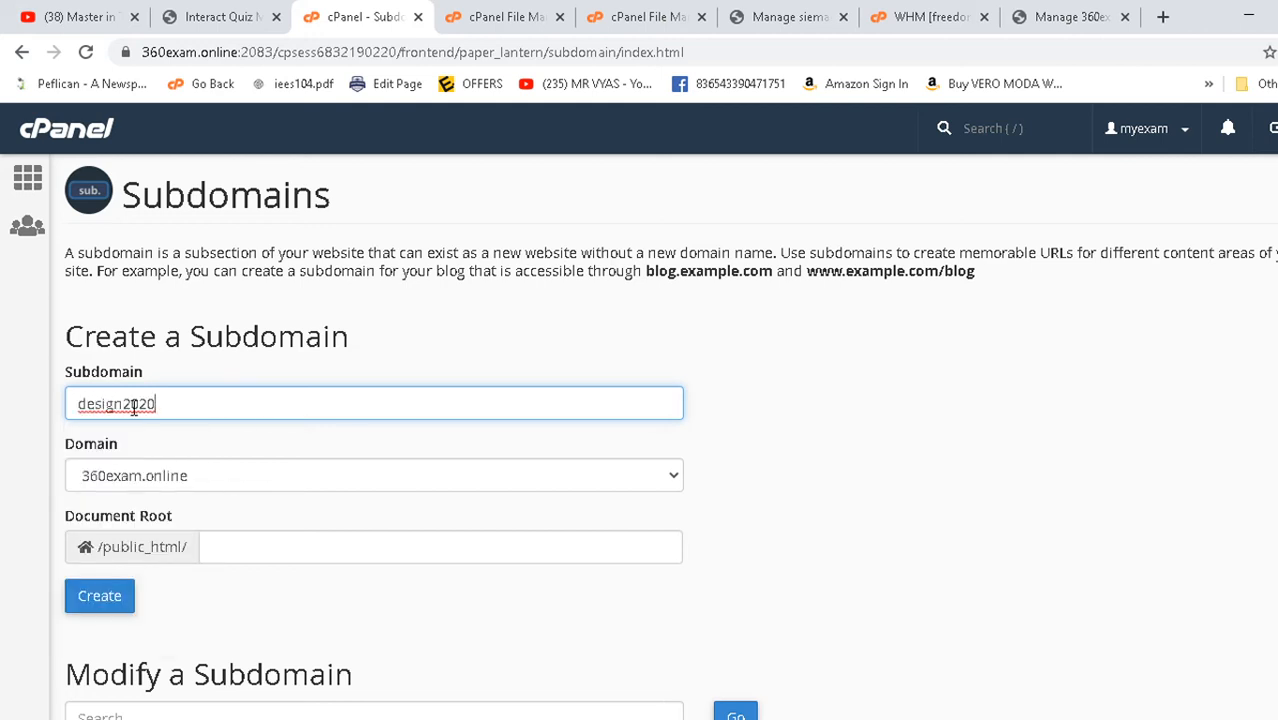
{"action": "left_click_drag", "start_coordinate": [126, 405], "coordinate": [407, 438]}
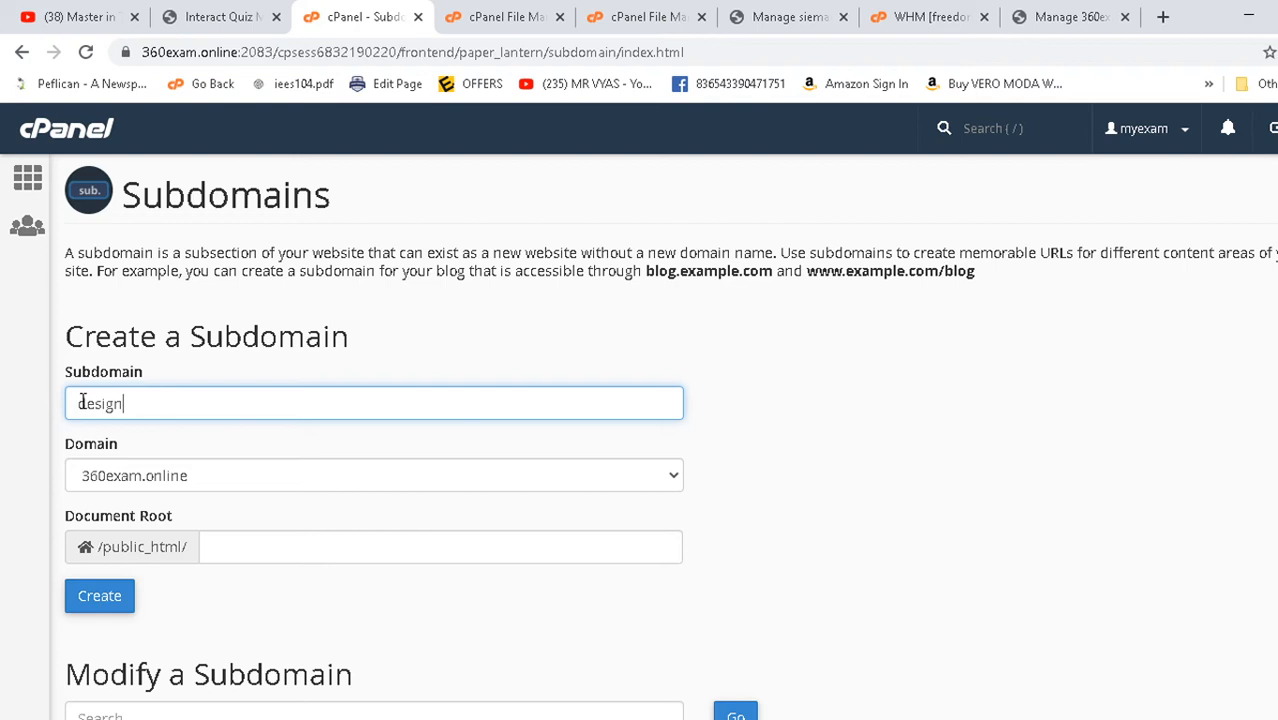
{"action": "type", "text": "my"}
{"action": "scroll", "coordinate": [310, 495], "scroll_direction": "down", "scroll_amount": 3}
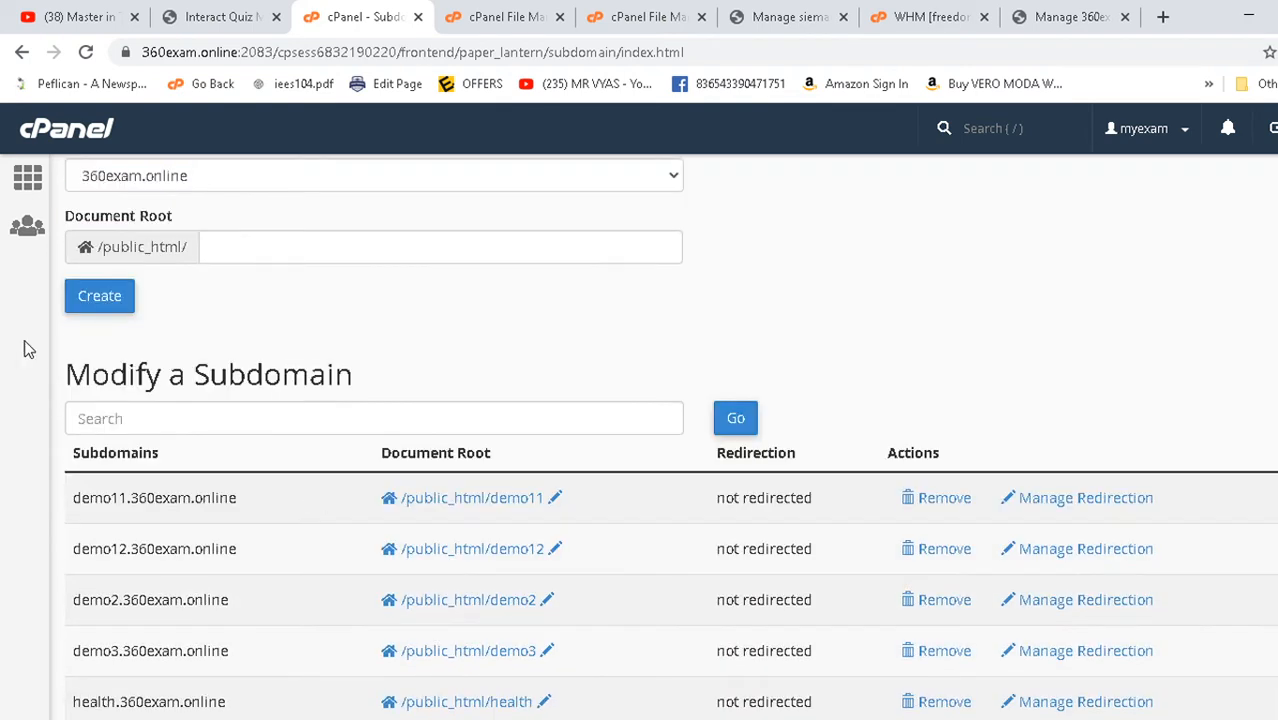
{"action": "left_click", "coordinate": [97, 303]}
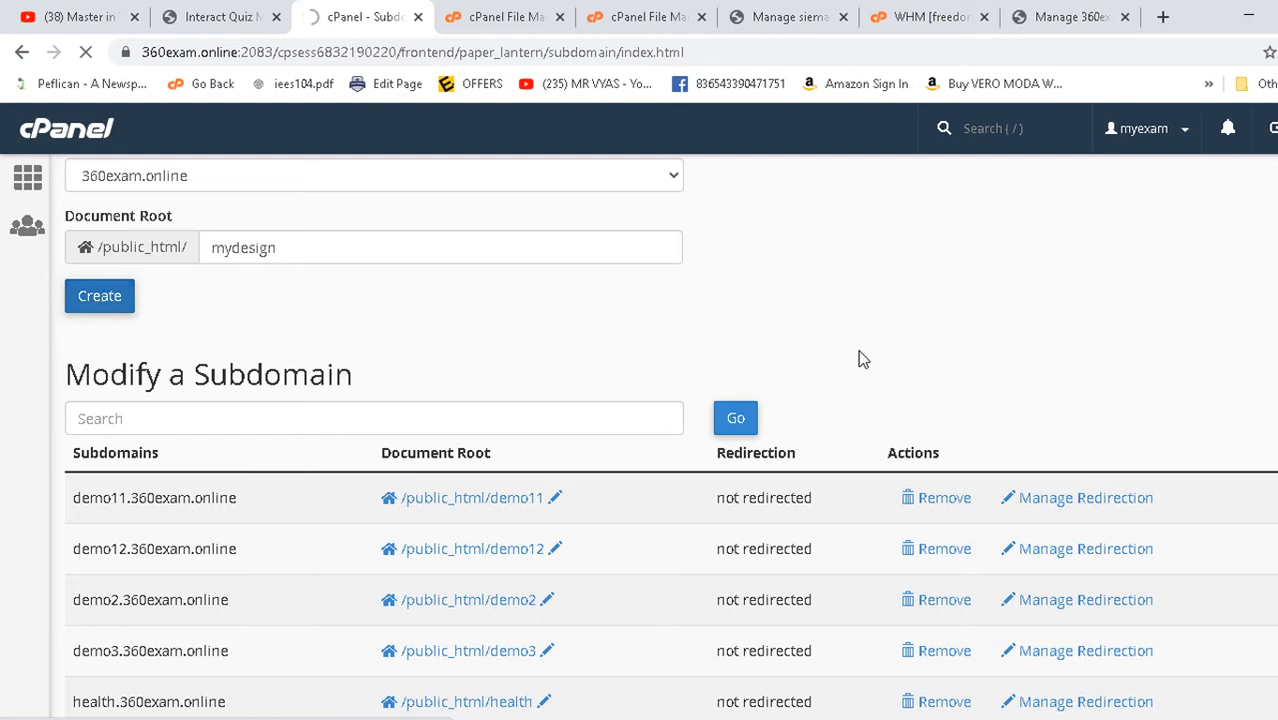
- Select demo11.360exam.online in the Modify a Subdomain list to copy it
{"action": "scroll", "coordinate": [736, 343], "scroll_direction": "down", "scroll_amount": 2}
{"action": "scroll", "coordinate": [736, 340], "scroll_direction": "up", "scroll_amount": 2}
{"action": "scroll", "coordinate": [724, 334], "scroll_direction": "down", "scroll_amount": 2}
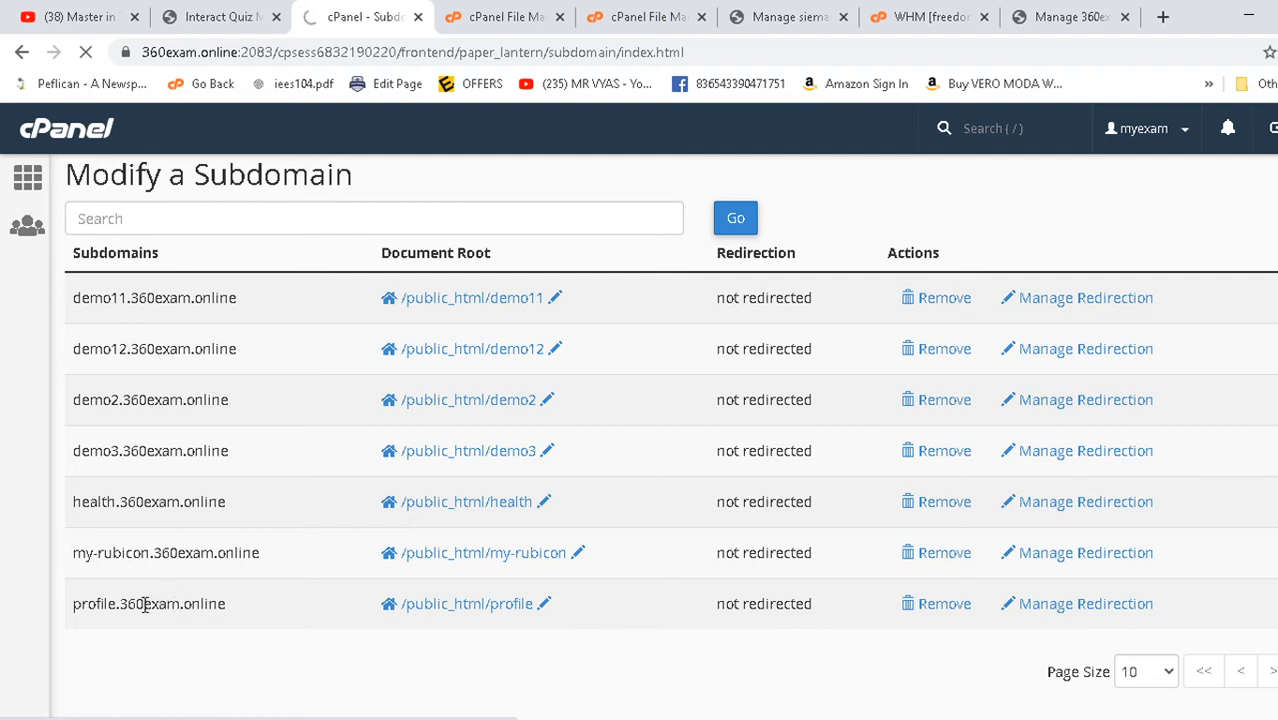
{"action": "scroll", "coordinate": [182, 512], "scroll_direction": "up", "scroll_amount": 5}
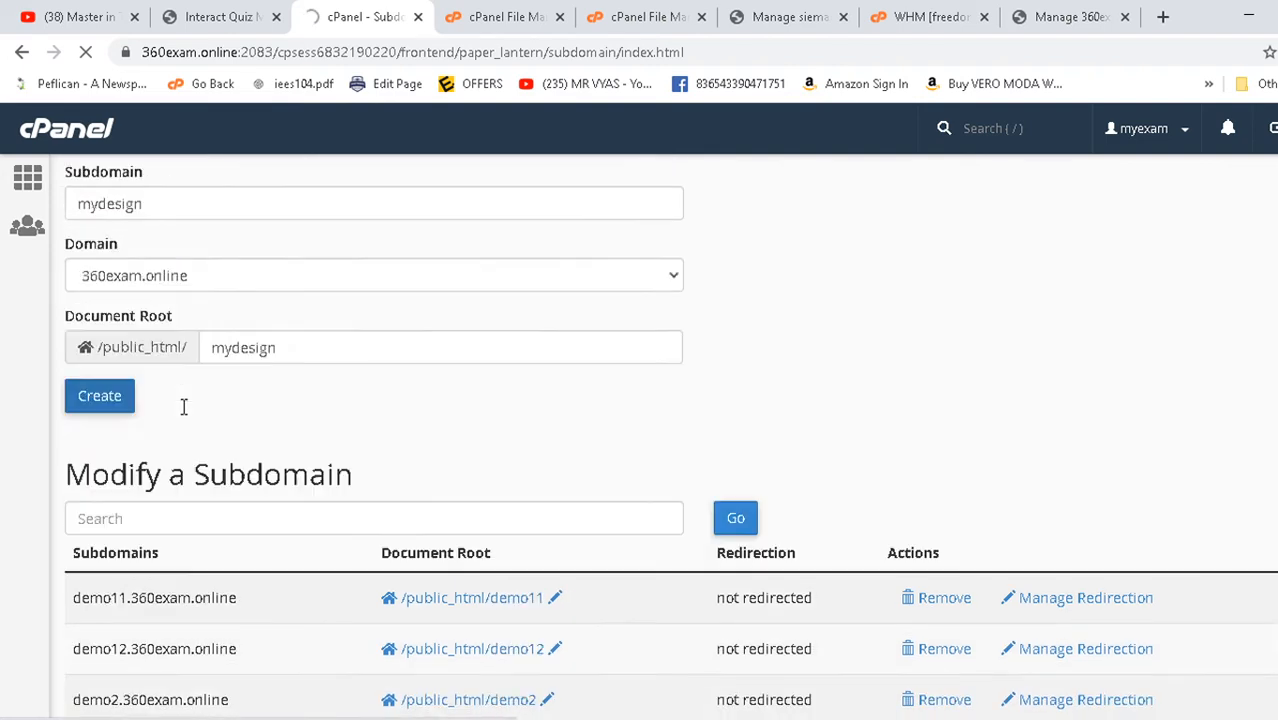
{"action": "scroll", "coordinate": [352, 275], "scroll_direction": "down", "scroll_amount": 5}
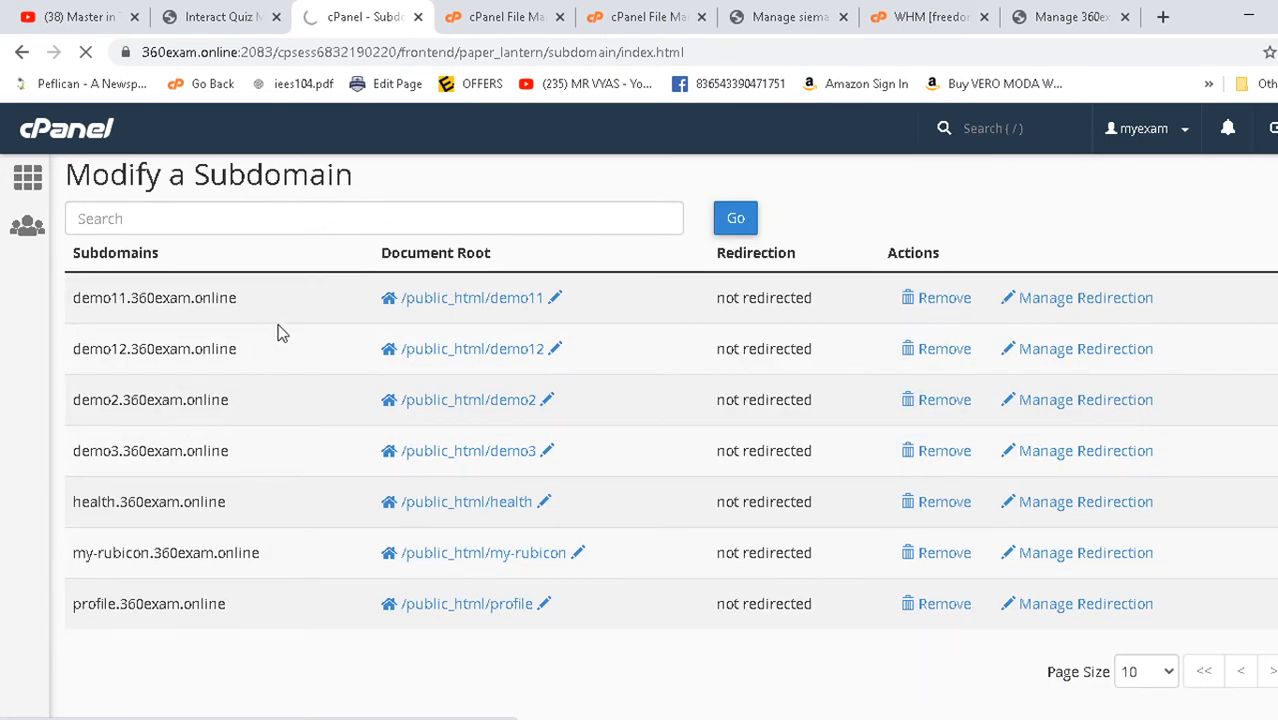
{"action": "left_click_drag", "start_coordinate": [277, 297], "coordinate": [80, 300]}
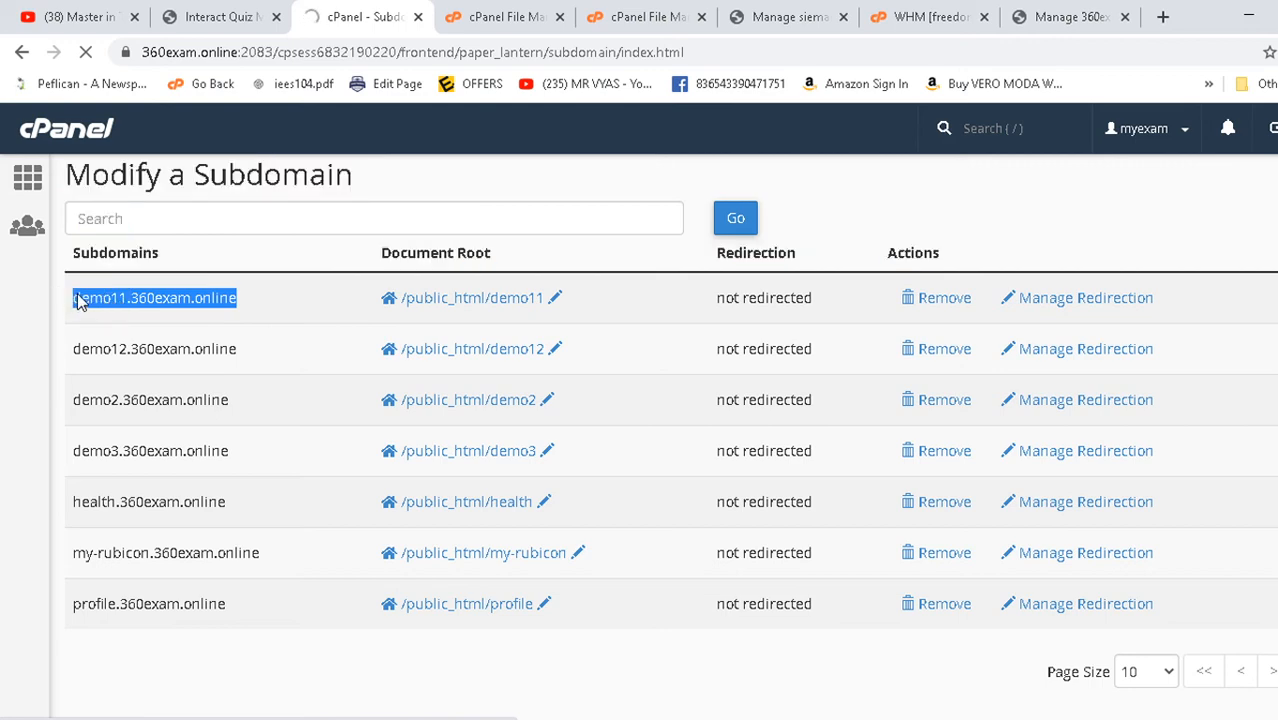
- Load demo11.360exam.online in a new tab from the copied address
{"action": "left_click", "coordinate": [1162, 17]}
{"action": "type", "text": "demo11.360exam.online"}
{"action": "key", "text": "Return"}
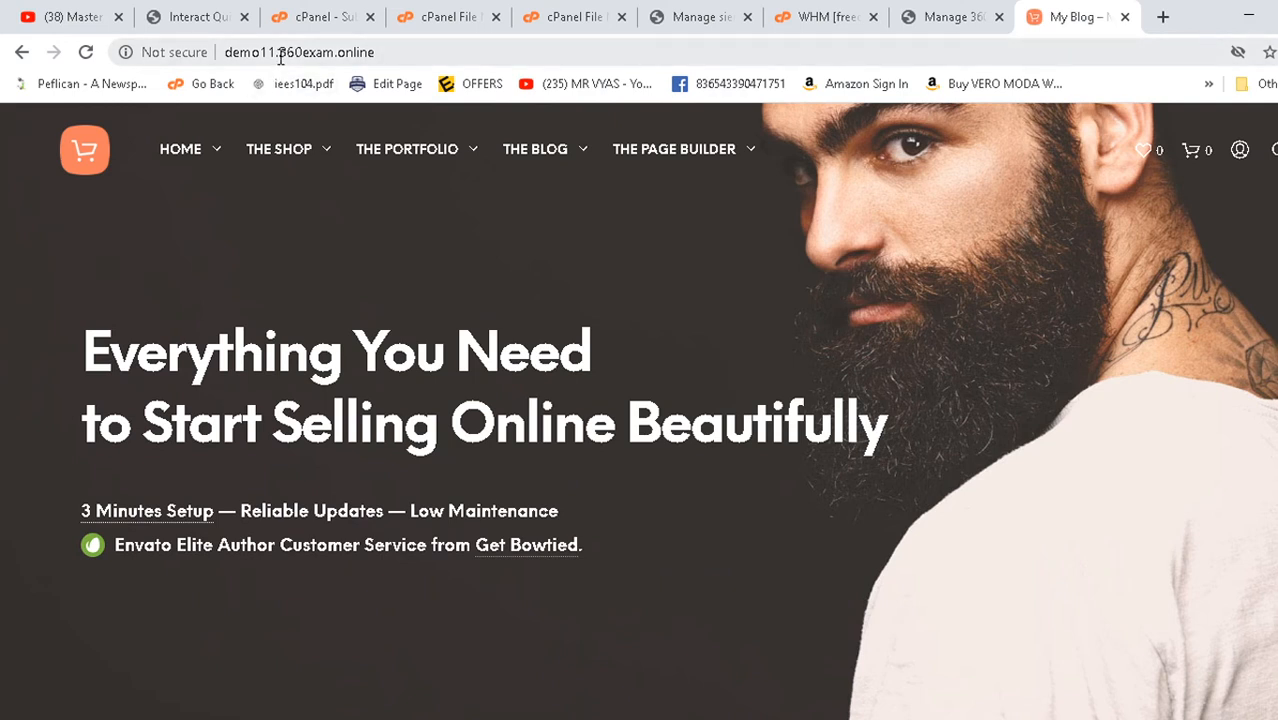
{"action": "left_click_drag", "start_coordinate": [279, 52], "coordinate": [409, 48]}
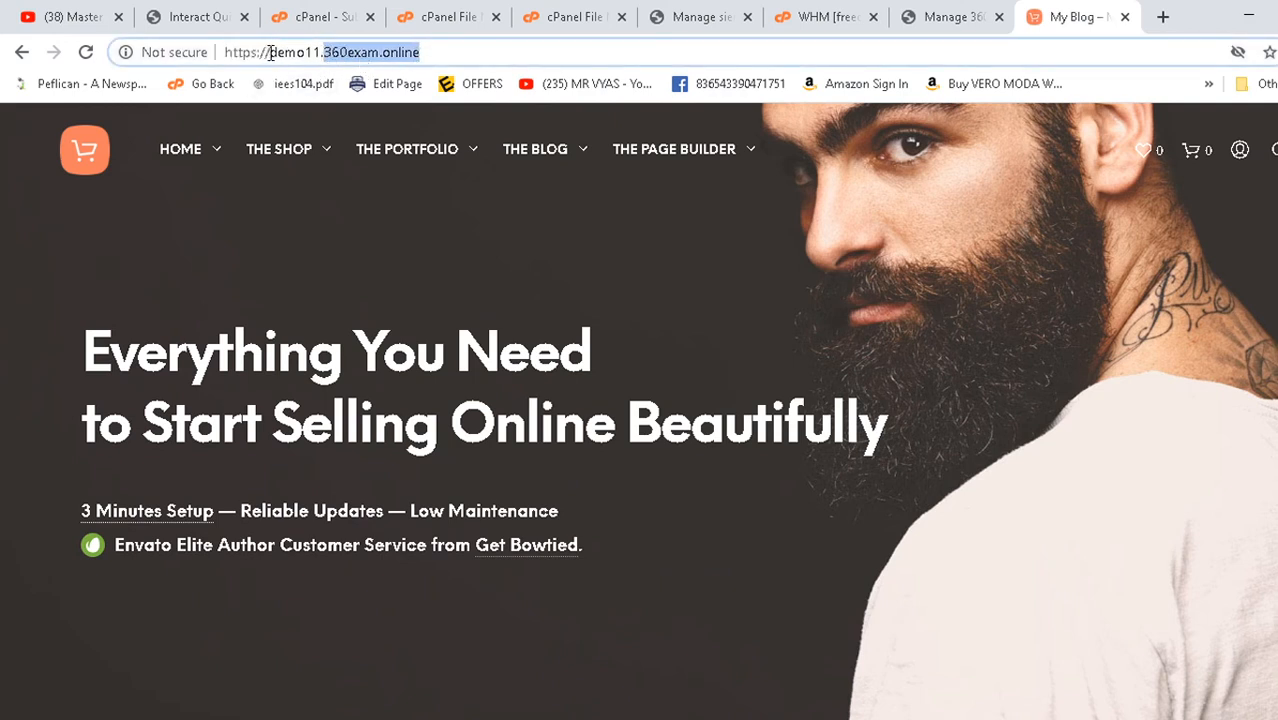
{"action": "left_click_drag", "start_coordinate": [270, 52], "coordinate": [320, 50]}
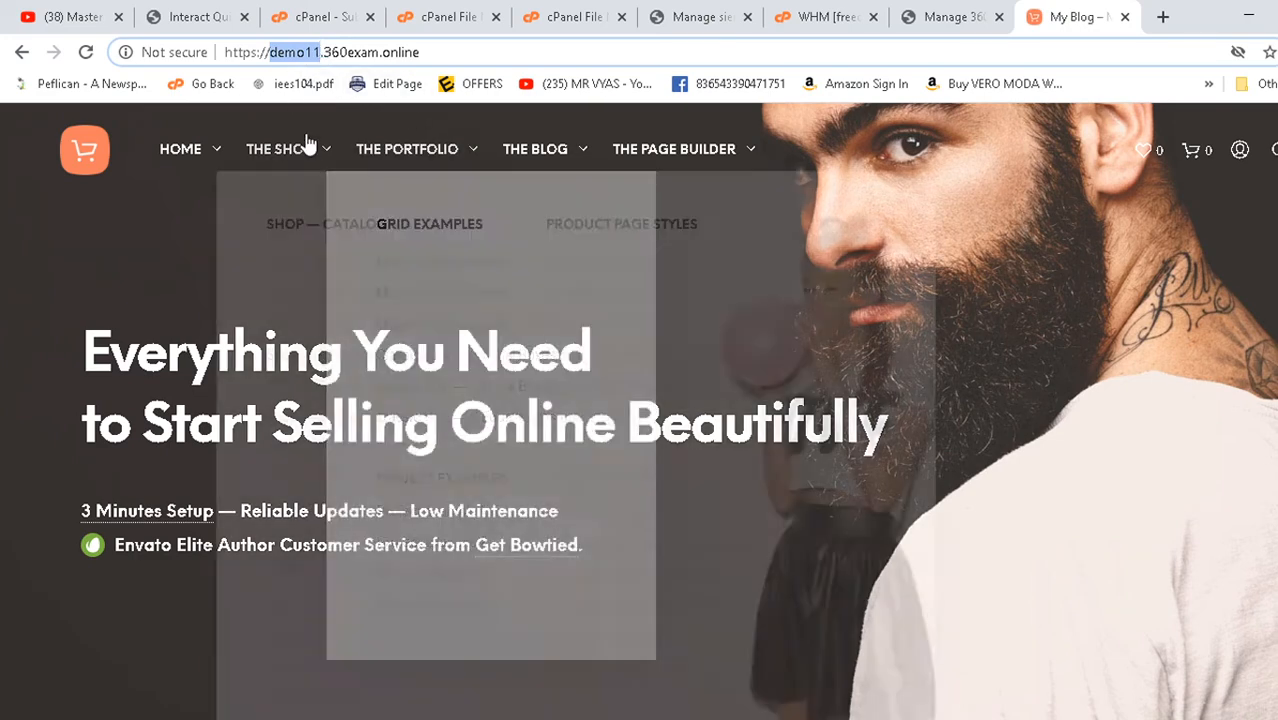
- Open the Lookbook: Best Selling, Lookbook: Neutrals and Product Landing 2 layouts in background tabs
{"action": "mouse_move", "coordinate": [214, 155]}
{"action": "middle_click", "coordinate": [243, 336]}
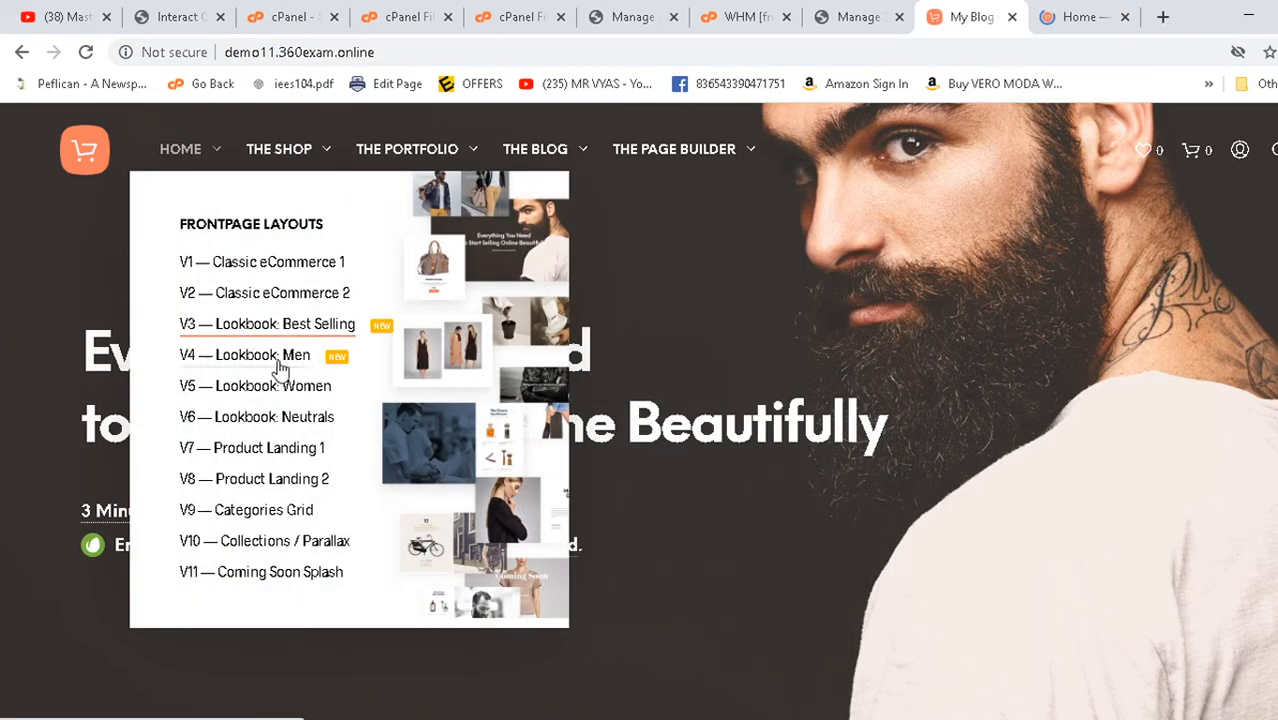
{"action": "middle_click", "coordinate": [248, 425]}
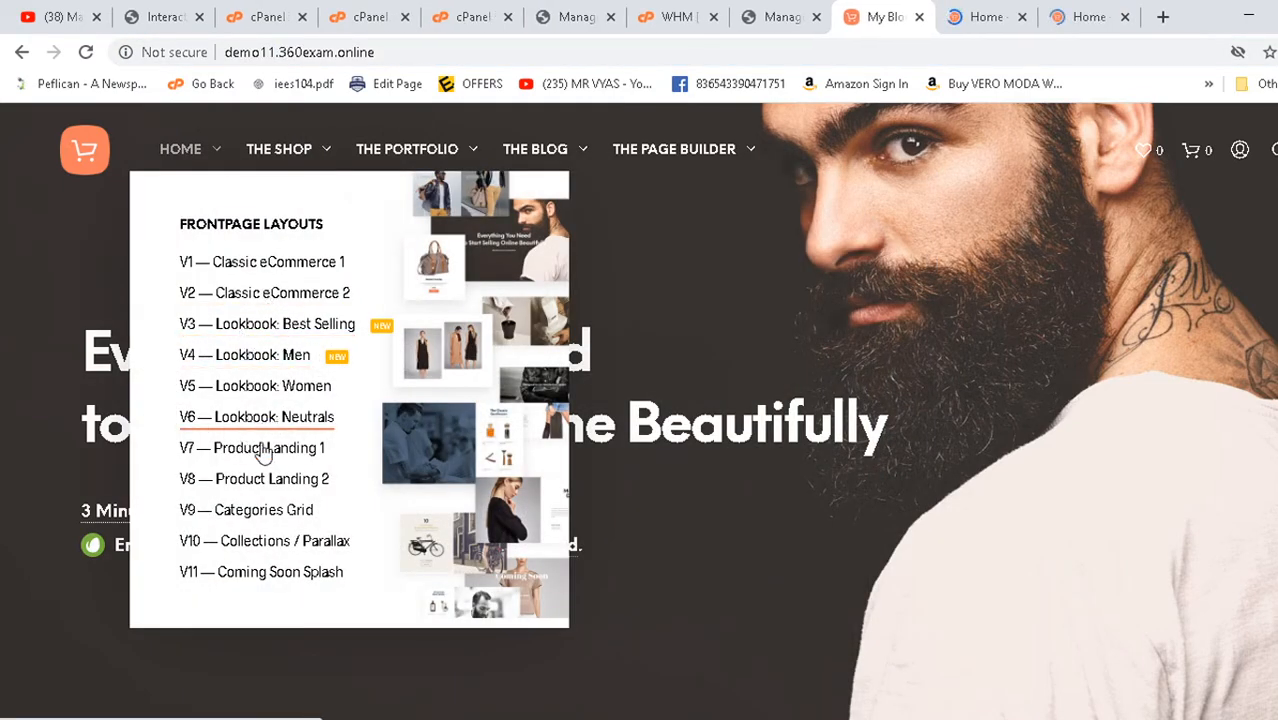
{"action": "middle_click", "coordinate": [256, 481]}
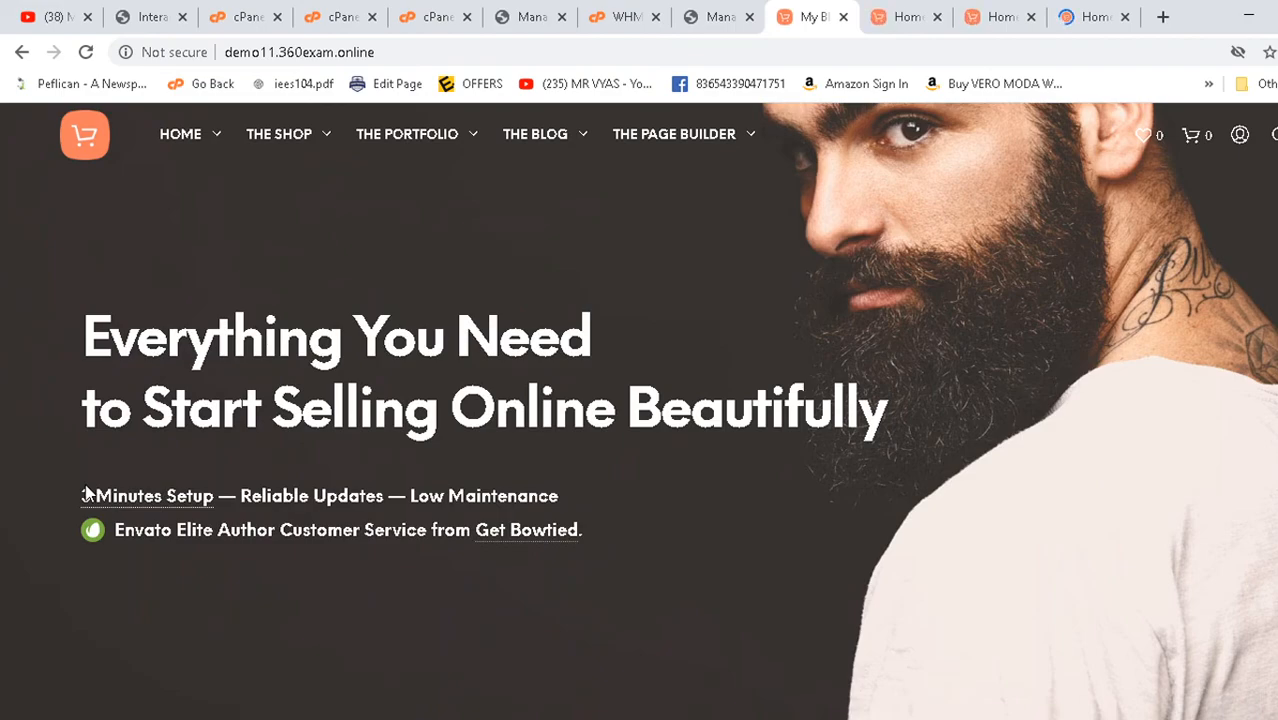
- Browse the Best Selling, Neutrals and Product Landing 2 layout pages
{"action": "left_click", "coordinate": [908, 17]}
{"action": "scroll", "coordinate": [464, 412], "scroll_direction": "down", "scroll_amount": 15}
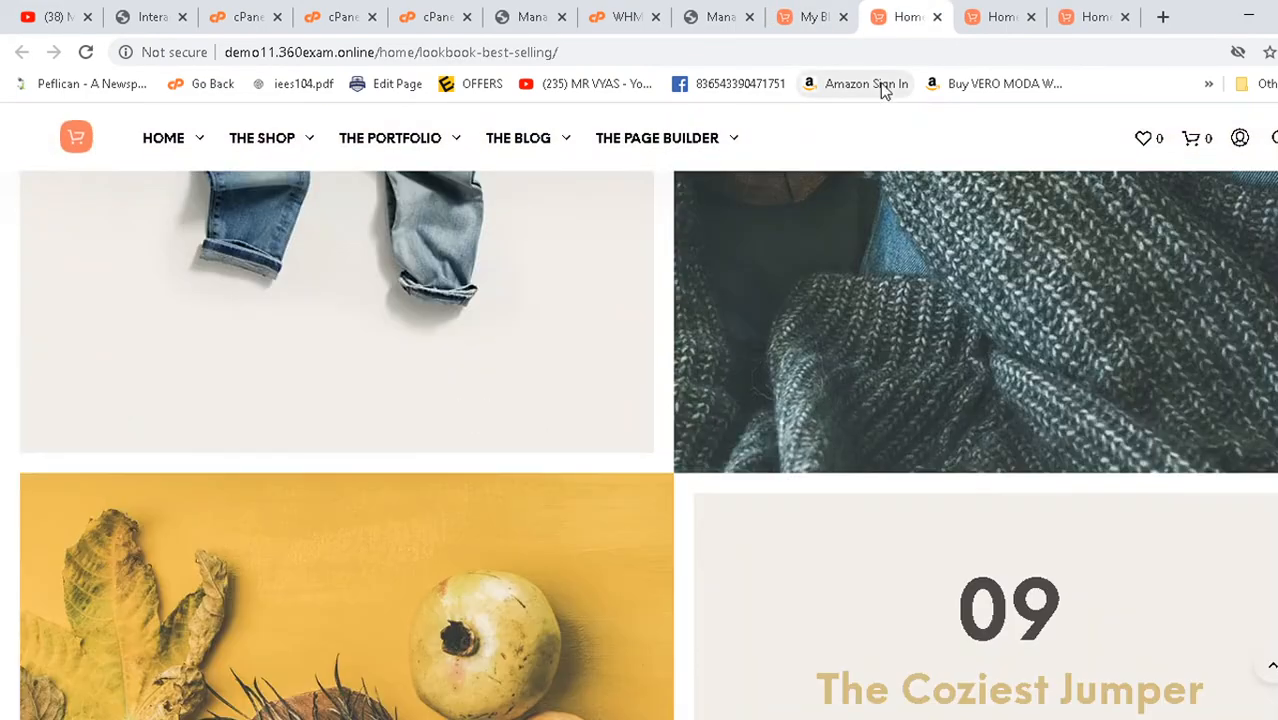
{"action": "left_click", "coordinate": [980, 18]}
{"action": "scroll", "coordinate": [530, 370], "scroll_direction": "down", "scroll_amount": 8}
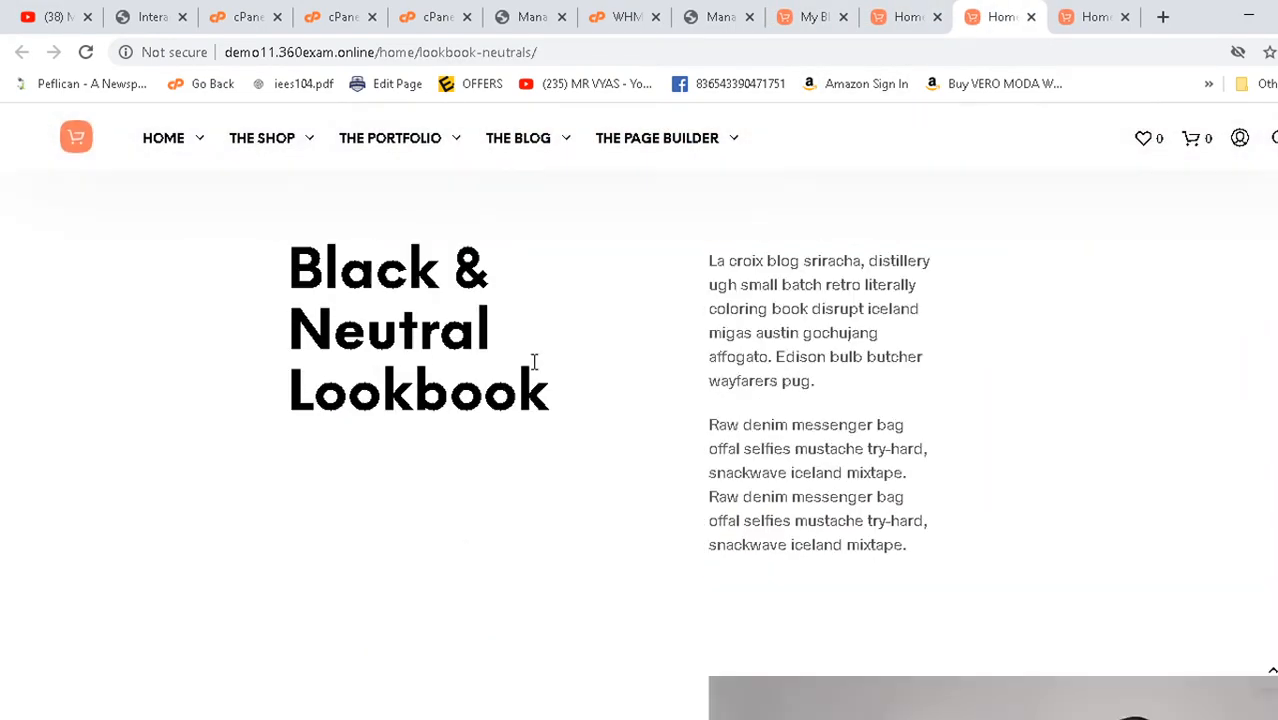
{"action": "left_click", "coordinate": [1110, 18]}
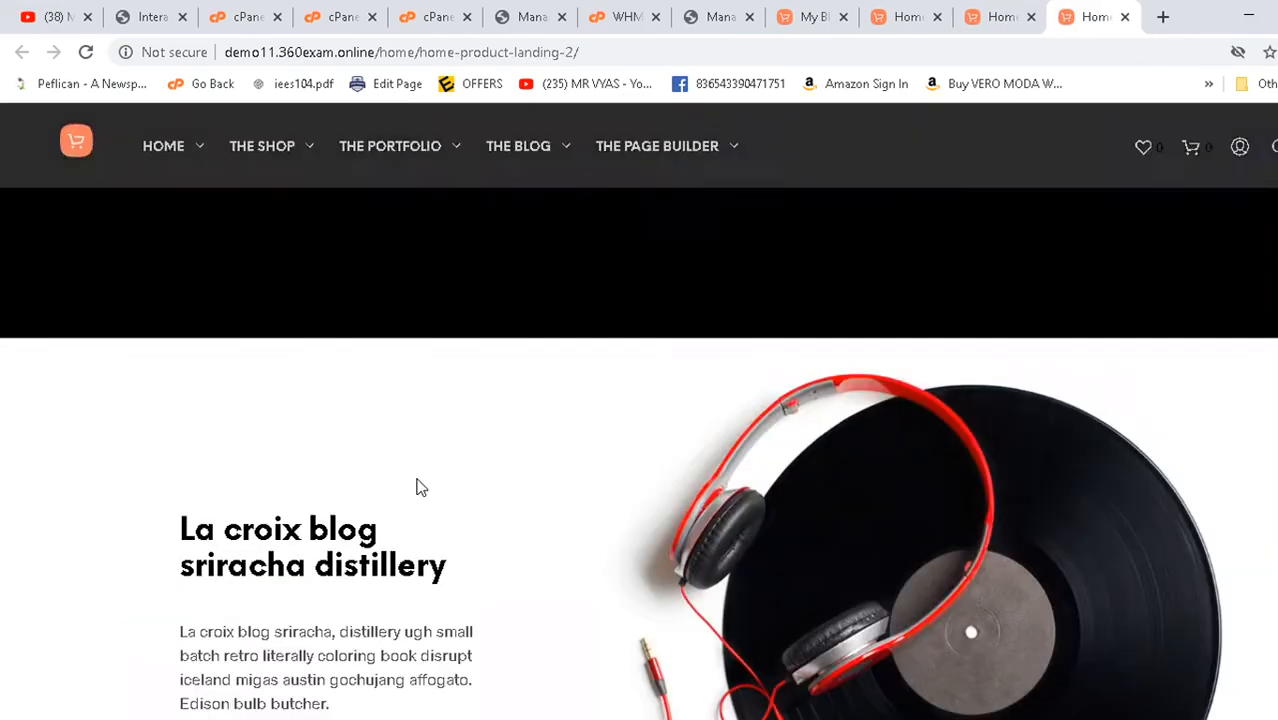
{"action": "scroll", "coordinate": [417, 486], "scroll_direction": "down", "scroll_amount": 6}
{"action": "left_click", "coordinate": [888, 10]}
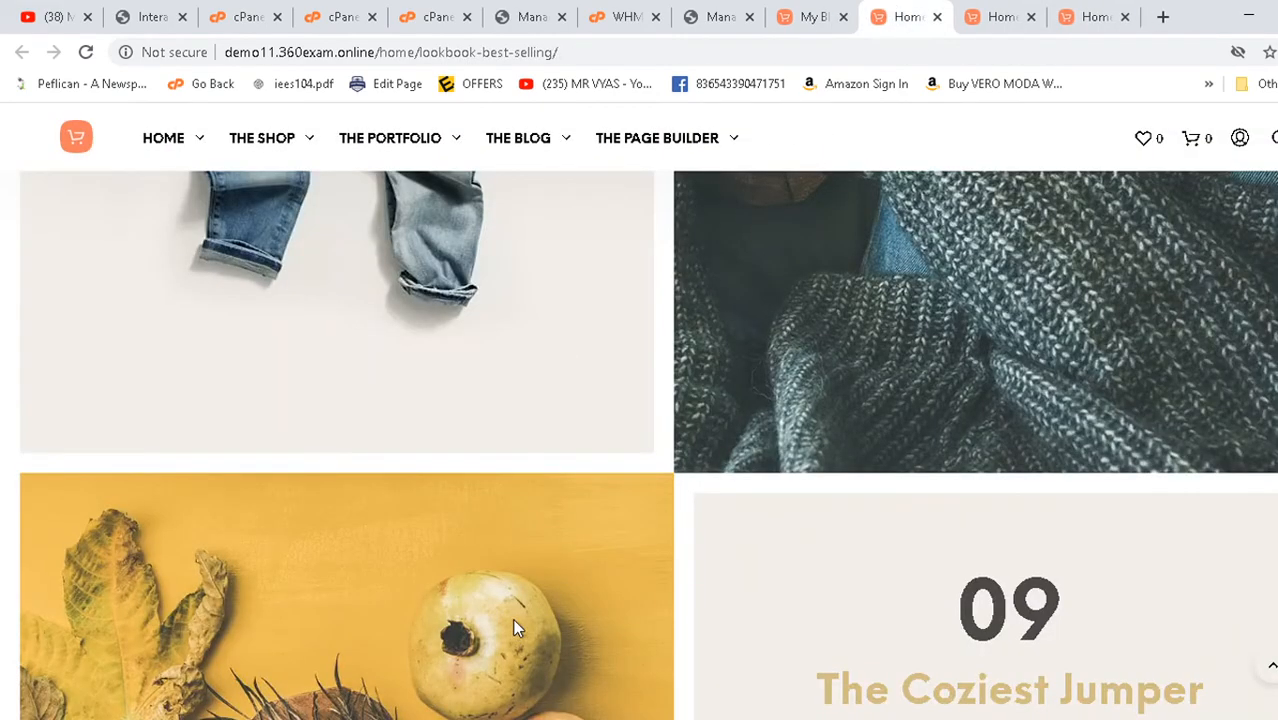
{"action": "scroll", "coordinate": [515, 621], "scroll_direction": "down", "scroll_amount": 5}
- Open the Categories Grid layout in a new tab, then return to cPanel's subdomain result
{"action": "left_click", "coordinate": [816, 12]}
{"action": "right_click", "coordinate": [359, 396]}
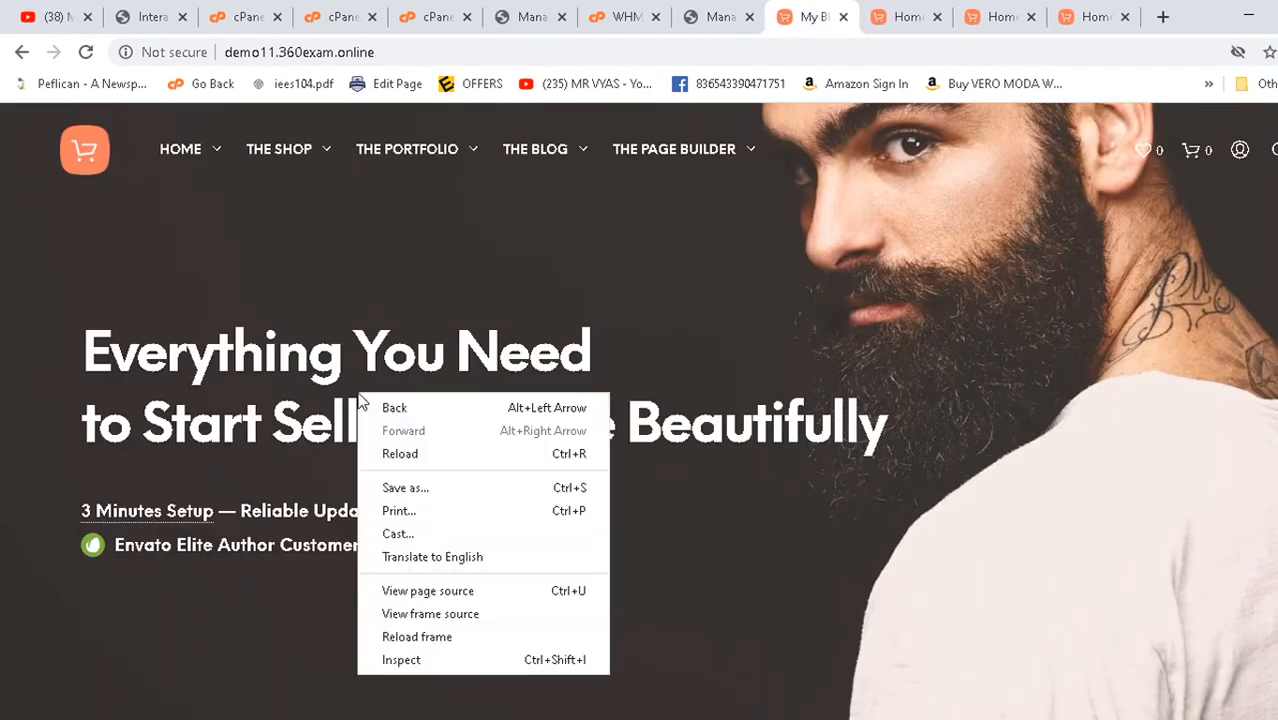
{"action": "left_click", "coordinate": [903, 14]}
{"action": "left_click", "coordinate": [903, 14]}
{"action": "scroll", "coordinate": [510, 475], "scroll_direction": "down", "scroll_amount": 4}
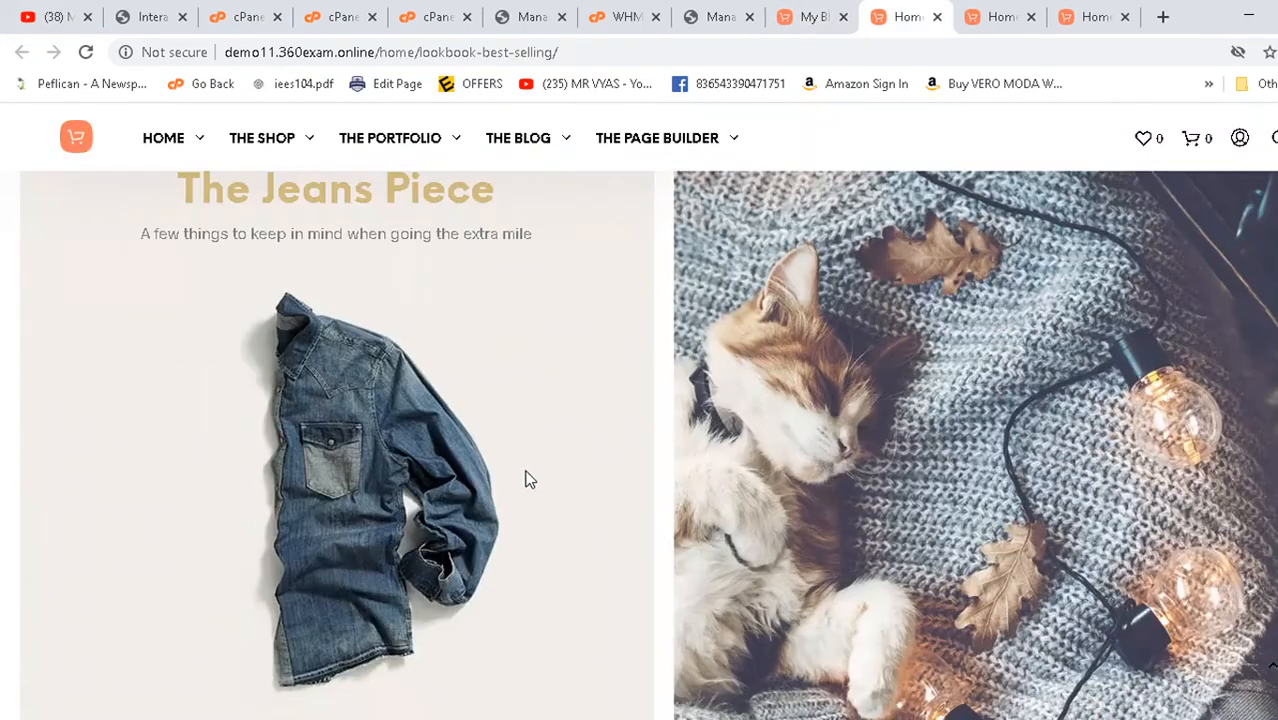
{"action": "mouse_move", "coordinate": [165, 134]}
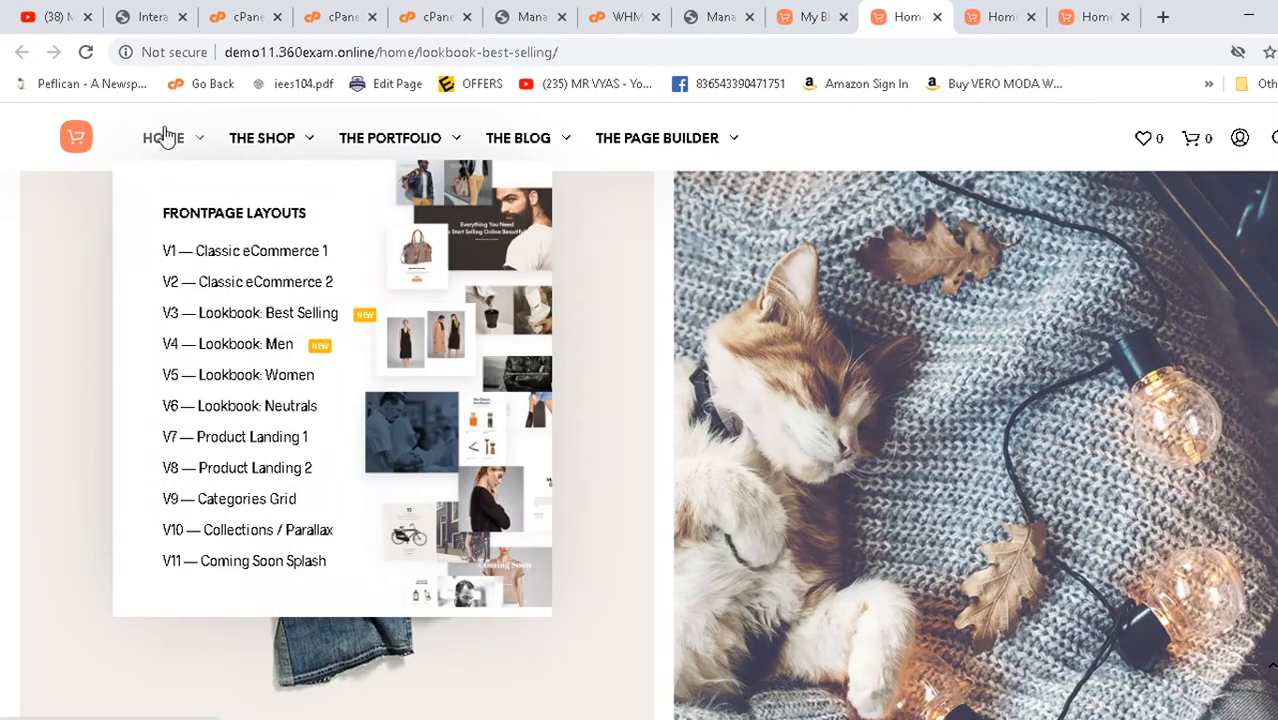
{"action": "middle_click", "coordinate": [227, 515]}
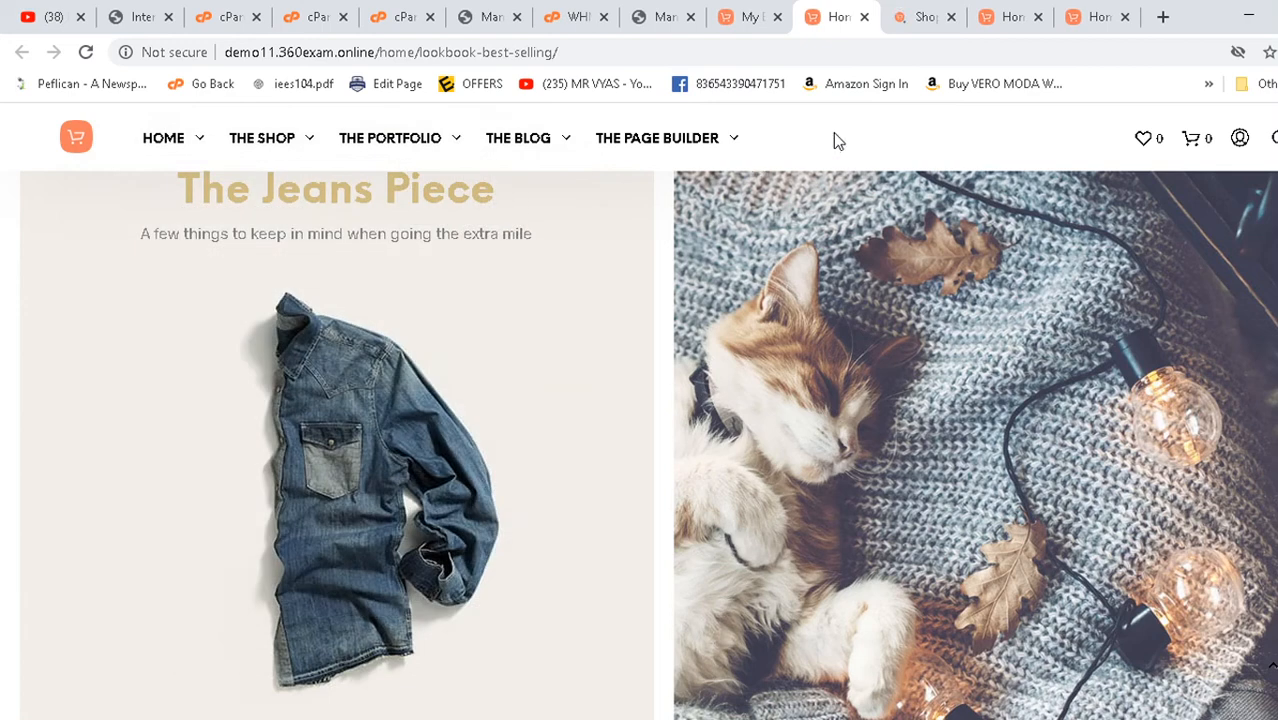
{"action": "left_click", "coordinate": [490, 17]}
{"action": "left_click", "coordinate": [228, 17]}
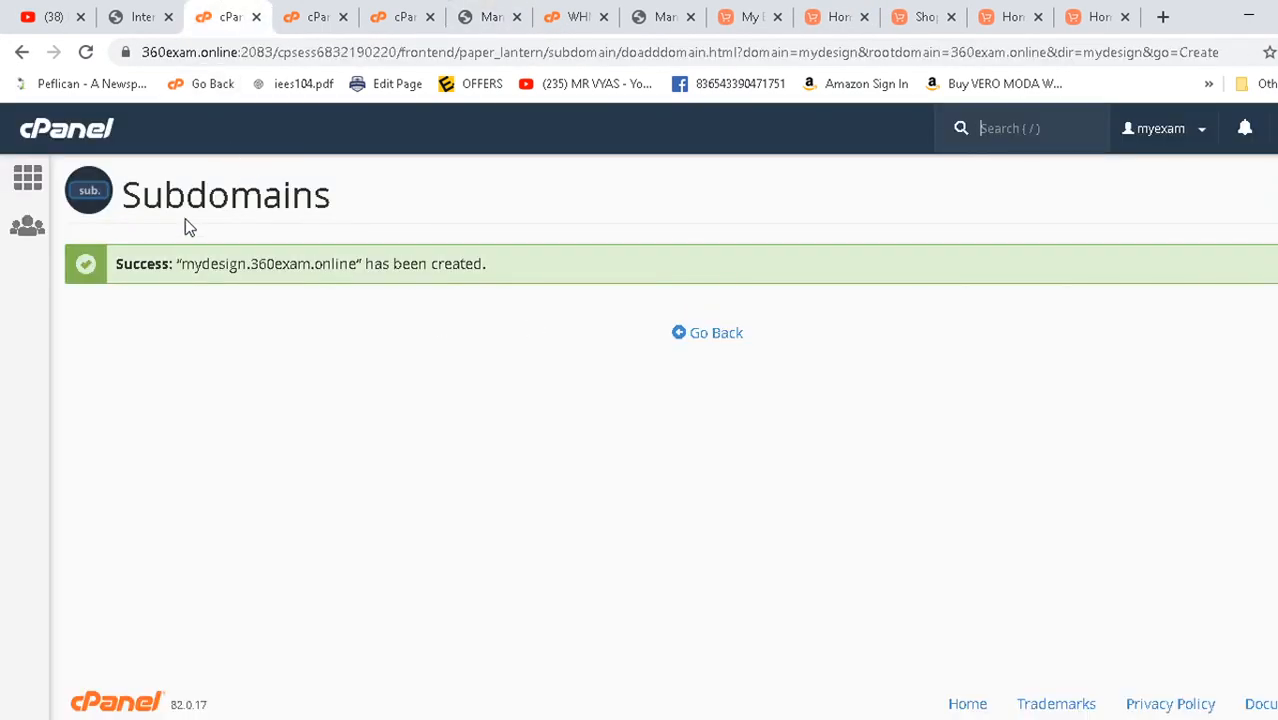
- Confirm mydesign.360exam.online appears rooted at /public_html/mydesign, then return to cPanel home
{"action": "left_click", "coordinate": [731, 337]}
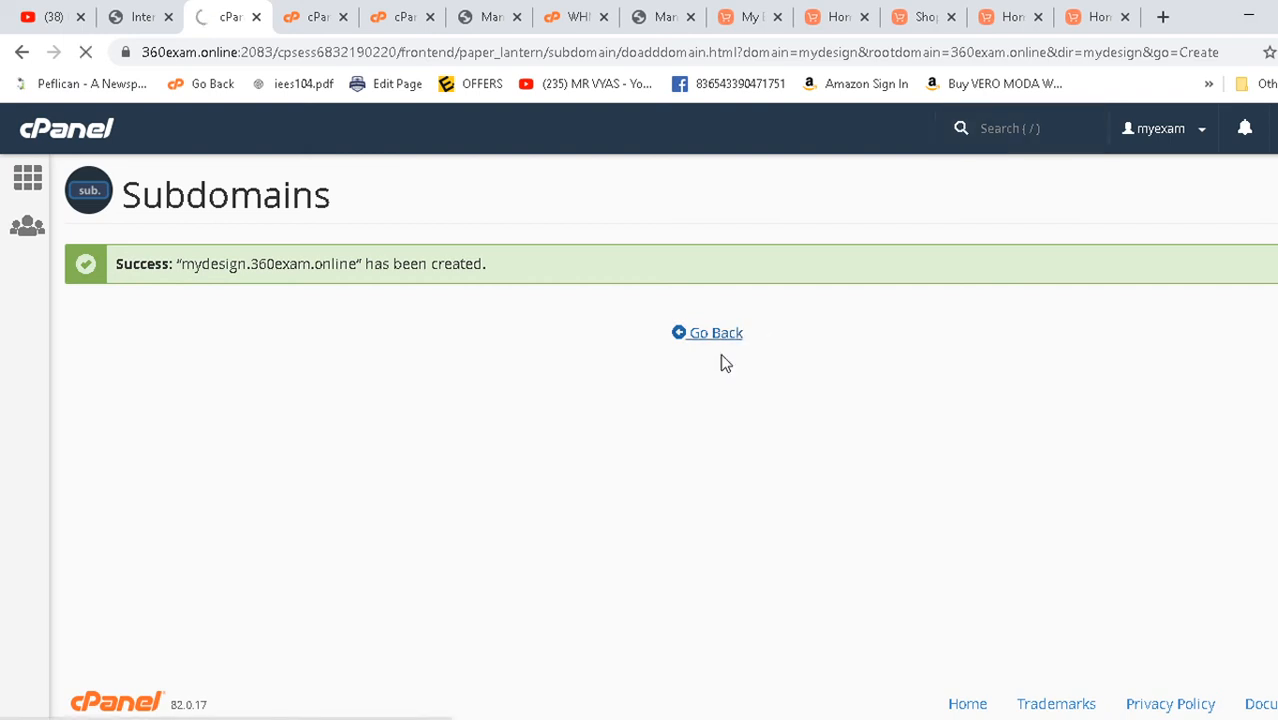
{"action": "scroll", "coordinate": [745, 350], "scroll_direction": "down", "scroll_amount": 4}
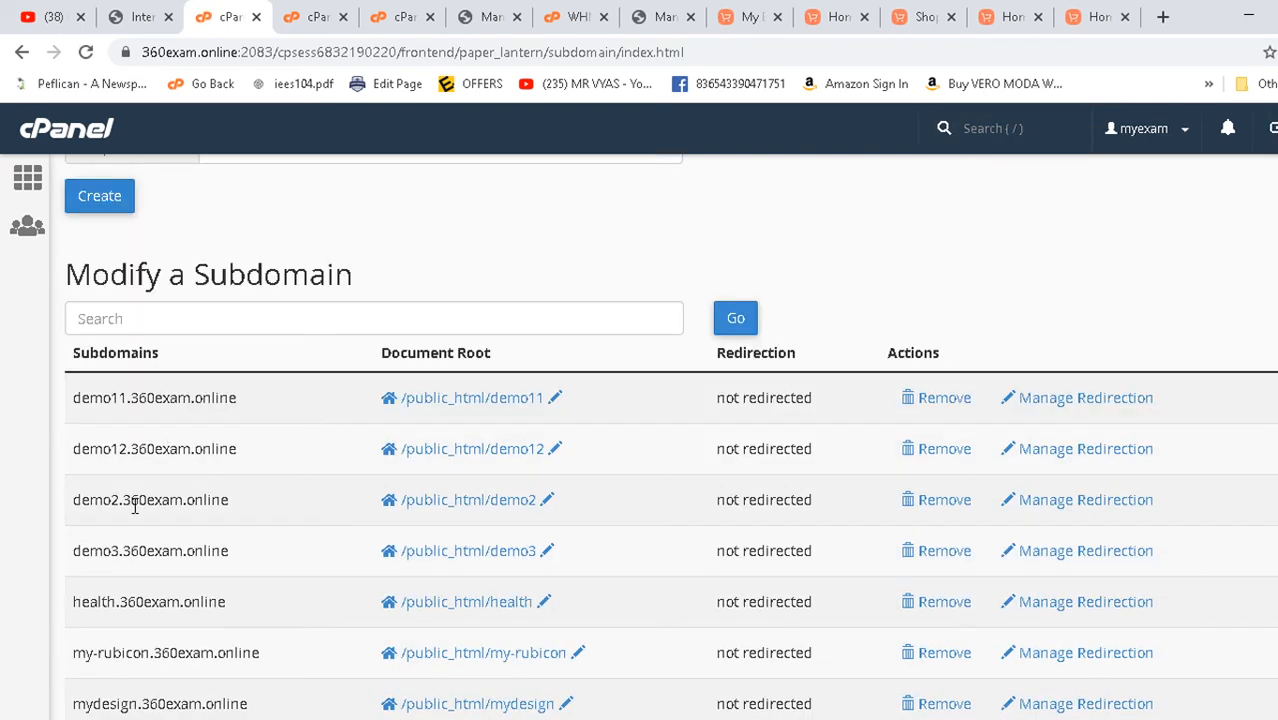
{"action": "scroll", "coordinate": [110, 635], "scroll_direction": "down", "scroll_amount": 2}
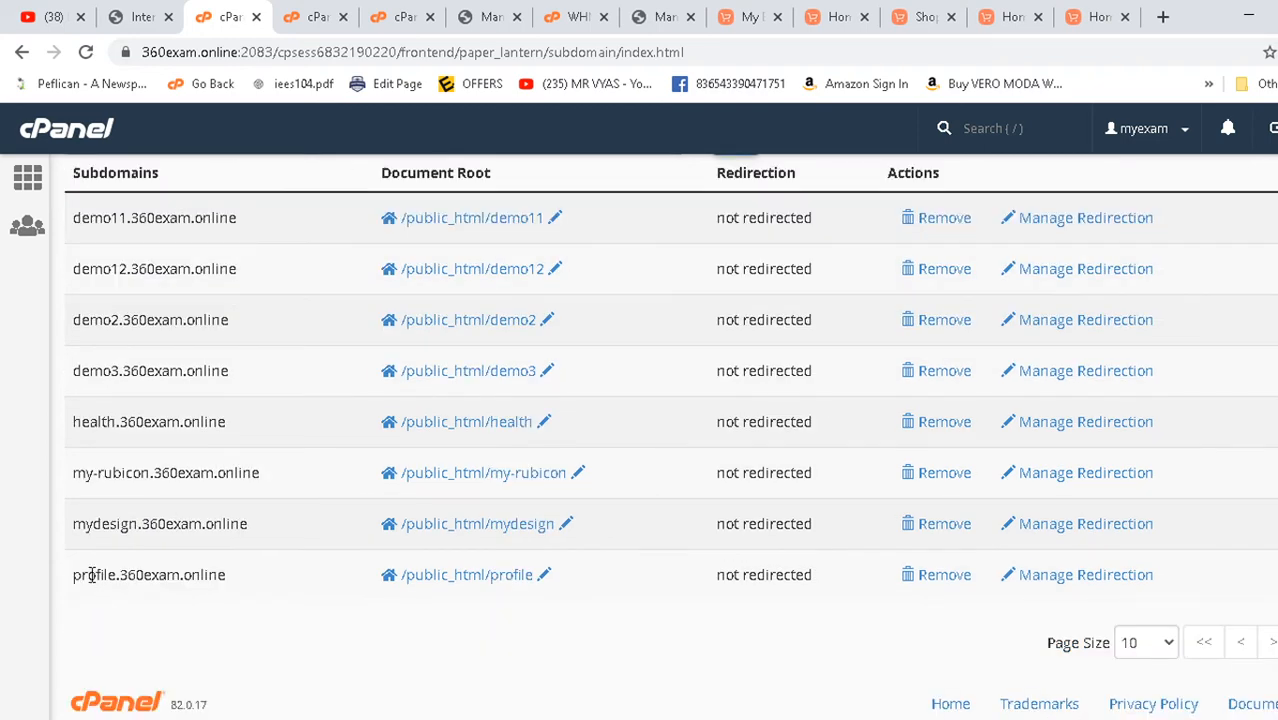
{"action": "left_click_drag", "start_coordinate": [77, 528], "coordinate": [249, 522]}
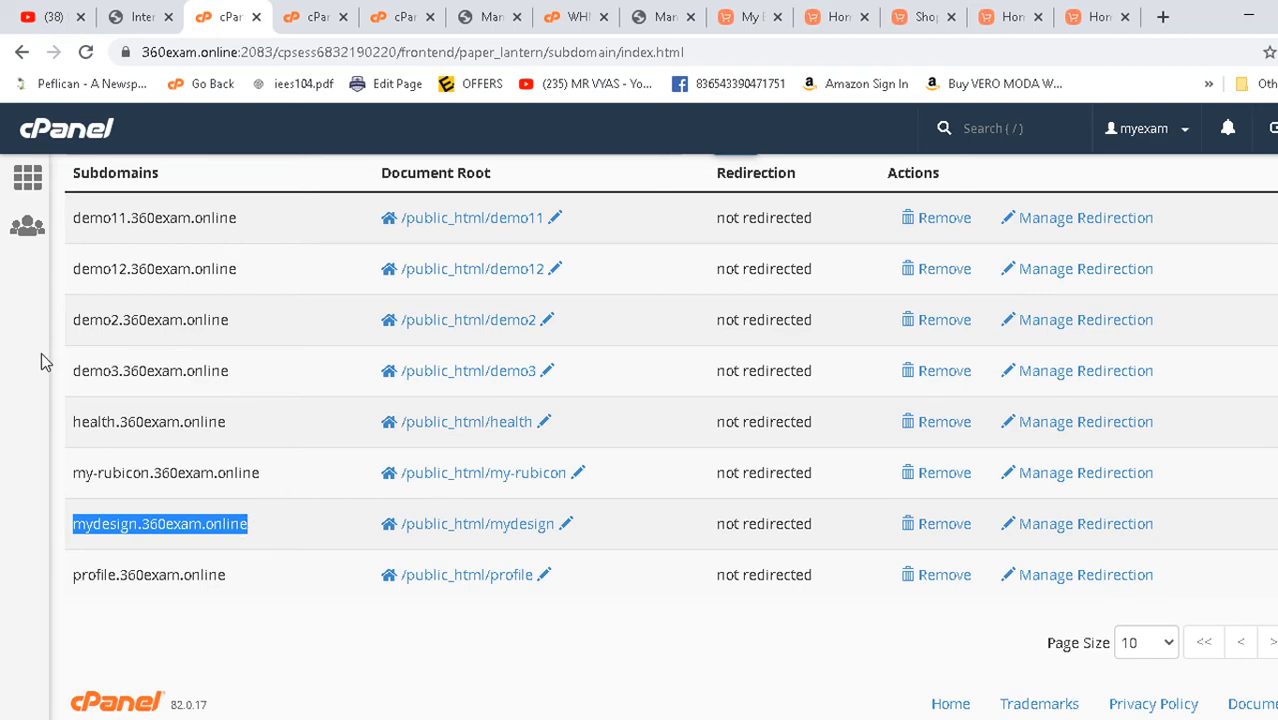
{"action": "scroll", "coordinate": [41, 354], "scroll_direction": "up", "scroll_amount": 6}
{"action": "scroll", "coordinate": [41, 354], "scroll_direction": "down", "scroll_amount": 6}
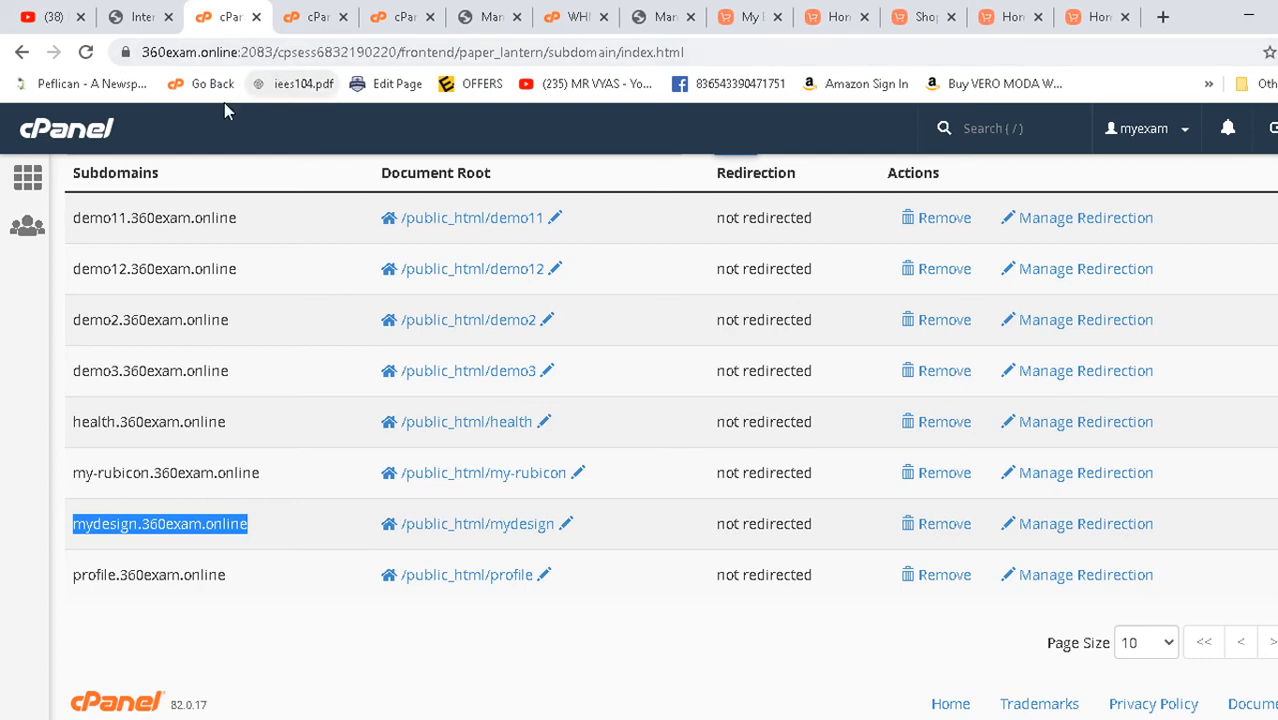
{"action": "scroll", "coordinate": [90, 262], "scroll_direction": "up", "scroll_amount": 6}
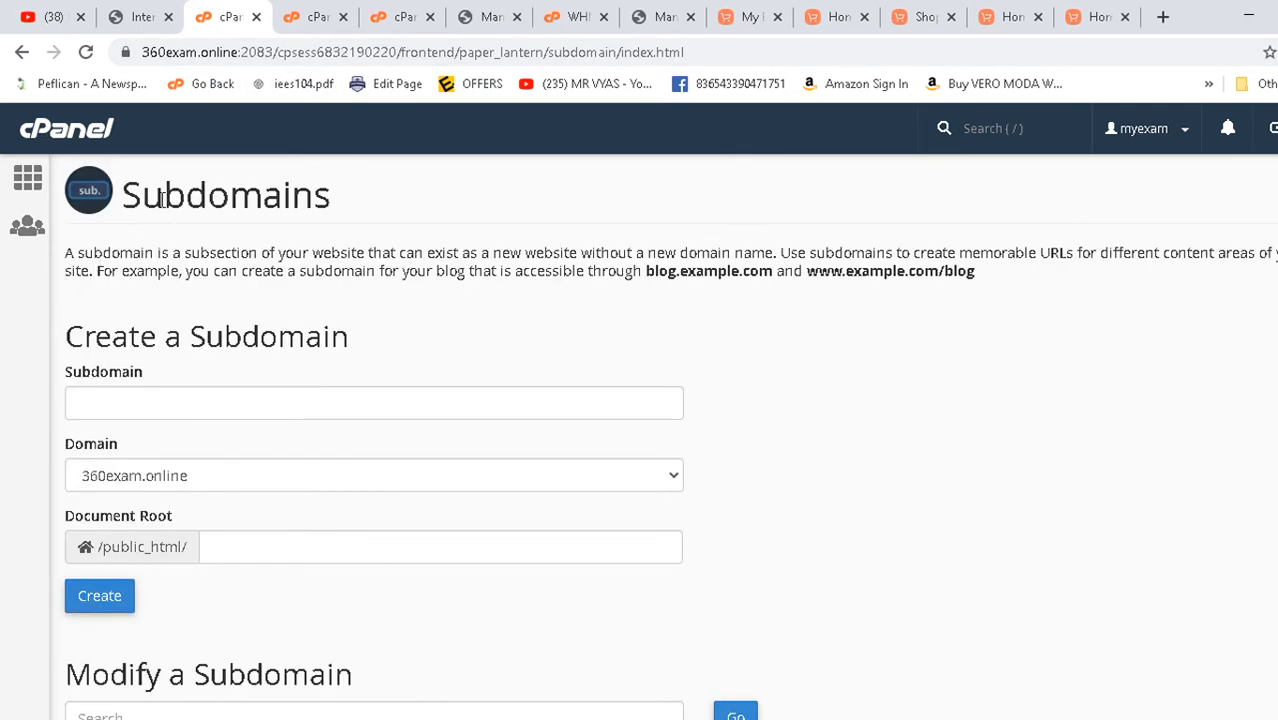
{"action": "left_click", "coordinate": [55, 128]}
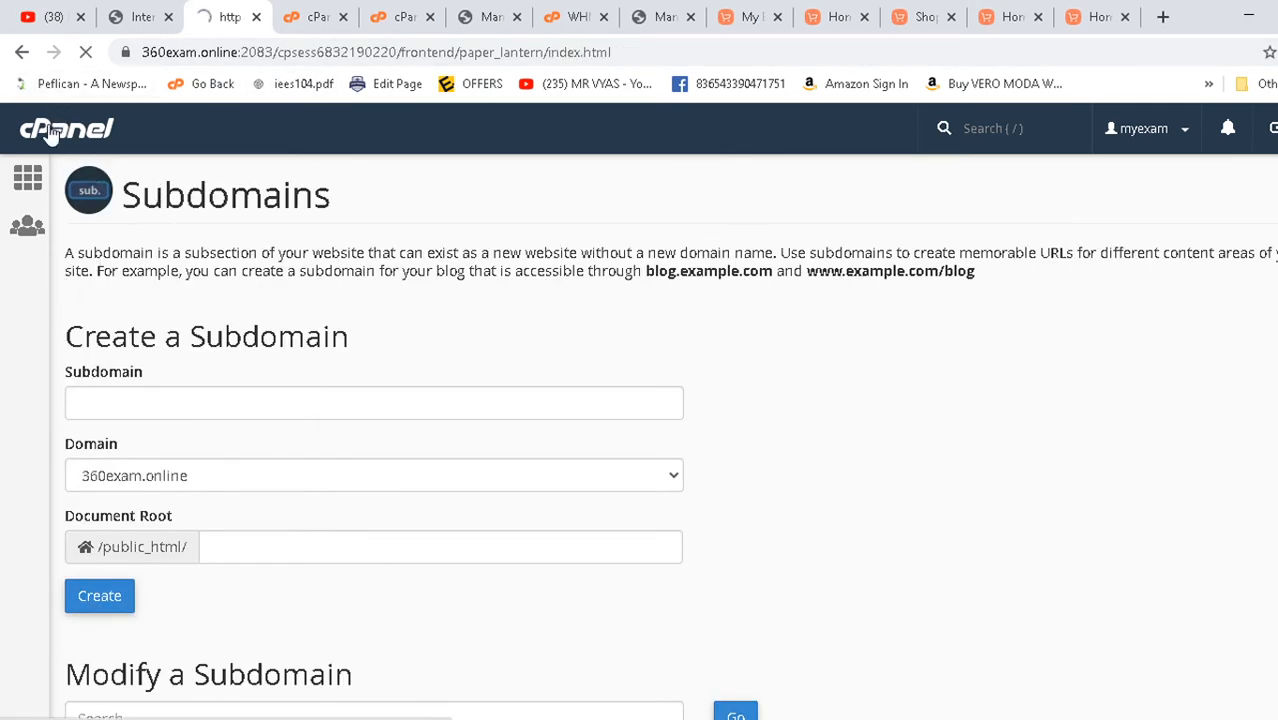
- Open File Manager in a new tab and enter the public_html folder
{"action": "scroll", "coordinate": [282, 442], "scroll_direction": "down", "scroll_amount": 20}
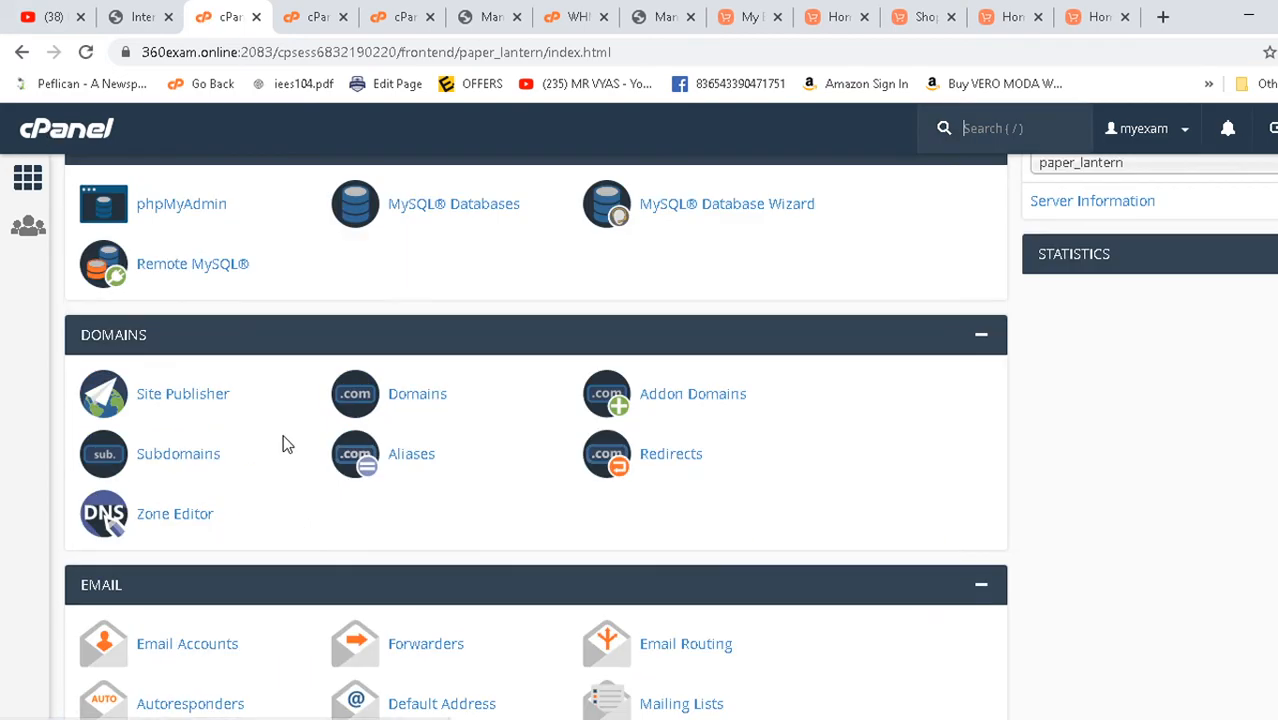
{"action": "scroll", "coordinate": [278, 458], "scroll_direction": "down", "scroll_amount": 15}
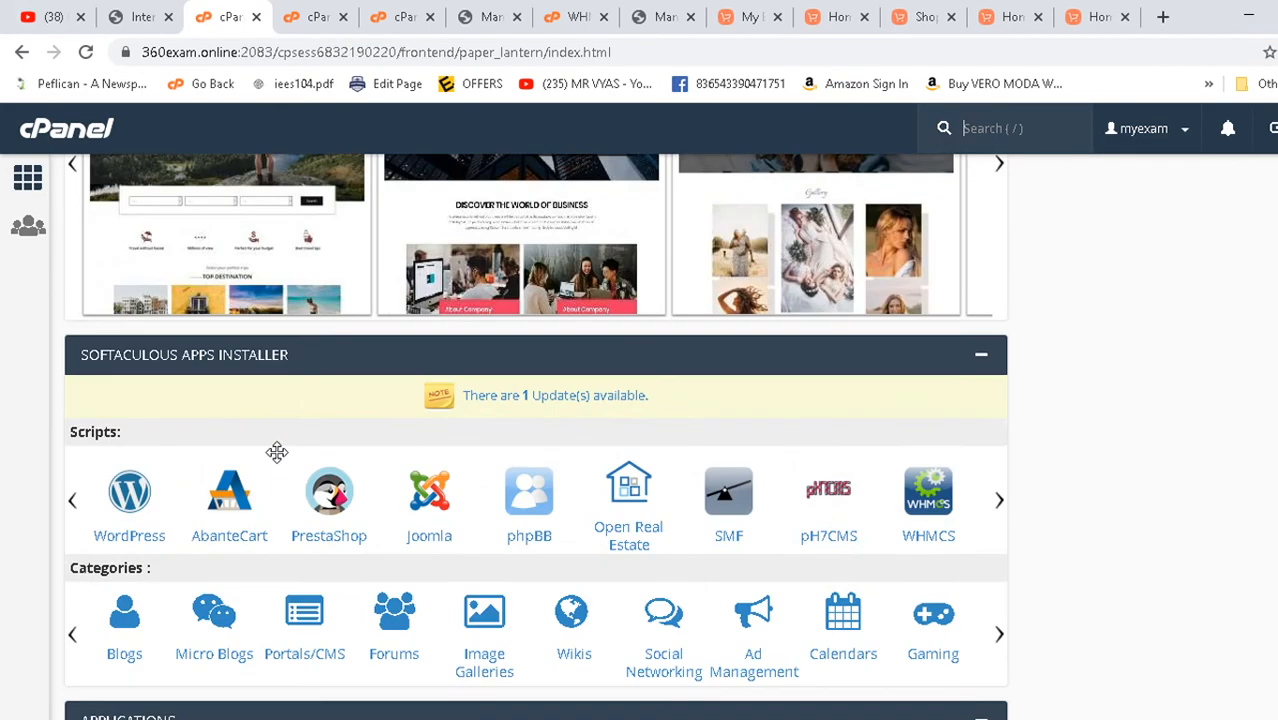
{"action": "scroll", "coordinate": [240, 490], "scroll_direction": "up", "scroll_amount": 20}
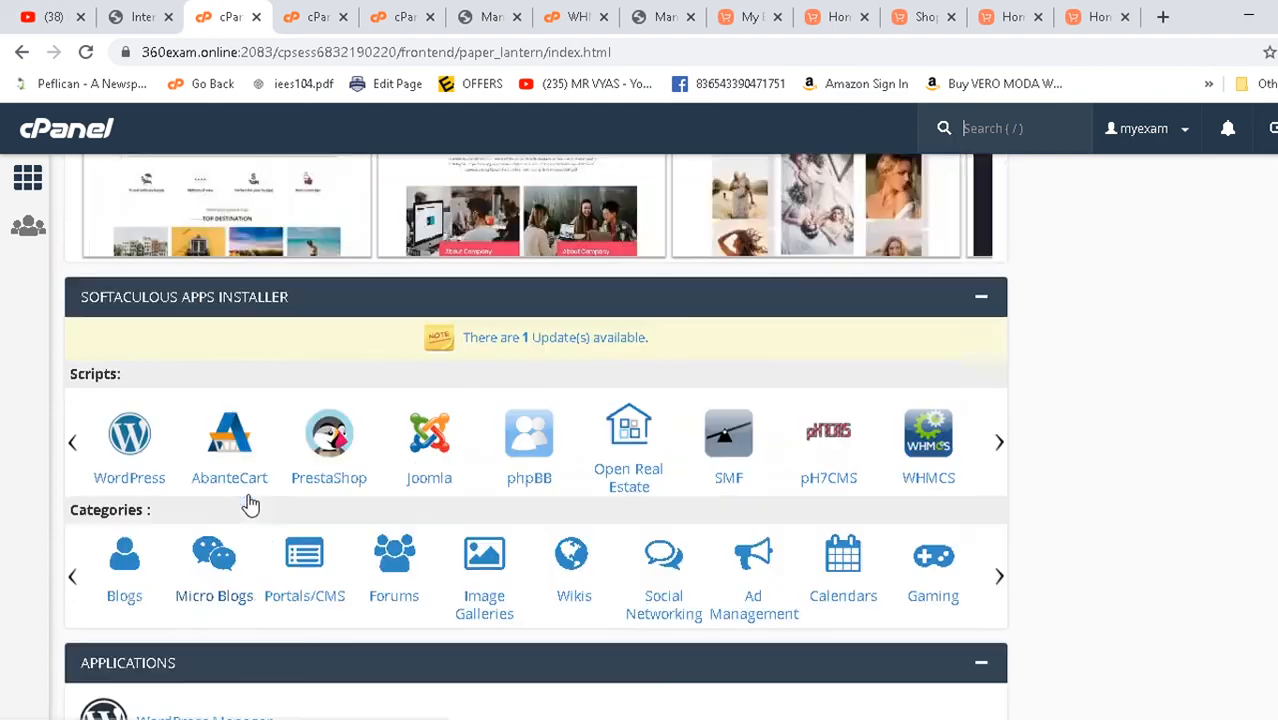
{"action": "scroll", "coordinate": [234, 440], "scroll_direction": "up", "scroll_amount": 15}
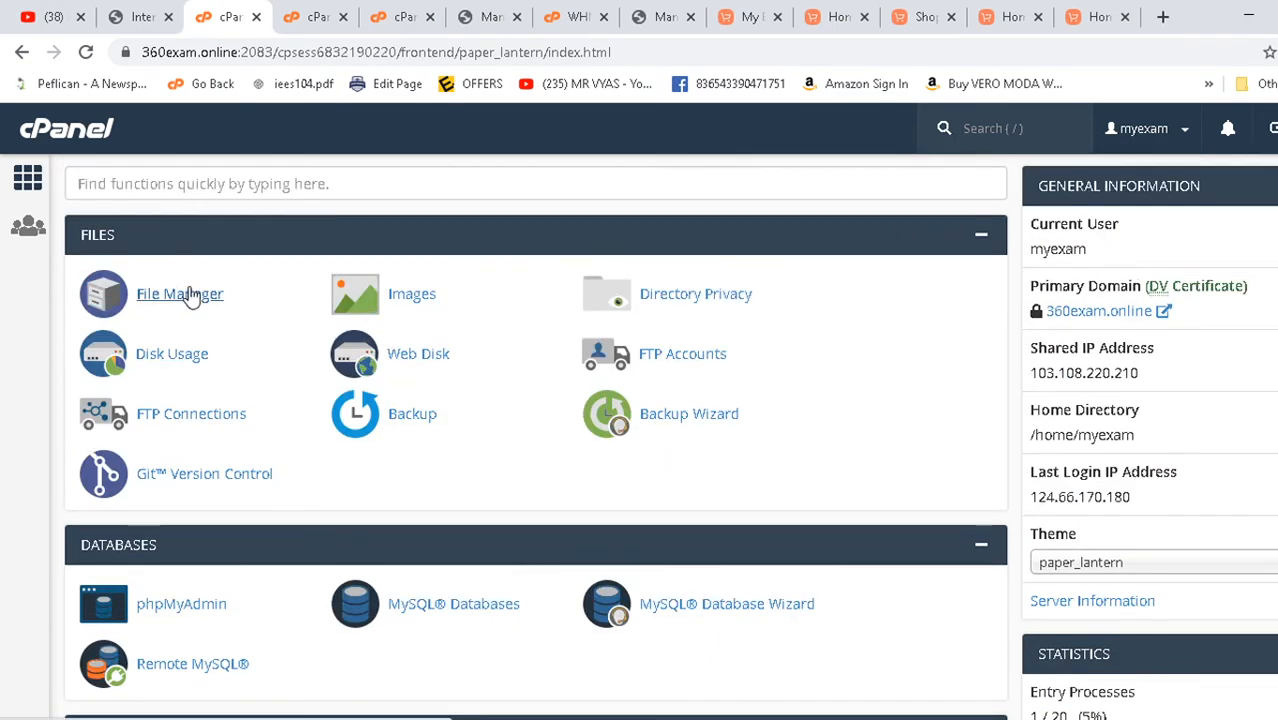
{"action": "left_click", "coordinate": [180, 294]}
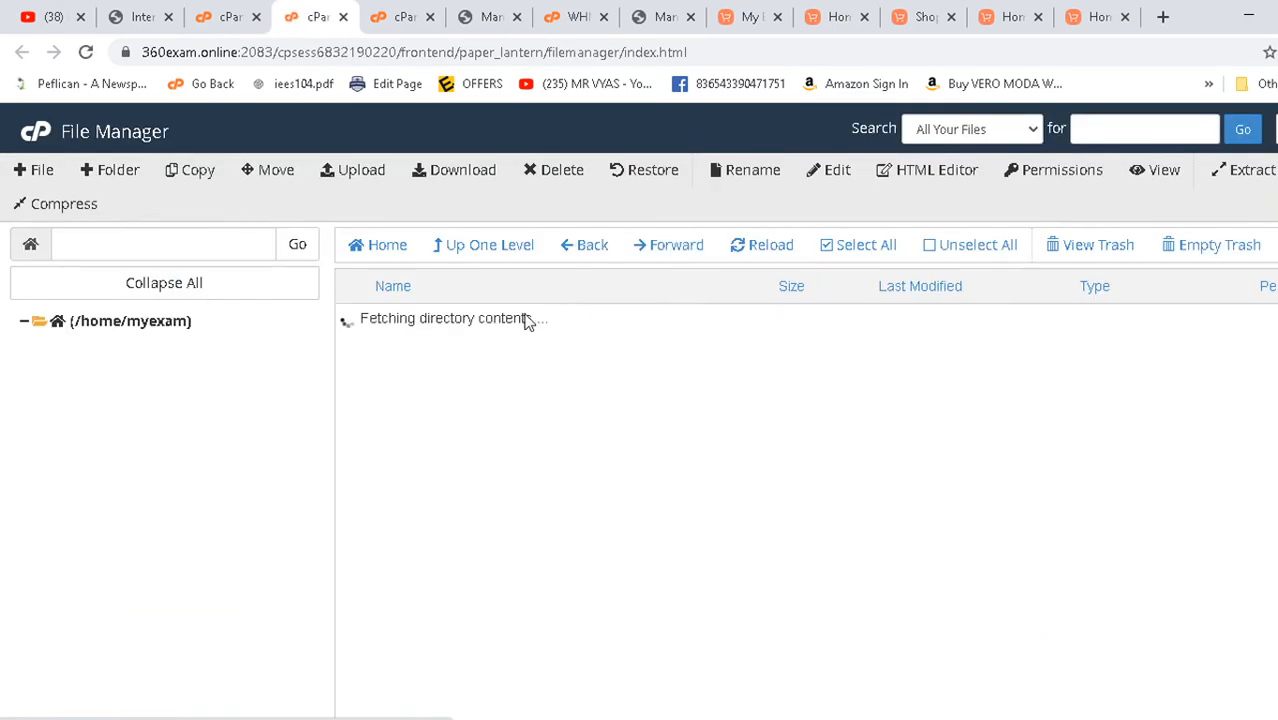
{"action": "scroll", "coordinate": [468, 576], "scroll_direction": "down", "scroll_amount": 2}
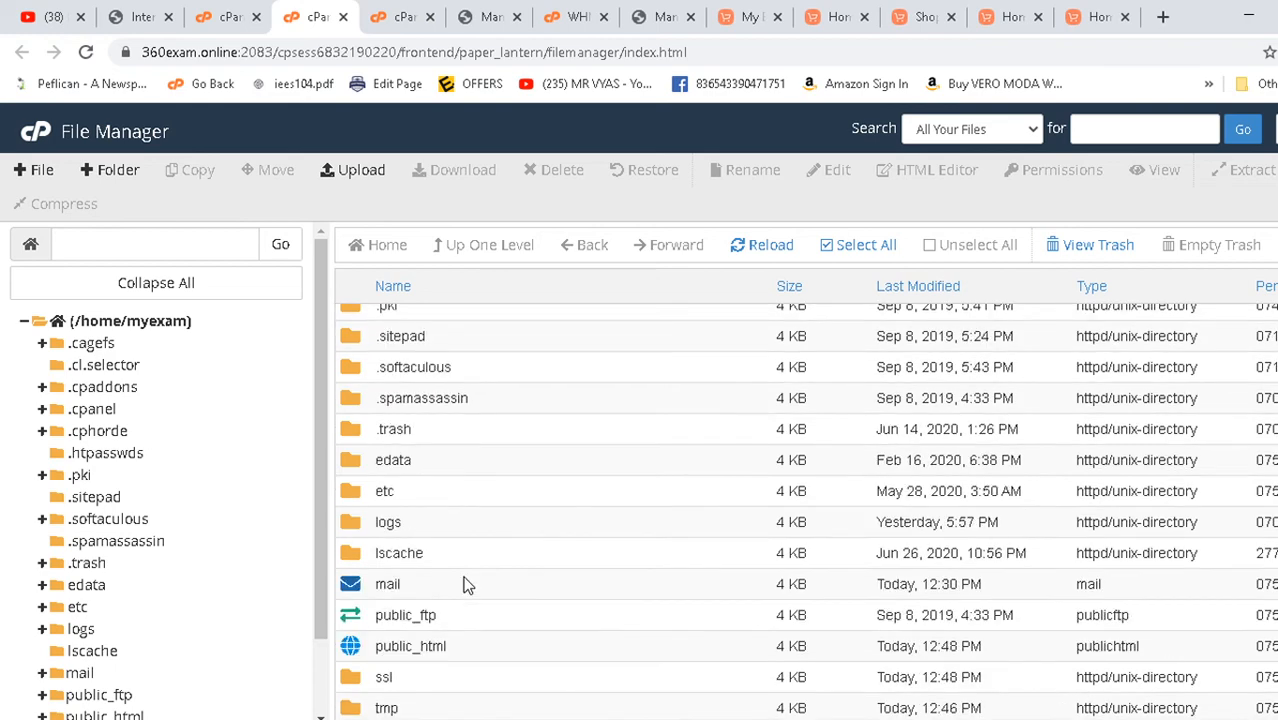
{"action": "double_click", "coordinate": [366, 640]}
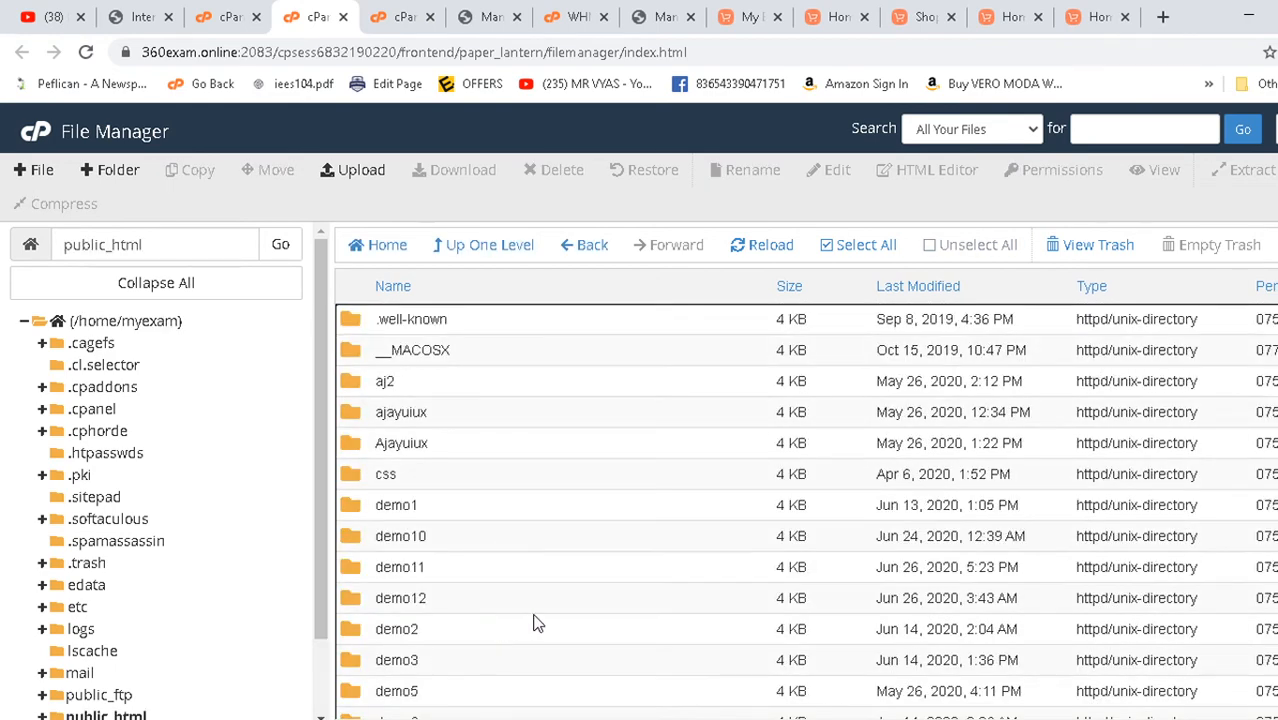
- Open the mydesign folder, holding only .well-known and cgi-bin, and paste demo11.360exam.online into a new tab
{"action": "scroll", "coordinate": [413, 543], "scroll_direction": "down", "scroll_amount": 2}
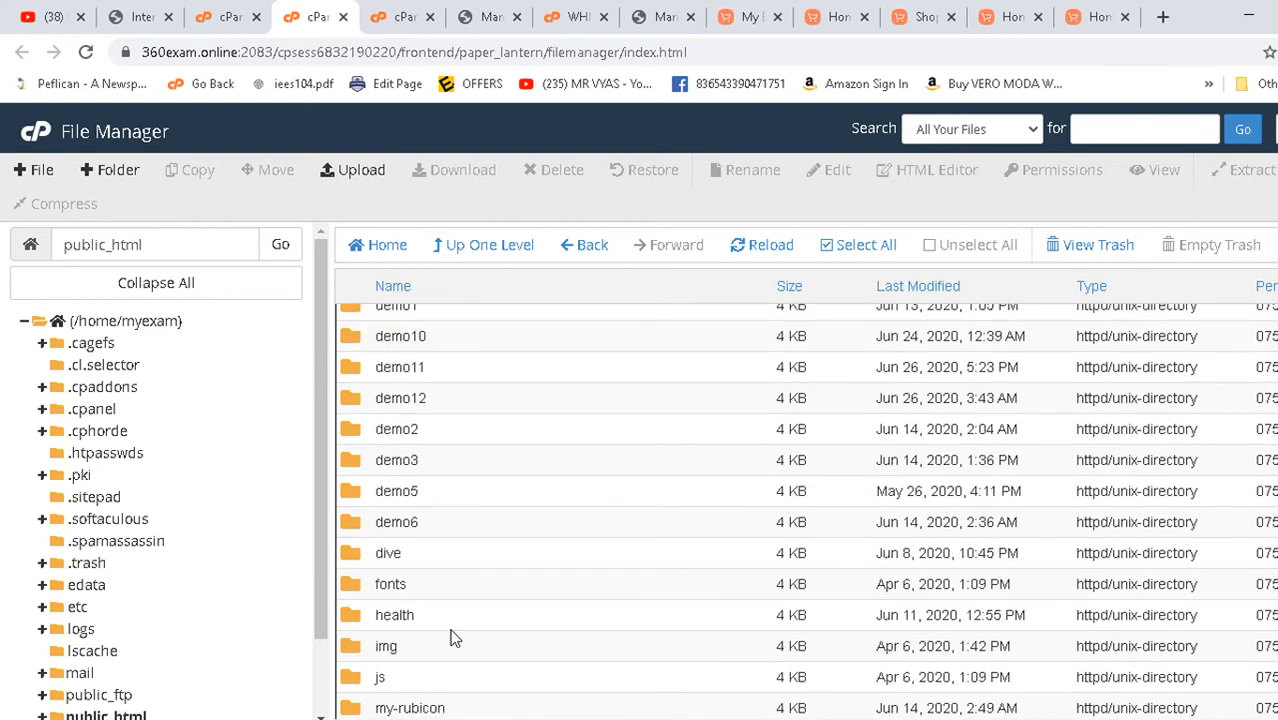
{"action": "scroll", "coordinate": [453, 632], "scroll_direction": "down", "scroll_amount": 2}
{"action": "double_click", "coordinate": [359, 540]}
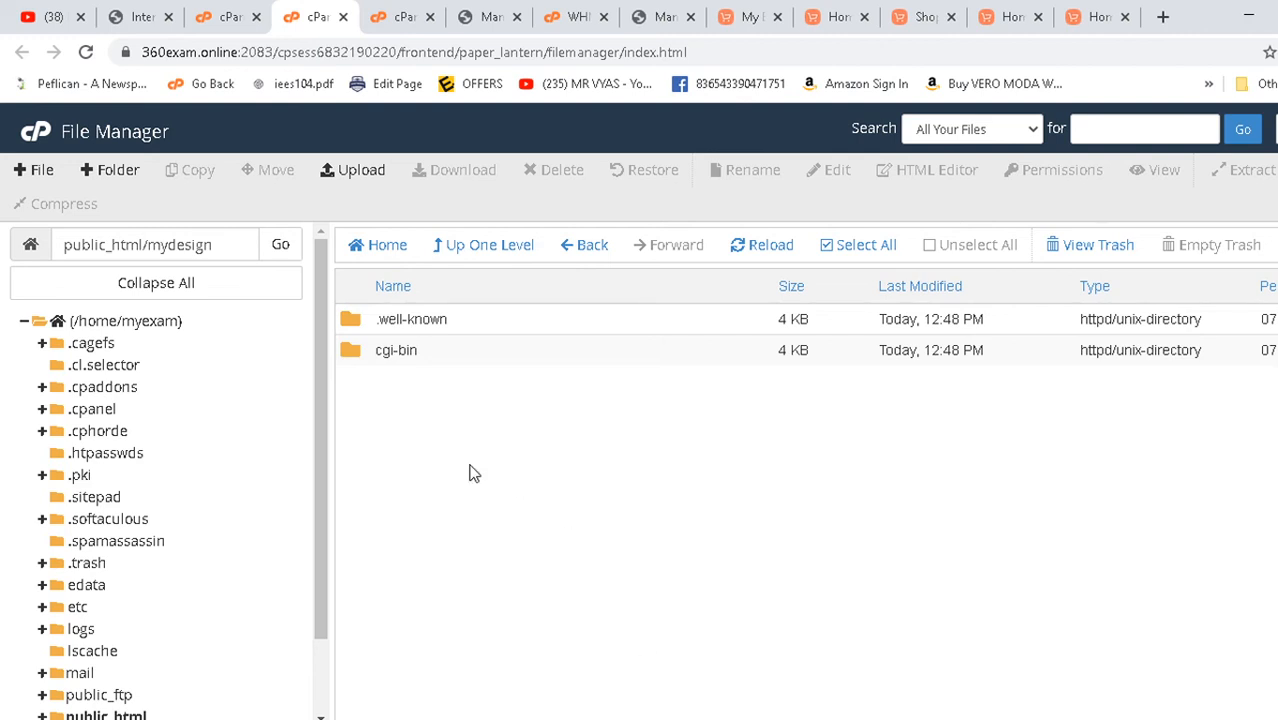
{"action": "left_click", "coordinate": [1163, 17]}
{"action": "type", "text": "demo11.360exam.online"}
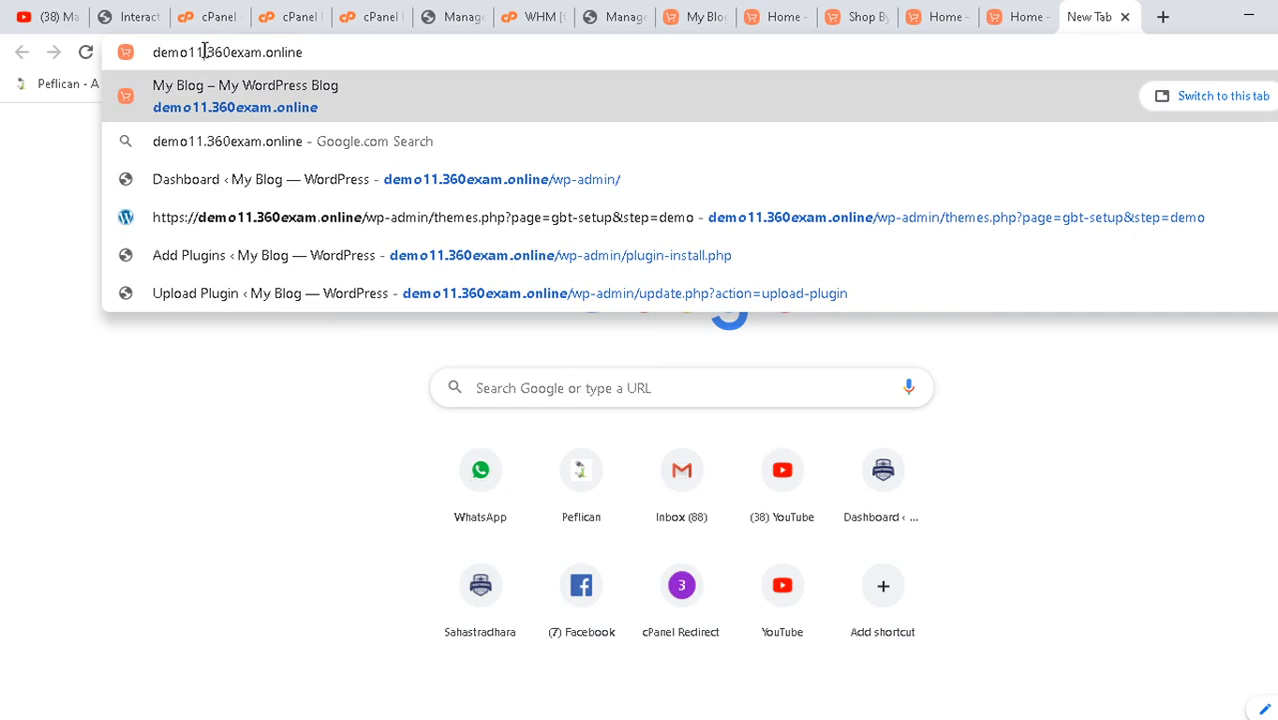
- Change demo11 to mydesign in the address and load mydesign.360exam.online
{"action": "left_click", "coordinate": [218, 14]}
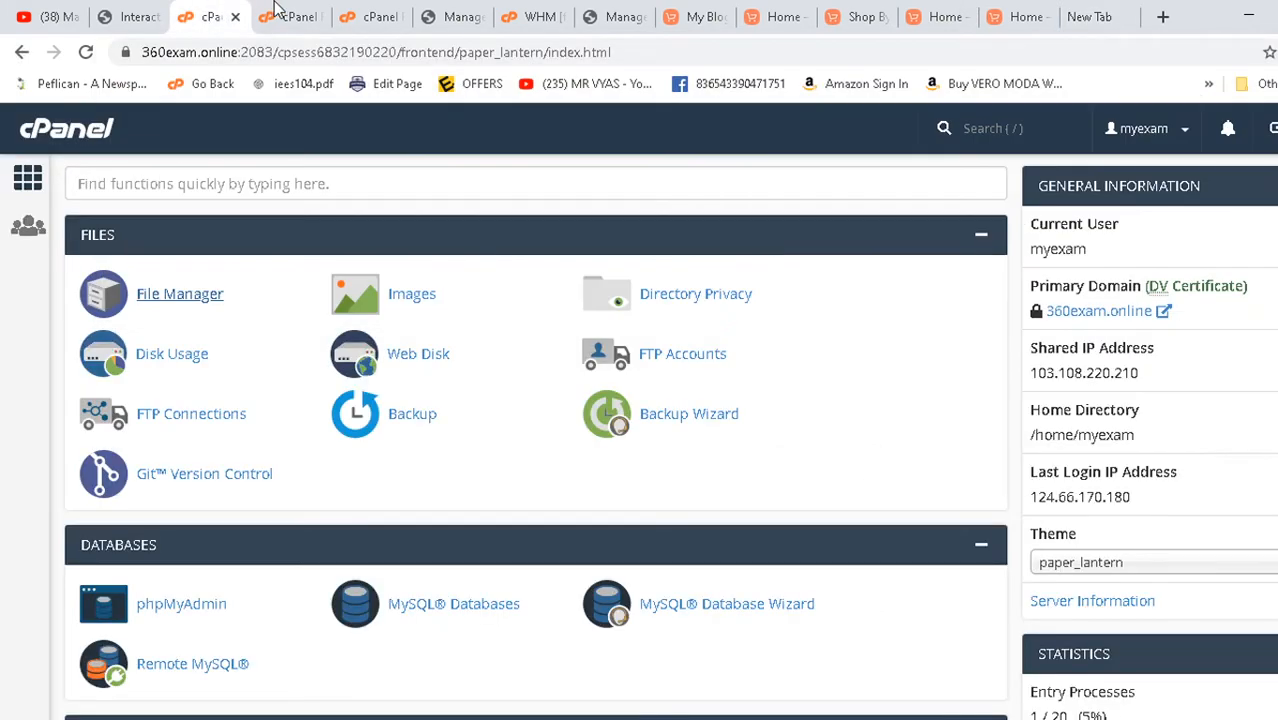
{"action": "left_click", "coordinate": [289, 12]}
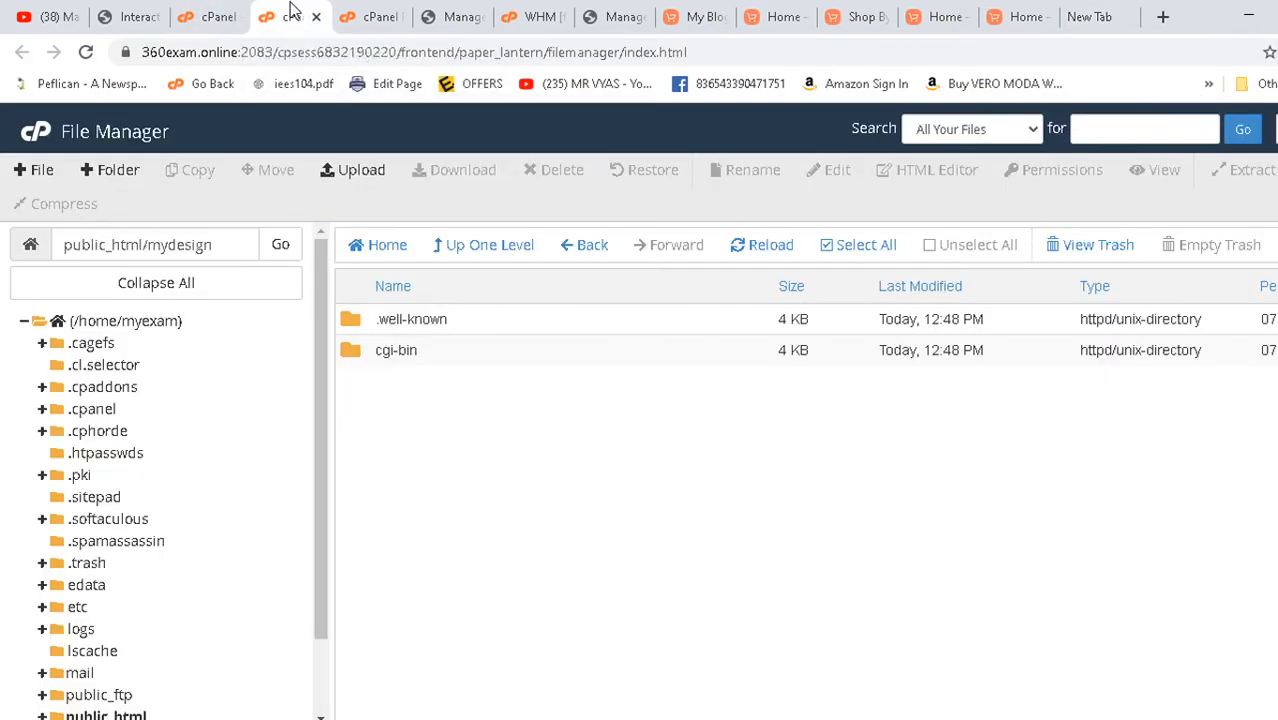
{"action": "left_click", "coordinate": [1121, 17]}
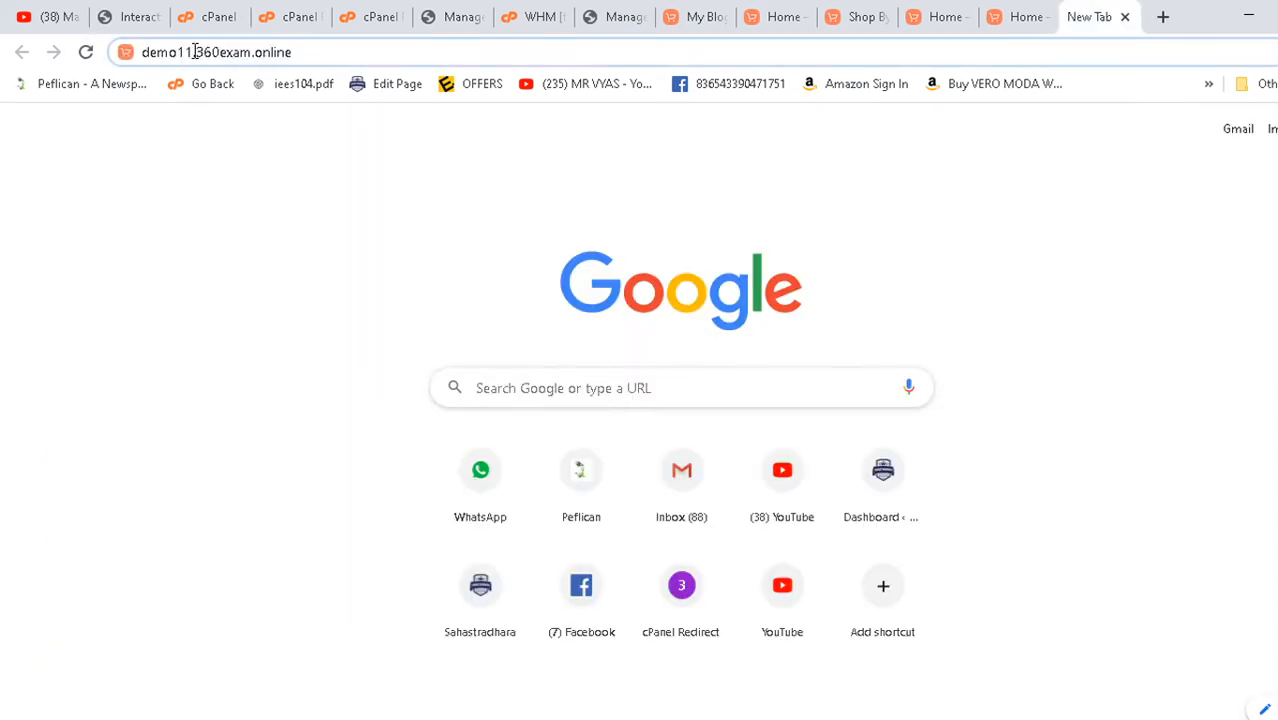
{"action": "left_click_drag", "start_coordinate": [195, 52], "coordinate": [135, 50]}
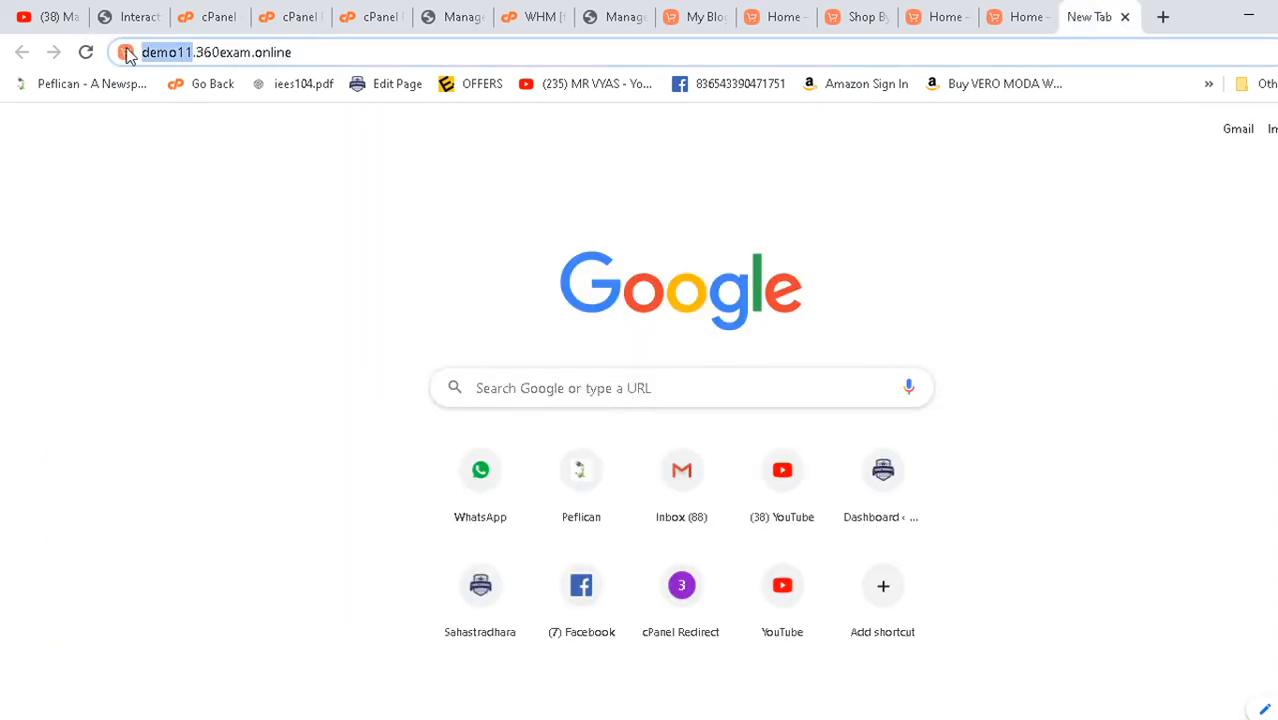
{"action": "type", "text": "mydesign"}
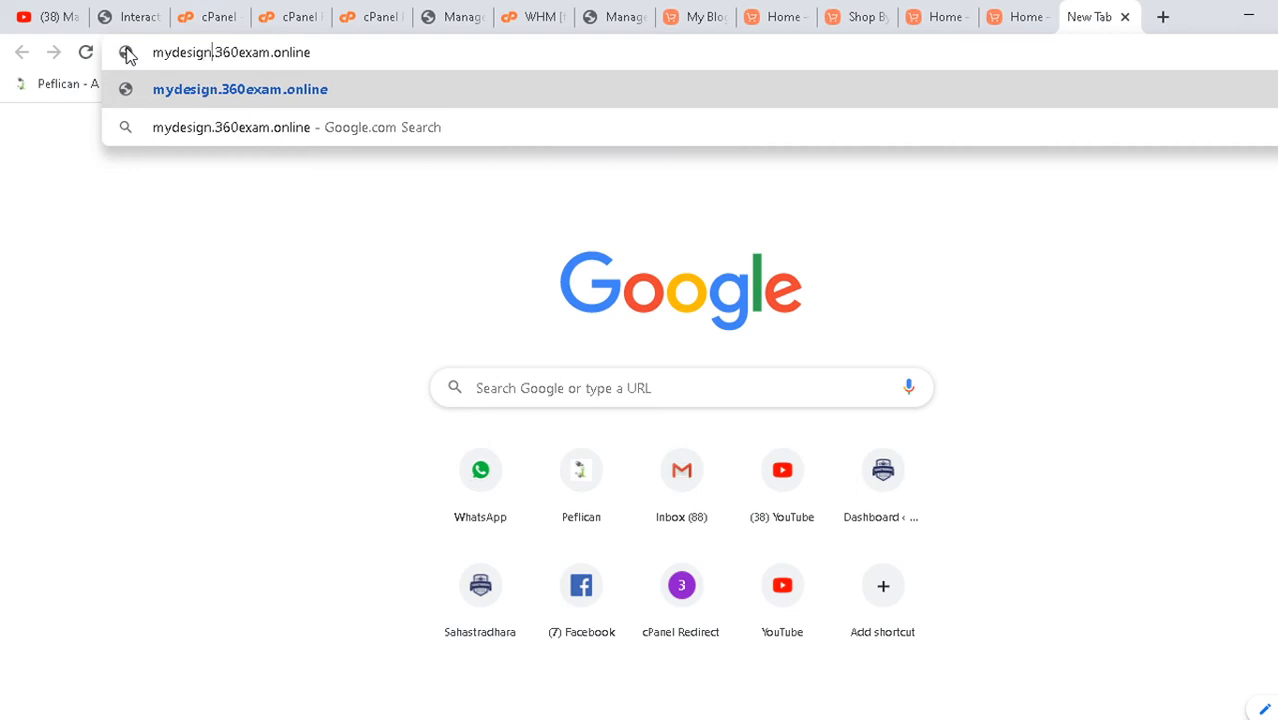
{"action": "key", "text": "Return"}
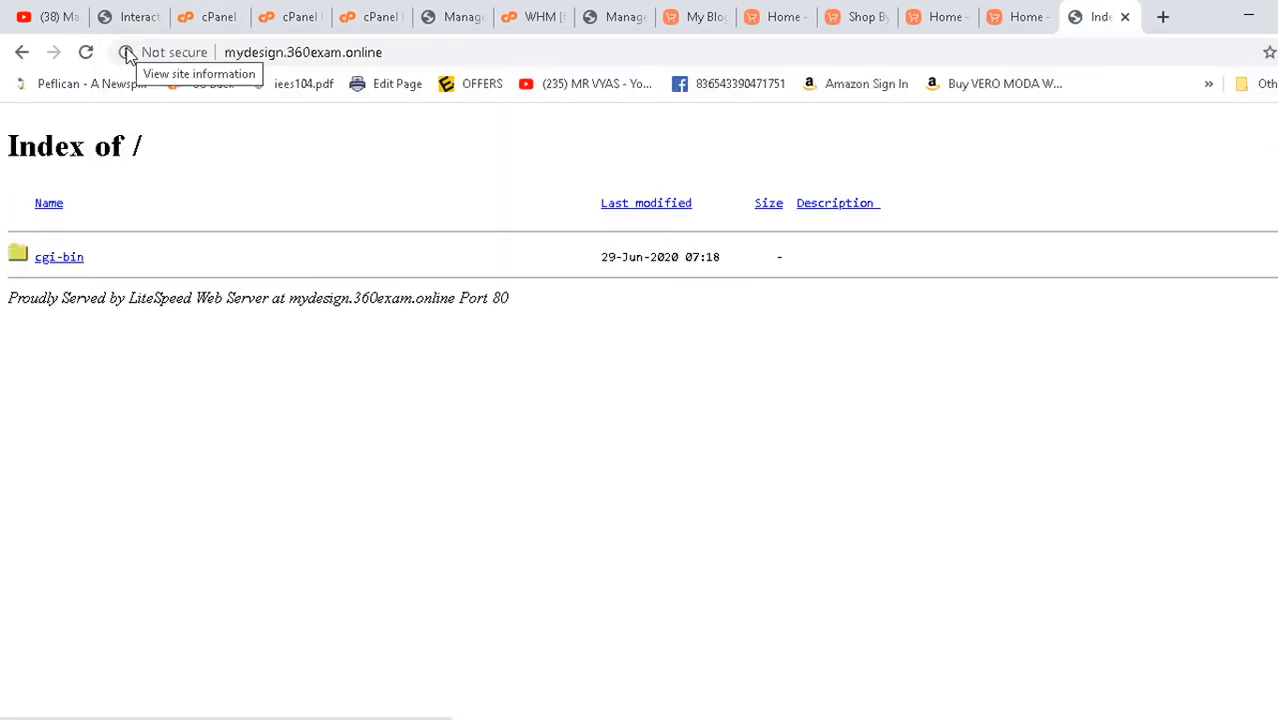
- Highlight the web server name, hostname and port in the Index of / footer
{"action": "left_click_drag", "start_coordinate": [282, 395], "coordinate": [531, 516]}
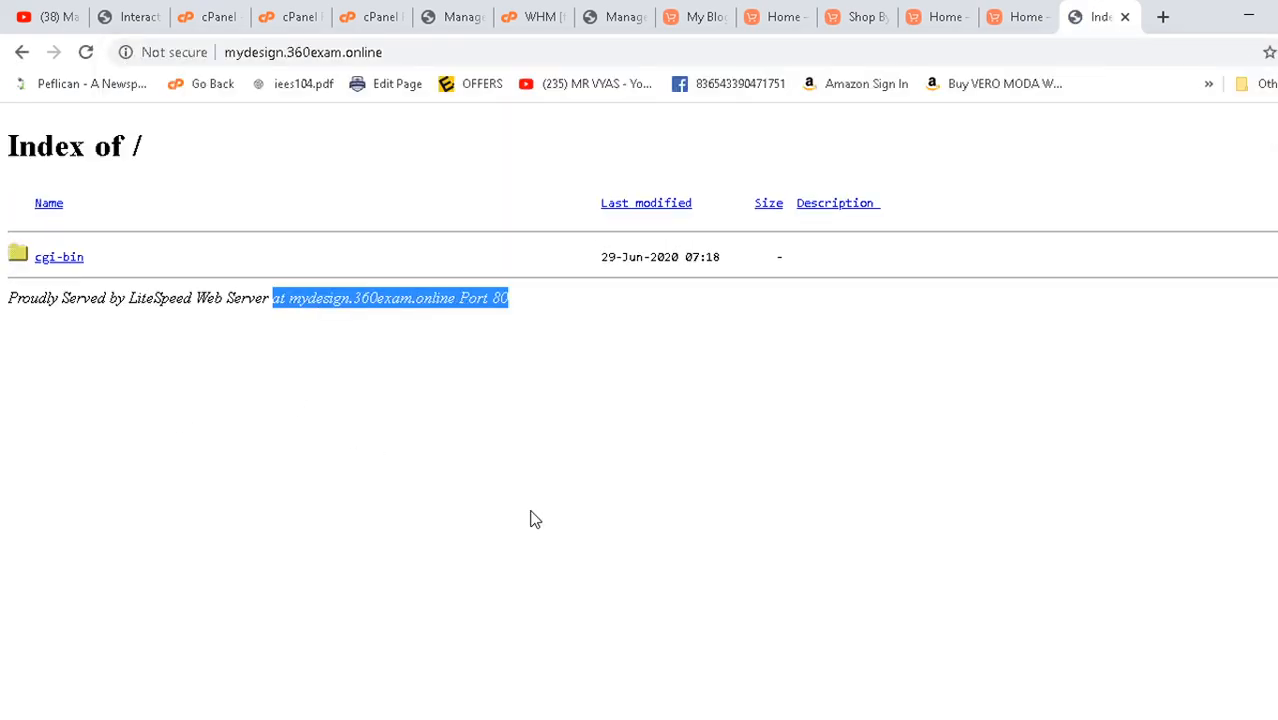
{"action": "left_click", "coordinate": [168, 460]}
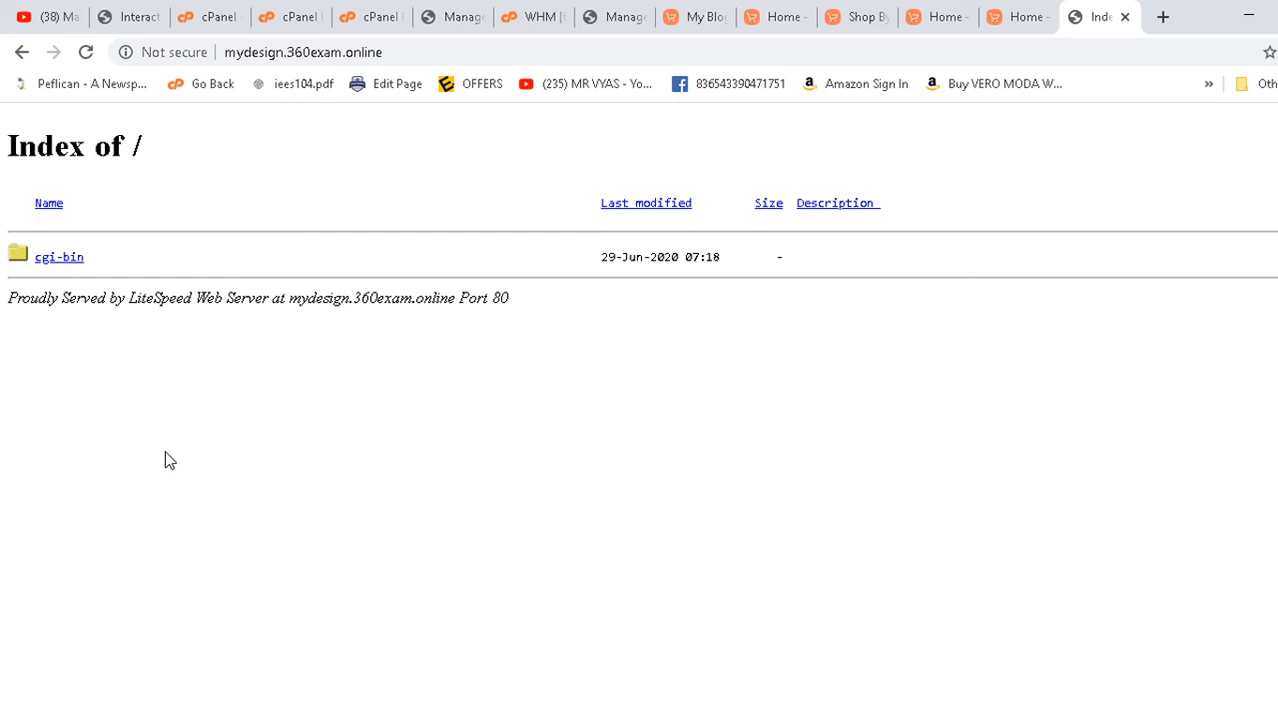
{"action": "left_click_drag", "start_coordinate": [147, 456], "coordinate": [267, 490]}
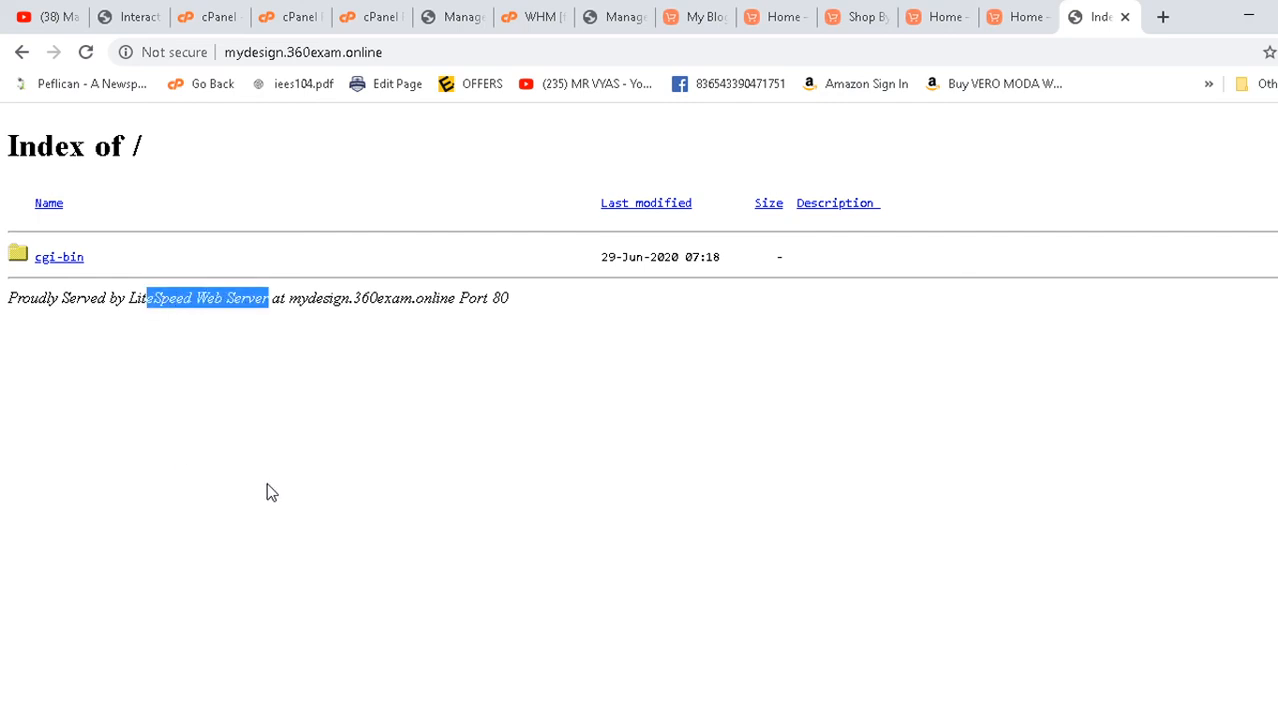
{"action": "left_click", "coordinate": [175, 425]}
{"action": "left_click_drag", "start_coordinate": [243, 311], "coordinate": [322, 437]}
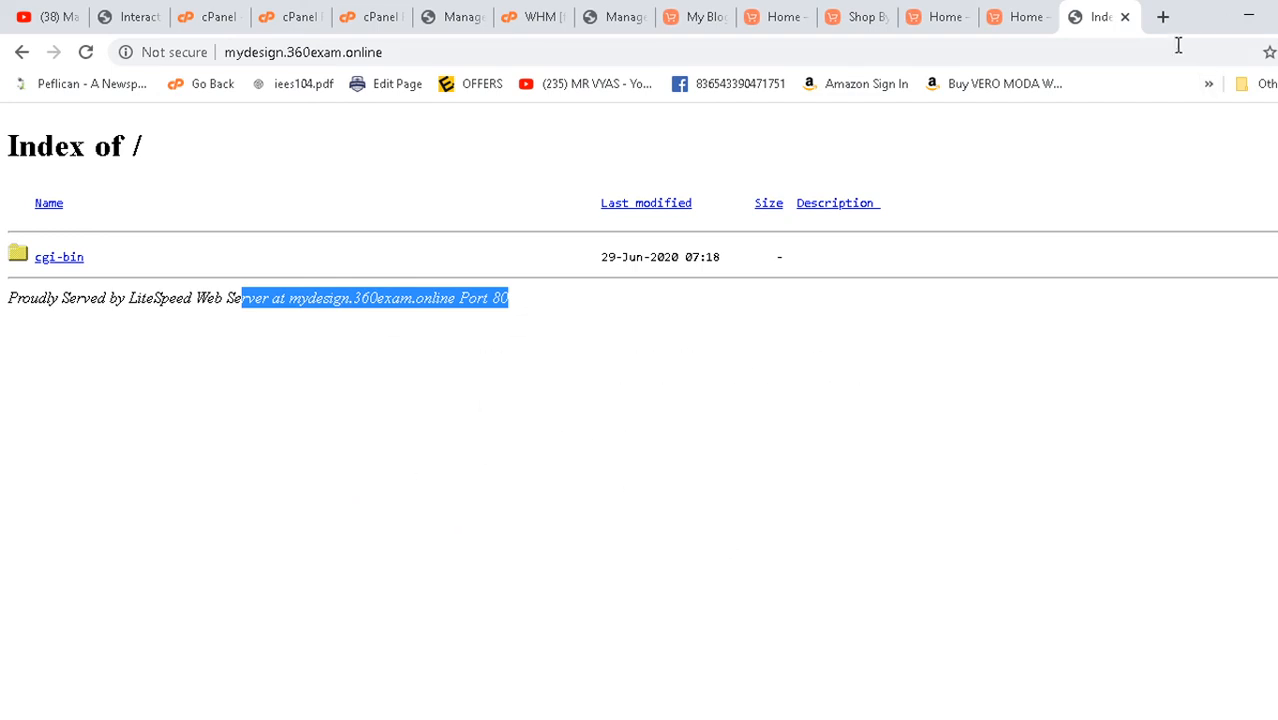
{"action": "left_click", "coordinate": [1163, 16]}
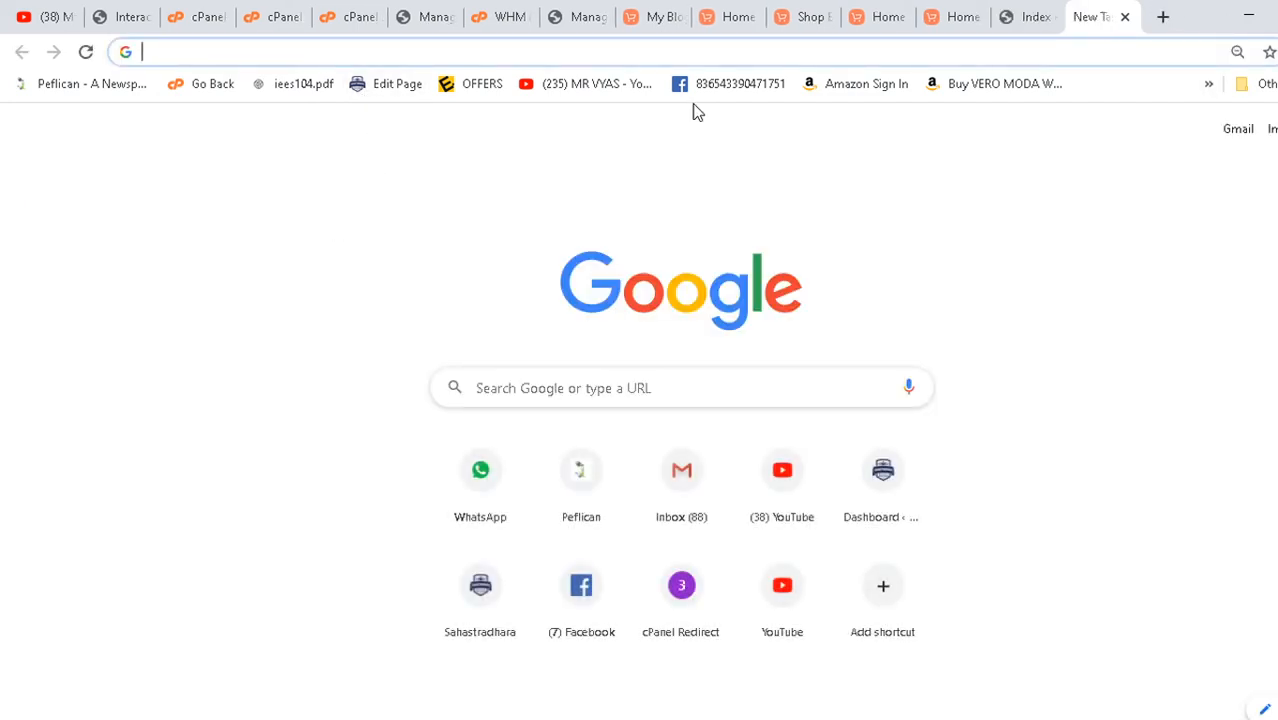
- Search Google for 'w3 school free demo' and view the Band demo from W3.CSS Templates
{"action": "type", "text": "w"}
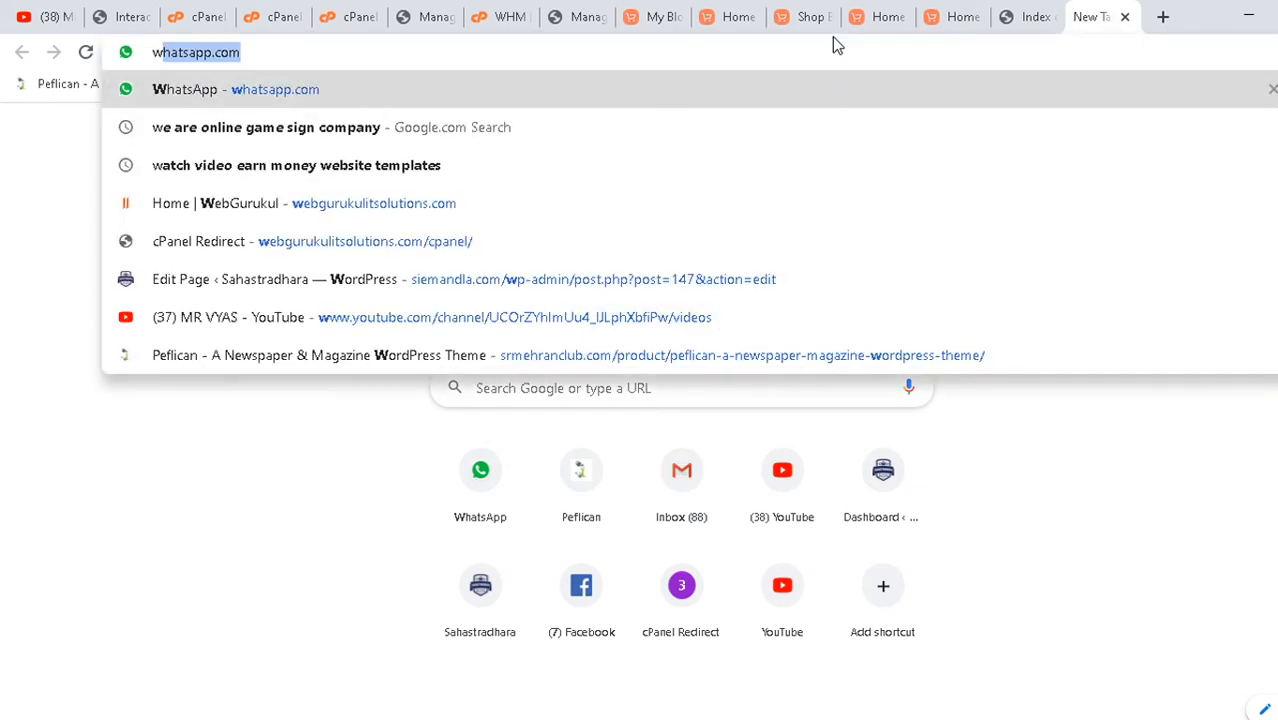
{"action": "type", "text": "3 sch"}
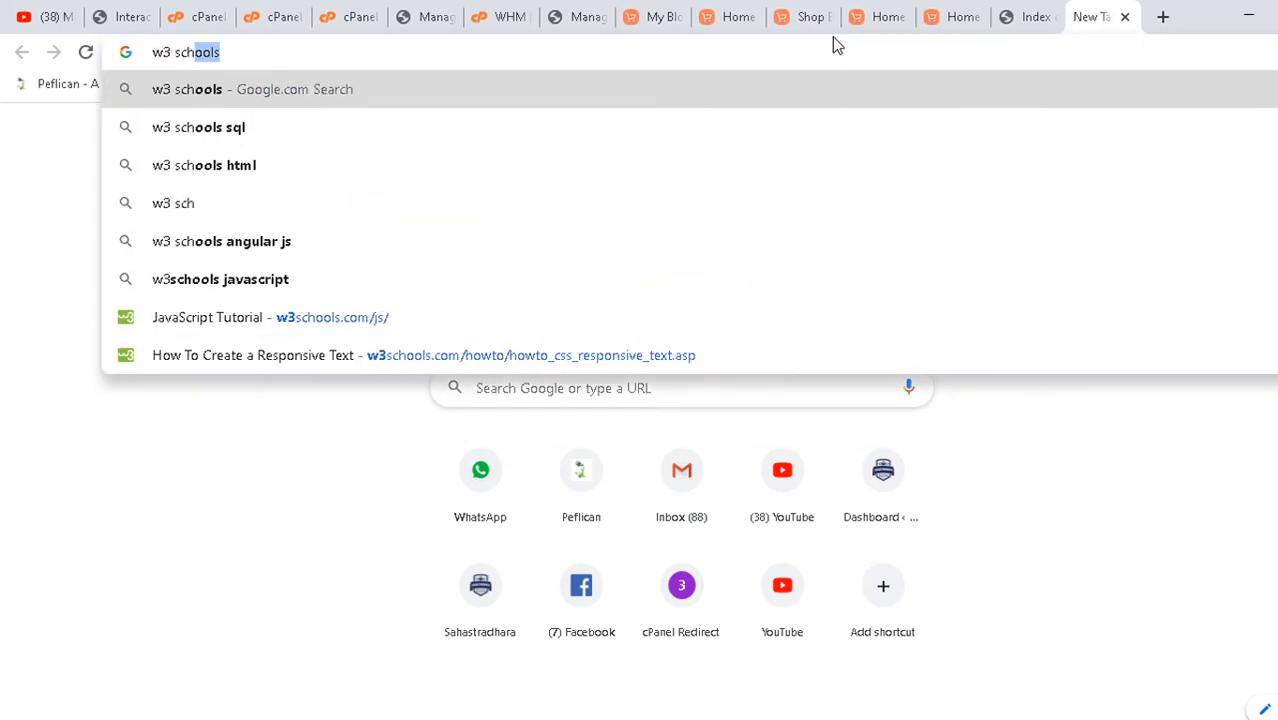
{"action": "type", "text": "ool free demo"}
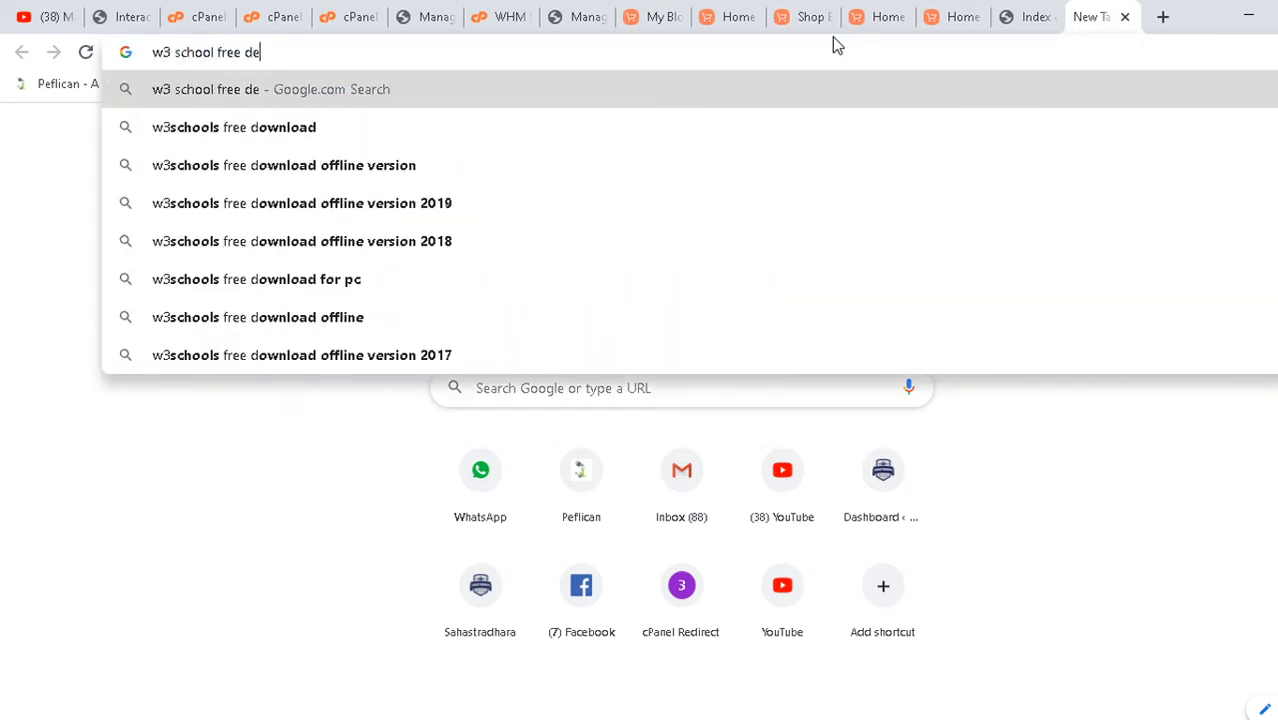
{"action": "key", "text": "Return"}
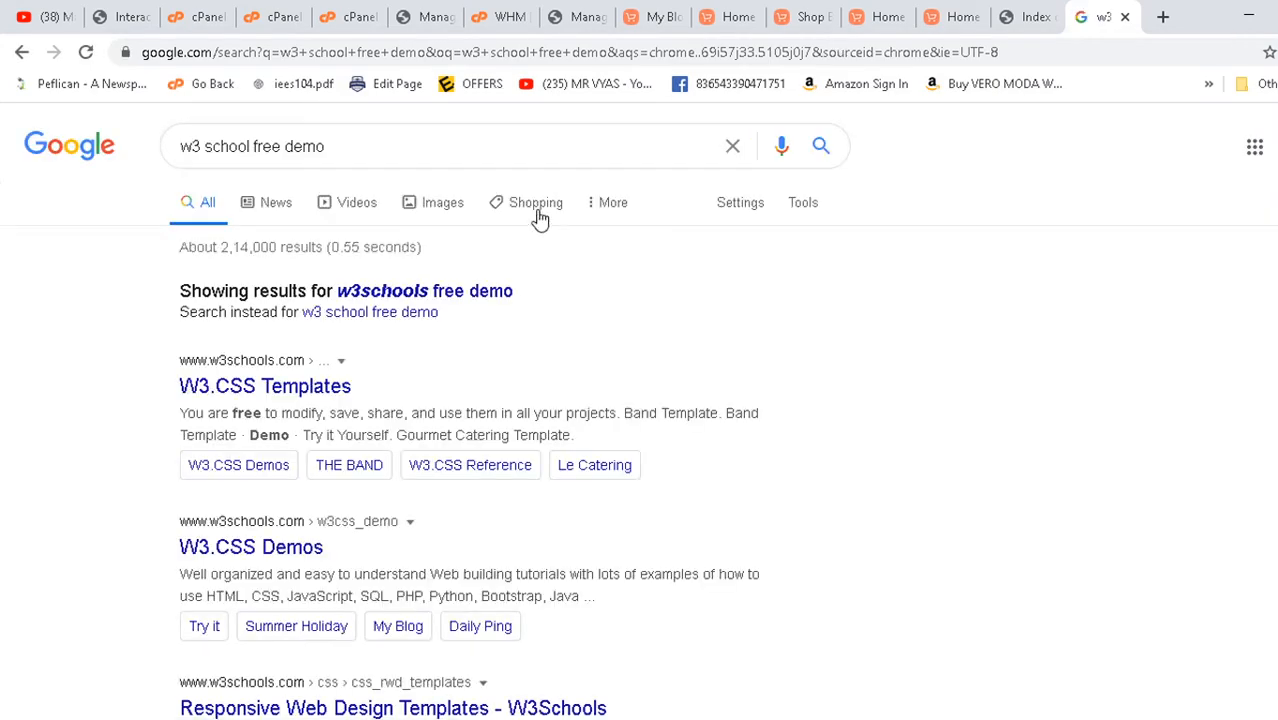
{"action": "left_click", "coordinate": [400, 293]}
{"action": "left_click", "coordinate": [276, 318]}
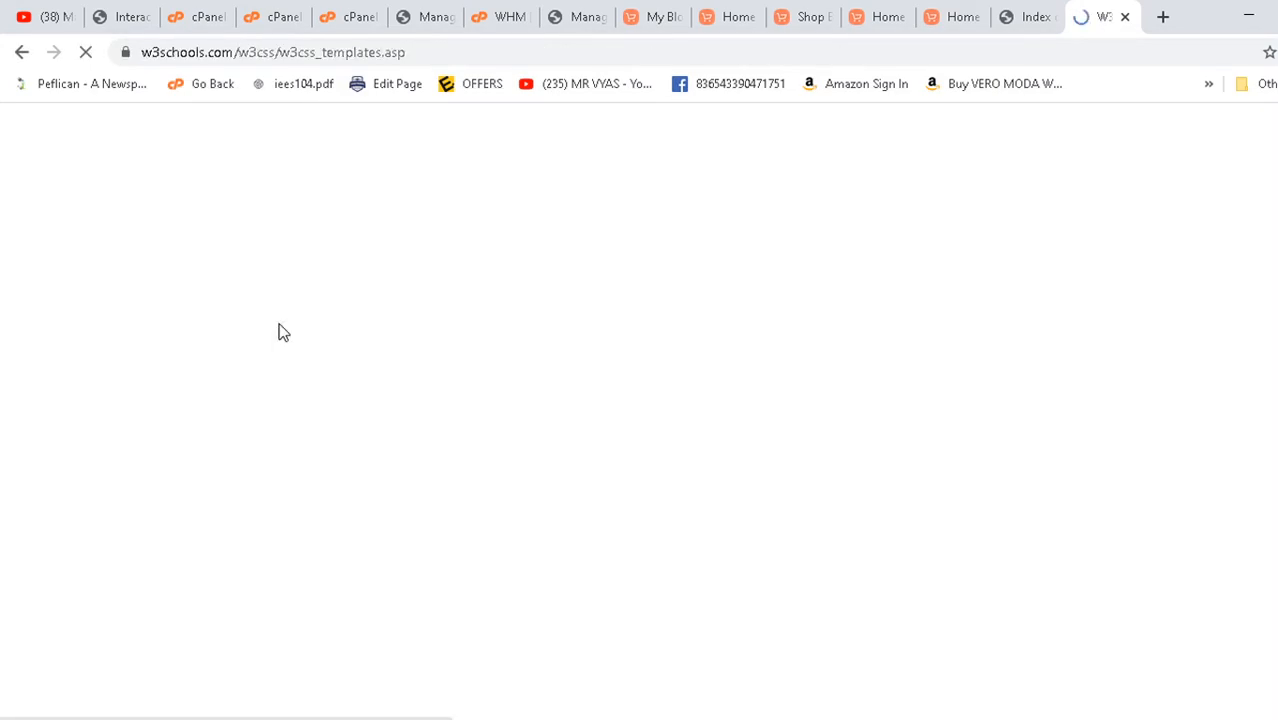
{"action": "scroll", "coordinate": [593, 390], "scroll_direction": "down", "scroll_amount": 8}
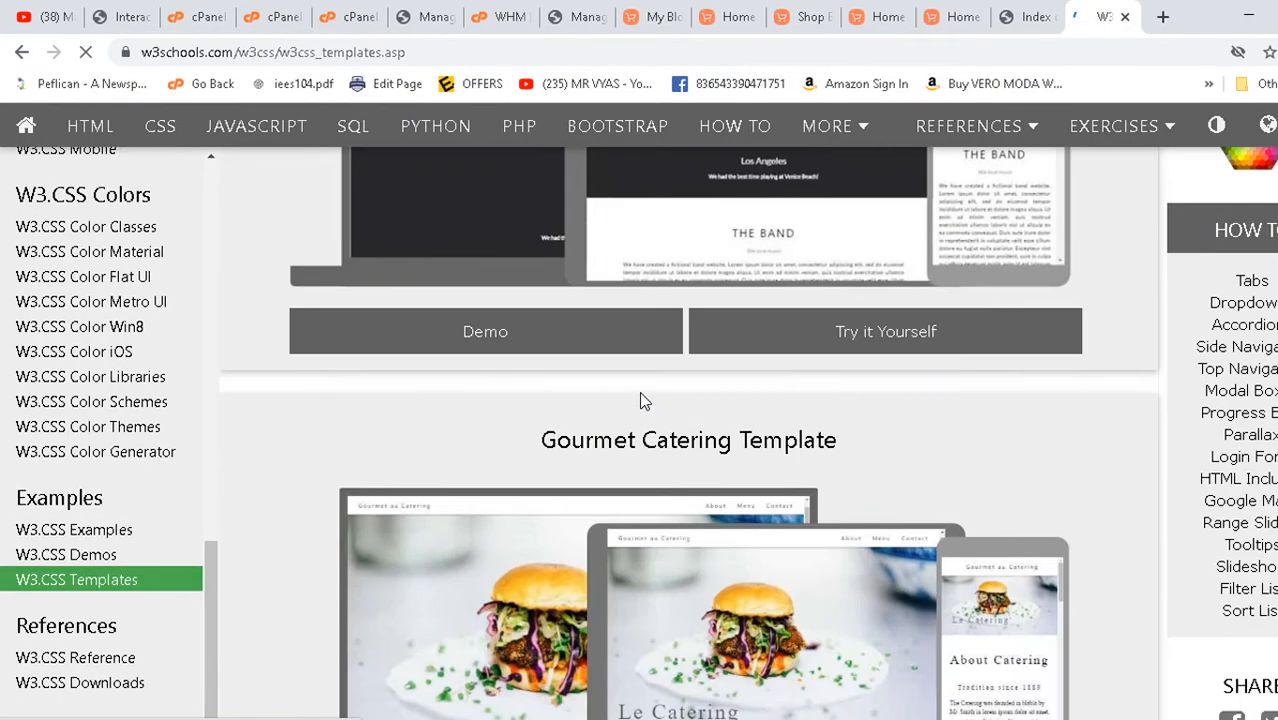
{"action": "left_click", "coordinate": [531, 345]}
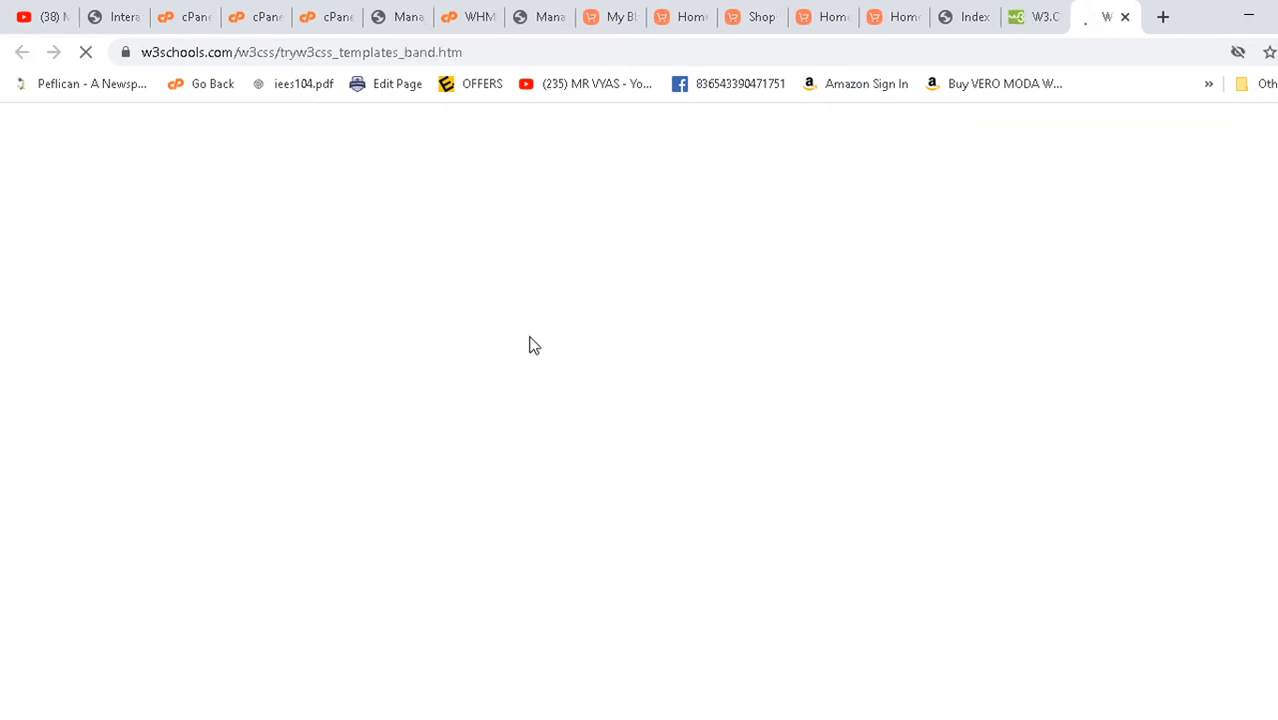
- Open the Band template's code in the Try it Yourself editor and select all of it
{"action": "scroll", "coordinate": [533, 348], "scroll_direction": "down", "scroll_amount": 20}
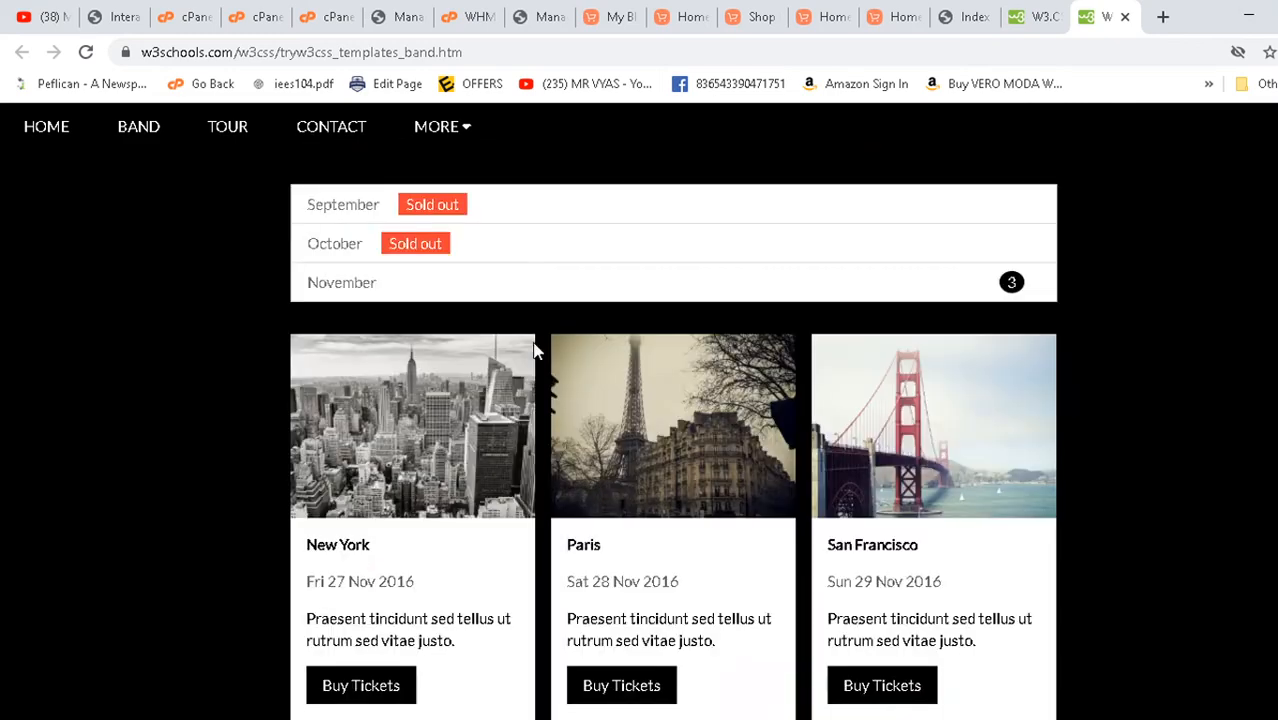
{"action": "scroll", "coordinate": [535, 345], "scroll_direction": "down", "scroll_amount": 5}
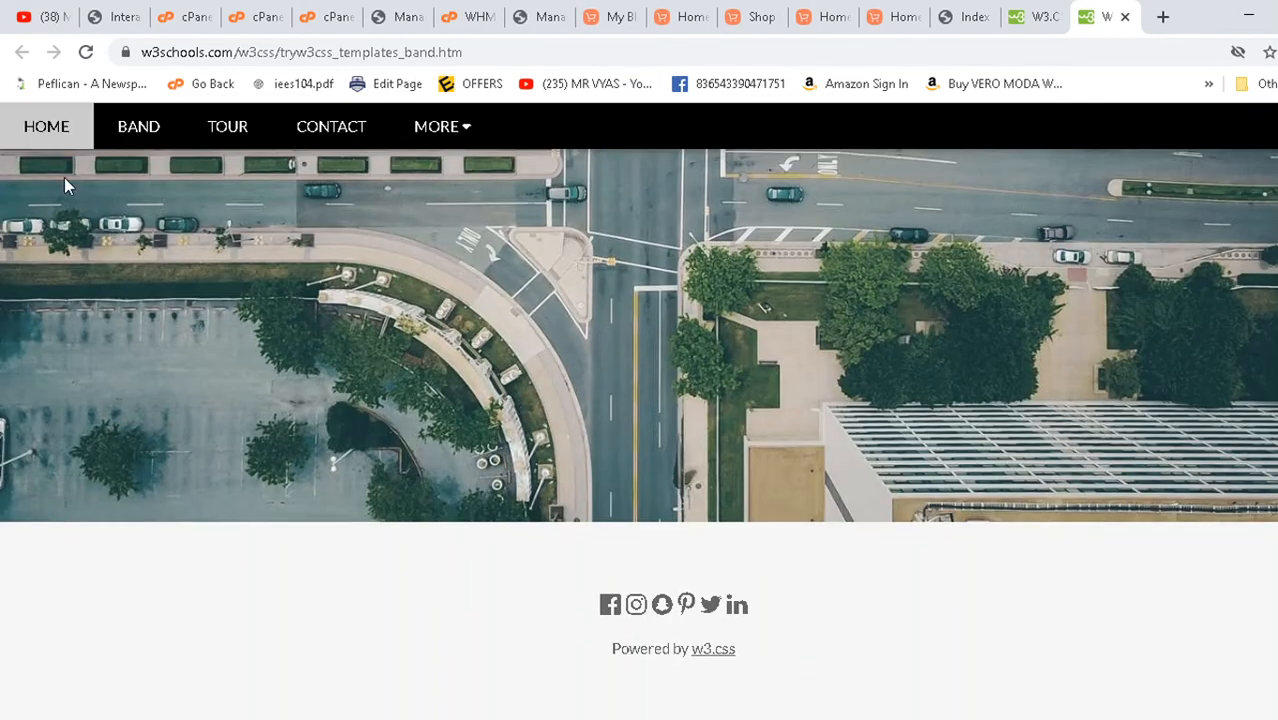
{"action": "left_click", "coordinate": [1058, 18]}
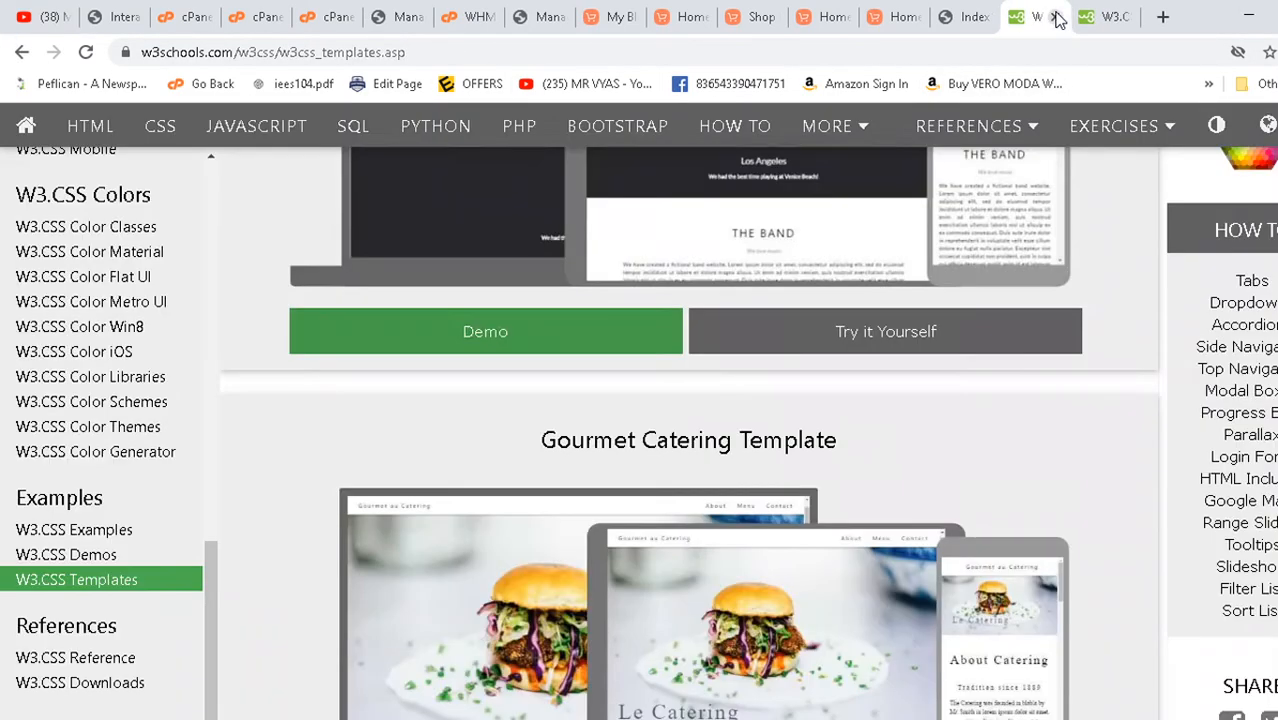
{"action": "left_click", "coordinate": [885, 333]}
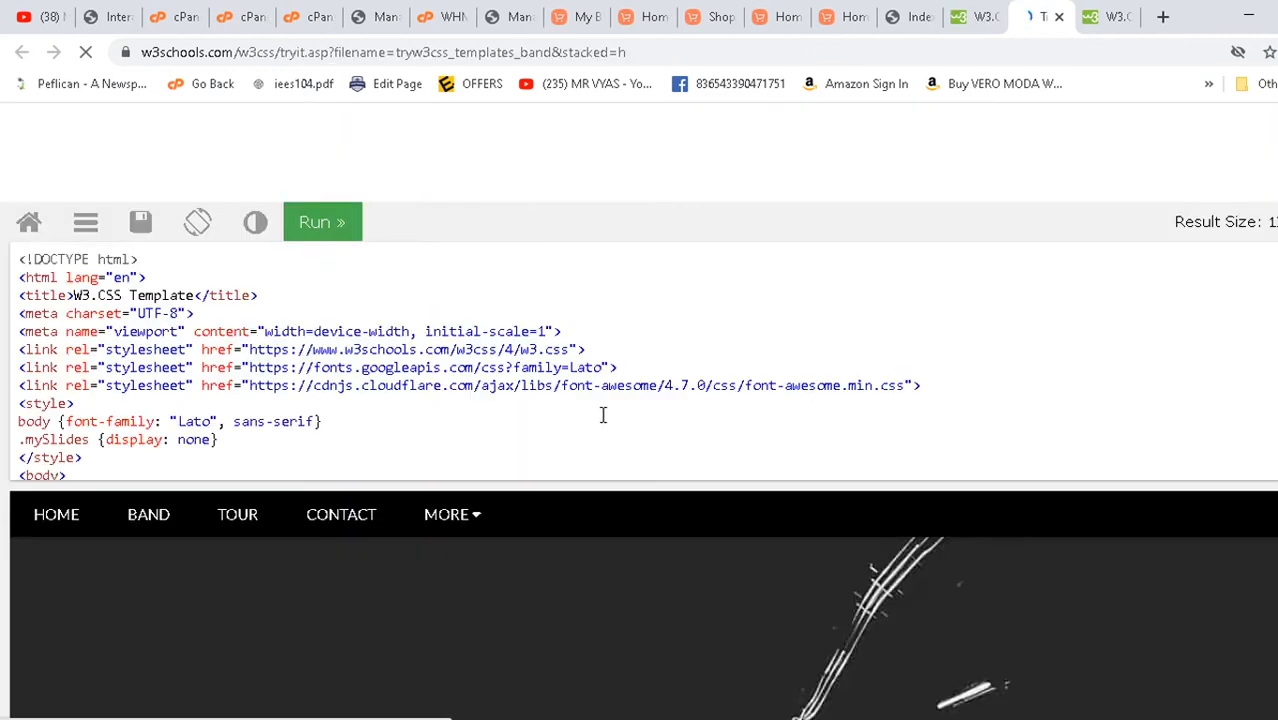
{"action": "left_click", "coordinate": [212, 424]}
{"action": "key", "text": "ctrl+a"}
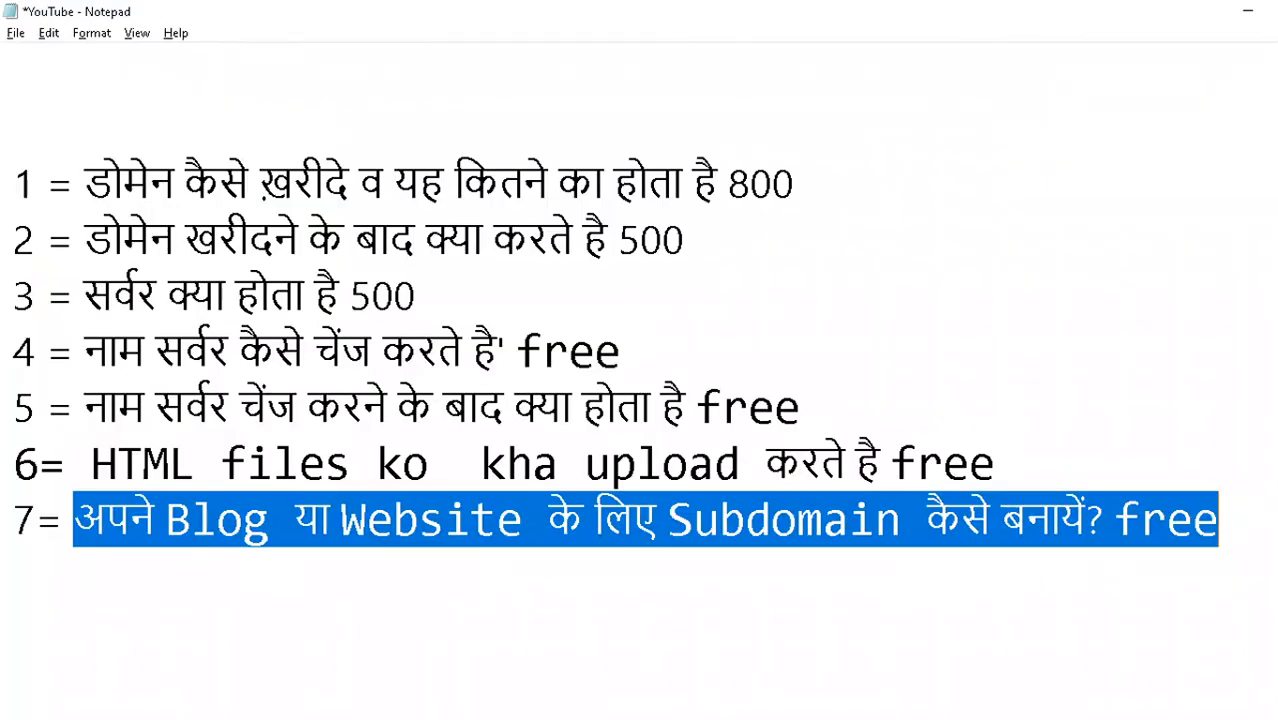
{"action": "key", "text": "super+d"}
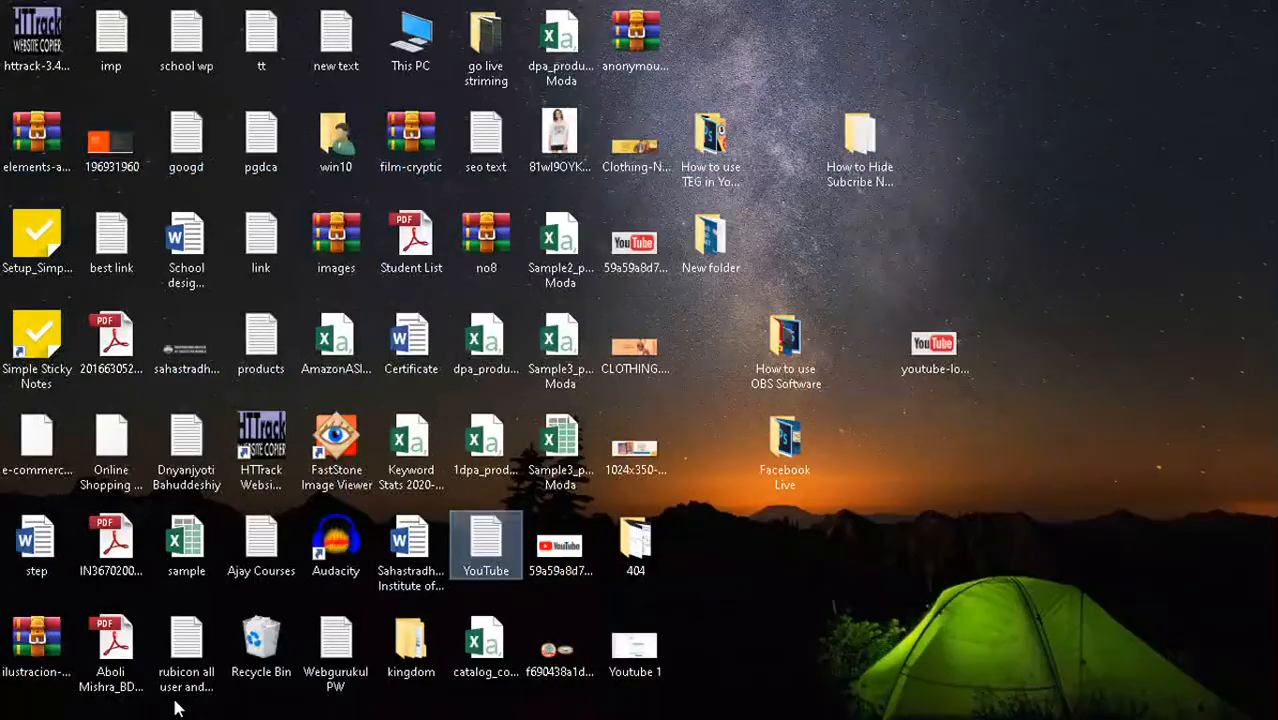
{"action": "key", "text": "super+d"}
- Save the notes, then paste the copied Band HTML code into a new Notepad document
{"action": "left_click", "coordinate": [257, 670]}
{"action": "key", "text": "ctrl+s"}
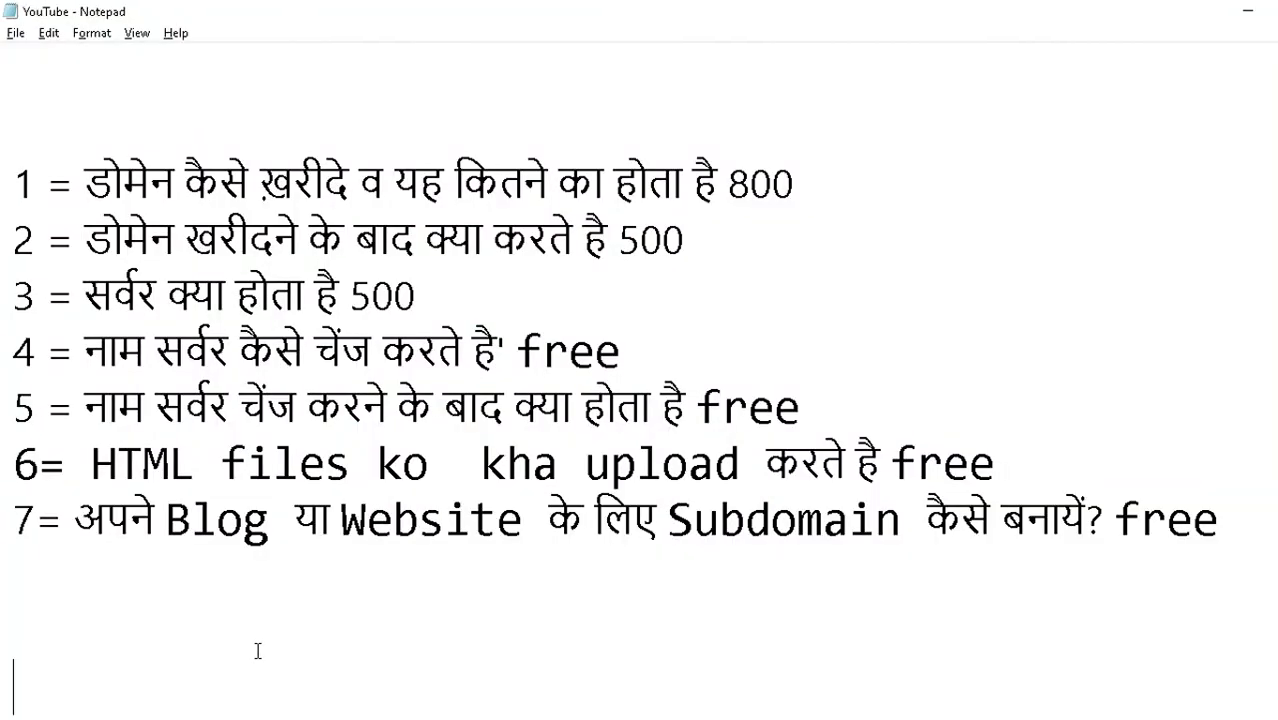
{"action": "key", "text": "super+d"}
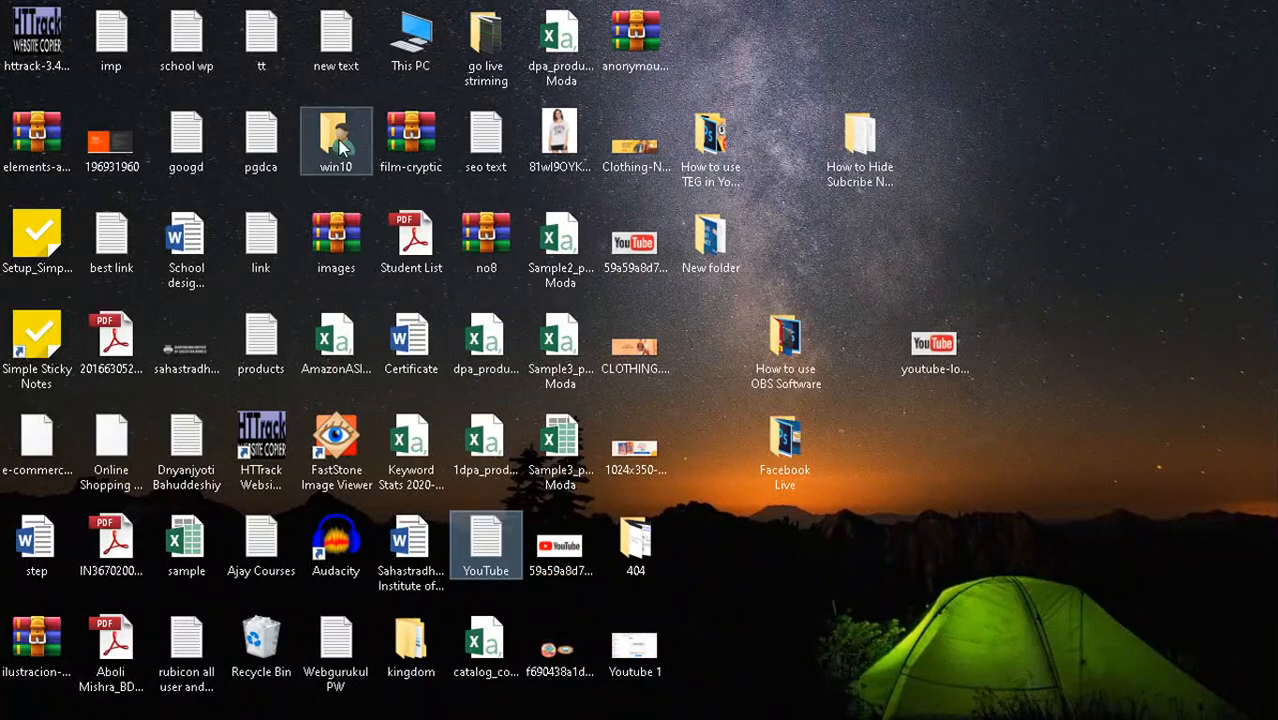
{"action": "double_click", "coordinate": [488, 150]}
{"action": "left_click", "coordinate": [241, 146]}
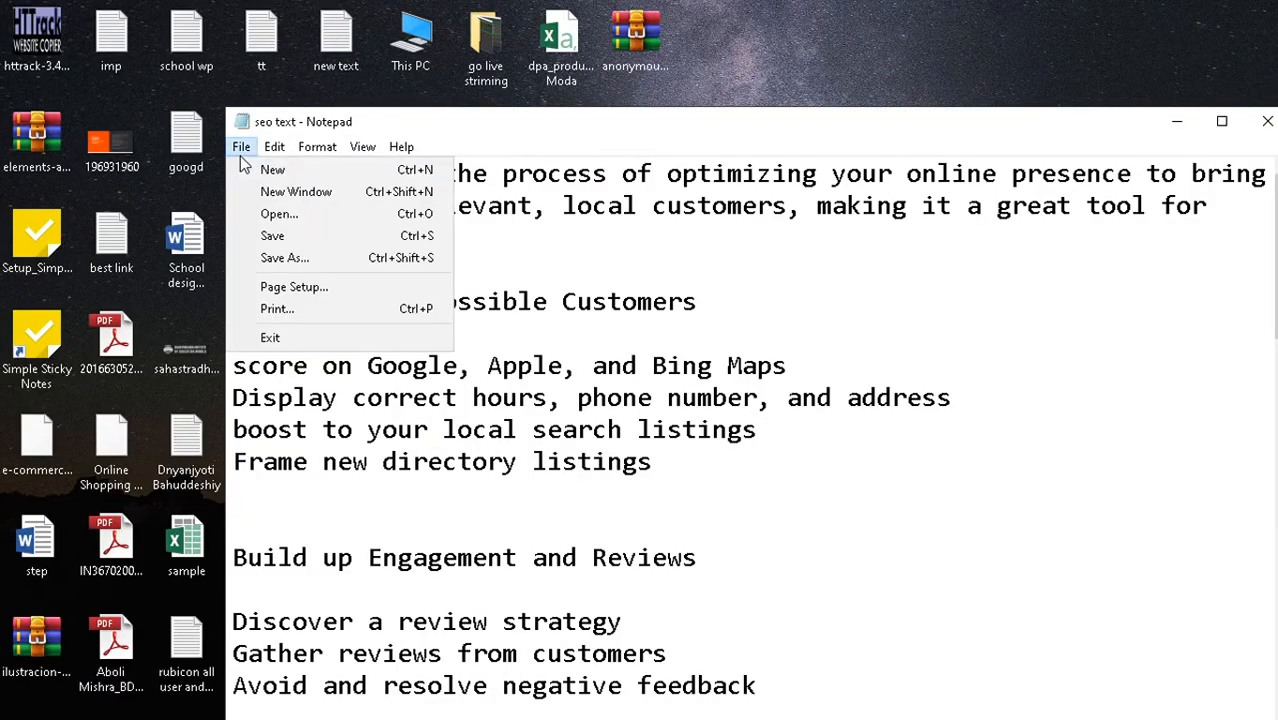
{"action": "left_click", "coordinate": [258, 170]}
{"action": "key", "text": "ctrl+v"}
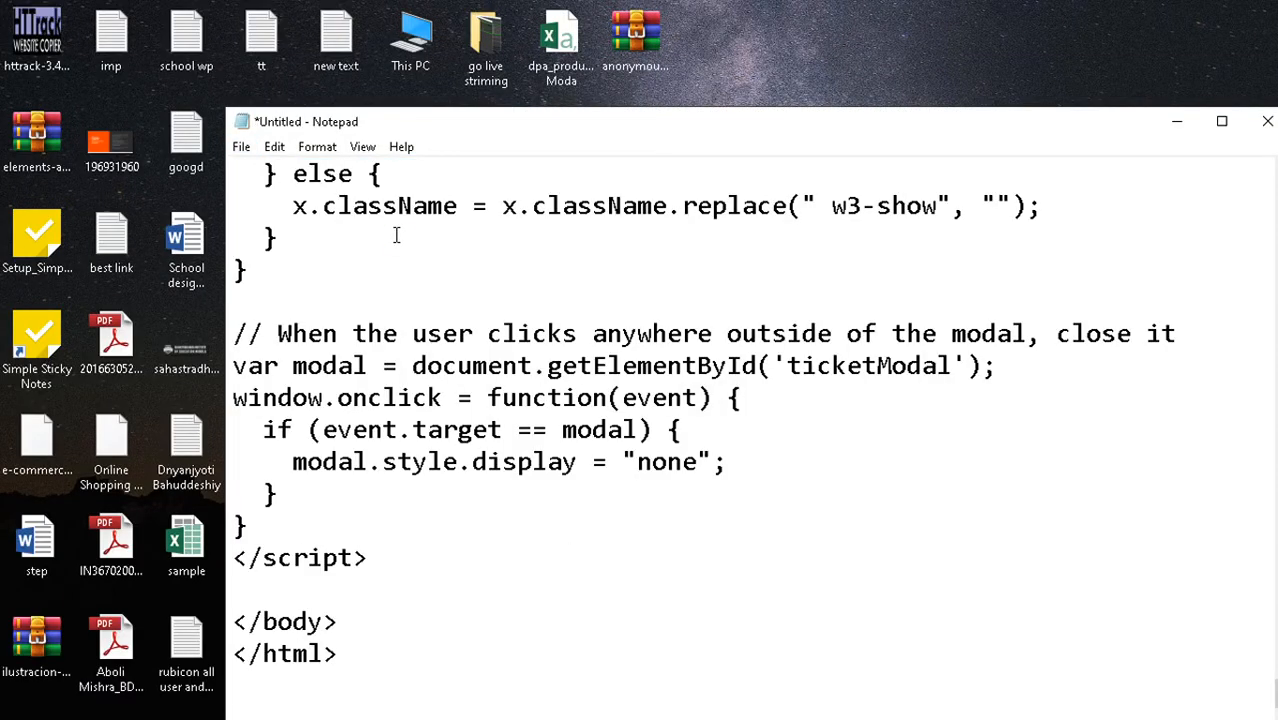
- In Save As, create a new folder named mydesign on the Desktop and enter it
{"action": "key", "text": "ctrl+s"}
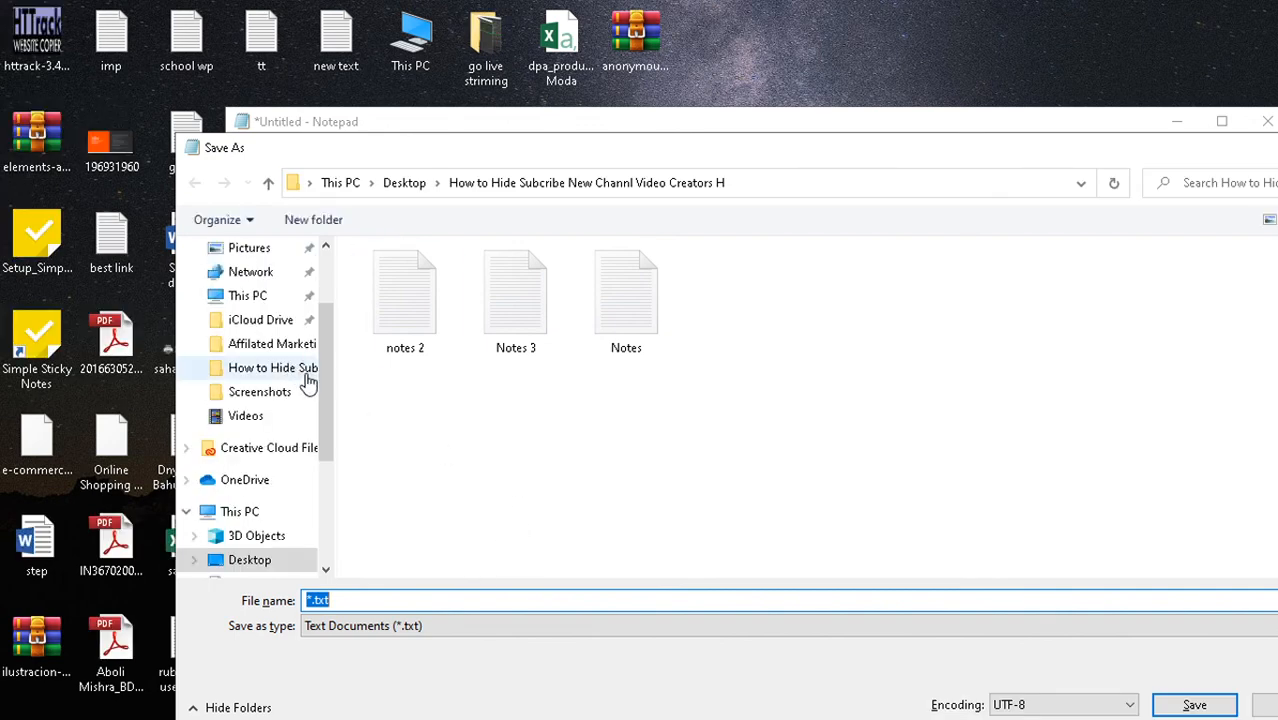
{"action": "left_click_drag", "start_coordinate": [331, 411], "coordinate": [331, 282]}
{"action": "left_click", "coordinate": [316, 334]}
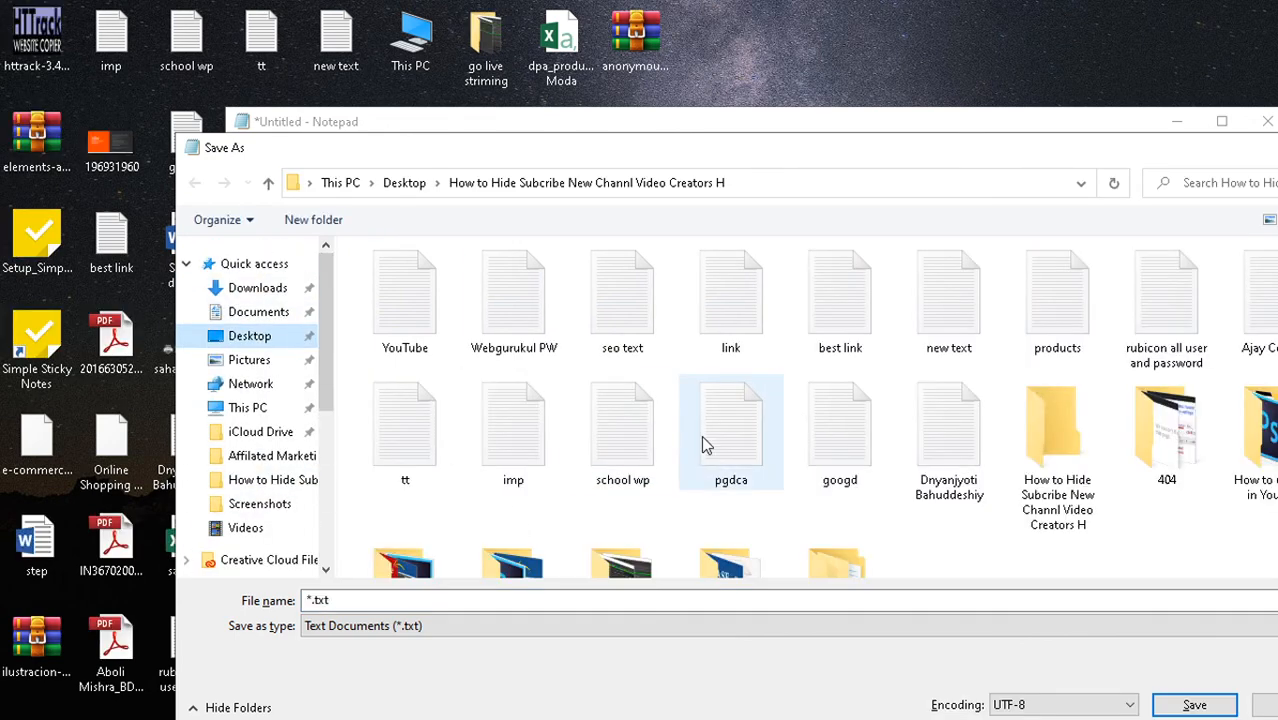
{"action": "scroll", "coordinate": [937, 495], "scroll_direction": "down", "scroll_amount": 1}
{"action": "right_click", "coordinate": [937, 494]}
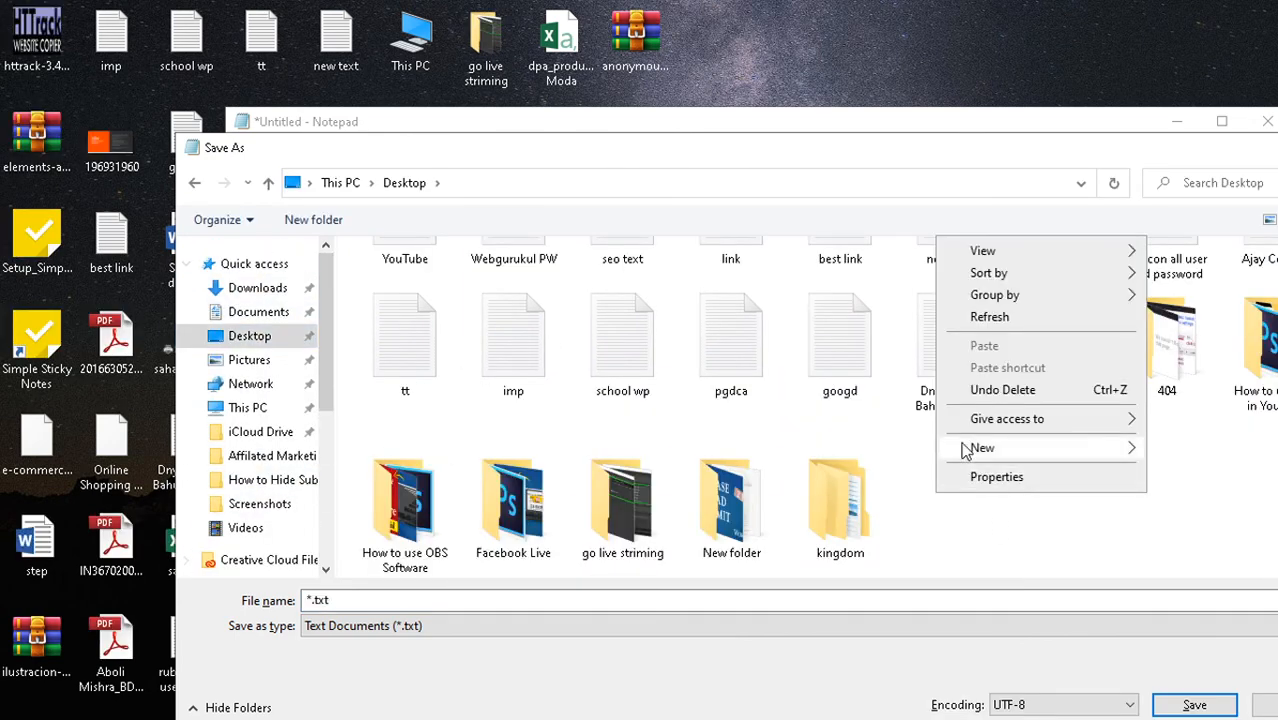
{"action": "mouse_move", "coordinate": [966, 451]}
{"action": "left_click", "coordinate": [680, 450]}
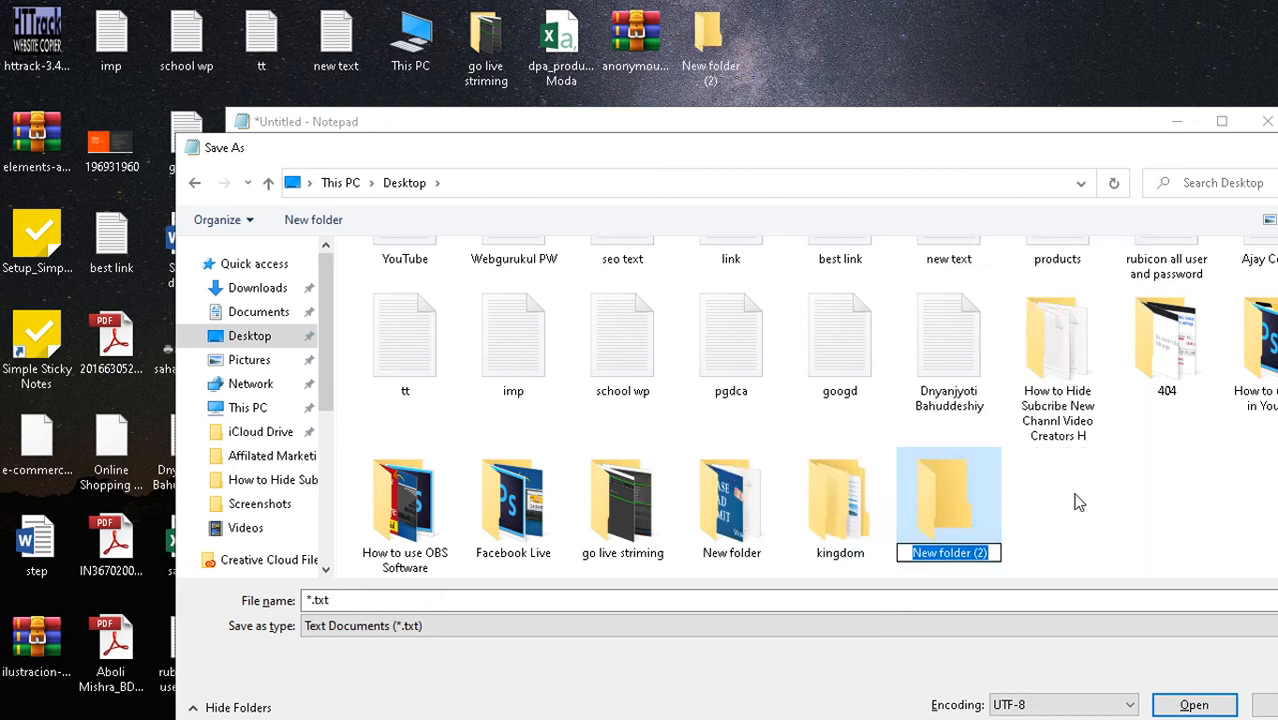
{"action": "type", "text": "myde"}
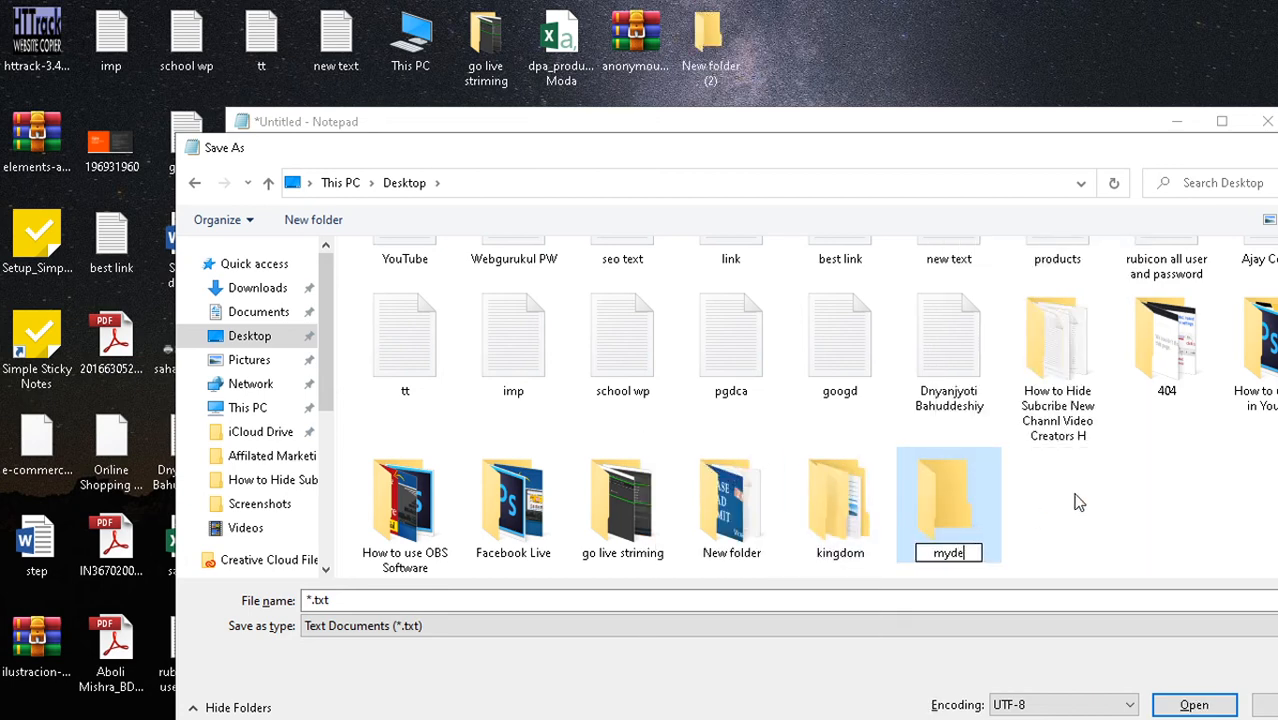
{"action": "type", "text": "sign"}
{"action": "key", "text": "Return"}
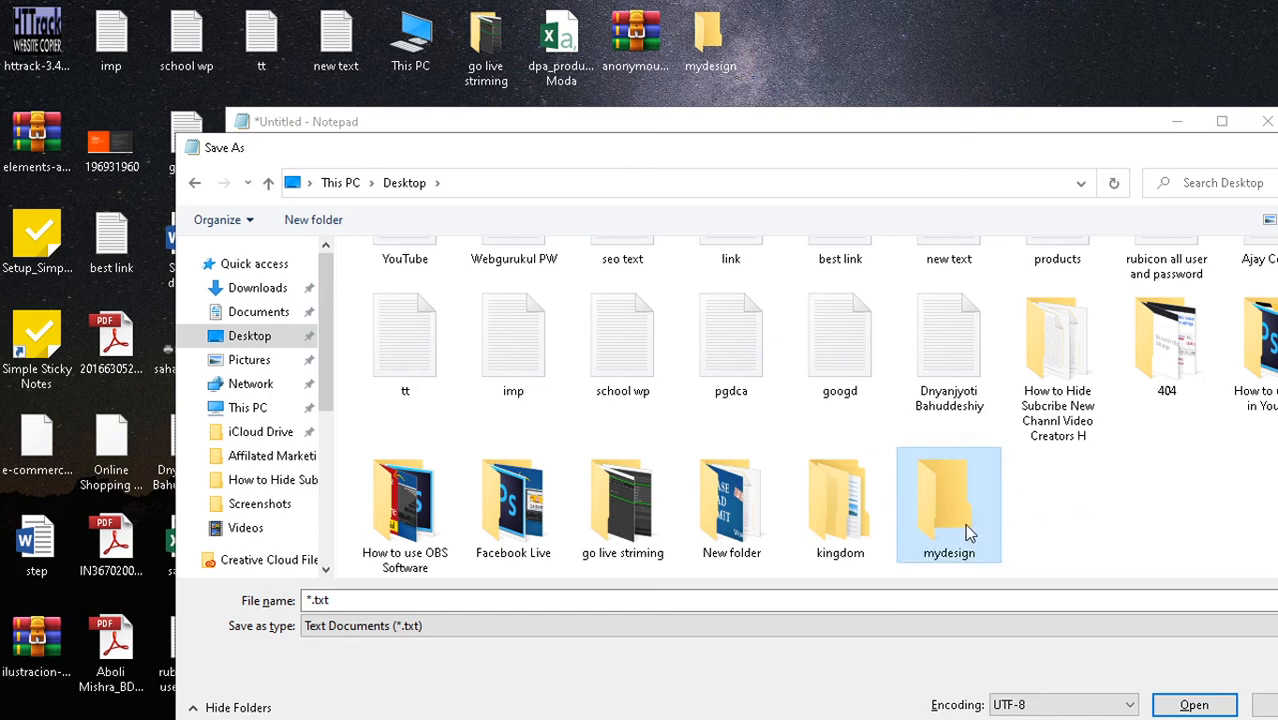
{"action": "double_click", "coordinate": [964, 528]}
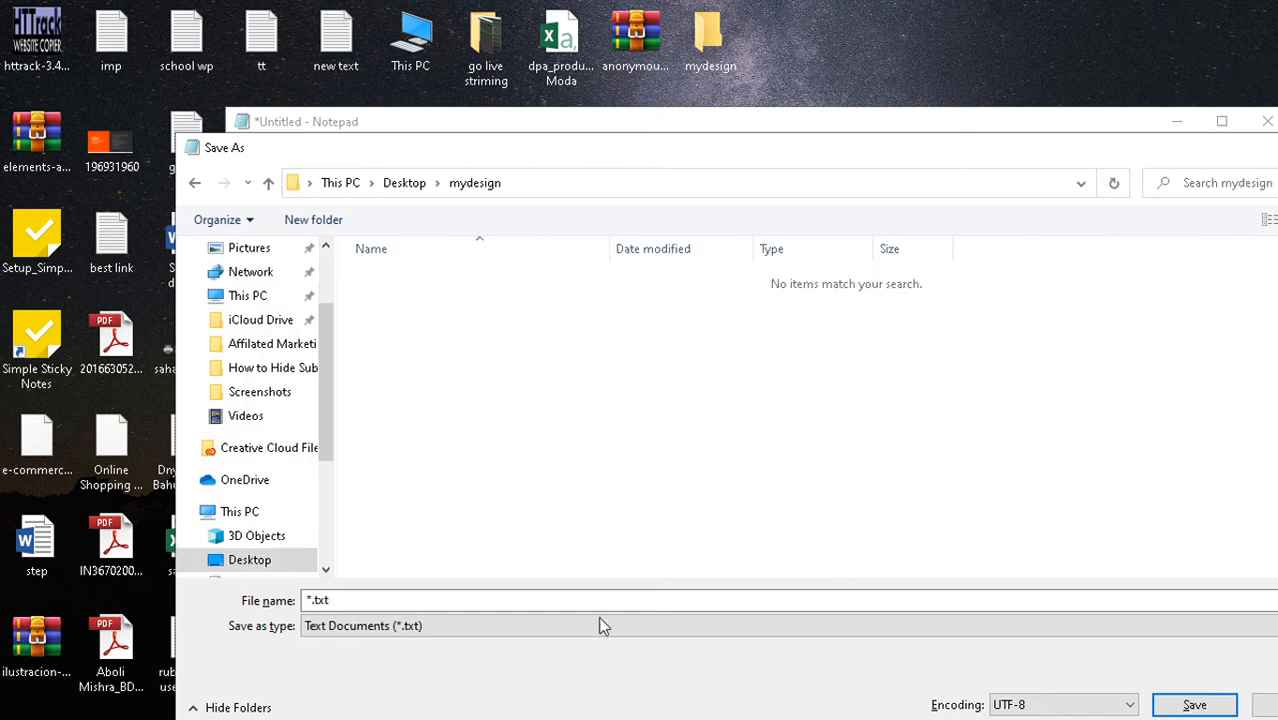
- Save the code as index.html inside mydesign and close Notepad
{"action": "left_click", "coordinate": [455, 603]}
{"action": "type", "text": "index.html"}
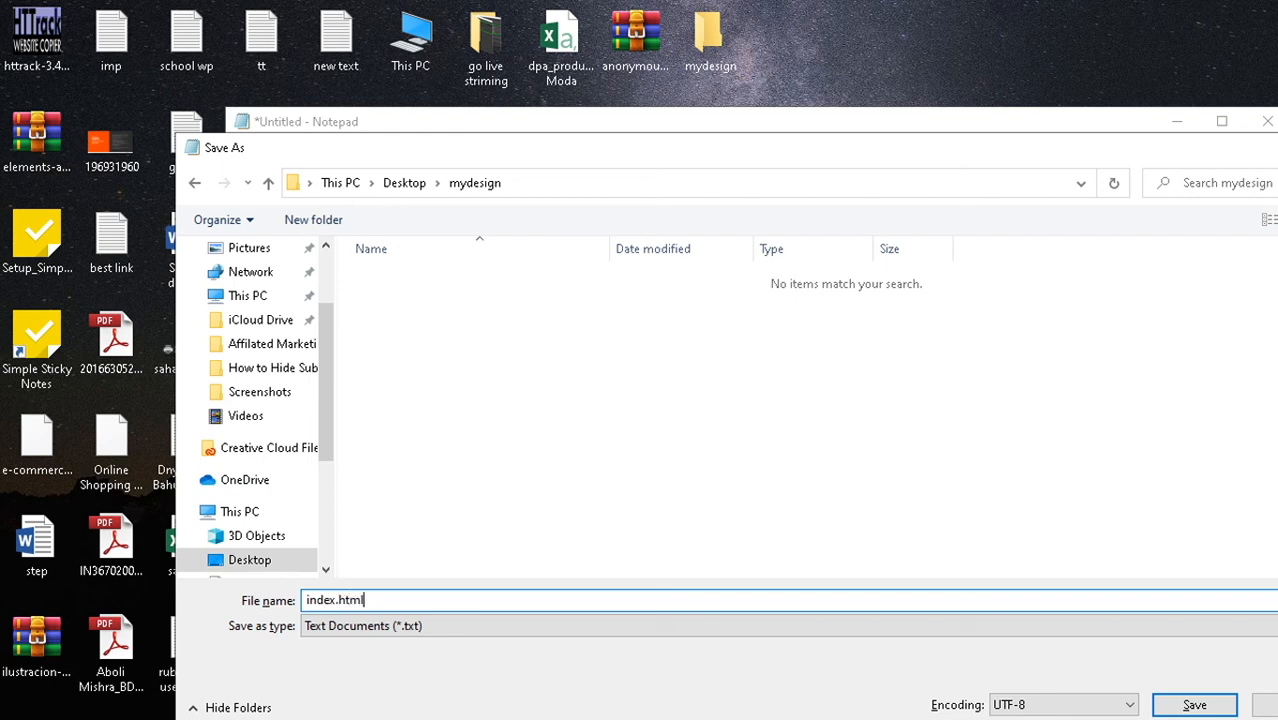
{"action": "left_click", "coordinate": [1197, 706]}
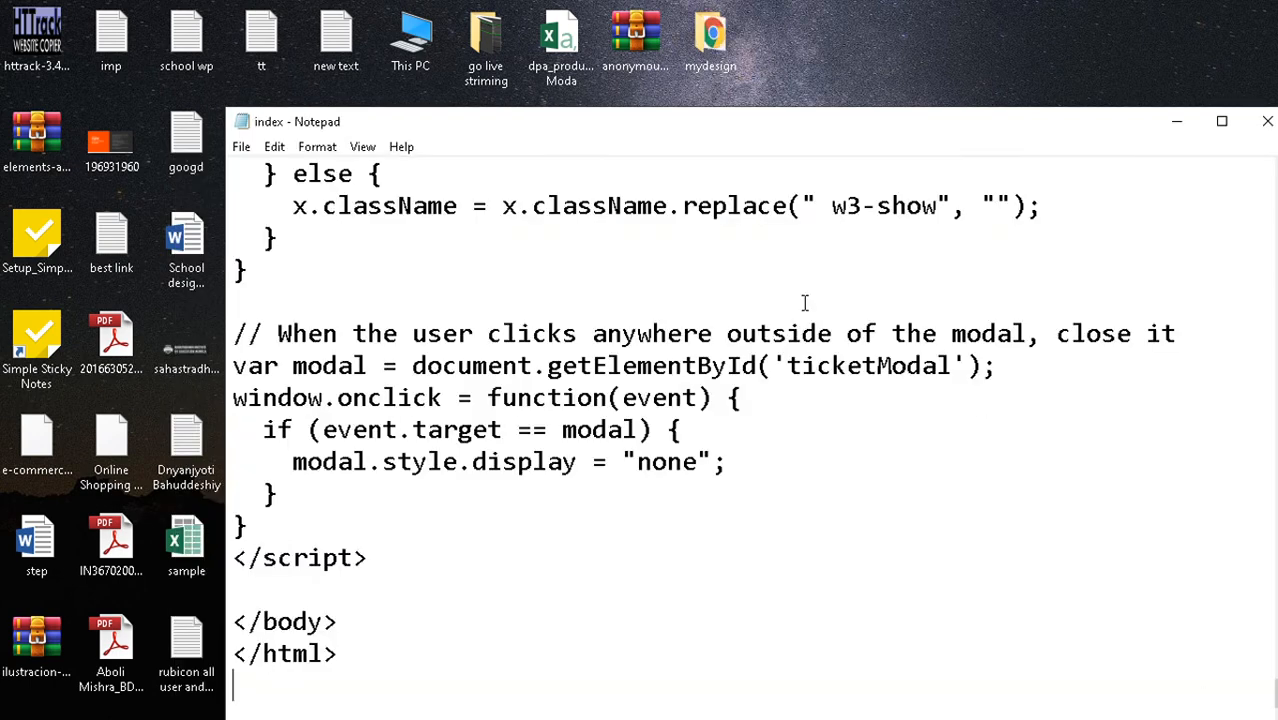
{"action": "left_click", "coordinate": [1267, 121]}
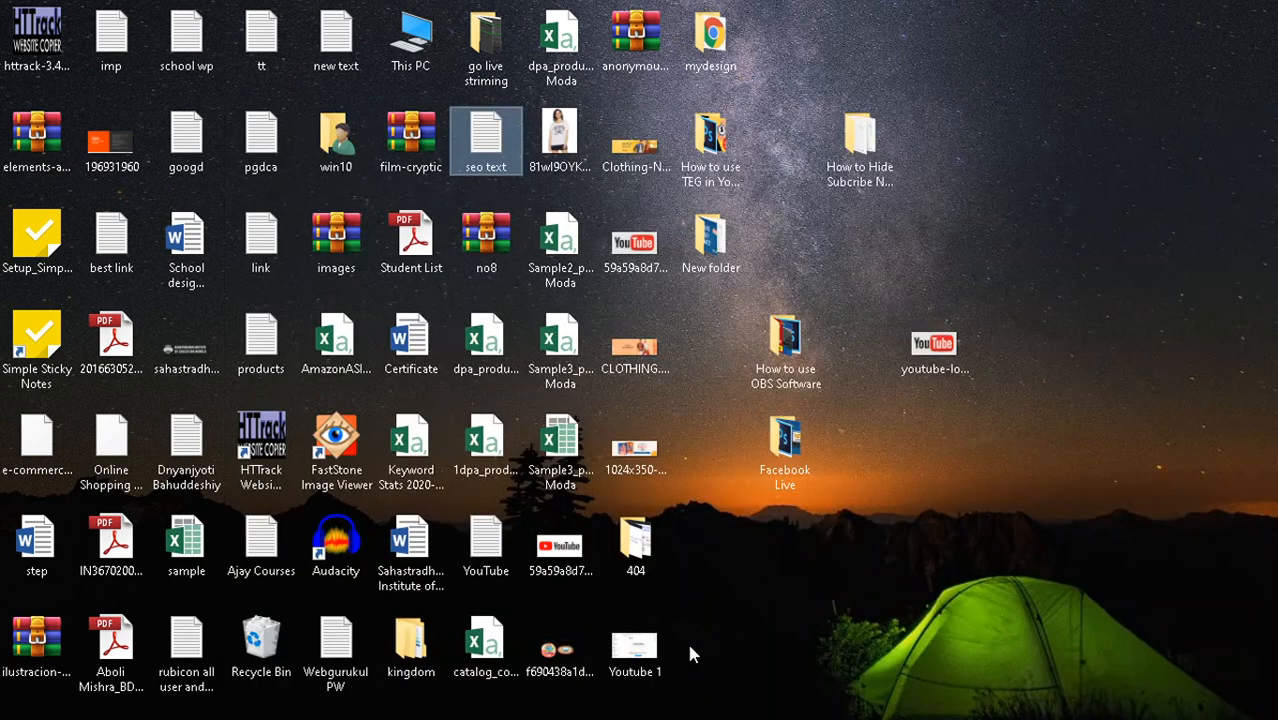
- Compress the mydesign folder into a mydesign archive placed on the desktop
{"action": "left_click", "coordinate": [706, 245]}
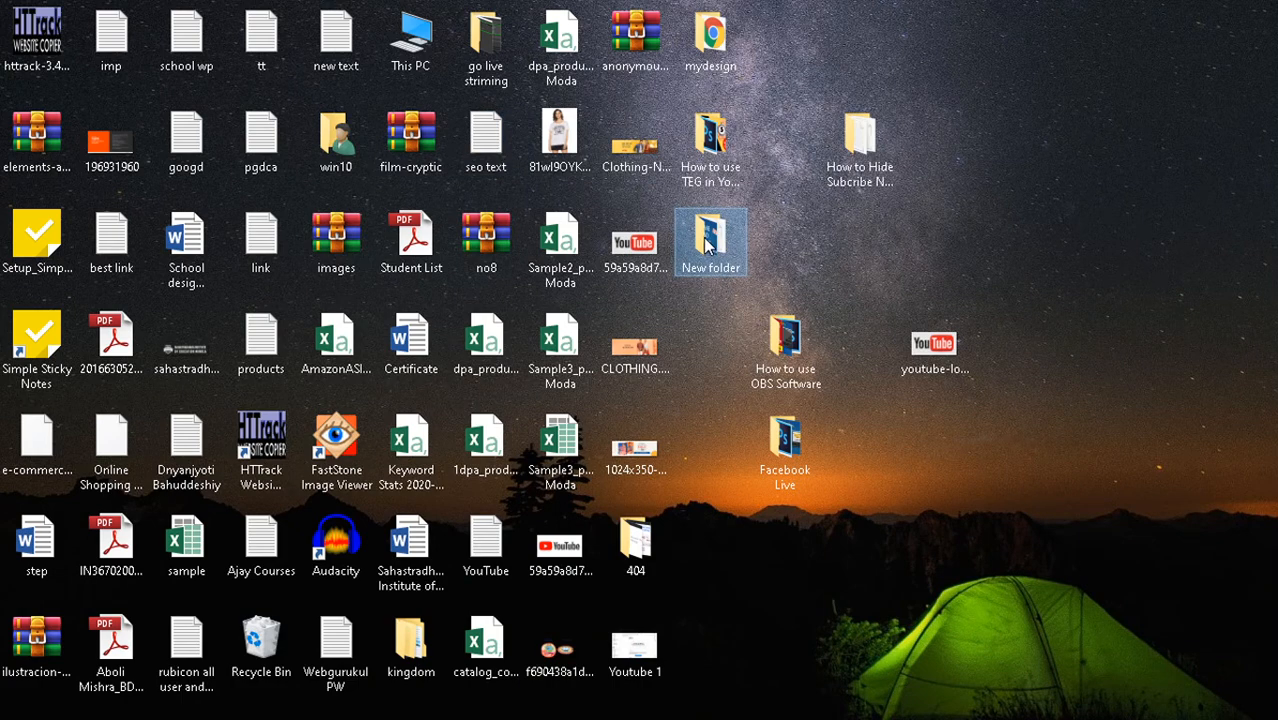
{"action": "left_click_drag", "start_coordinate": [708, 42], "coordinate": [1112, 228]}
{"action": "right_click", "coordinate": [1092, 235]}
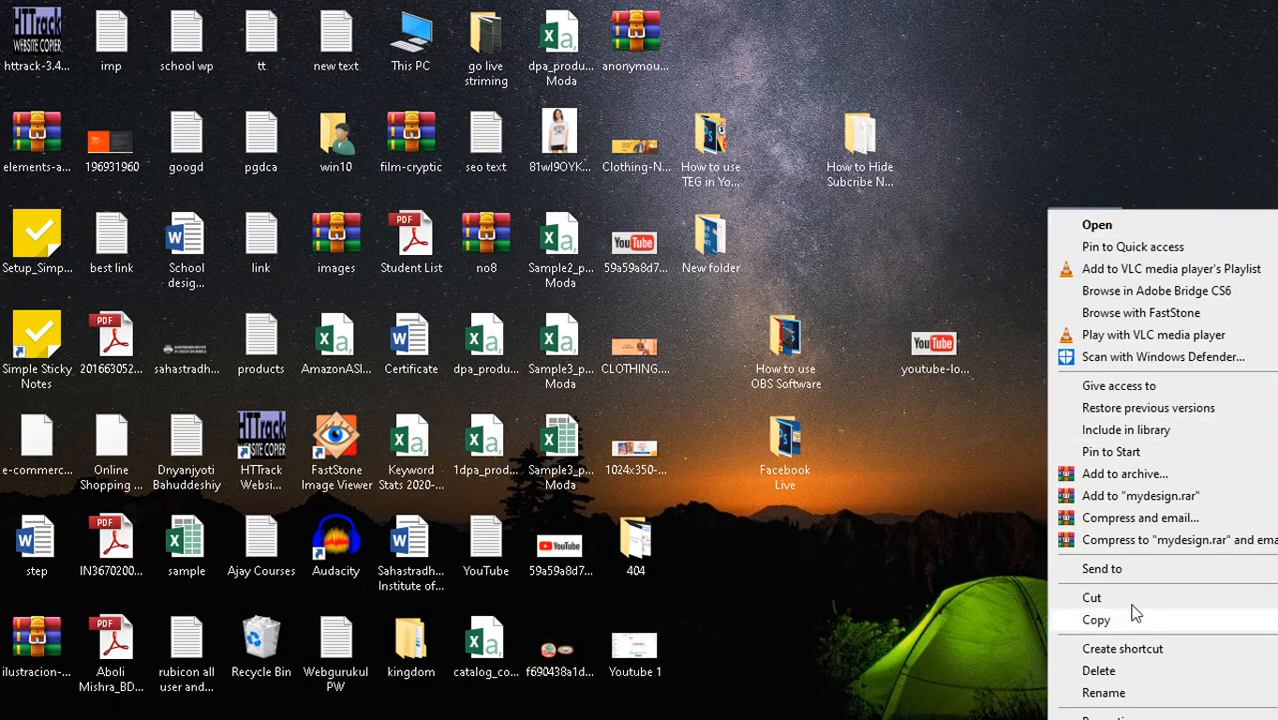
{"action": "mouse_move", "coordinate": [1105, 568]}
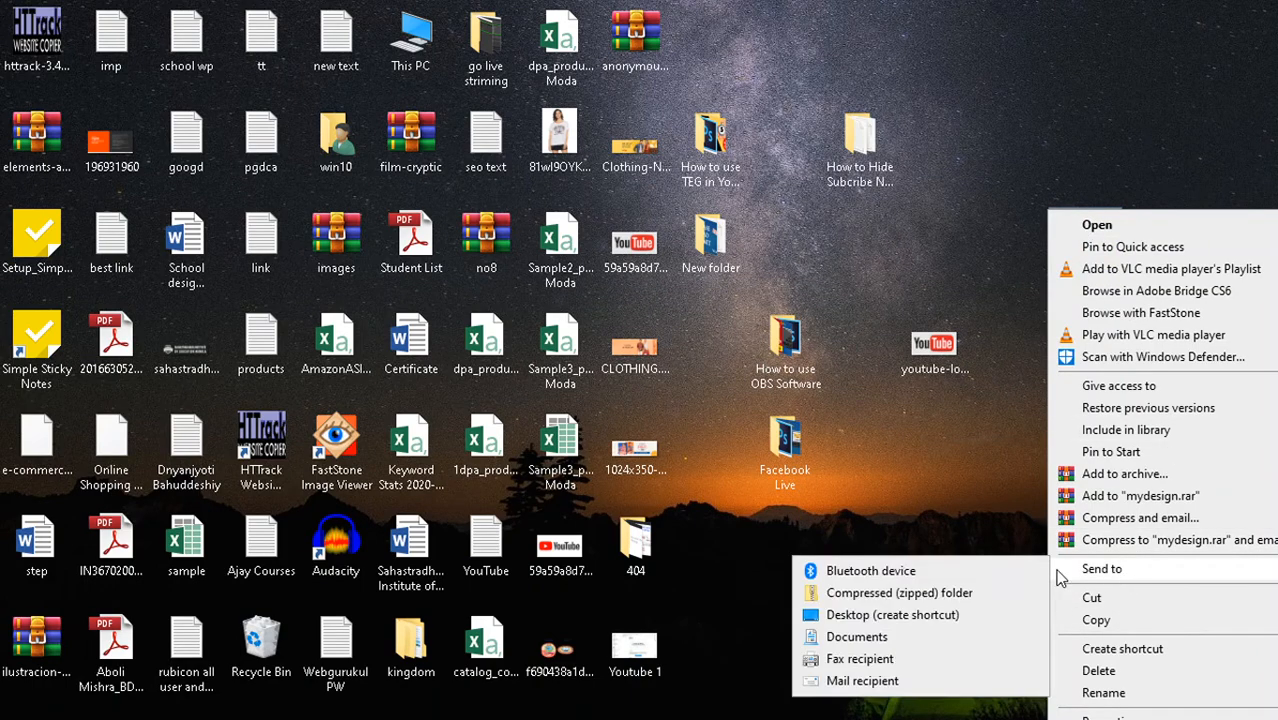
{"action": "left_click", "coordinate": [912, 592]}
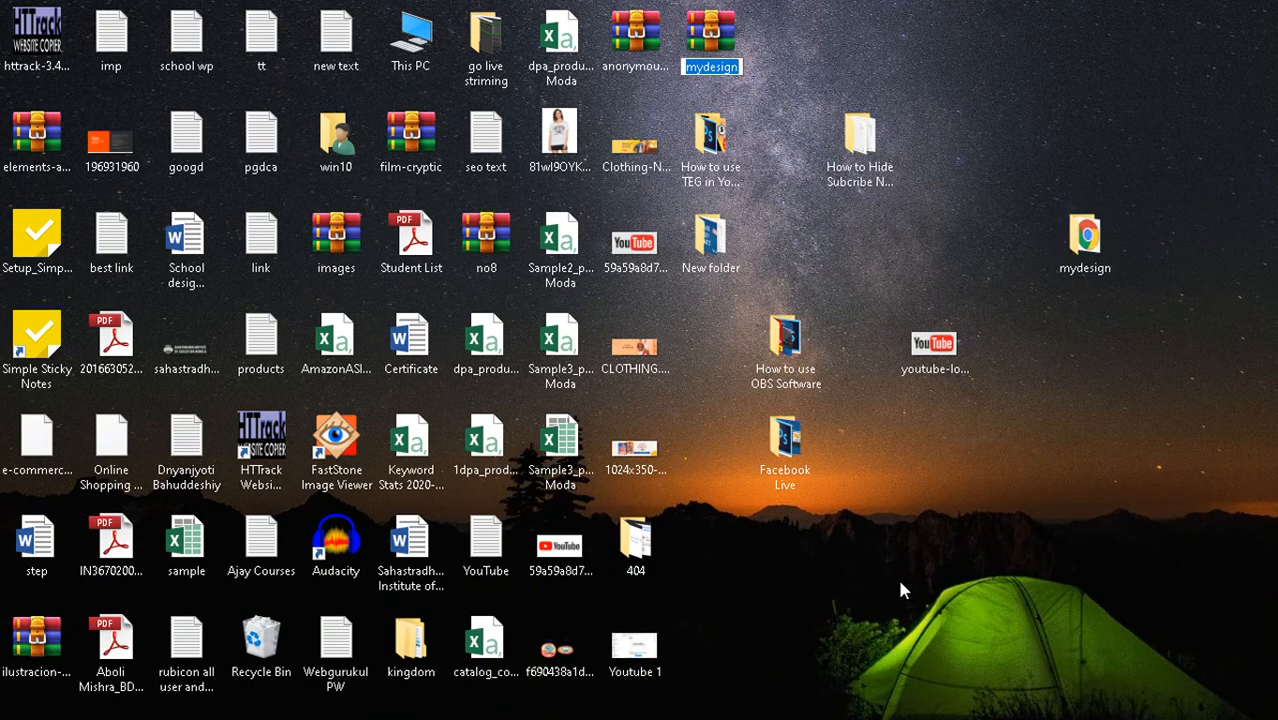
{"action": "left_click", "coordinate": [900, 583]}
{"action": "left_click_drag", "start_coordinate": [712, 22], "coordinate": [1097, 166]}
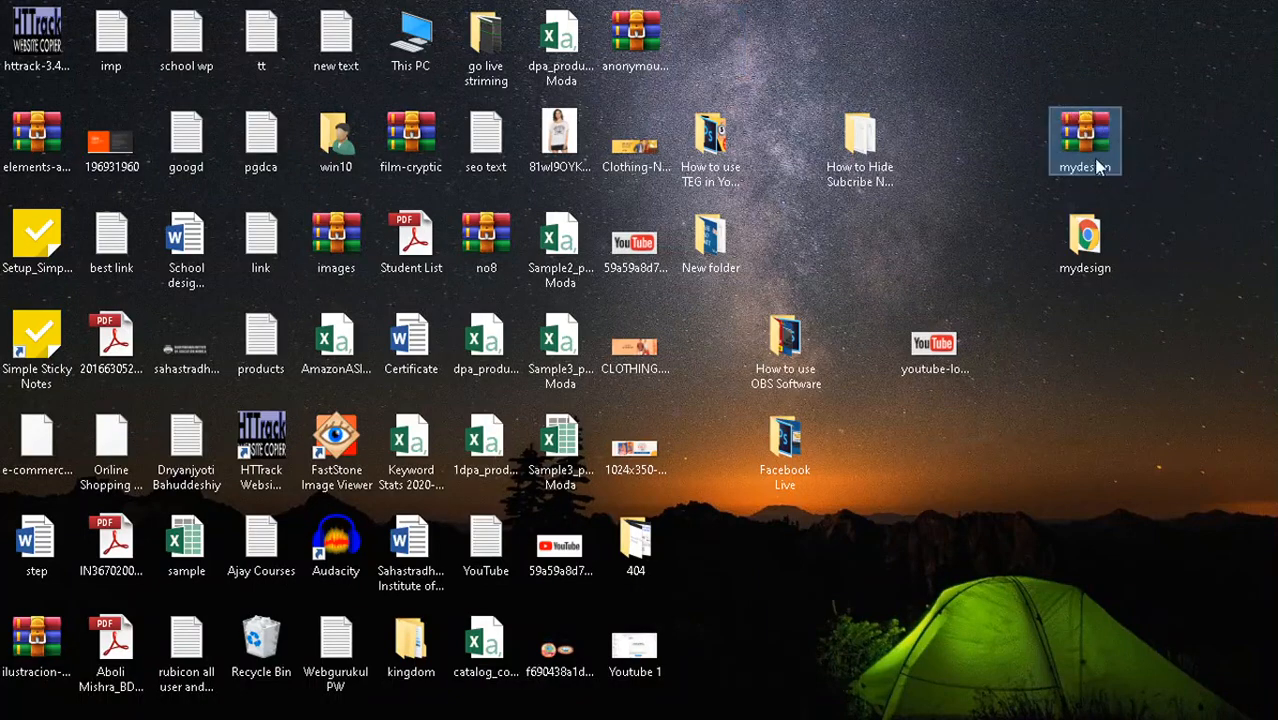
- Open the mydesign folder to confirm it holds the index page, then close it
{"action": "left_click", "coordinate": [1090, 250]}
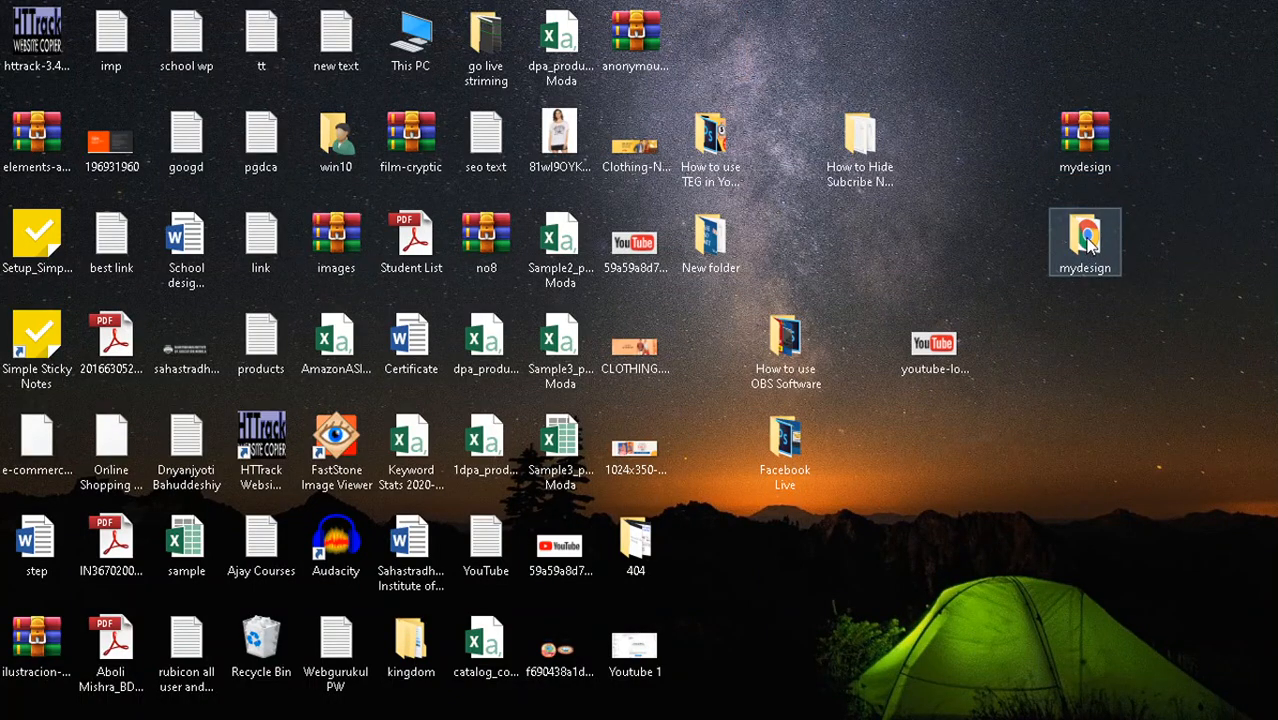
{"action": "double_click", "coordinate": [1090, 247]}
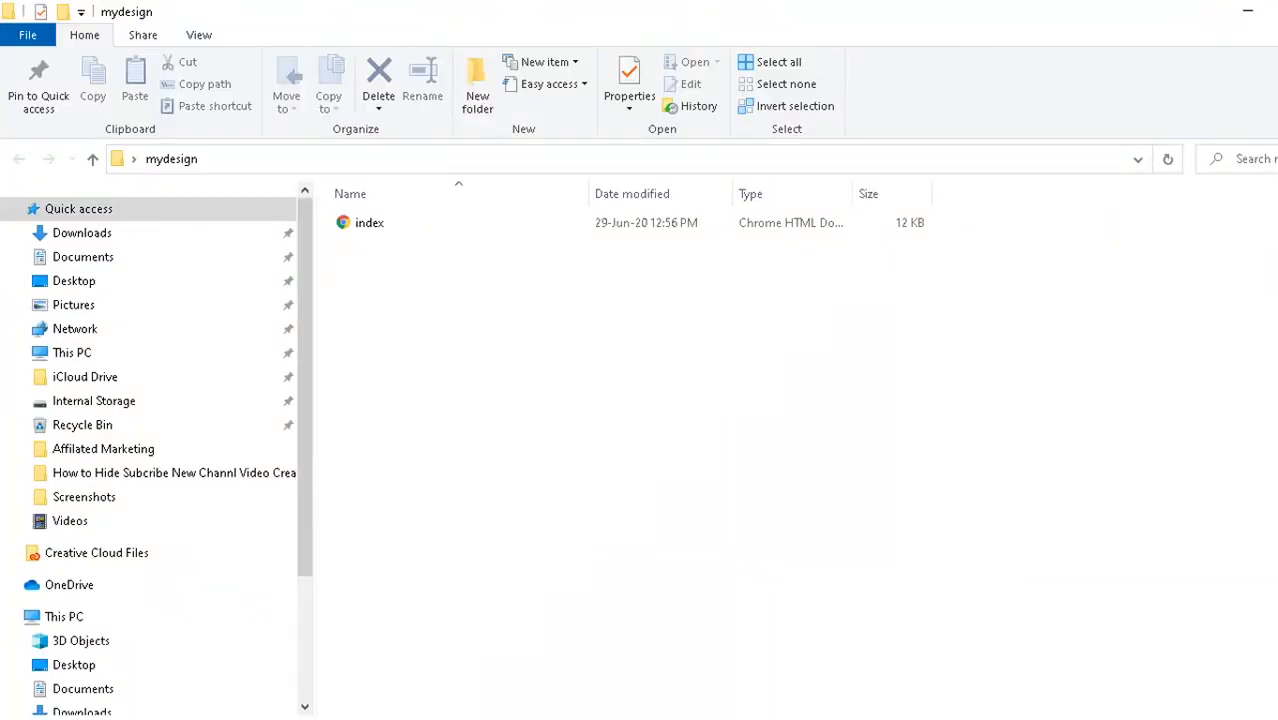
{"action": "left_click", "coordinate": [1277, 11]}
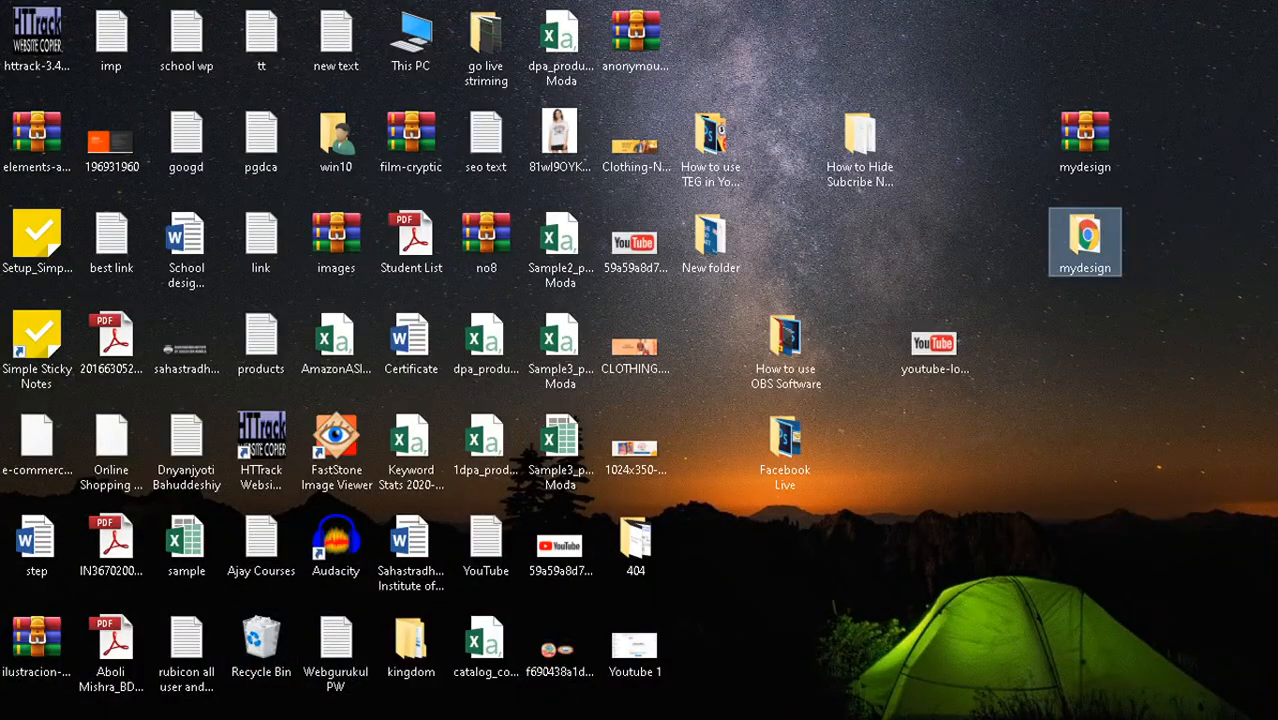
- Navigate cPanel File Manager to the public_html/mydesign folder
{"action": "left_click", "coordinate": [335, 719]}
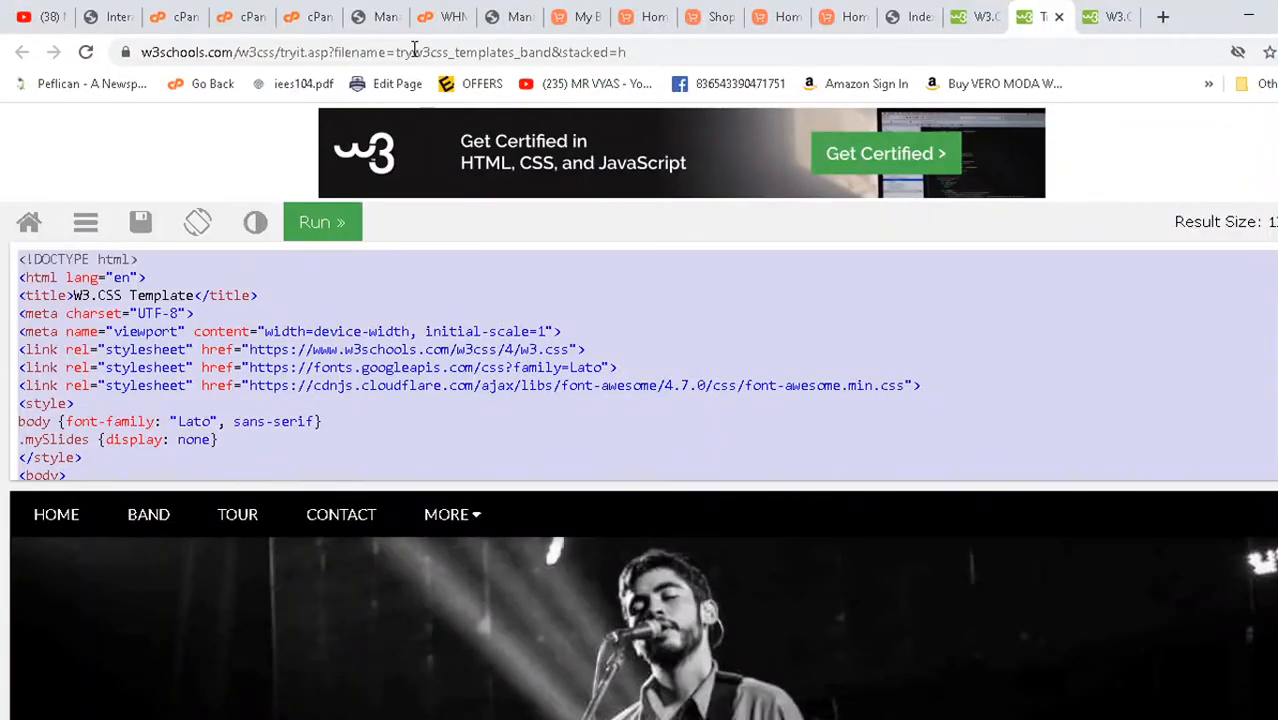
{"action": "left_click", "coordinate": [104, 10]}
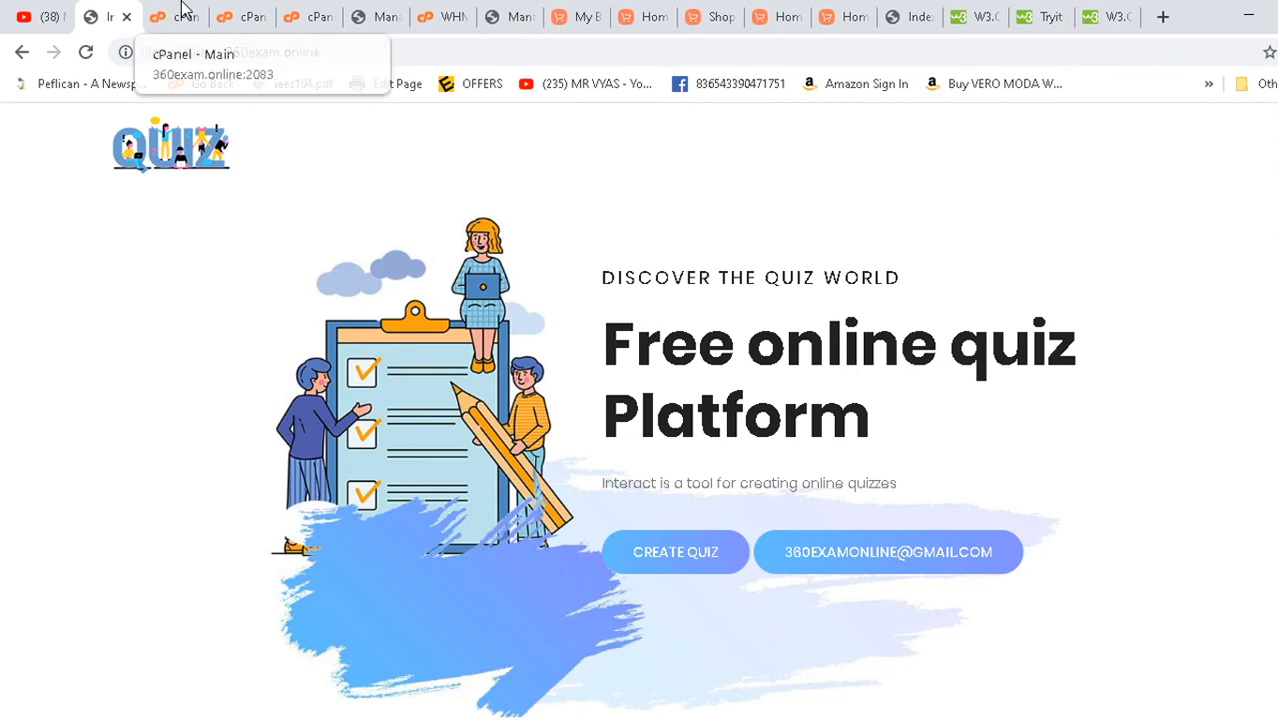
{"action": "left_click", "coordinate": [186, 10]}
{"action": "left_click", "coordinate": [270, 10]}
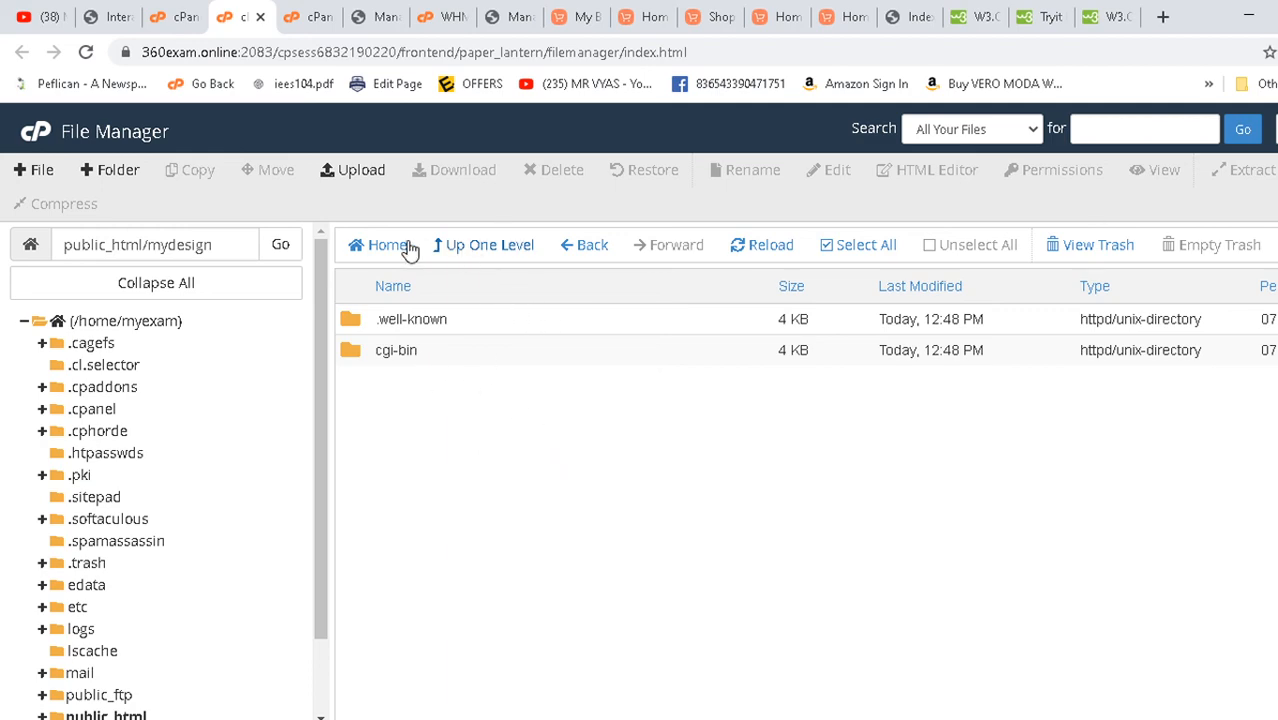
{"action": "left_click", "coordinate": [596, 252]}
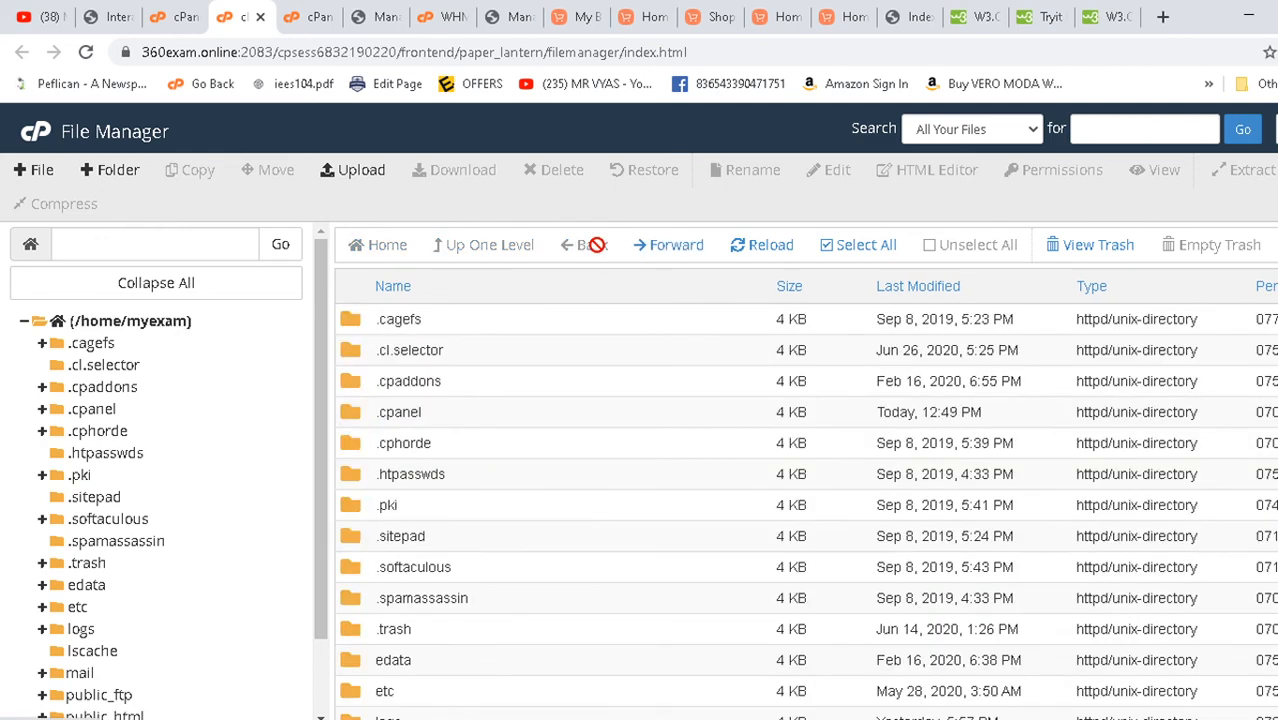
{"action": "left_click", "coordinate": [185, 16]}
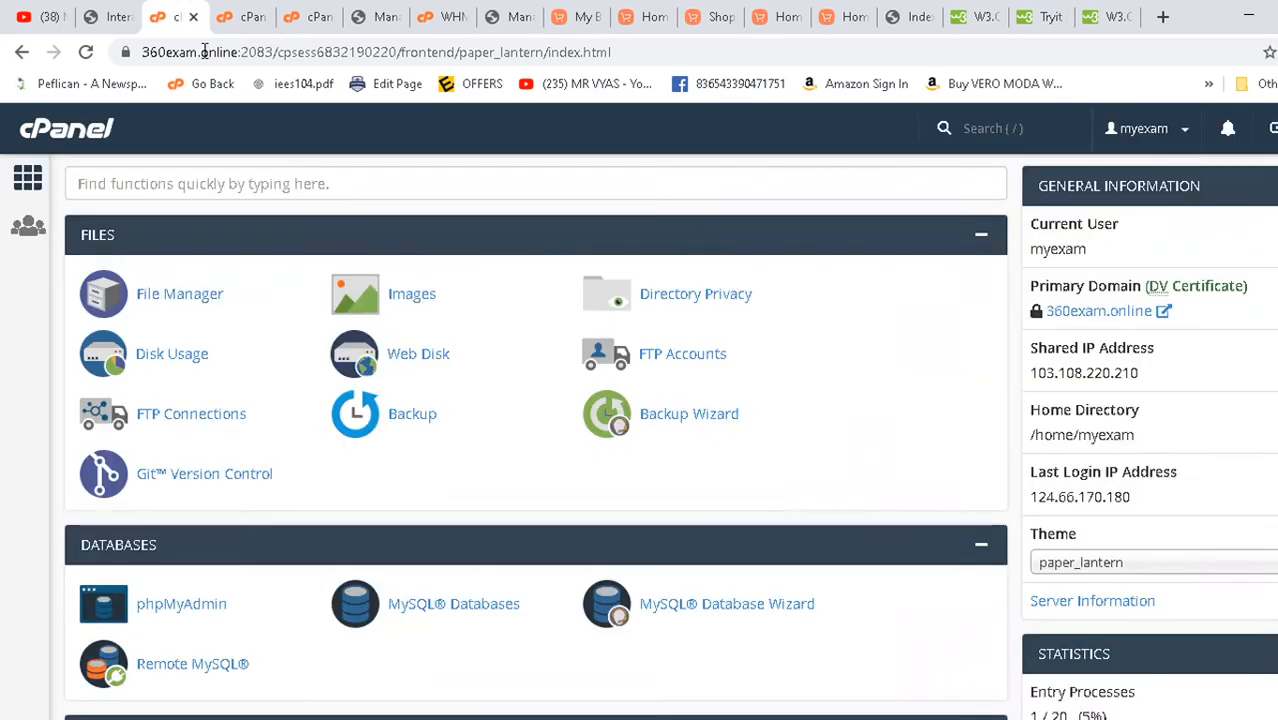
{"action": "left_click", "coordinate": [200, 292]}
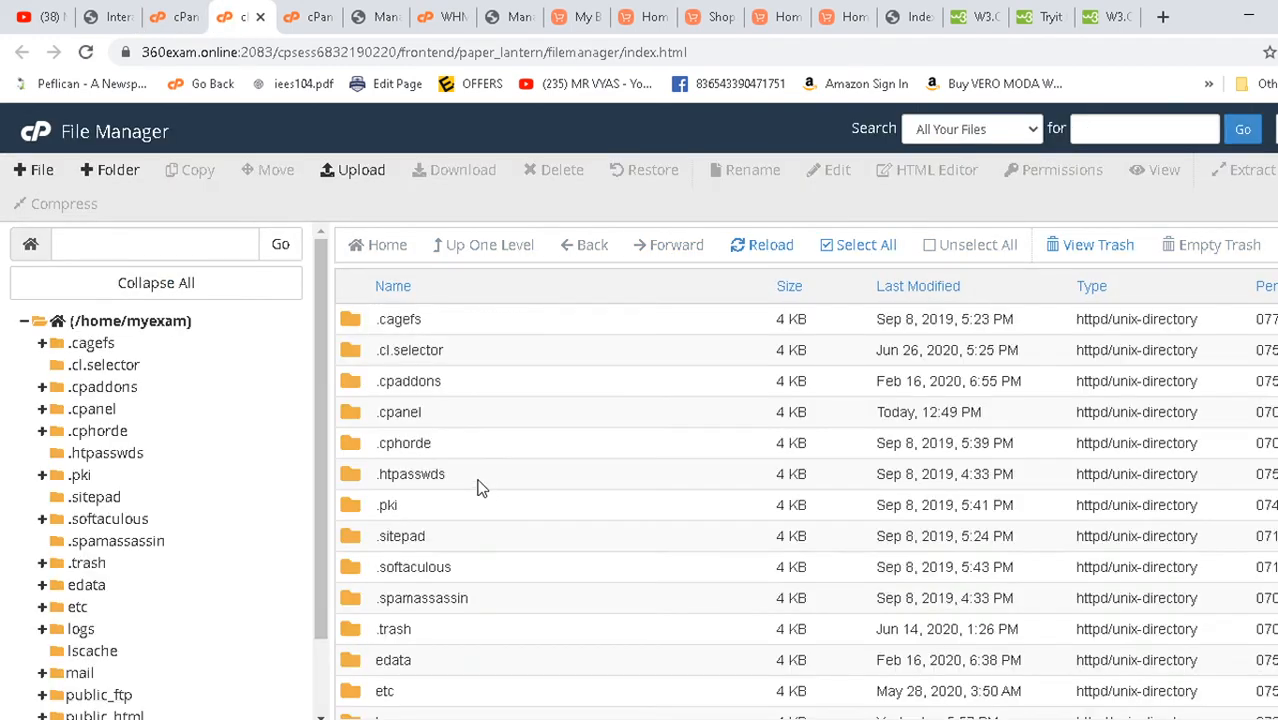
{"action": "scroll", "coordinate": [468, 493], "scroll_direction": "down", "scroll_amount": 5}
{"action": "double_click", "coordinate": [352, 456]}
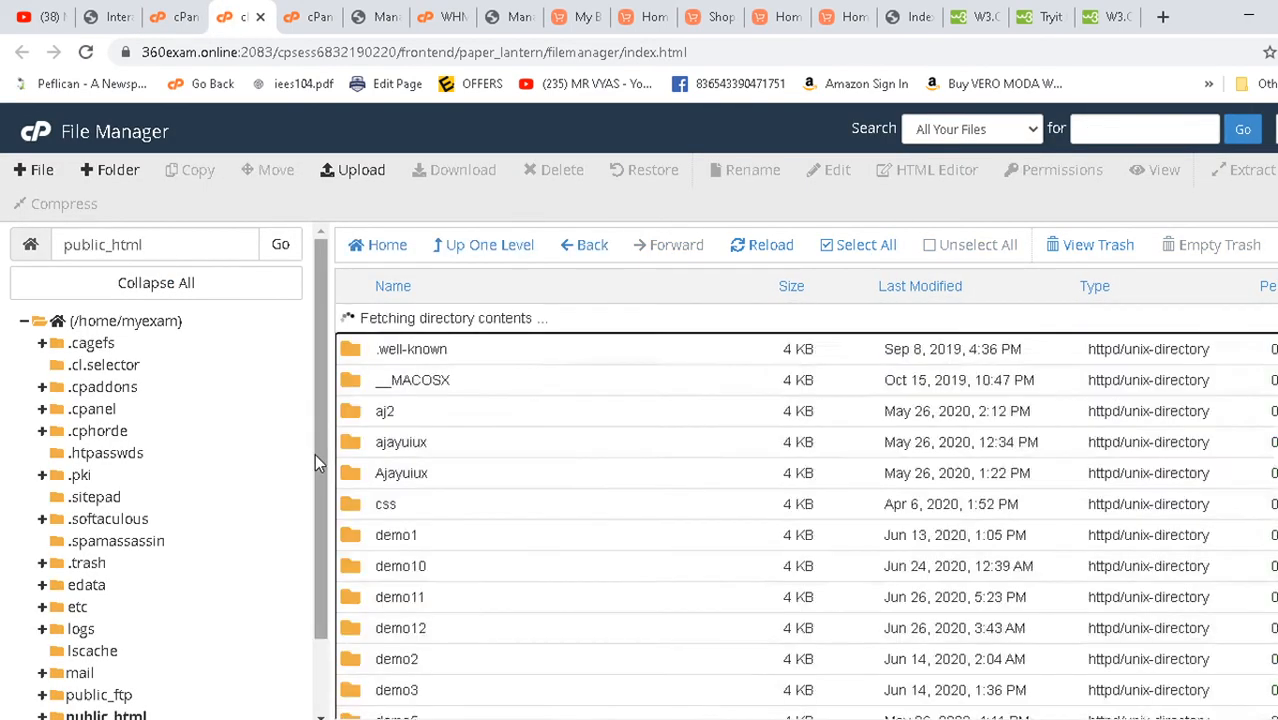
{"action": "scroll", "coordinate": [425, 545], "scroll_direction": "down", "scroll_amount": 3}
{"action": "scroll", "coordinate": [415, 600], "scroll_direction": "down", "scroll_amount": 1}
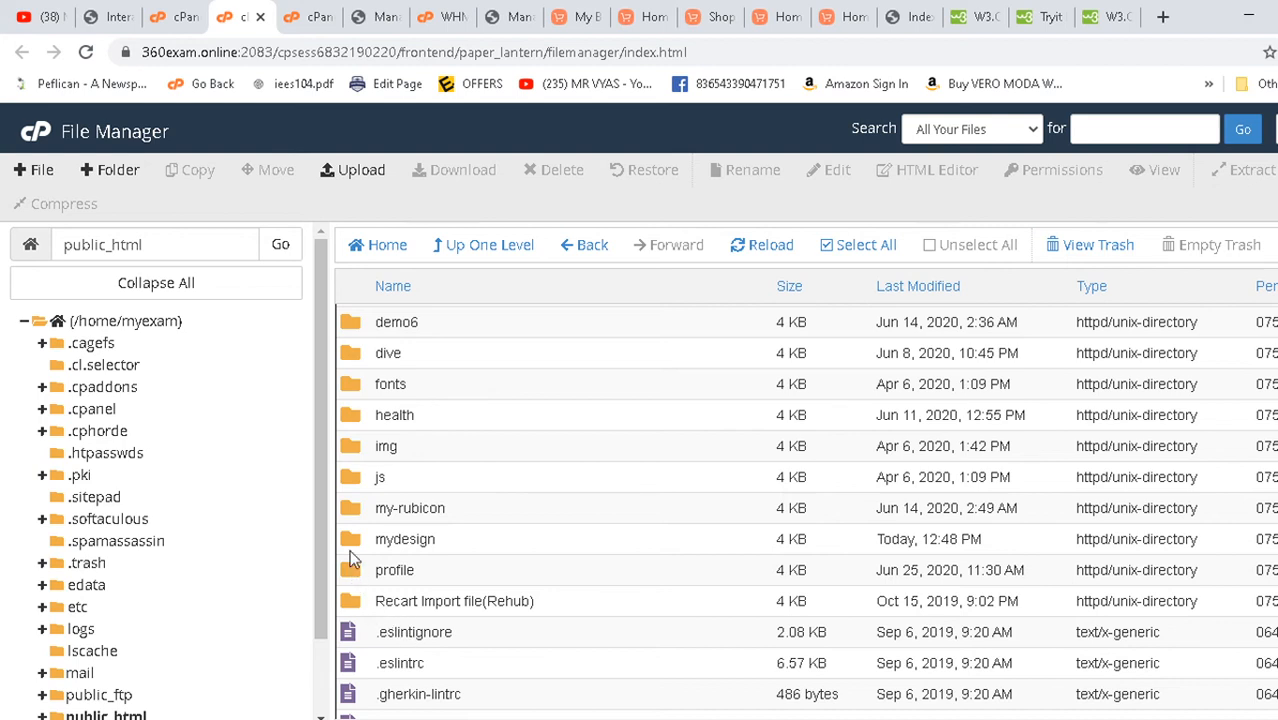
{"action": "double_click", "coordinate": [351, 538]}
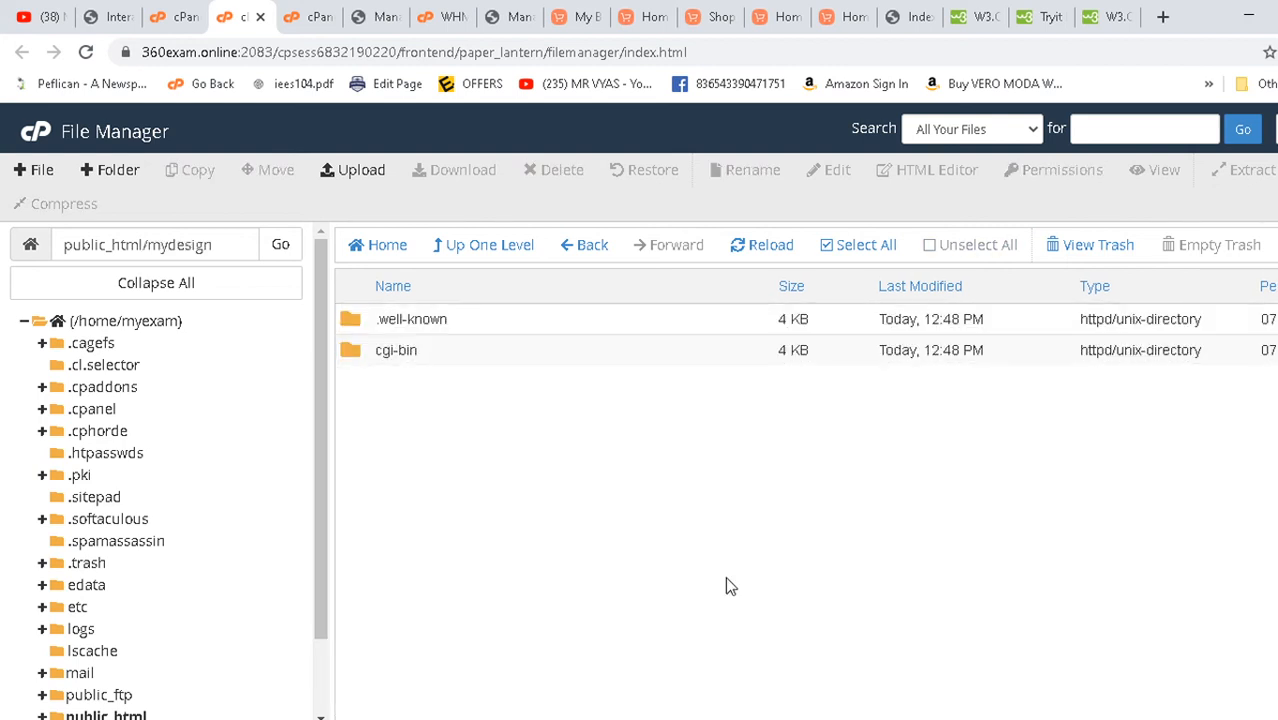
- Upload mydesign.zip from the Desktop and return to the File Manager listing
{"action": "left_click", "coordinate": [360, 170]}
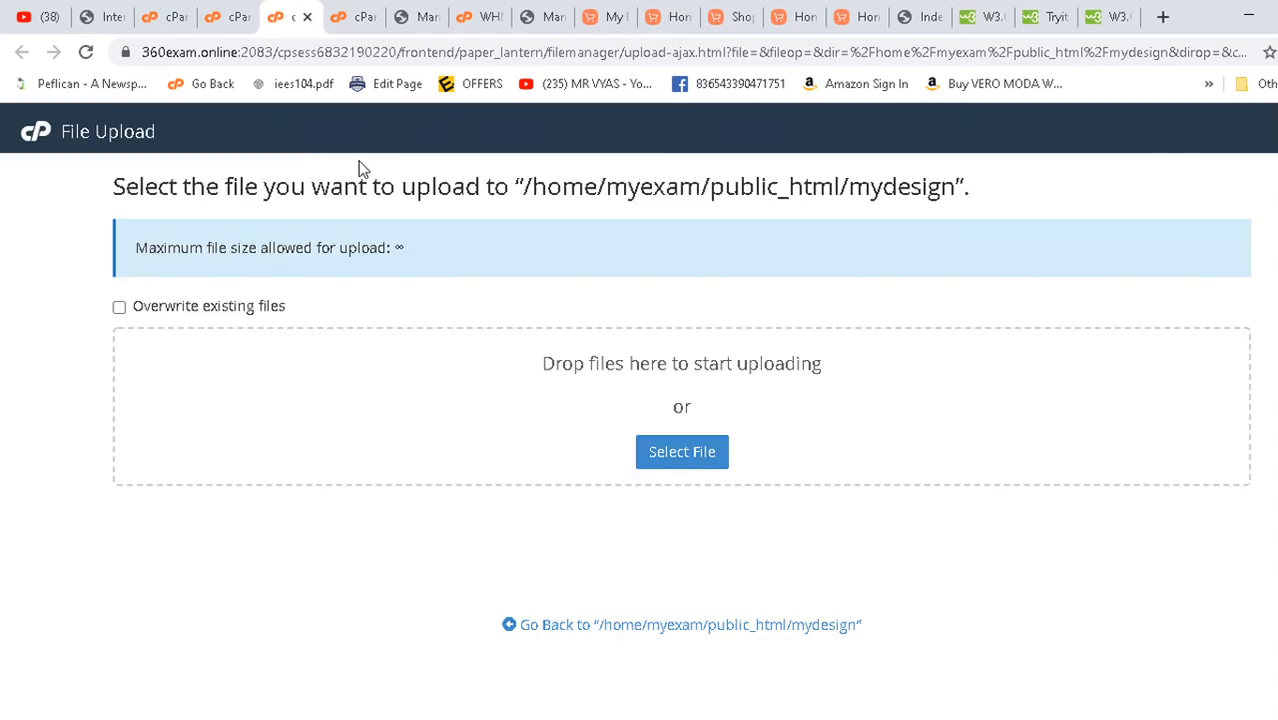
{"action": "left_click", "coordinate": [681, 455]}
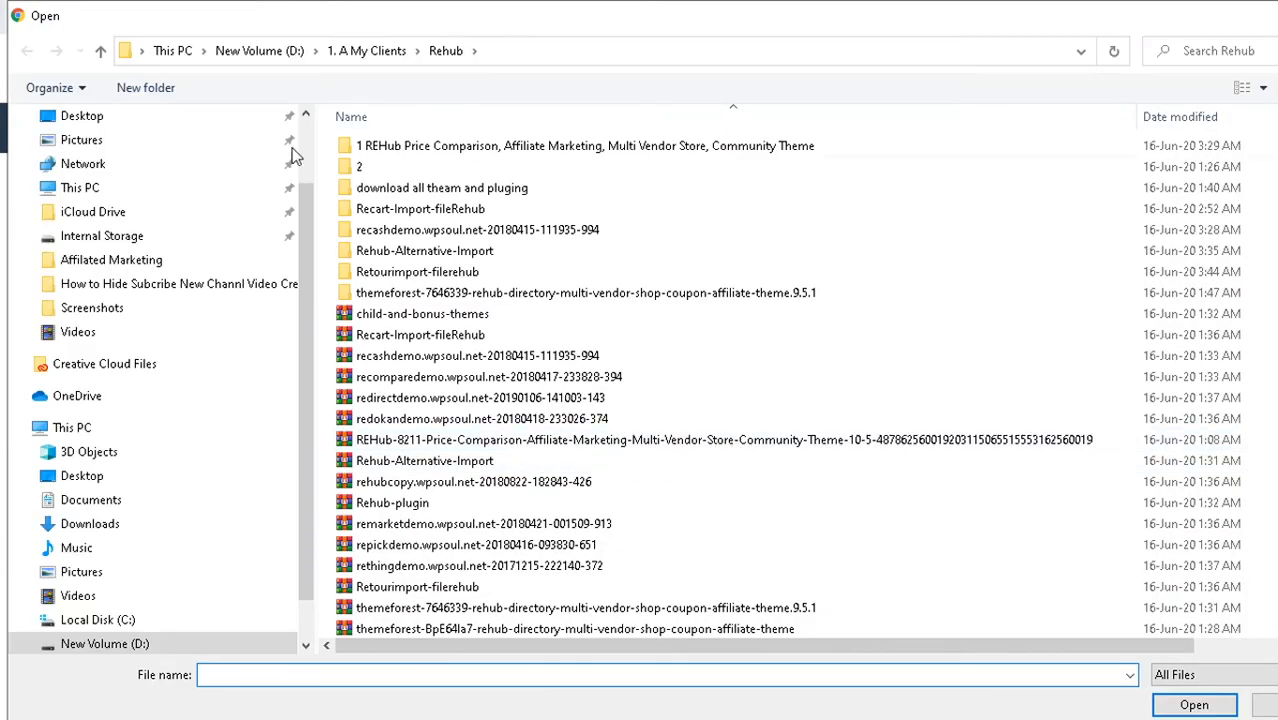
{"action": "scroll", "coordinate": [297, 220], "scroll_direction": "up", "scroll_amount": 1}
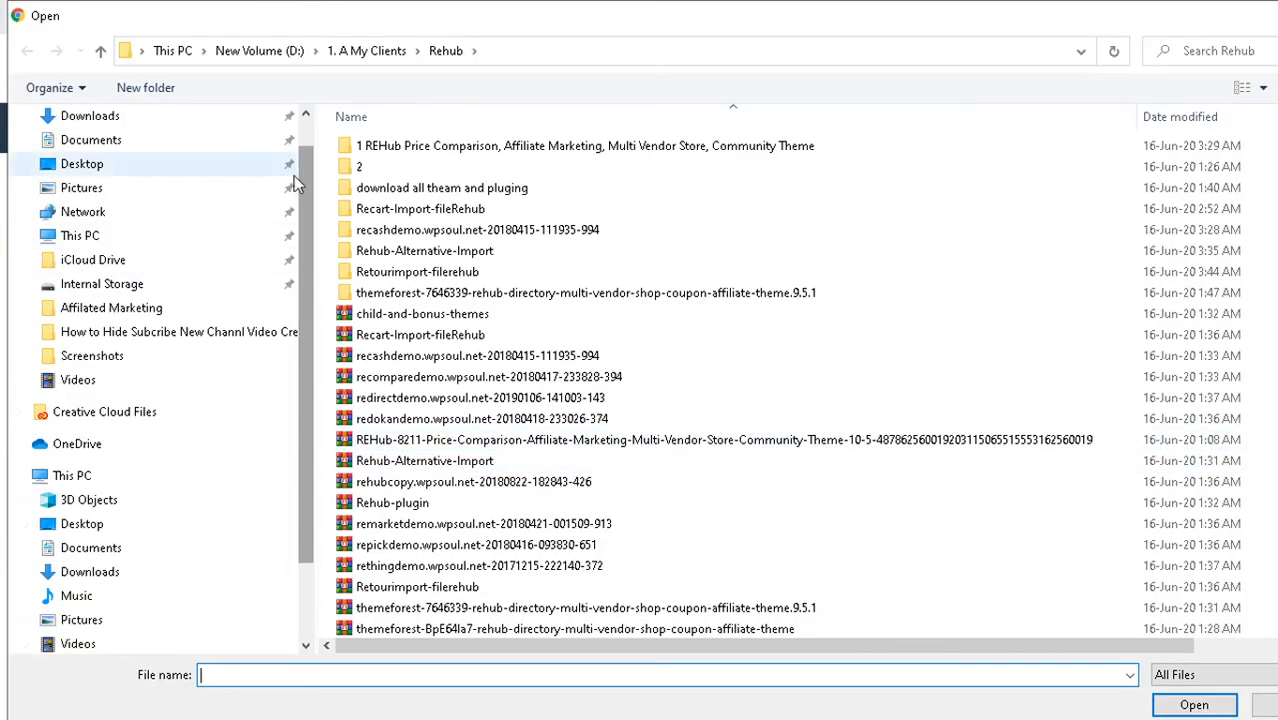
{"action": "left_click", "coordinate": [102, 166]}
{"action": "double_click", "coordinate": [395, 190]}
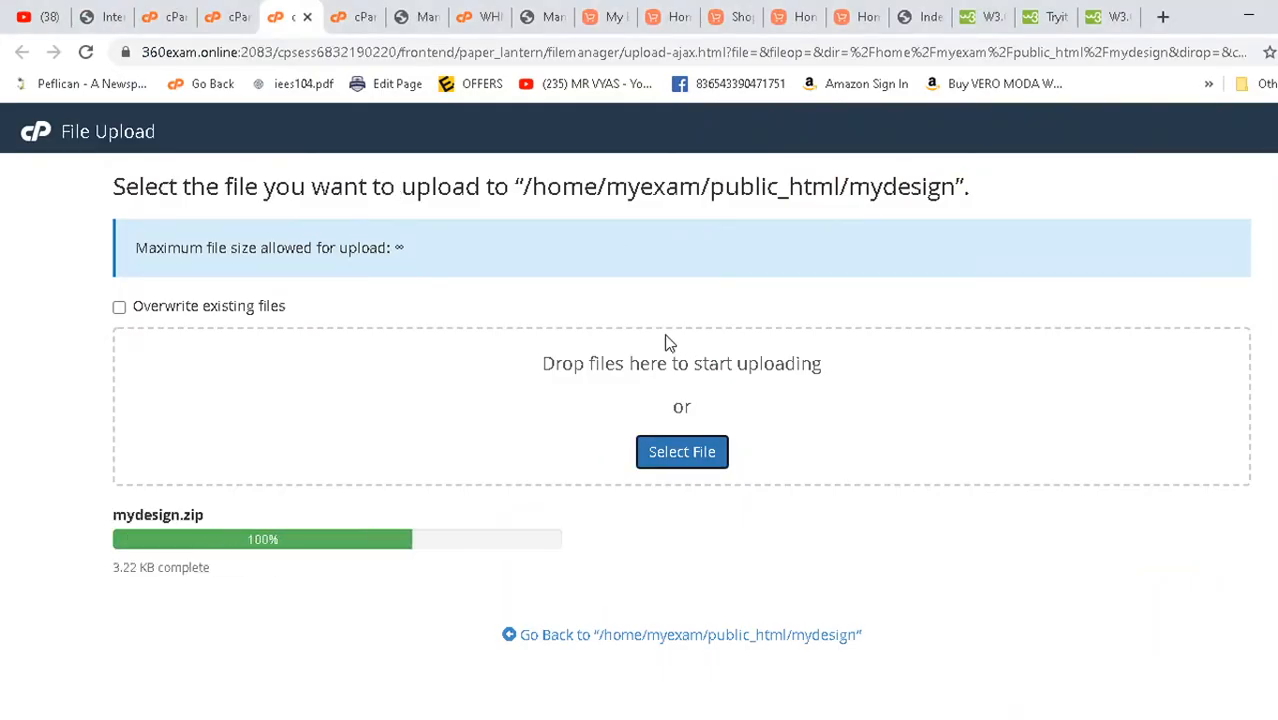
{"action": "left_click", "coordinate": [238, 16]}
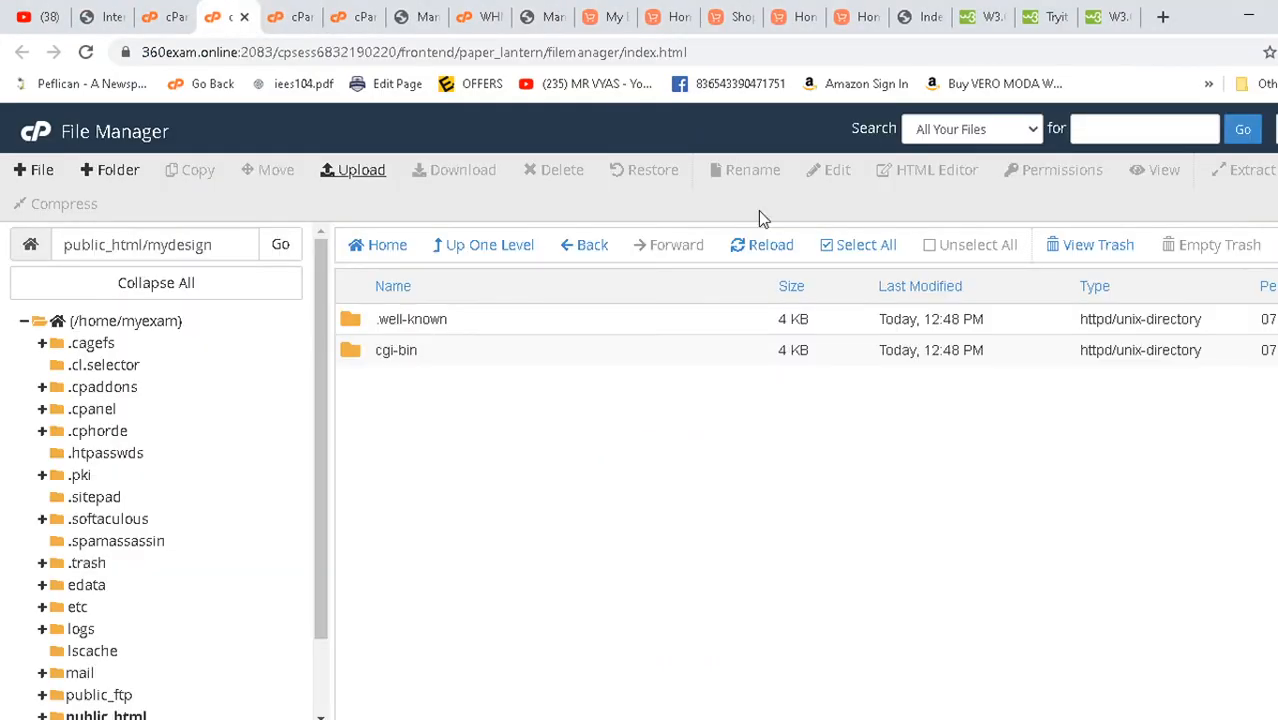
- Extract mydesign.zip into the current public_html/mydesign folder
{"action": "left_click", "coordinate": [766, 250]}
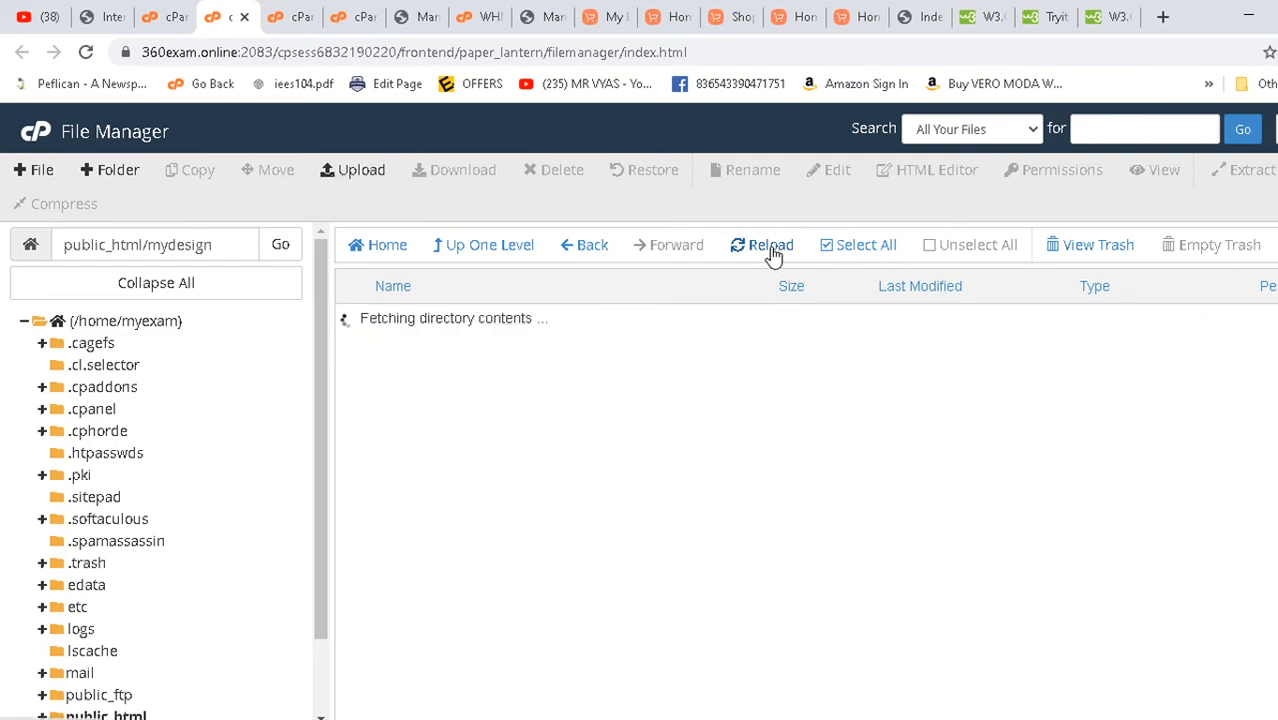
{"action": "left_click", "coordinate": [352, 388]}
{"action": "right_click", "coordinate": [352, 388]}
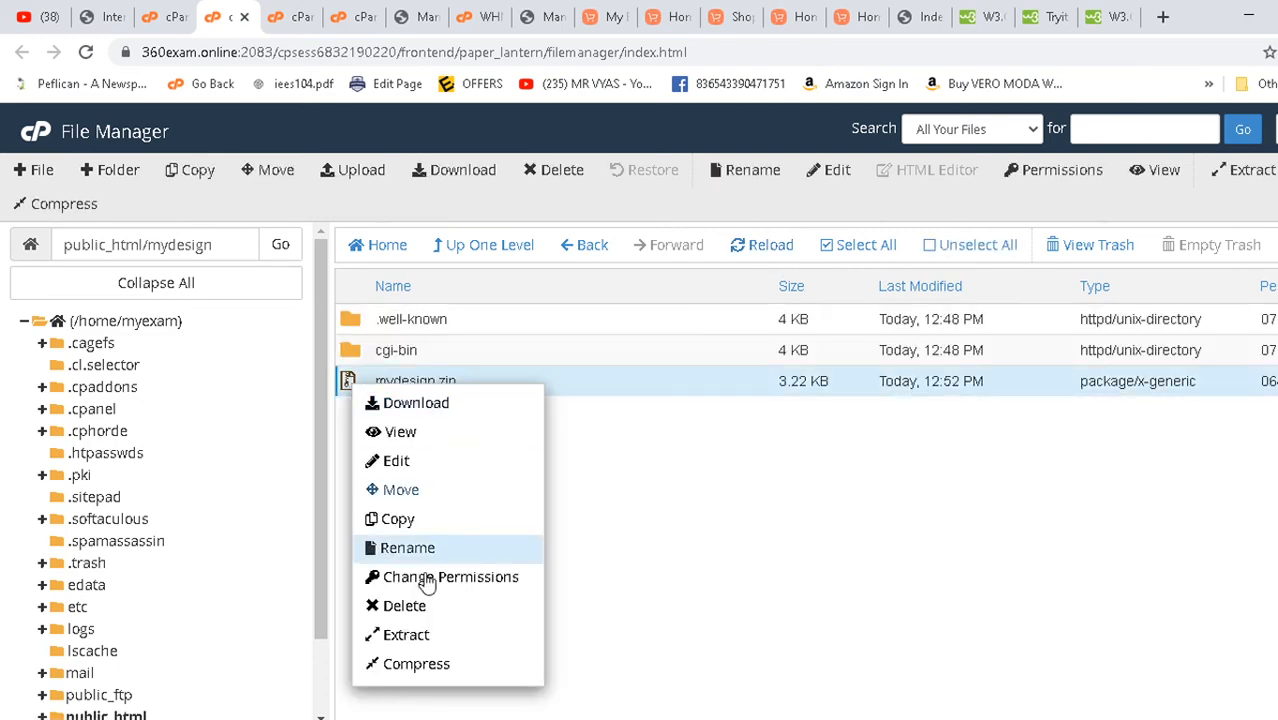
{"action": "left_click", "coordinate": [420, 634]}
{"action": "left_click", "coordinate": [842, 527]}
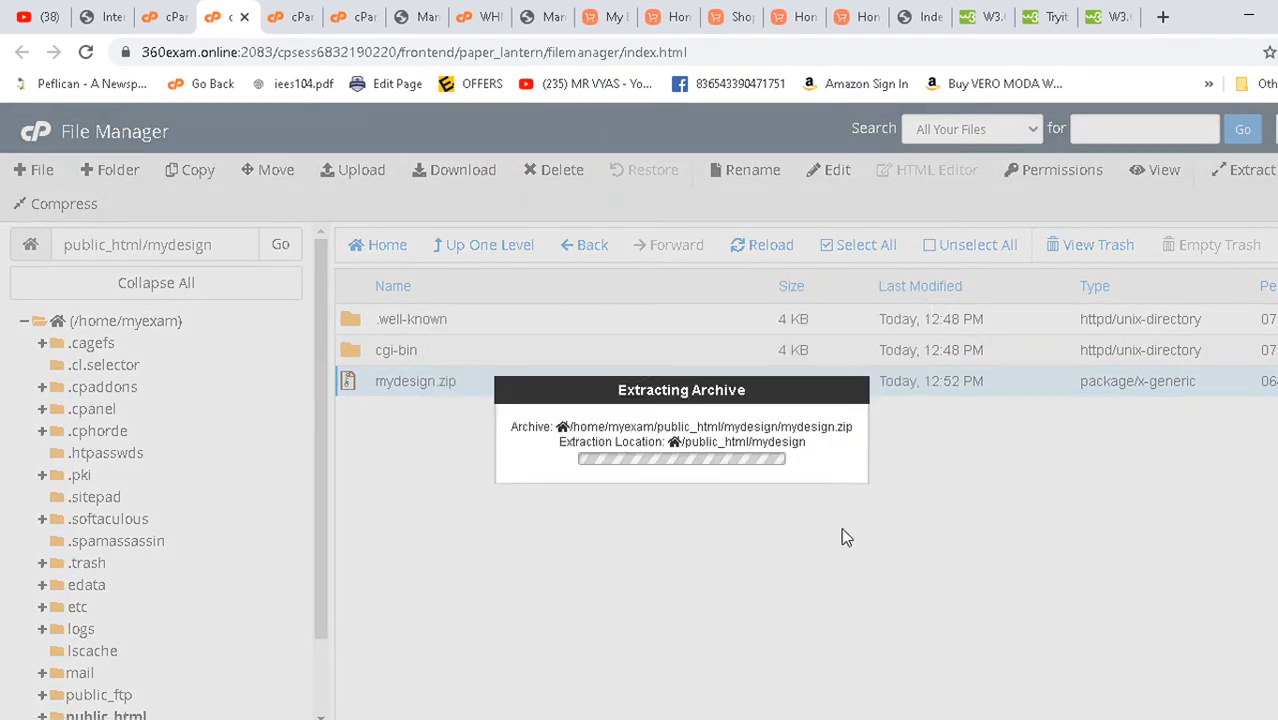
{"action": "left_click", "coordinate": [1003, 625]}
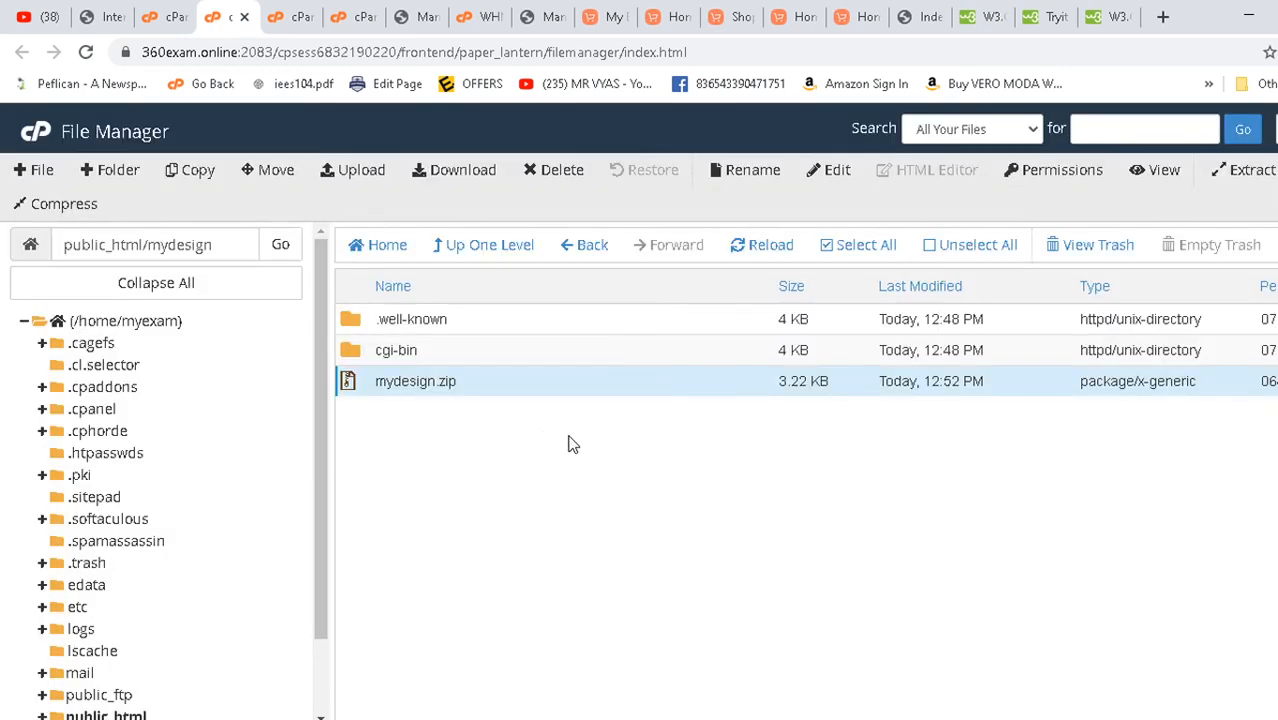
- Permanently delete mydesign.zip, skipping trash, and open the extracted mydesign folder
{"action": "left_click", "coordinate": [760, 252]}
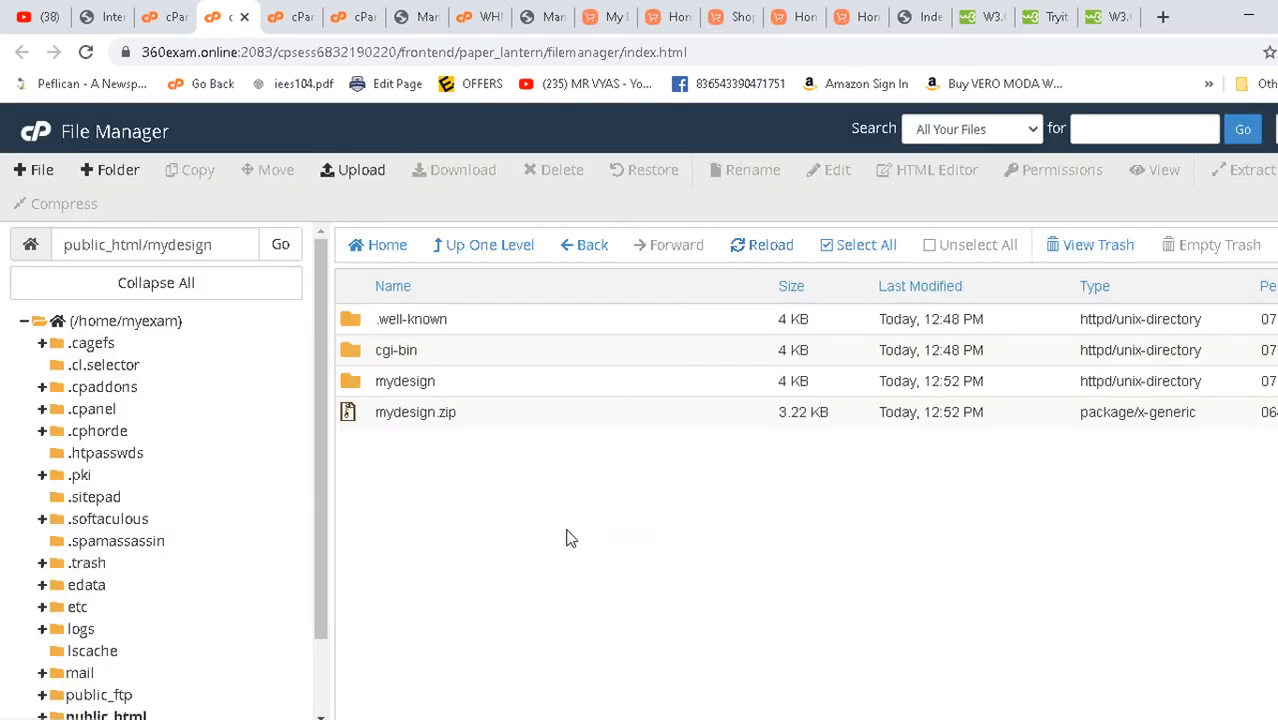
{"action": "left_click", "coordinate": [352, 418]}
{"action": "right_click", "coordinate": [355, 415]}
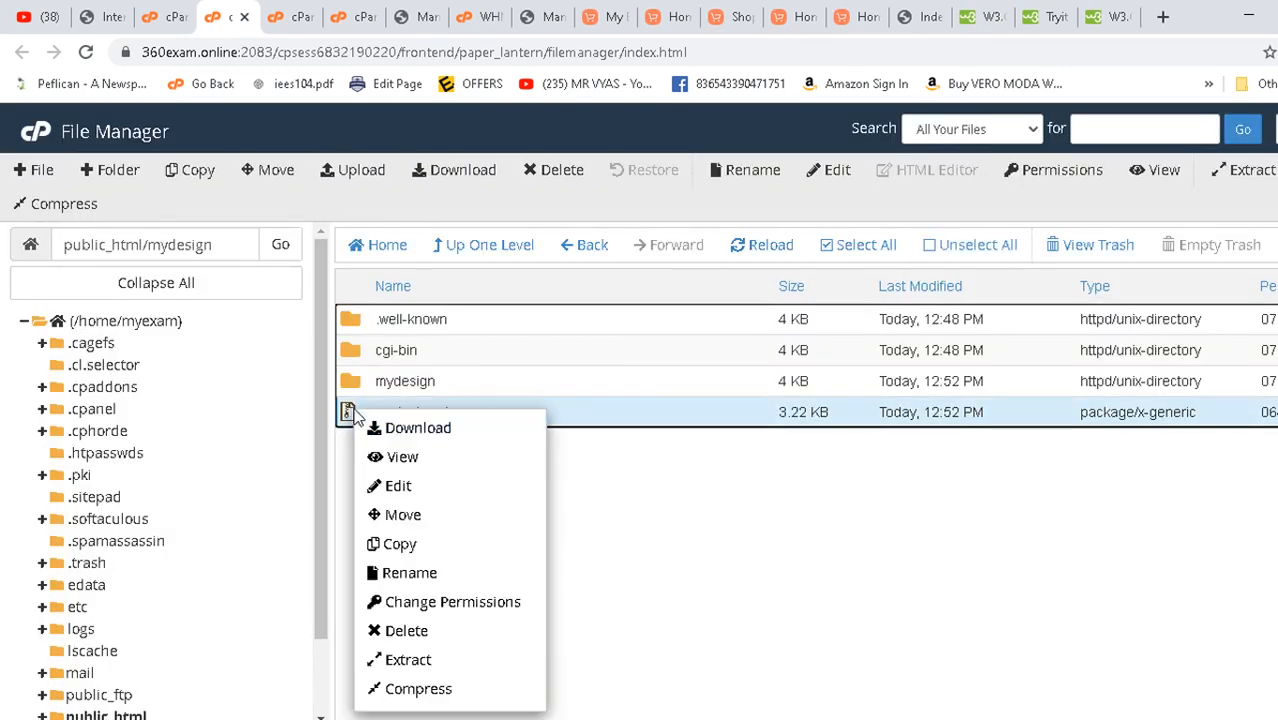
{"action": "left_click", "coordinate": [437, 640]}
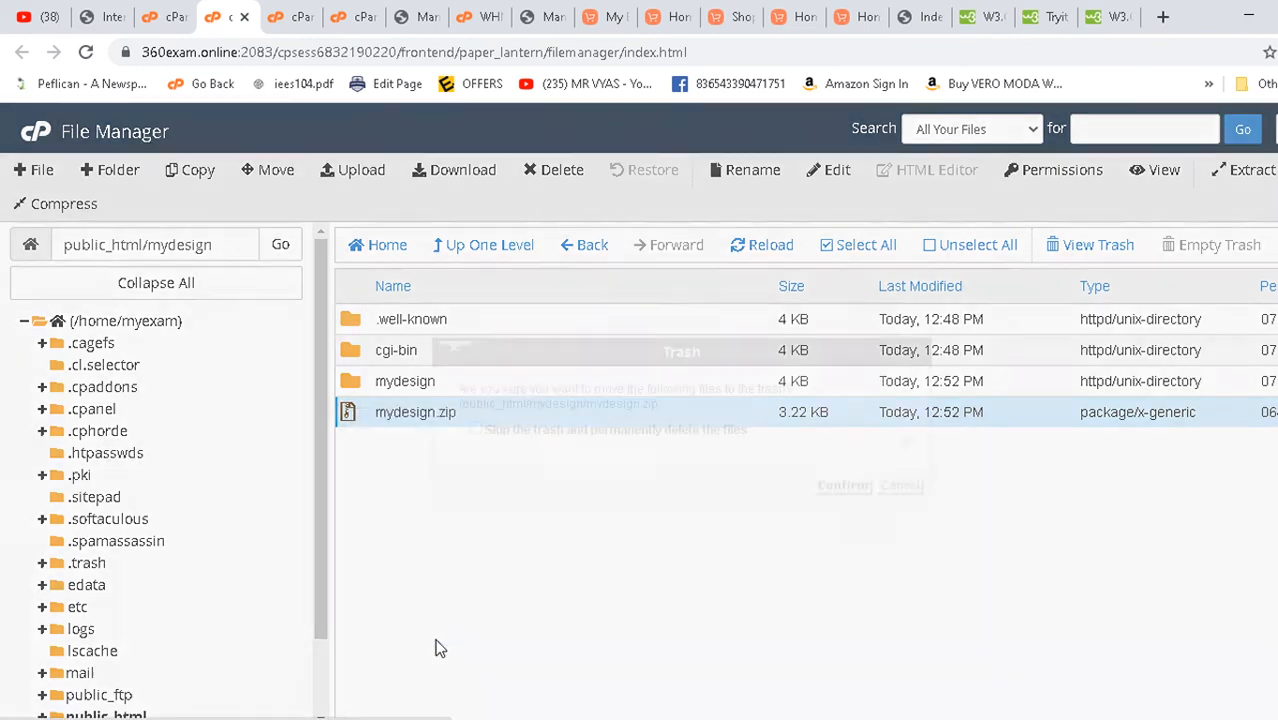
{"action": "left_click", "coordinate": [579, 433]}
{"action": "left_click", "coordinate": [840, 486]}
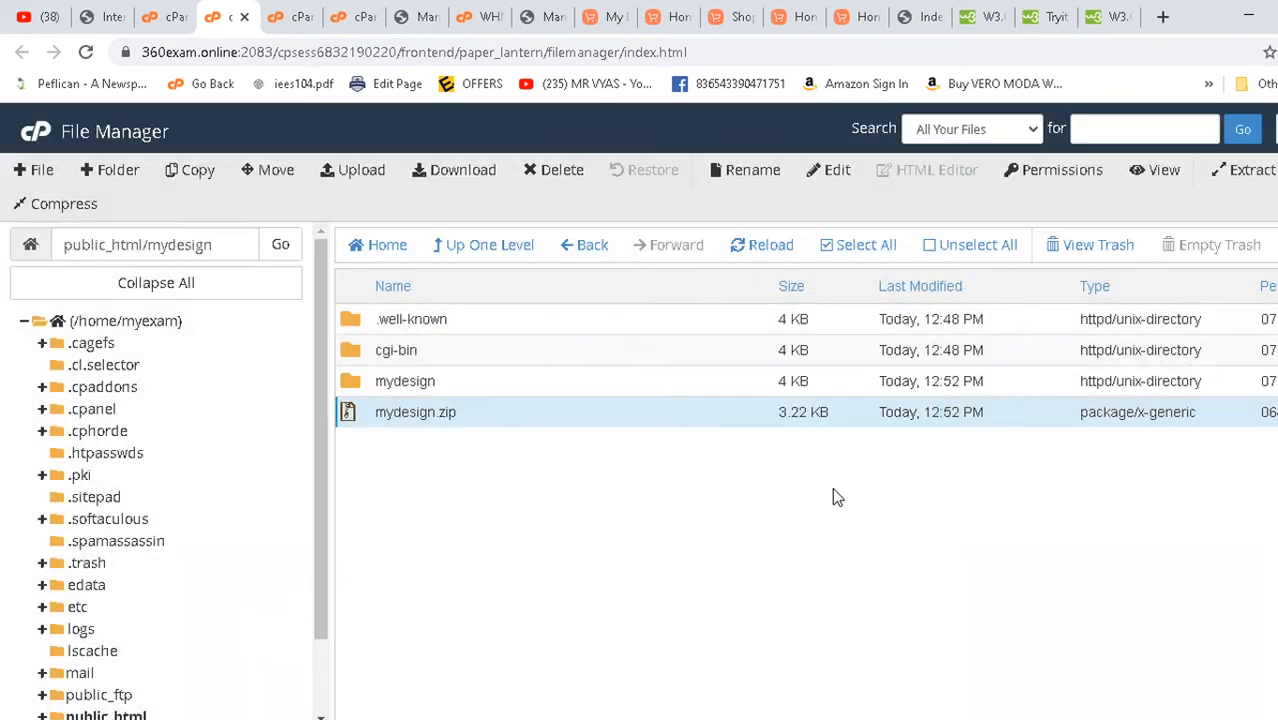
{"action": "double_click", "coordinate": [362, 393]}
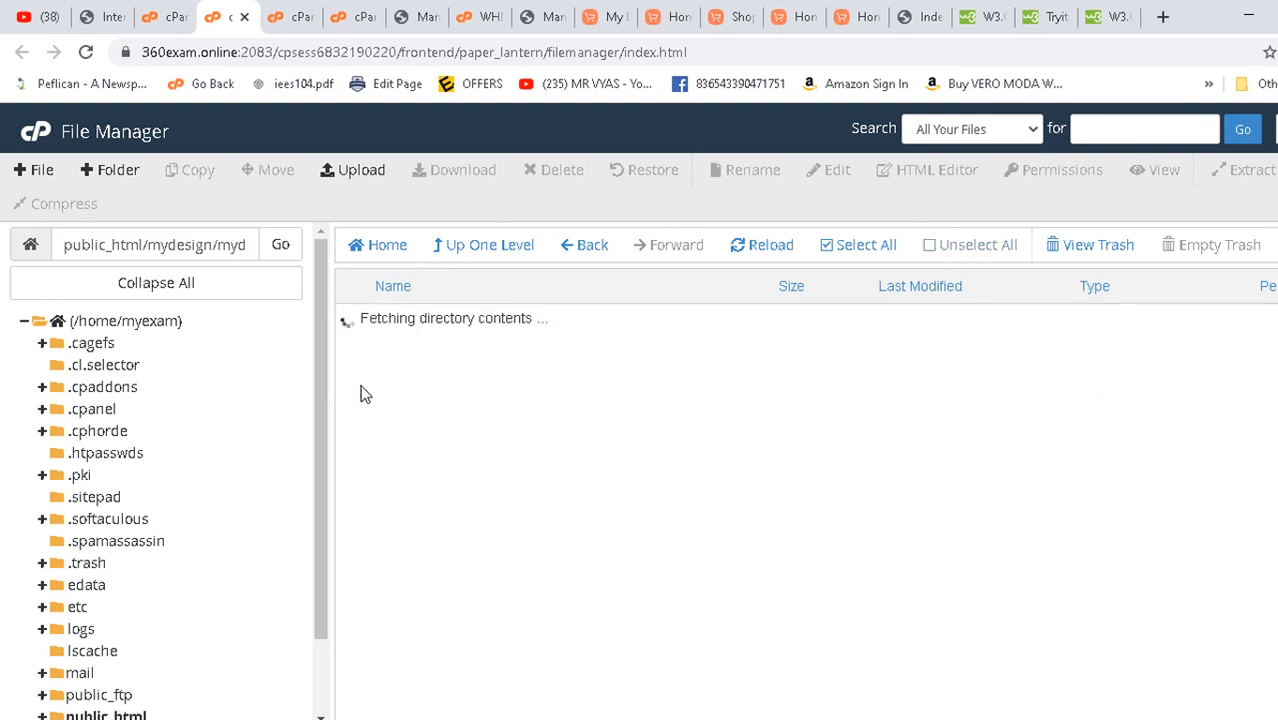
{"action": "right_click", "coordinate": [382, 316]}
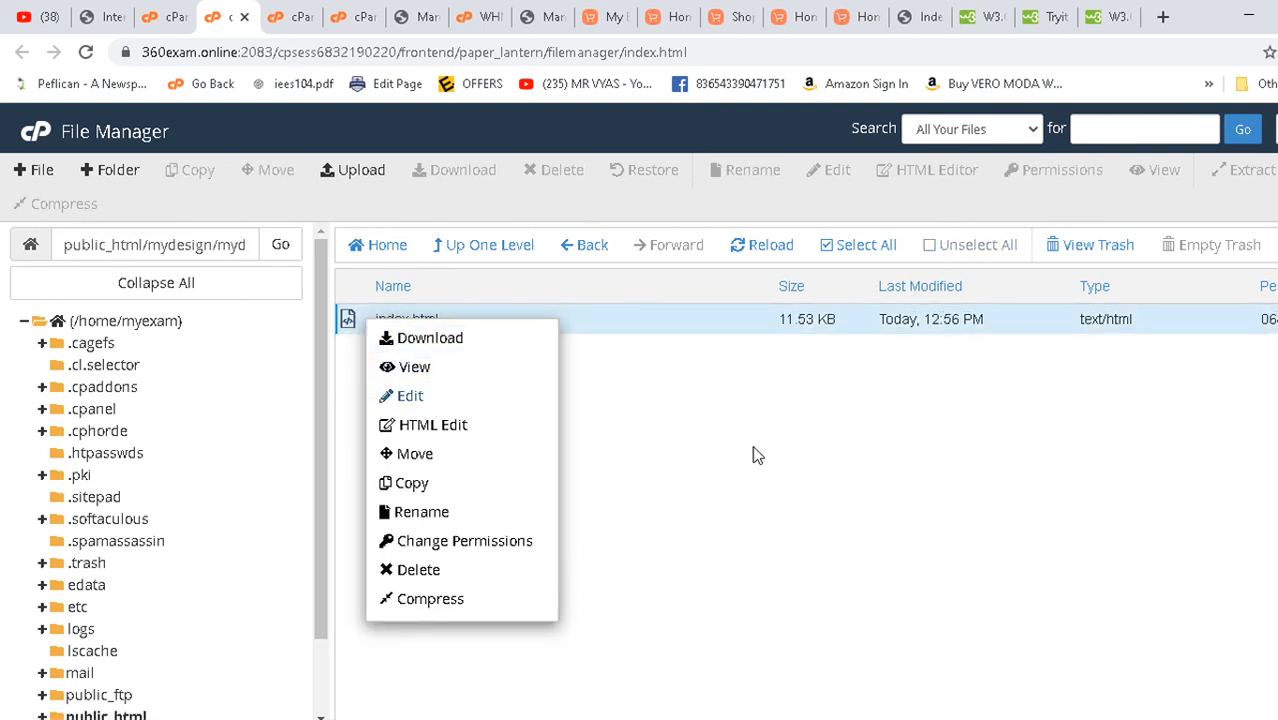
{"action": "left_click", "coordinate": [820, 455]}
{"action": "right_click", "coordinate": [350, 319]}
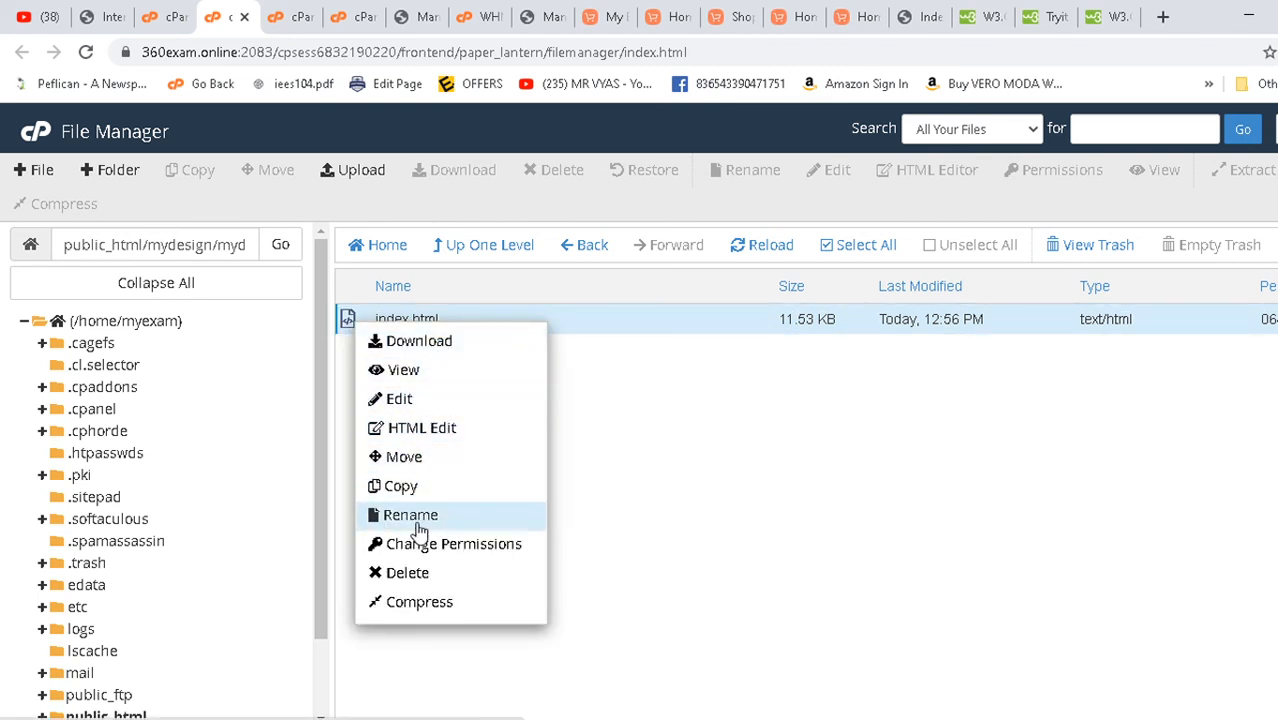
{"action": "left_click", "coordinate": [742, 448]}
{"action": "right_click", "coordinate": [705, 326]}
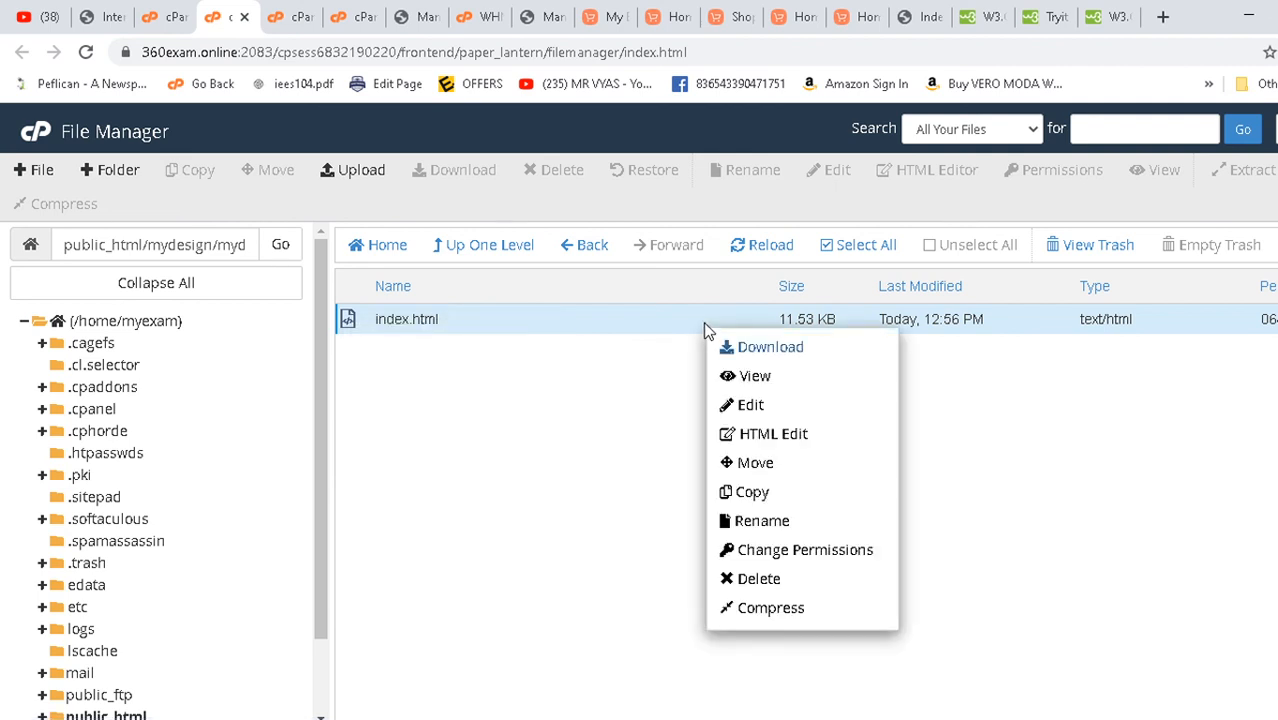
{"action": "right_click", "coordinate": [703, 321]}
{"action": "left_click", "coordinate": [520, 326]}
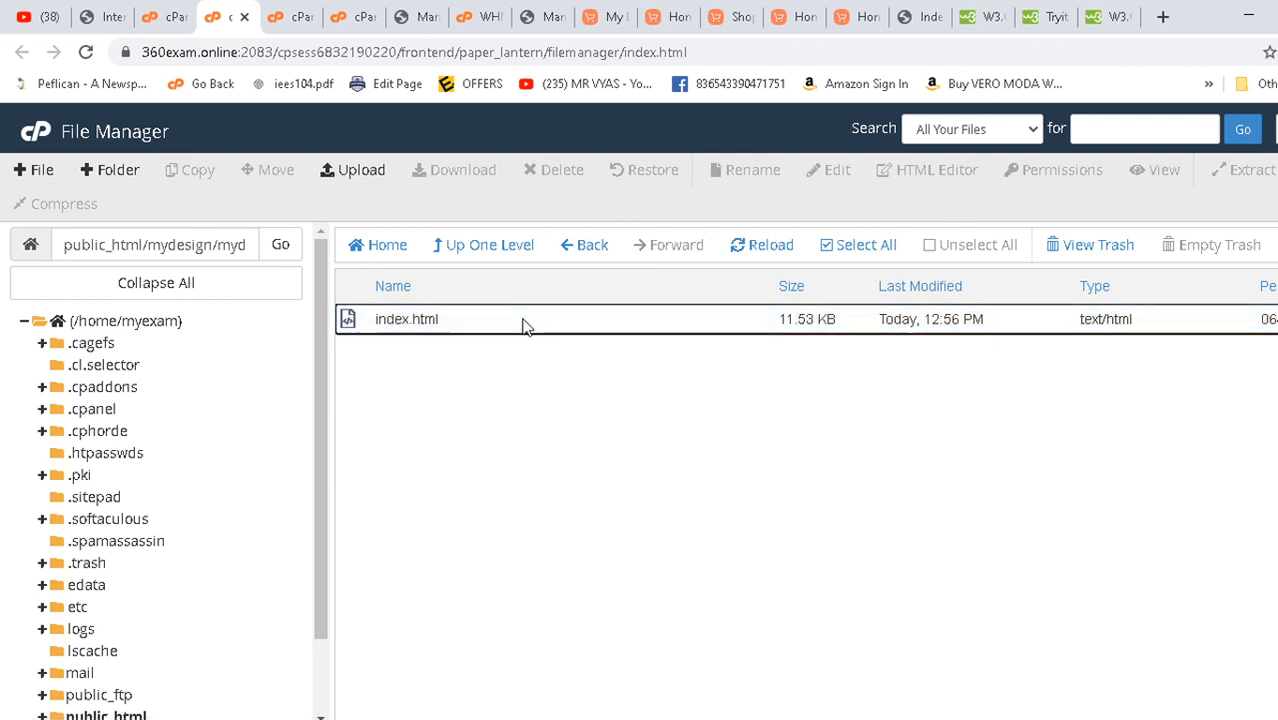
{"action": "left_click", "coordinate": [524, 326]}
{"action": "right_click", "coordinate": [524, 326]}
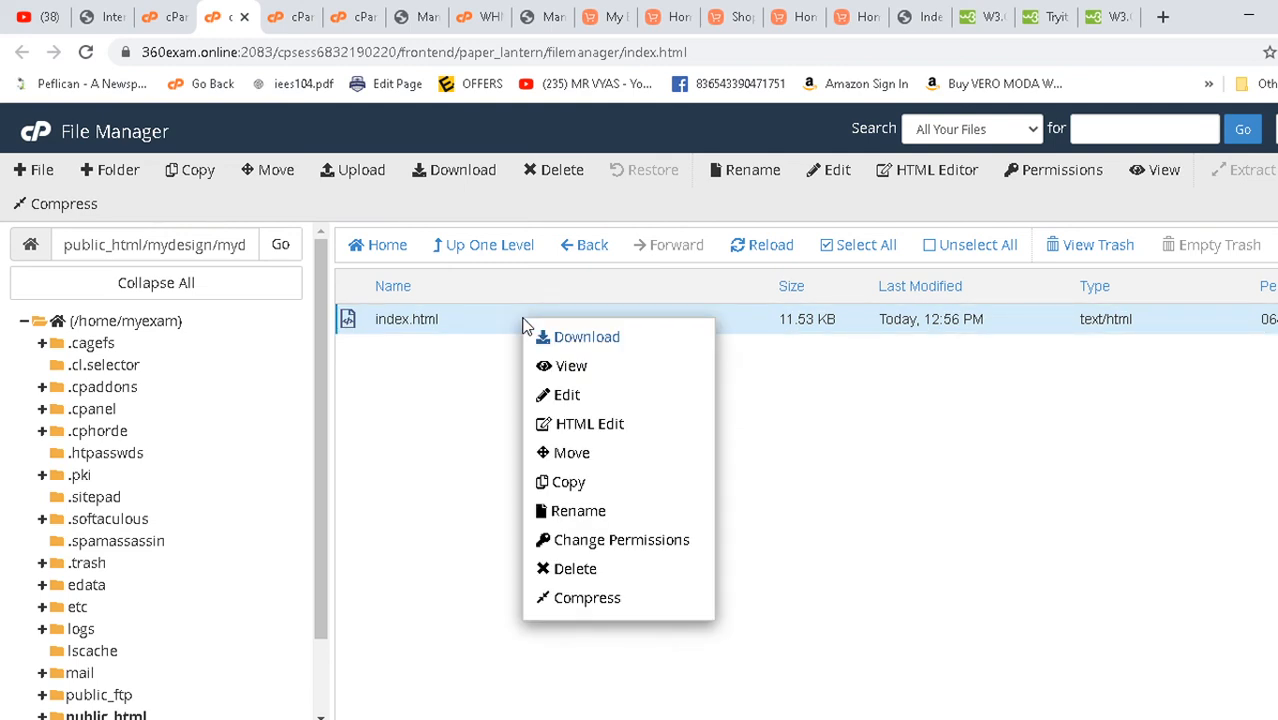
{"action": "left_click", "coordinate": [447, 390]}
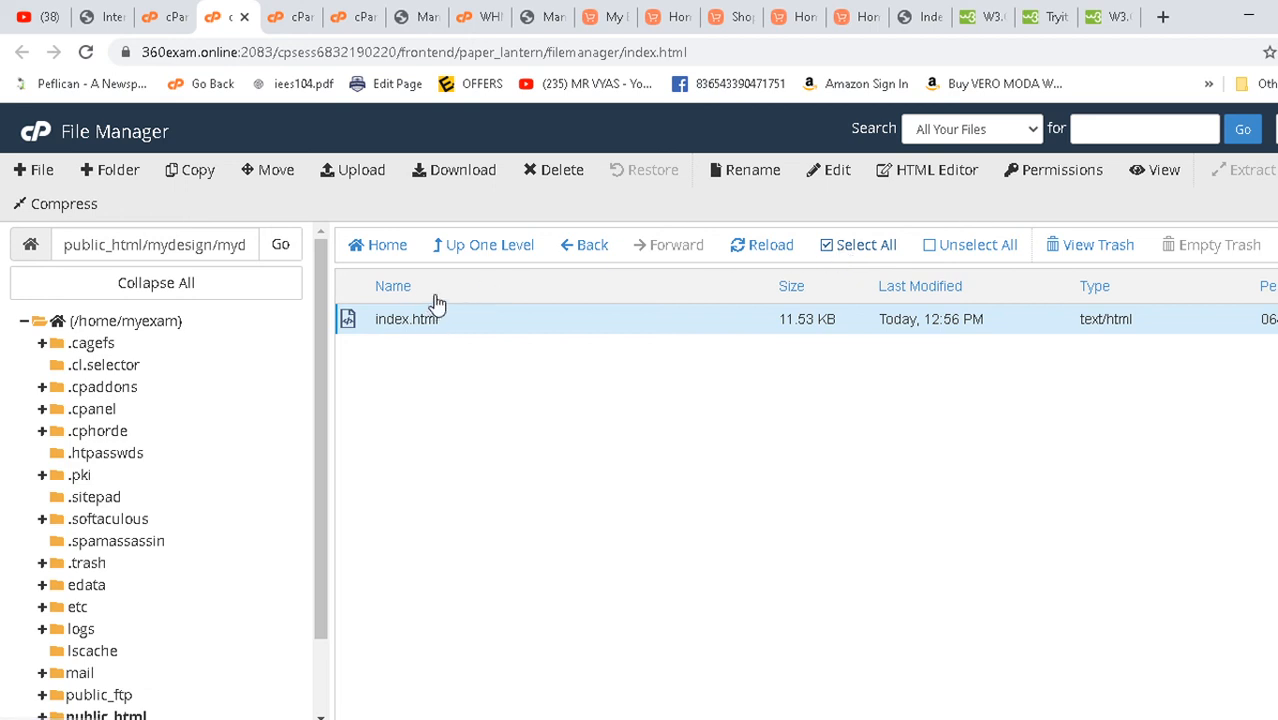
{"action": "left_click", "coordinate": [588, 250]}
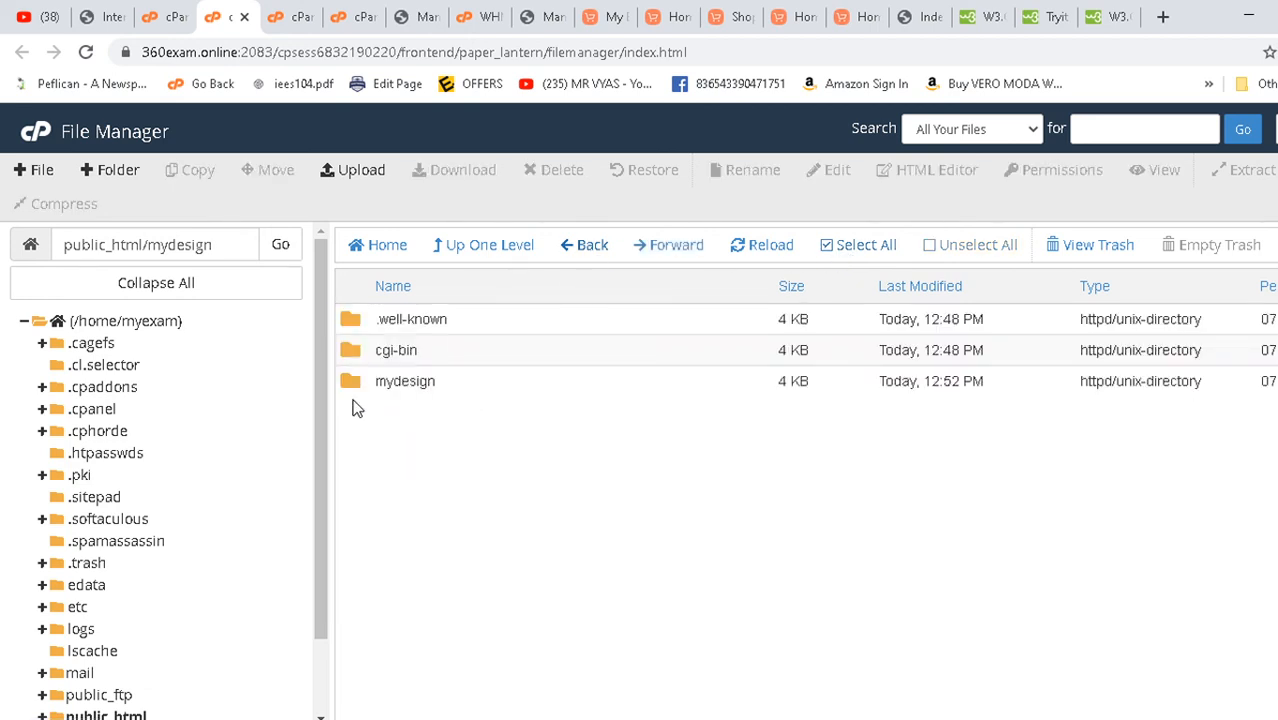
{"action": "left_click", "coordinate": [345, 380]}
{"action": "right_click", "coordinate": [347, 384]}
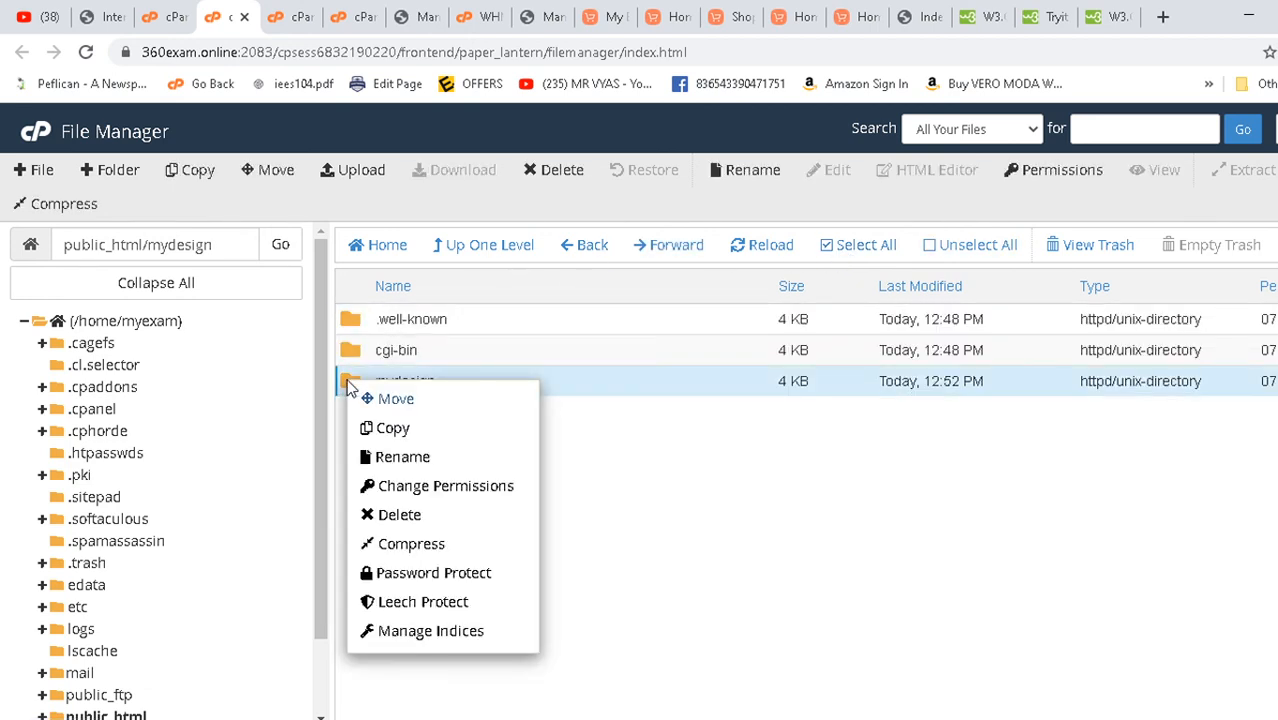
{"action": "left_click", "coordinate": [361, 397]}
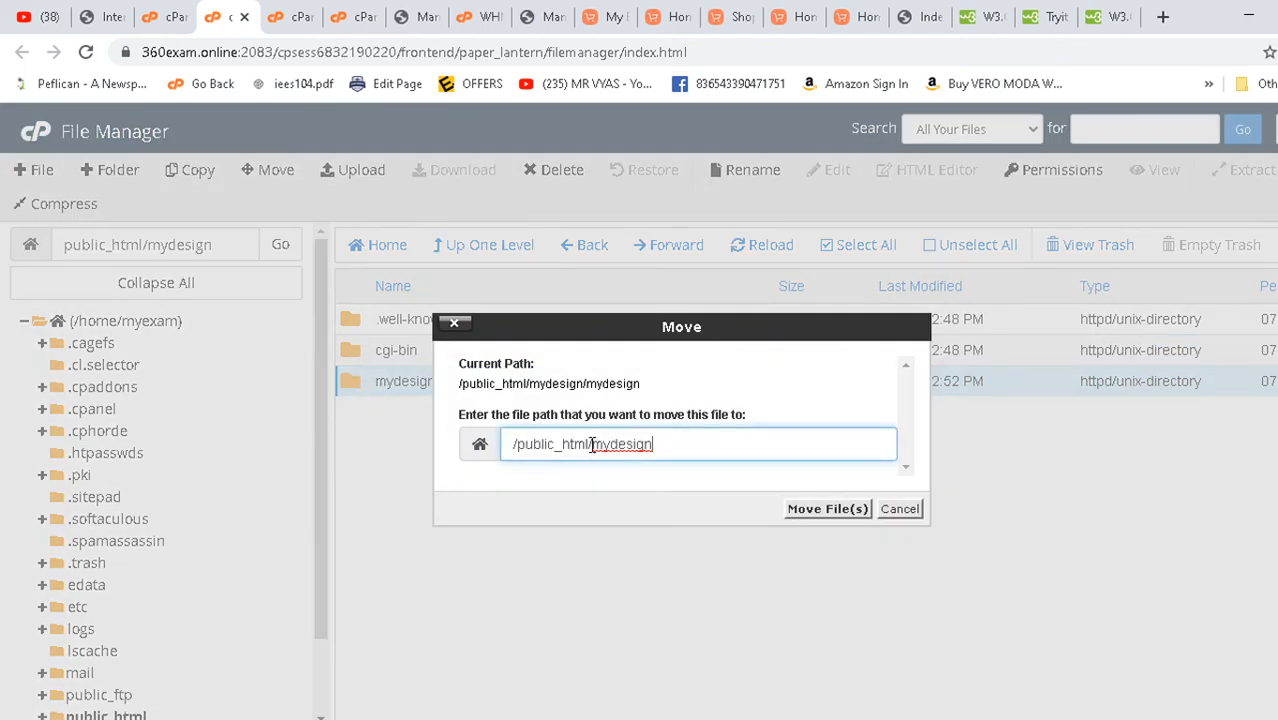
{"action": "left_click", "coordinate": [899, 508]}
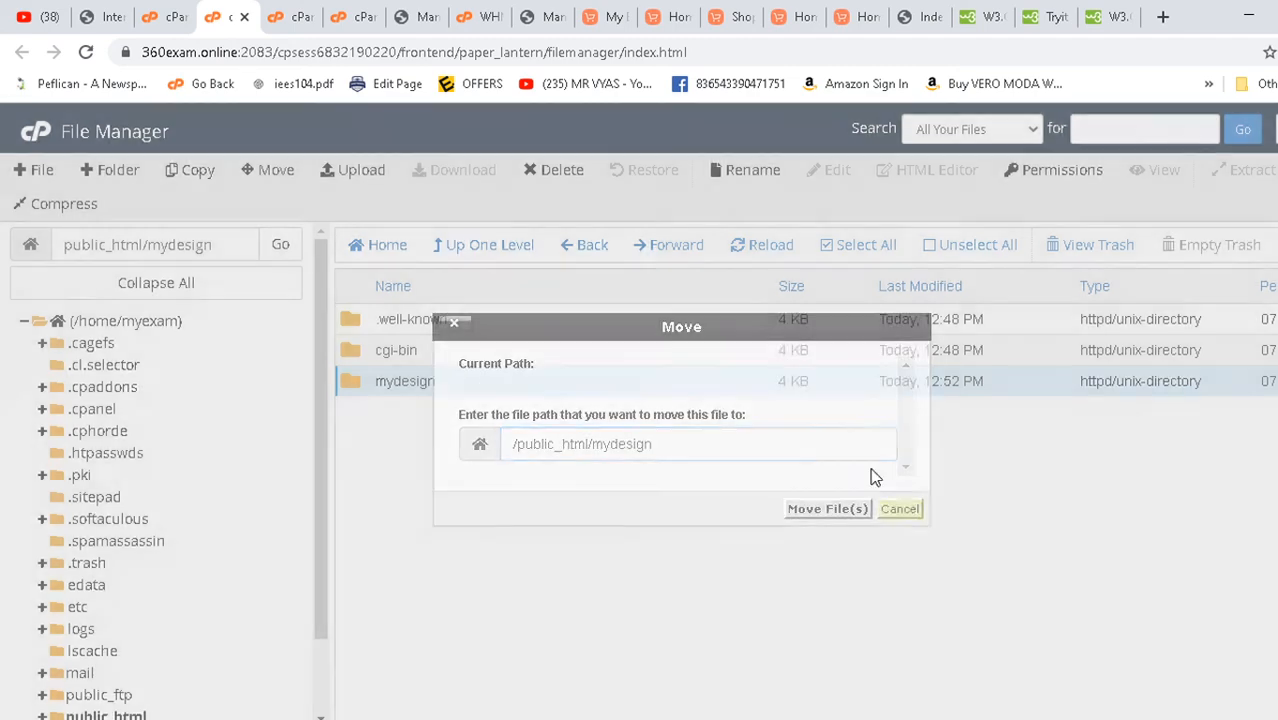
{"action": "double_click", "coordinate": [358, 394]}
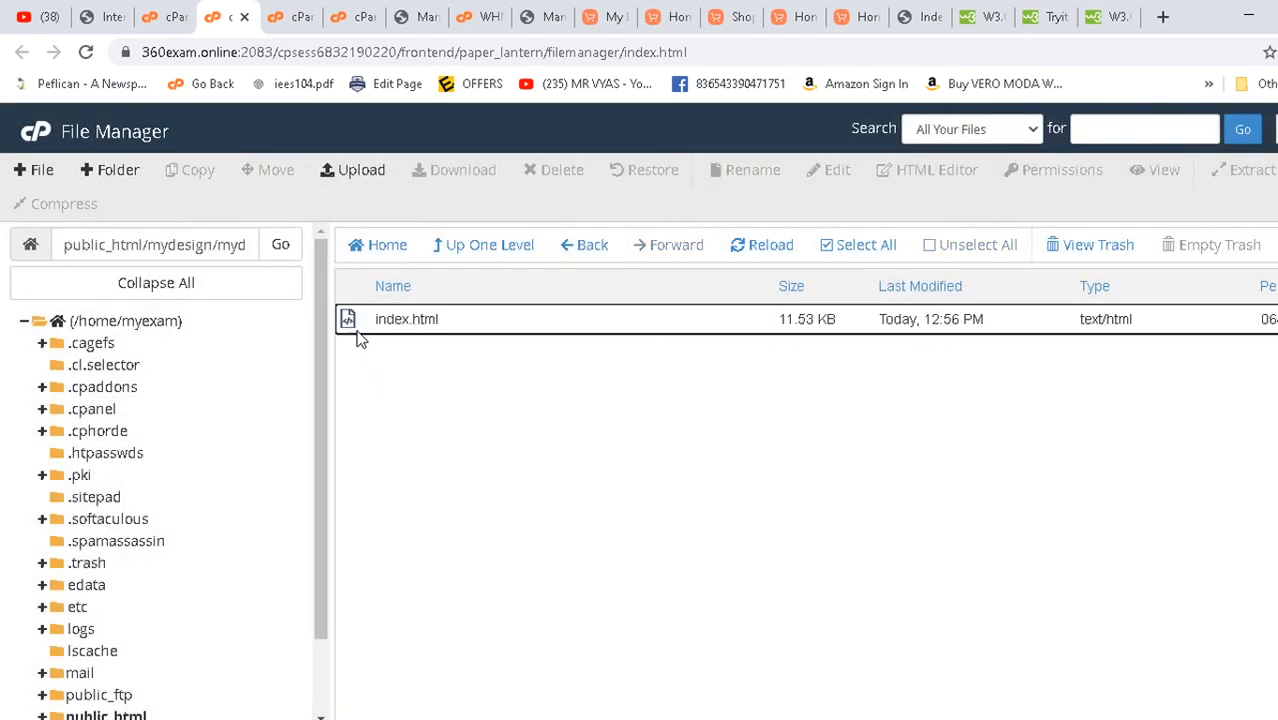
{"action": "left_click", "coordinate": [352, 328]}
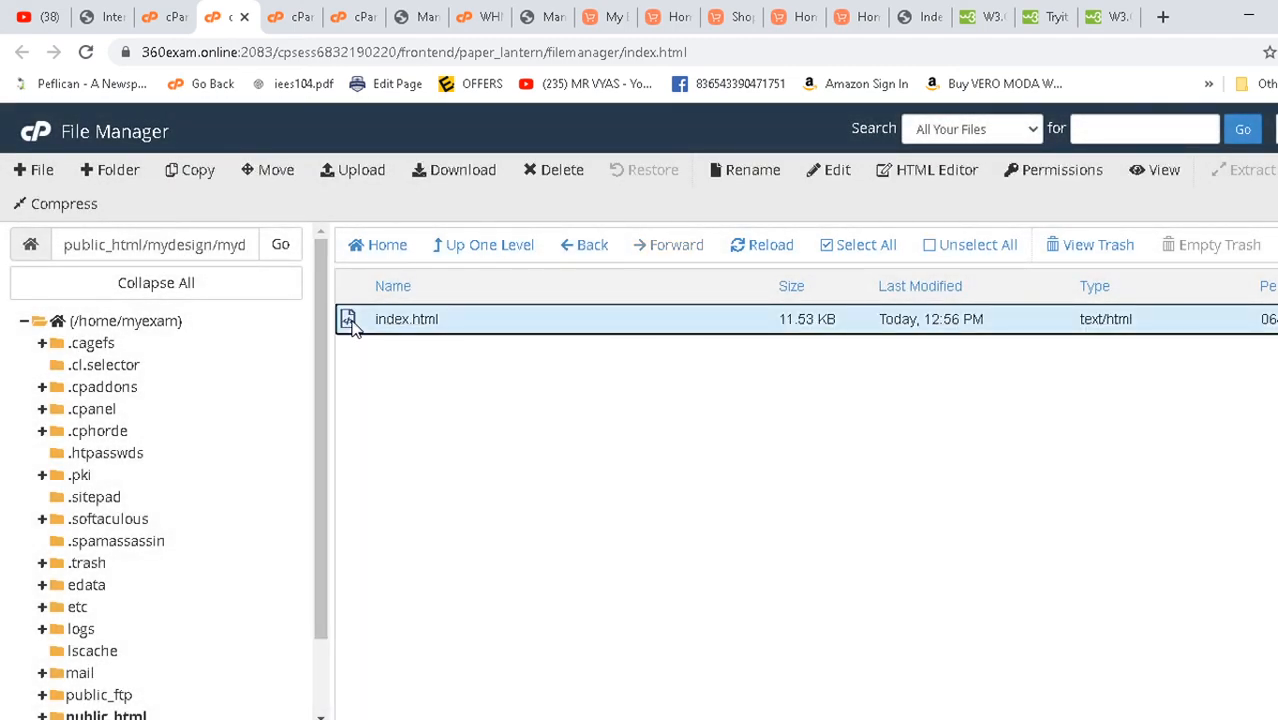
- Move index.html up one level into public_html/mydesign
{"action": "right_click", "coordinate": [512, 316]}
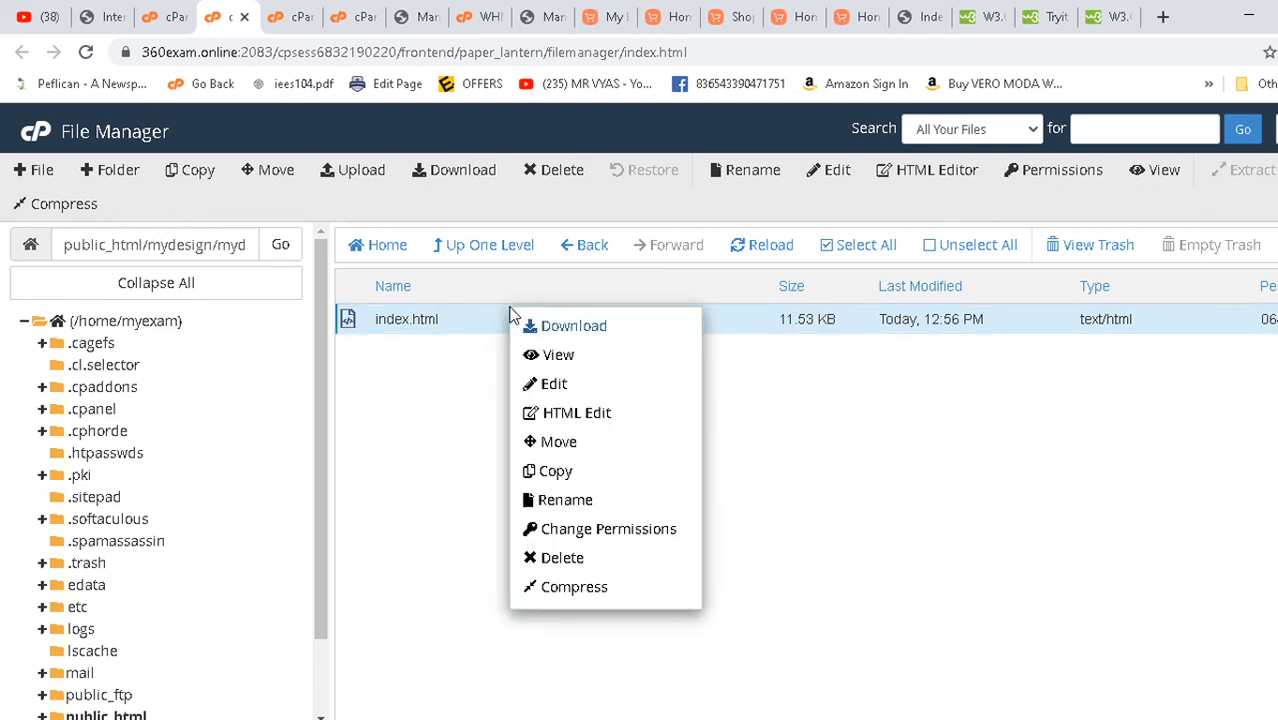
{"action": "left_click", "coordinate": [560, 443]}
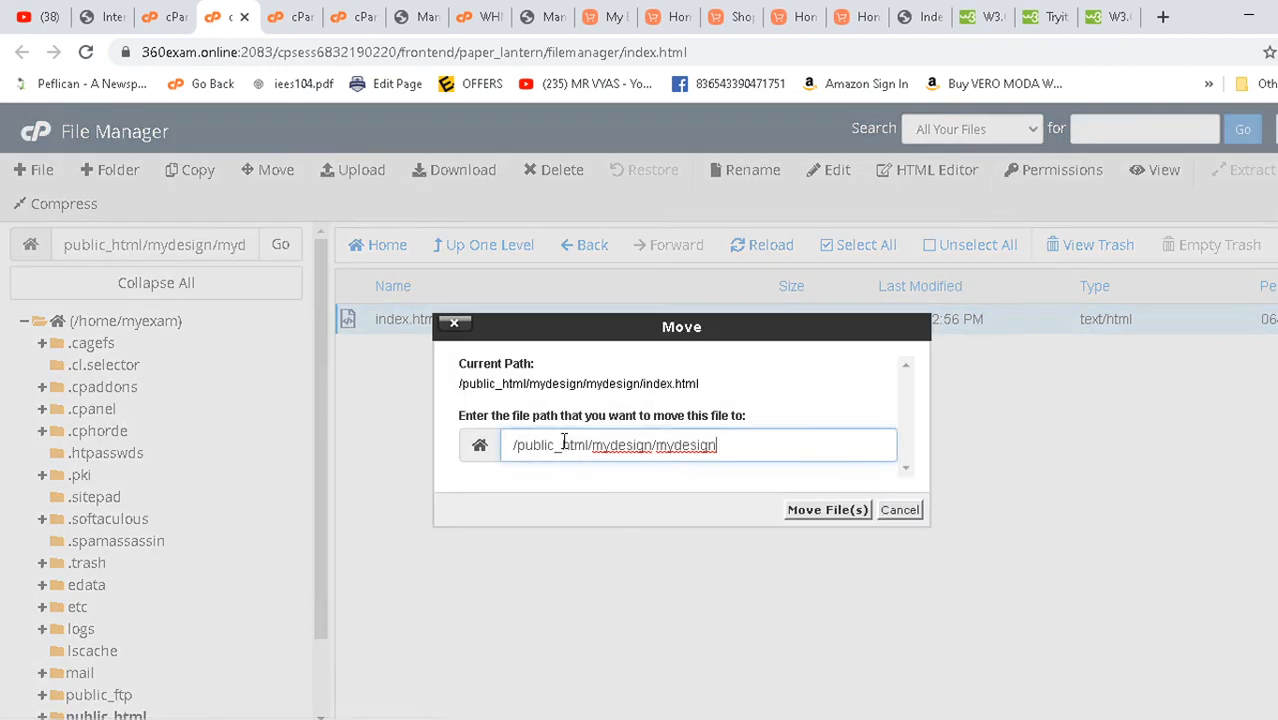
{"action": "key", "text": "BackSpace"}
{"action": "key", "text": "BackSpace"}
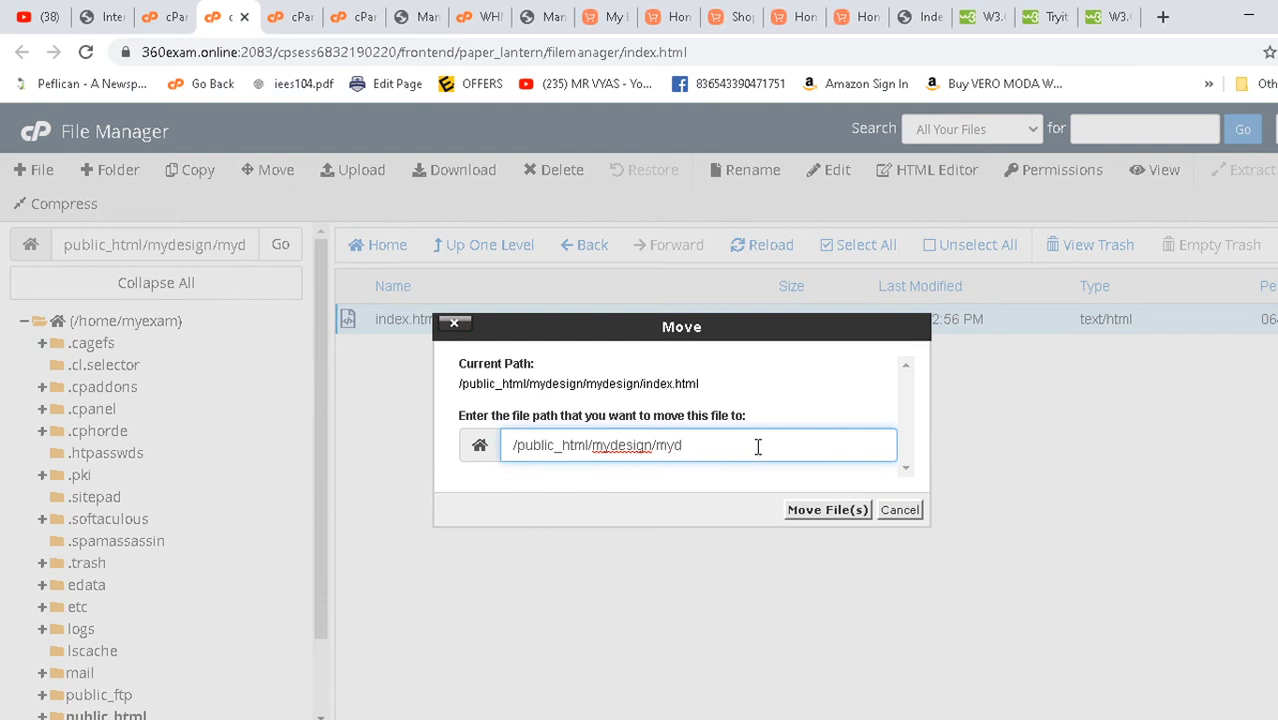
{"action": "left_click", "coordinate": [827, 510]}
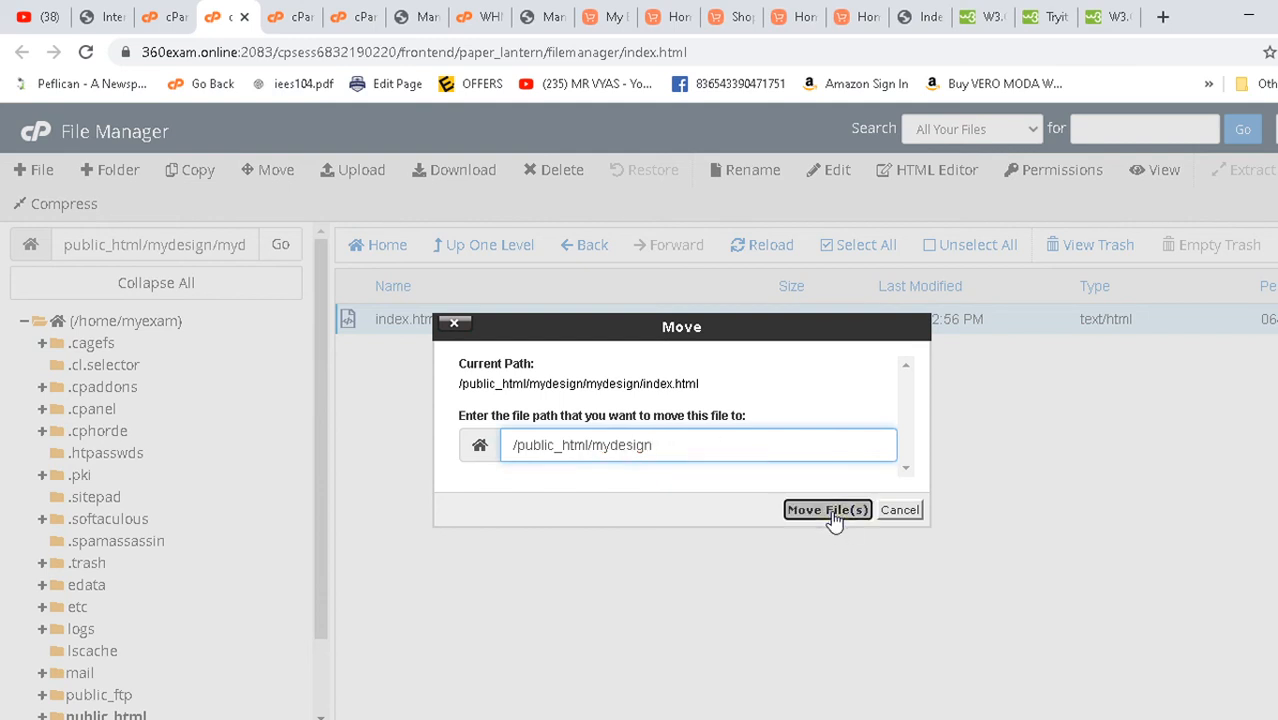
- Delete the empty nested mydesign folder and show the mydesign.360exam.online page
{"action": "left_click", "coordinate": [586, 245]}
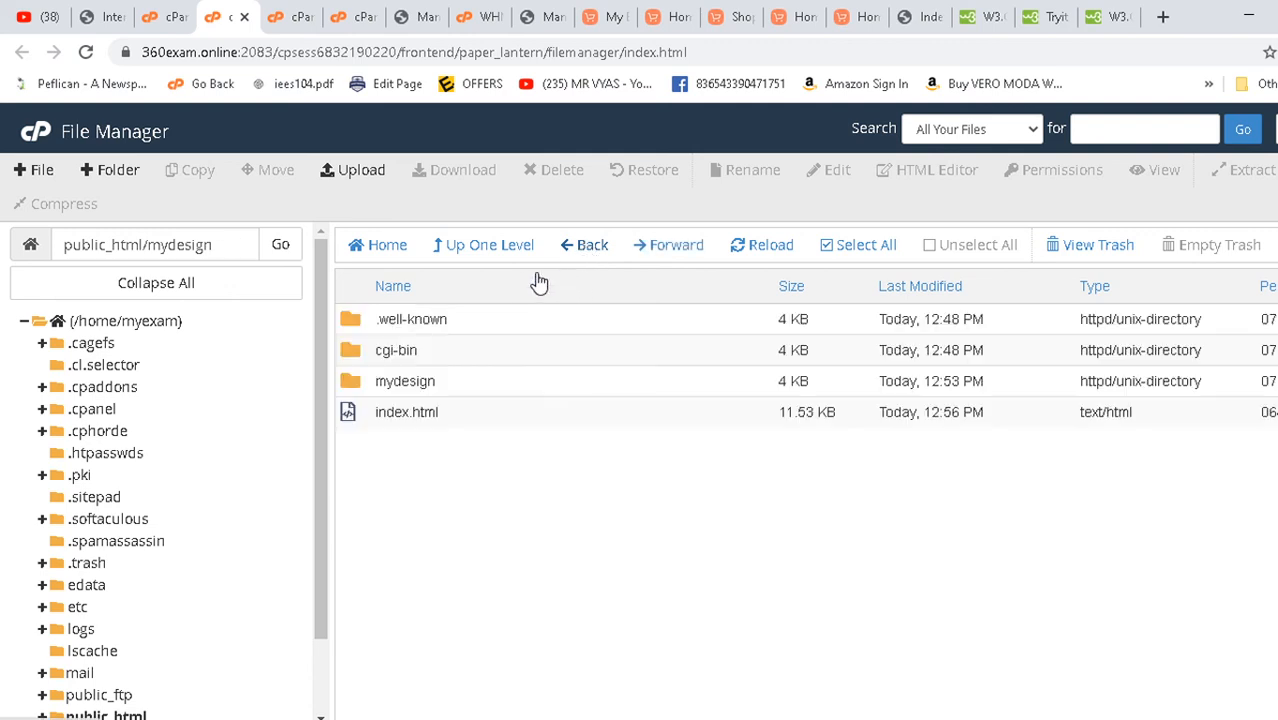
{"action": "left_click", "coordinate": [352, 384]}
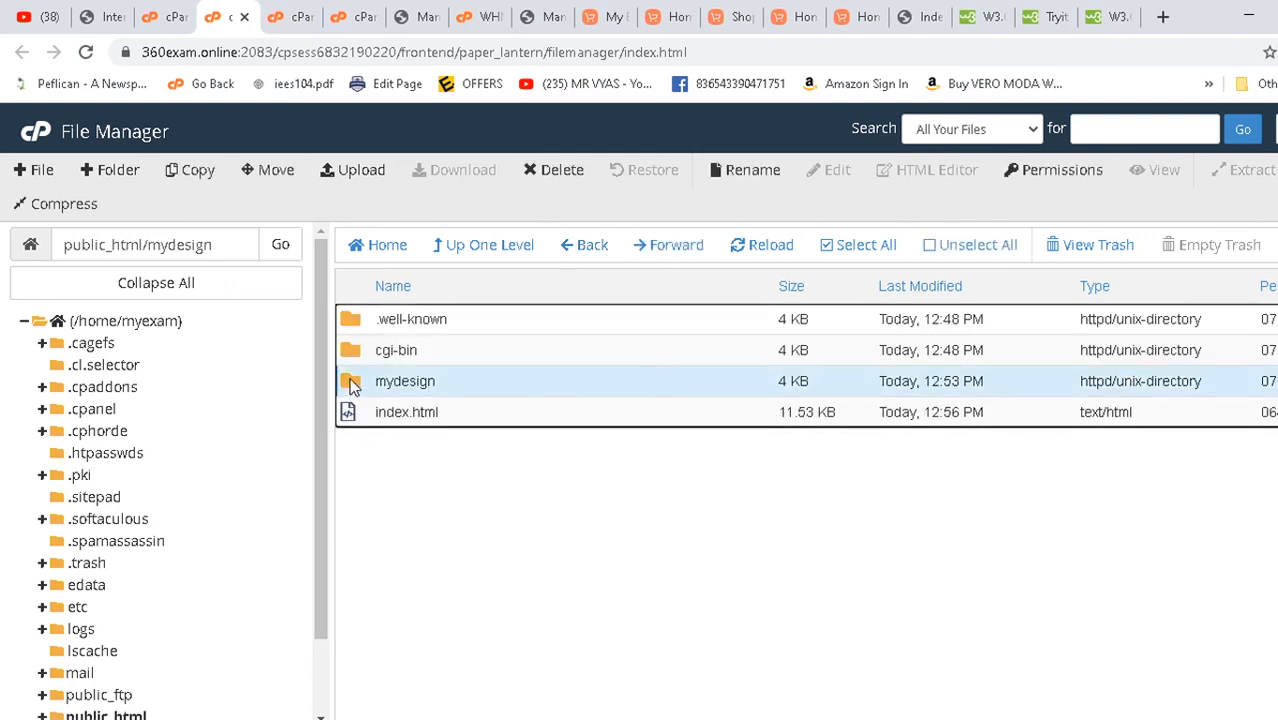
{"action": "key", "text": "Delete"}
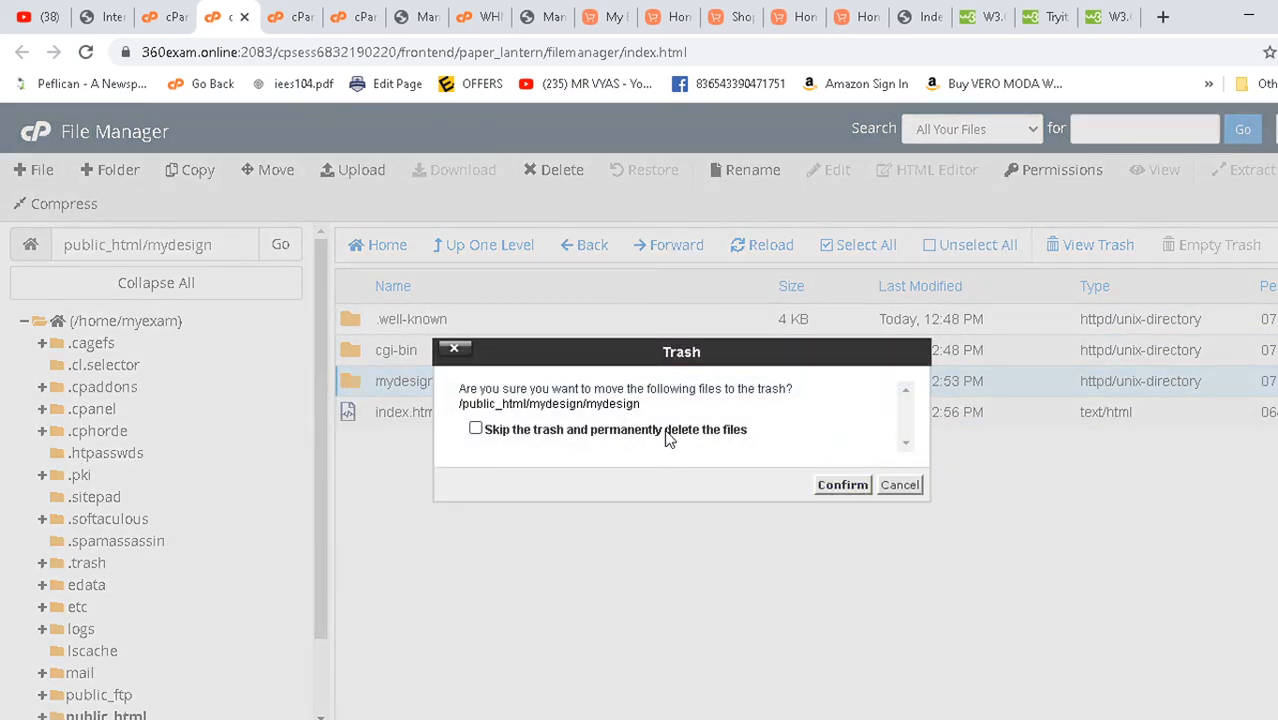
{"action": "left_click", "coordinate": [840, 485]}
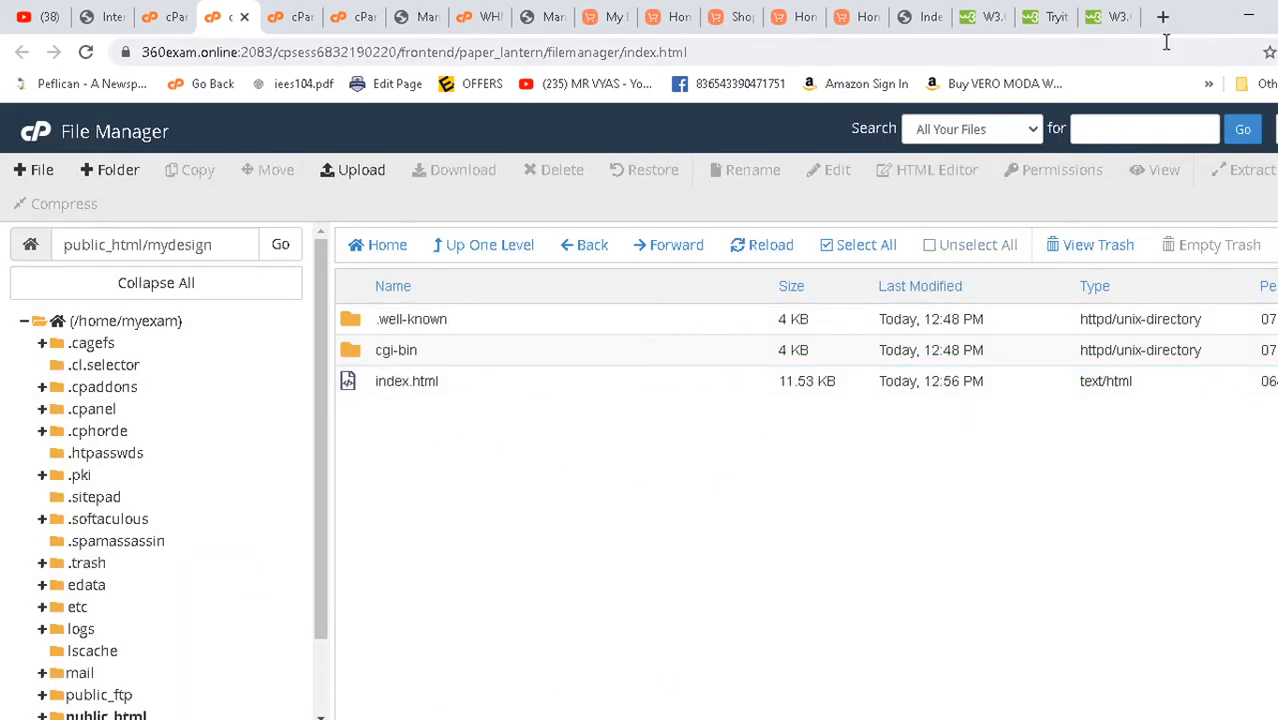
{"action": "left_click", "coordinate": [925, 17]}
{"action": "left_click", "coordinate": [365, 437]}
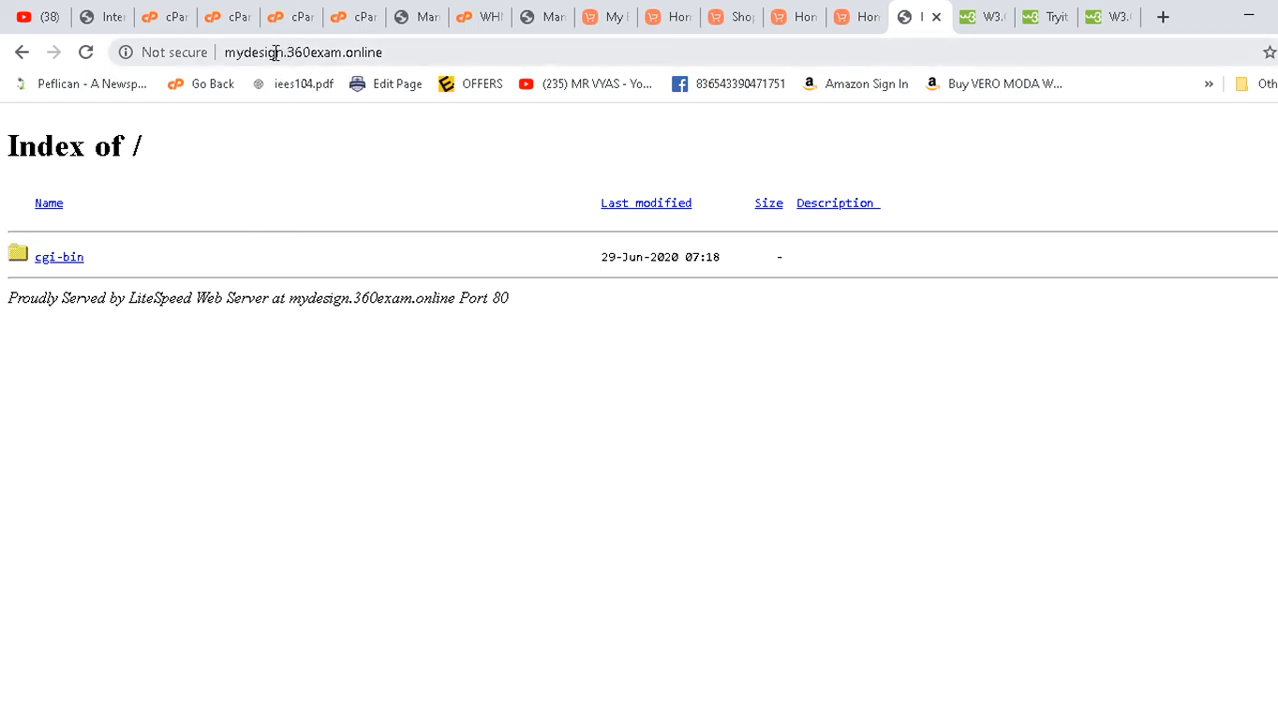
- Reload mydesign.360exam.online and scroll through the newly served Band page
{"action": "left_click_drag", "start_coordinate": [284, 57], "coordinate": [240, 56]}
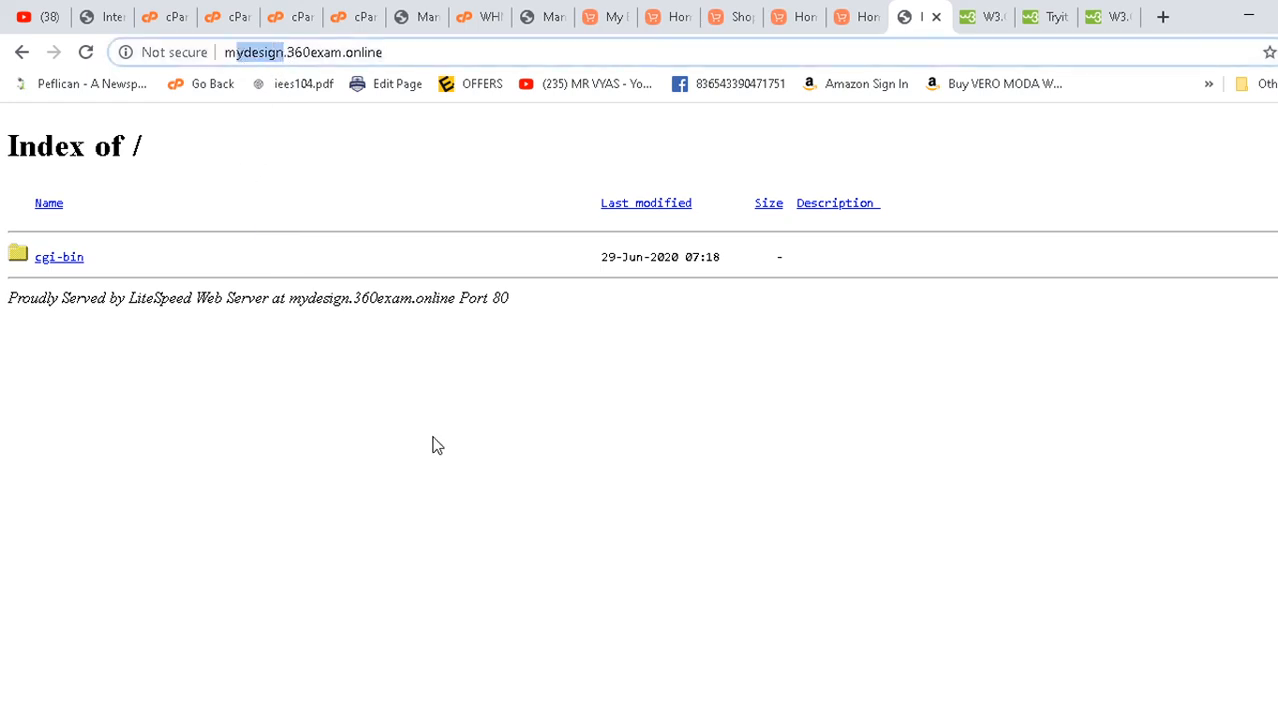
{"action": "left_click", "coordinate": [85, 57]}
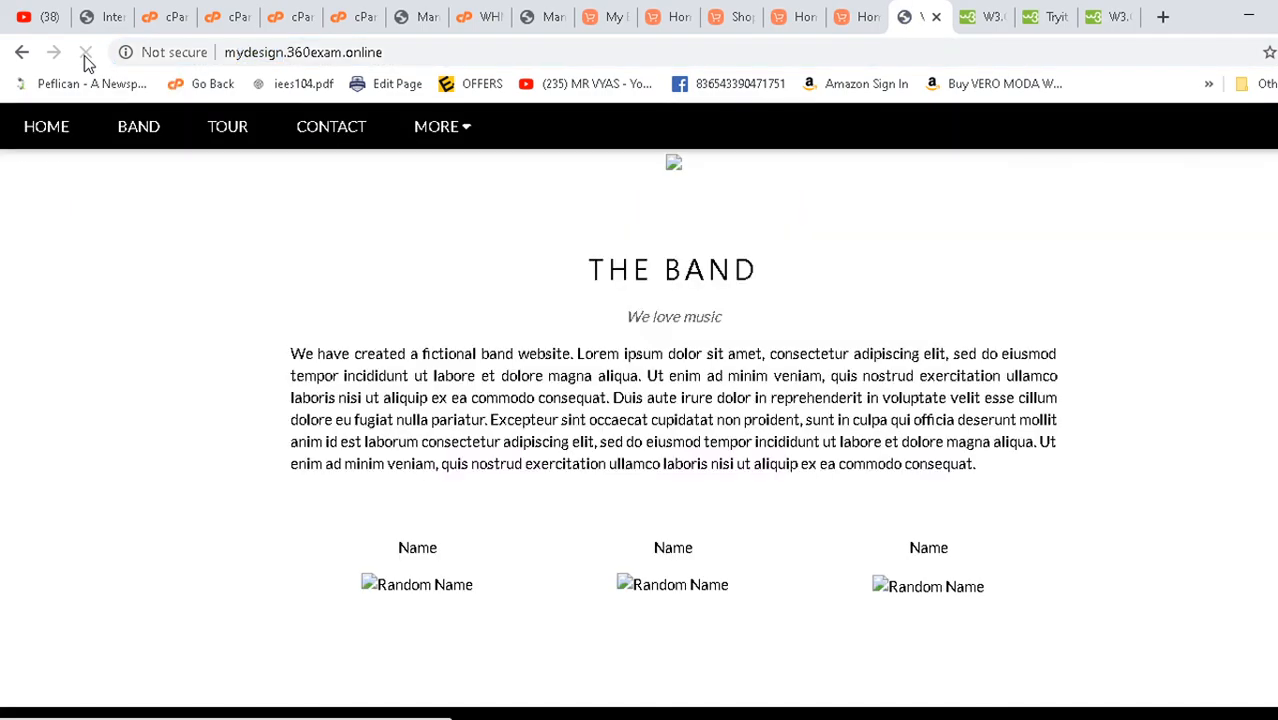
{"action": "scroll", "coordinate": [767, 505], "scroll_direction": "down", "scroll_amount": 2}
{"action": "scroll", "coordinate": [767, 507], "scroll_direction": "down", "scroll_amount": 8}
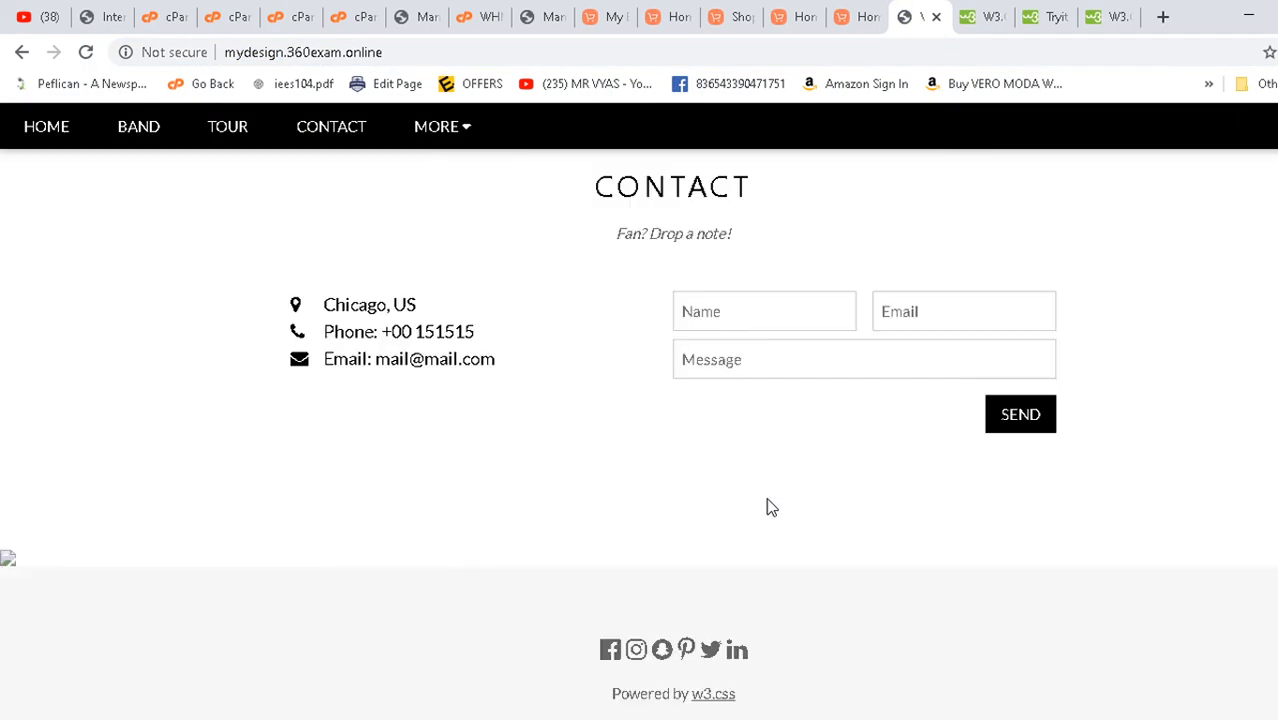
{"action": "scroll", "coordinate": [767, 507], "scroll_direction": "up", "scroll_amount": 10}
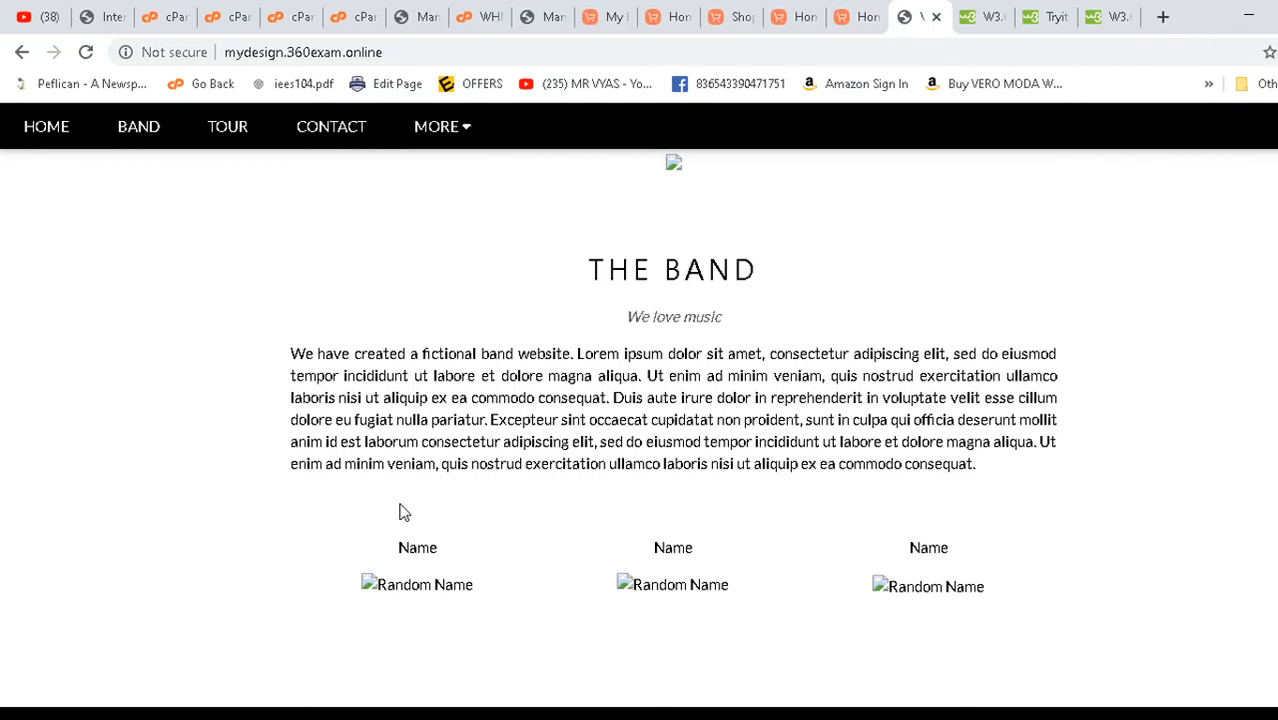
{"action": "scroll", "coordinate": [400, 512], "scroll_direction": "down", "scroll_amount": 10}
{"action": "scroll", "coordinate": [669, 469], "scroll_direction": "up", "scroll_amount": 5}
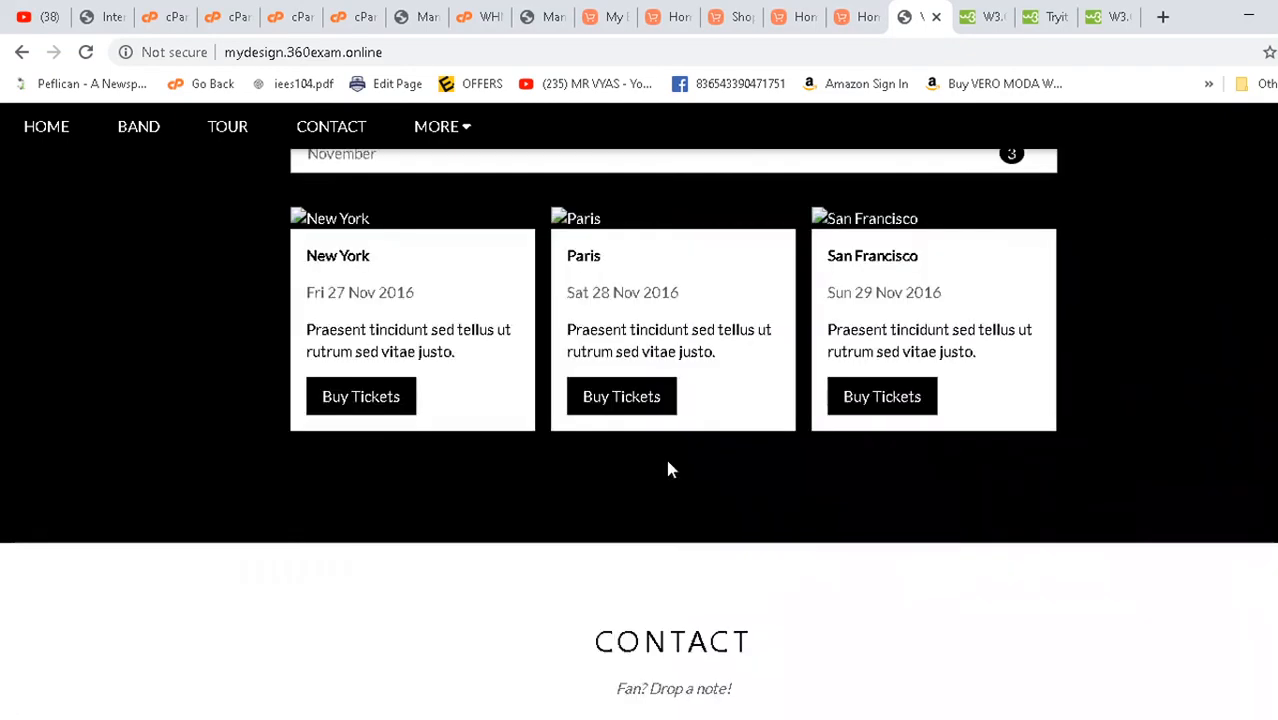
{"action": "scroll", "coordinate": [669, 469], "scroll_direction": "up", "scroll_amount": 8}
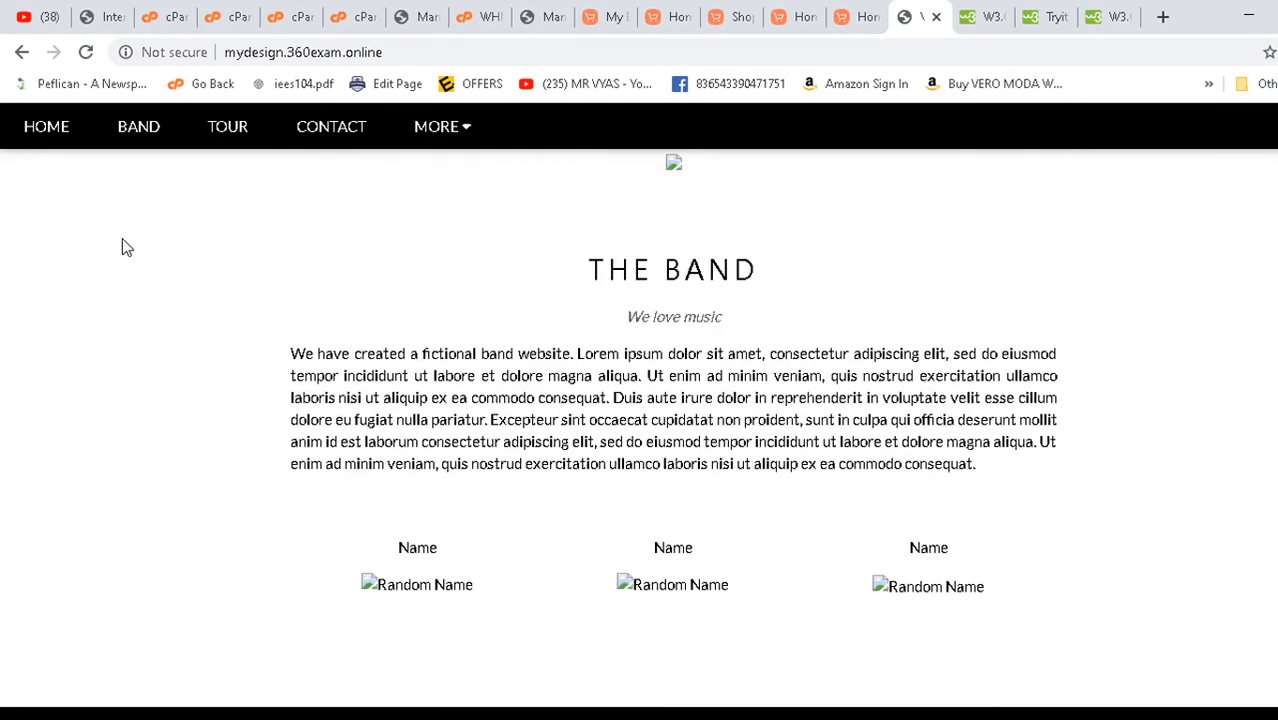
- Check the BAND, TOUR and CONTACT sections via the site's navigation links
{"action": "left_click", "coordinate": [152, 133]}
{"action": "left_click", "coordinate": [220, 133]}
{"action": "left_click", "coordinate": [322, 133]}
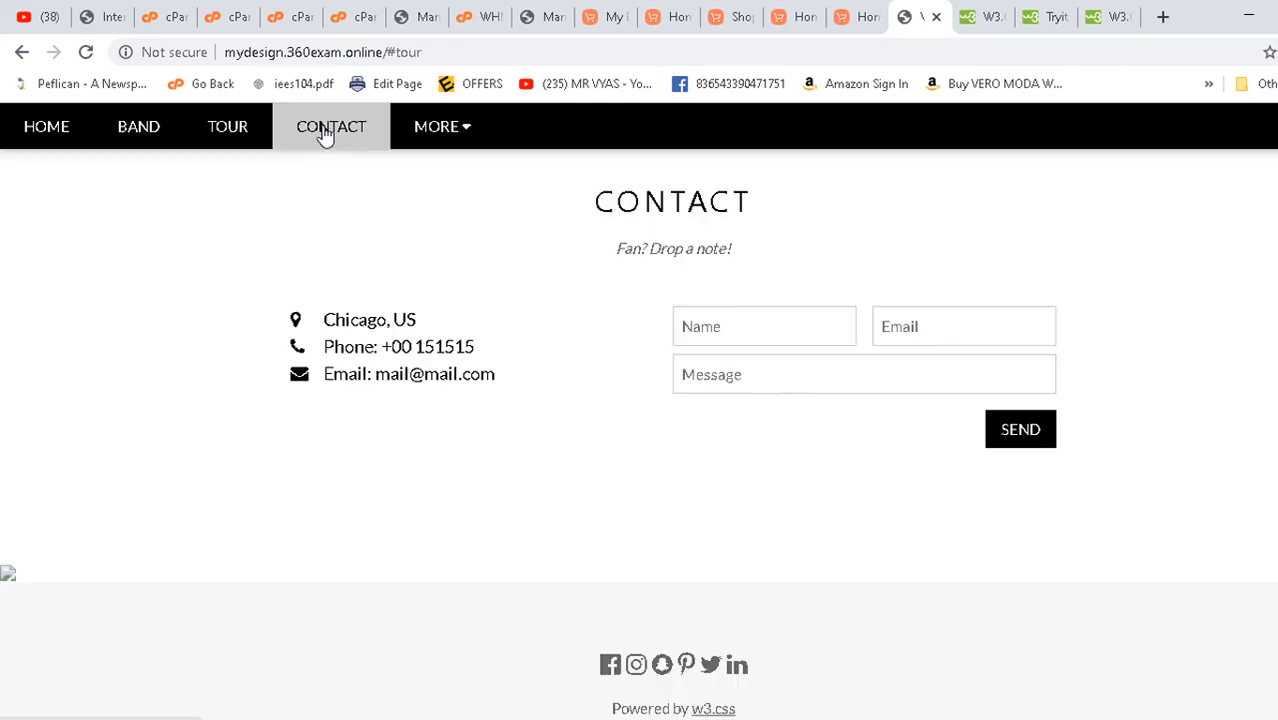
{"action": "mouse_move", "coordinate": [410, 126]}
{"action": "left_click", "coordinate": [204, 137]}
{"action": "left_click", "coordinate": [116, 139]}
{"action": "left_click", "coordinate": [62, 136]}
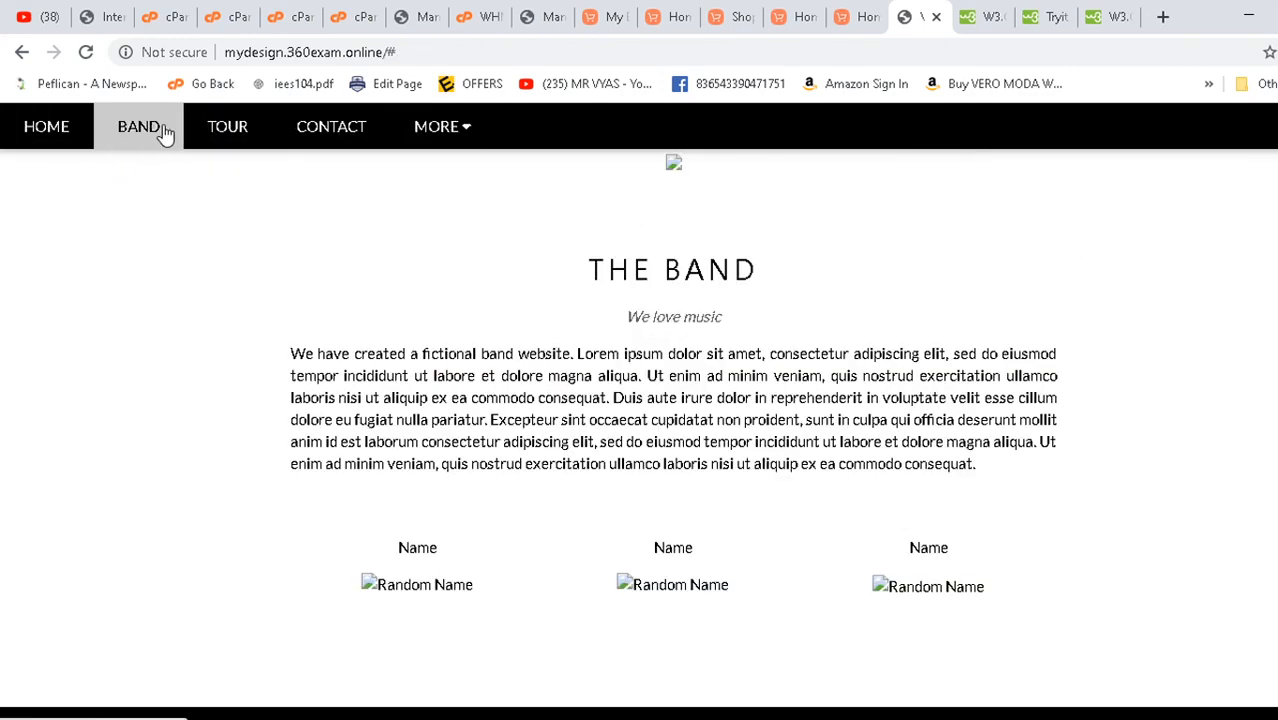
{"action": "left_click", "coordinate": [157, 134]}
{"action": "left_click", "coordinate": [245, 147]}
{"action": "left_click", "coordinate": [305, 143]}
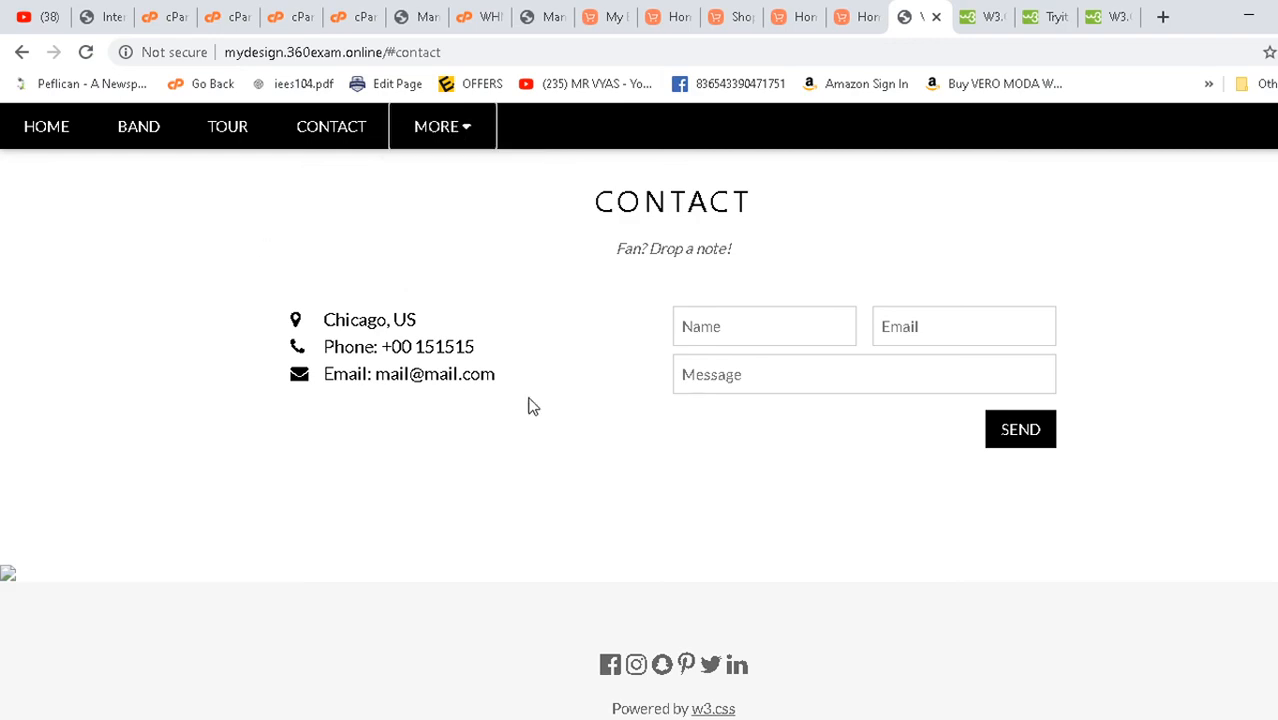
{"action": "scroll", "coordinate": [505, 420], "scroll_direction": "up", "scroll_amount": 5}
{"action": "scroll", "coordinate": [505, 420], "scroll_direction": "up", "scroll_amount": 8}
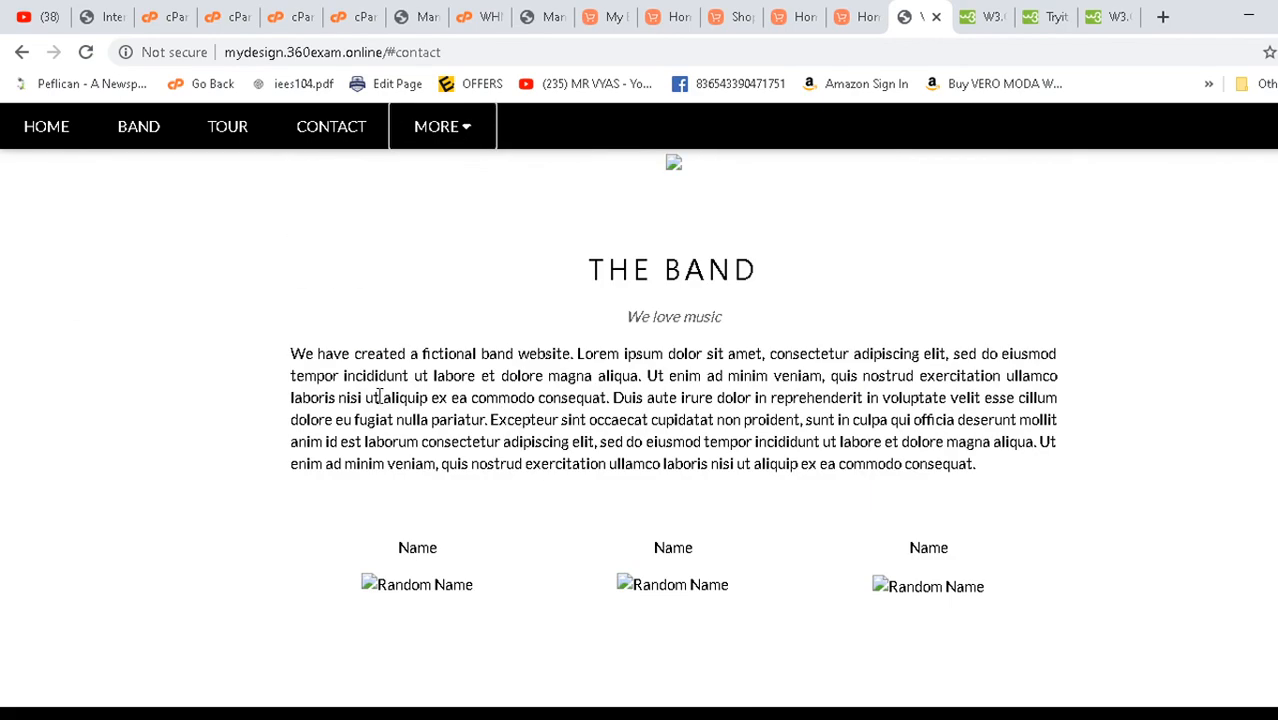
{"action": "left_click_drag", "start_coordinate": [380, 397], "coordinate": [777, 397]}
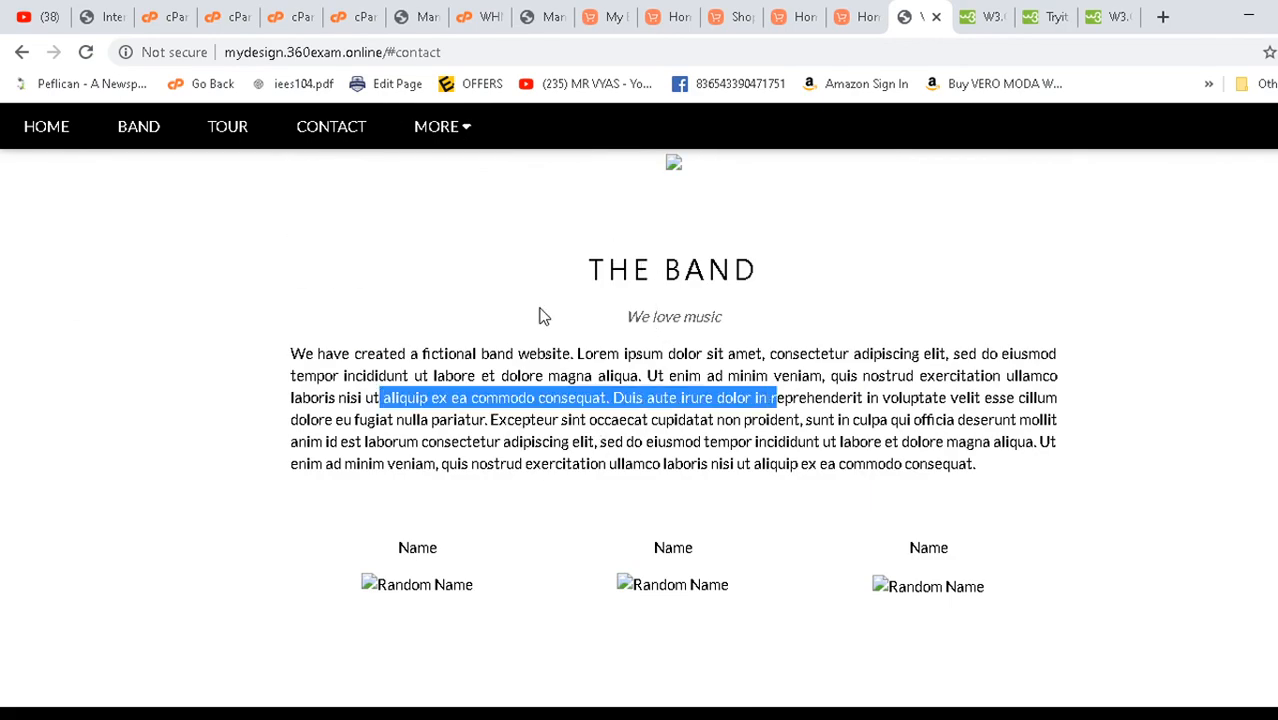
{"action": "scroll", "coordinate": [616, 362], "scroll_direction": "down", "scroll_amount": 10}
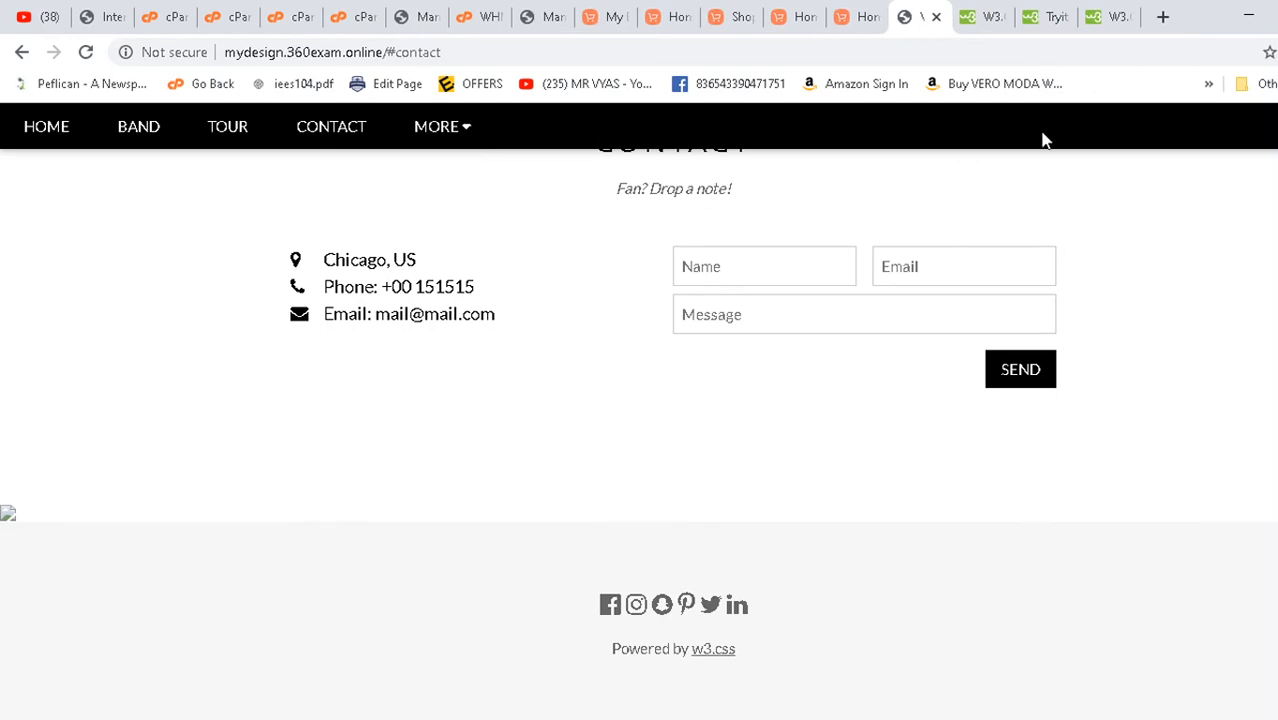
- Open the Band template's live demo from the W3.CSS Templates page
{"action": "left_click", "coordinate": [975, 15]}
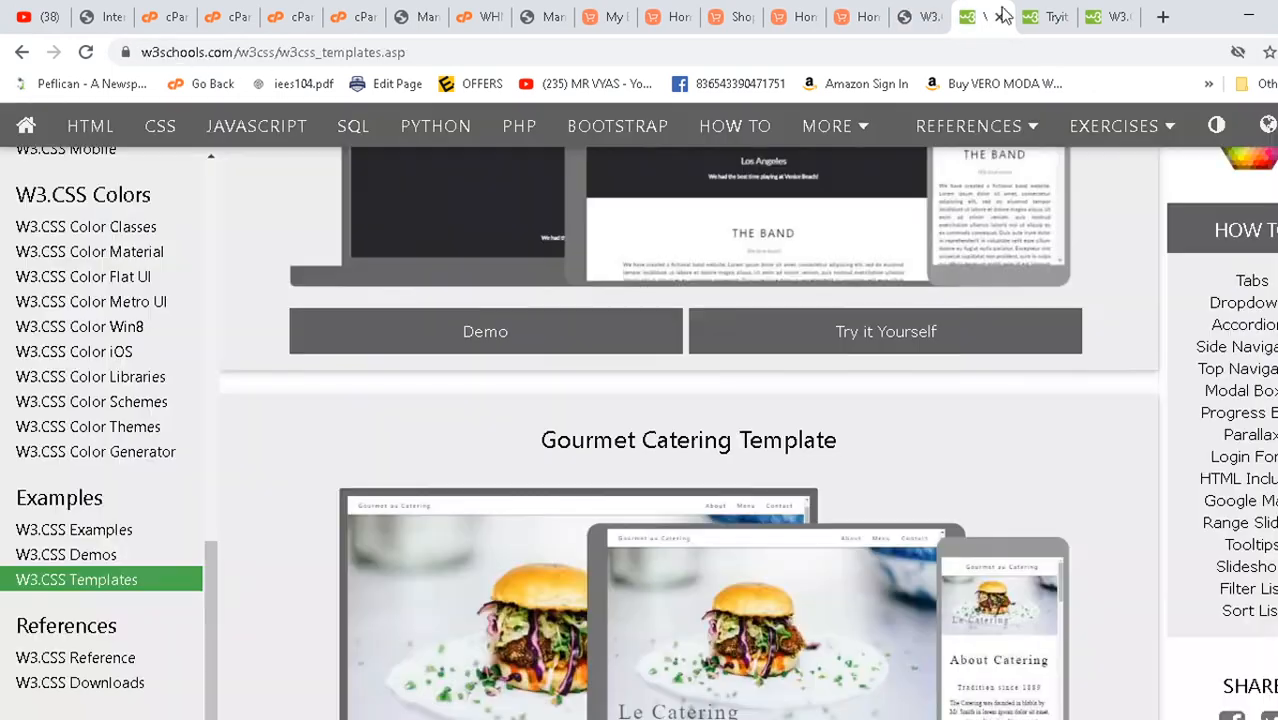
{"action": "left_click", "coordinate": [1052, 16]}
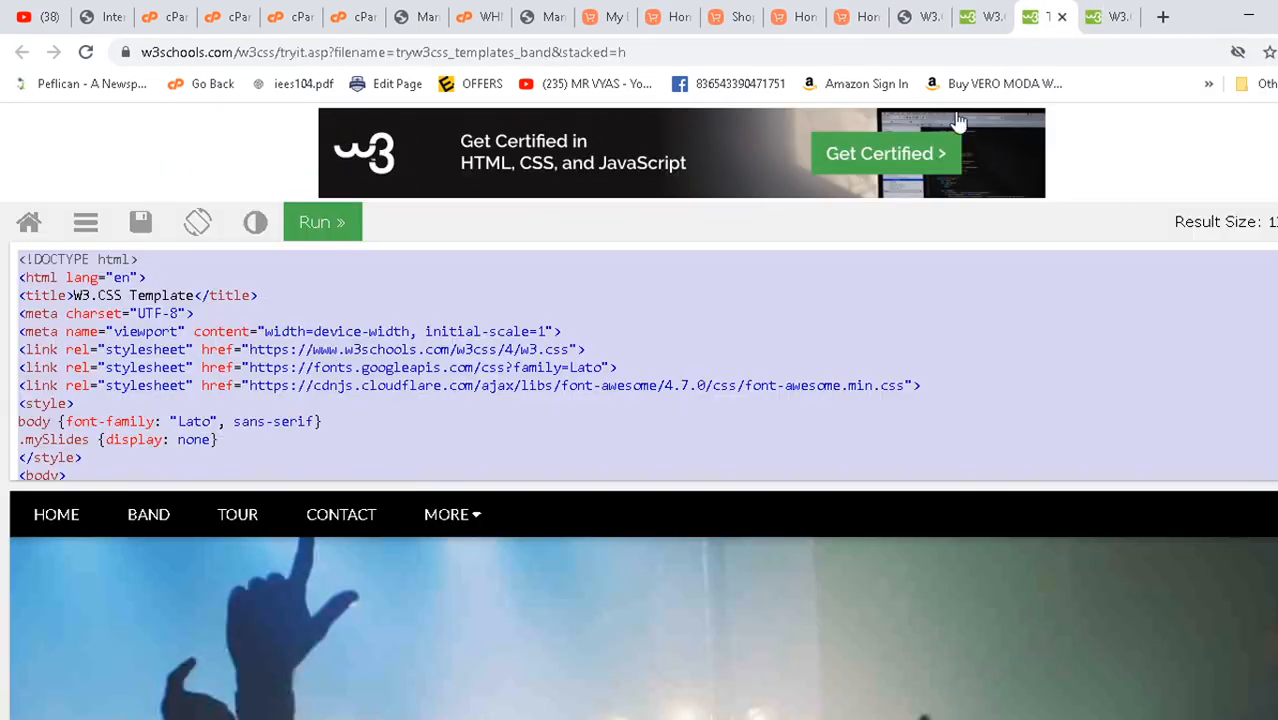
{"action": "left_click", "coordinate": [990, 15]}
{"action": "scroll", "coordinate": [730, 470], "scroll_direction": "down", "scroll_amount": 4}
{"action": "scroll", "coordinate": [740, 460], "scroll_direction": "up", "scroll_amount": 3}
{"action": "scroll", "coordinate": [743, 450], "scroll_direction": "up", "scroll_amount": 4}
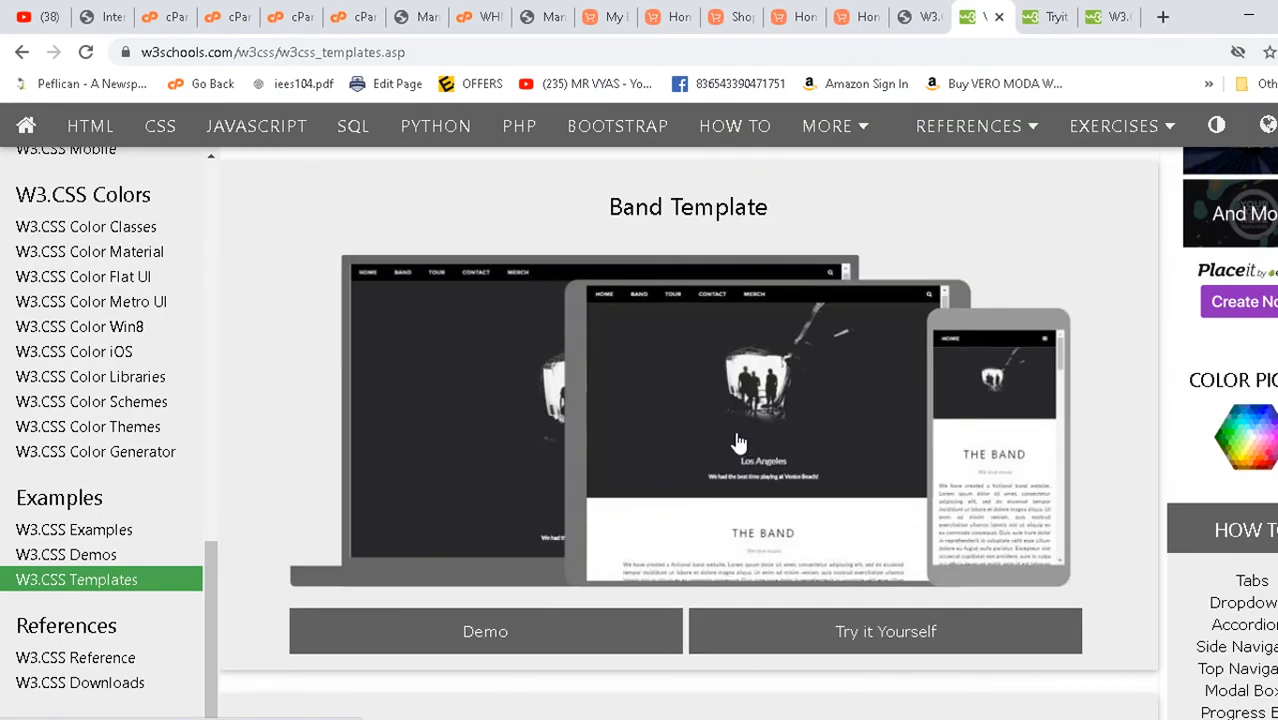
{"action": "scroll", "coordinate": [742, 500], "scroll_direction": "down", "scroll_amount": 1}
{"action": "left_click", "coordinate": [513, 523]}
- Start saving the concert hero image, cancel it, and return to cPanel home
{"action": "scroll", "coordinate": [605, 494], "scroll_direction": "down", "scroll_amount": 20}
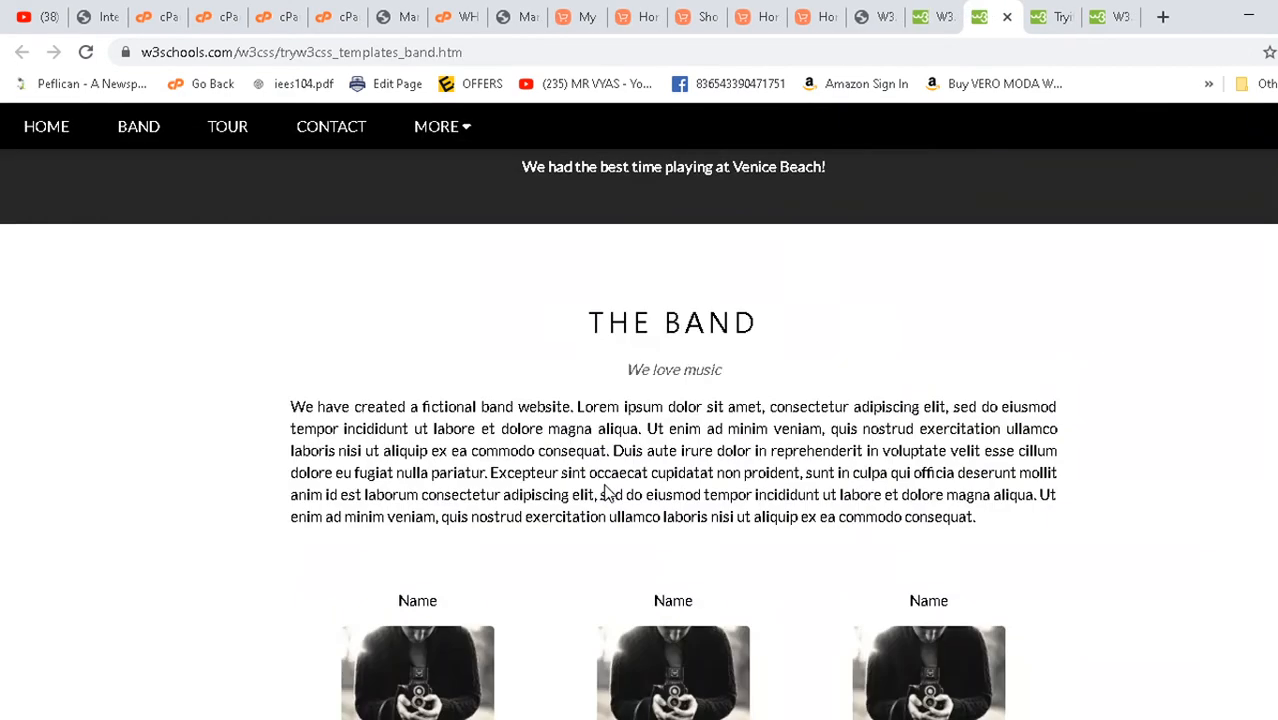
{"action": "scroll", "coordinate": [603, 483], "scroll_direction": "up", "scroll_amount": 20}
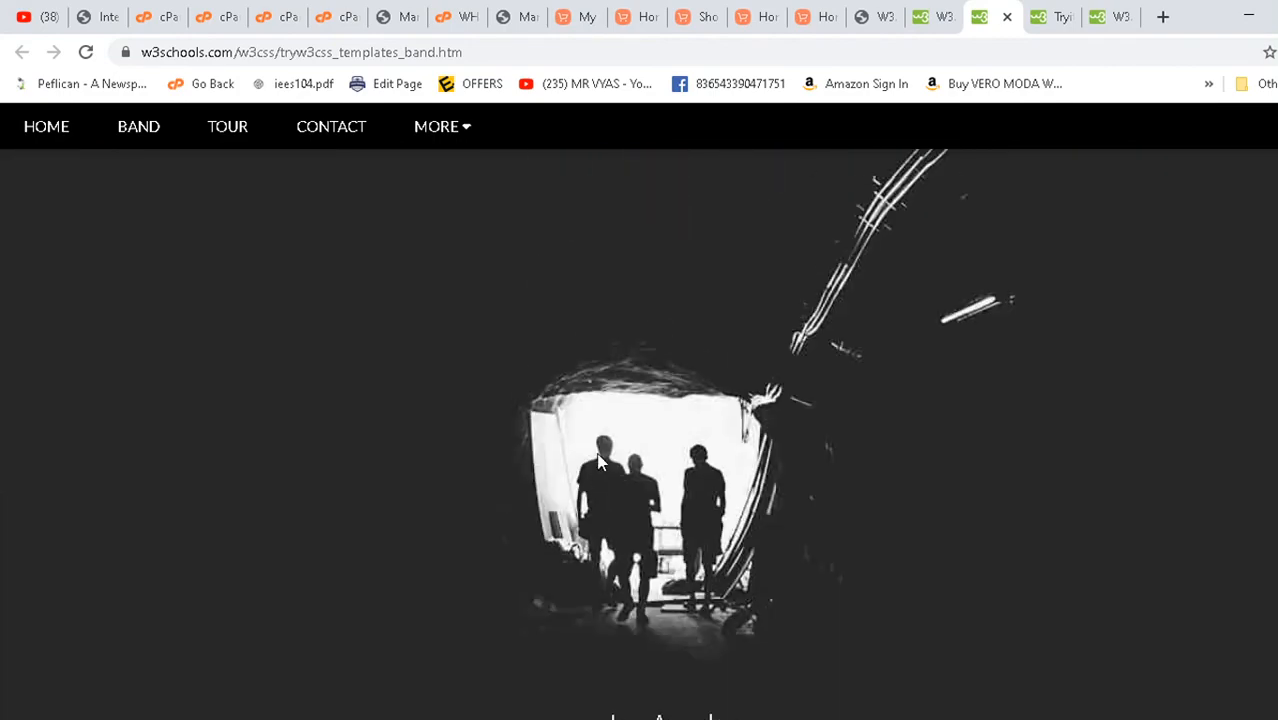
{"action": "left_click_drag", "start_coordinate": [600, 460], "coordinate": [515, 500]}
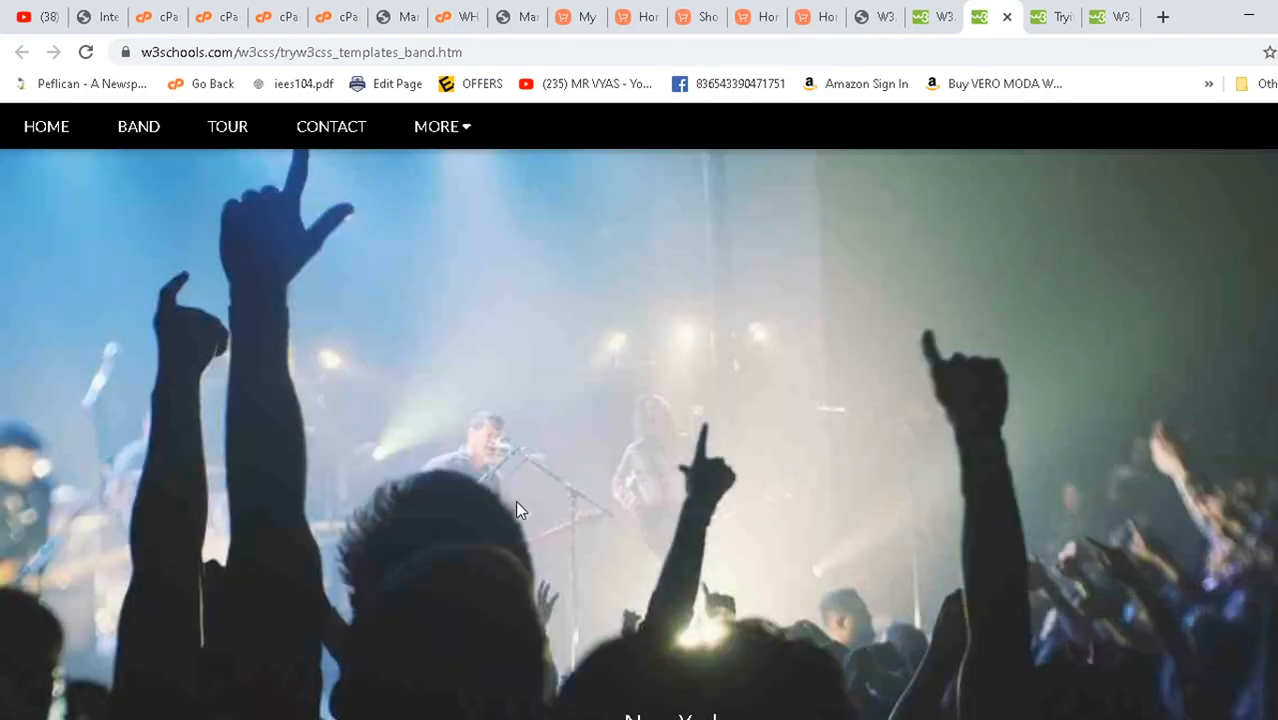
{"action": "scroll", "coordinate": [516, 500], "scroll_direction": "down", "scroll_amount": 2}
{"action": "right_click", "coordinate": [424, 337]}
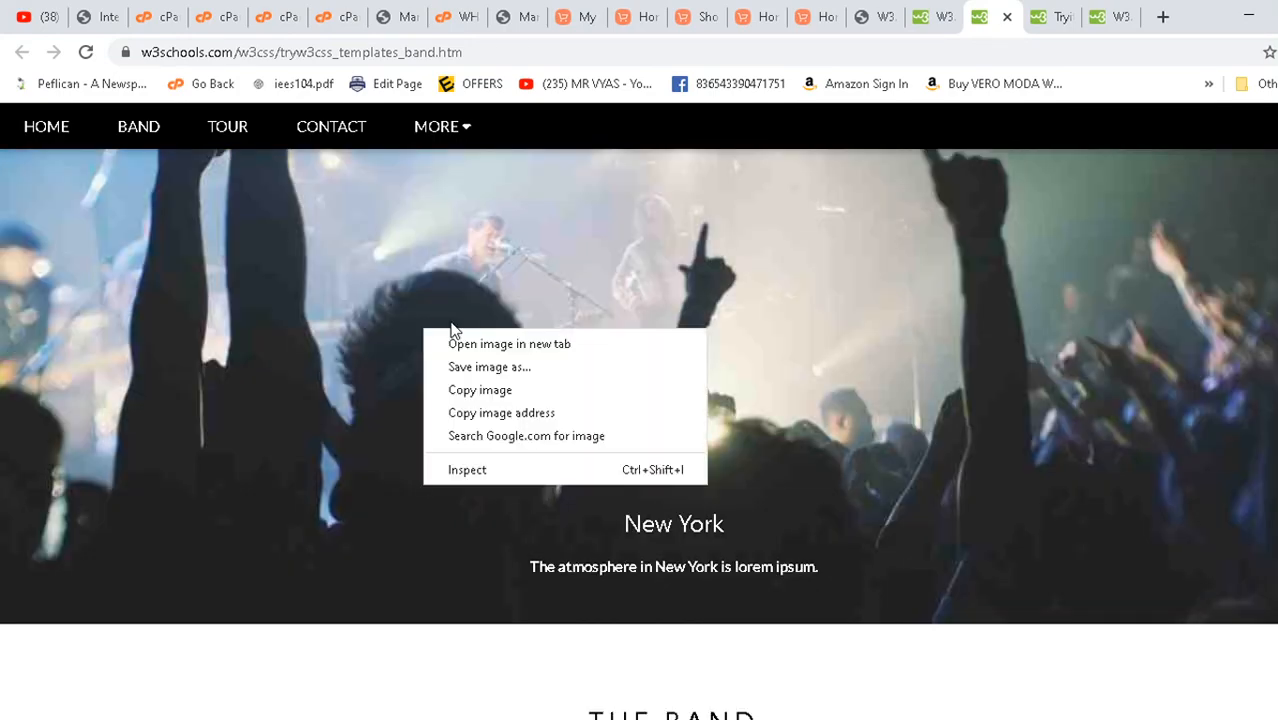
{"action": "left_click", "coordinate": [482, 364]}
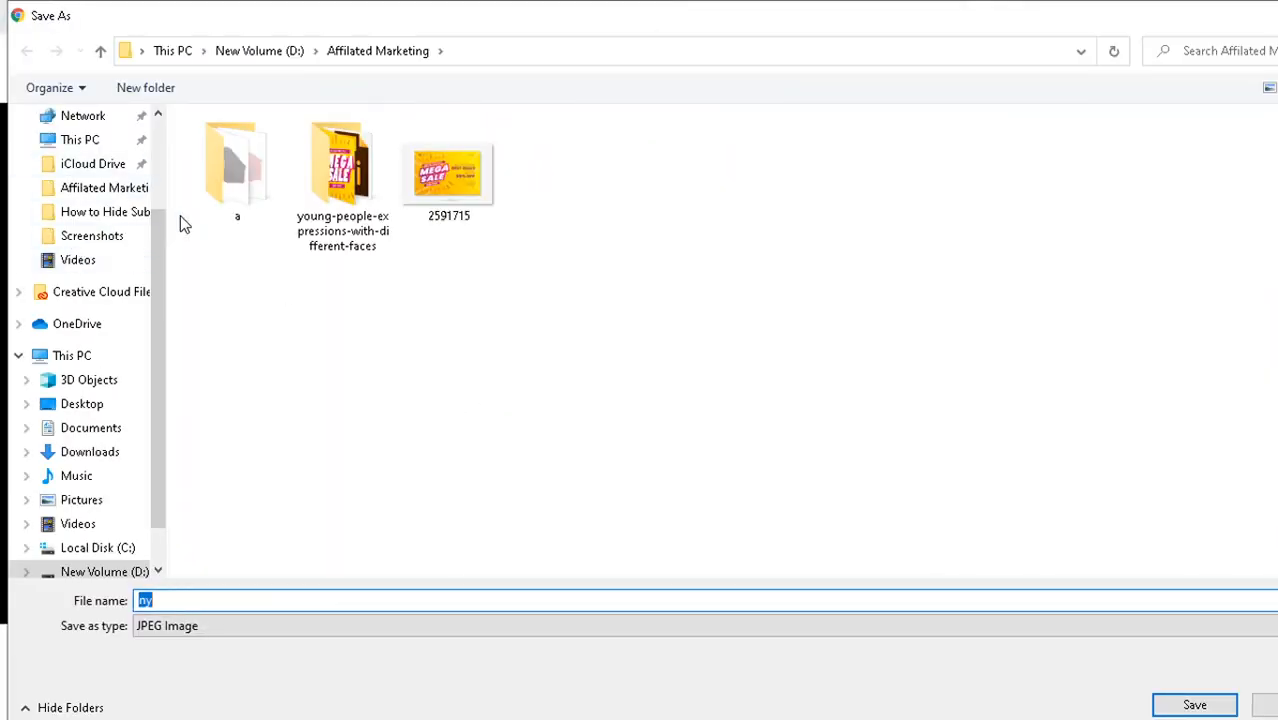
{"action": "key", "text": "Escape"}
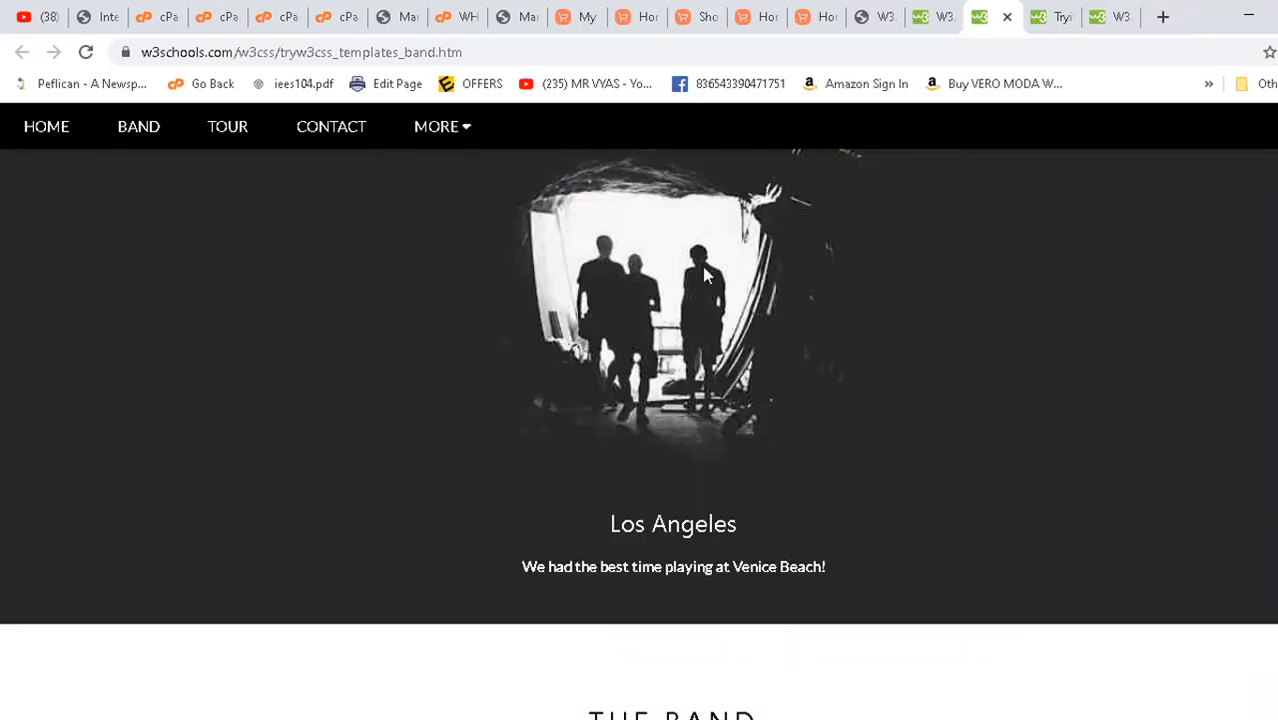
{"action": "left_click", "coordinate": [167, 17]}
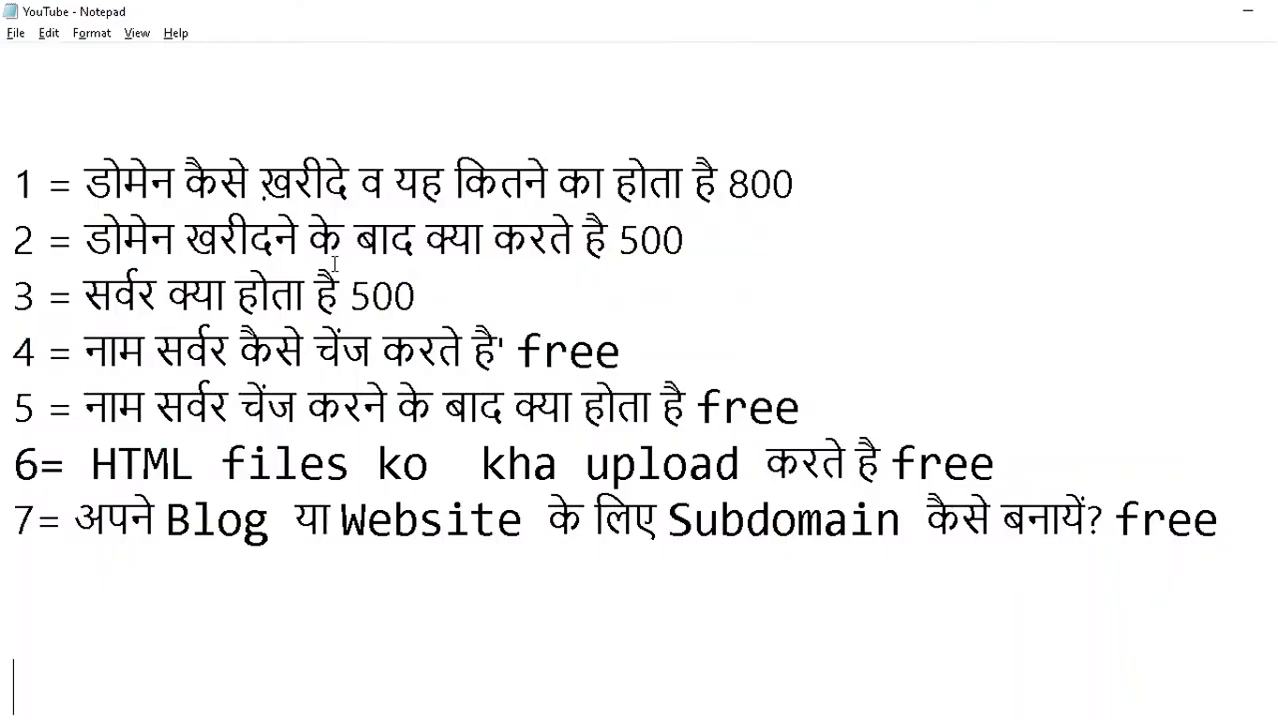
{"action": "key", "text": "shift+End"}
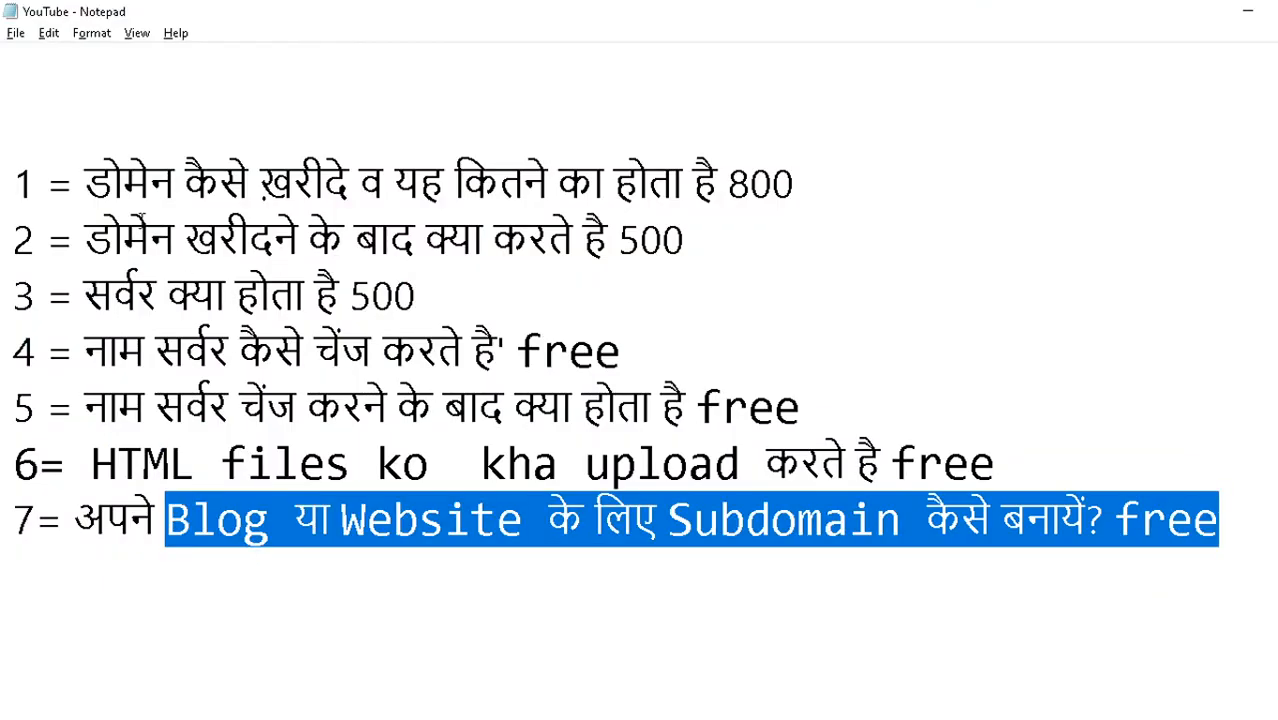